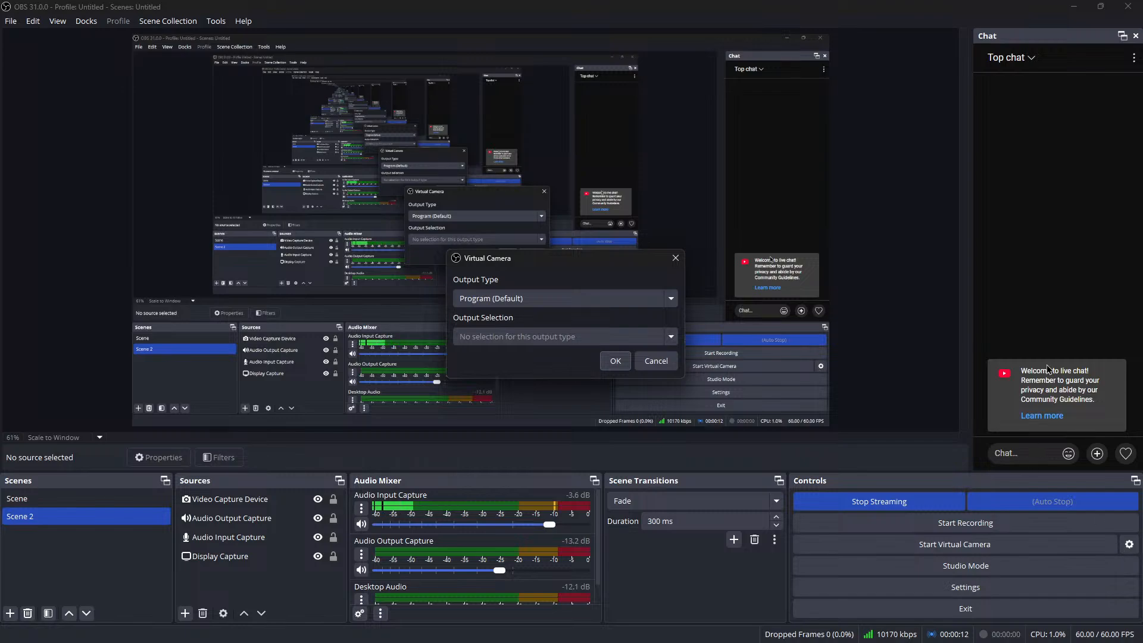
# Close the Virtual Camera dialog, then switch to Chrome and open the Editing Skool (FREE) community on Skool
pyautogui.moveTo(258, 632)
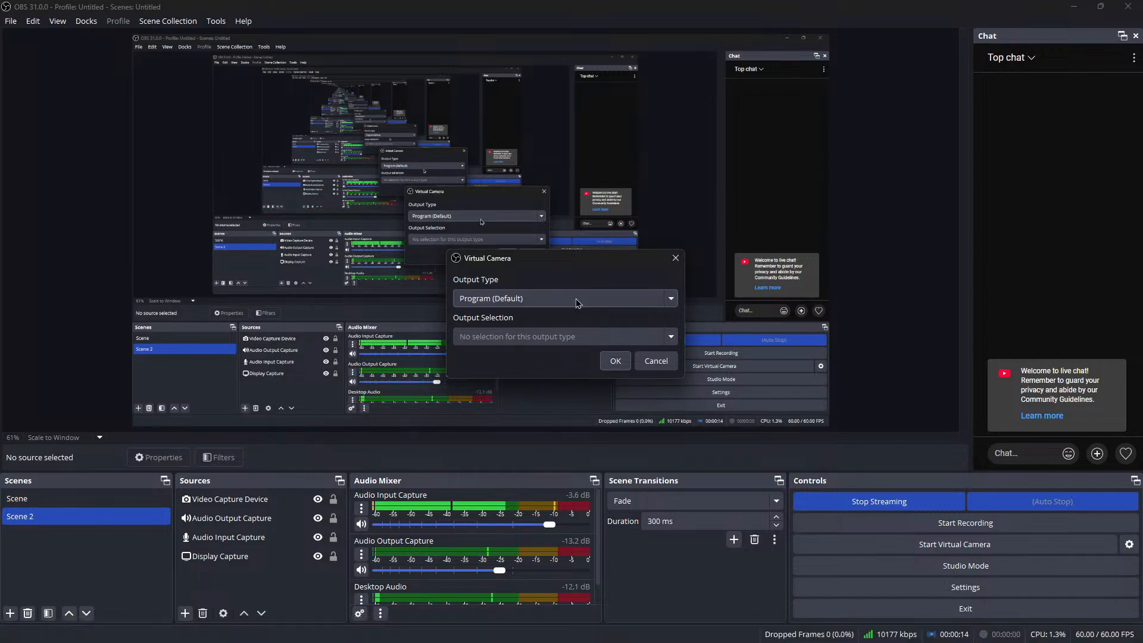
pyautogui.click(674, 258)
pyautogui.click(234, 631)
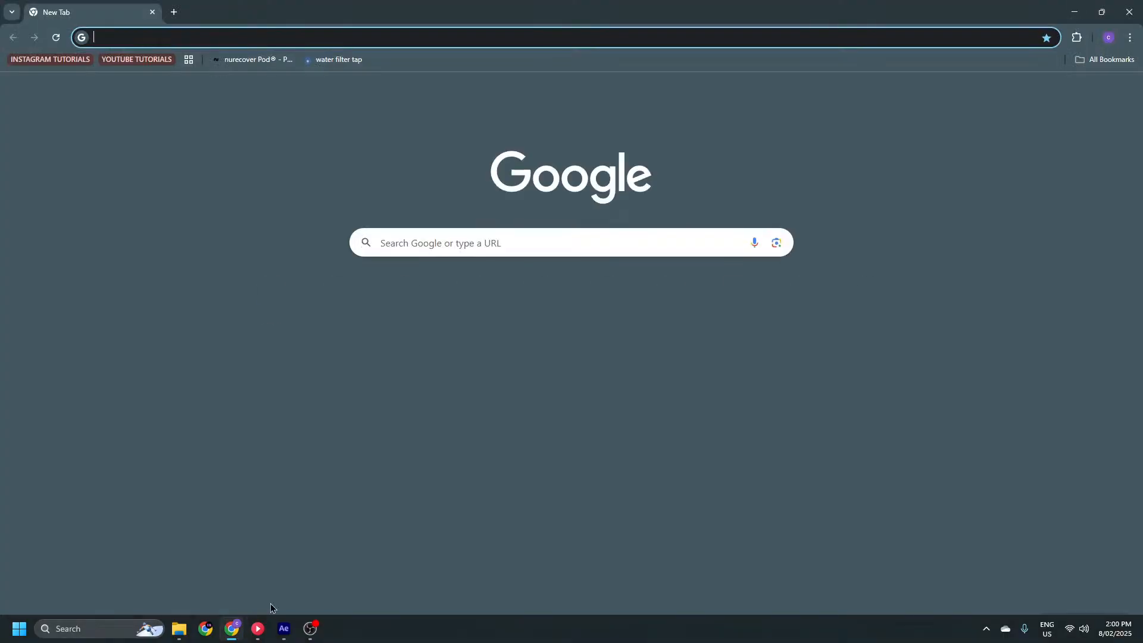
pyautogui.write('s')
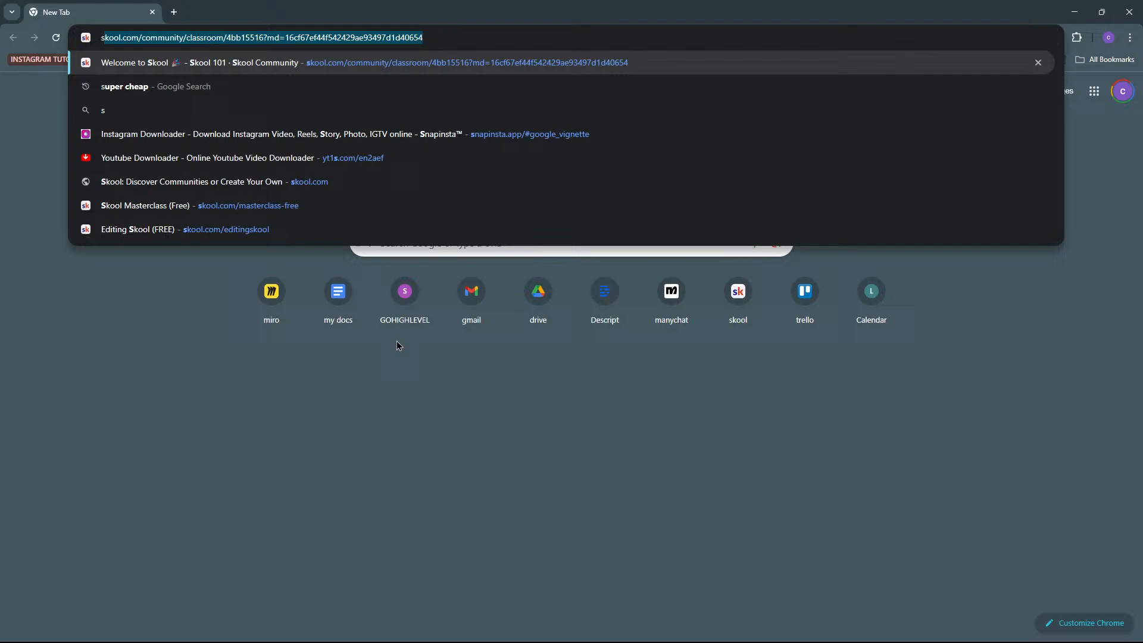
pyautogui.click(738, 301)
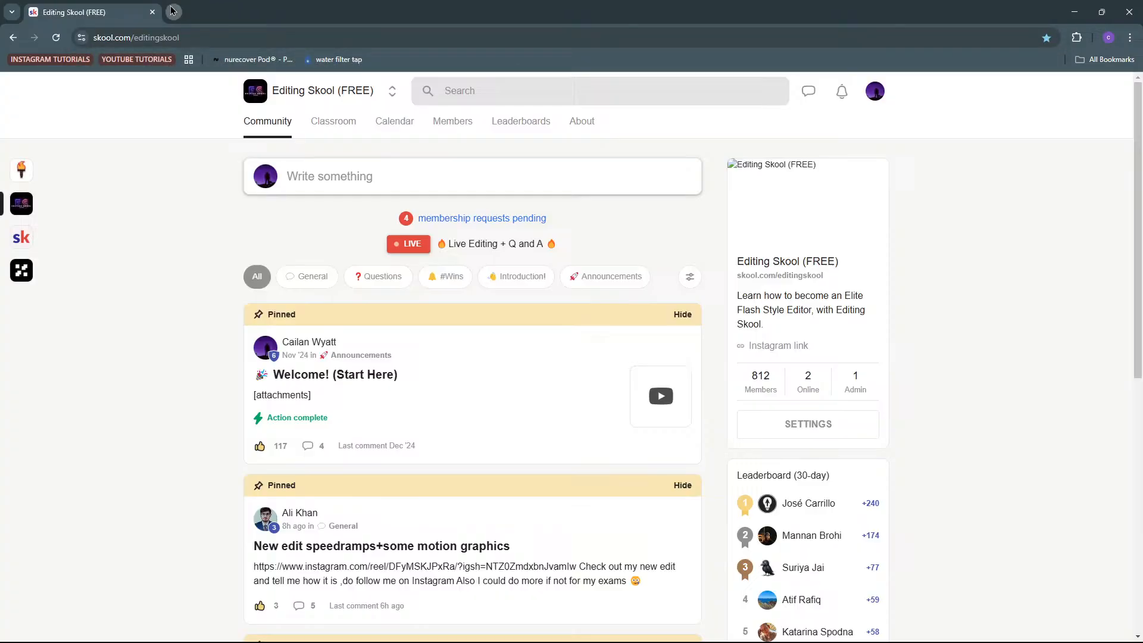
# Open youtube.com in a new browser tab and go to the signed-in account's own channel page
pyautogui.click(171, 8)
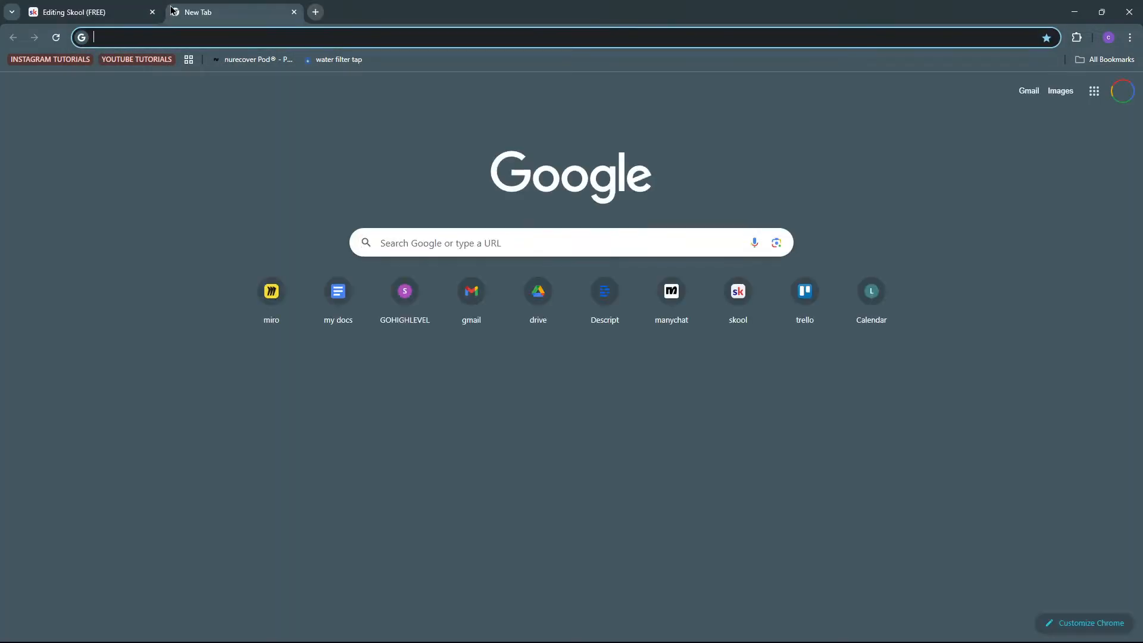
pyautogui.write('youtube.com')
pyautogui.press('Return')
pyautogui.click(73, 5)
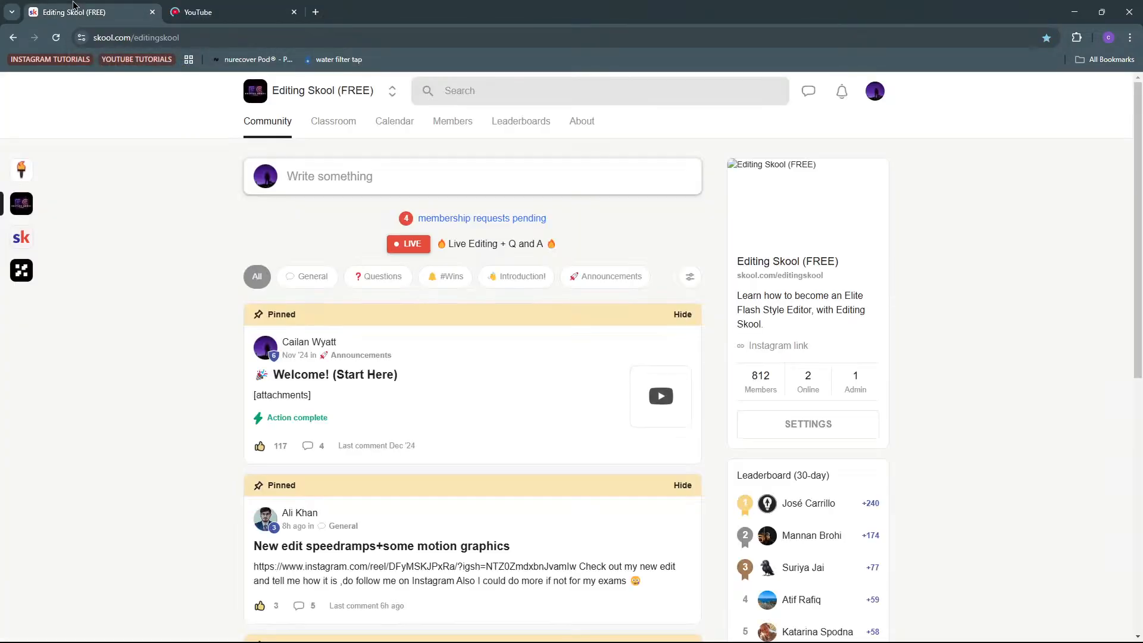
pyautogui.click(220, 8)
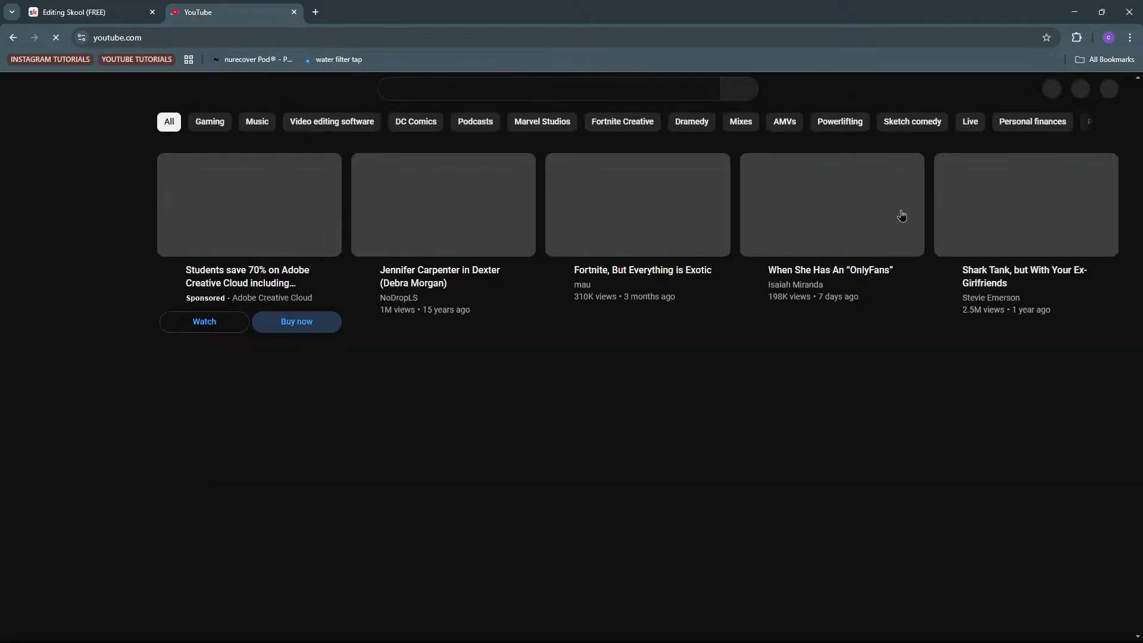
pyautogui.click(1098, 99)
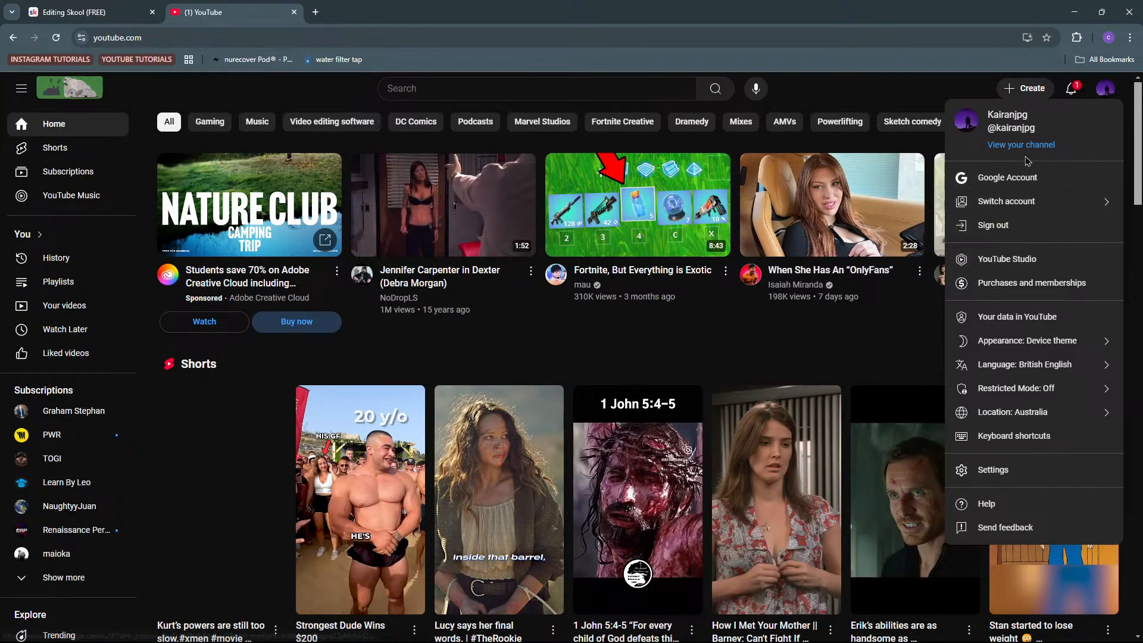
pyautogui.click(1026, 148)
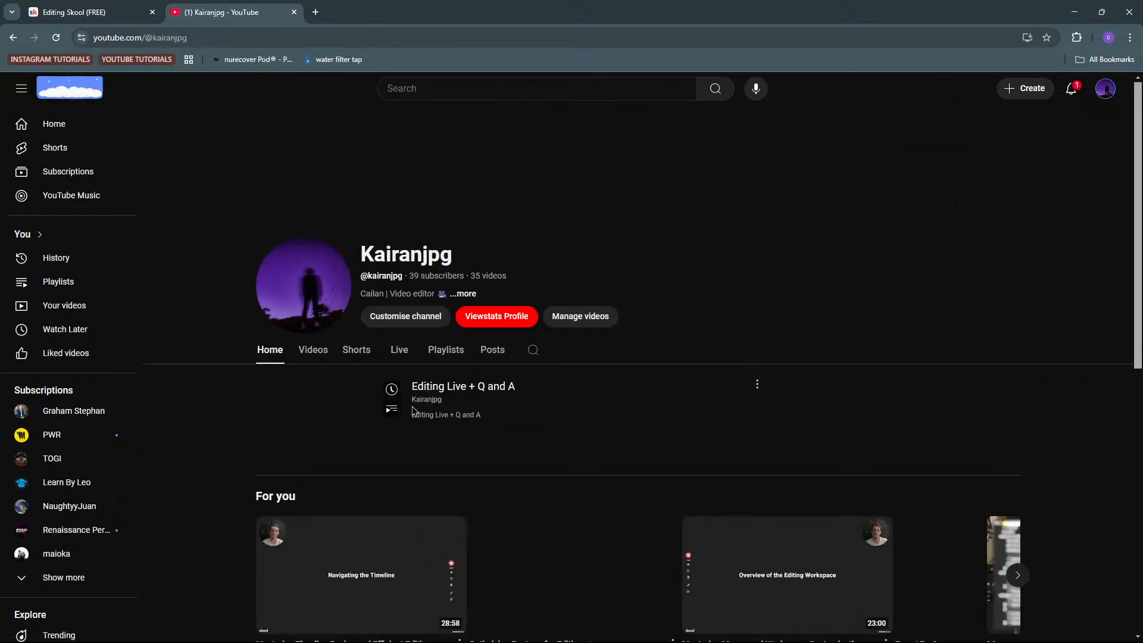
# Copy the share link of the "Editing Live + Q and A" livestream
pyautogui.click(757, 384)
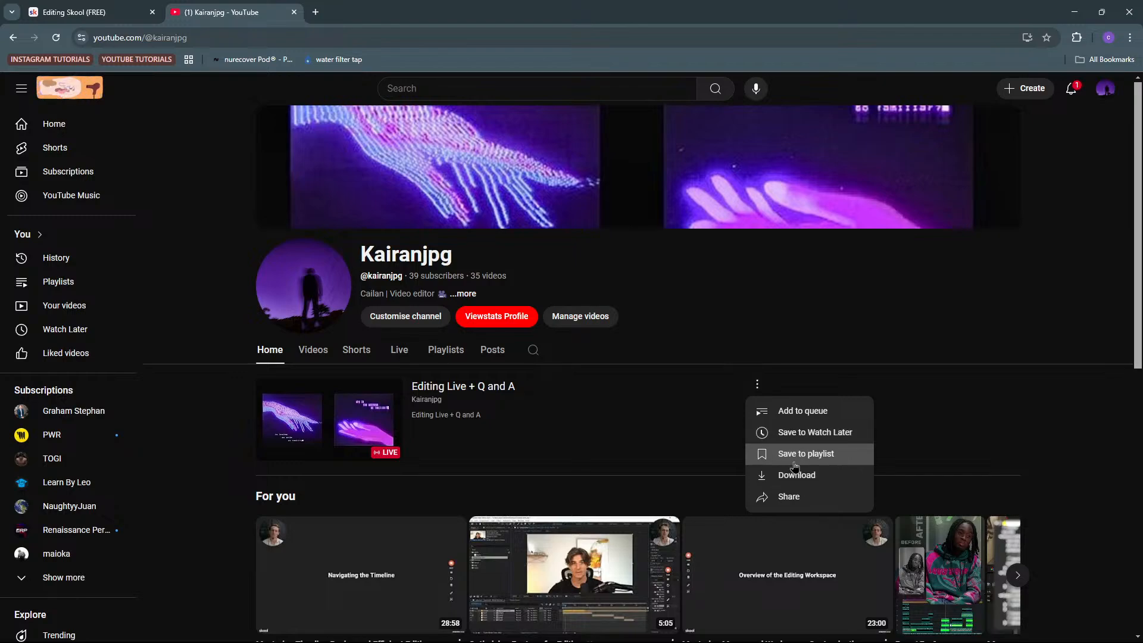
pyautogui.click(794, 496)
pyautogui.click(686, 441)
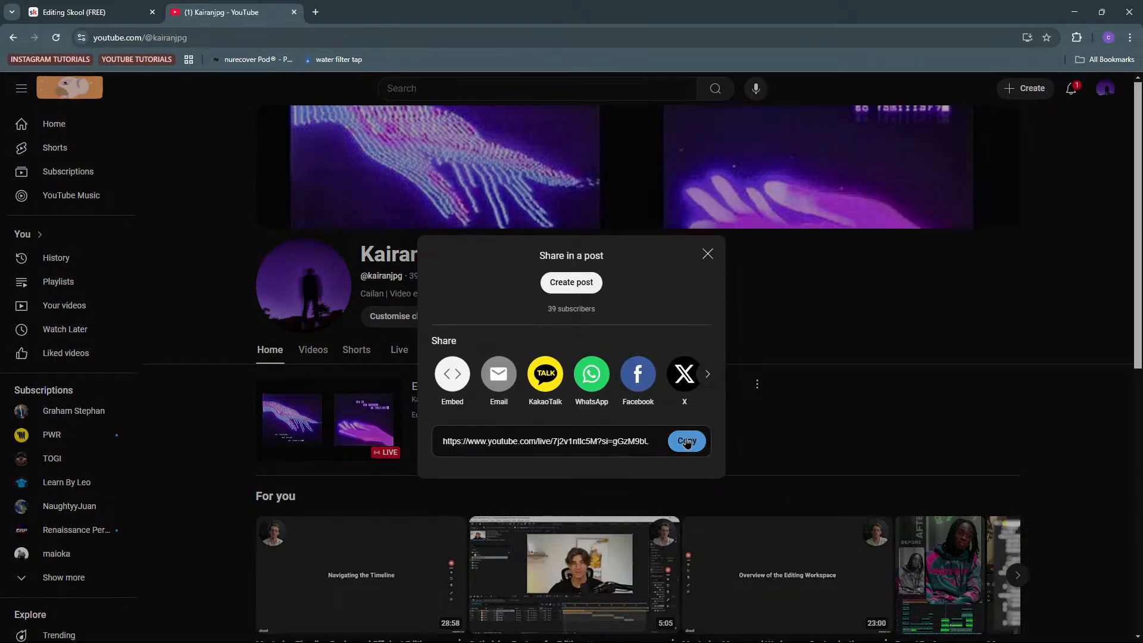
pyautogui.click(493, 209)
# Open the 2pm Live Editing event on February 8 from the Skool calendar for editing, applying to this event only
pyautogui.click(89, 12)
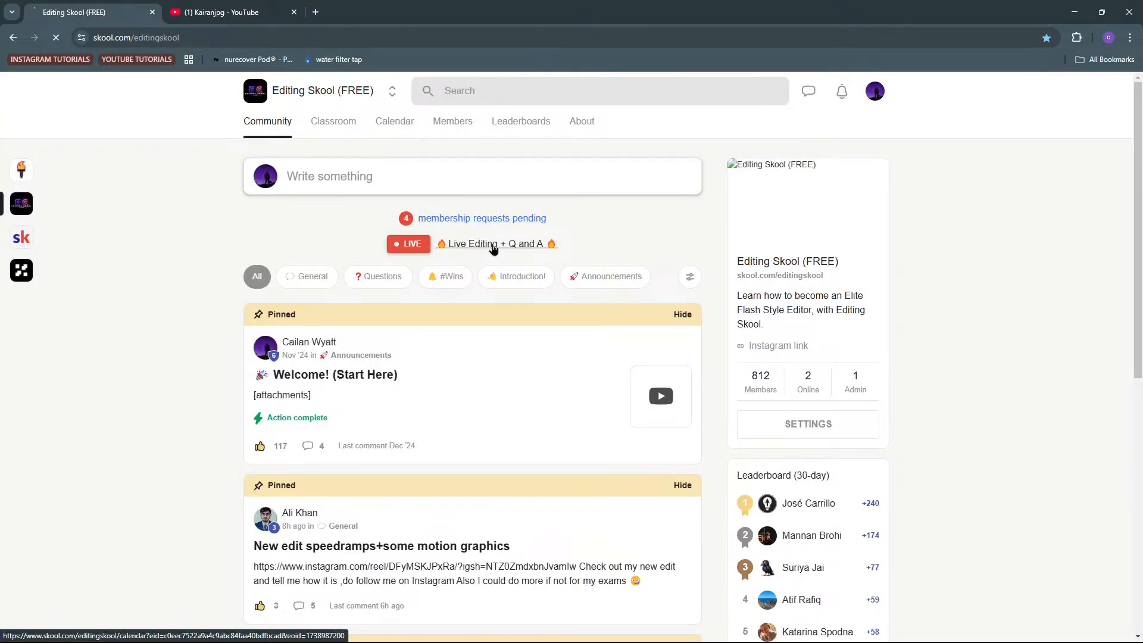
pyautogui.click(492, 246)
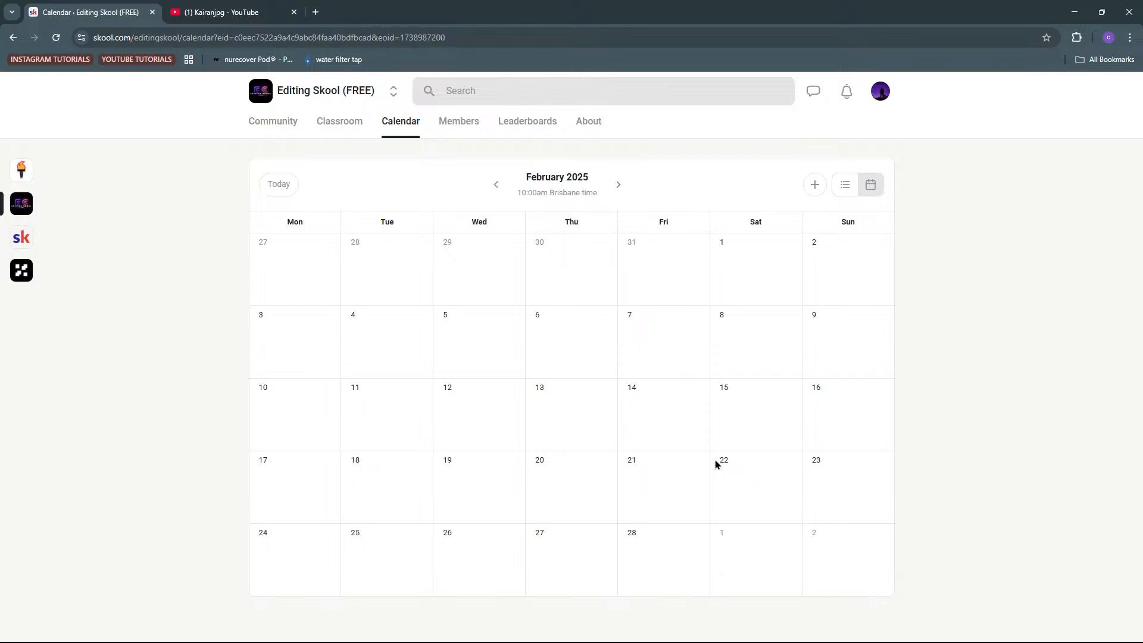
pyautogui.click(401, 125)
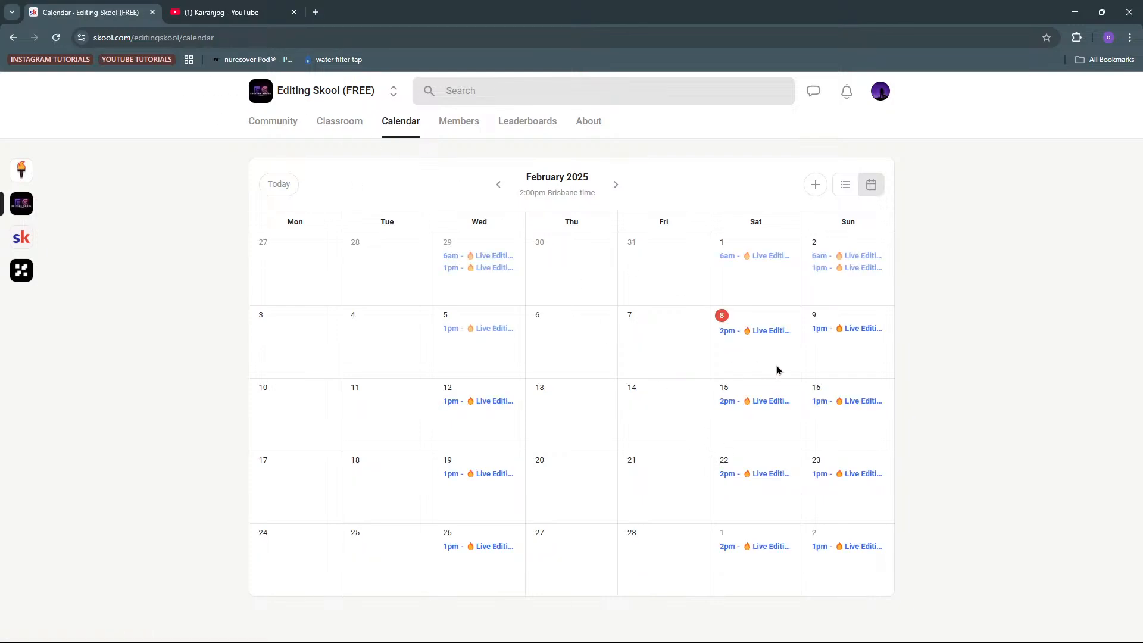
pyautogui.click(767, 332)
pyautogui.click(672, 387)
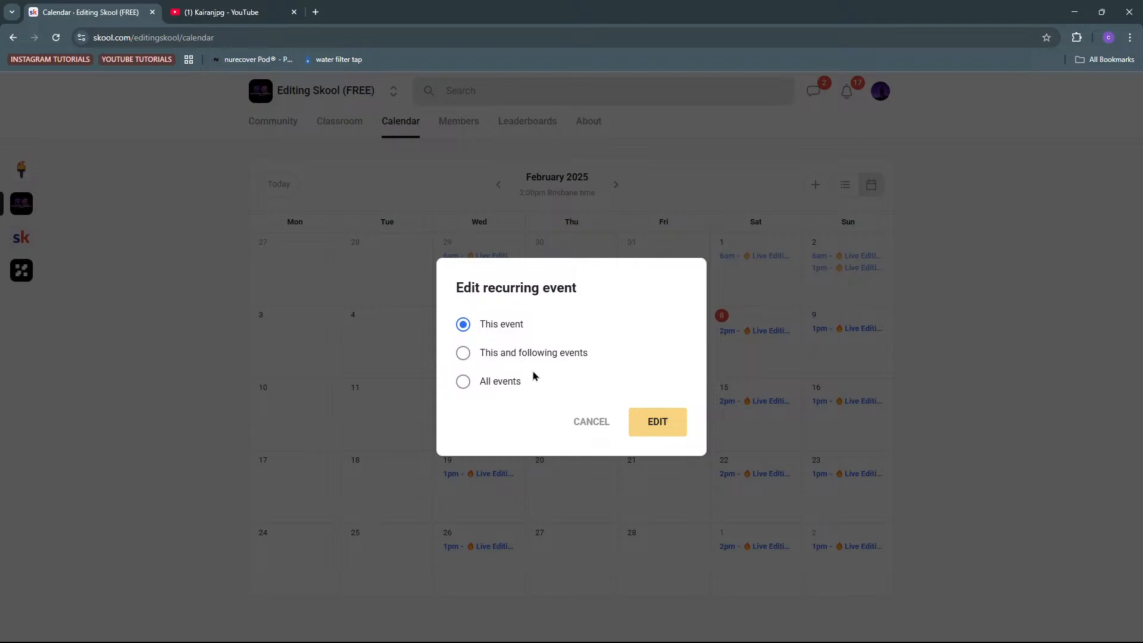
pyautogui.click(664, 423)
# Set the event's location to Link, paste the copied YouTube livestream URL and save the event
pyautogui.click(417, 318)
pyautogui.click(387, 449)
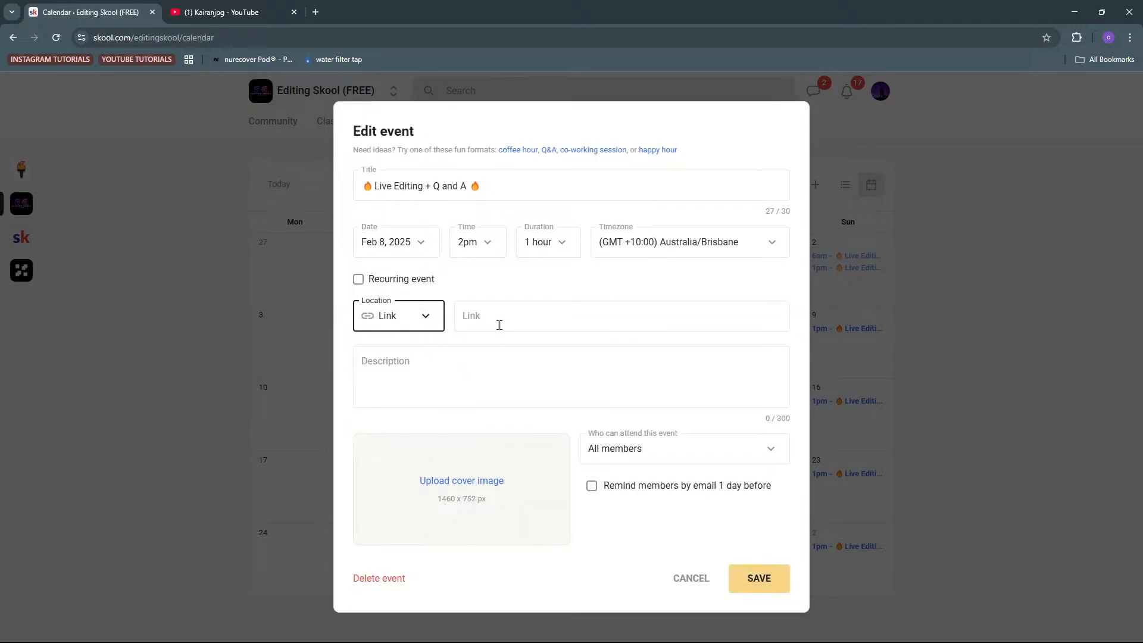
pyautogui.click(498, 322)
pyautogui.hotkey('ctrl', 'v')
pyautogui.click(744, 579)
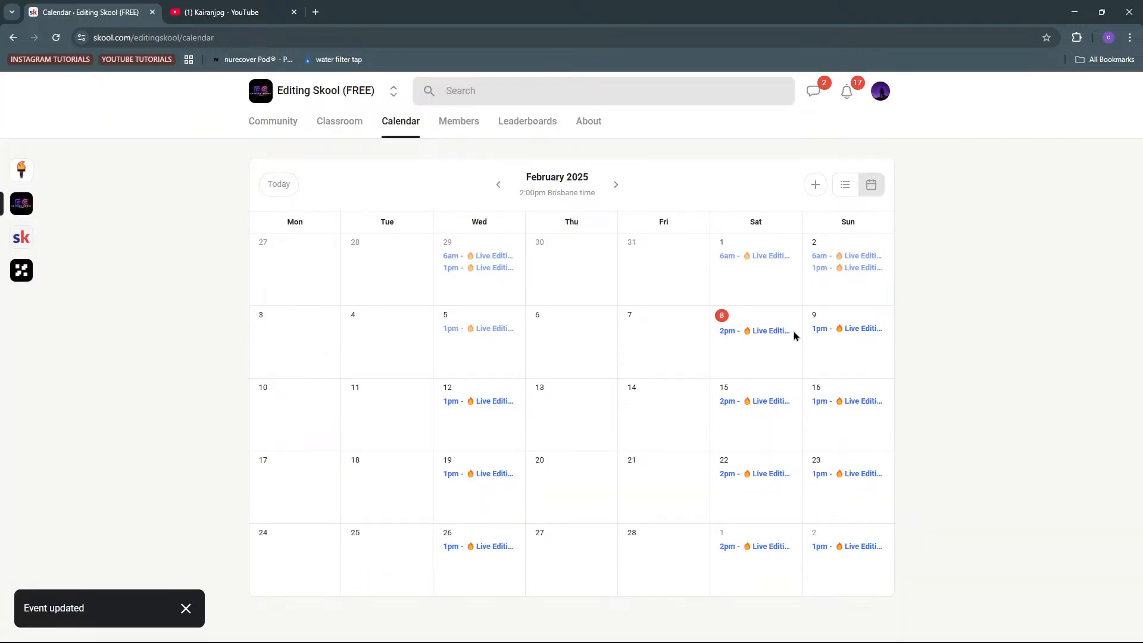
# Follow the YouTube link in the February 8 event's details and close the leftover channel tab
pyautogui.click(756, 331)
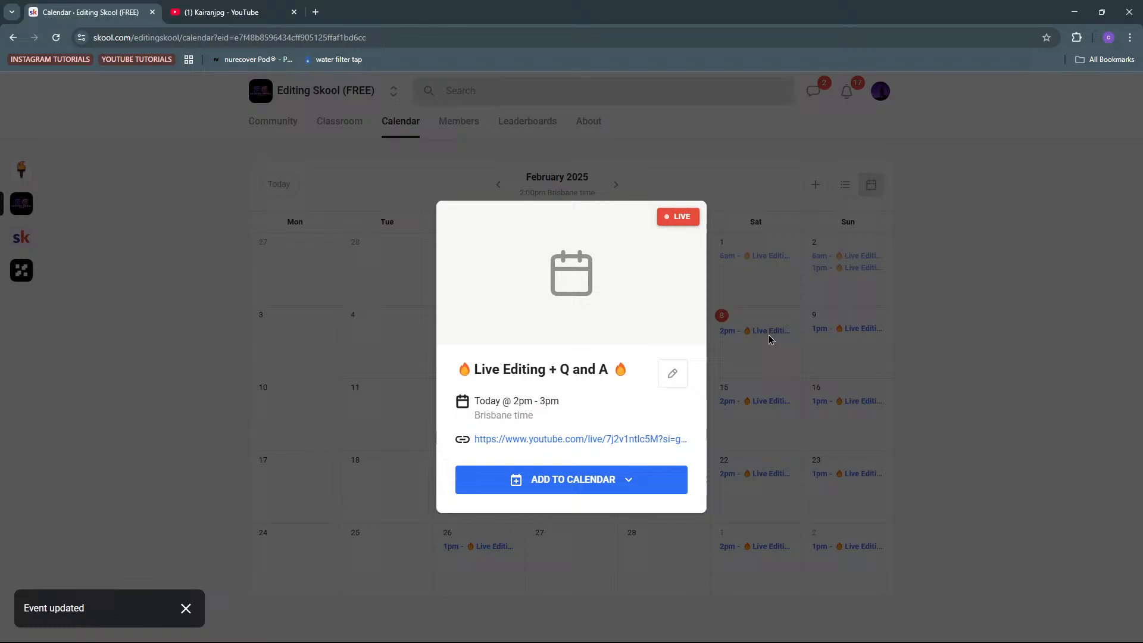
pyautogui.click(543, 450)
pyautogui.click(436, 12)
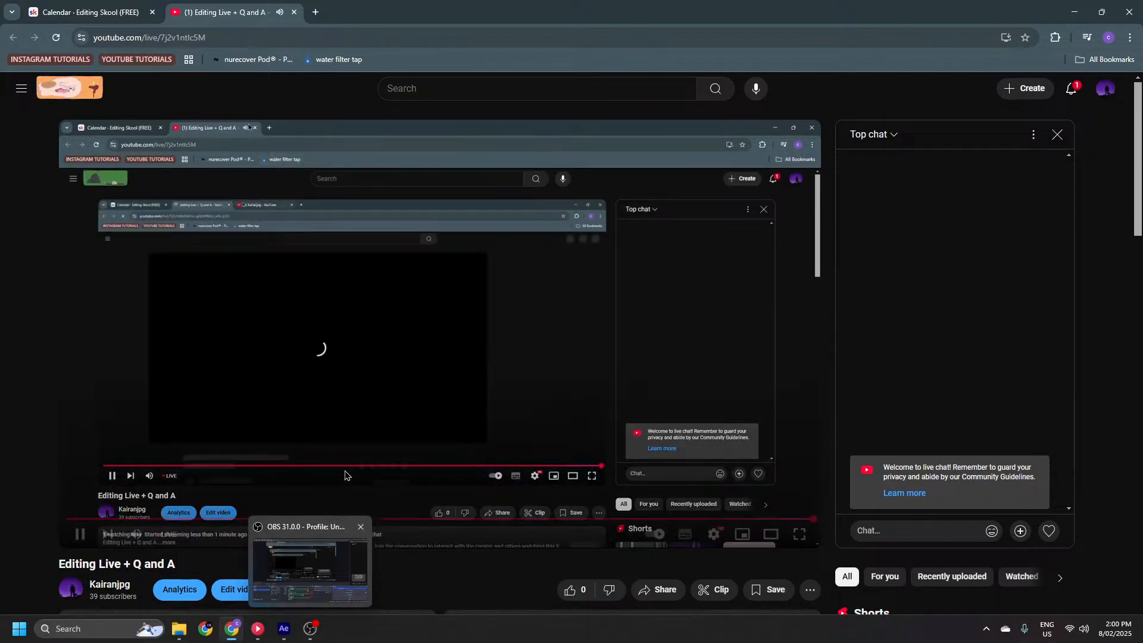
# Switch to OBS and check the connected Bluetooth devices in the system's quick settings
pyautogui.moveTo(313, 635)
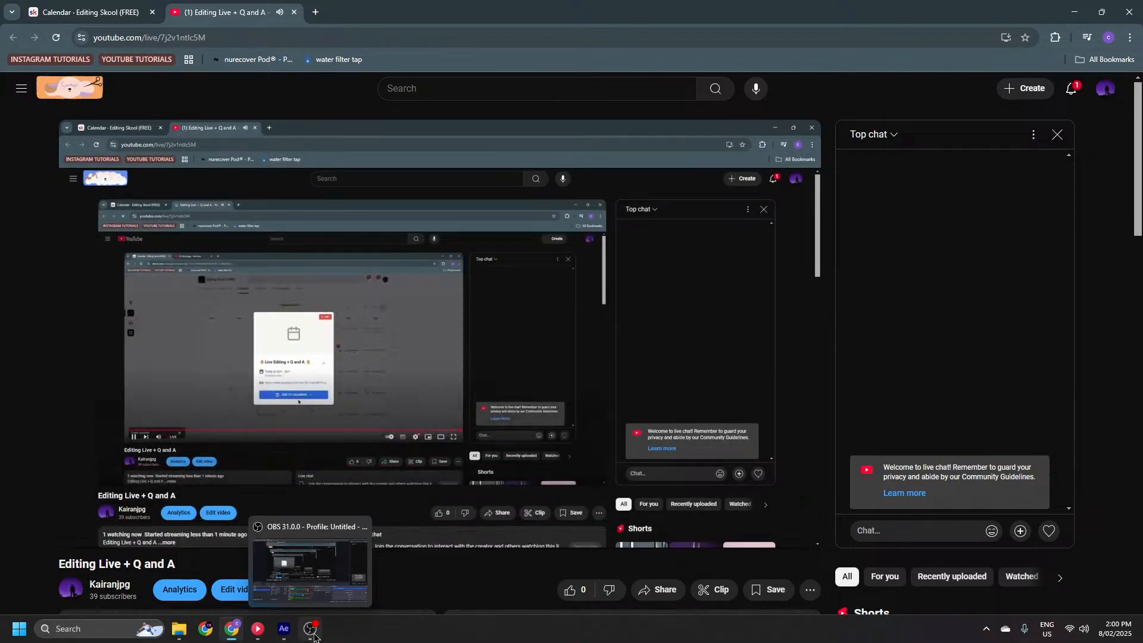
pyautogui.click(313, 634)
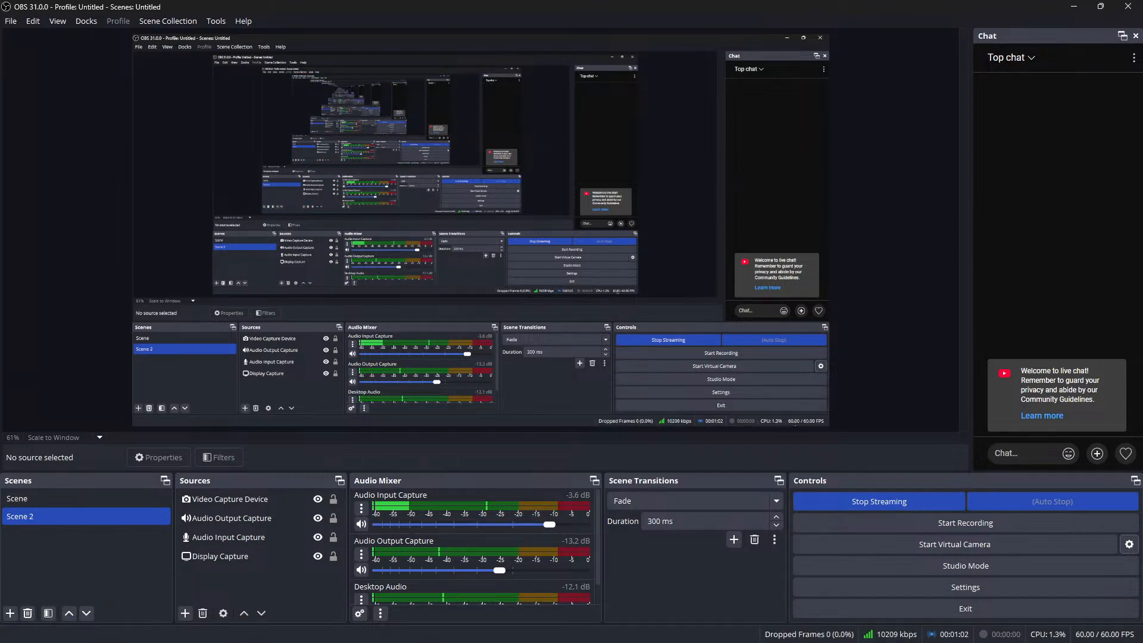
pyautogui.click(1077, 630)
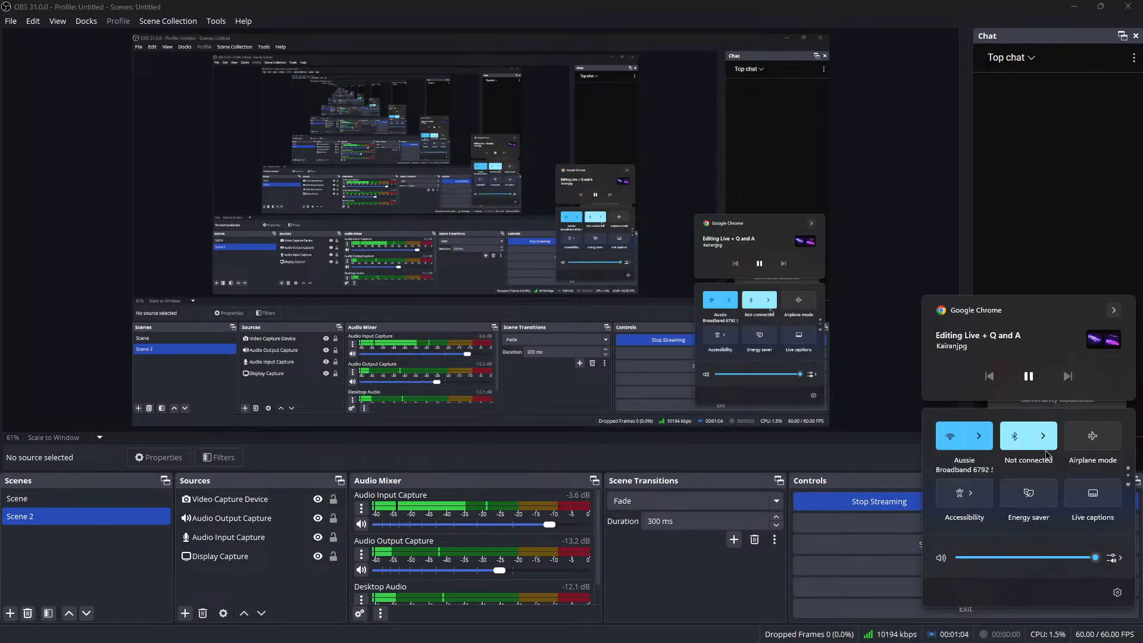
pyautogui.click(1043, 440)
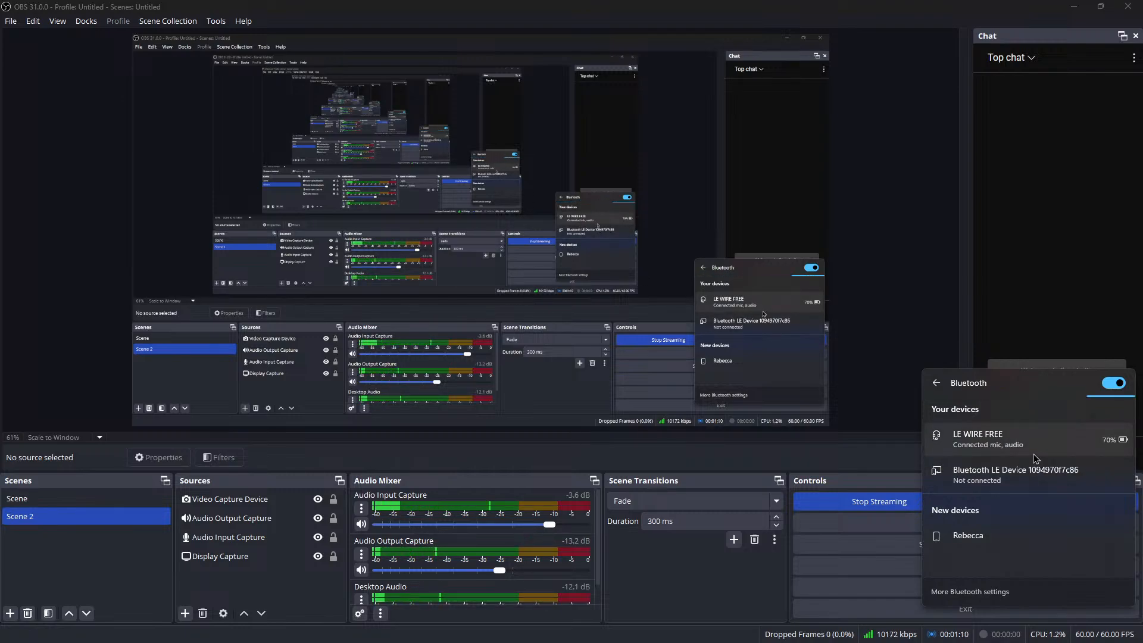
pyautogui.click(962, 255)
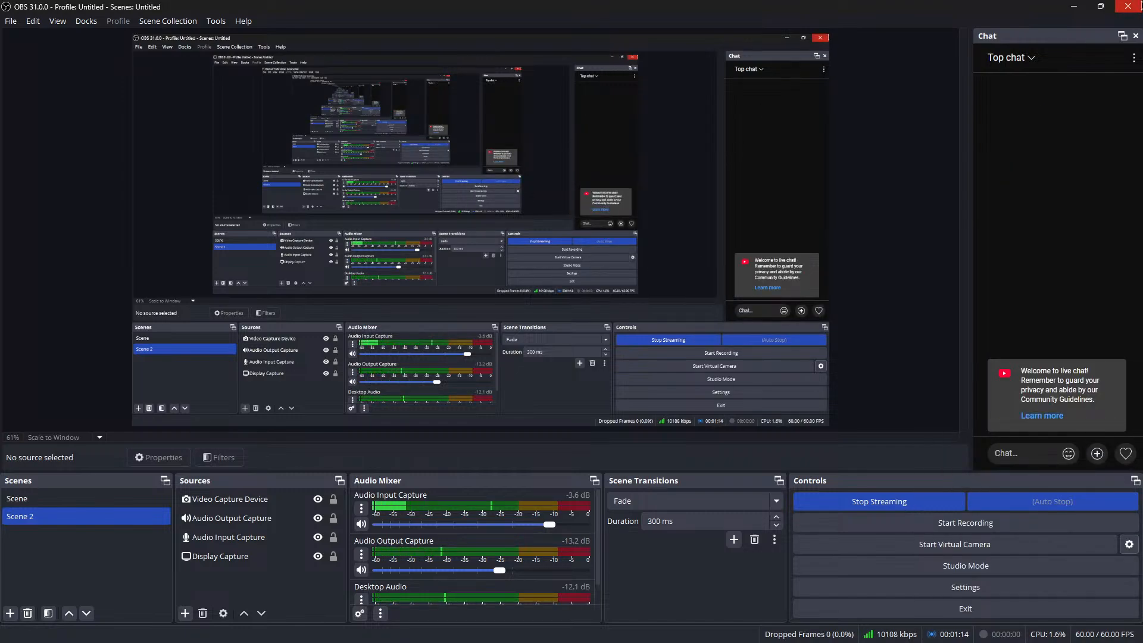
# Close the livestream's browser tab and minimise both the OBS and Chrome windows, leaving the stream running
pyautogui.click(1128, 6)
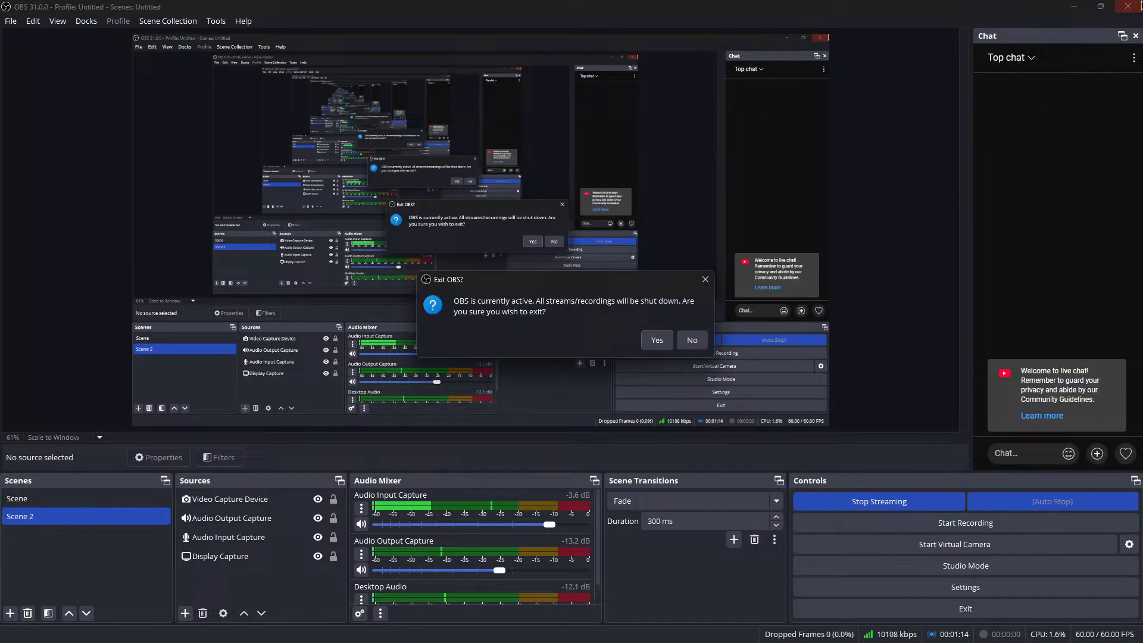
pyautogui.click(706, 279)
pyautogui.click(1073, 6)
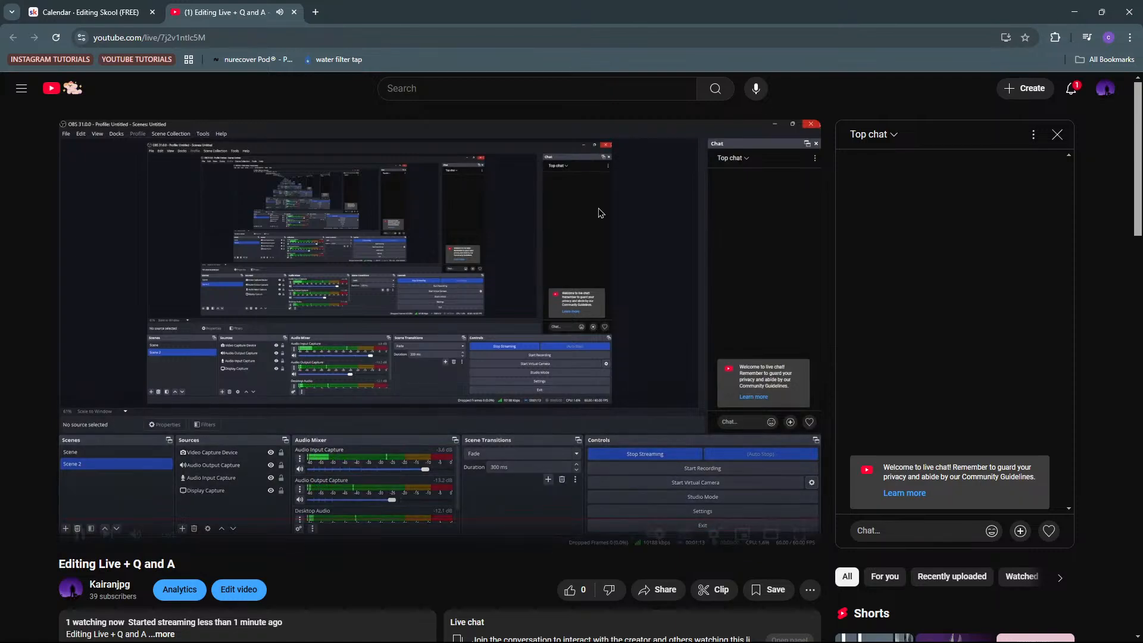
pyautogui.click(294, 11)
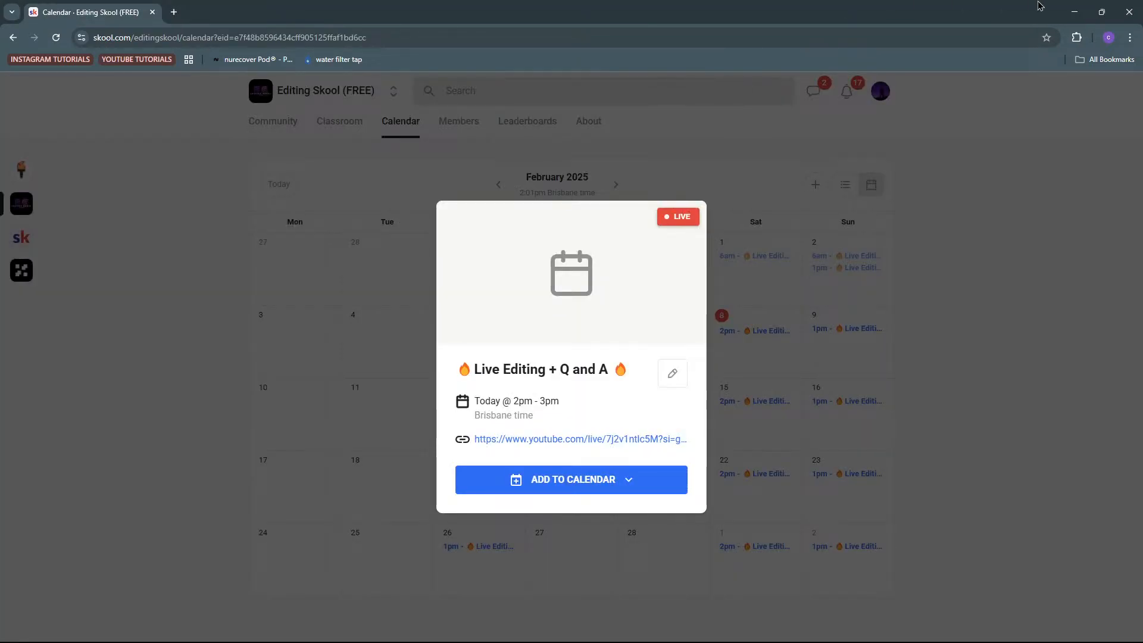
pyautogui.click(1074, 12)
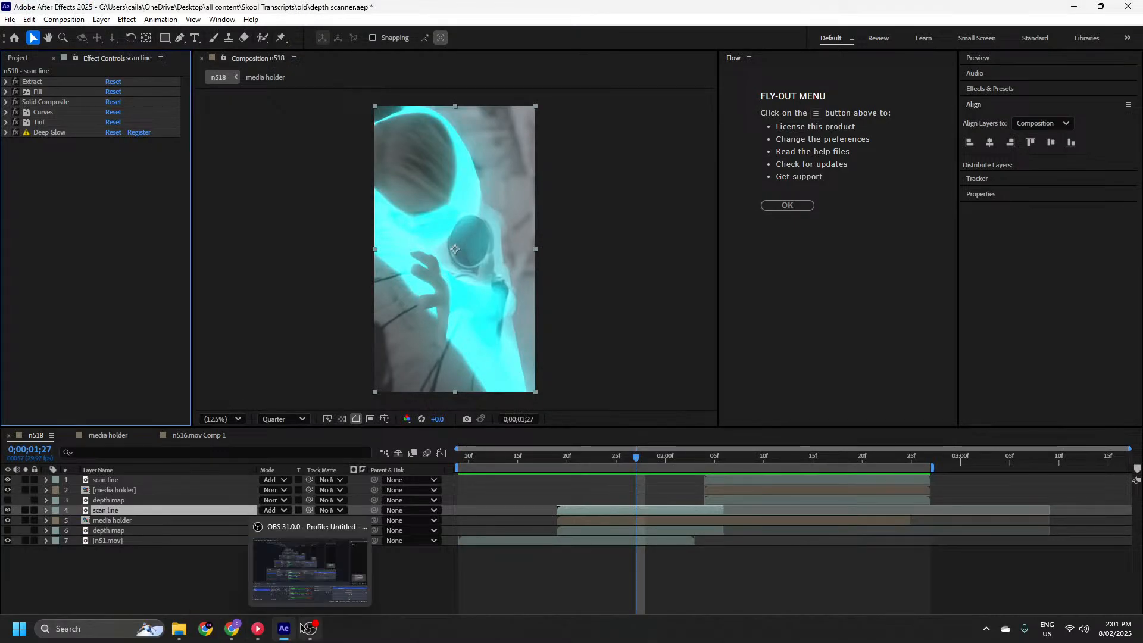
# Switch back to Chrome and close the Live Editing event's details
pyautogui.click(302, 628)
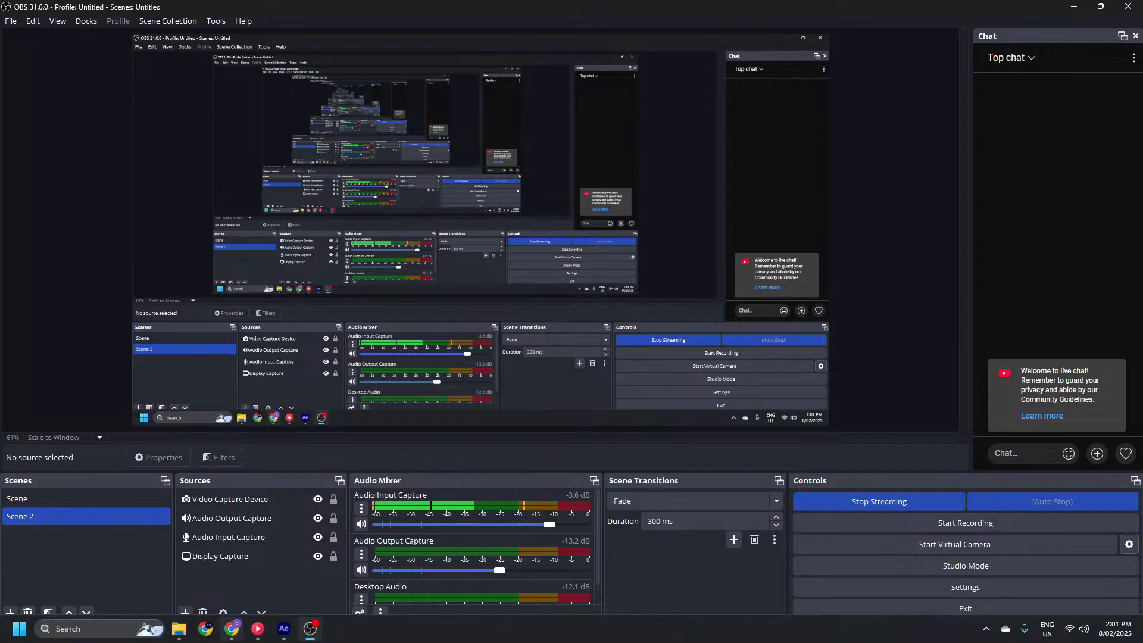
pyautogui.click(231, 628)
pyautogui.click(400, 225)
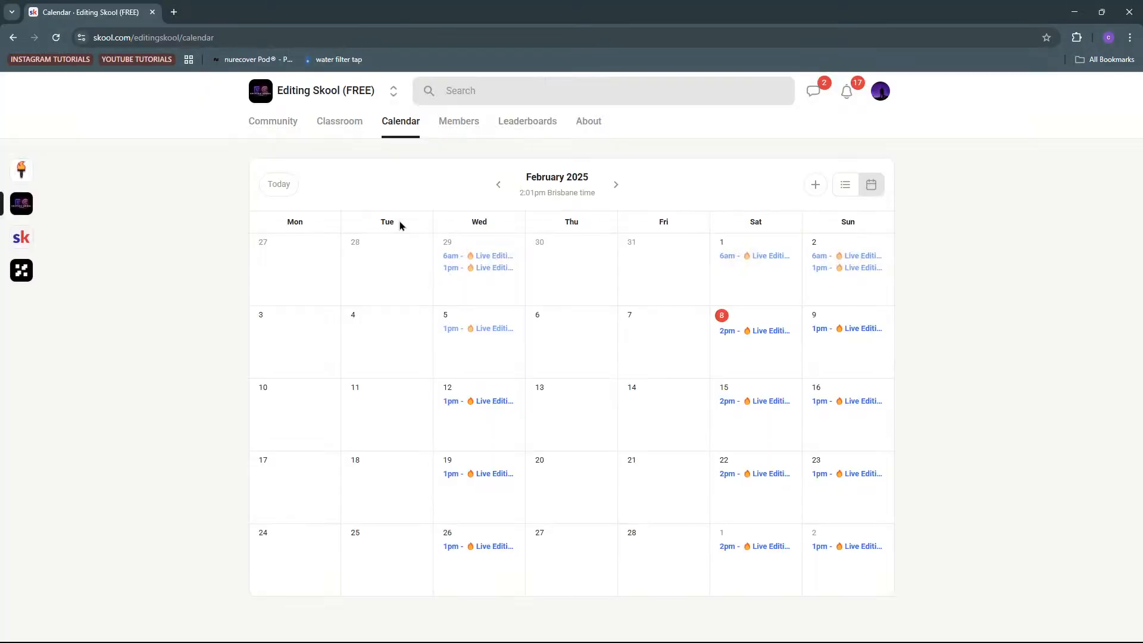
# Look over the Skool community feed and the courses in its Classroom
pyautogui.click(292, 139)
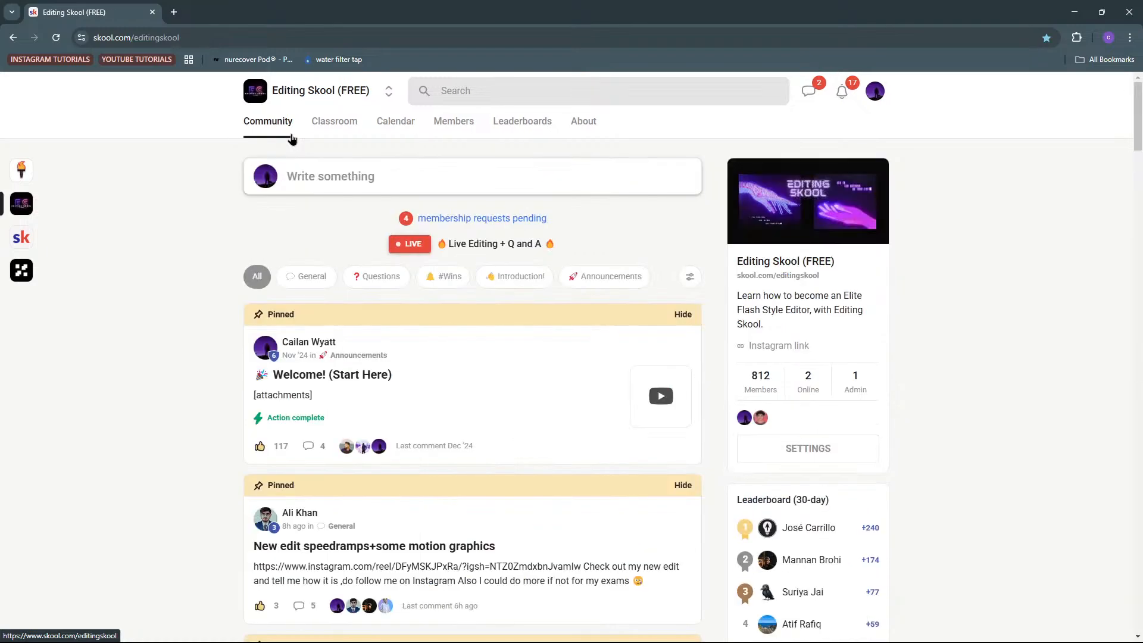
pyautogui.click(303, 173)
pyautogui.click(331, 111)
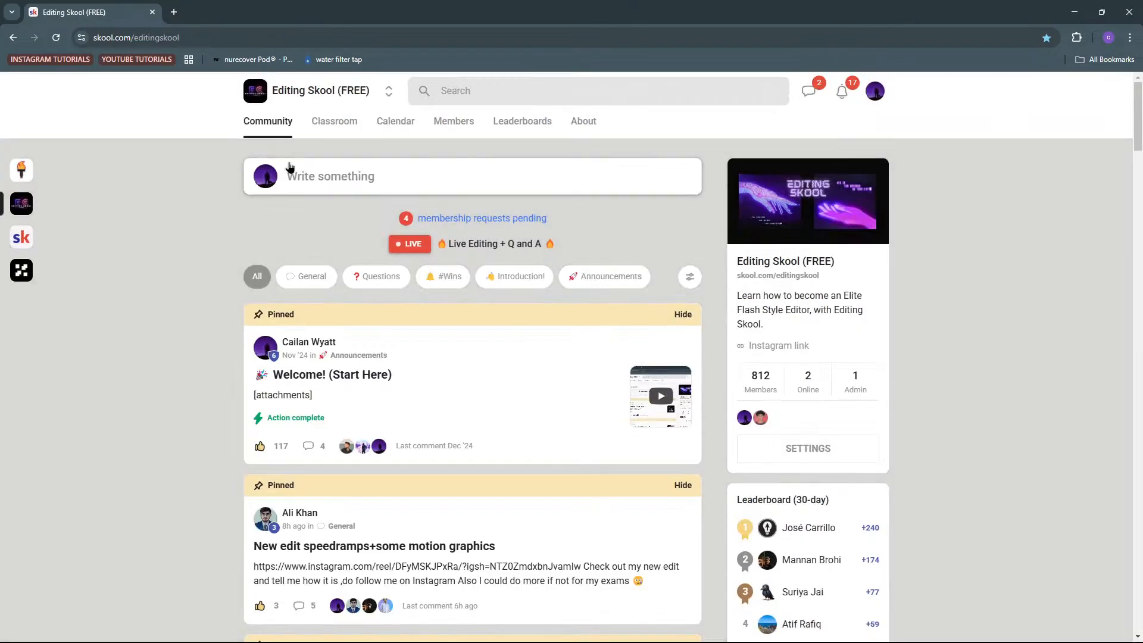
pyautogui.click(327, 136)
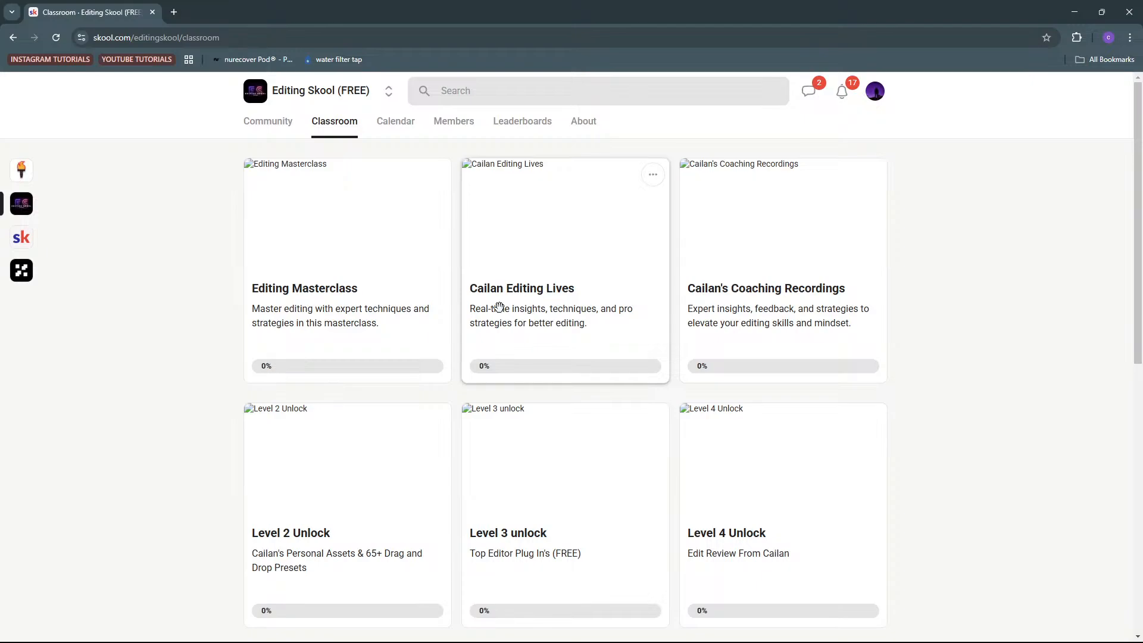
pyautogui.moveTo(499, 307); pyautogui.dragTo(605, 320)
# Return to the Community page and snap the Chrome window to the left half of the screen beside OBS
pyautogui.click(282, 125)
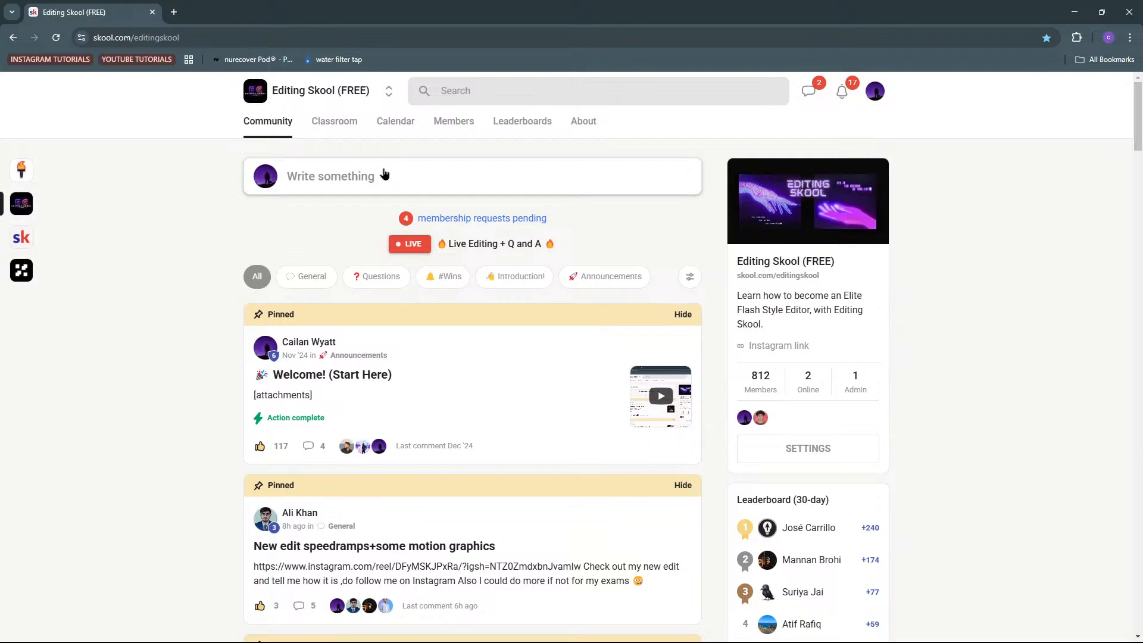
pyautogui.moveTo(714, 642)
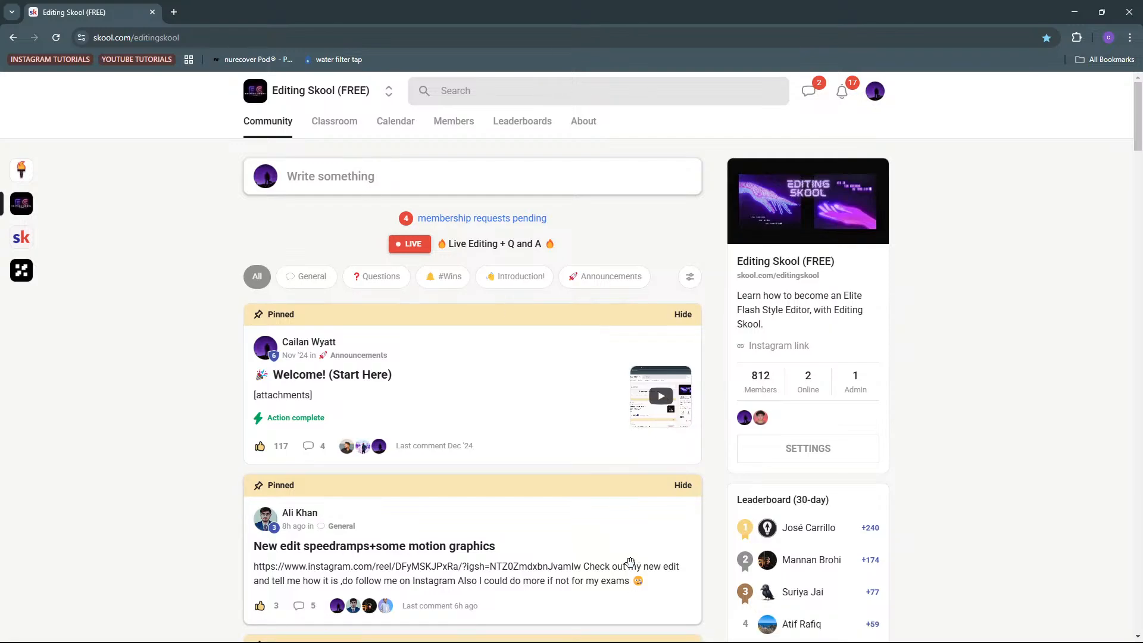
pyautogui.moveTo(902, 7); pyautogui.dragTo(333, 37)
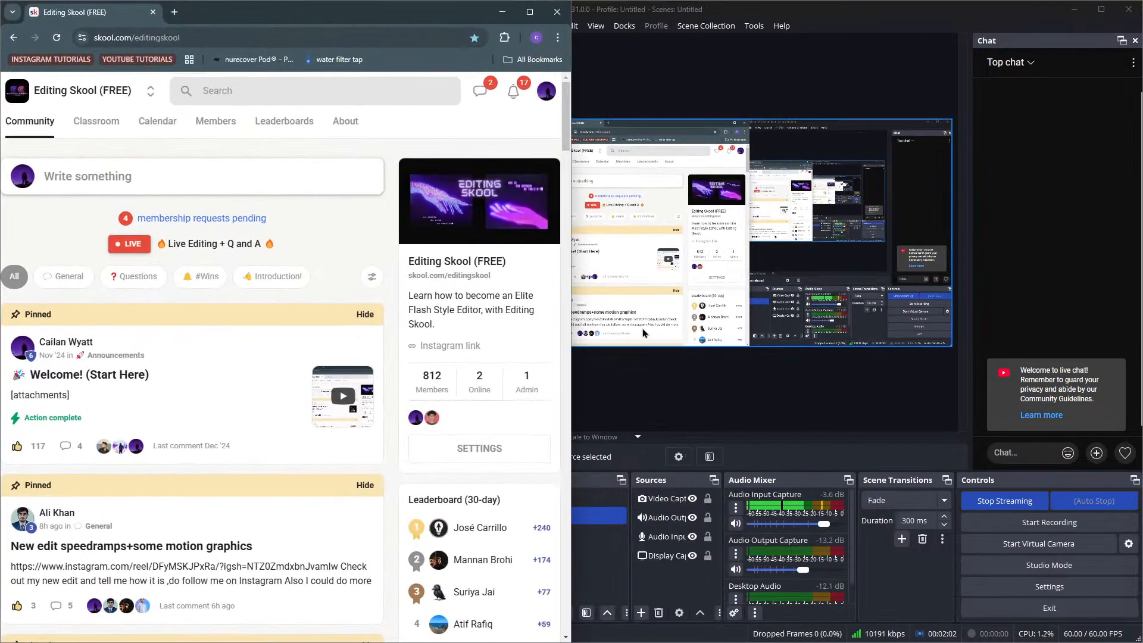
# Minimise the Chrome and OBS windows and preview the n518 composition in After Effects
pyautogui.click(499, 14)
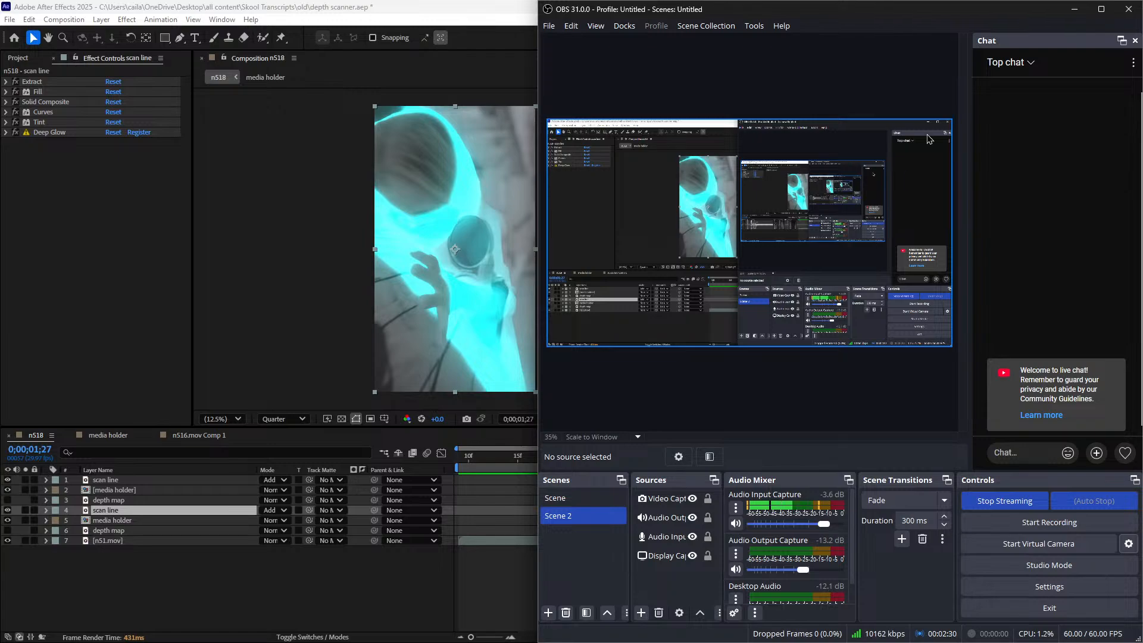
pyautogui.click(1070, 18)
pyautogui.press('space')
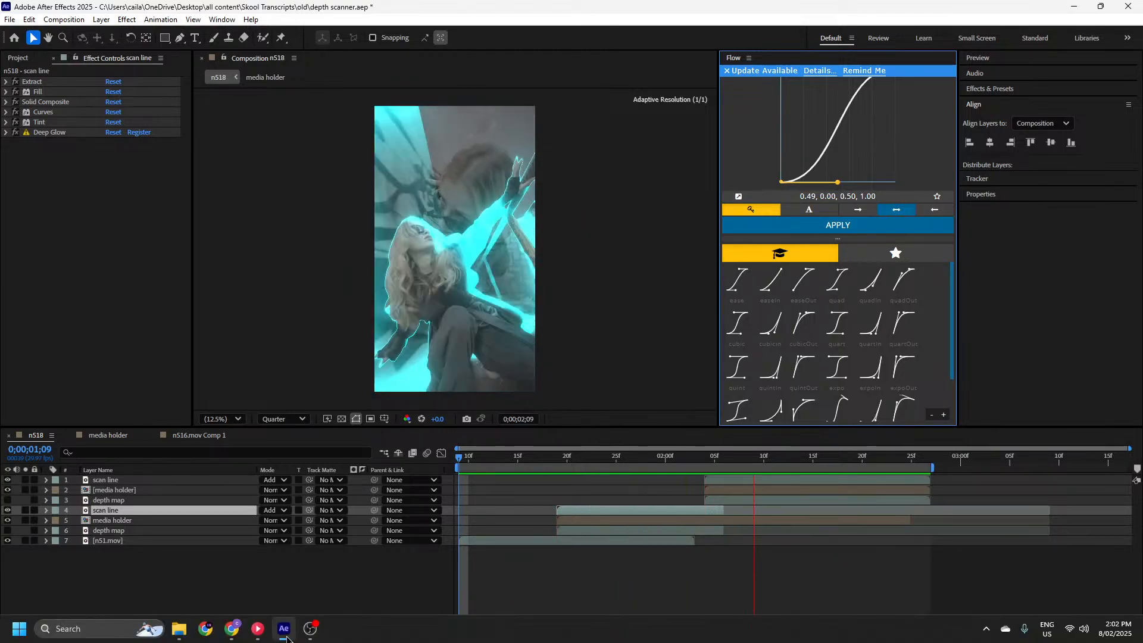
pyautogui.press('space')
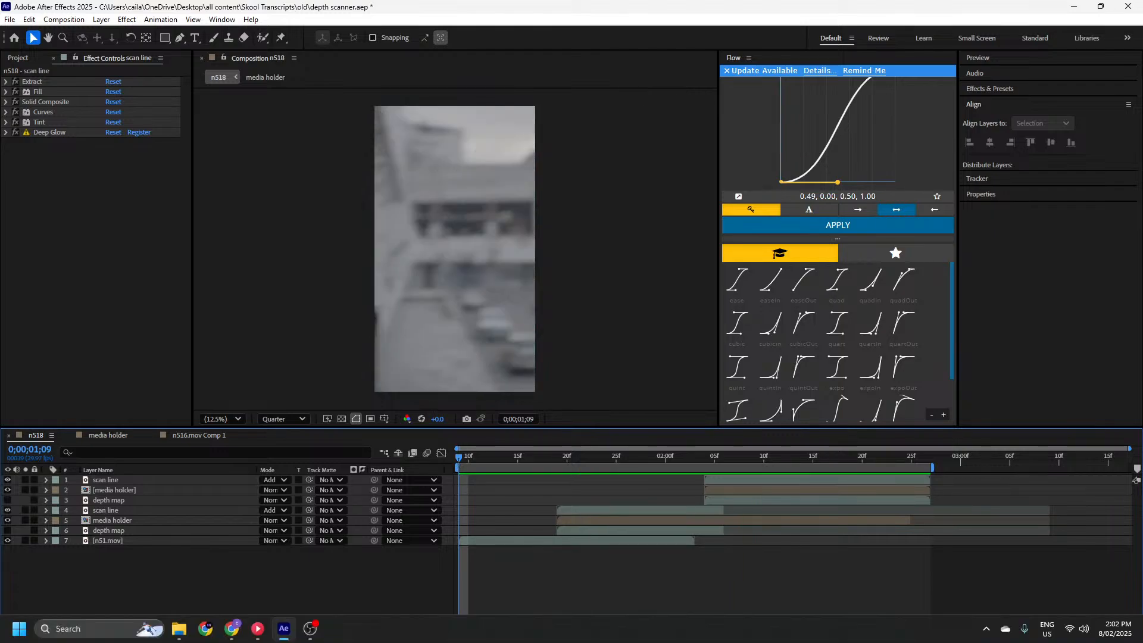
# Switch to Chrome, maximise its window and load instagram.com in a new tab
pyautogui.click(232, 628)
pyautogui.doubleClick(254, 6)
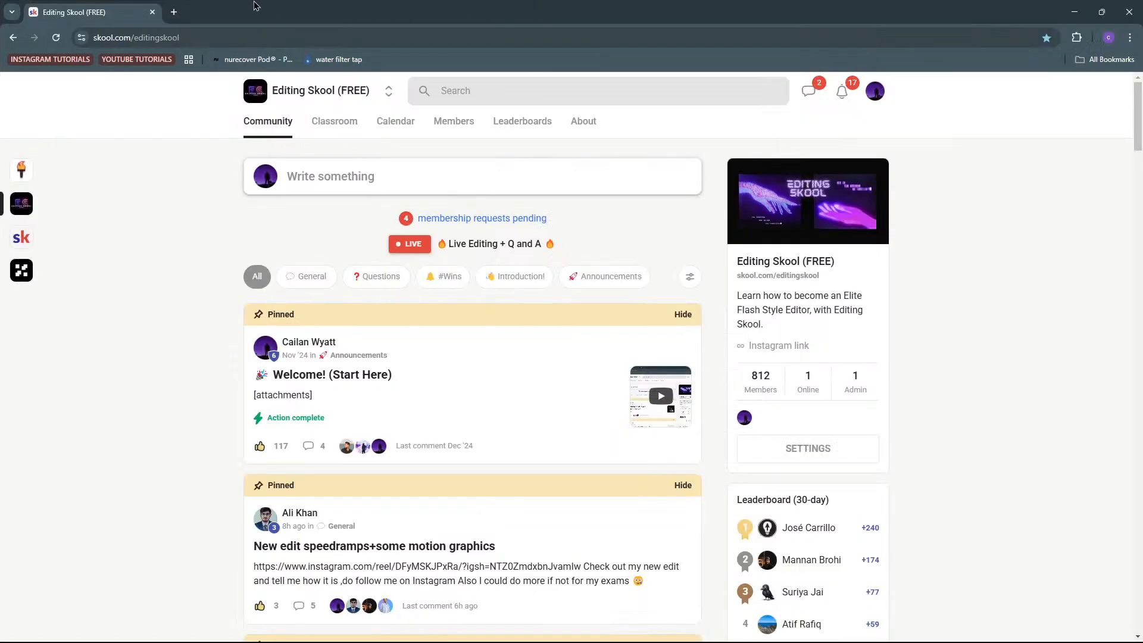
pyautogui.click(173, 12)
pyautogui.write('instagram.com')
pyautogui.press('Return')
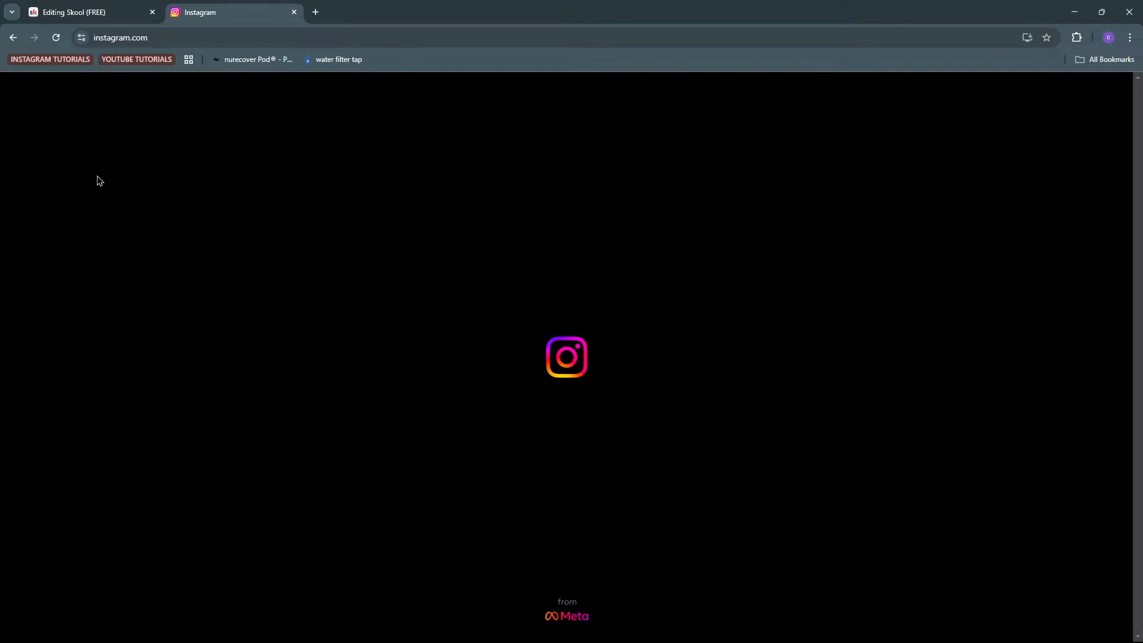
pyautogui.click(1076, 629)
pyautogui.click(860, 442)
pyautogui.click(235, 33)
pyautogui.write('inst')
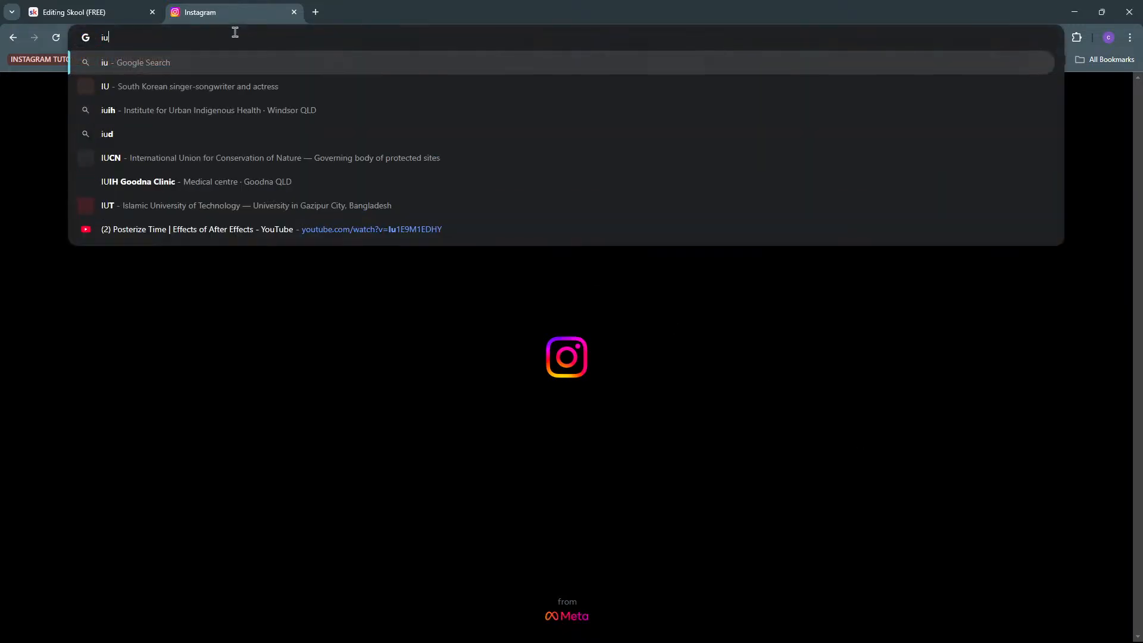
pyautogui.press('Return')
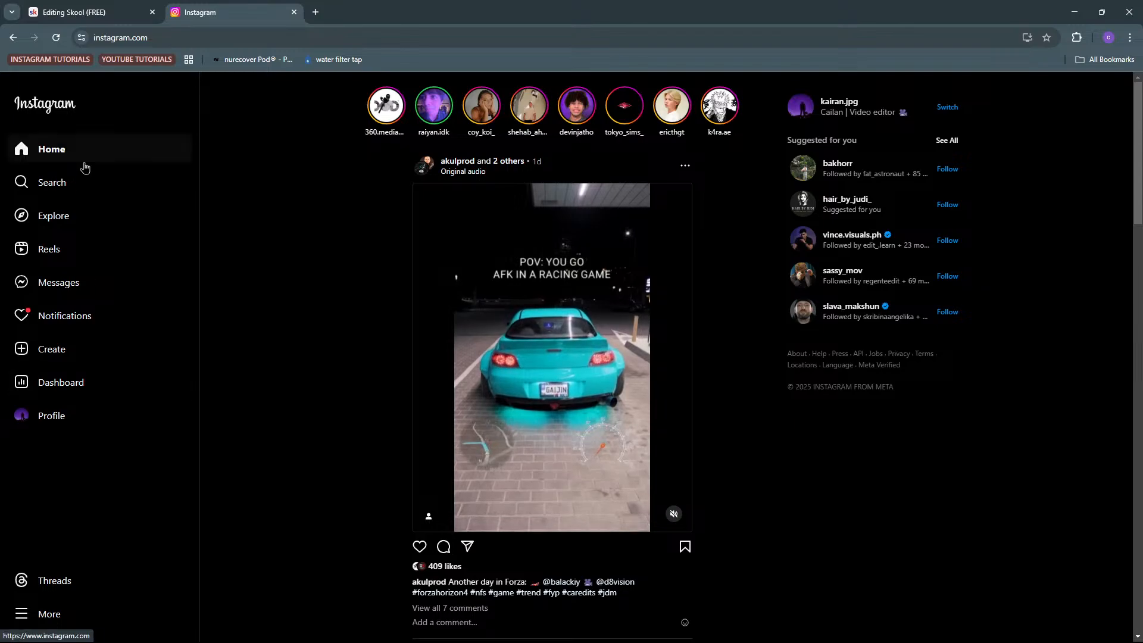
pyautogui.click(87, 179)
pyautogui.click(183, 236)
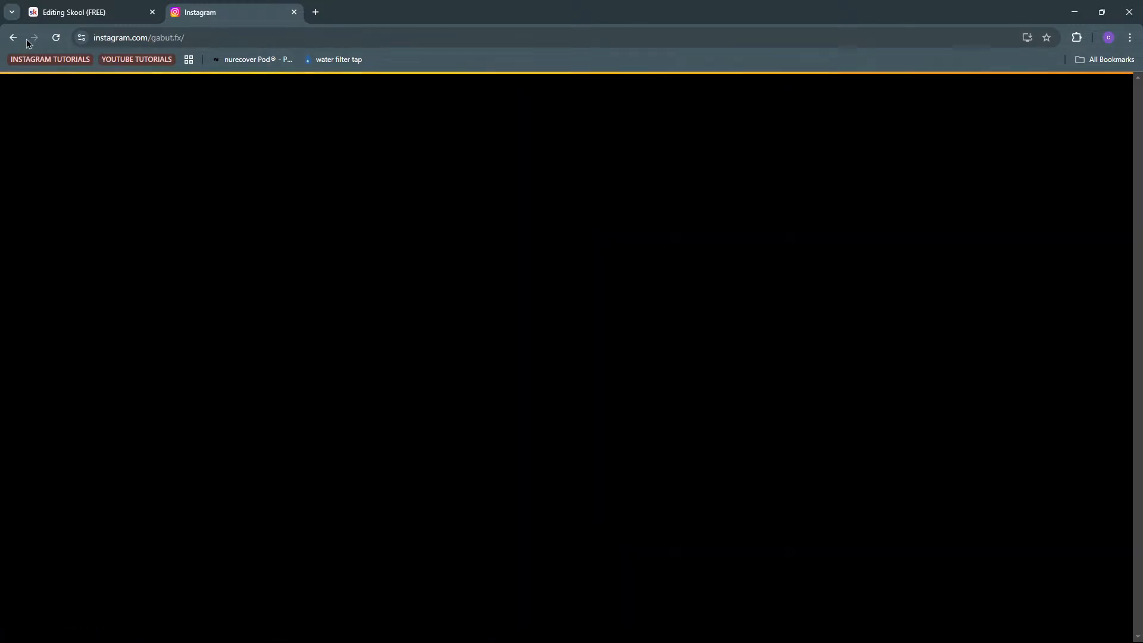
pyautogui.click(55, 37)
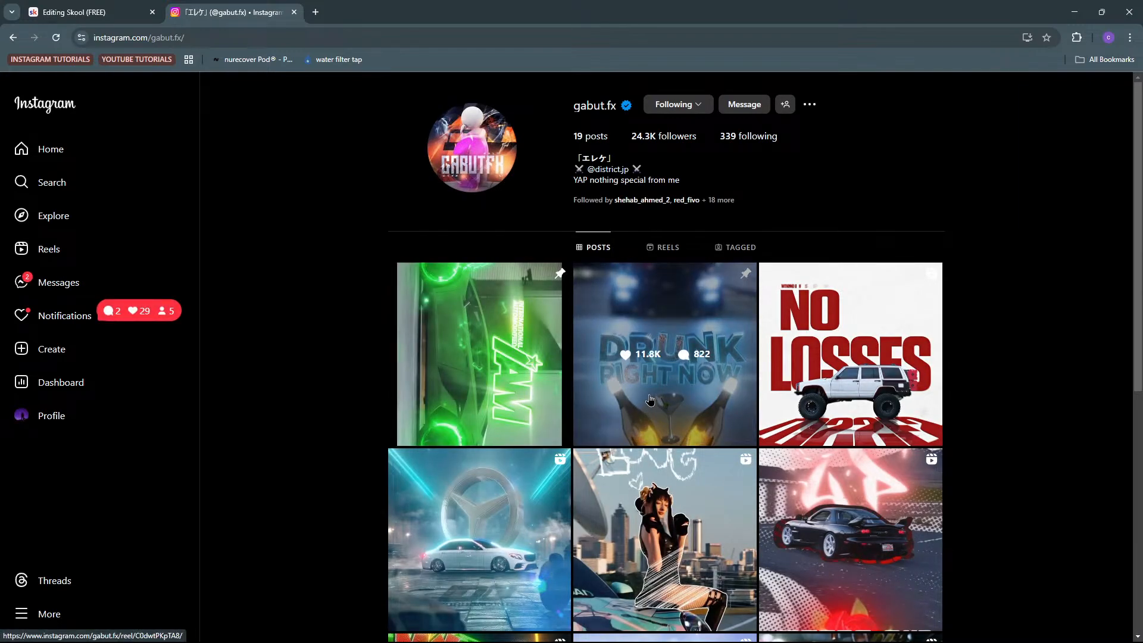
pyautogui.scroll(-1, 650, 400)
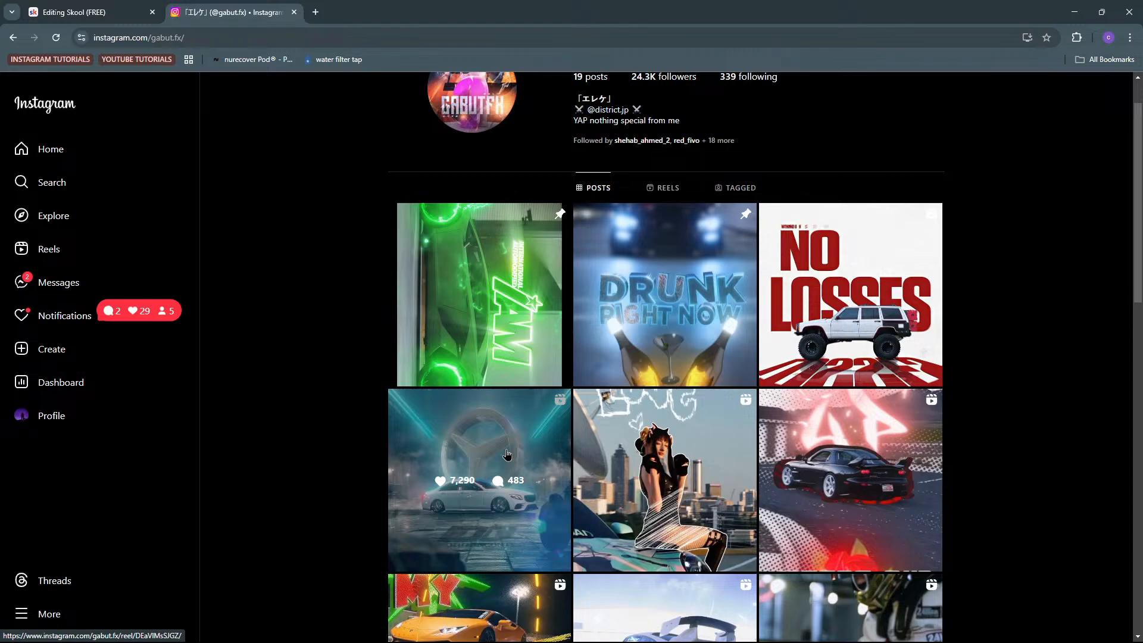
# Open the pasalu.jpg profile from the recent searches and view one of its edit posts
pyautogui.click(70, 182)
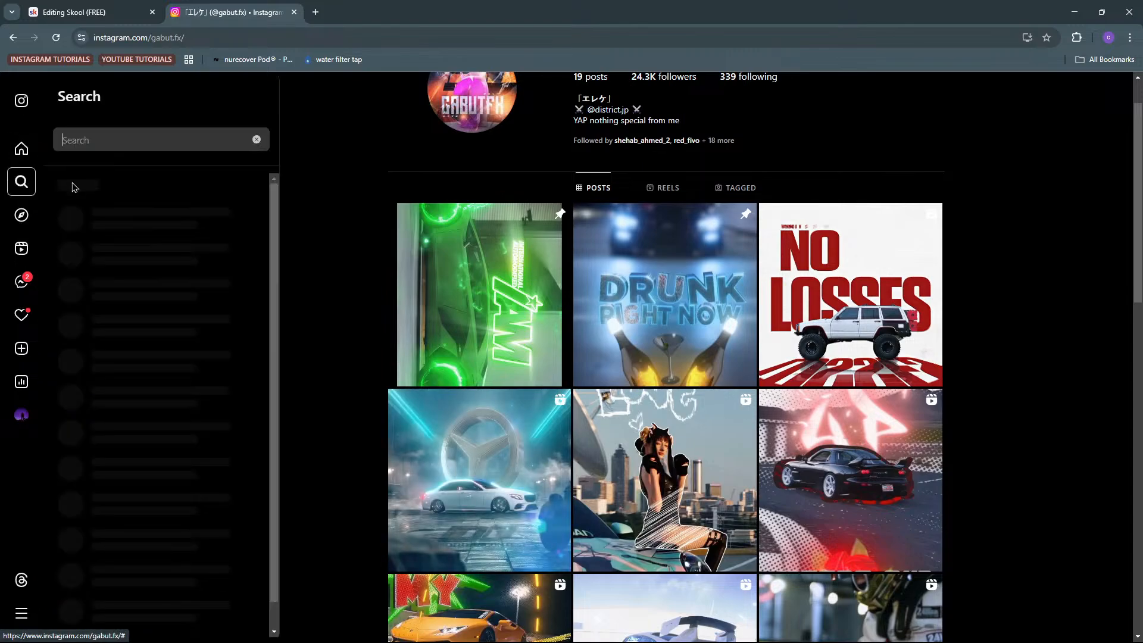
pyautogui.click(176, 292)
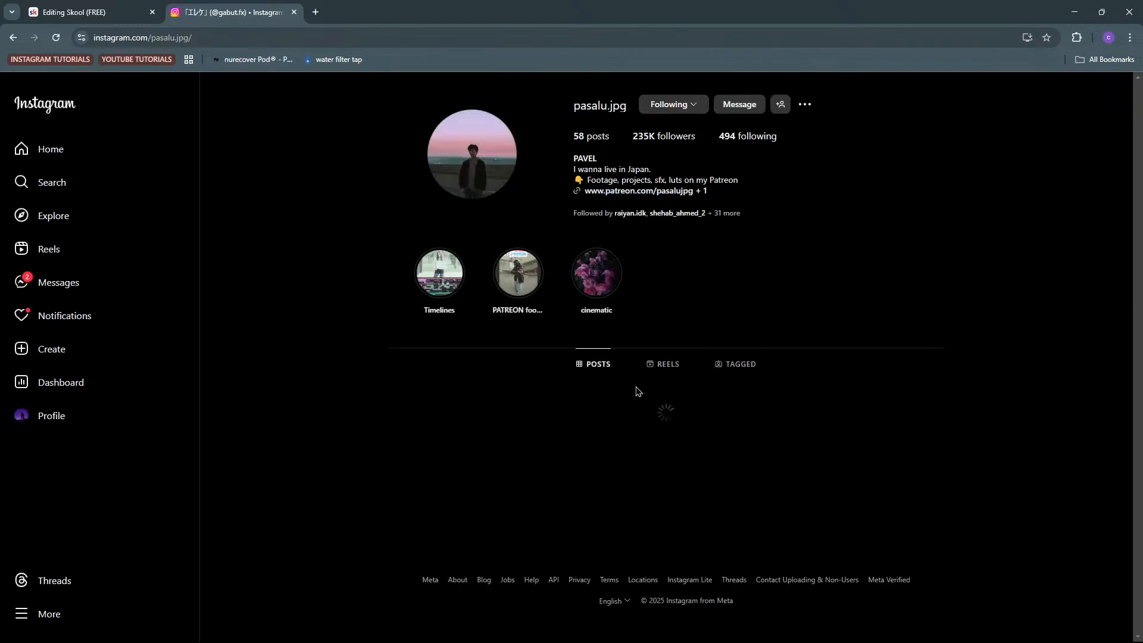
pyautogui.scroll(-3, 468, 345)
pyautogui.click(465, 324)
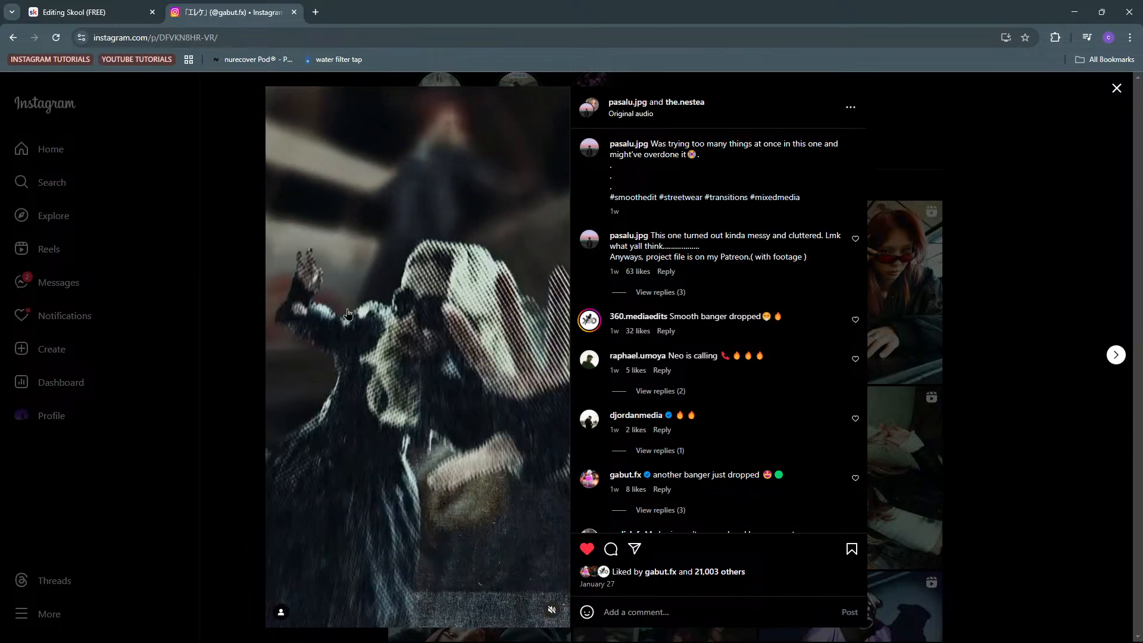
# Return to After Effects, replay the n518 composition and close the media holder and n516.mov Comp 1 timelines
pyautogui.click(1073, 12)
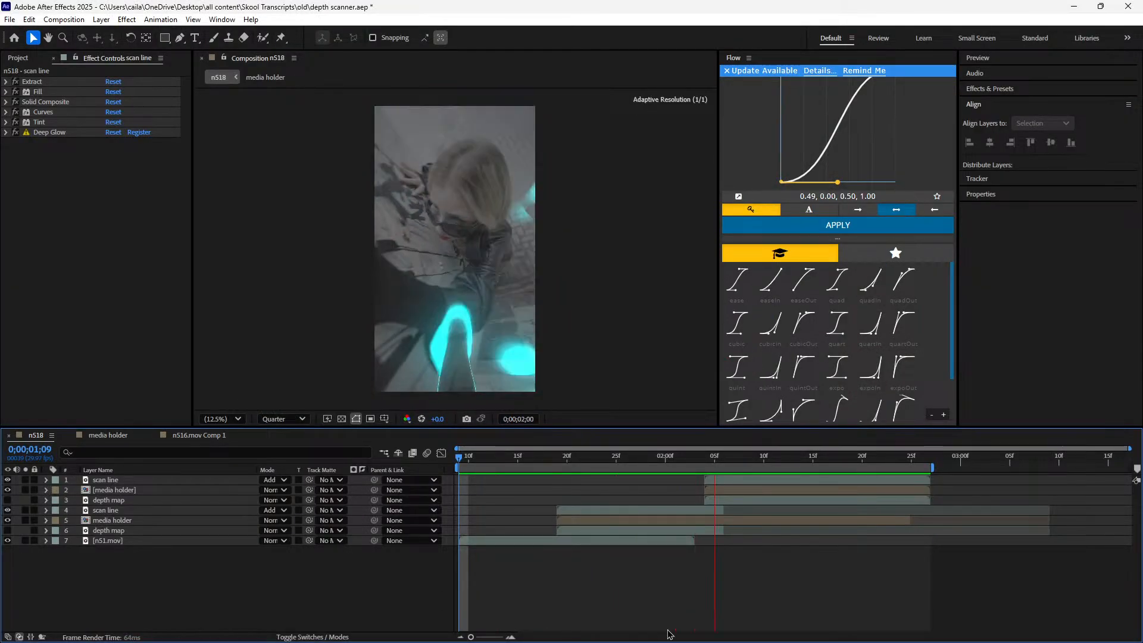
pyautogui.press('space')
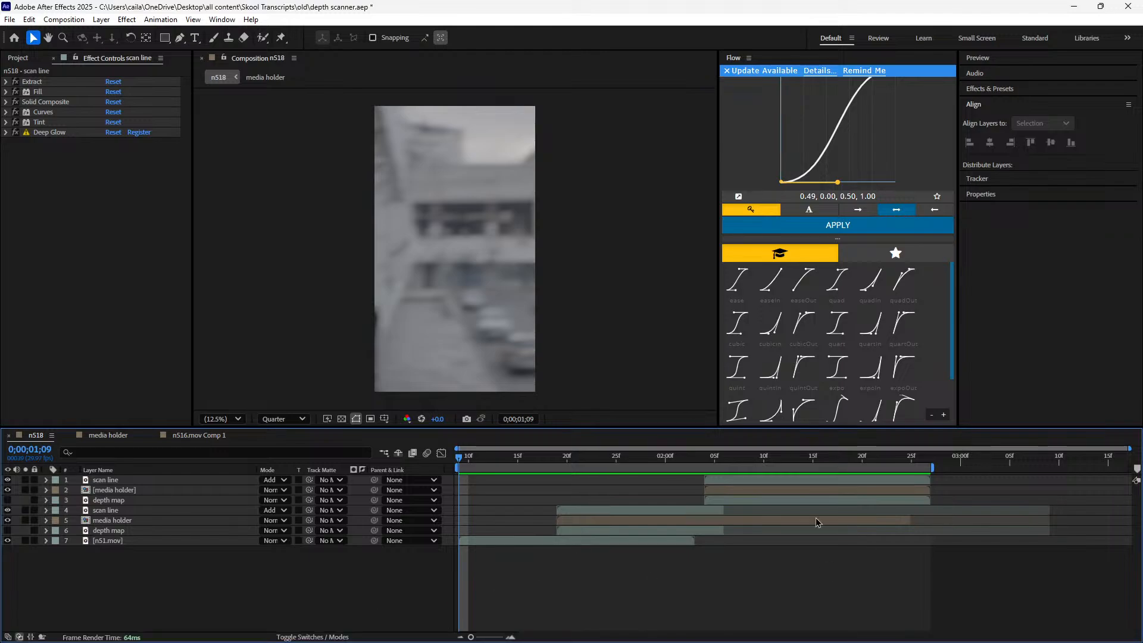
pyautogui.press('space')
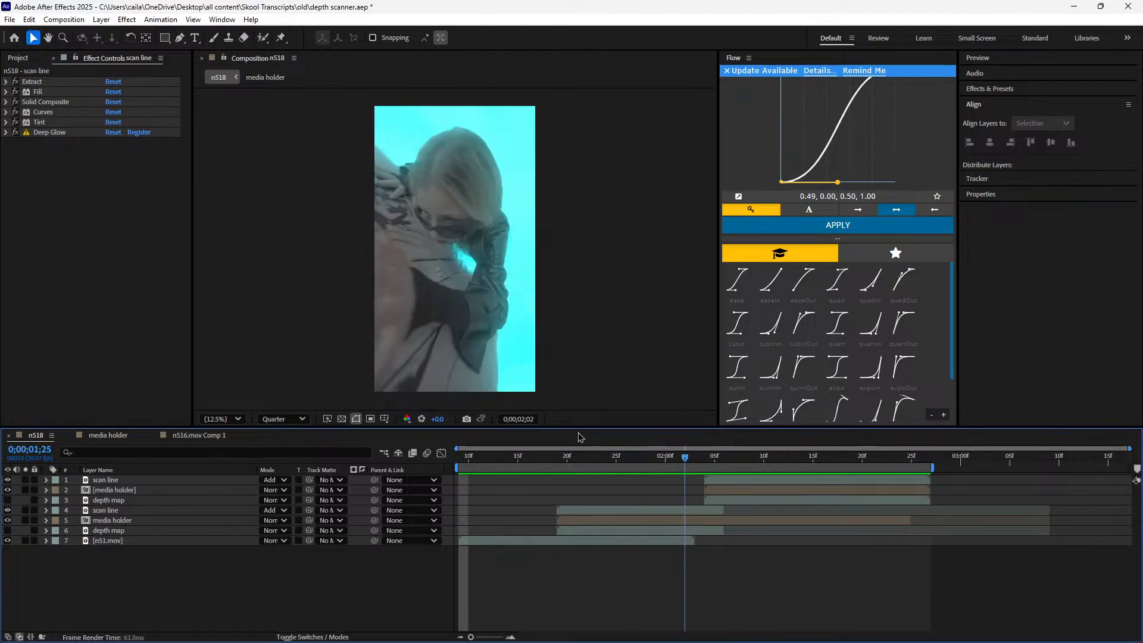
pyautogui.press('space')
pyautogui.click(68, 435)
pyautogui.click(68, 435)
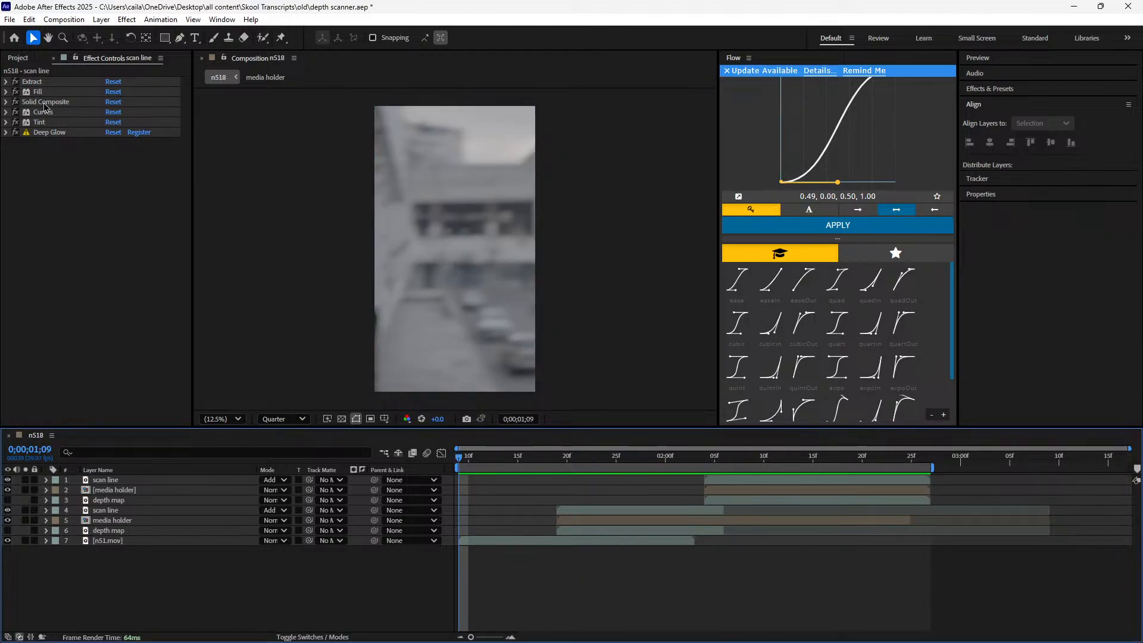
pyautogui.click(17, 57)
pyautogui.rightClick(50, 212)
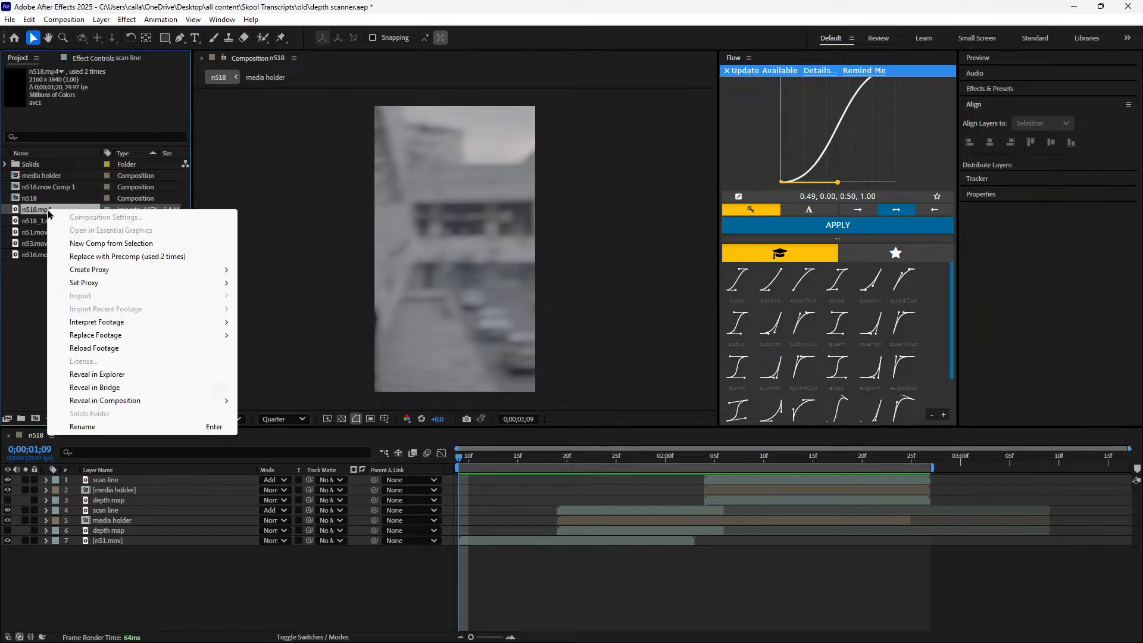
pyautogui.click(94, 247)
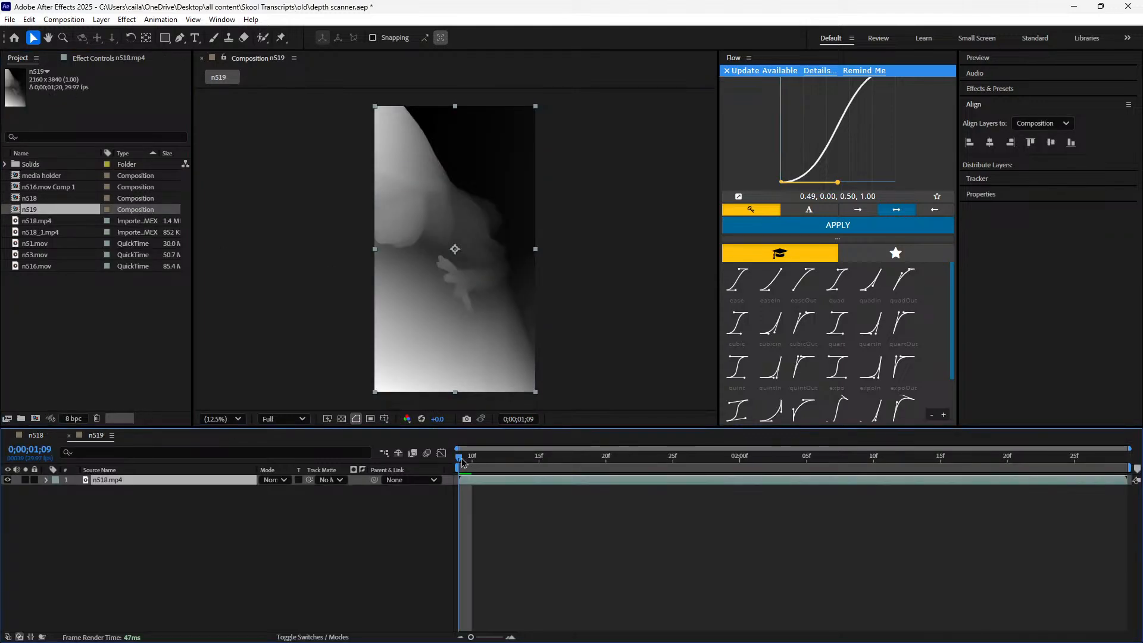
pyautogui.moveTo(463, 462); pyautogui.dragTo(500, 464)
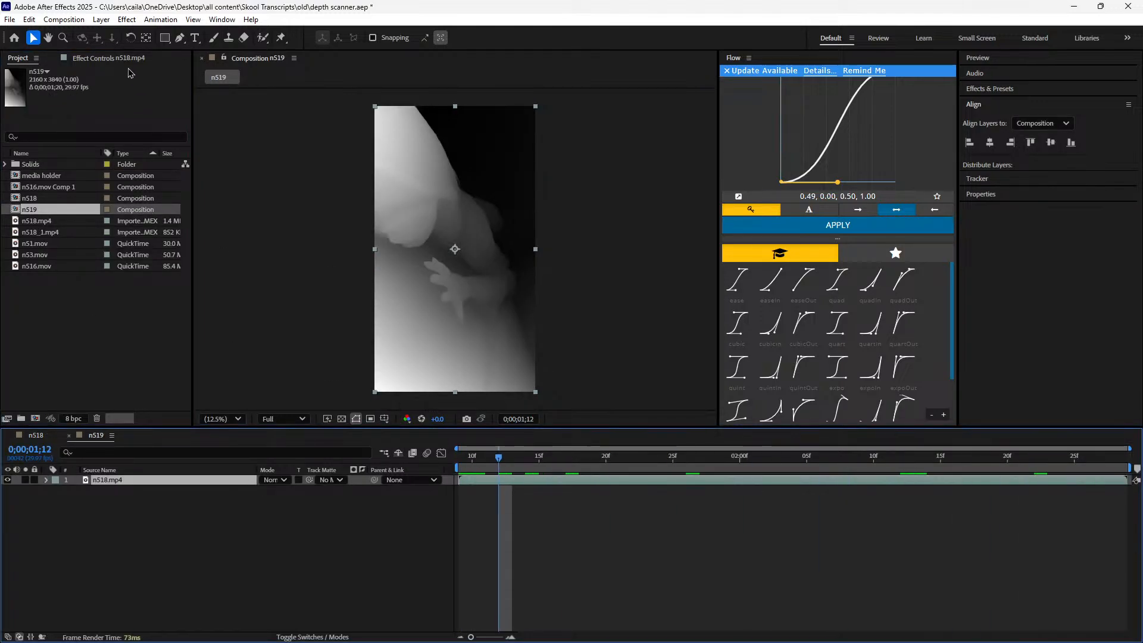
pyautogui.click(28, 65)
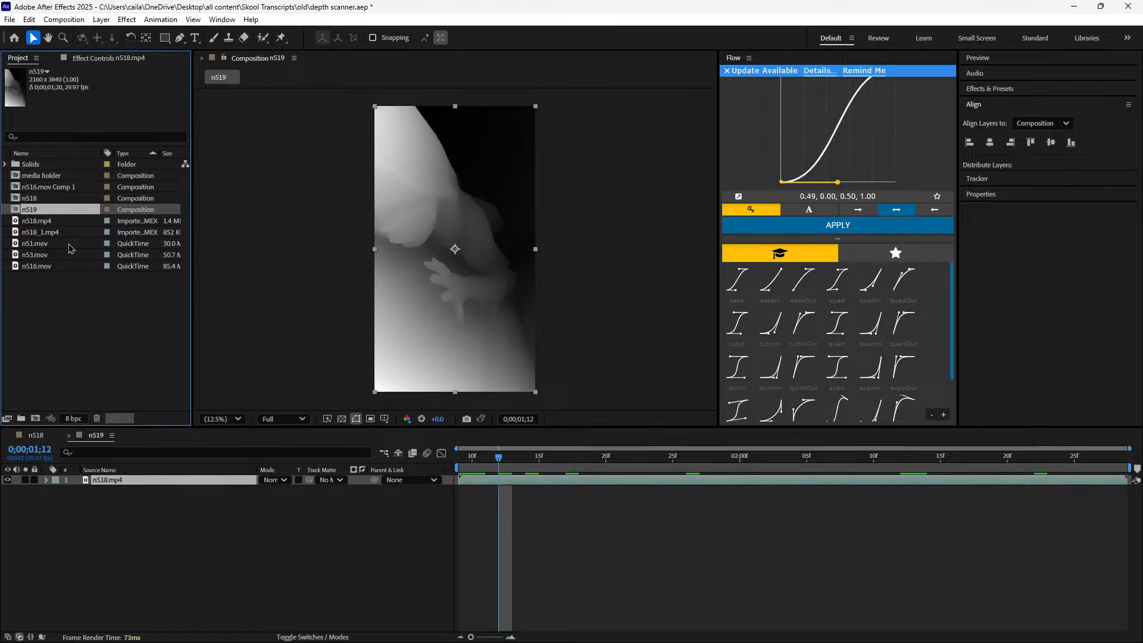
pyautogui.press('Delete')
pyautogui.click(605, 361)
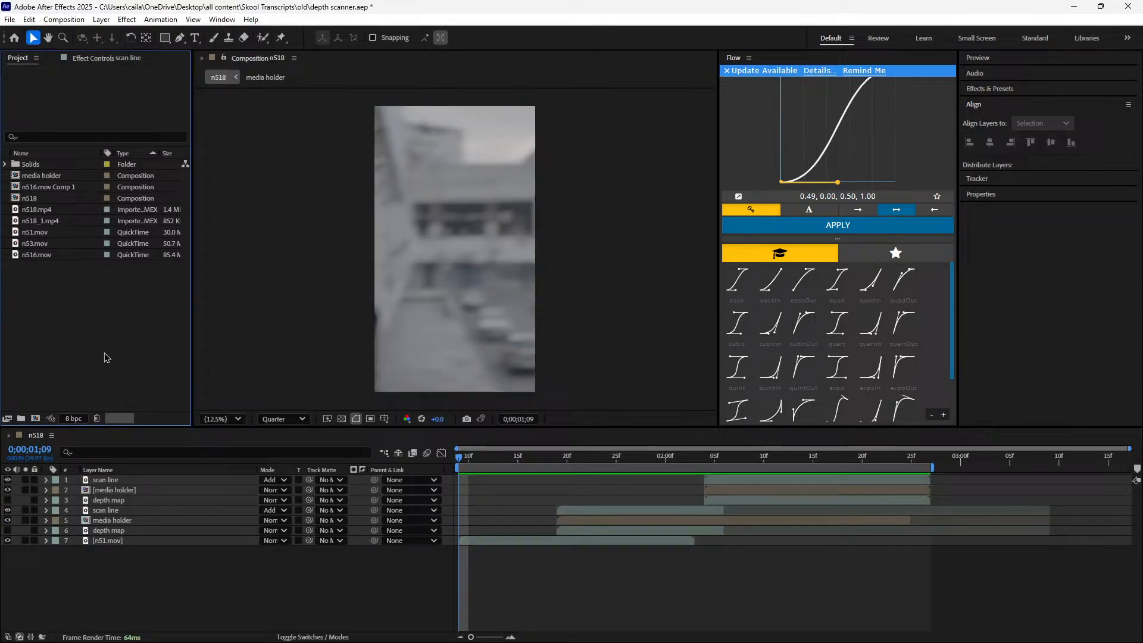
# Create a new composition from the n516.mov footage and scrub through its timeline
pyautogui.rightClick(41, 219)
pyautogui.click(7, 272)
pyautogui.click(34, 247)
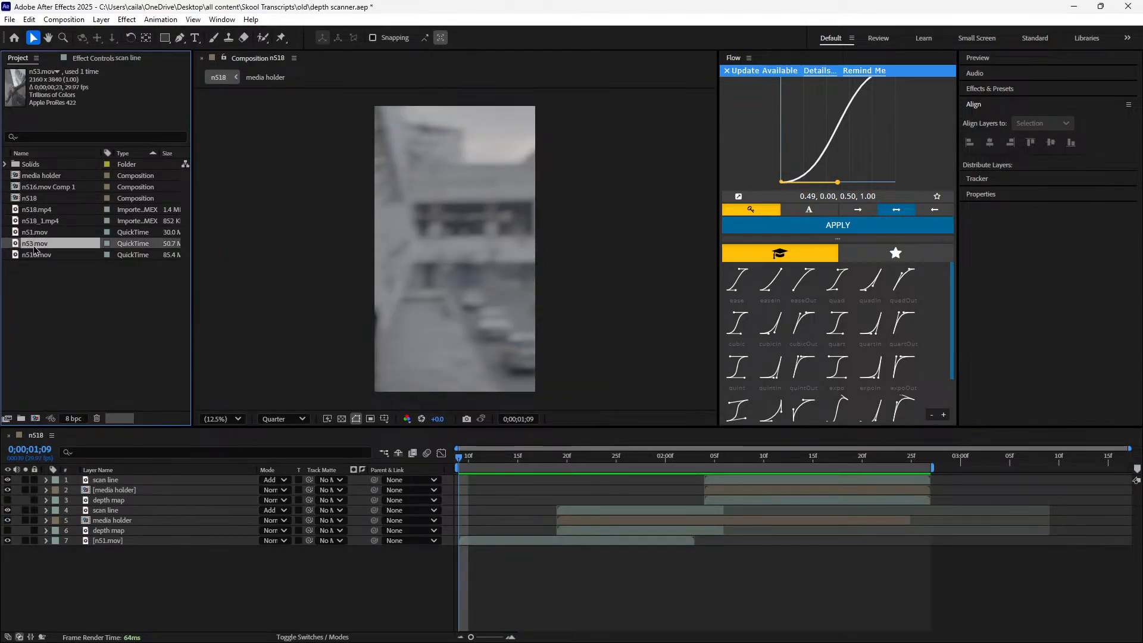
pyautogui.click(45, 255)
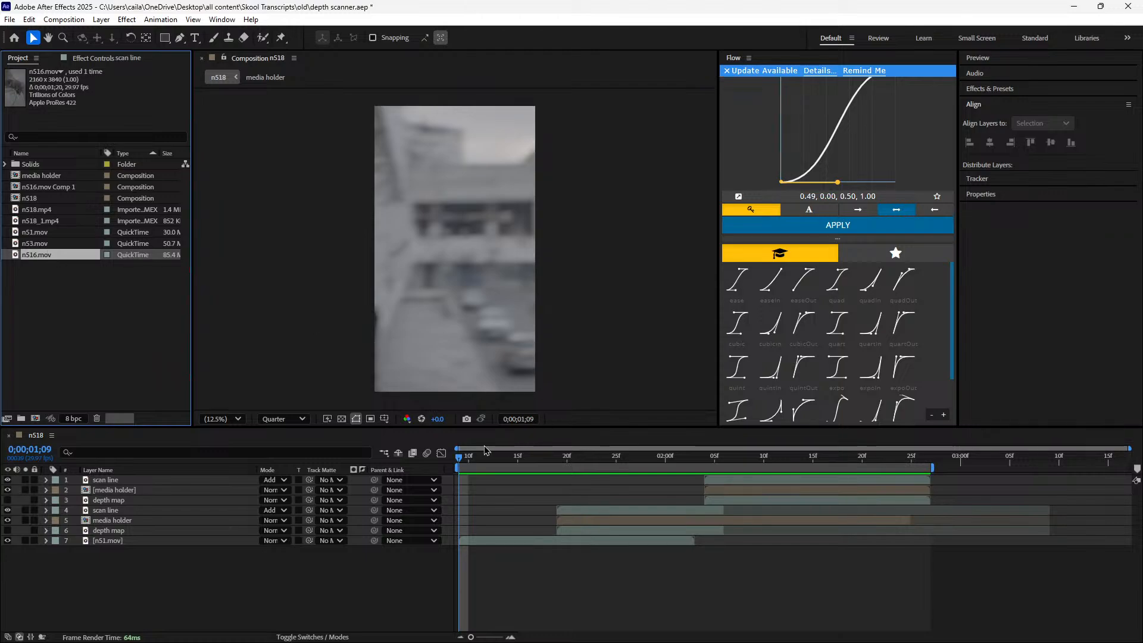
pyautogui.click(595, 459)
pyautogui.moveTo(593, 460)
pyautogui.mouseDown()
pyautogui.moveTo(666, 460)
pyautogui.moveTo(616, 460)
pyautogui.mouseUp()
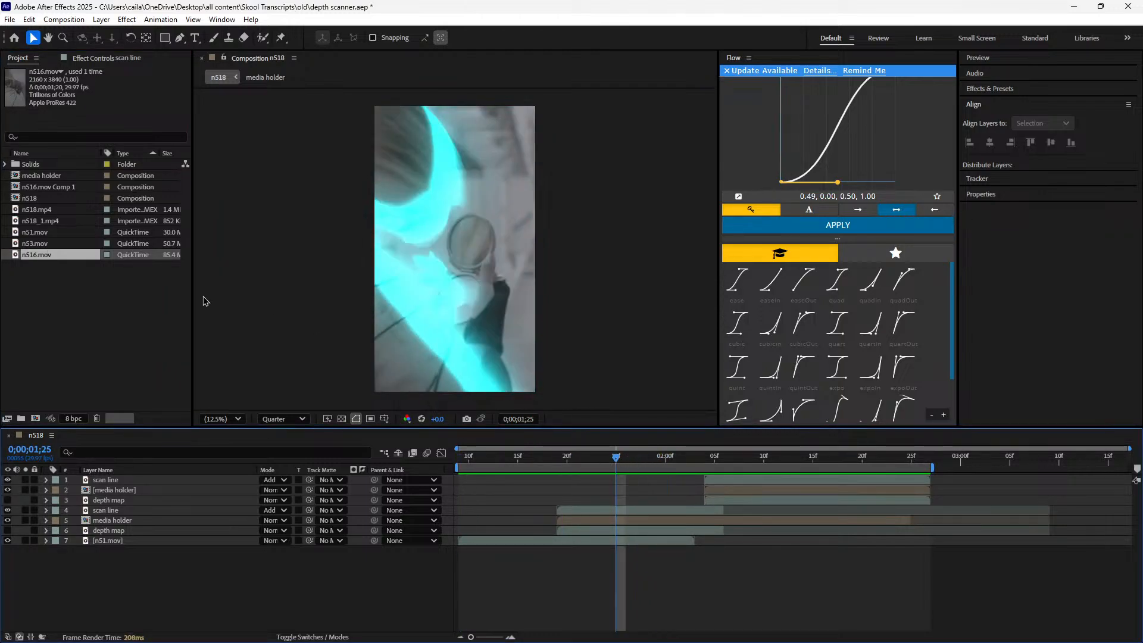
pyautogui.rightClick(60, 255)
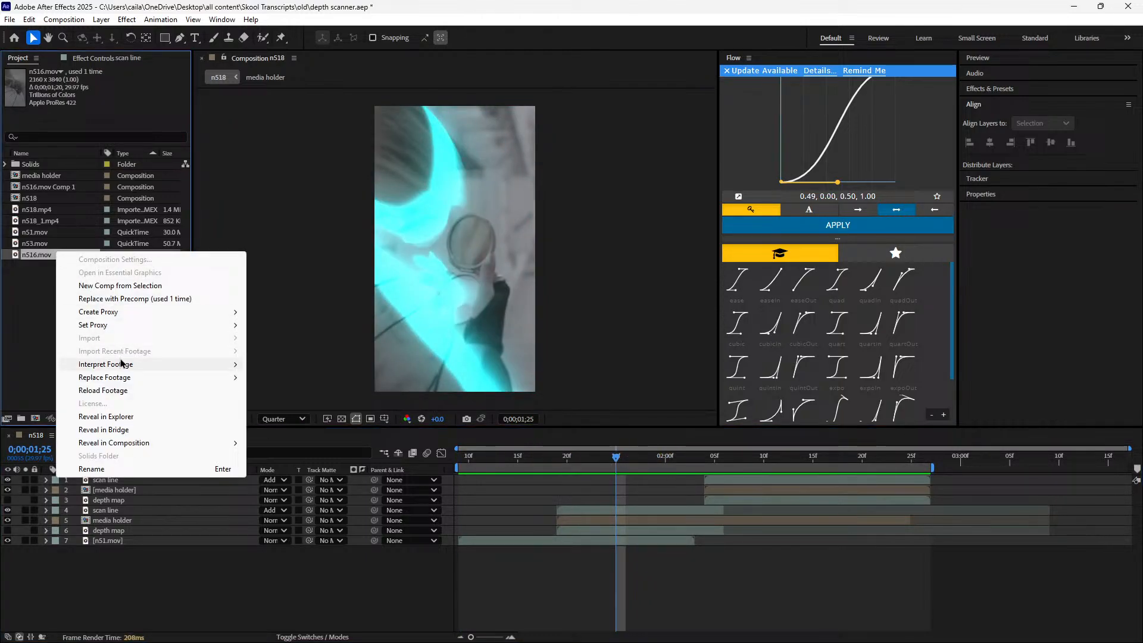
pyautogui.click(116, 286)
pyautogui.moveTo(678, 455); pyautogui.dragTo(285, 517)
pyautogui.moveTo(438, 462); pyautogui.dragTo(182, 451)
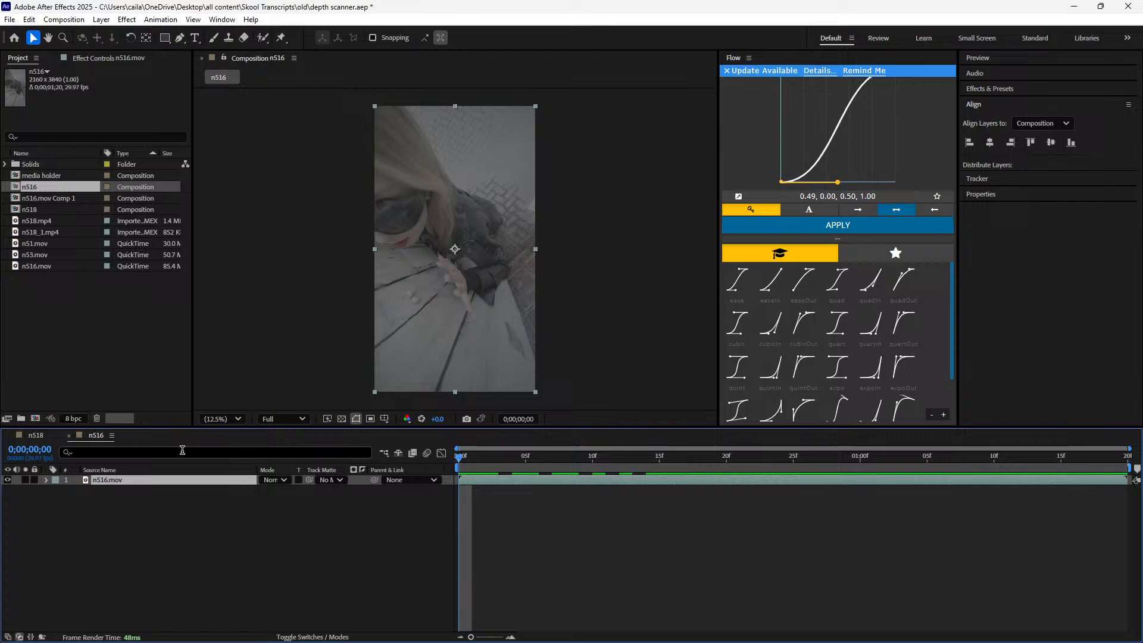
# Inspect the lower depth map layer in n518 with its media holder and scan line hidden, and restore the original layer visibility
pyautogui.click(35, 435)
pyautogui.moveTo(618, 463); pyautogui.dragTo(587, 478)
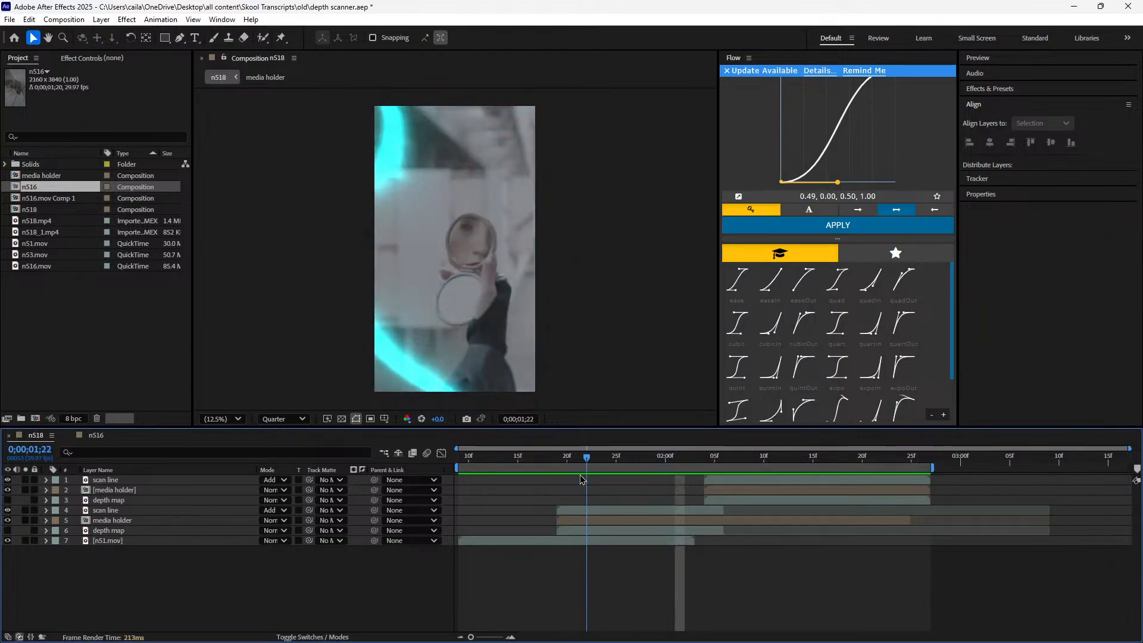
pyautogui.click(605, 532)
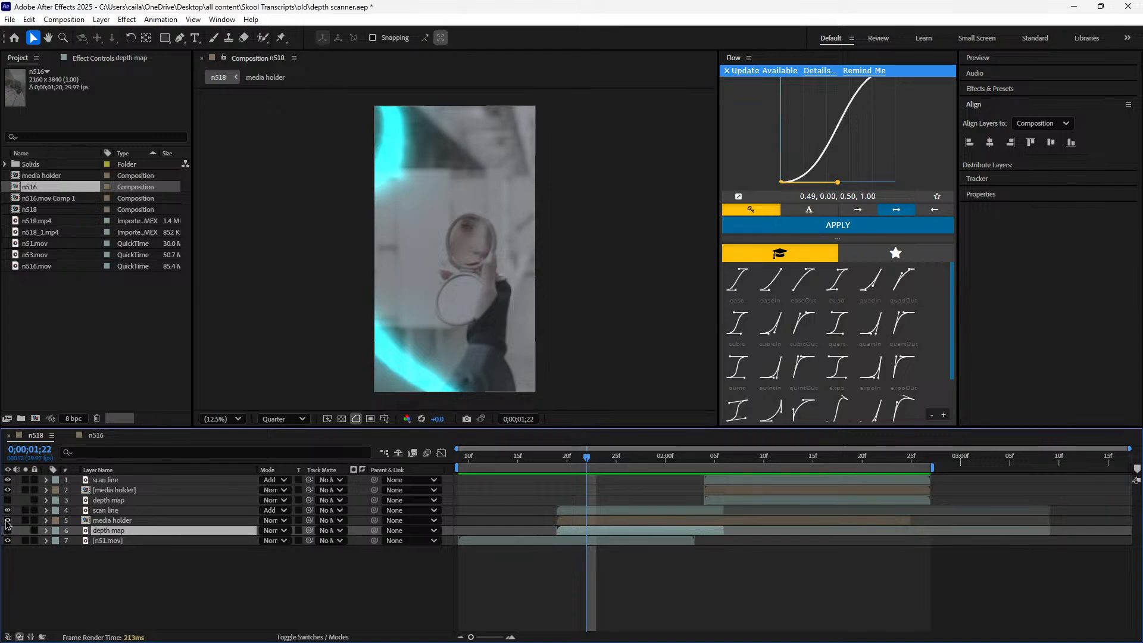
pyautogui.click(7, 520)
pyautogui.click(7, 510)
pyautogui.click(7, 530)
pyautogui.moveTo(585, 454); pyautogui.dragTo(568, 494)
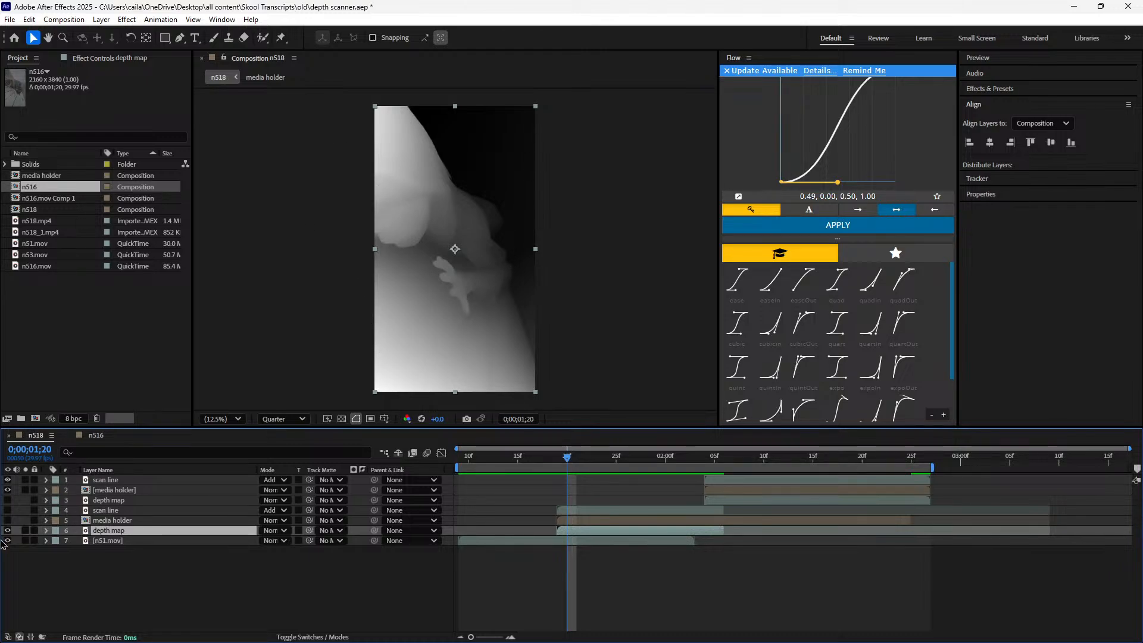
pyautogui.moveTo(8, 521); pyautogui.dragTo(8, 511)
pyautogui.click(50, 572)
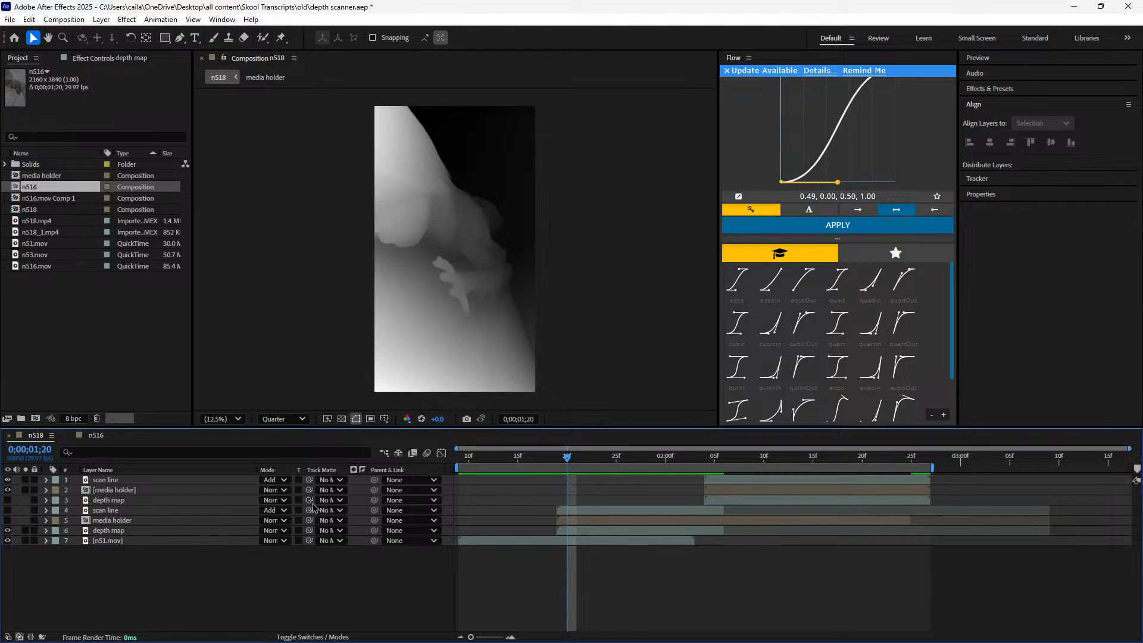
pyautogui.click(7, 531)
pyautogui.moveTo(570, 461); pyautogui.dragTo(647, 470)
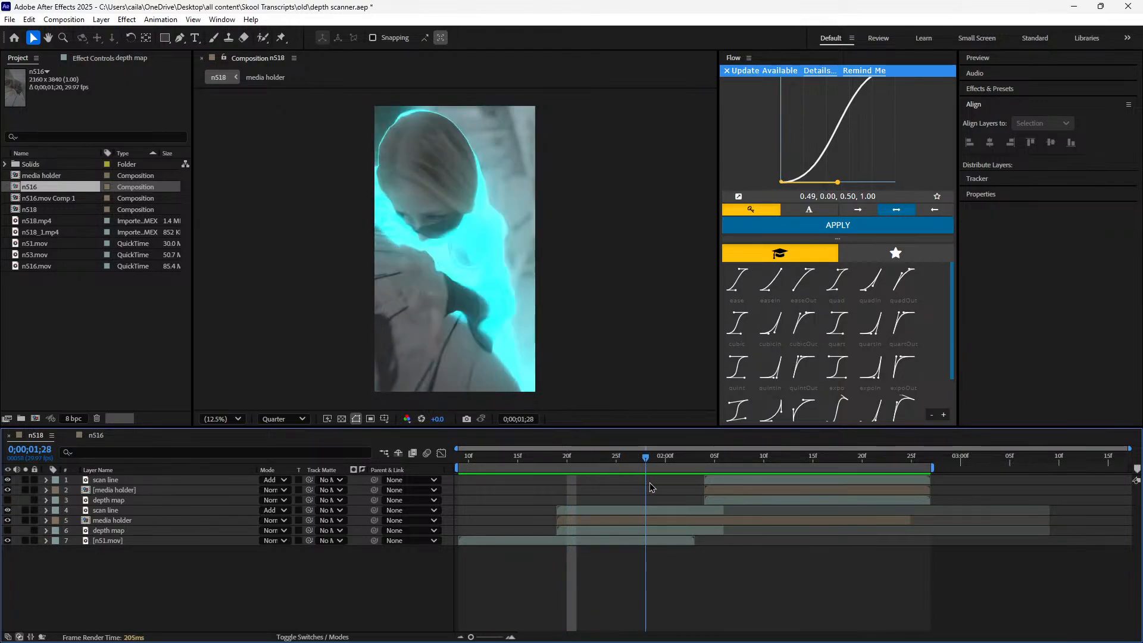
# Return to the start of the n516 composition and search the effects for "depth"
pyautogui.click(96, 435)
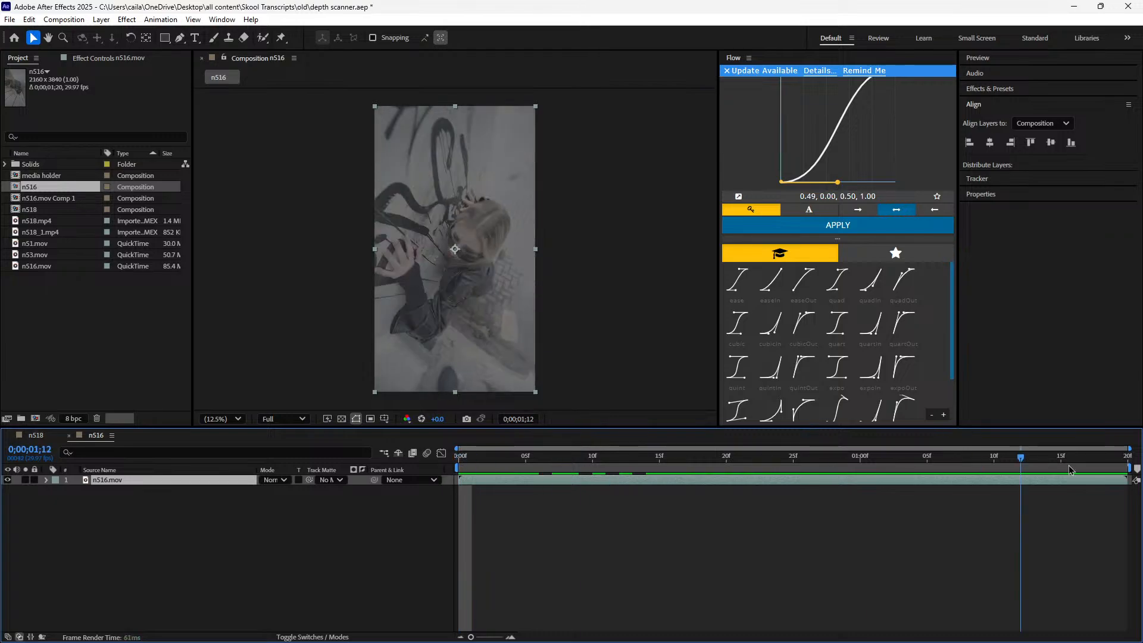
pyautogui.hotkey('ctrl', 'space')
pyautogui.write('depth')
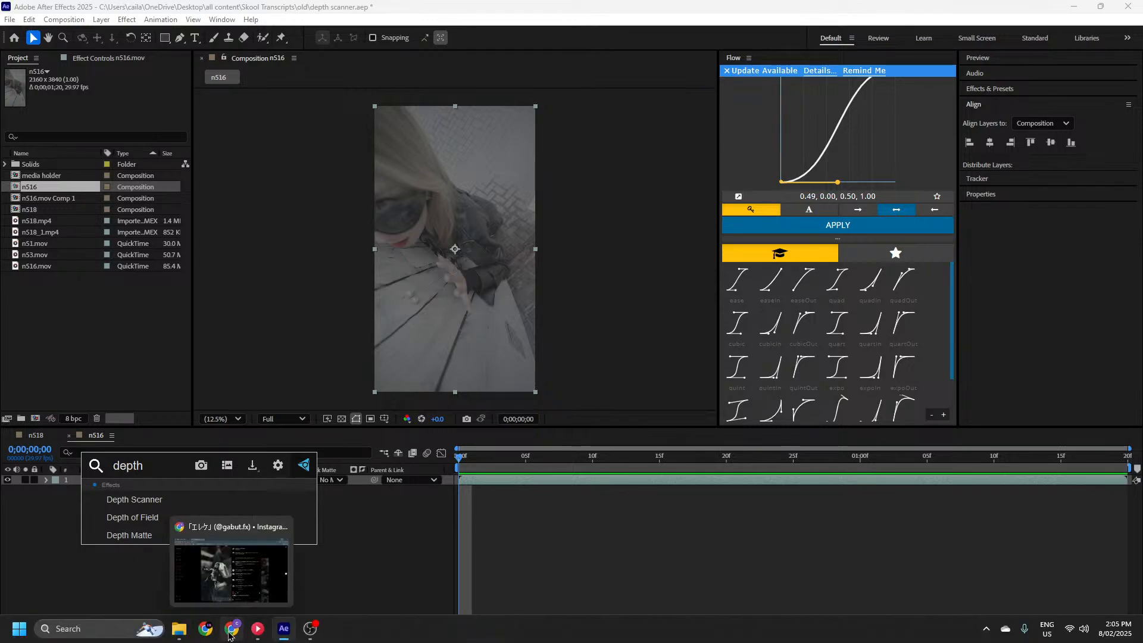
# Switch to Chrome, search the web for "depth scanner" and examine the plugin's price on its aescripts product page
pyautogui.click(232, 622)
pyautogui.click(315, 12)
pyautogui.write('depth ')
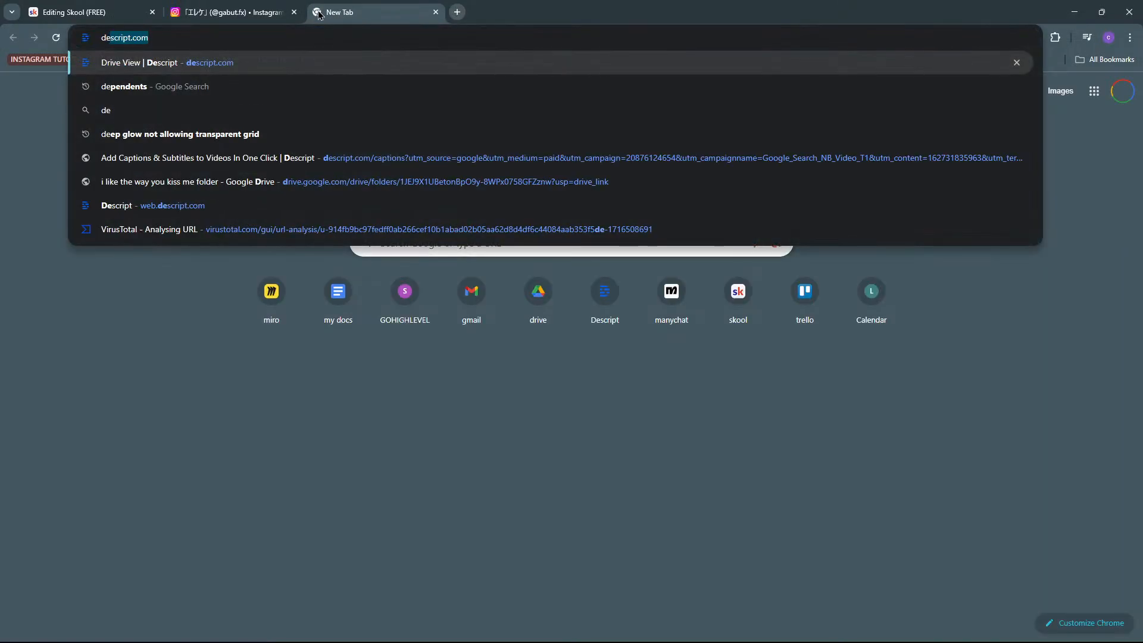
pyautogui.write('scanner')
pyautogui.press('Return')
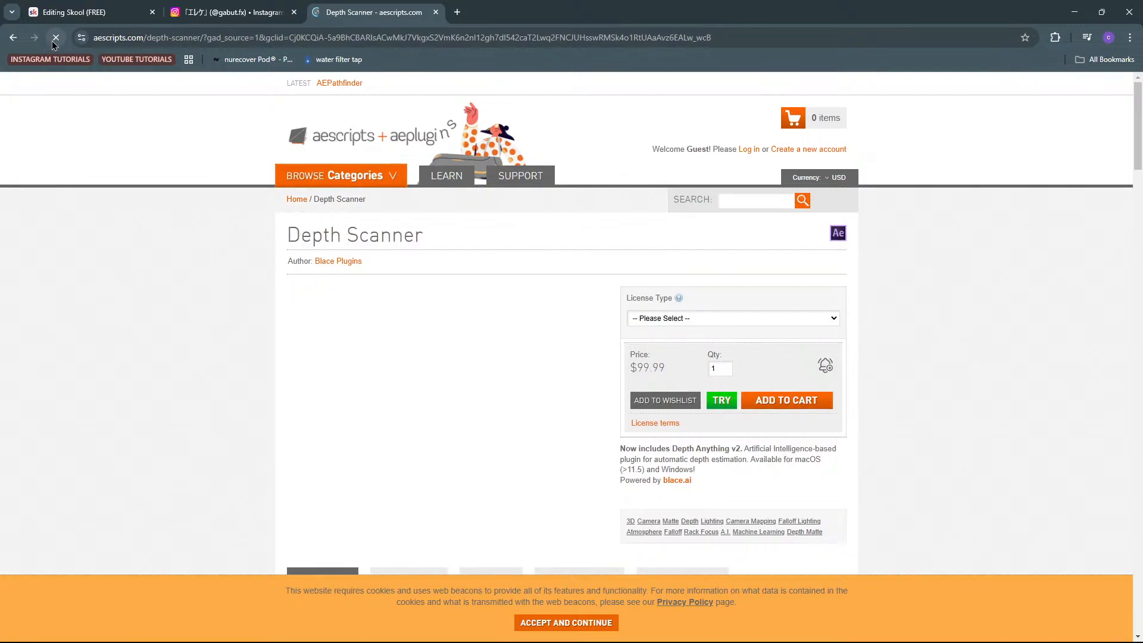
pyautogui.moveTo(659, 369); pyautogui.dragTo(424, 70)
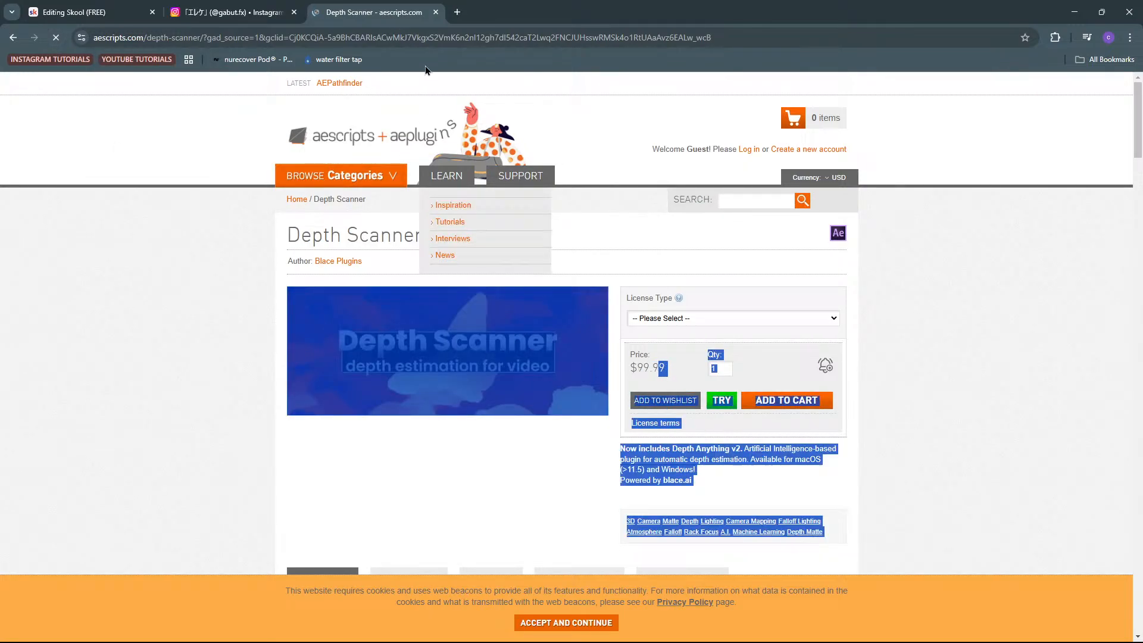
pyautogui.click(123, 447)
# Search the web for "100 us to aud", and return to After Effects with both search tabs closed
pyautogui.click(457, 12)
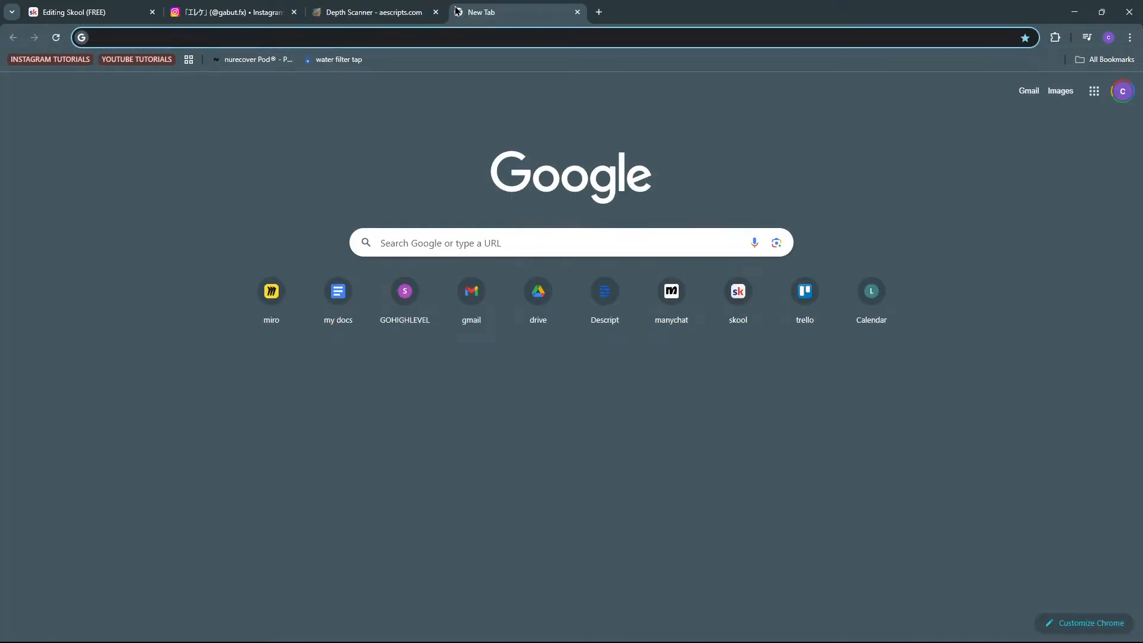
pyautogui.write('100 us to aud')
pyautogui.press('Return')
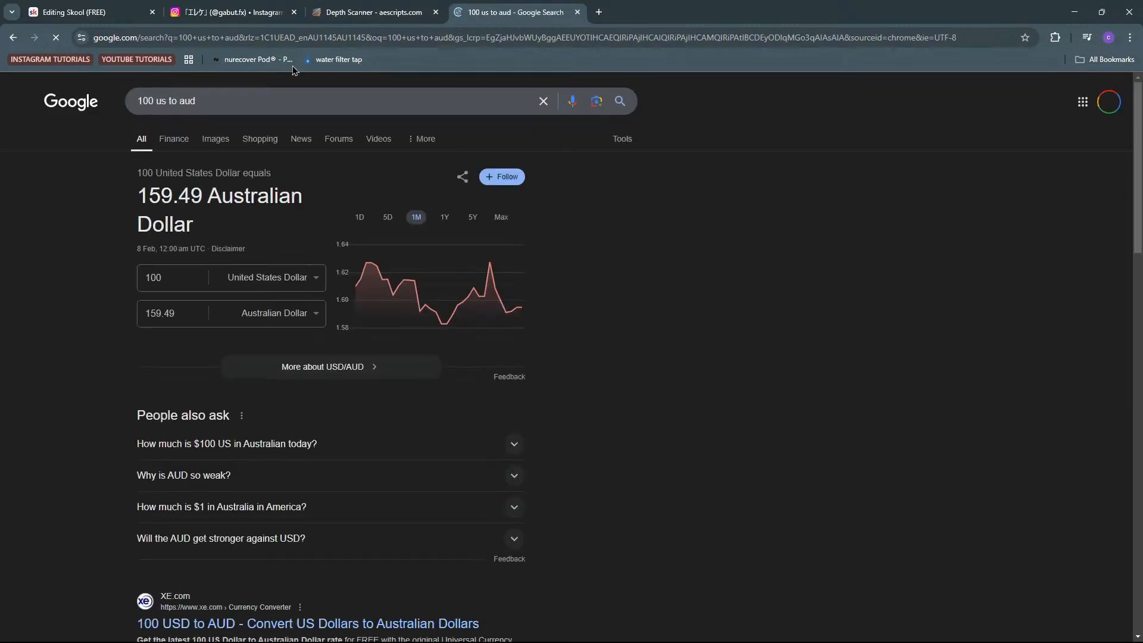
pyautogui.click(576, 13)
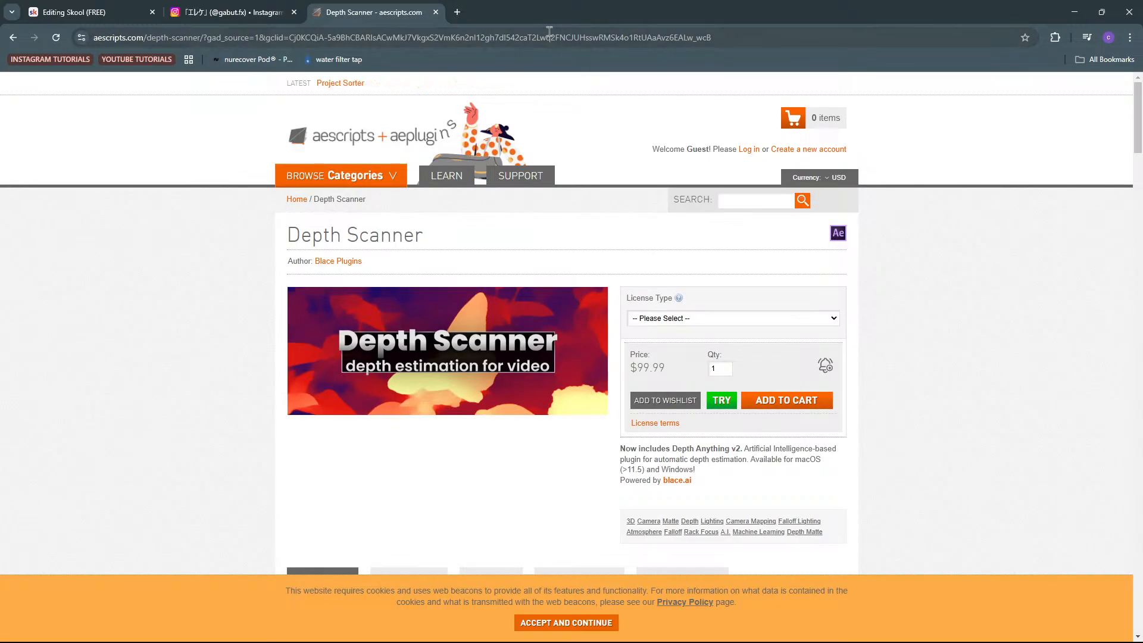
pyautogui.click(436, 12)
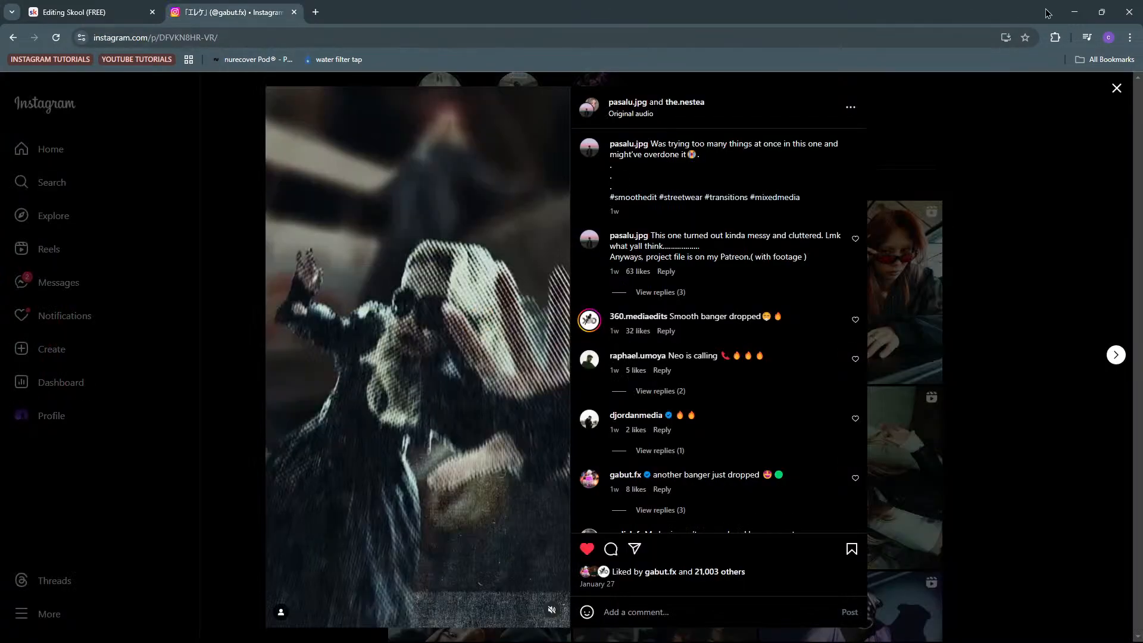
pyautogui.click(1075, 12)
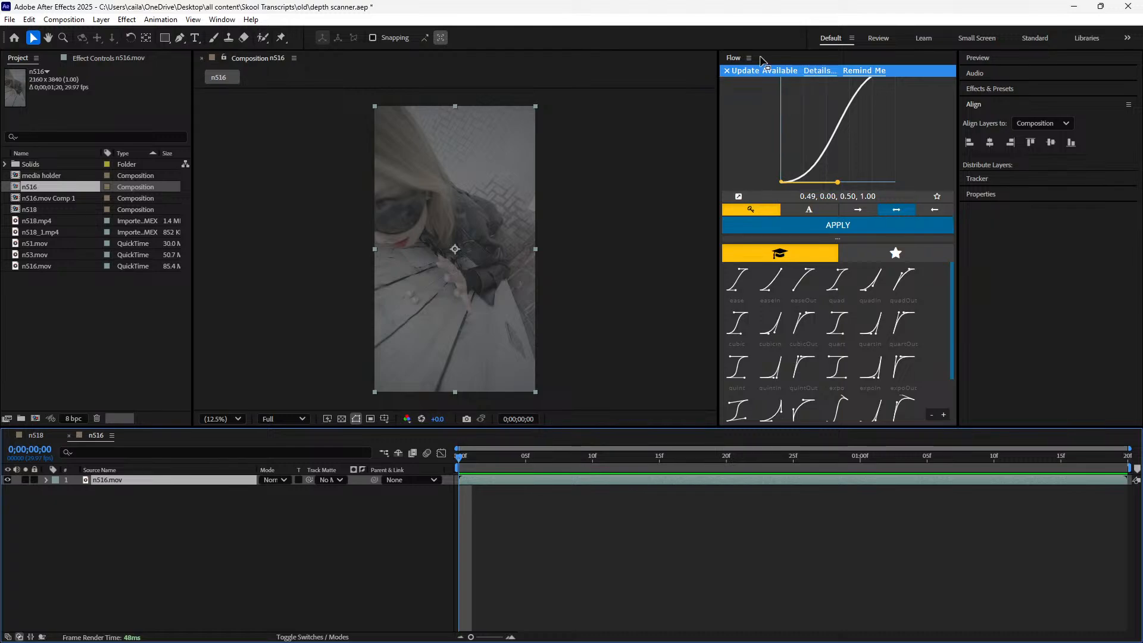
# Apply the Depth Scanner effect to the n516.mov layer
pyautogui.hotkey('ctrl', 'space')
pyautogui.write('depth s')
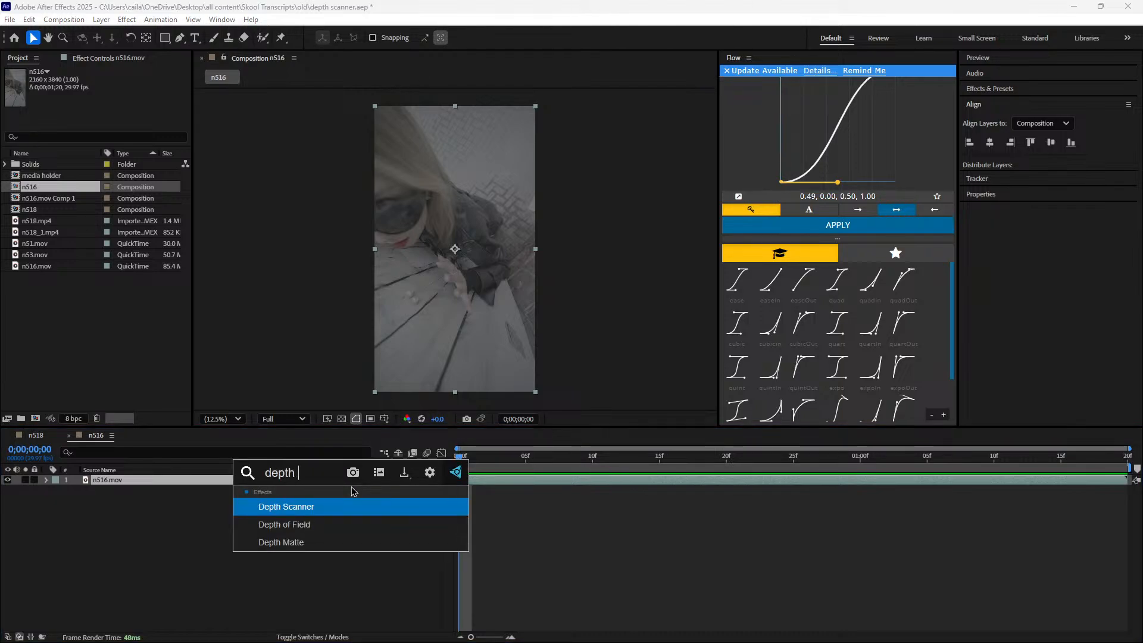
pyautogui.click(381, 505)
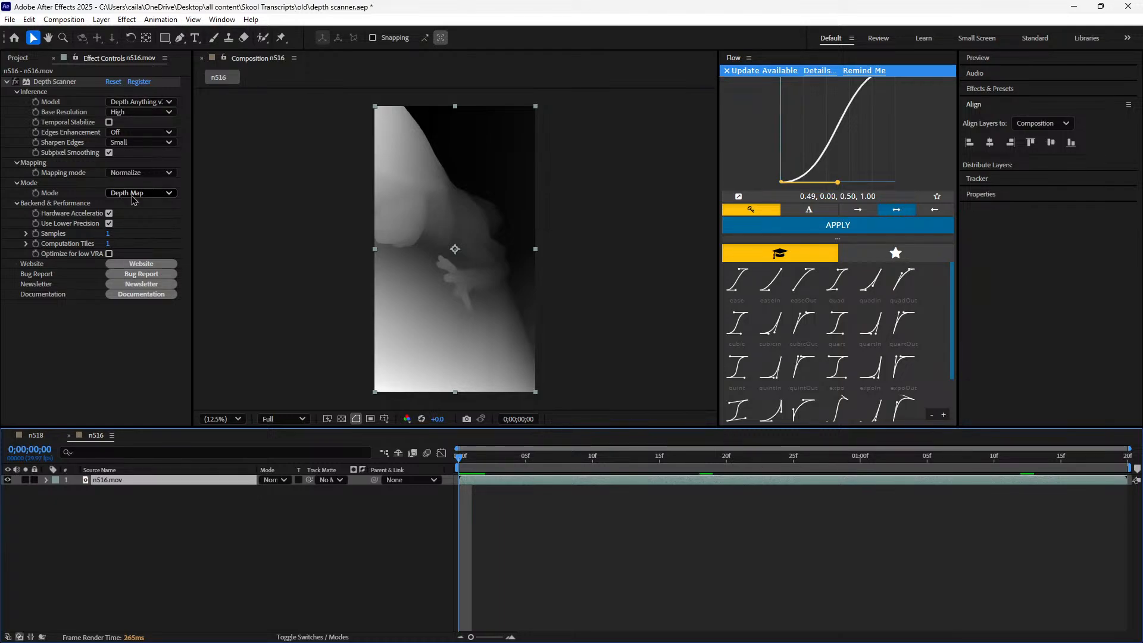
# Review Depth Scanner's mapping mode, output mode and base resolution options, keeping Normalize, Depth Map and High
pyautogui.click(144, 172)
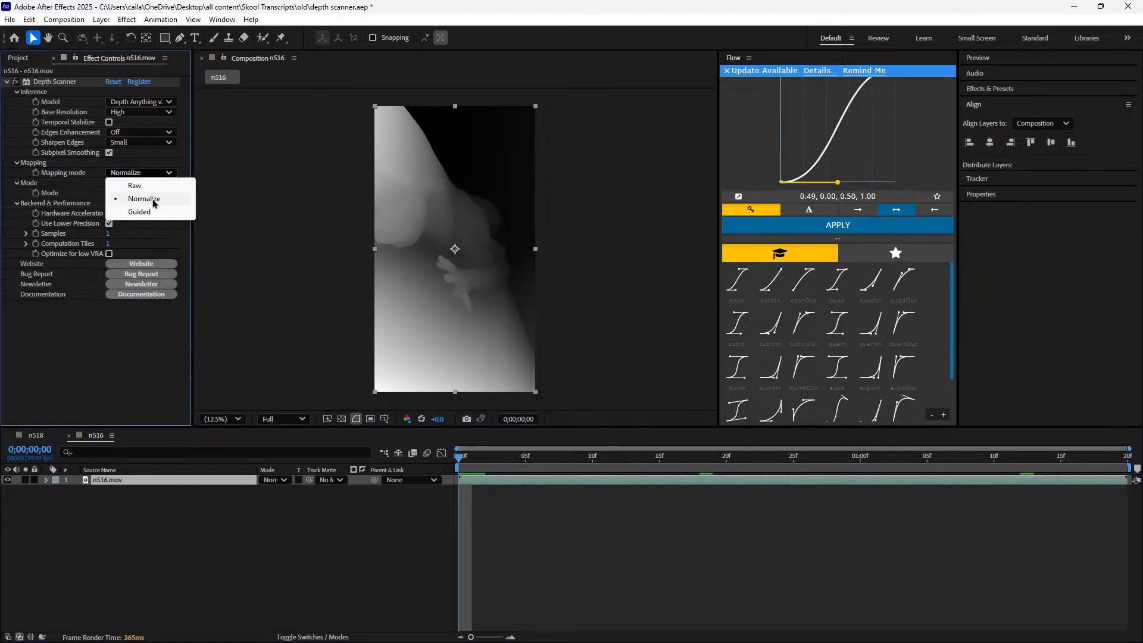
pyautogui.click(144, 198)
pyautogui.click(158, 193)
pyautogui.click(165, 209)
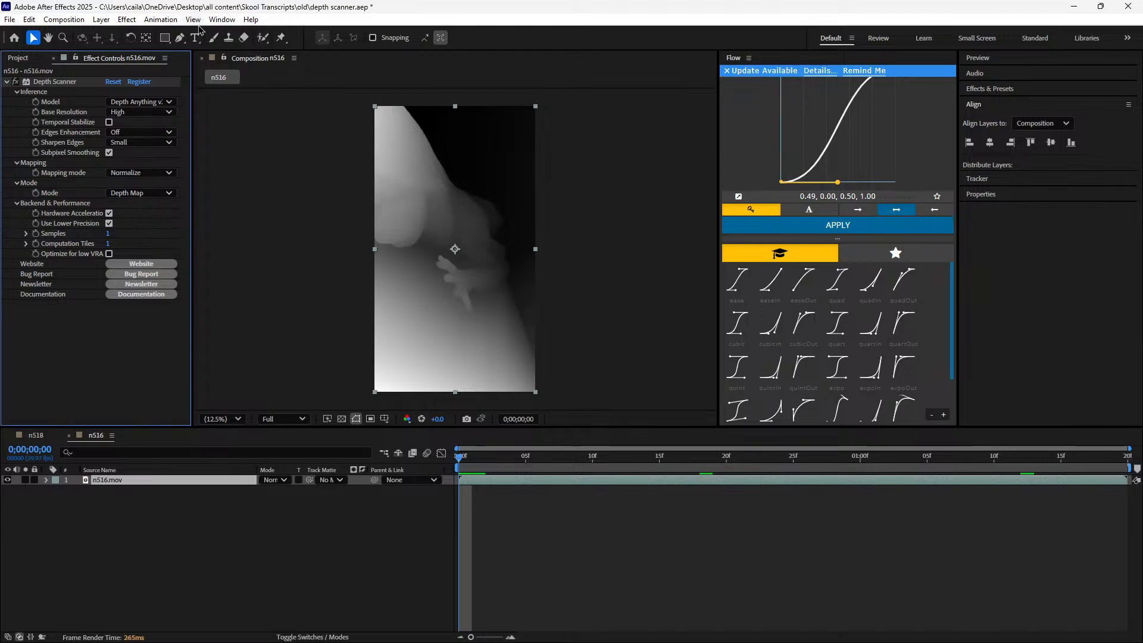
pyautogui.click(6, 82)
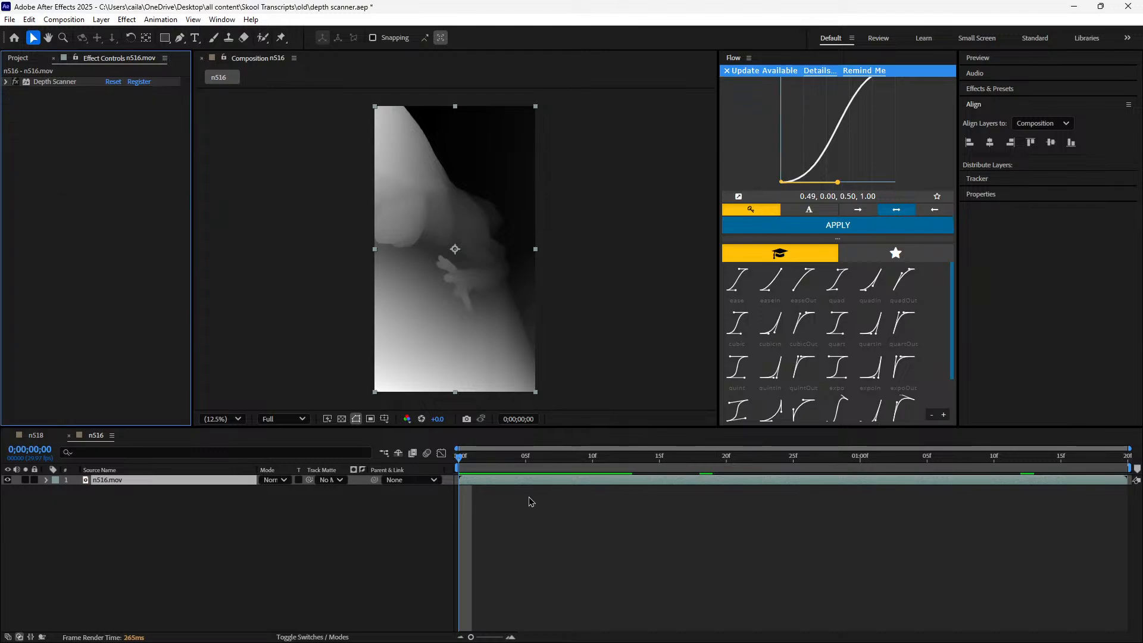
pyautogui.click(6, 83)
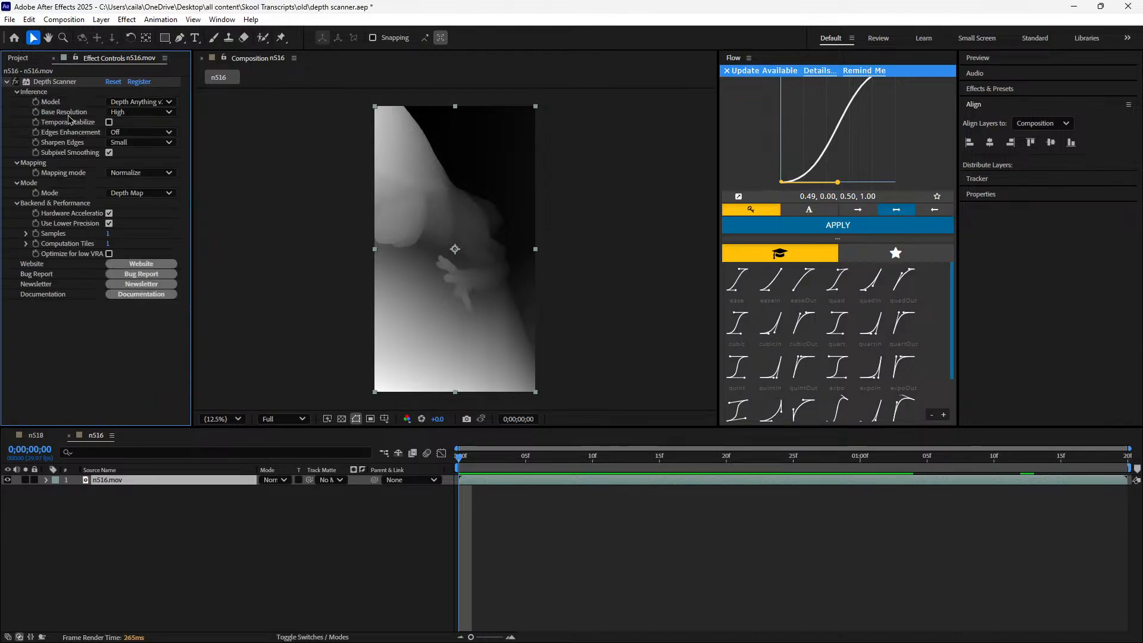
pyautogui.click(127, 113)
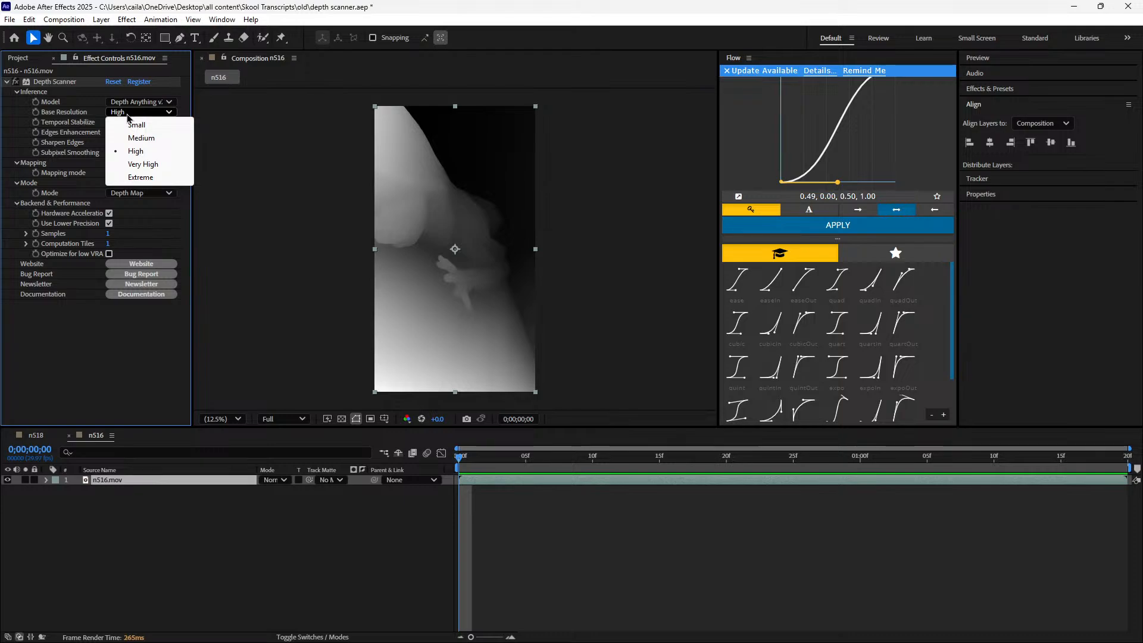
pyautogui.click(102, 321)
# Try Medium for Depth Scanner's Edges Enhancement and Sharpen Edges, and restore them to Off and Small
pyautogui.click(129, 134)
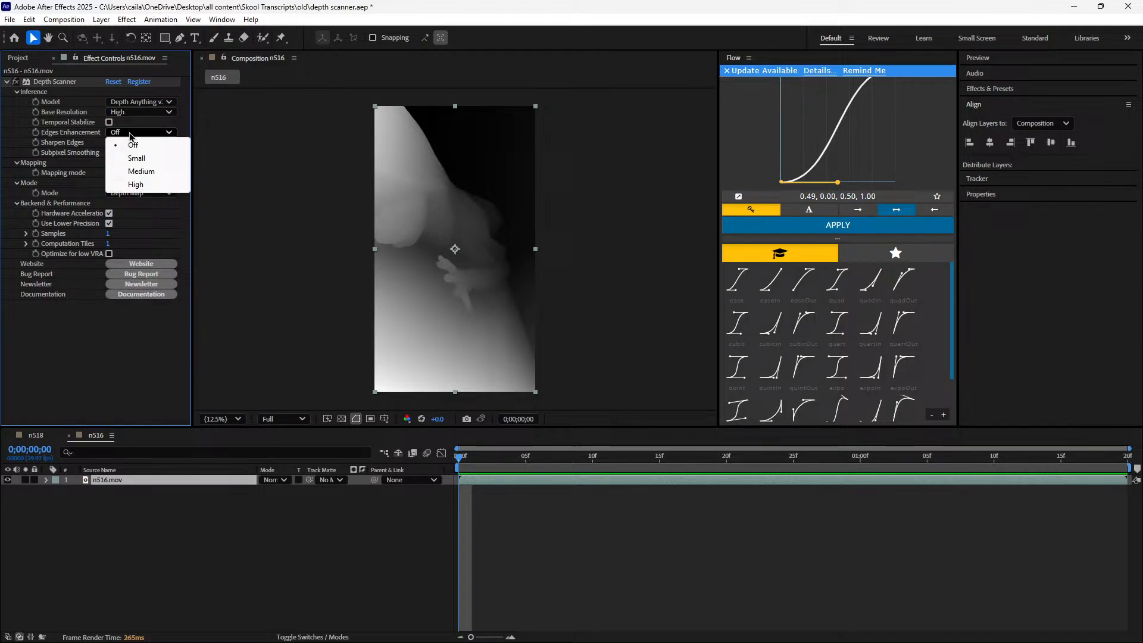
pyautogui.click(138, 172)
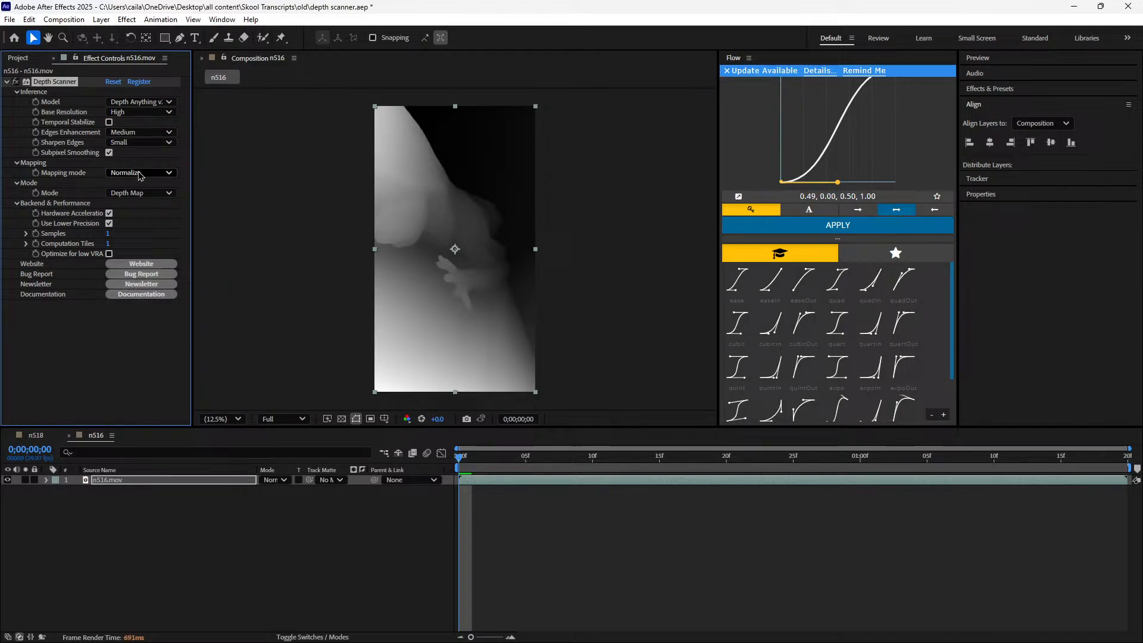
pyautogui.click(140, 133)
pyautogui.click(145, 146)
pyautogui.click(147, 144)
pyautogui.click(154, 170)
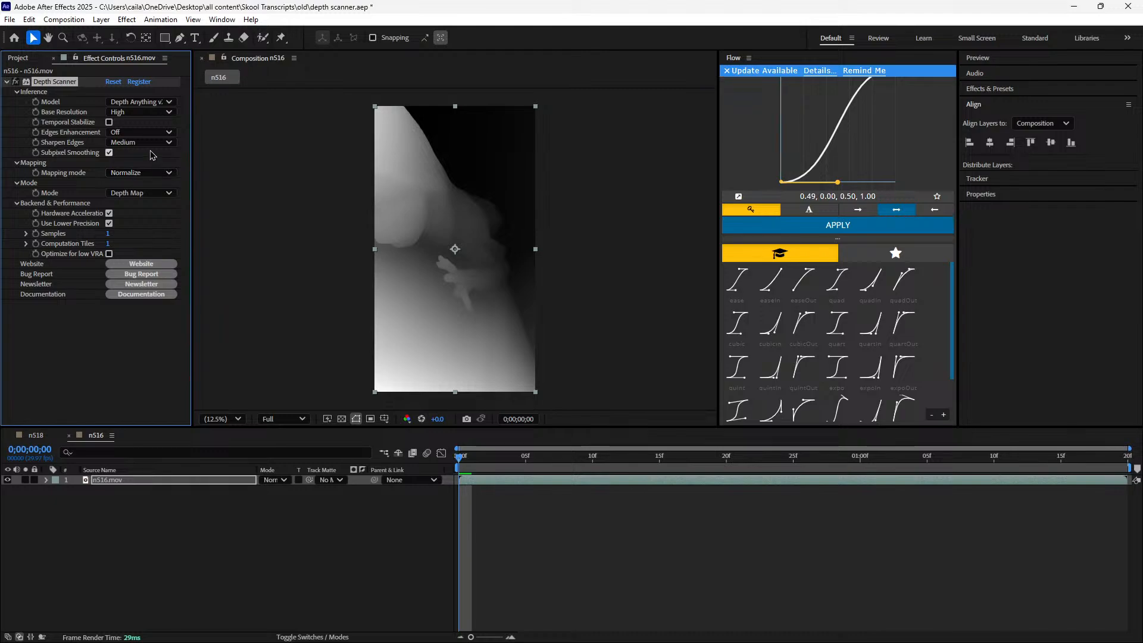
pyautogui.click(151, 142)
pyautogui.click(122, 147)
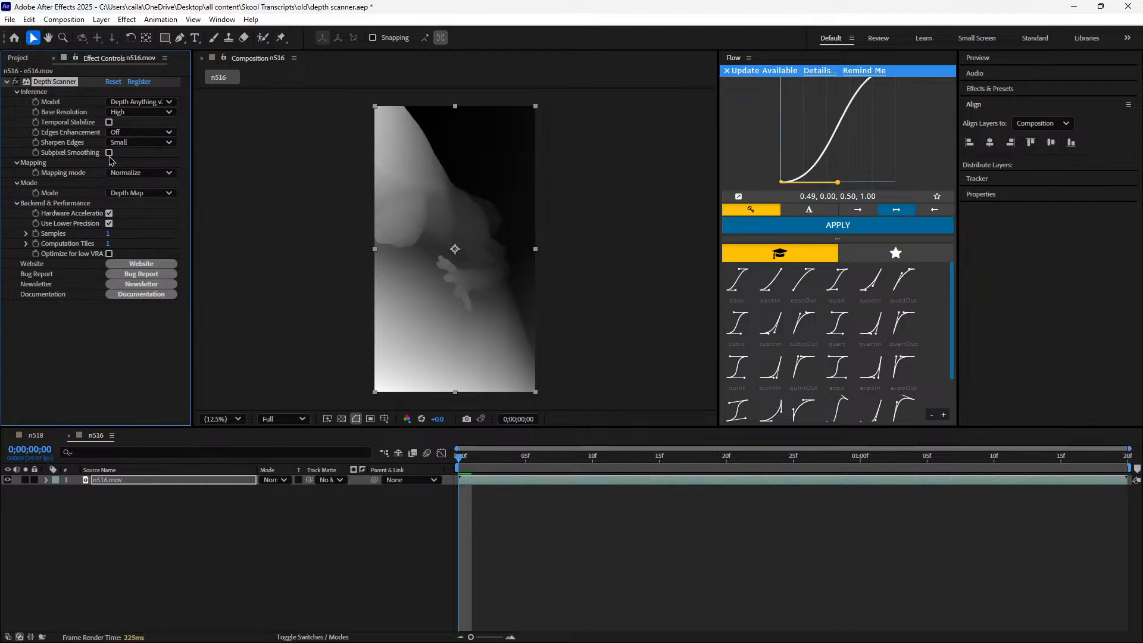
# Toggle Subpixel Smoothing back on and try the Guided mapping mode before restoring Normalize
pyautogui.click(108, 153)
pyautogui.click(141, 173)
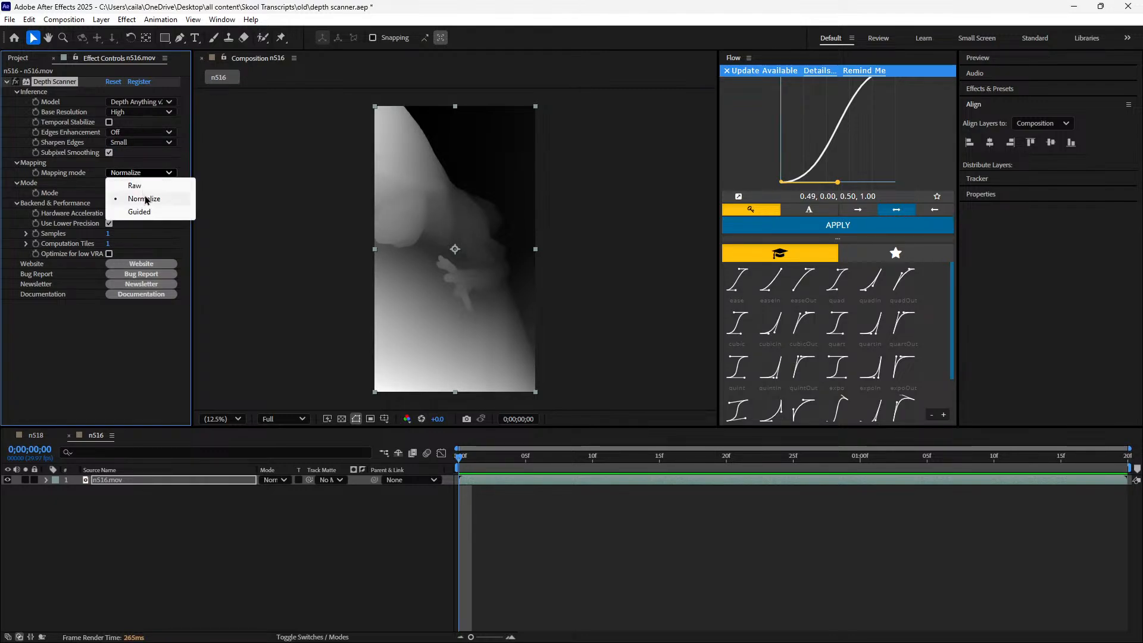
pyautogui.click(147, 212)
pyautogui.click(145, 173)
pyautogui.click(146, 199)
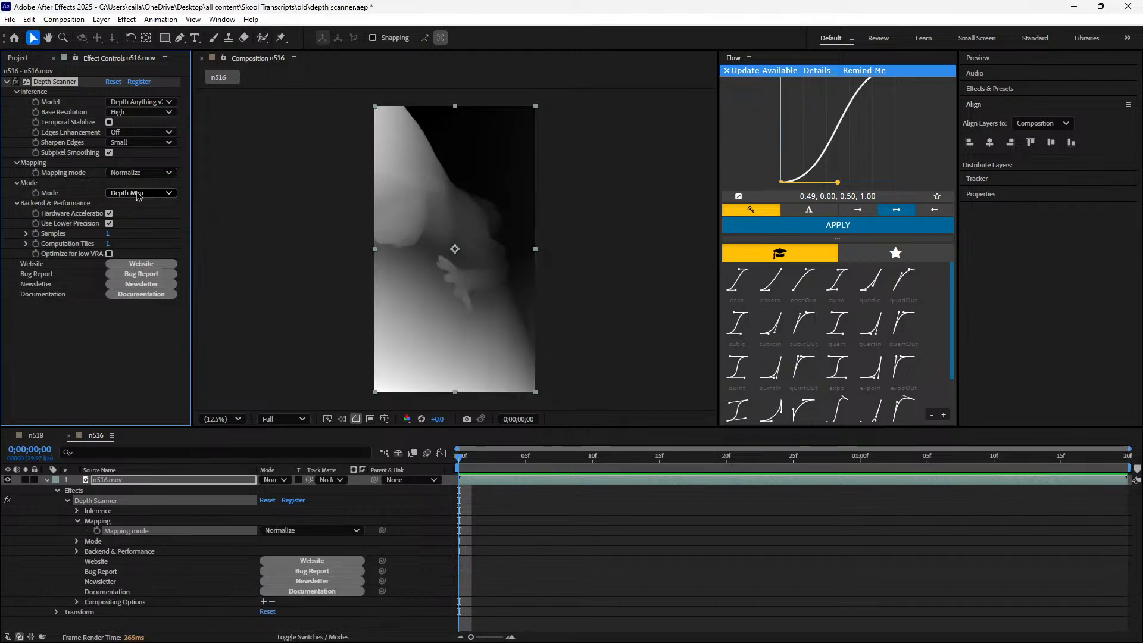
# Look over the mode, base resolution and model choices, and try Temporal Stabilize before switching it off again
pyautogui.click(142, 193)
pyautogui.click(135, 112)
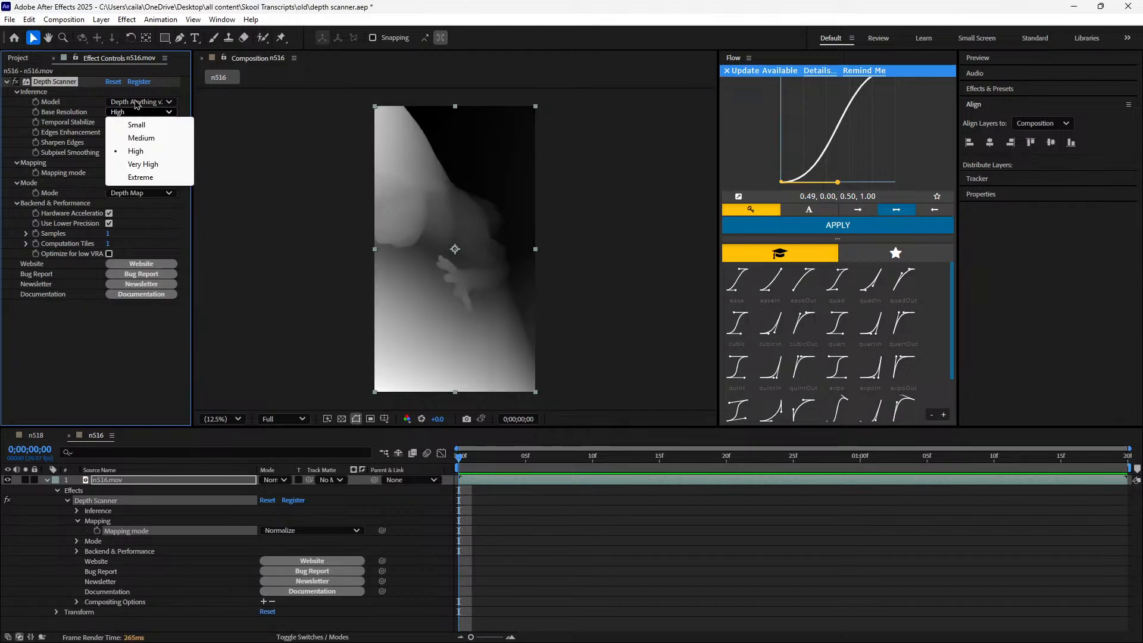
pyautogui.click(137, 103)
pyautogui.click(100, 112)
pyautogui.click(109, 122)
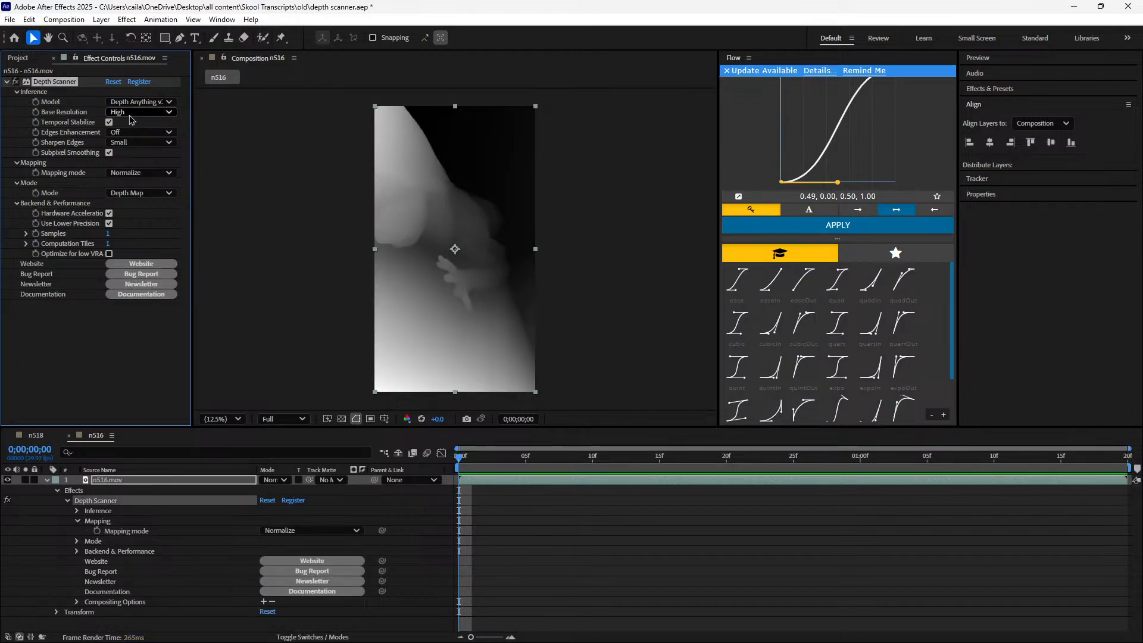
pyautogui.click(109, 122)
pyautogui.click(108, 227)
pyautogui.click(107, 227)
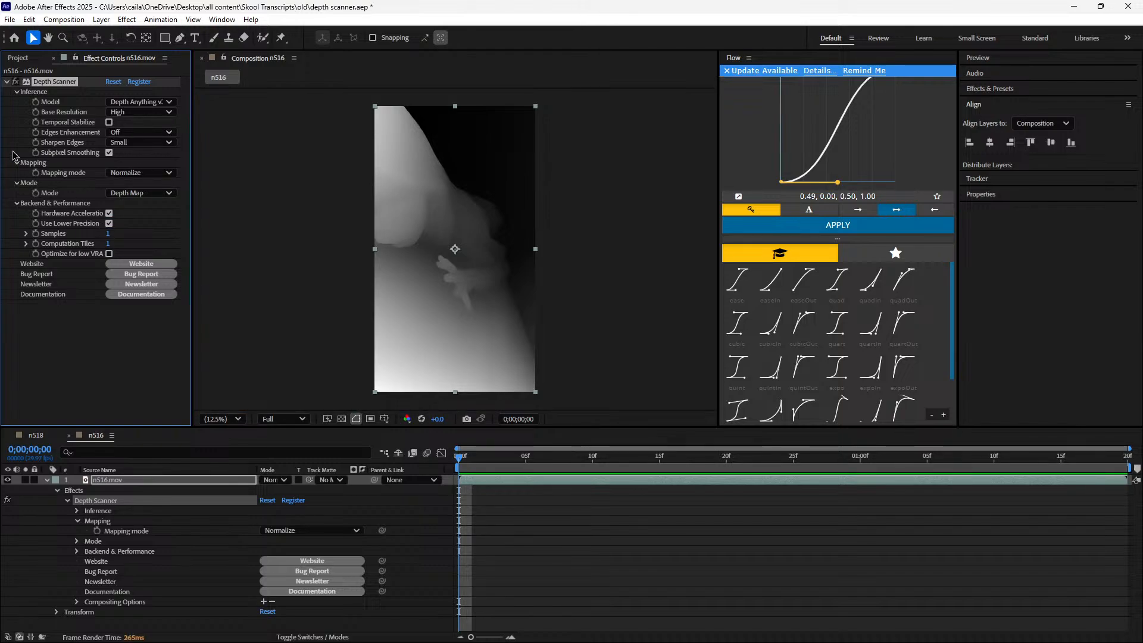
# Collapse the Depth Scanner settings and layer properties, and scrub through the depth map in the n516 timeline
pyautogui.click(6, 82)
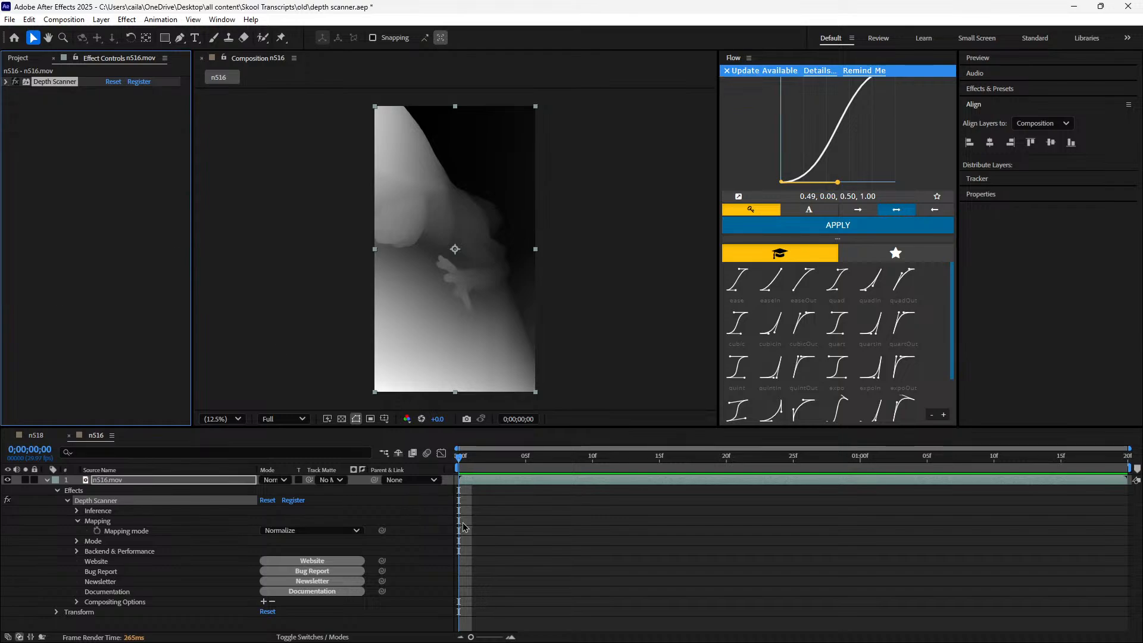
pyautogui.moveTo(726, 451)
pyautogui.mouseDown()
pyautogui.moveTo(1089, 450)
pyautogui.moveTo(703, 450)
pyautogui.moveTo(740, 451)
pyautogui.mouseUp()
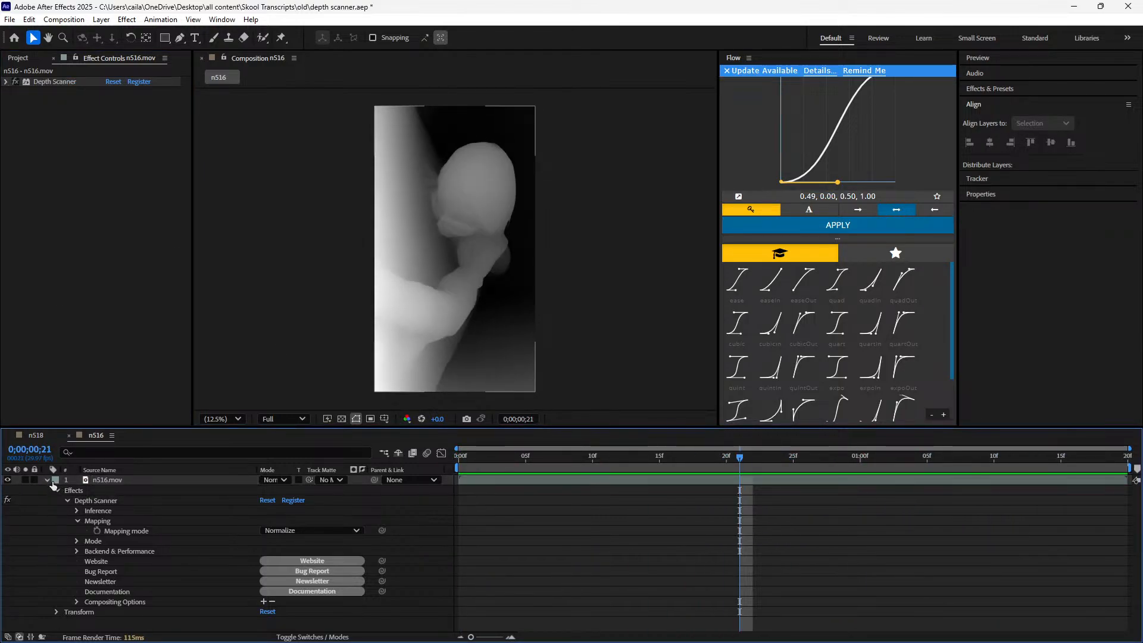
pyautogui.click(50, 482)
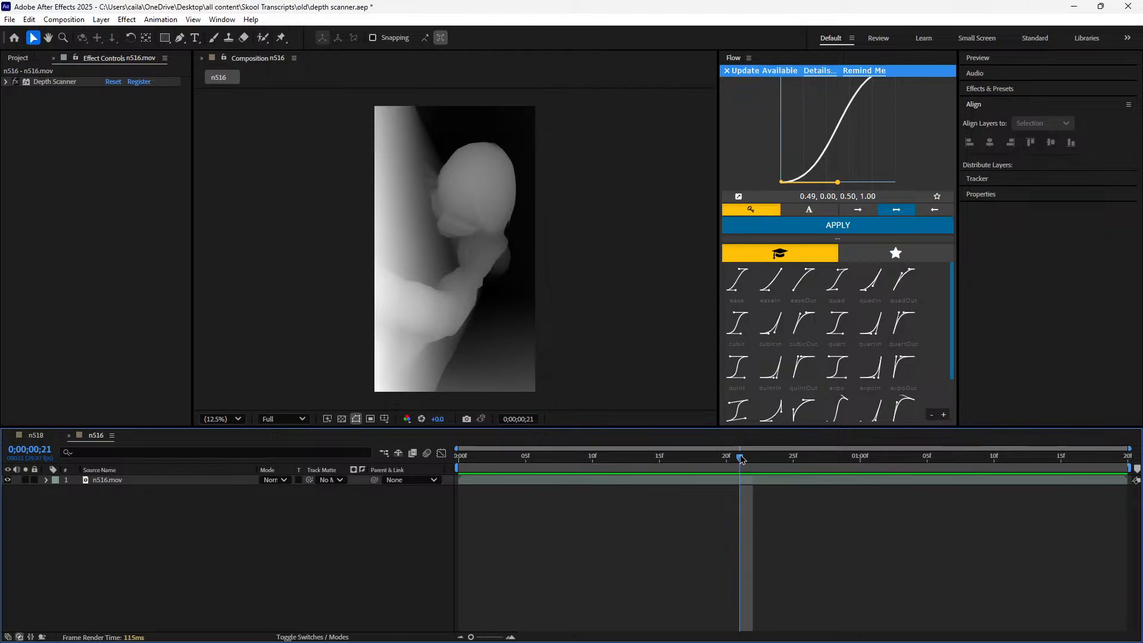
pyautogui.moveTo(741, 459); pyautogui.dragTo(1019, 479)
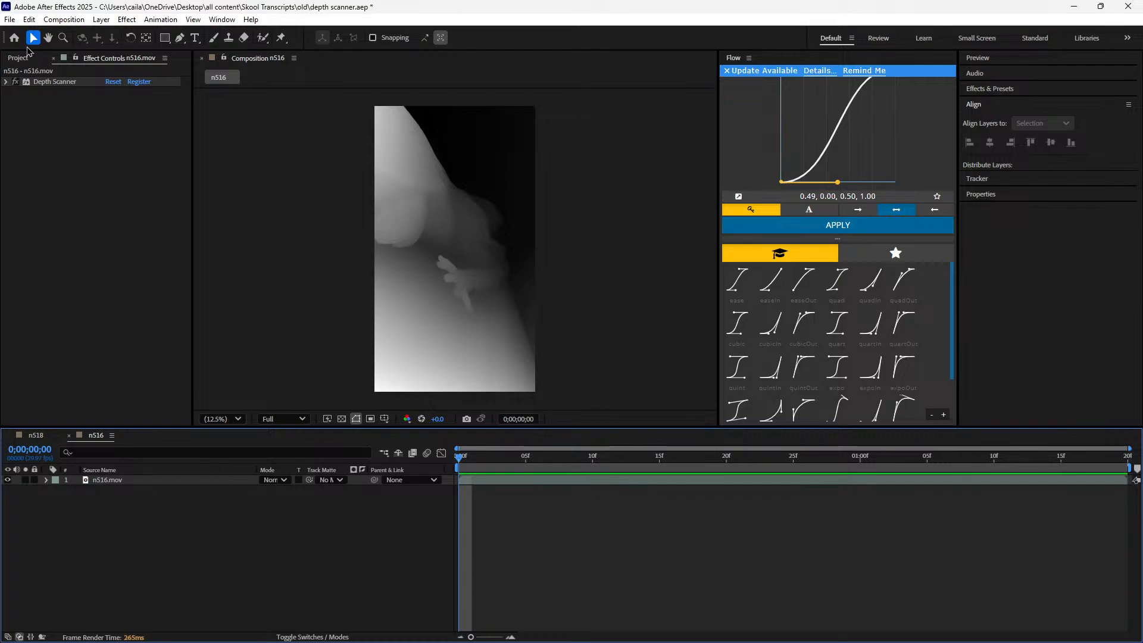
# Add the n516 composition to the render queue and set its output module format to H.264
pyautogui.click(9, 20)
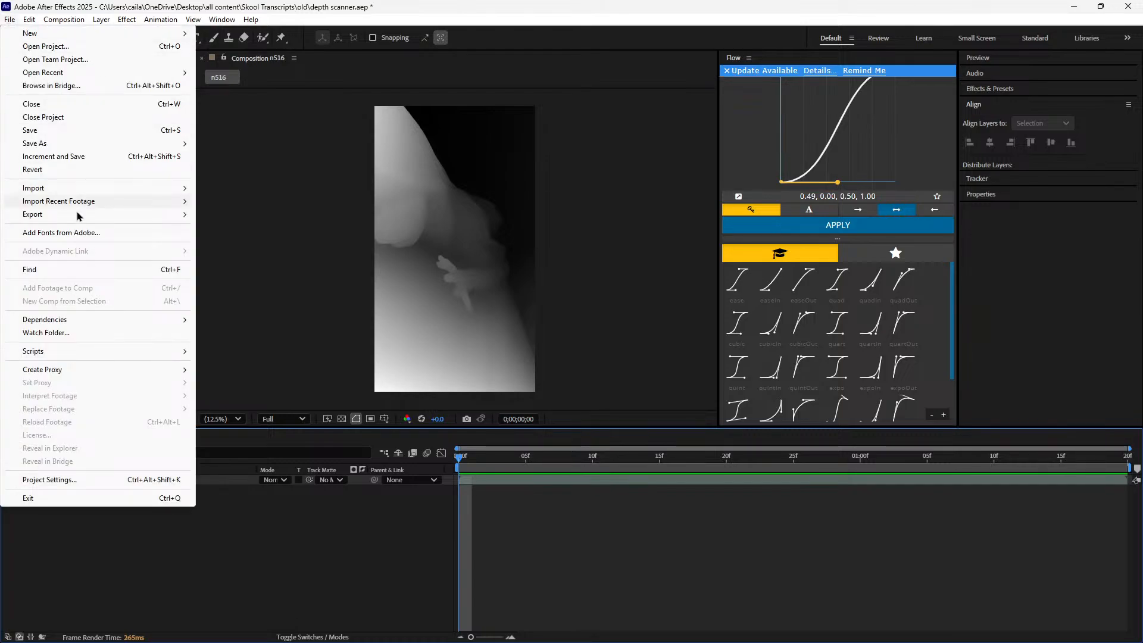
pyautogui.moveTo(72, 216)
pyautogui.click(275, 230)
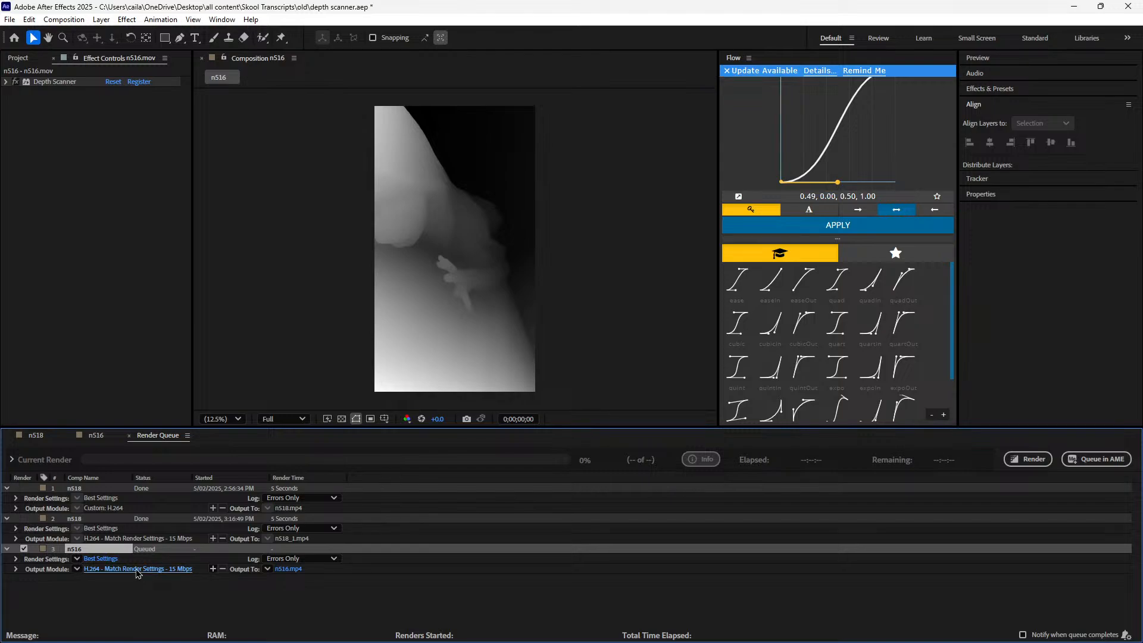
pyautogui.click(137, 569)
pyautogui.click(546, 175)
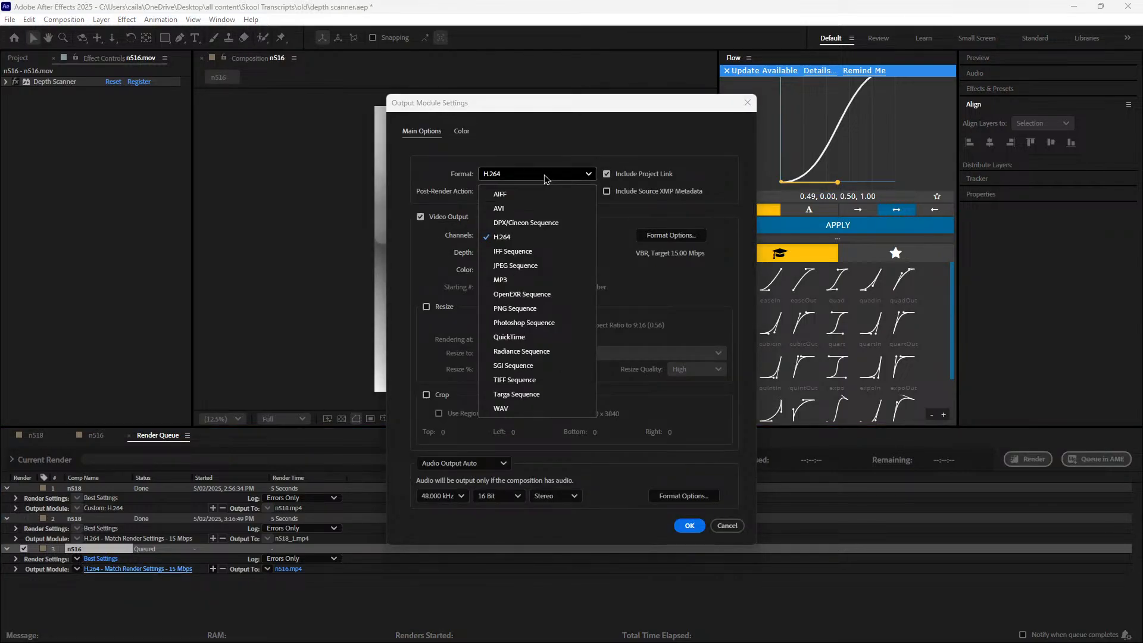
pyautogui.click(533, 245)
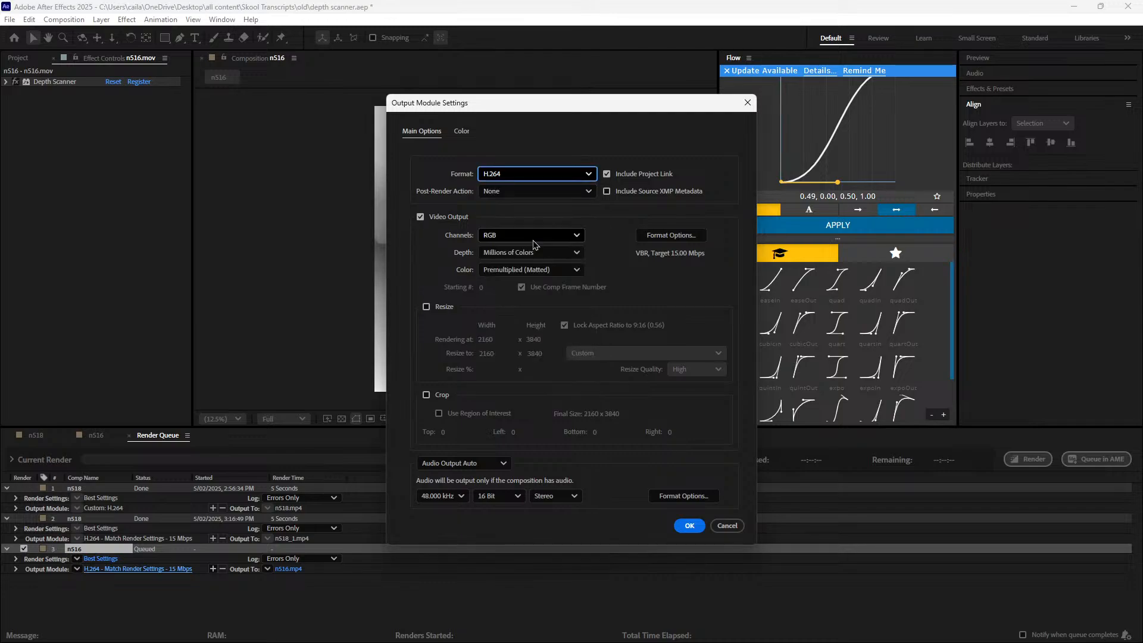
pyautogui.click(548, 177)
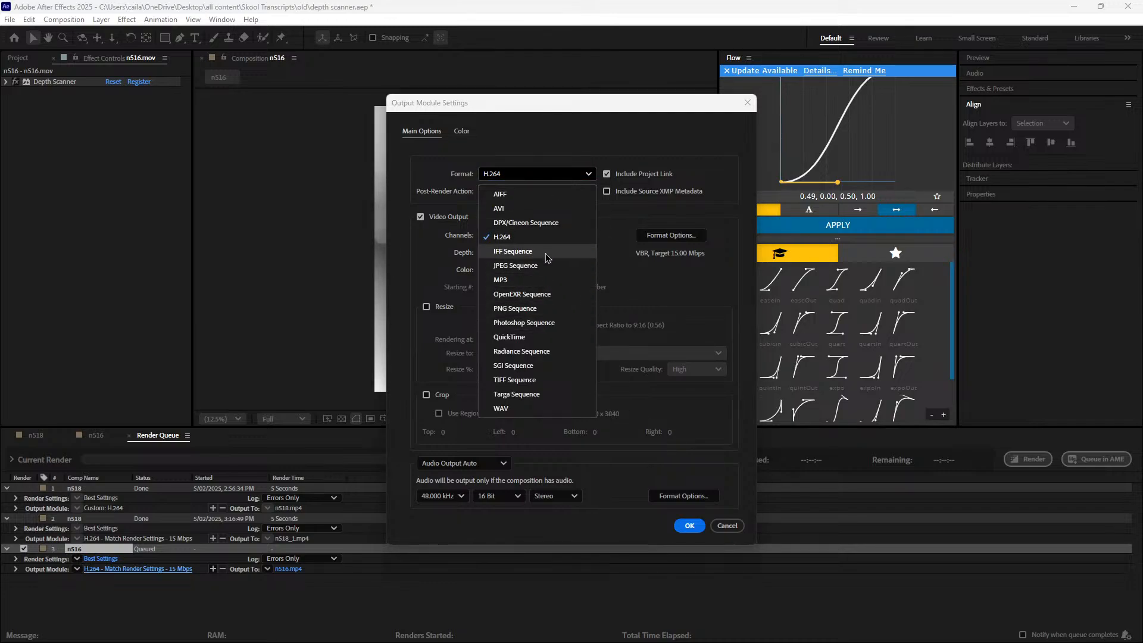
pyautogui.click(544, 238)
pyautogui.click(688, 526)
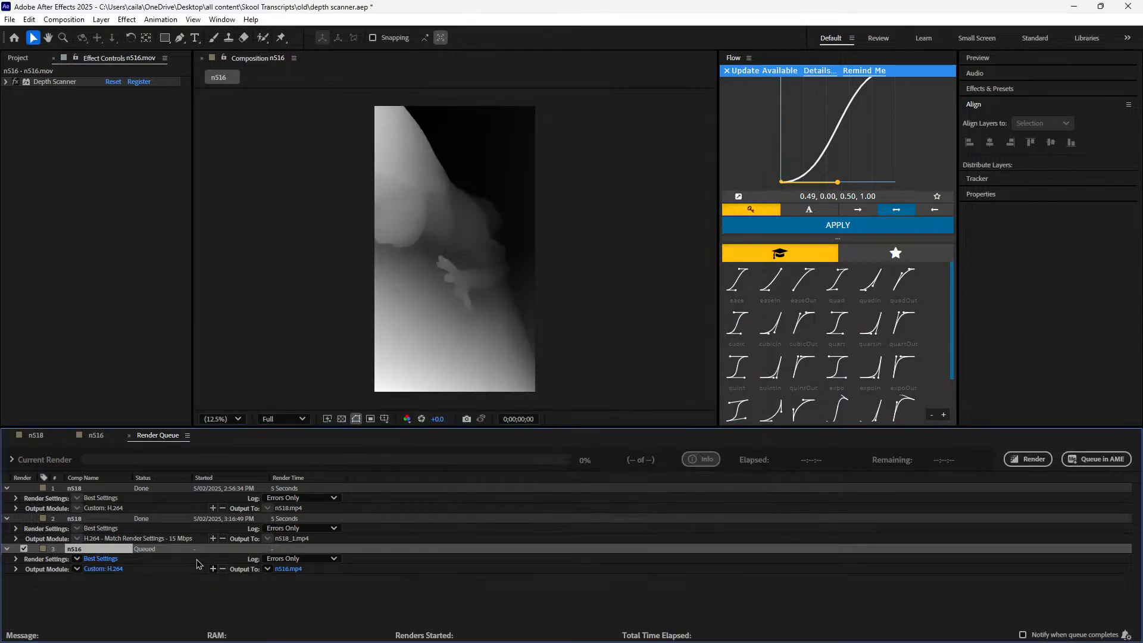
# Name the n516 output file "delete later" in Downloads and render the queued composition
pyautogui.click(288, 568)
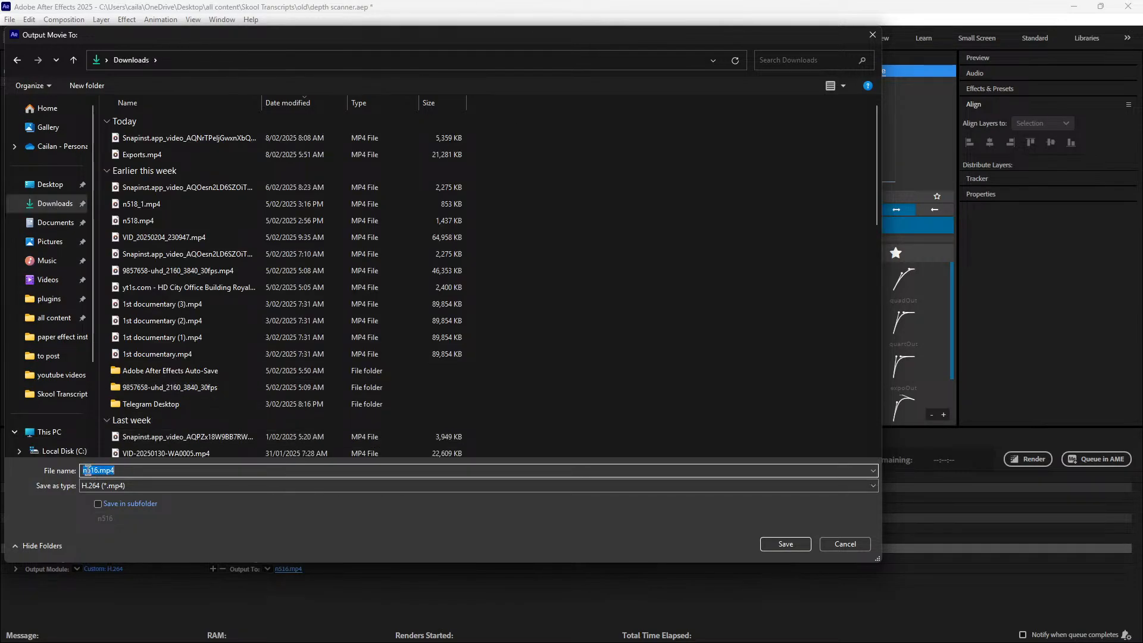
pyautogui.write('delete later')
pyautogui.press('Return')
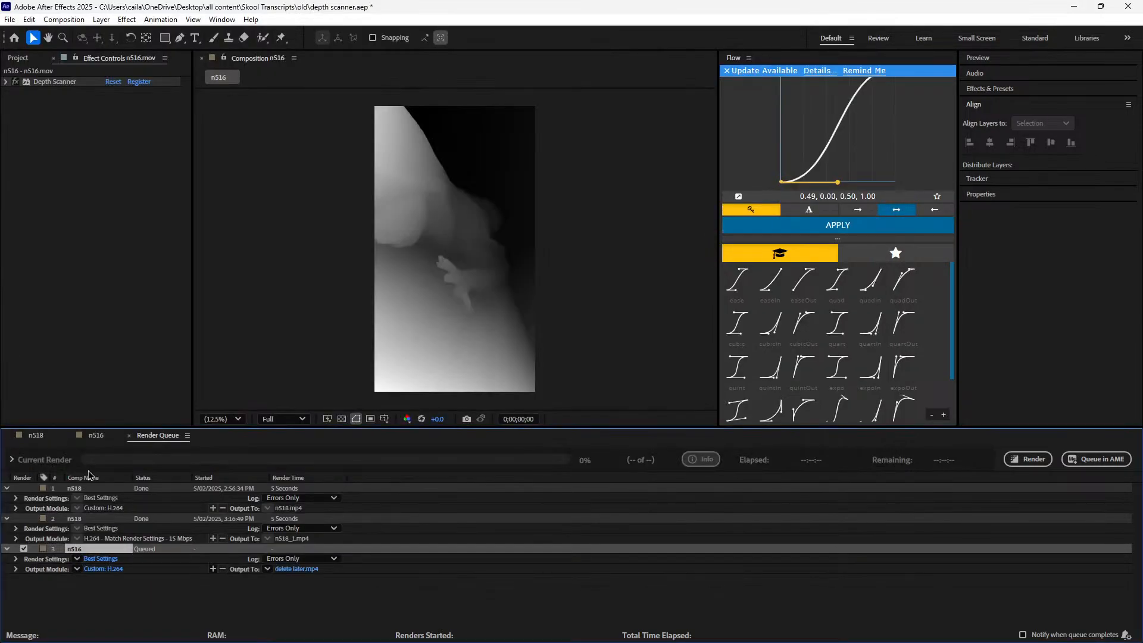
pyautogui.click(1028, 459)
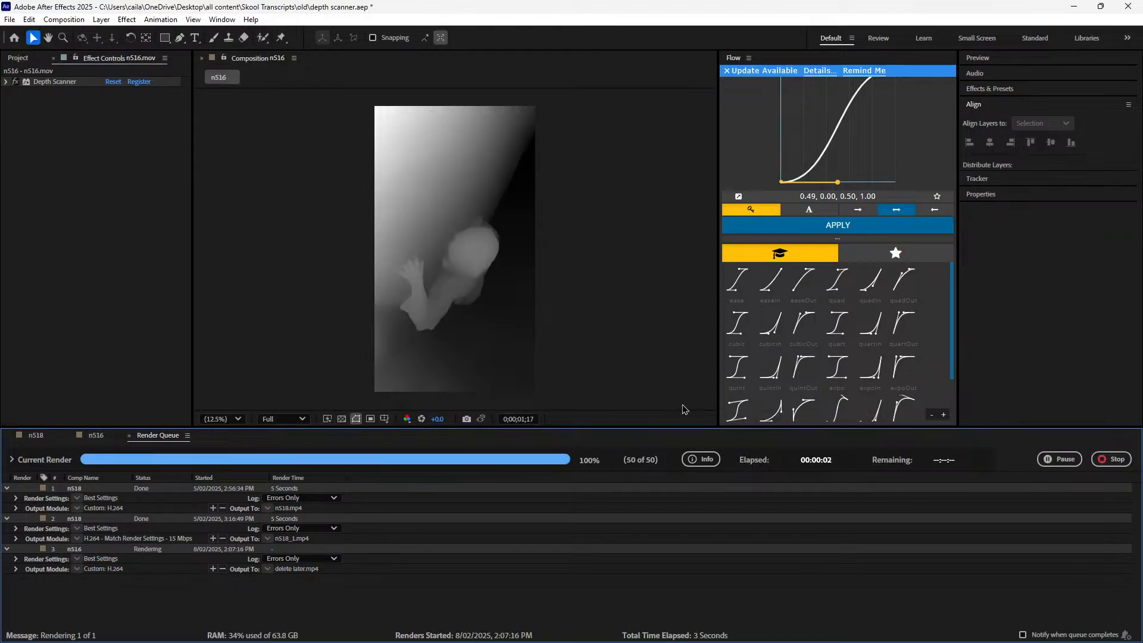
pyautogui.click(18, 57)
pyautogui.rightClick(62, 348)
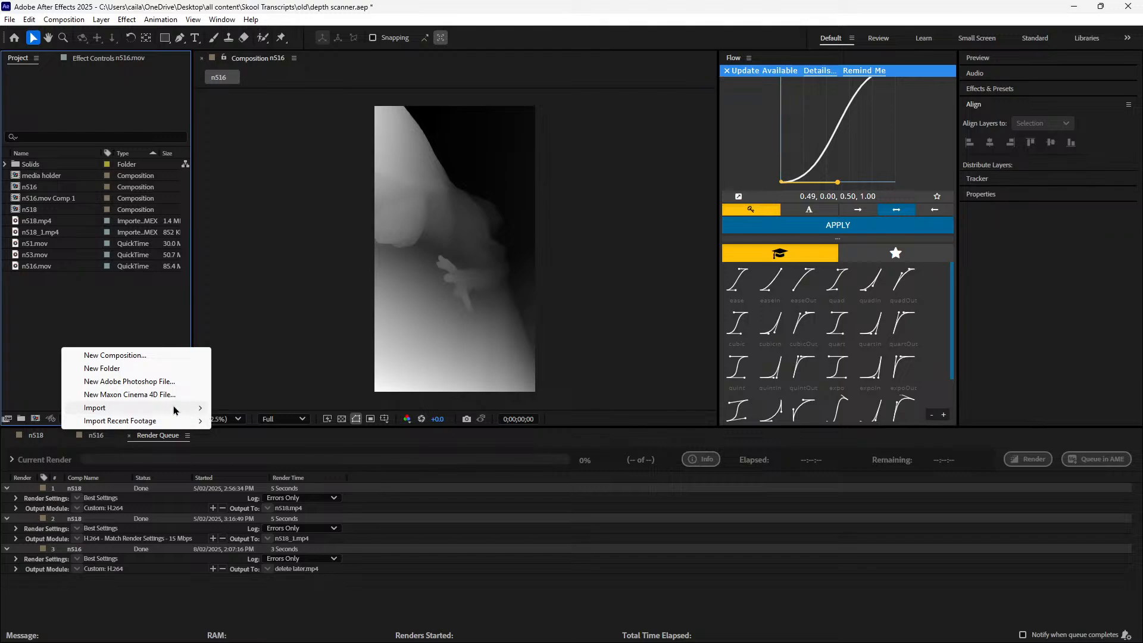
pyautogui.moveTo(174, 407)
pyautogui.click(230, 407)
pyautogui.click(727, 35)
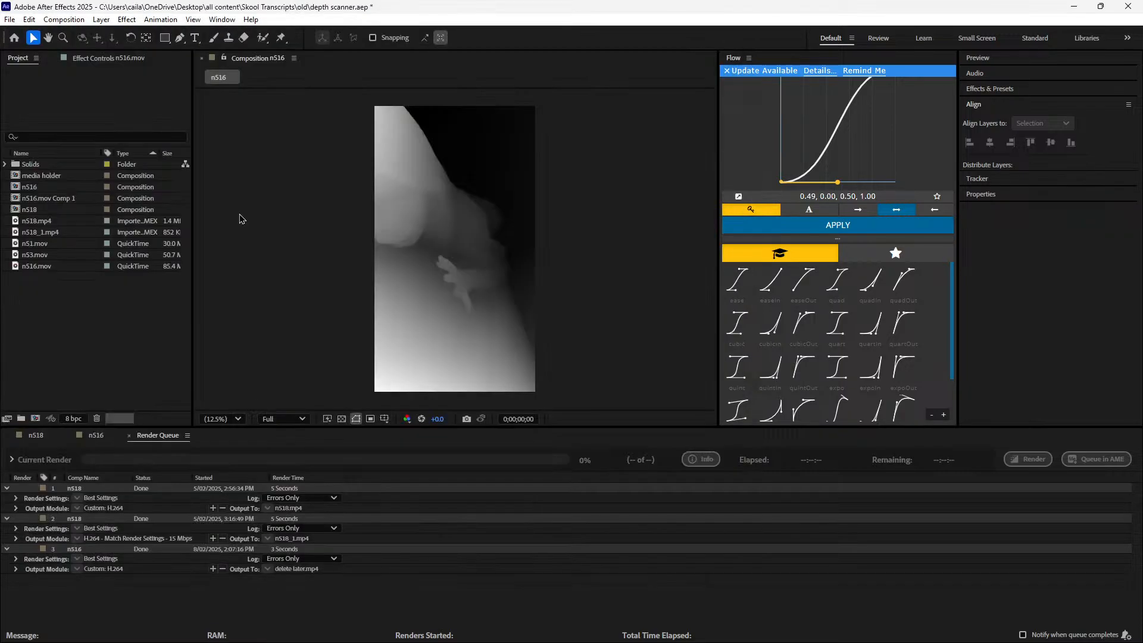
# Create a project folder named "old" and move all existing project items into it
pyautogui.click(20, 420)
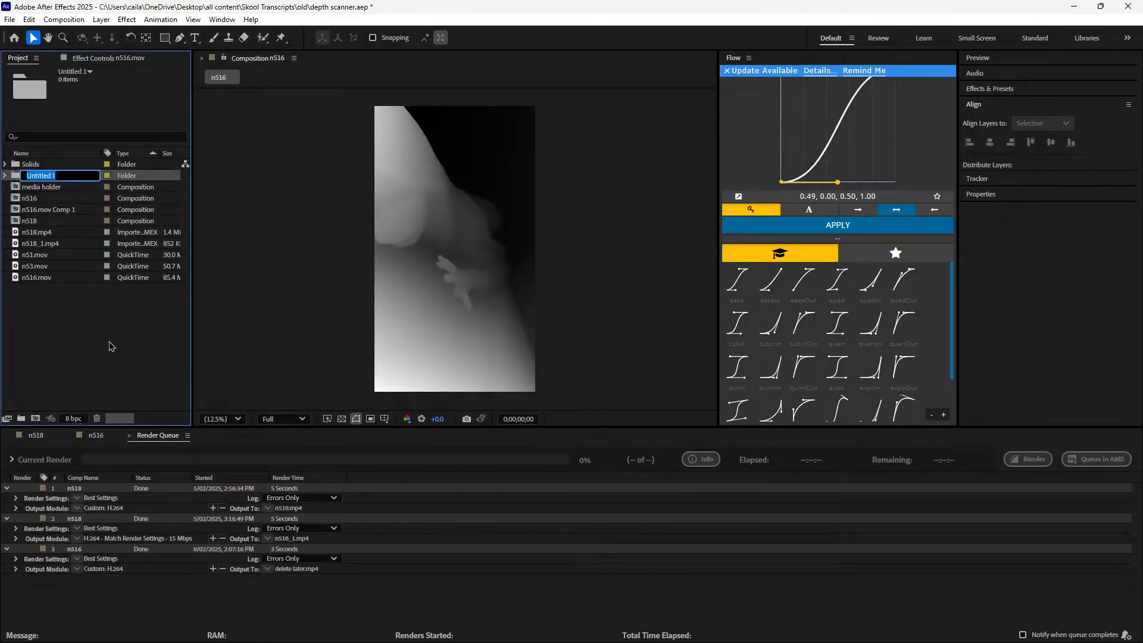
pyautogui.write('old')
pyautogui.press('Return')
pyautogui.moveTo(108, 345); pyautogui.dragTo(26, 164)
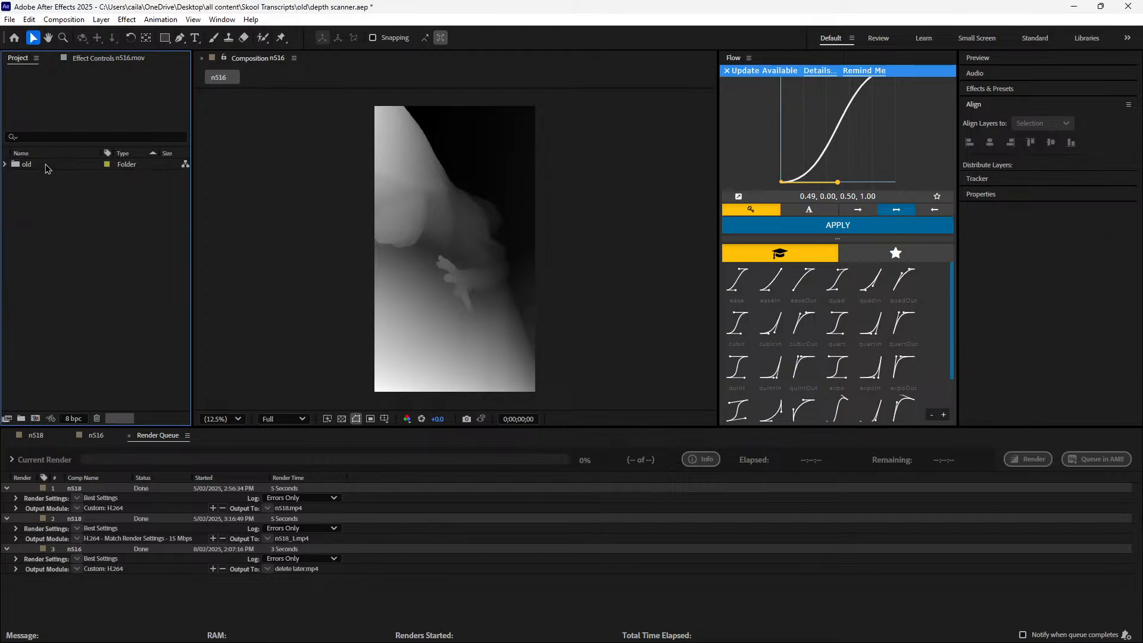
# Import the rendered delete later.mp4 from the Downloads folder into the project
pyautogui.rightClick(66, 273)
pyautogui.moveTo(74, 304)
pyautogui.click(208, 301)
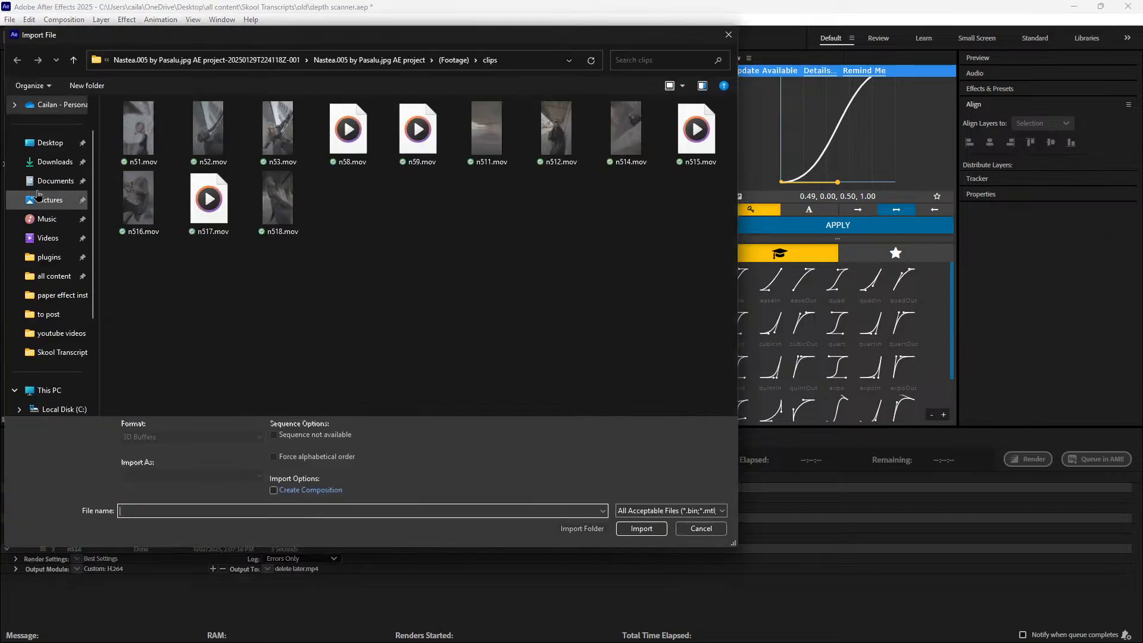
pyautogui.click(42, 162)
pyautogui.doubleClick(155, 141)
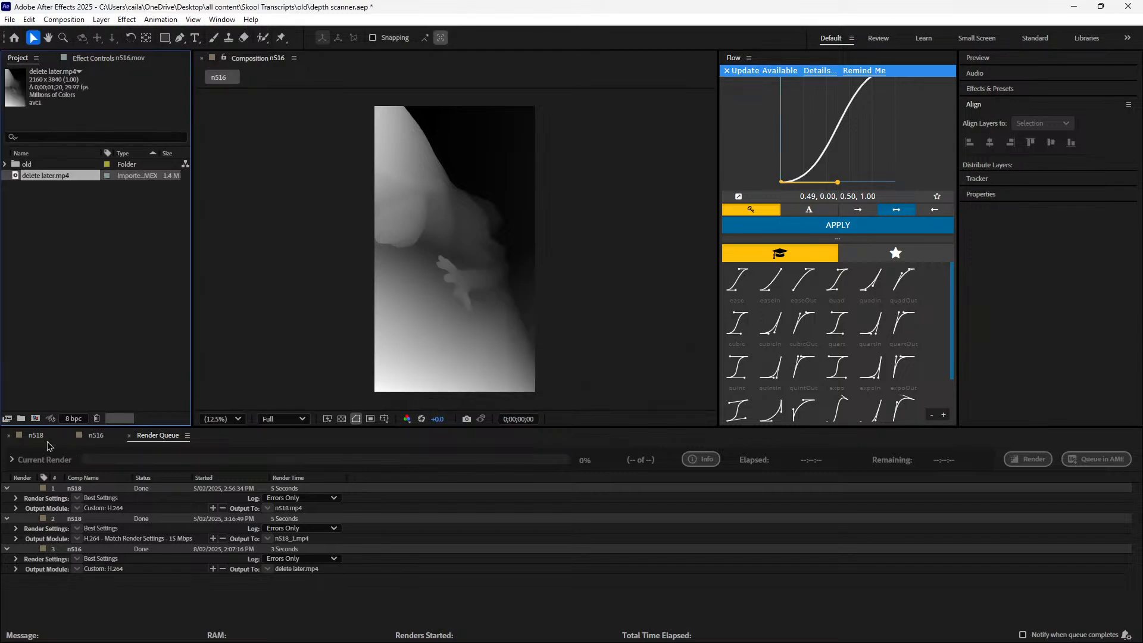
# Add delete later.mp4 to the n516 composition beneath the n516.mov layer
pyautogui.click(40, 437)
pyautogui.click(96, 435)
pyautogui.moveTo(73, 176); pyautogui.dragTo(361, 490)
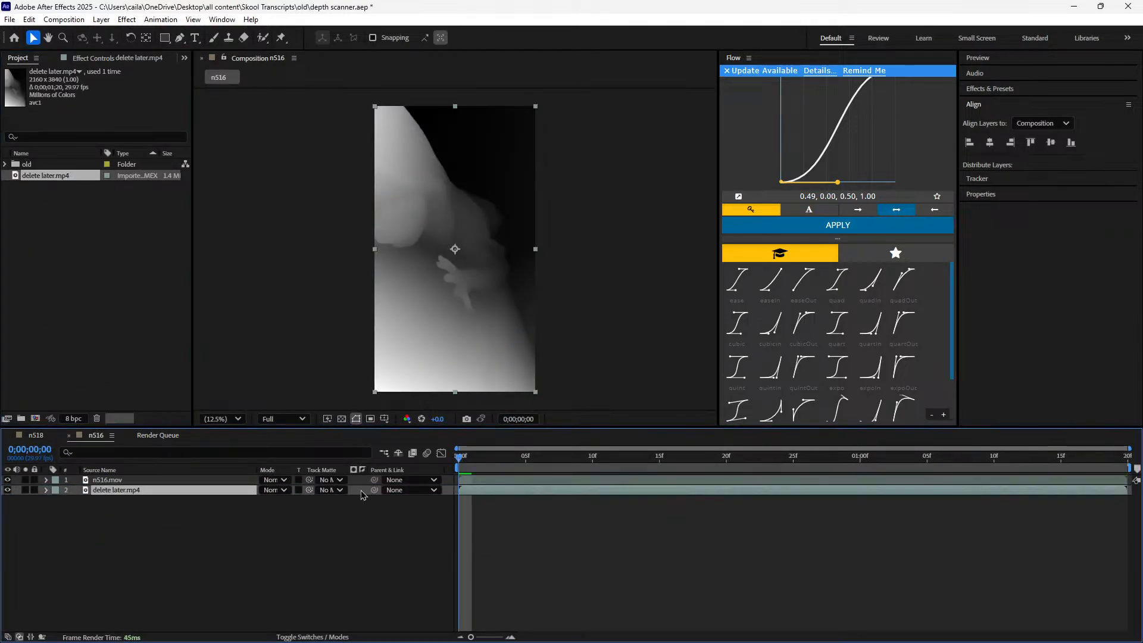
# Delete the Depth Scanner effect from the n516.mov layer
pyautogui.click(178, 480)
pyautogui.click(116, 57)
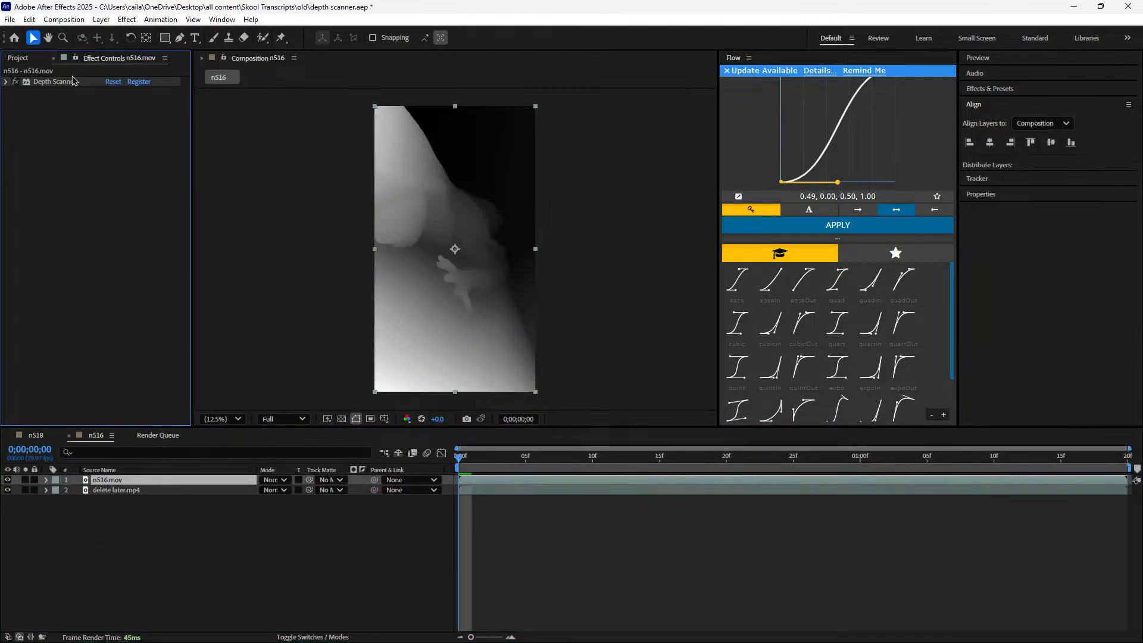
pyautogui.click(53, 58)
pyautogui.click(400, 513)
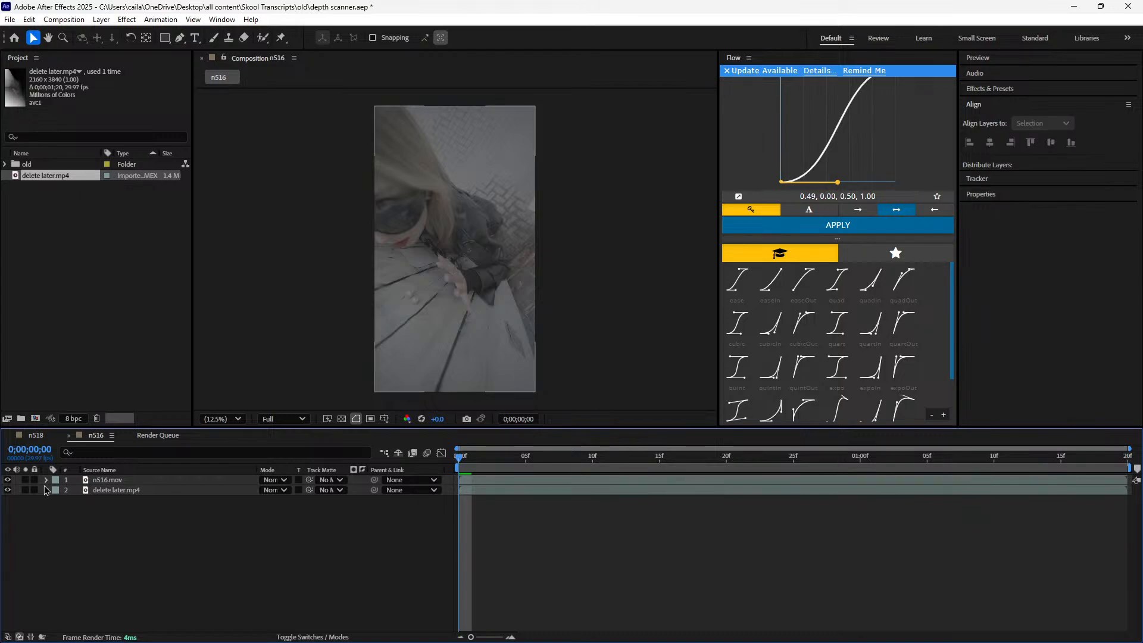
# Scrub through the rendered depth map with n516.mov hidden, and toggle that layer's visibility to compare footage and depth map
pyautogui.click(8, 480)
pyautogui.moveTo(460, 458); pyautogui.dragTo(51, 491)
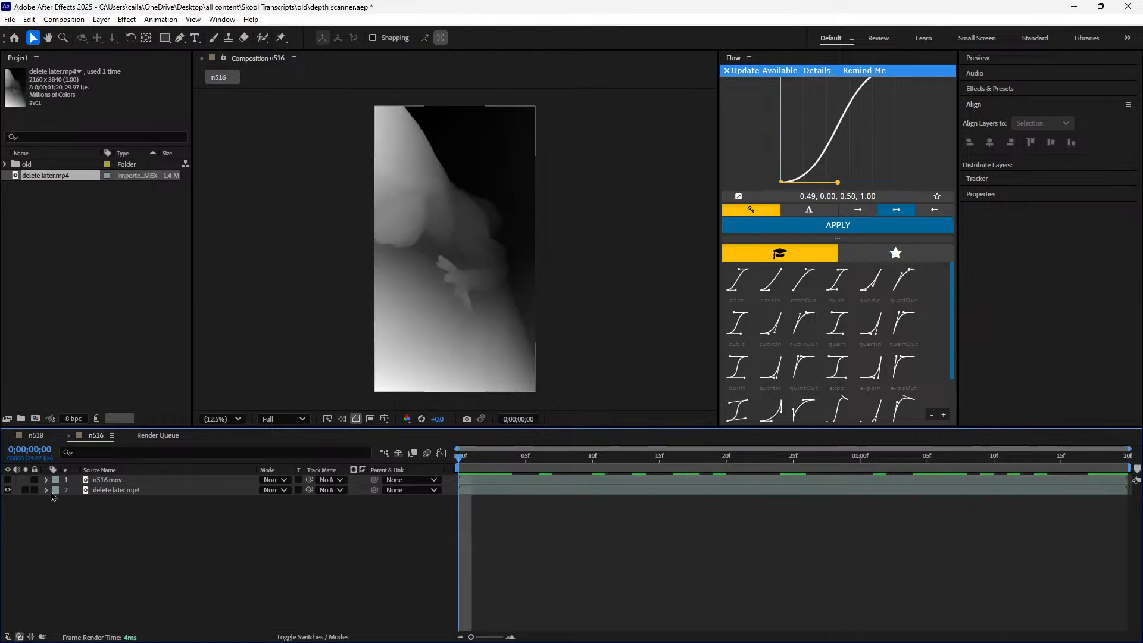
pyautogui.click(102, 494)
pyautogui.click(162, 507)
pyautogui.click(143, 481)
pyautogui.click(132, 503)
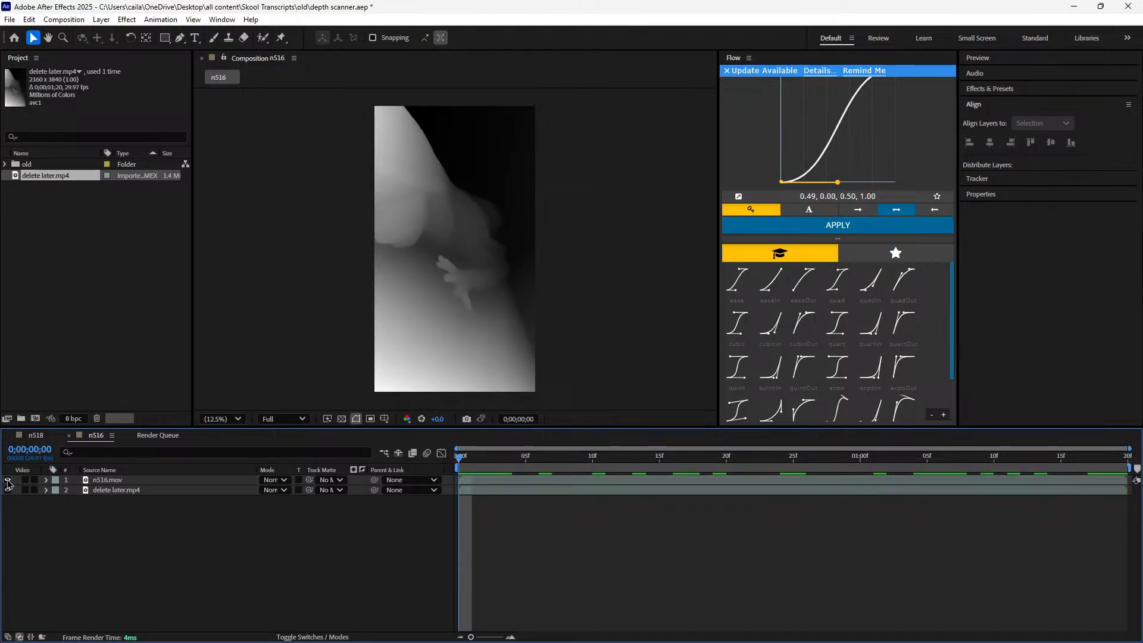
pyautogui.click(8, 480)
pyautogui.click(8, 480)
pyautogui.click(8, 481)
pyautogui.click(8, 480)
pyautogui.click(8, 481)
pyautogui.click(8, 480)
pyautogui.click(7, 480)
pyautogui.click(8, 480)
pyautogui.click(7, 480)
pyautogui.click(8, 481)
pyautogui.click(8, 480)
# Check the layer names in n518, and rename the delete later.mp4 layer in n516 as "depth map"
pyautogui.click(40, 439)
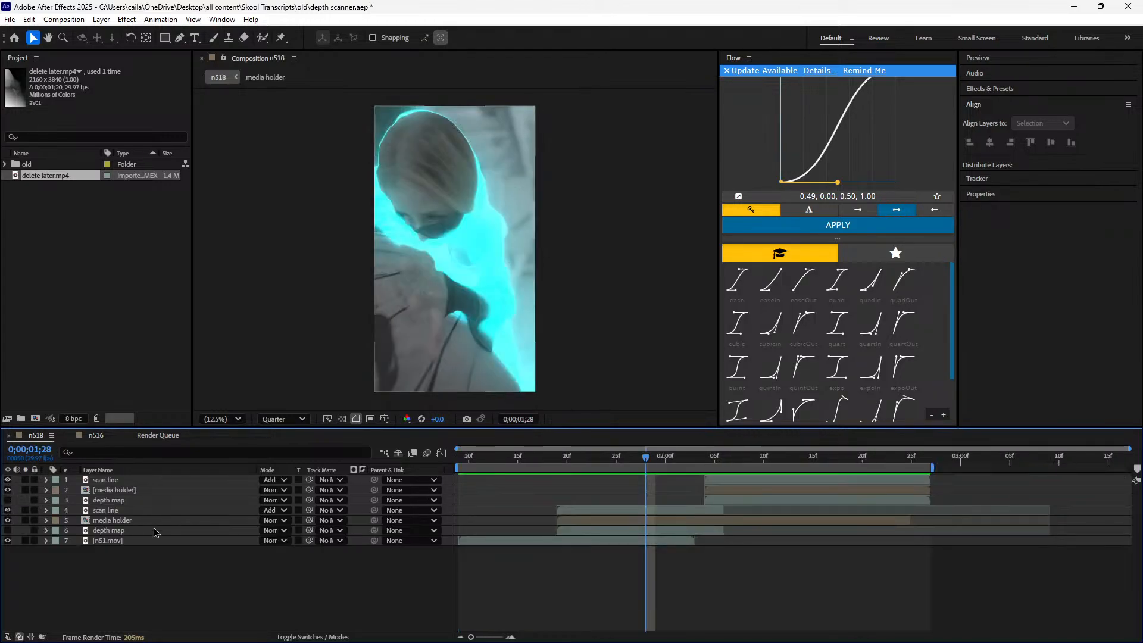
pyautogui.click(153, 530)
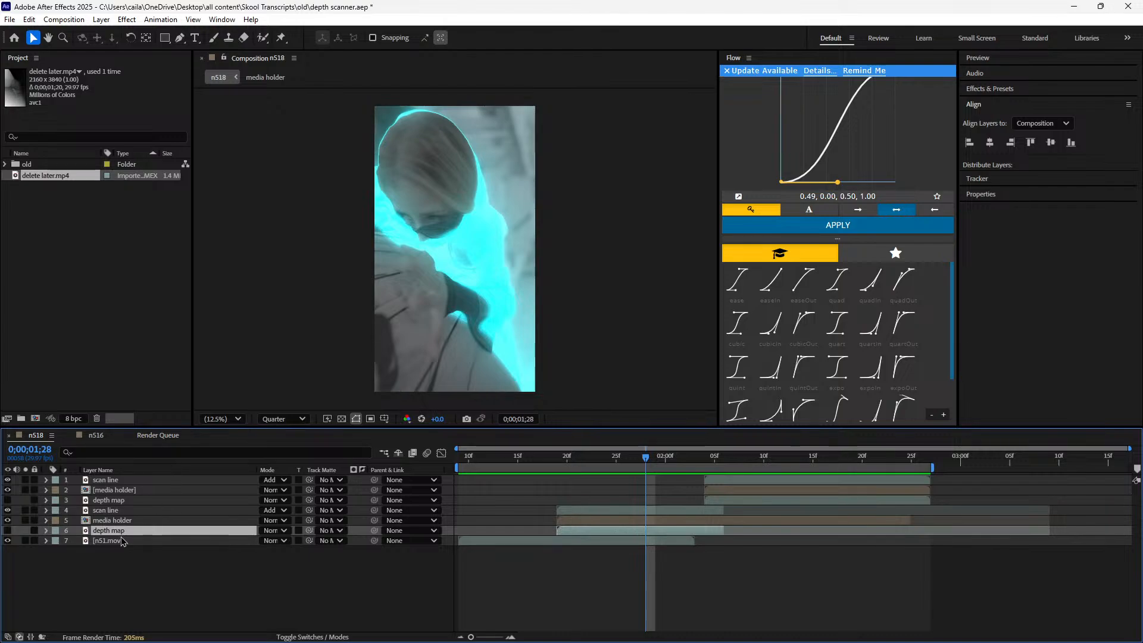
pyautogui.click(124, 521)
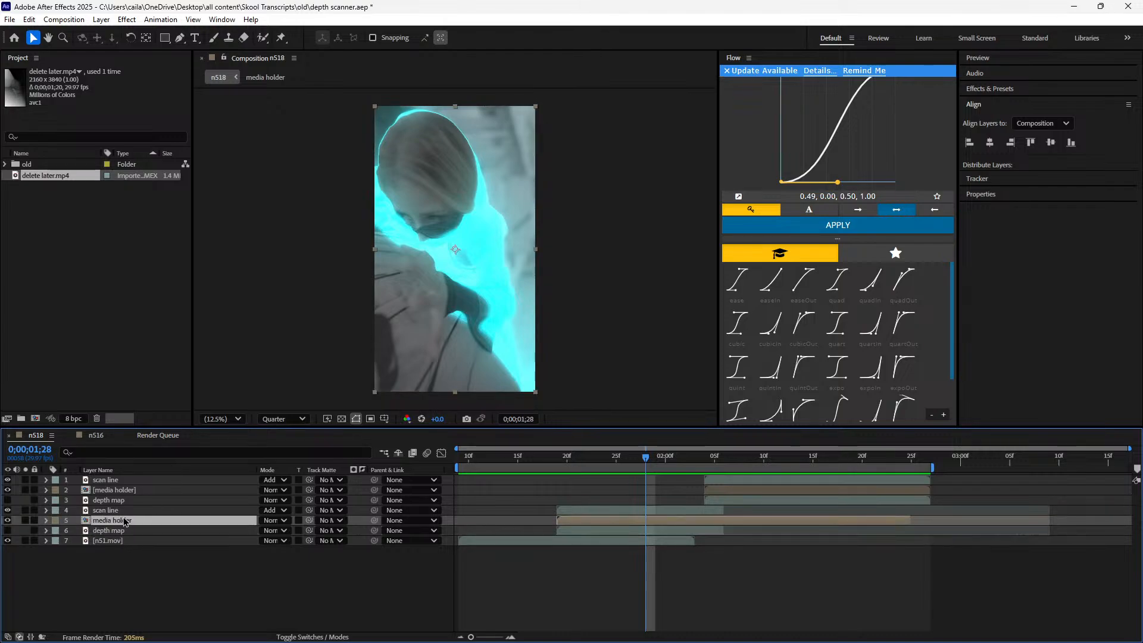
pyautogui.click(96, 435)
pyautogui.click(103, 489)
pyautogui.rightClick(104, 489)
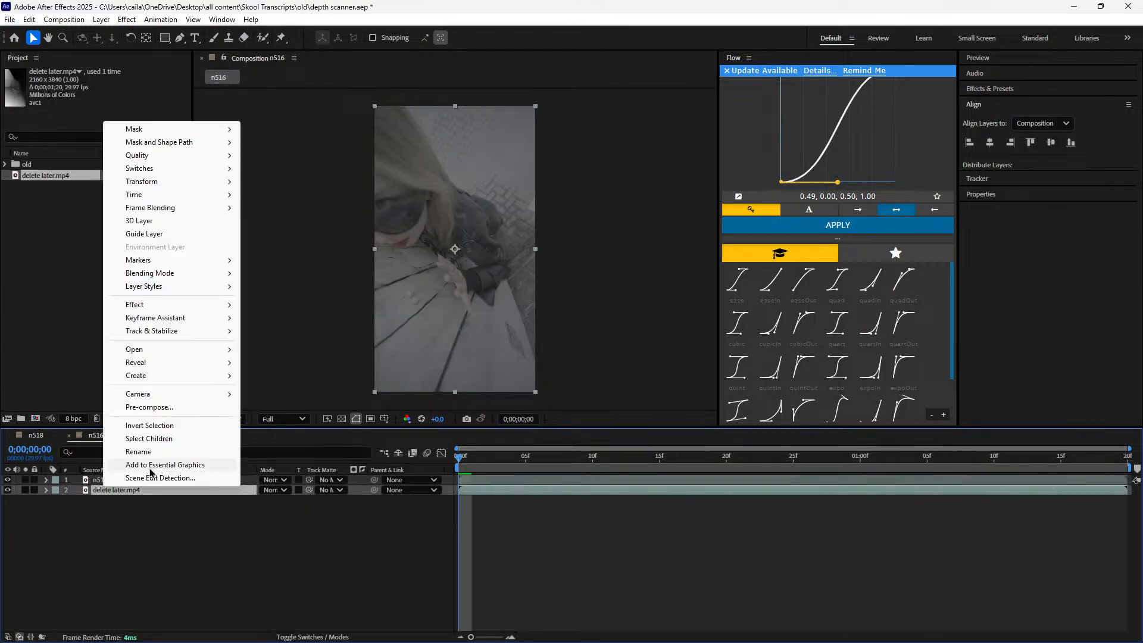
pyautogui.click(160, 452)
pyautogui.write('depth')
pyautogui.press('Return')
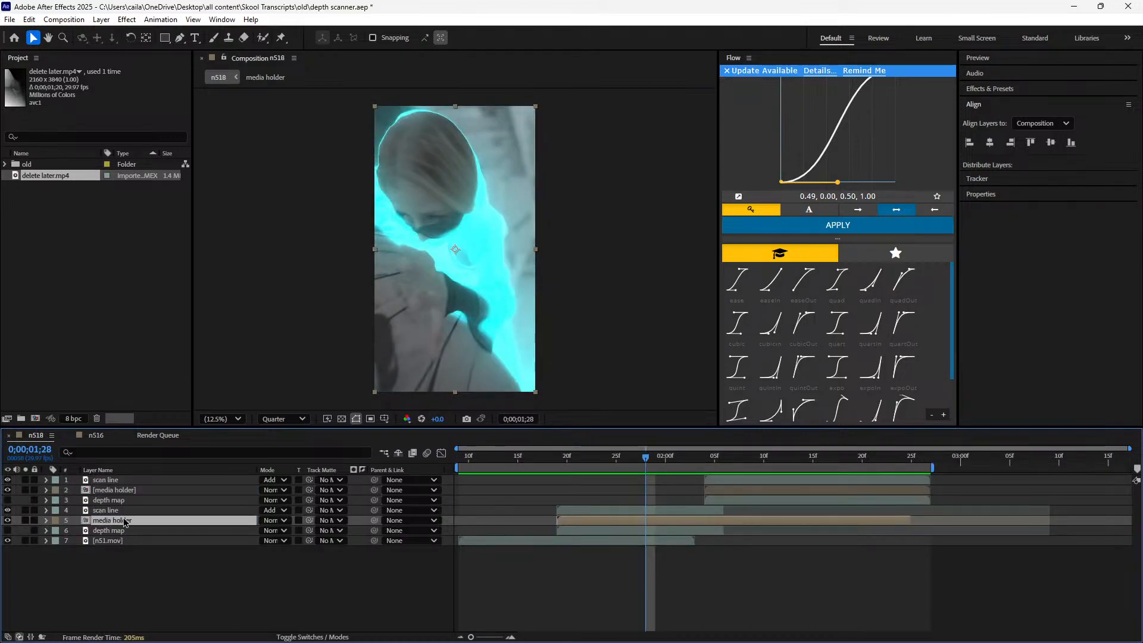
# Pre-compose the n516.mov layer as "media holder", moving all attributes into the new composition
pyautogui.doubleClick(124, 520)
pyautogui.click(204, 435)
pyautogui.click(96, 435)
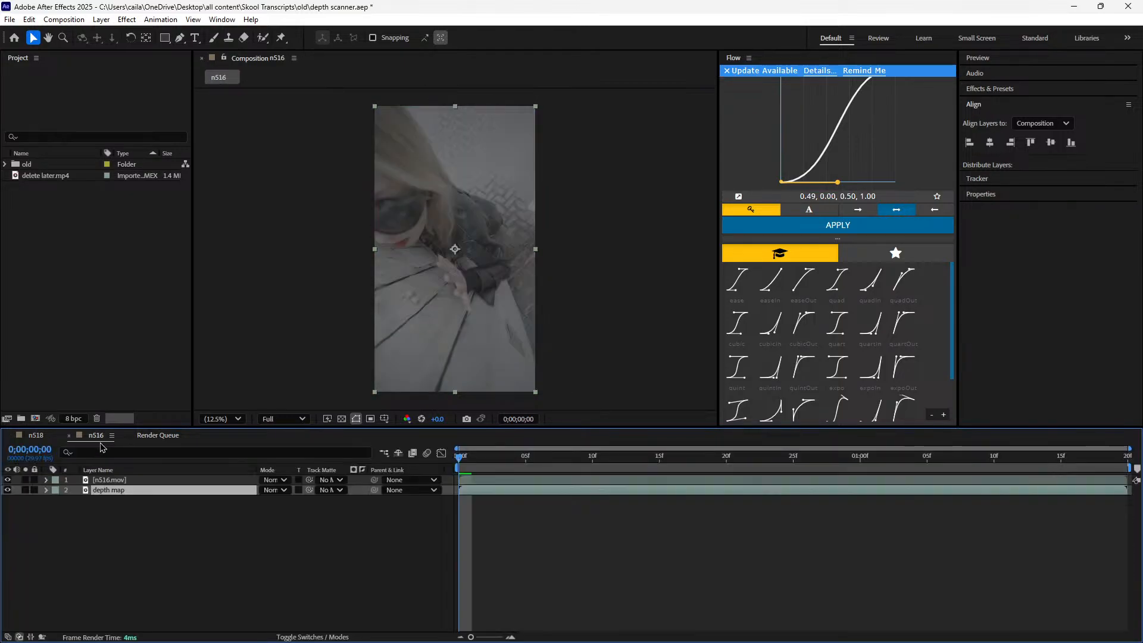
pyautogui.rightClick(194, 481)
pyautogui.click(271, 400)
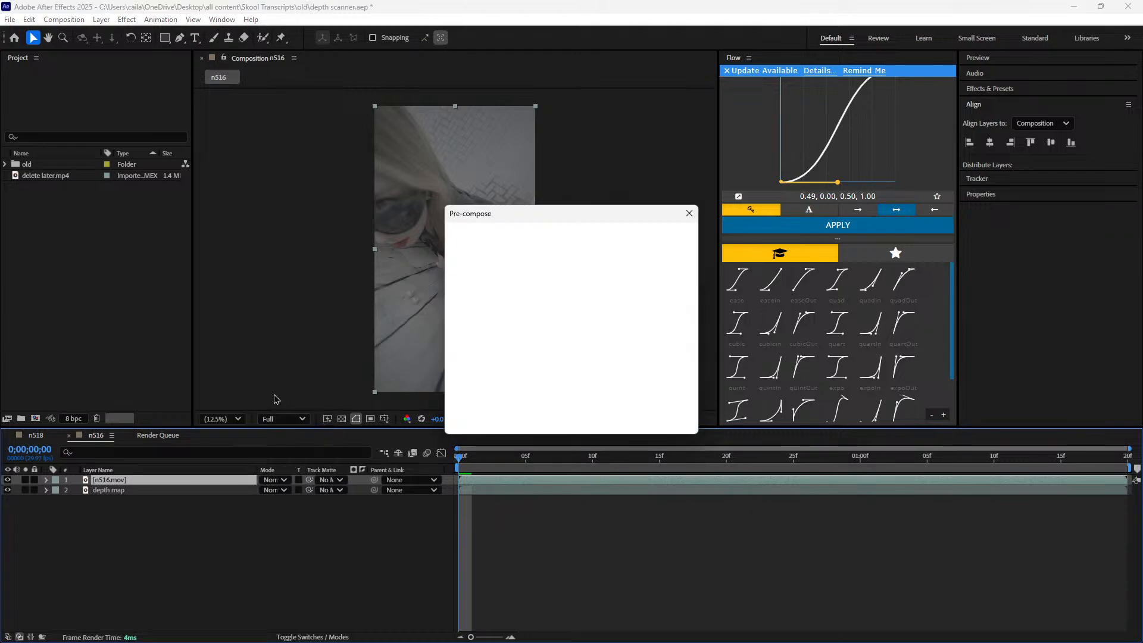
pyautogui.click(507, 329)
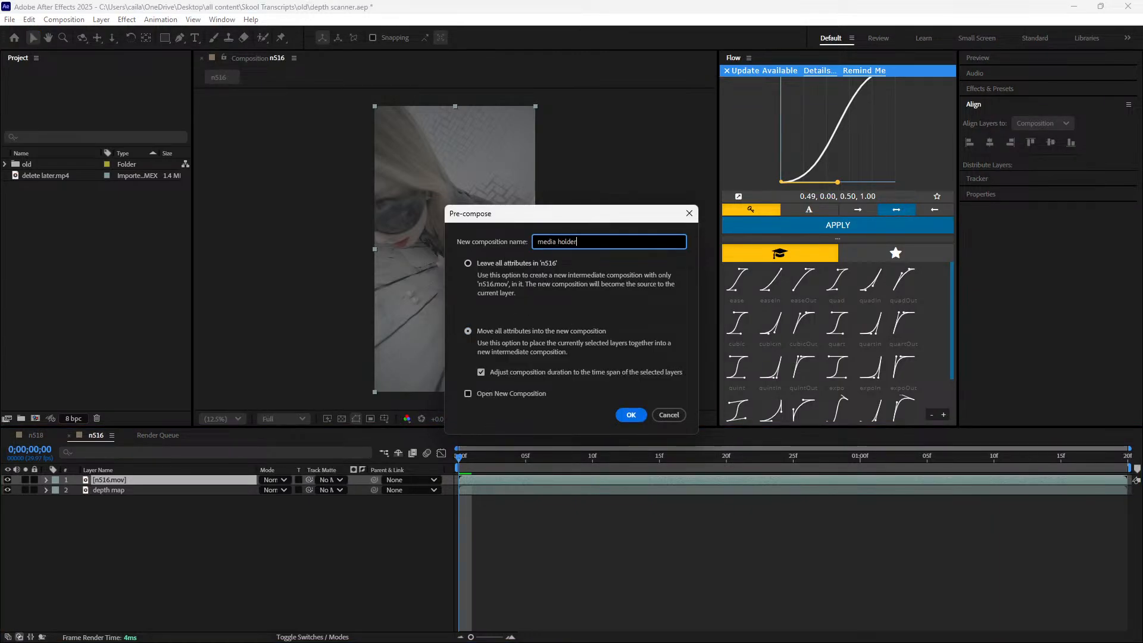
pyautogui.press('Return')
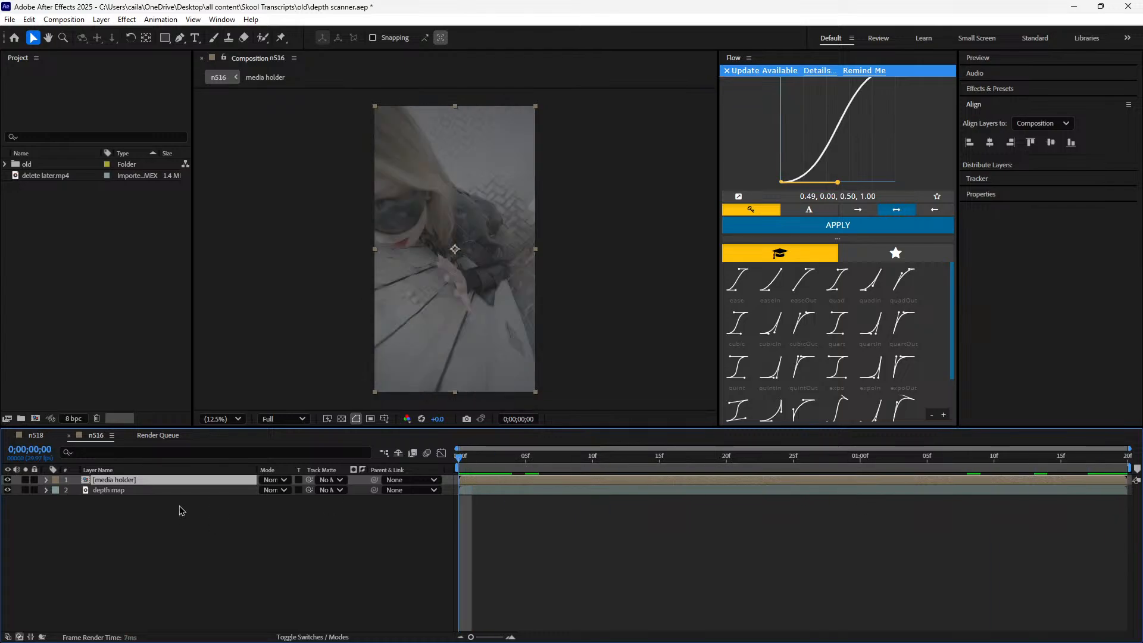
# Toggle the media holder layer's visibility in n516, and examine the Gradient Wipe effect on the lower media holder layer in n518
pyautogui.click(8, 480)
pyautogui.click(8, 479)
pyautogui.click(37, 436)
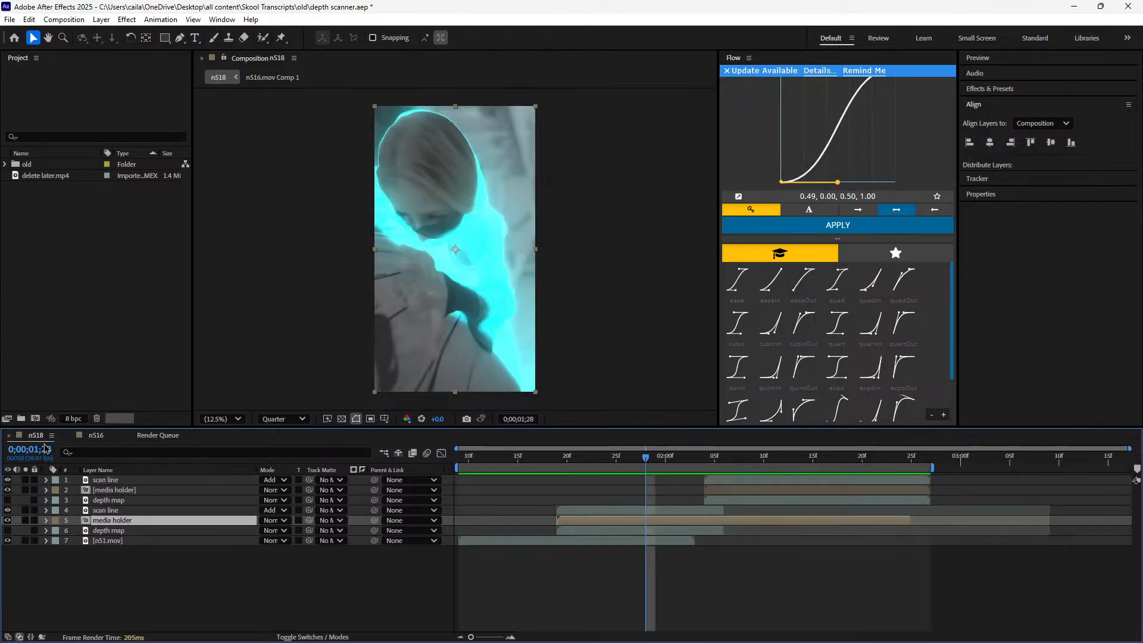
pyautogui.press('e')
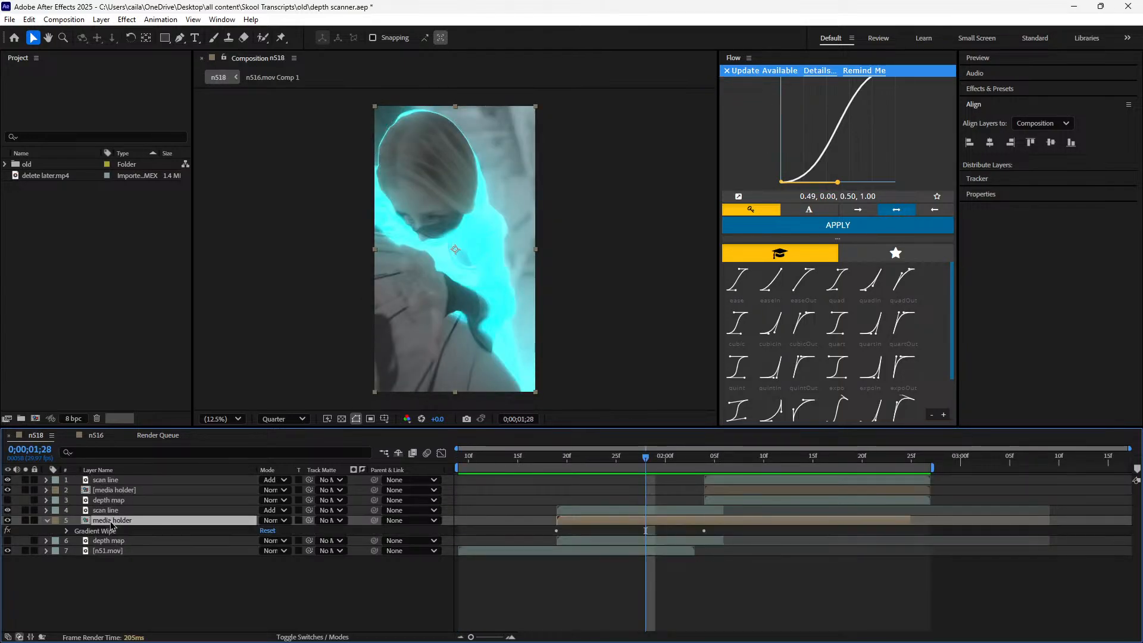
pyautogui.doubleClick(117, 531)
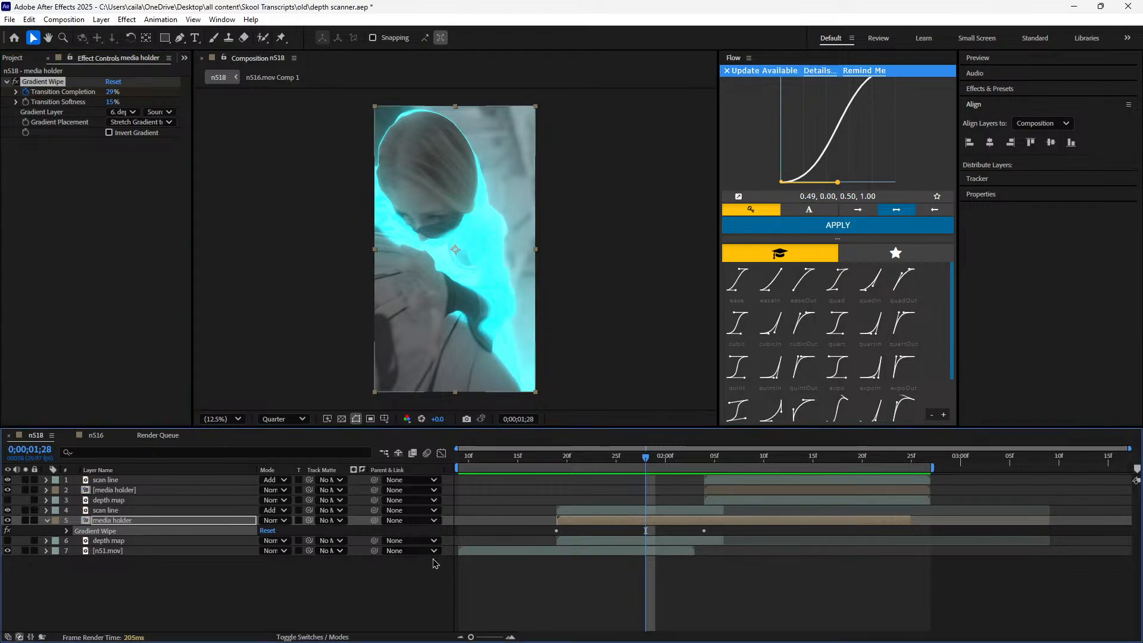
pyautogui.moveTo(628, 463); pyautogui.dragTo(597, 492)
# Apply the Gradient Wipe effect to the media holder layer in n516
pyautogui.click(97, 436)
pyautogui.hotkey('ctrl', 'space')
pyautogui.write('depth map')
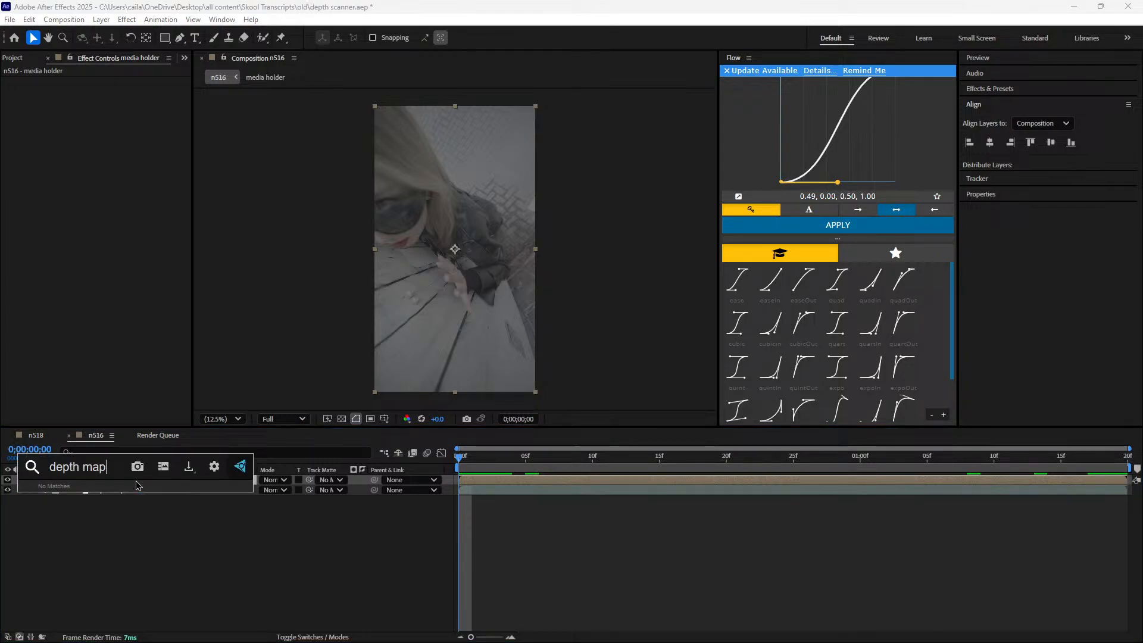
pyautogui.press('BackSpace')
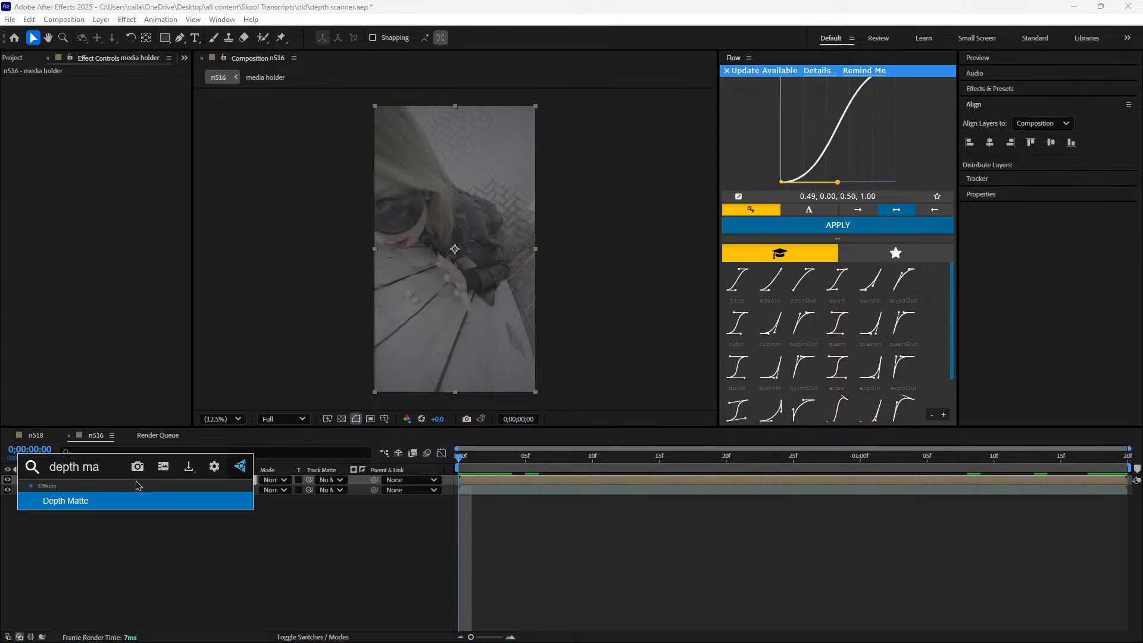
pyautogui.press('Return')
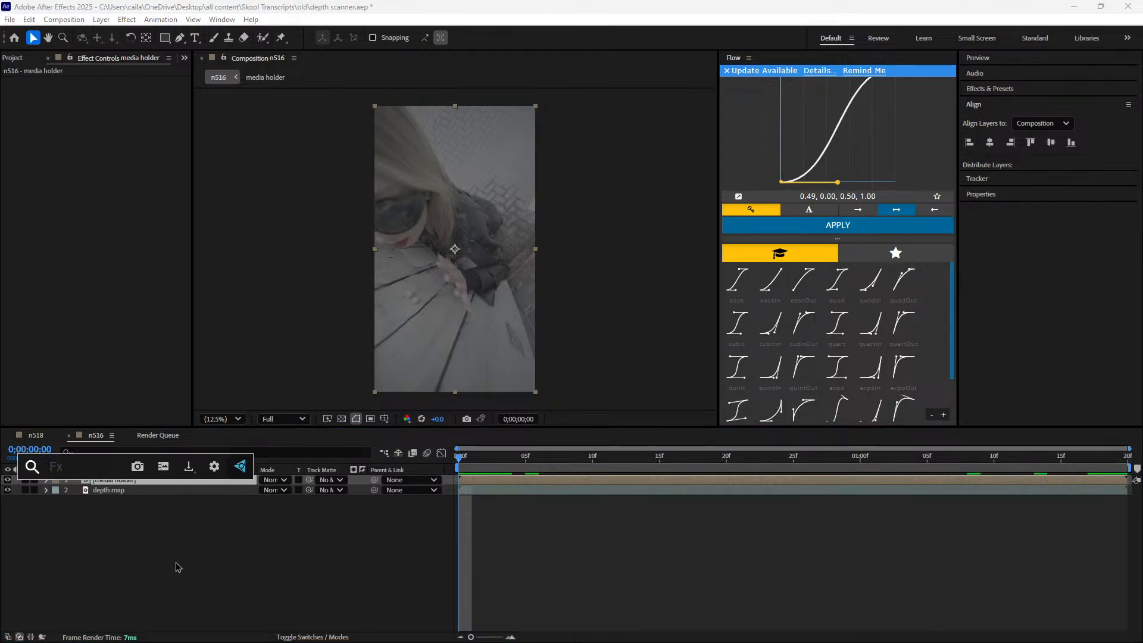
pyautogui.write('gradie')
pyautogui.press('Return')
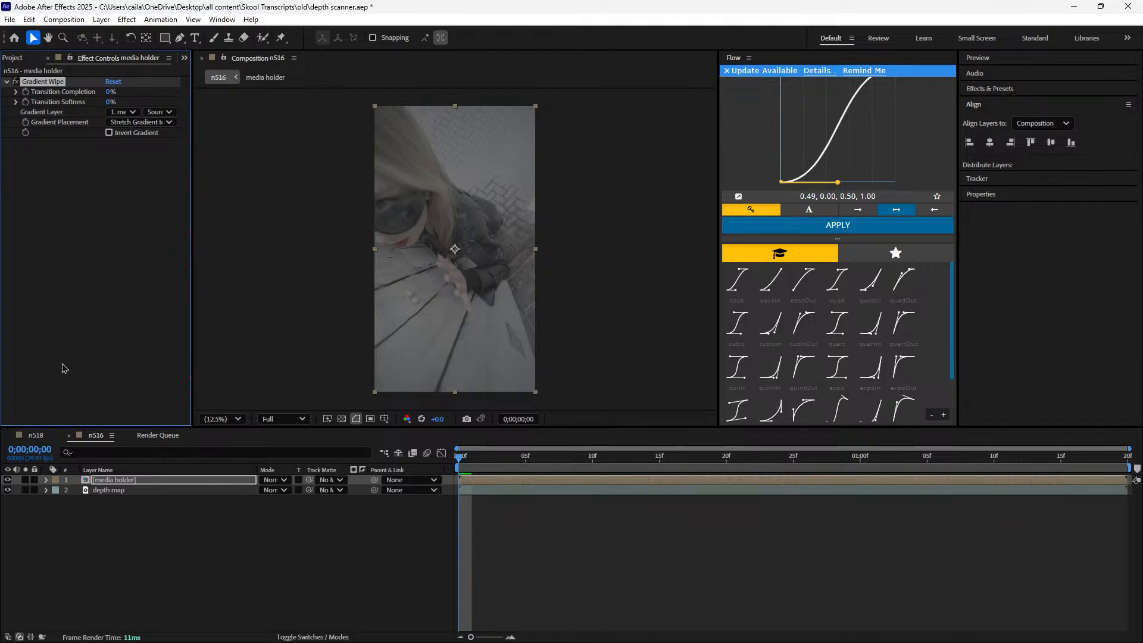
# Set the Gradient Wipe's gradient layer to depth map and test the wipe by scrubbing Transition Completion
pyautogui.click(144, 171)
pyautogui.click(125, 112)
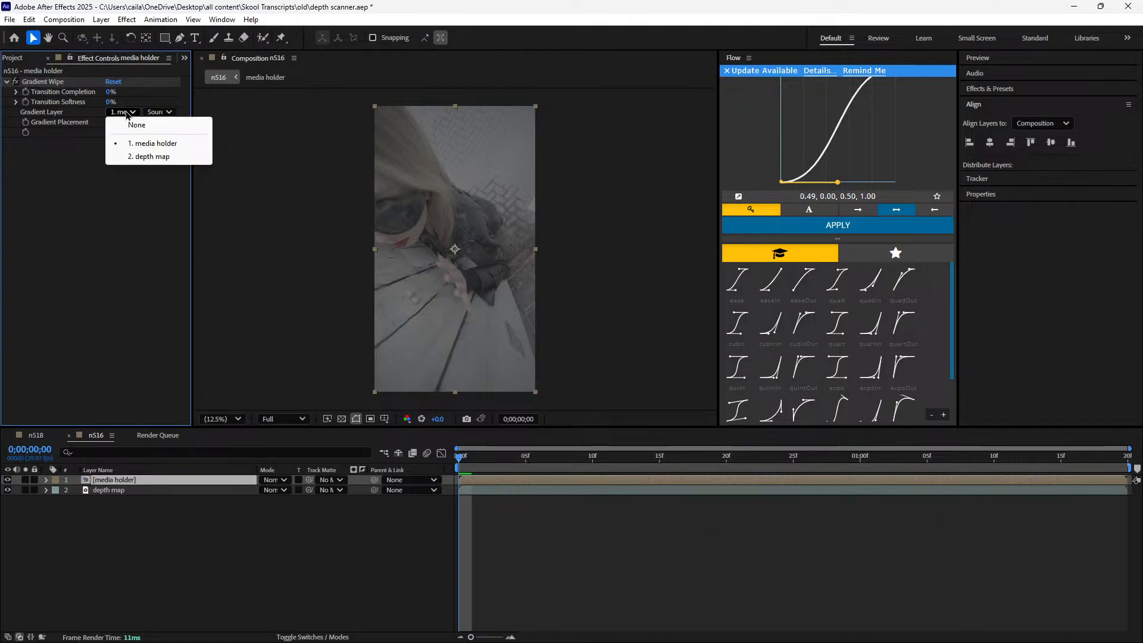
pyautogui.click(139, 156)
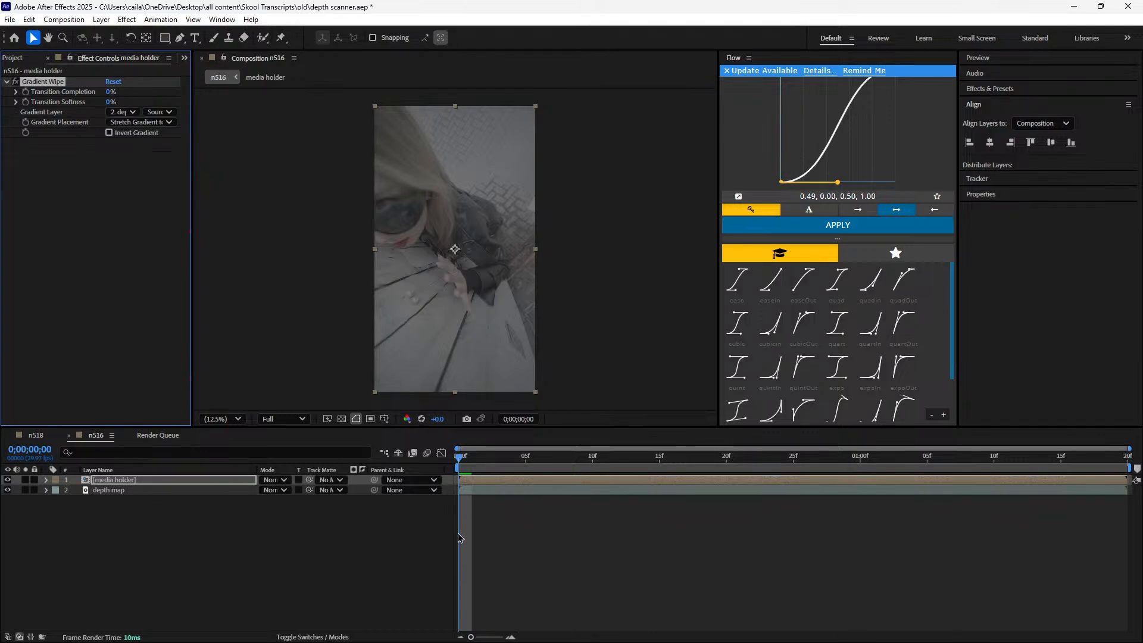
pyautogui.moveTo(112, 95); pyautogui.dragTo(60, 103)
# Hide the media holder layer in n516 to view the depth map, and scrub through the finished wipe in n518
pyautogui.click(8, 480)
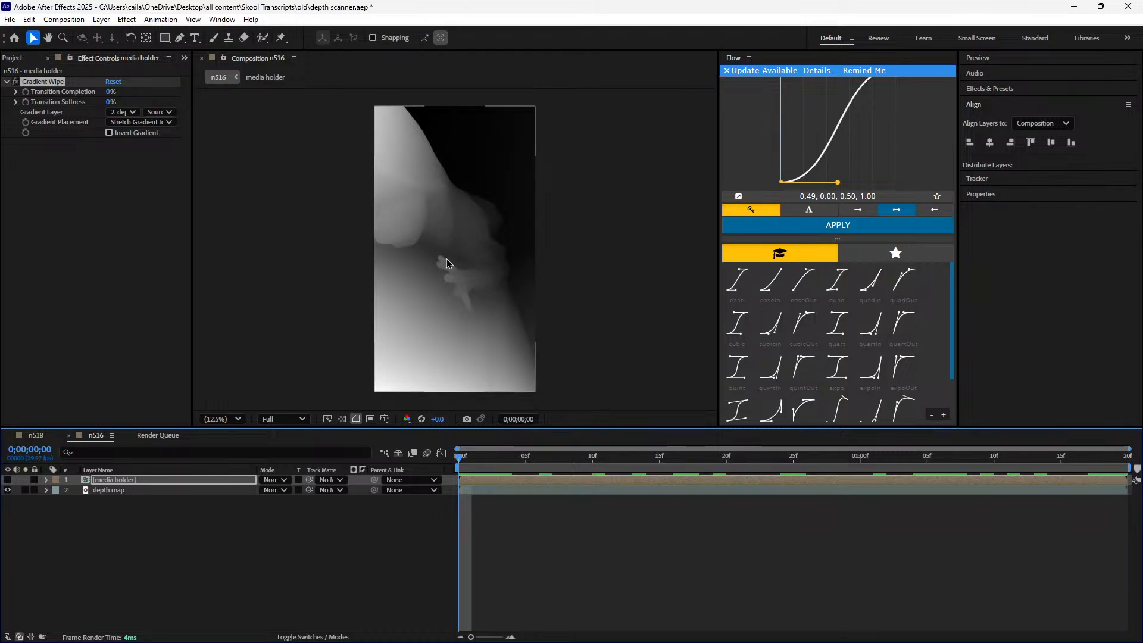
pyautogui.click(36, 435)
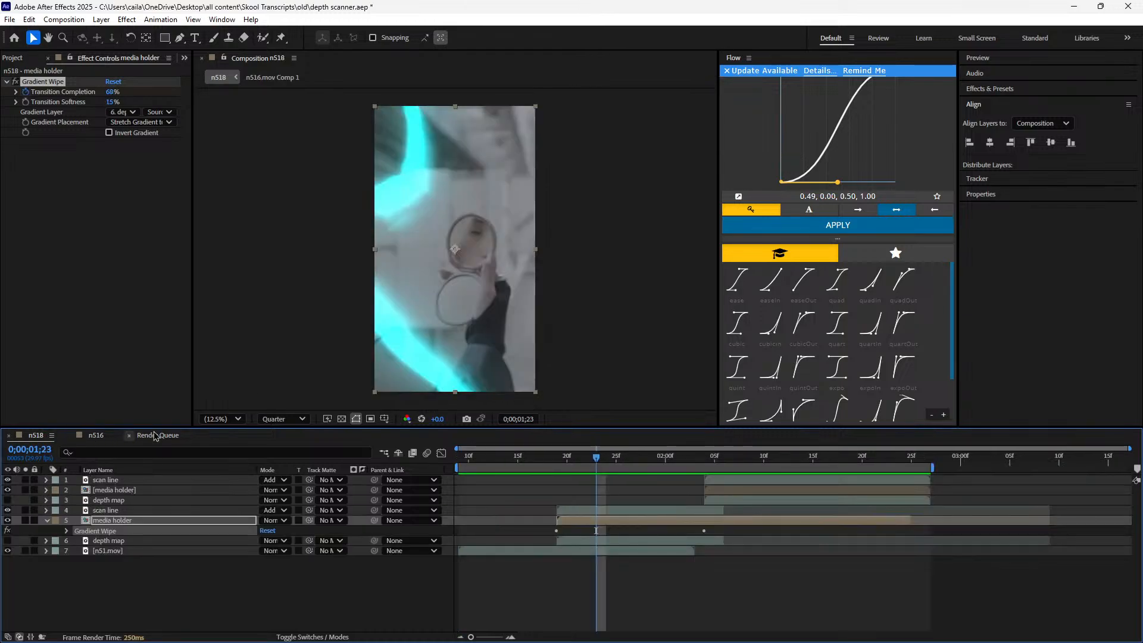
pyautogui.moveTo(603, 461); pyautogui.dragTo(644, 506)
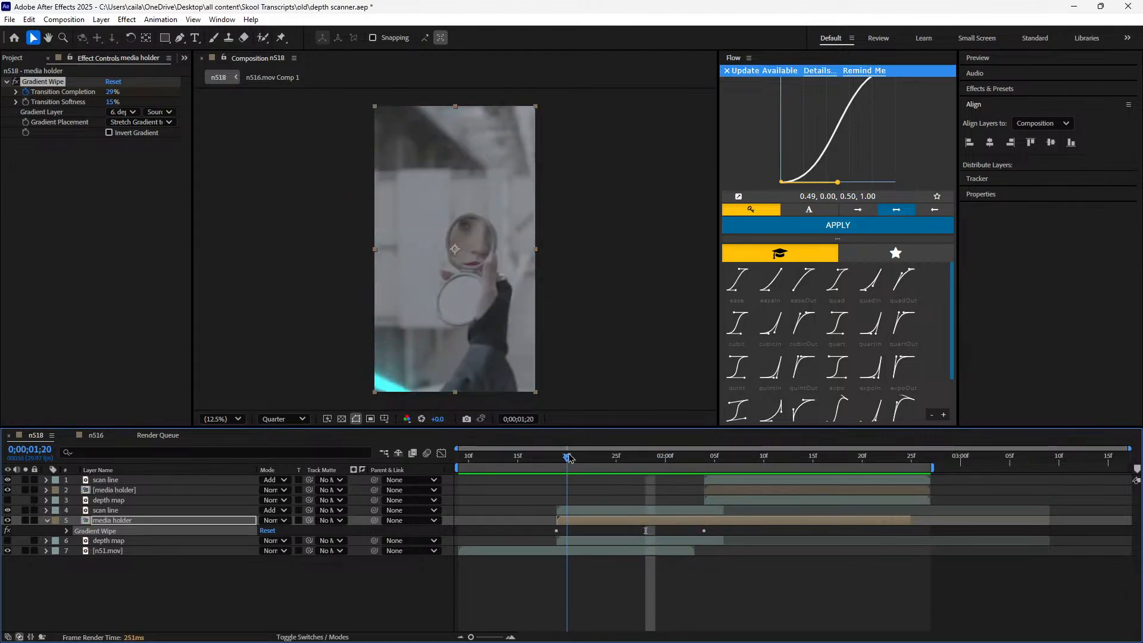
# Set the Gradient Wipe's Transition Softness to 15% on the media holder layer in n516
pyautogui.click(90, 435)
pyautogui.click(110, 102)
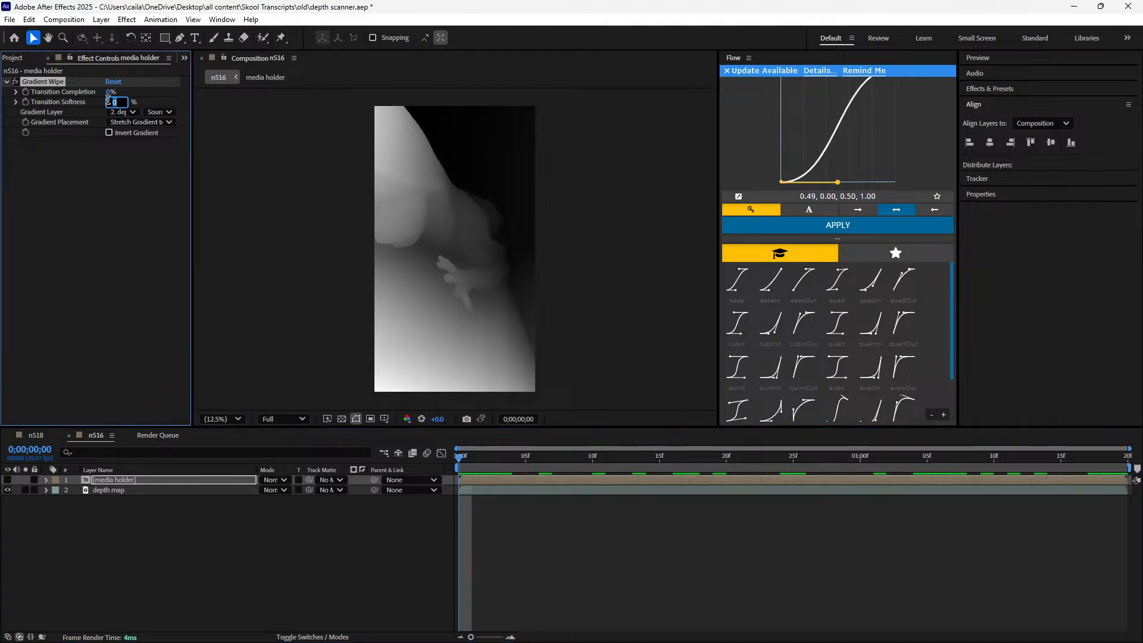
pyautogui.press('Return')
# Compare the Gradient Wipe settings of both media holder layers in n518 with those in n516
pyautogui.click(42, 439)
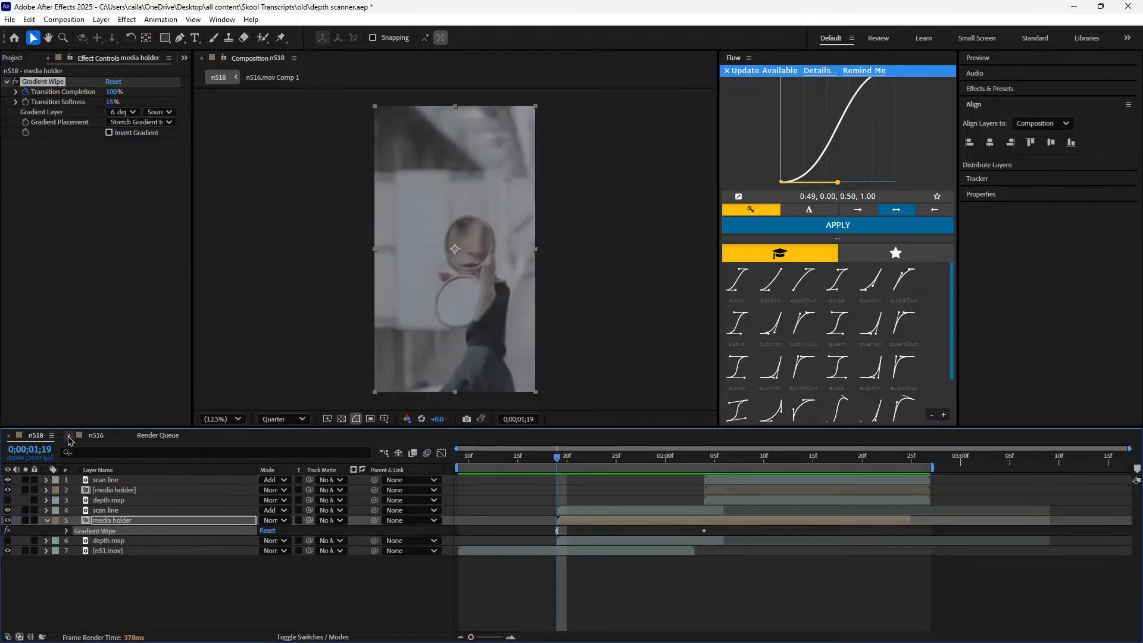
pyautogui.click(99, 438)
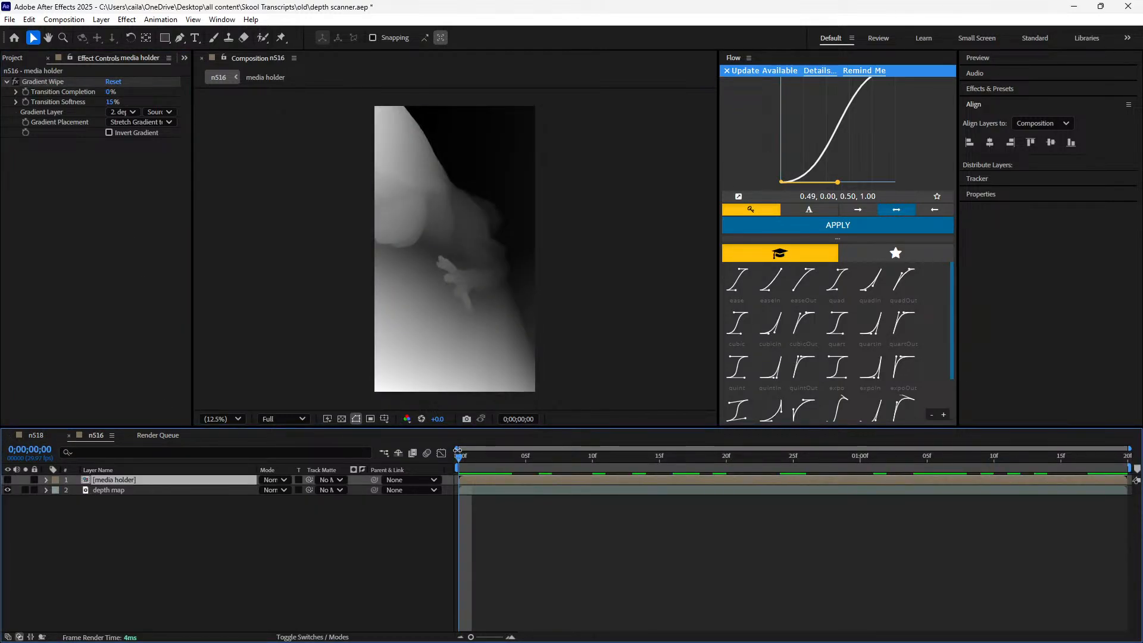
pyautogui.click(44, 438)
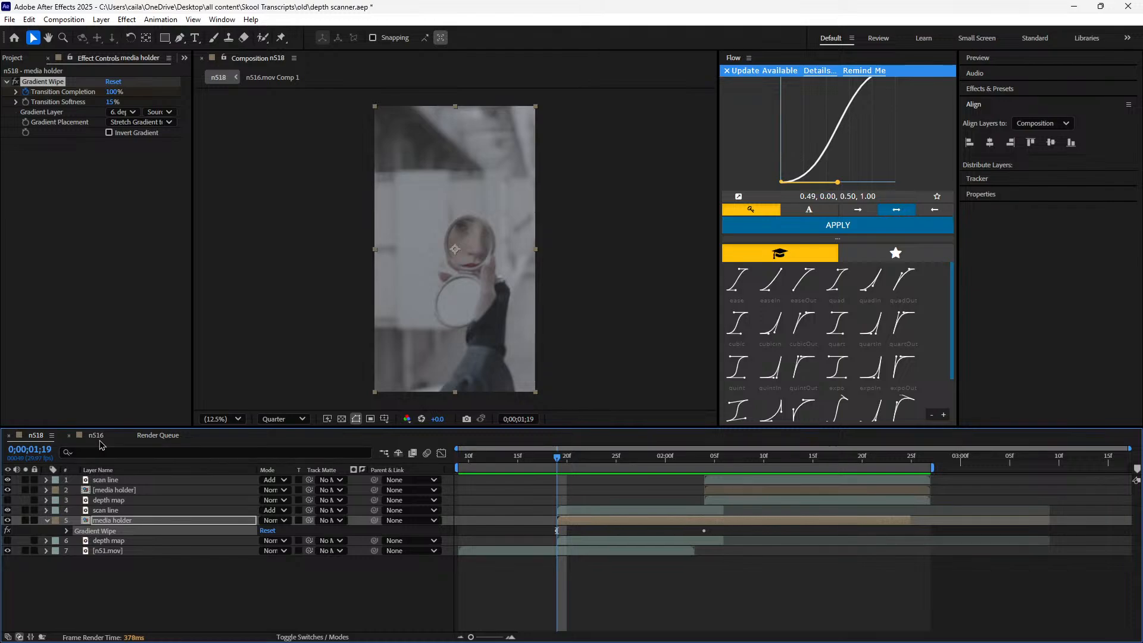
pyautogui.click(738, 495)
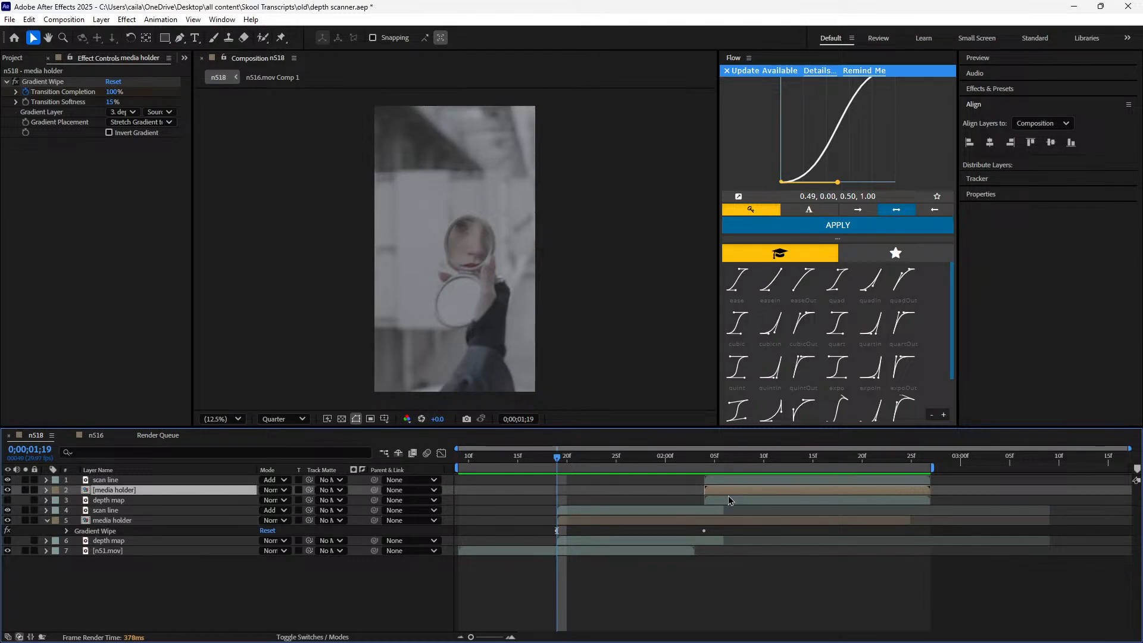
pyautogui.click(573, 522)
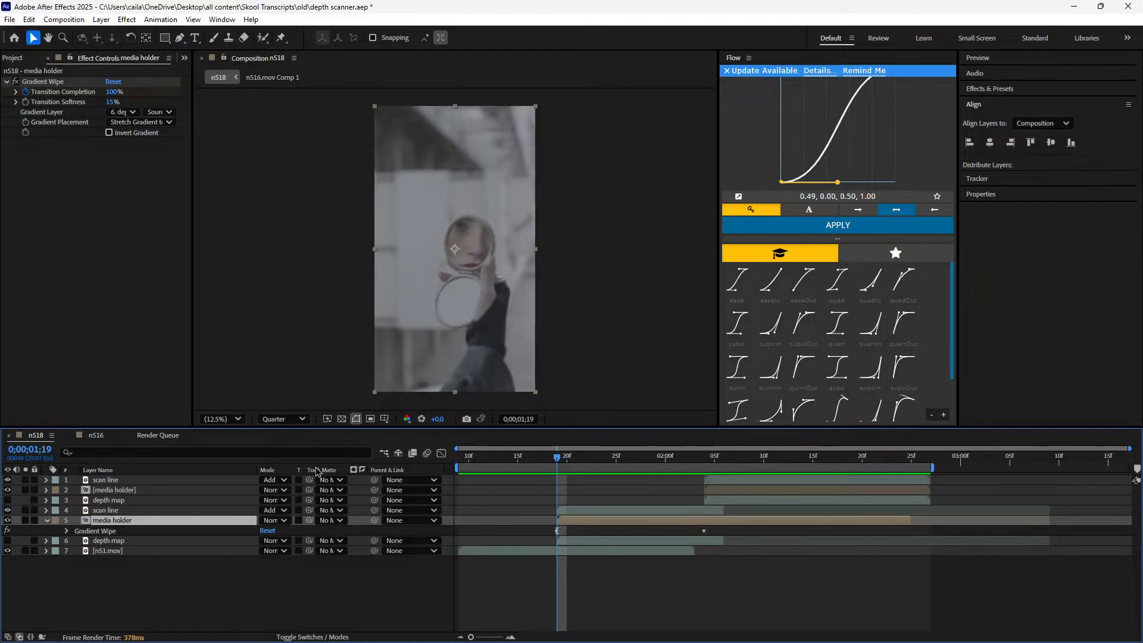
pyautogui.click(96, 435)
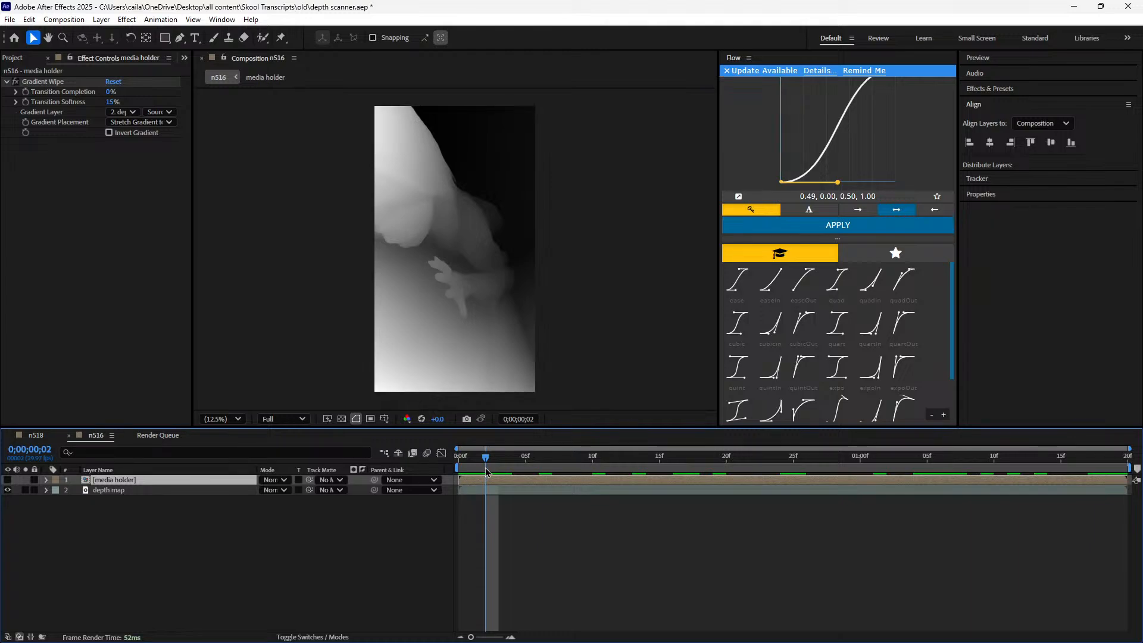
# Keyframe the n516 media holder's Transition Completion at 100% at 0;00;00;00 and select the layer
pyautogui.click(461, 456)
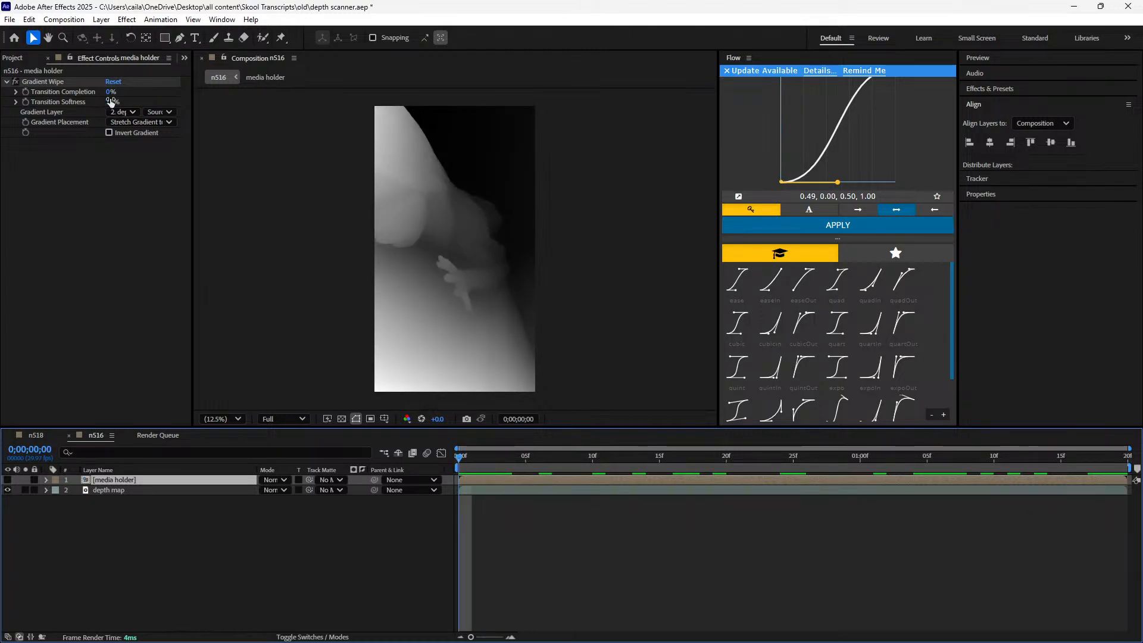
pyautogui.moveTo(110, 93); pyautogui.dragTo(256, 107)
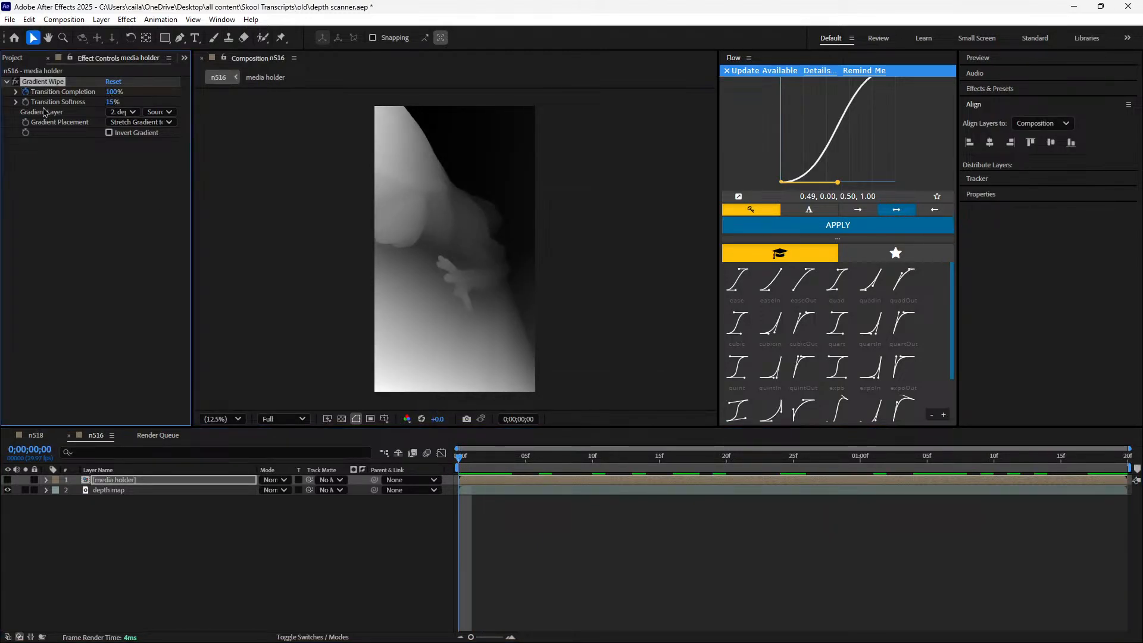
pyautogui.click(490, 481)
# Open X-Mouse Button Control and assign the simulated key ' to Mouse Button 4
pyautogui.click(116, 631)
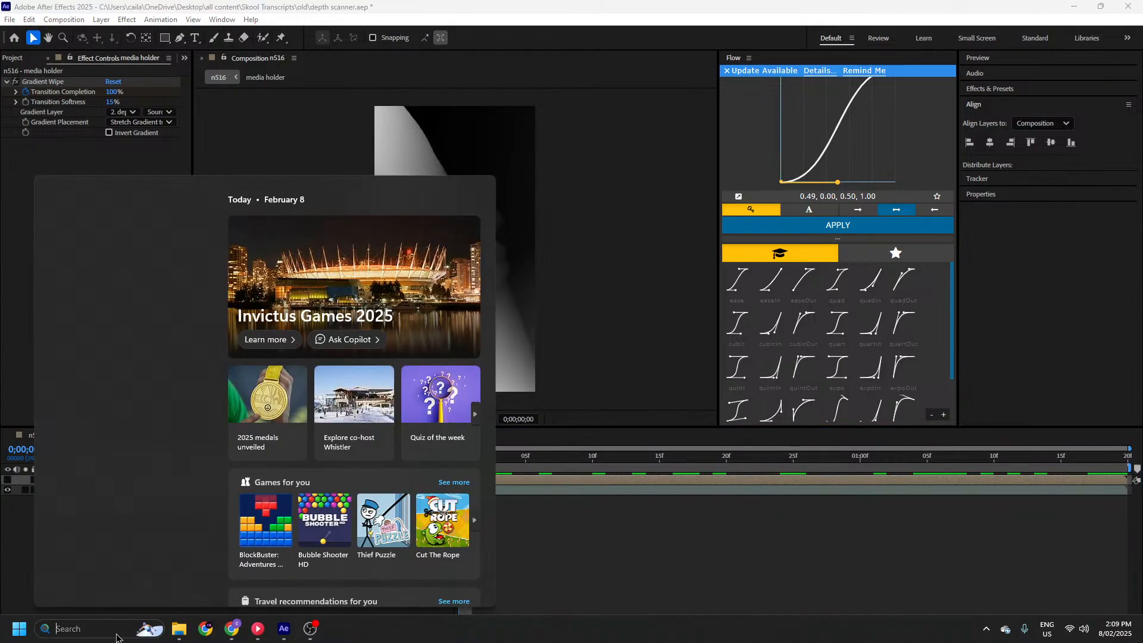
pyautogui.write('x')
pyautogui.press('Return')
pyautogui.click(664, 265)
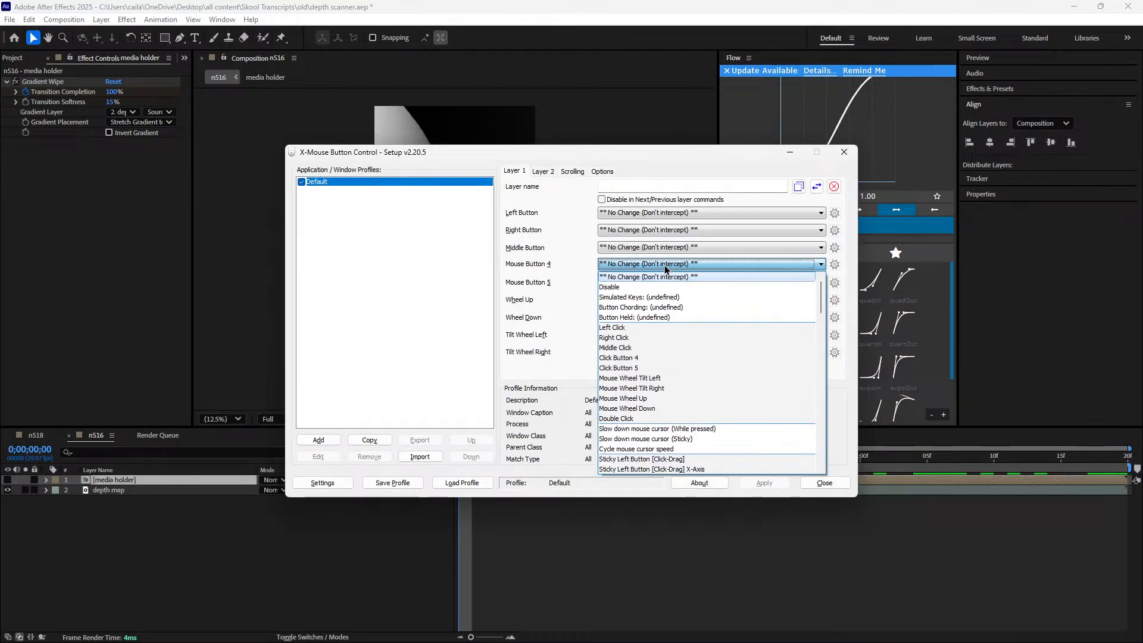
pyautogui.click(683, 297)
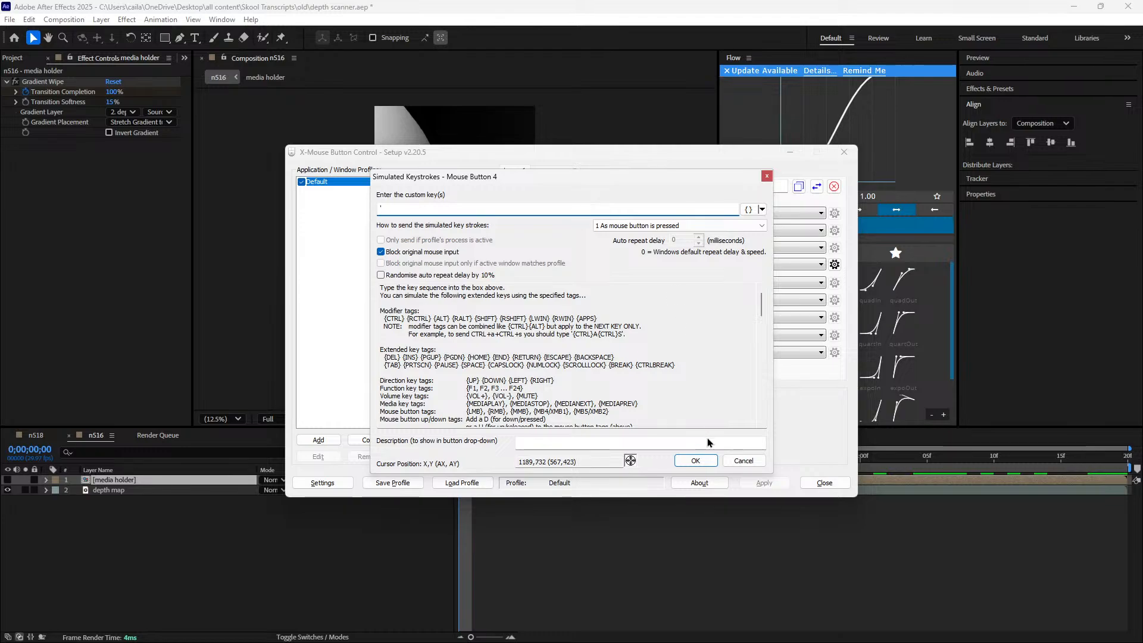
pyautogui.click(696, 460)
# Assign the simulated key u to Mouse Button 5, apply the mouse profile, and close X-Mouse Button Control
pyautogui.click(692, 283)
pyautogui.click(666, 306)
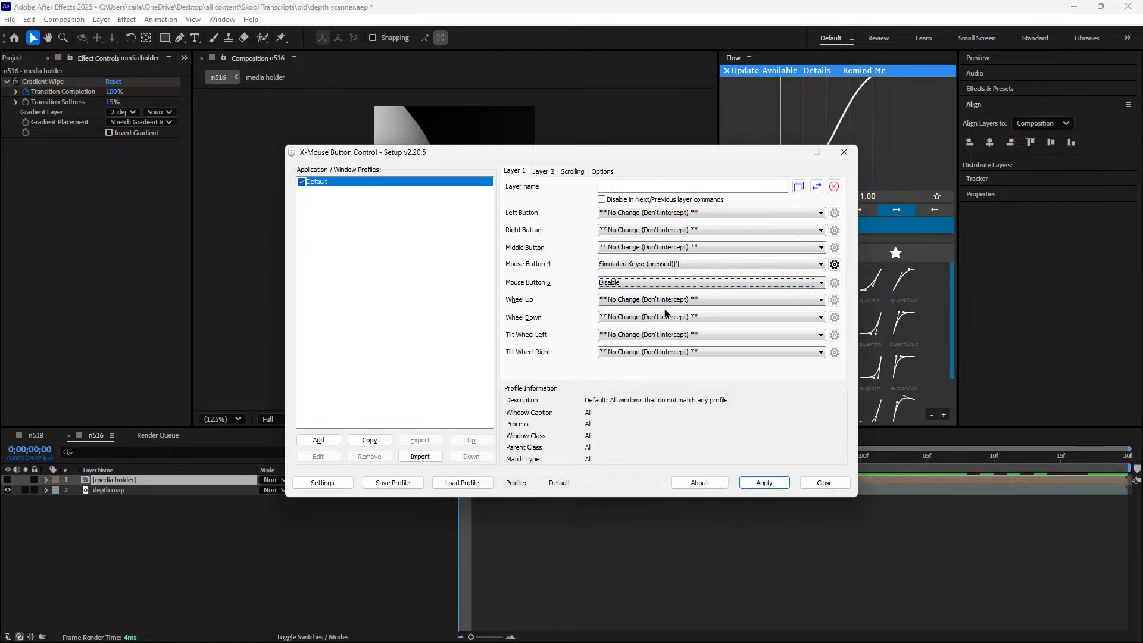
pyautogui.click(666, 284)
pyautogui.click(657, 306)
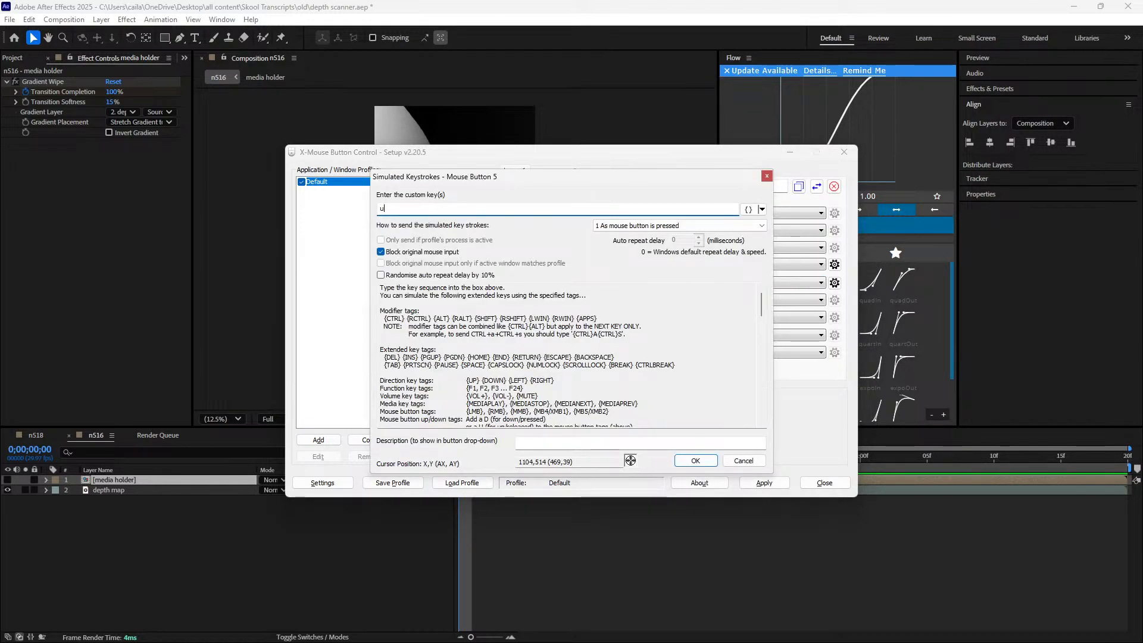
pyautogui.click(695, 460)
pyautogui.click(762, 483)
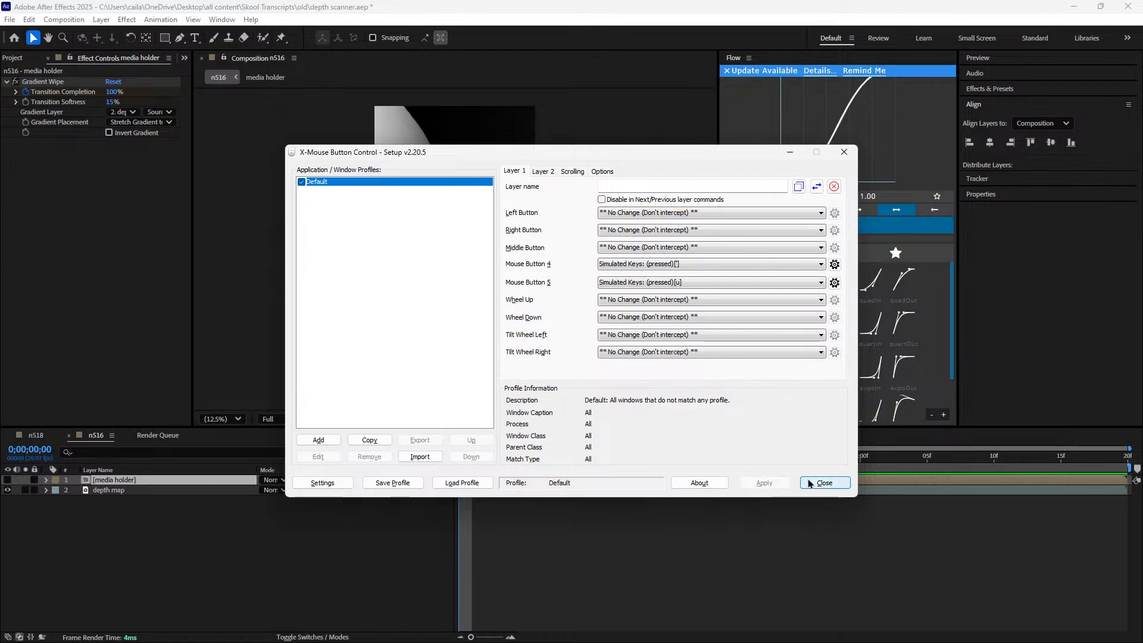
pyautogui.click(823, 482)
# Reveal the media holder's keyframes in n516 and set Transition Completion to 0% at 0;00;01;19
pyautogui.press('u')
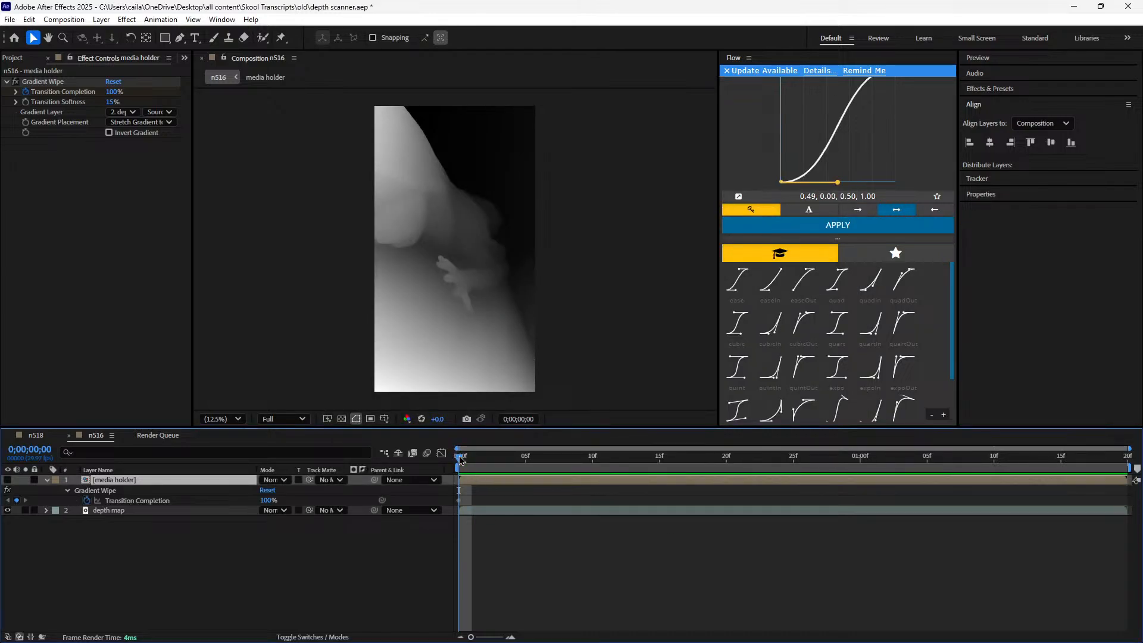
pyautogui.moveTo(461, 458); pyautogui.dragTo(1114, 462)
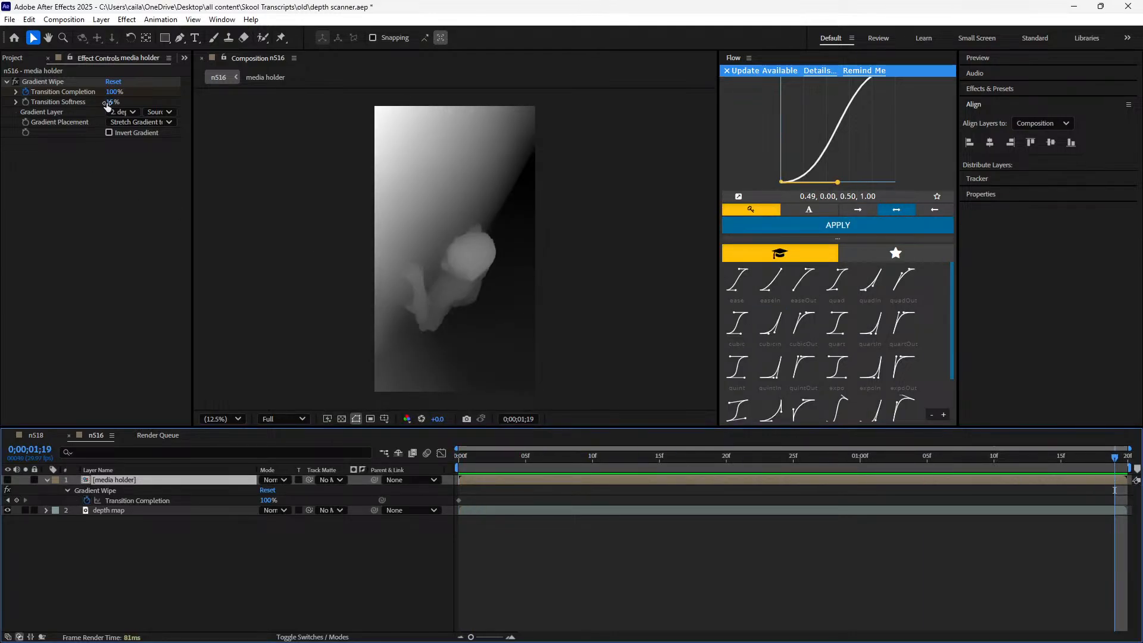
pyautogui.moveTo(112, 92); pyautogui.dragTo(2, 132)
pyautogui.click(35, 537)
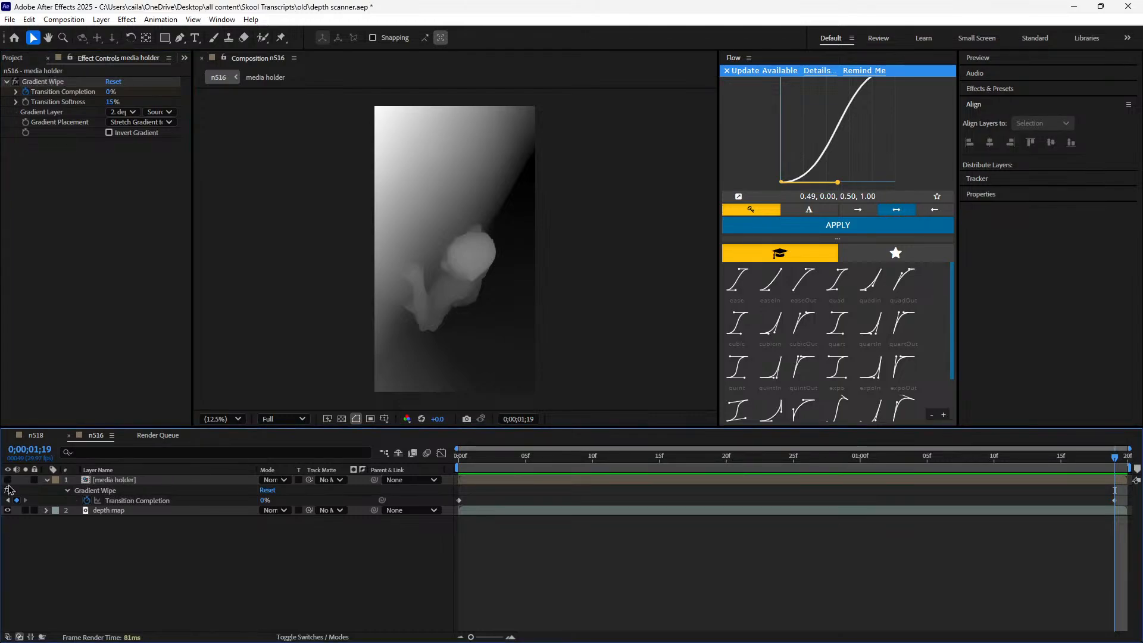
# Show the media holder layer, hide the depth map layer, and preview the animated wipe in n516
pyautogui.click(8, 480)
pyautogui.press('space')
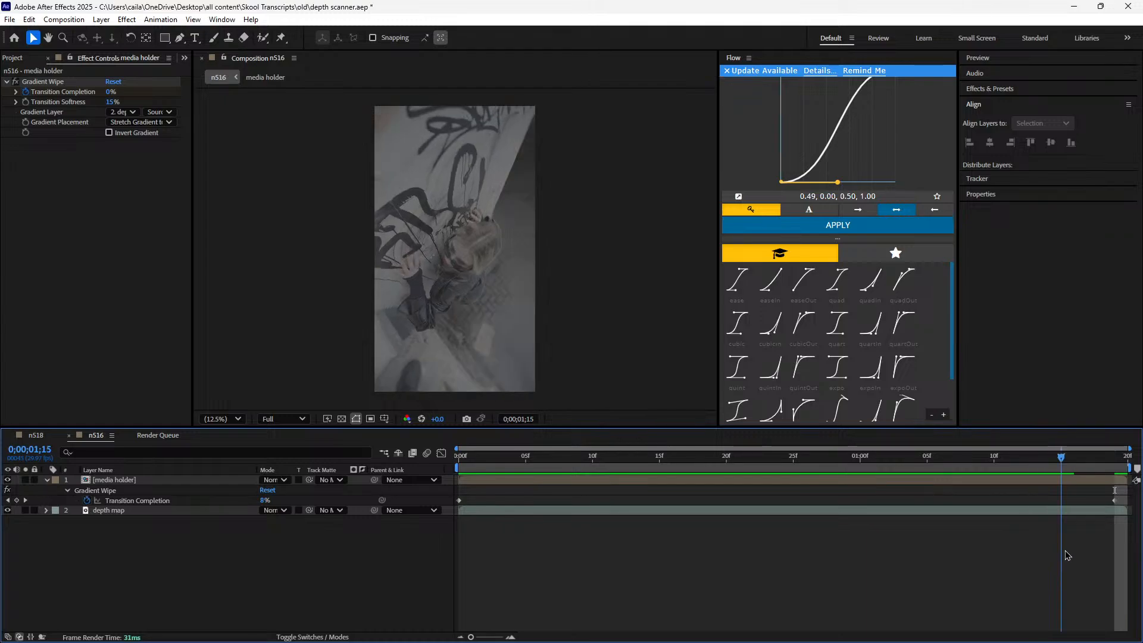
pyautogui.moveTo(1114, 549); pyautogui.dragTo(76, 518)
pyautogui.click(8, 511)
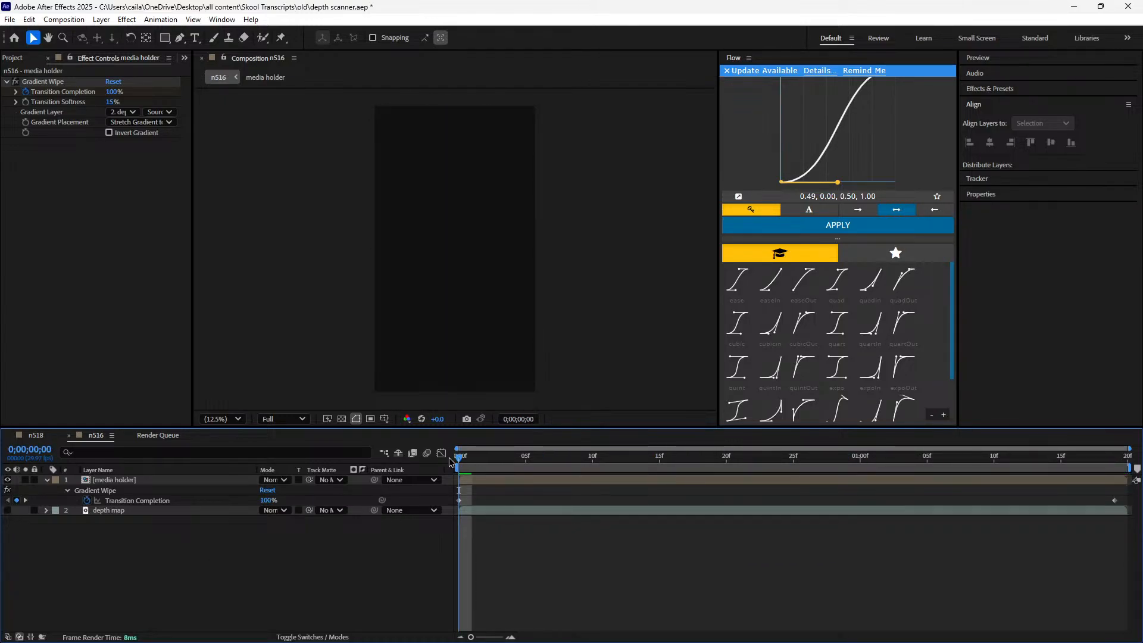
pyautogui.click(48, 481)
pyautogui.moveTo(481, 465); pyautogui.dragTo(296, 559)
# Reveal the lower media holder's Transition Completion keyframes in n518 and scrub through its wipe to 0;00;01;23
pyautogui.click(45, 438)
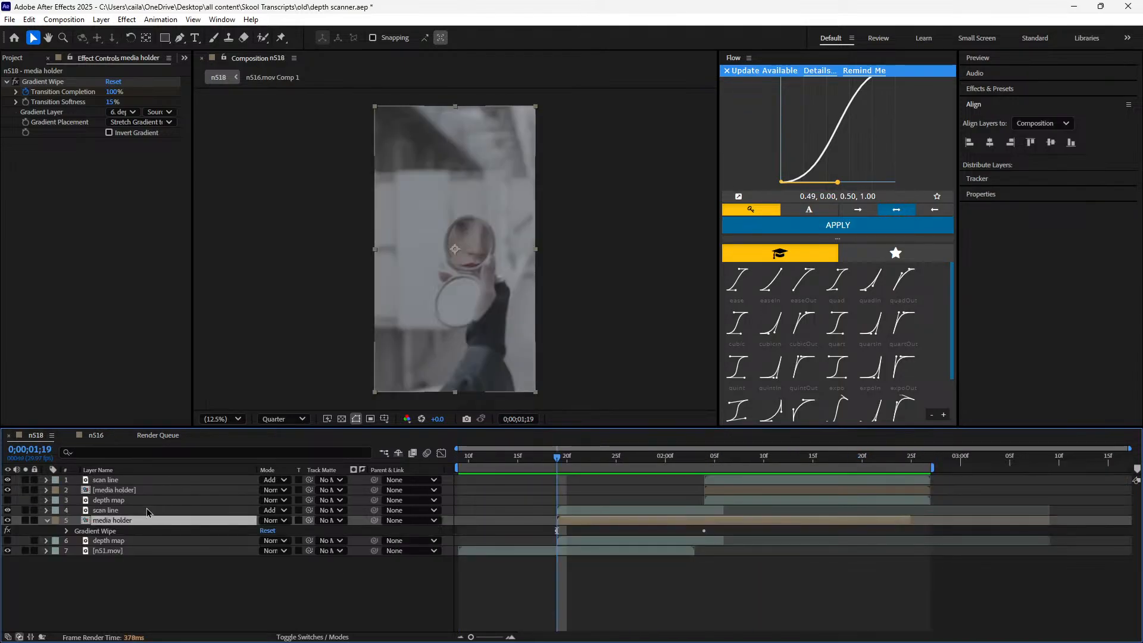
pyautogui.press('u')
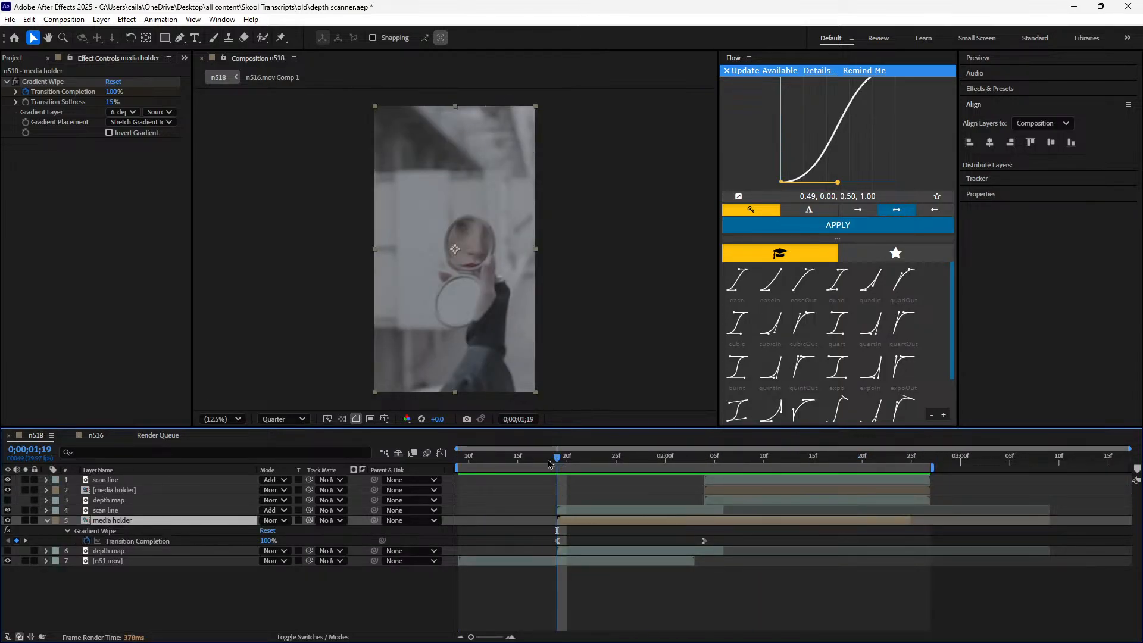
pyautogui.moveTo(548, 463); pyautogui.dragTo(597, 493)
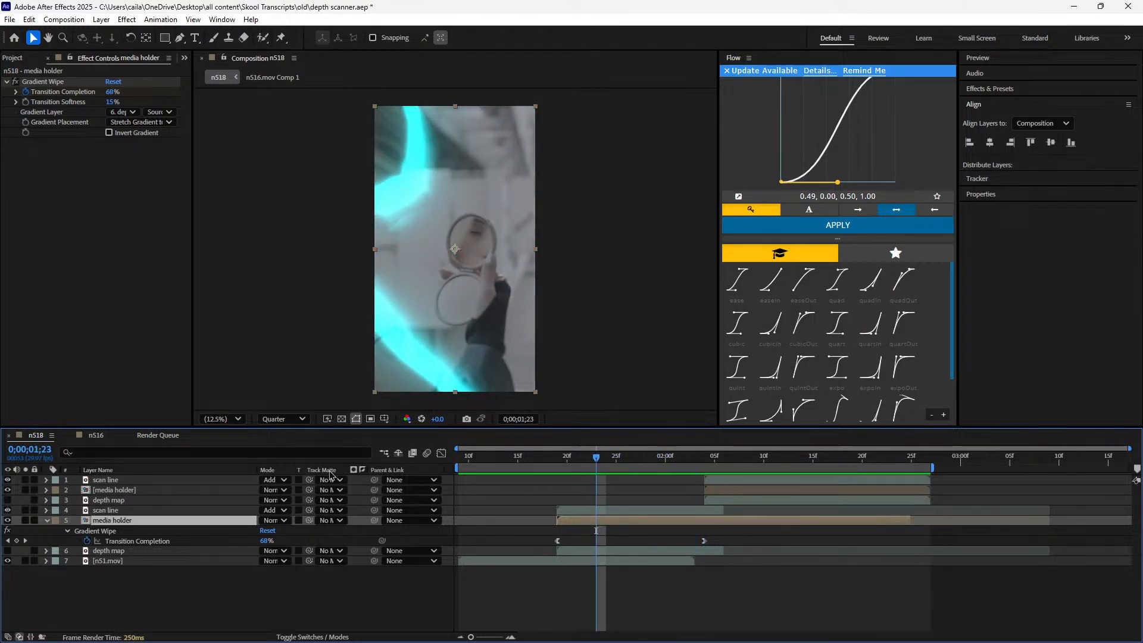
# Move the ending Transition Completion keyframe of n516's media holder to 0;00;00;16 and check the frame there
pyautogui.click(100, 437)
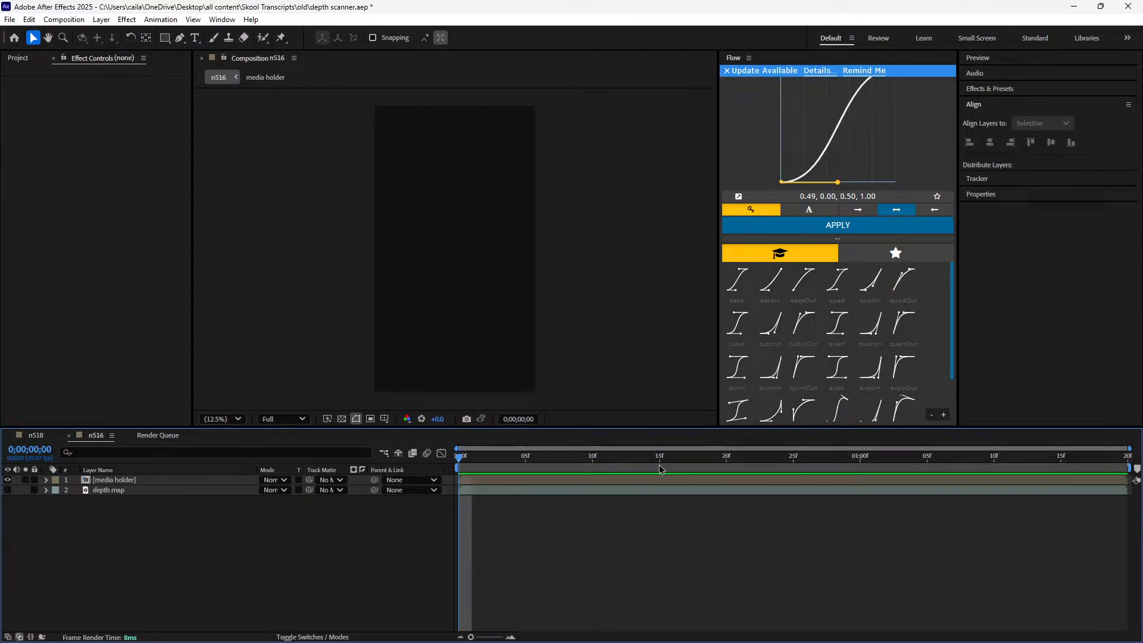
pyautogui.click(619, 474)
pyautogui.click(619, 483)
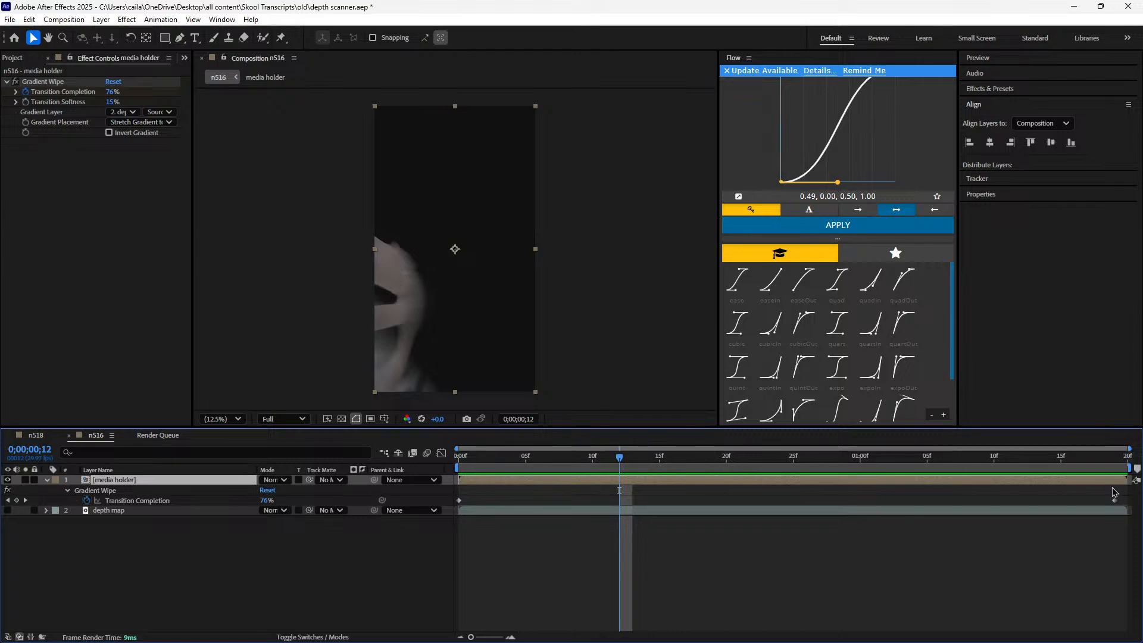
pyautogui.moveTo(1114, 499); pyautogui.dragTo(671, 530)
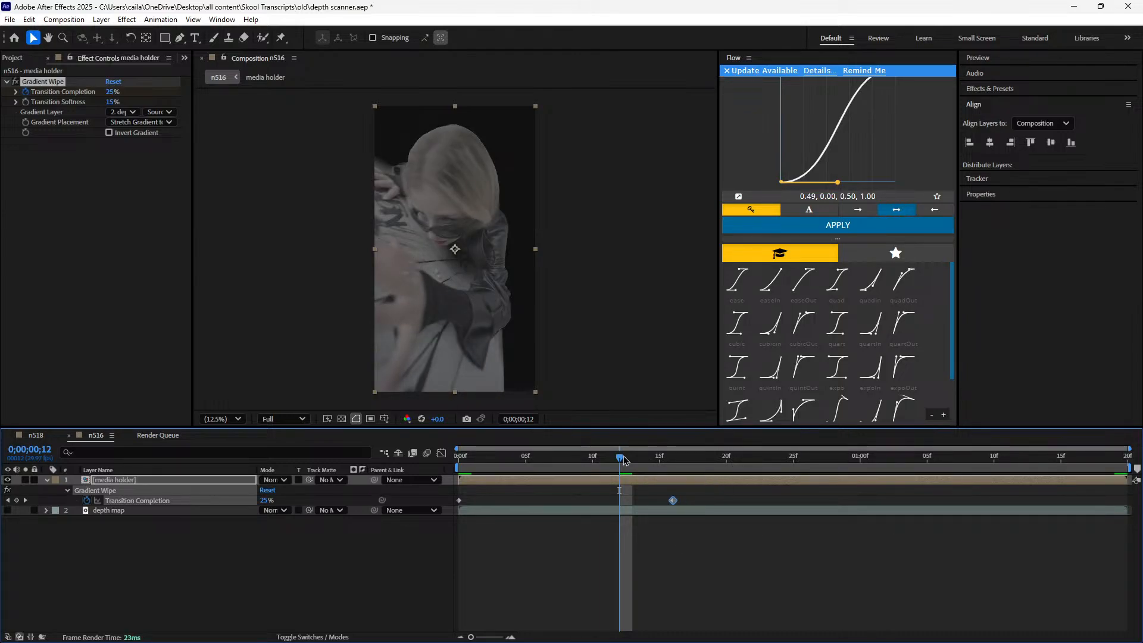
pyautogui.moveTo(623, 460); pyautogui.dragTo(673, 459)
pyautogui.click(667, 503)
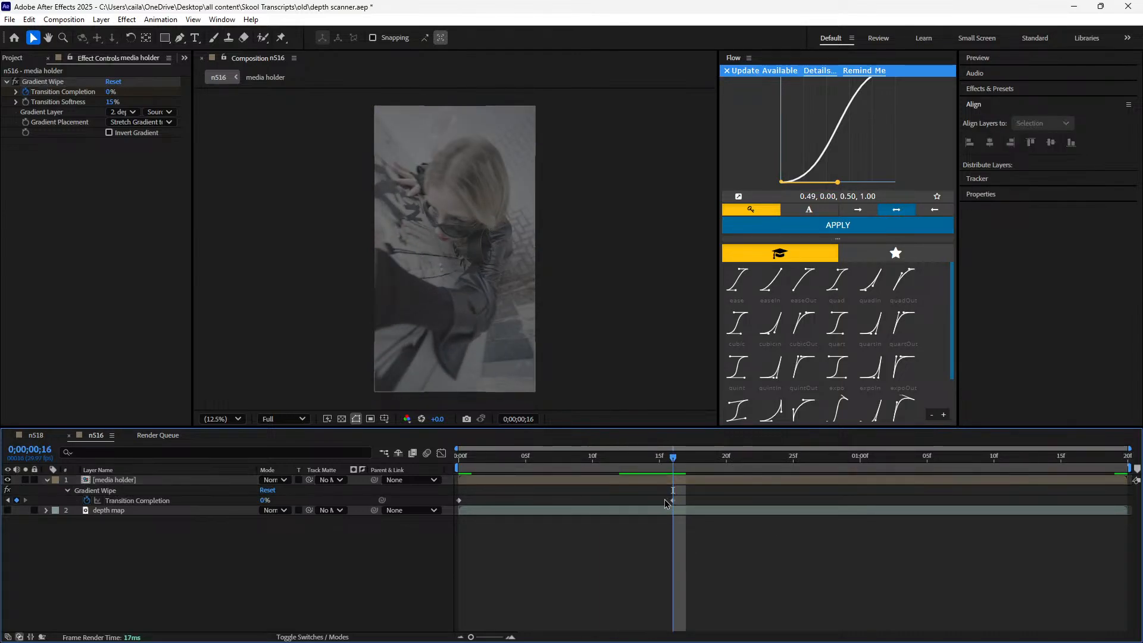
# Try the ending Transition Completion keyframe one frame earlier at 0;00;00;15, and return it to 0;00;00;16
pyautogui.moveTo(674, 501); pyautogui.dragTo(660, 501)
pyautogui.moveTo(673, 458); pyautogui.dragTo(670, 516)
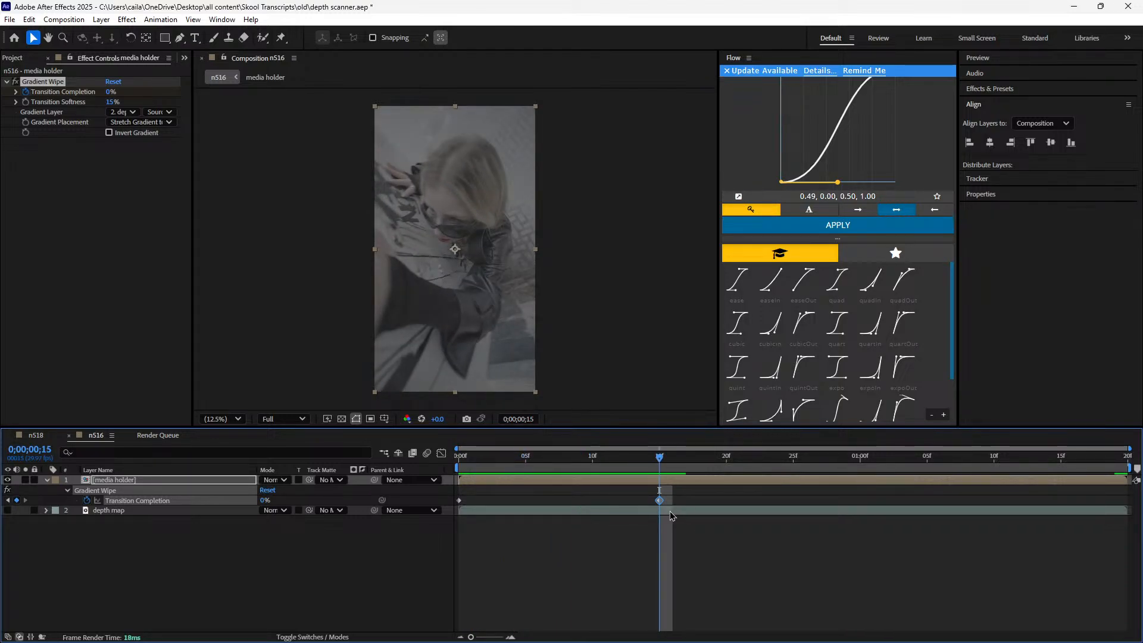
pyautogui.moveTo(659, 500); pyautogui.dragTo(671, 500)
pyautogui.moveTo(659, 457); pyautogui.dragTo(676, 510)
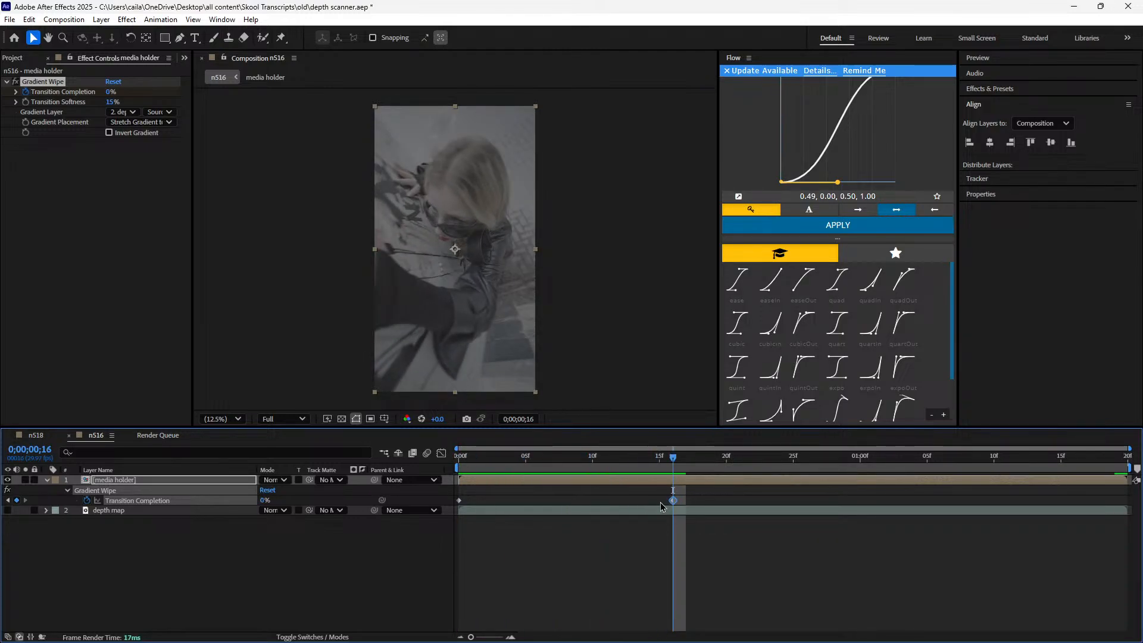
# Try Easy Ease Out on the ending Transition Completion keyframe at 0;00;00;16
pyautogui.rightClick(673, 500)
pyautogui.moveTo(693, 493)
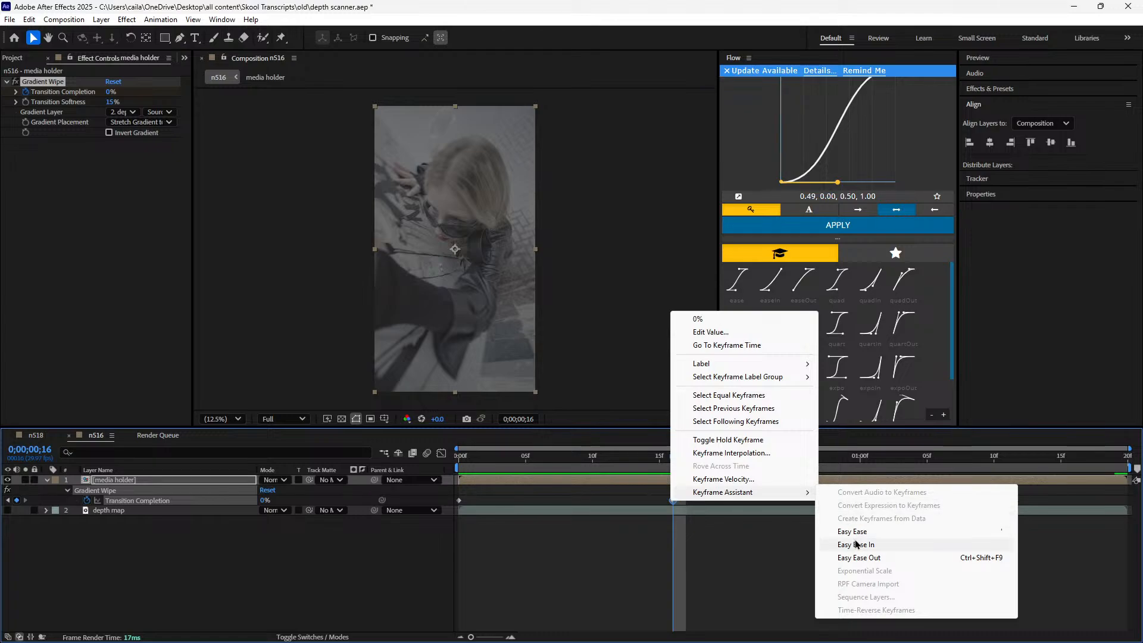
pyautogui.click(858, 558)
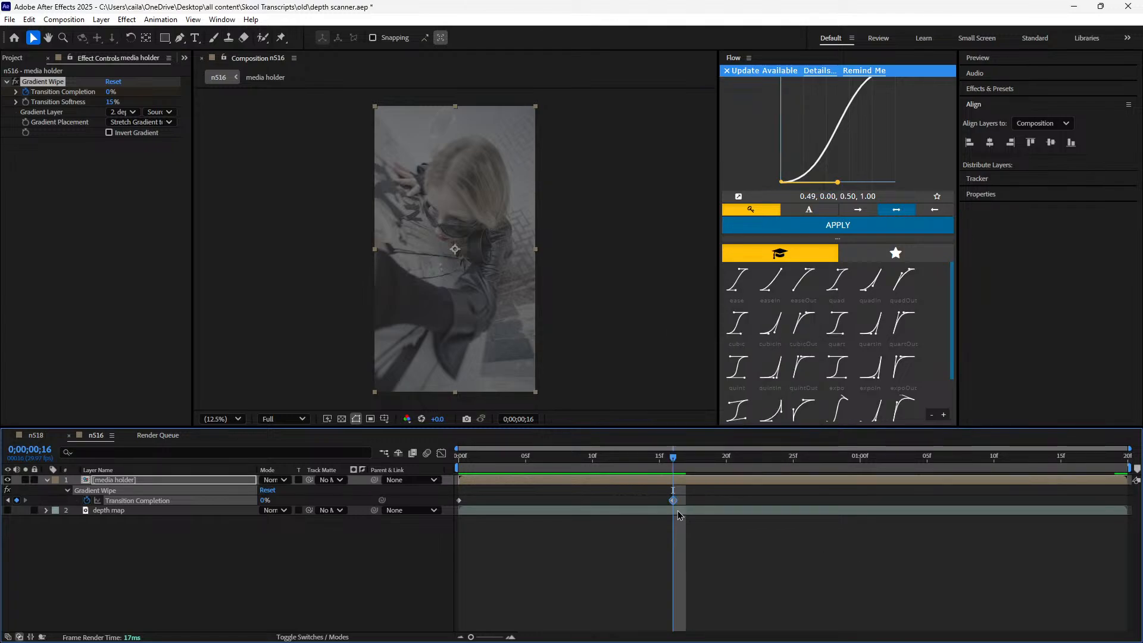
pyautogui.rightClick(674, 501)
pyautogui.click(698, 499)
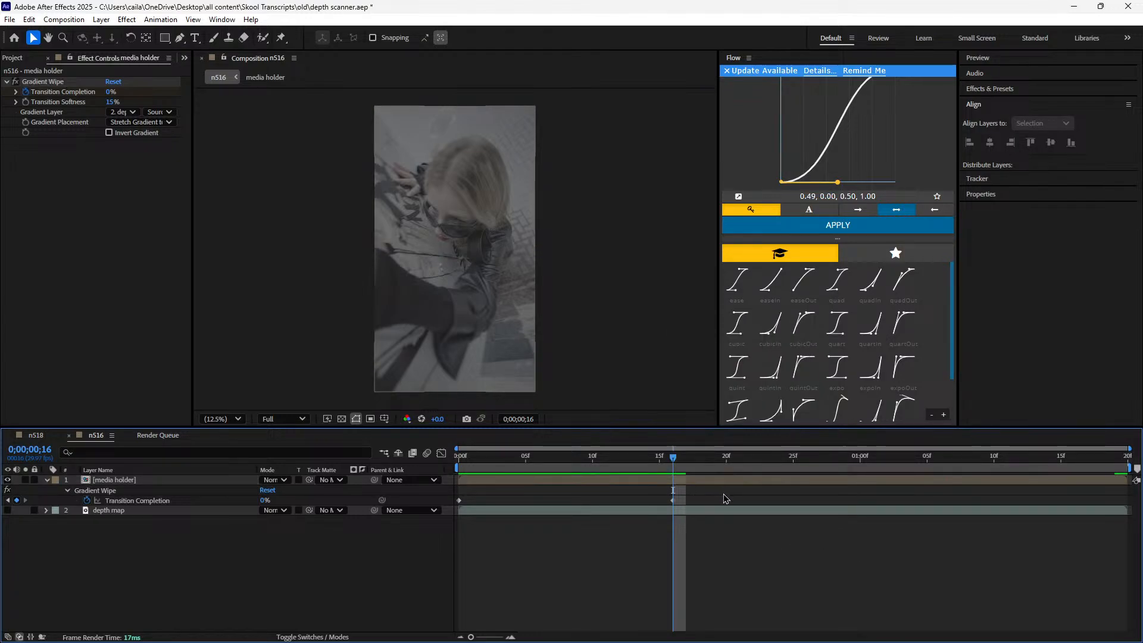
# Try Easy Ease on both Transition Completion keyframes of the media holder layer
pyautogui.moveTo(725, 496); pyautogui.dragTo(420, 534)
pyautogui.press('F9')
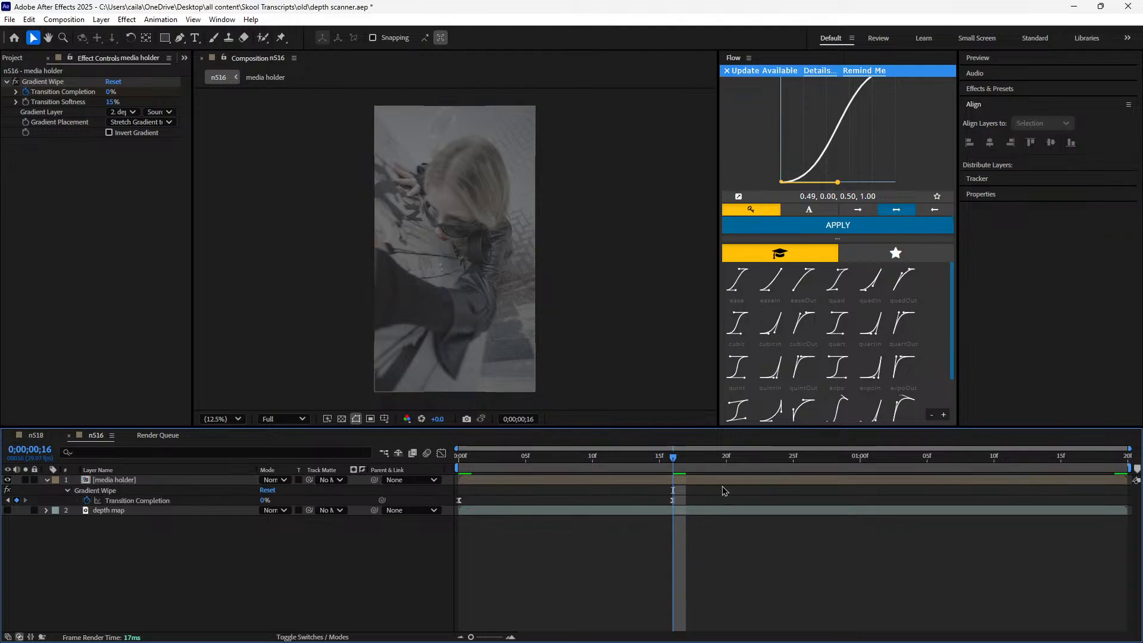
pyautogui.click(673, 501)
pyautogui.click(470, 521)
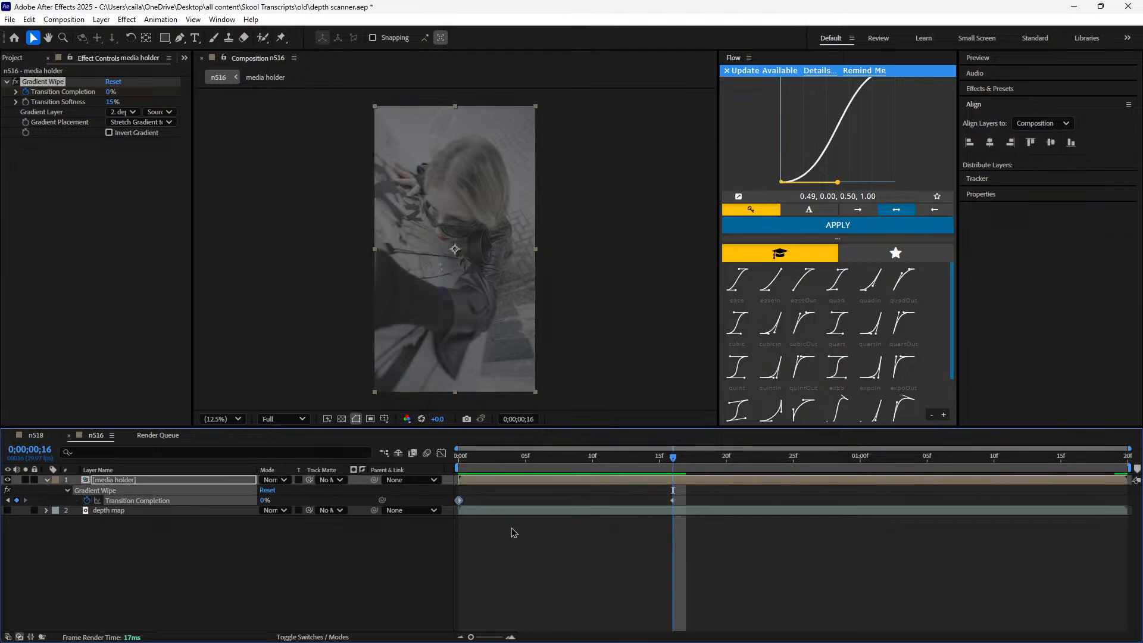
# Apply Easy Ease In to the ending Transition Completion keyframe of the media holder layer at 0;00;00;16
pyautogui.rightClick(673, 501)
pyautogui.moveTo(709, 490)
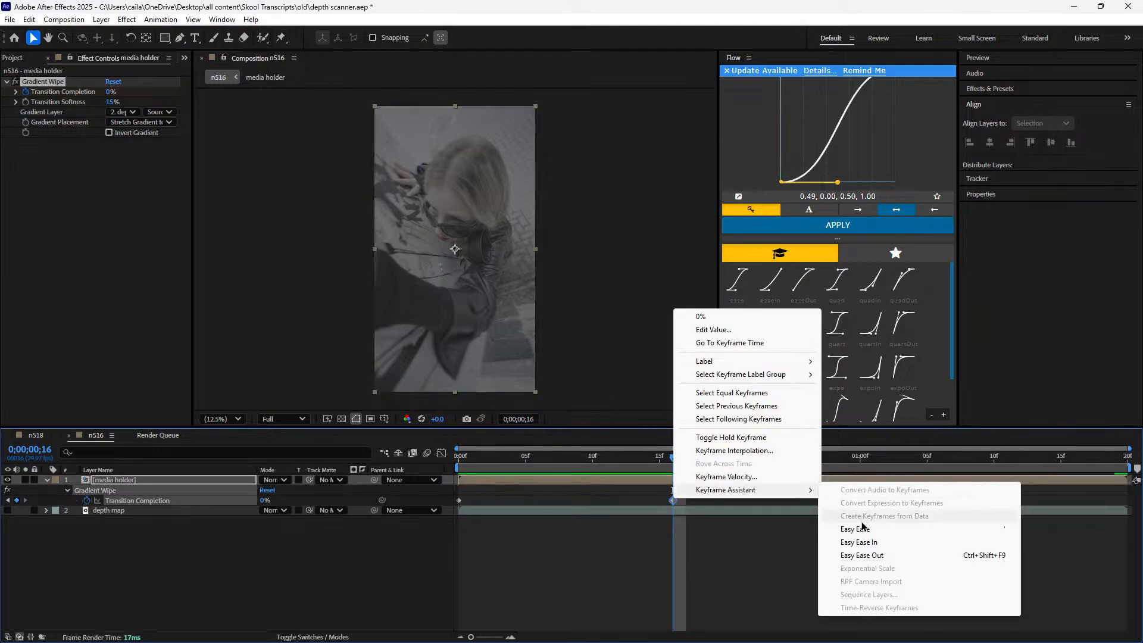
pyautogui.click(559, 511)
pyautogui.click(674, 501)
pyautogui.rightClick(674, 500)
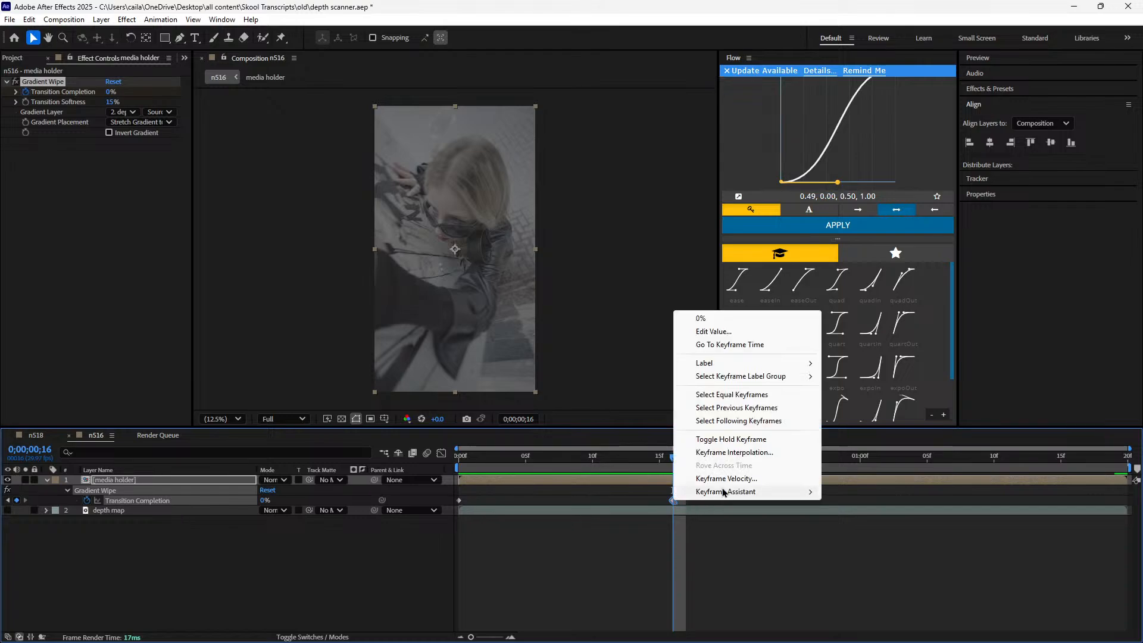
pyautogui.click(713, 542)
pyautogui.click(673, 501)
pyautogui.rightClick(674, 501)
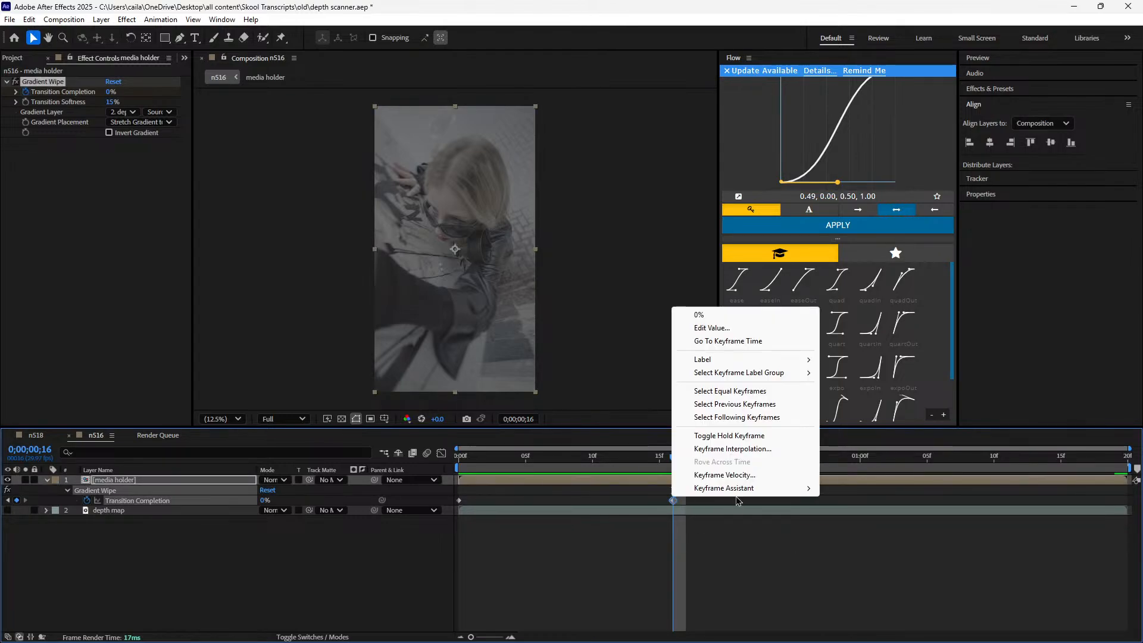
pyautogui.click(656, 545)
# Apply Easy Ease Out to the starting Transition Completion keyframe of the media holder layer at 0;00;00;00
pyautogui.rightClick(459, 500)
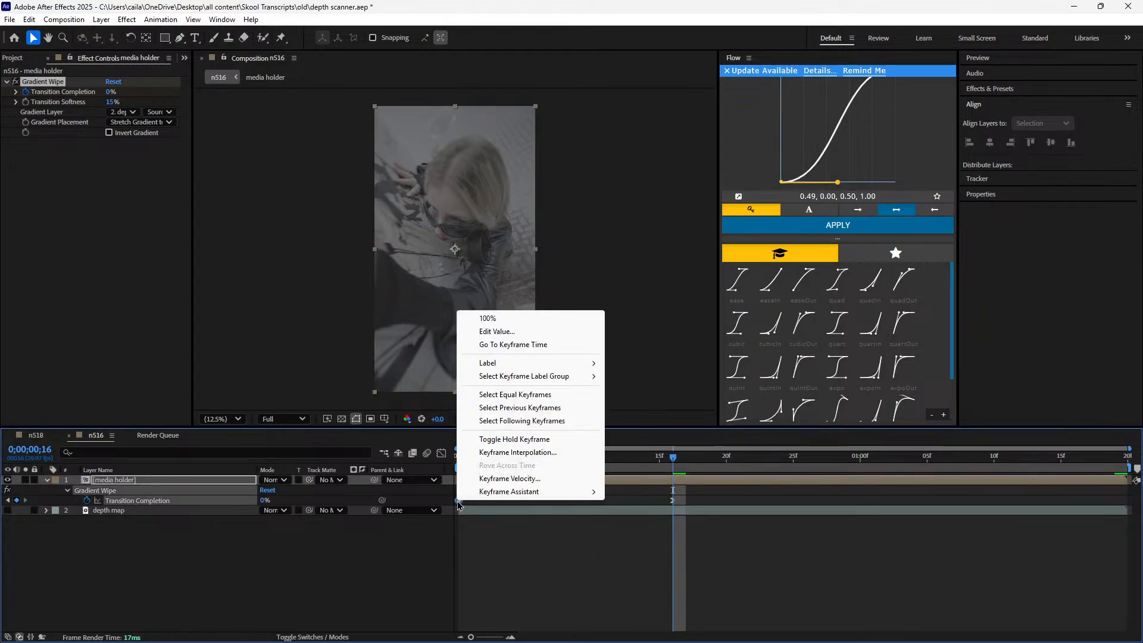
pyautogui.moveTo(493, 494)
pyautogui.click(657, 546)
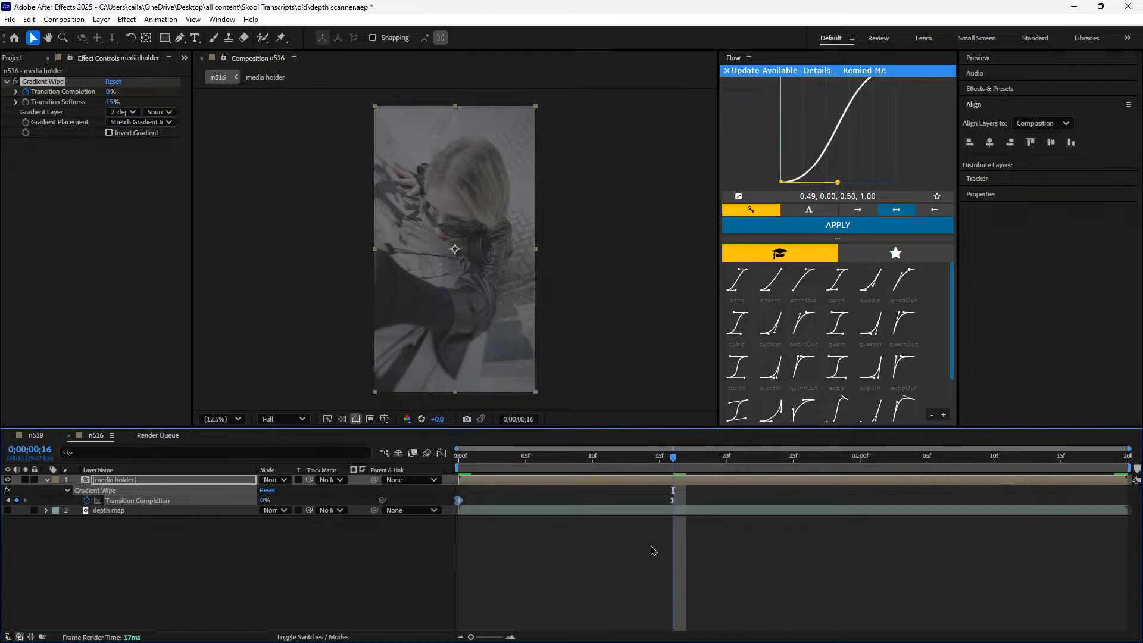
pyautogui.rightClick(459, 500)
pyautogui.moveTo(501, 489)
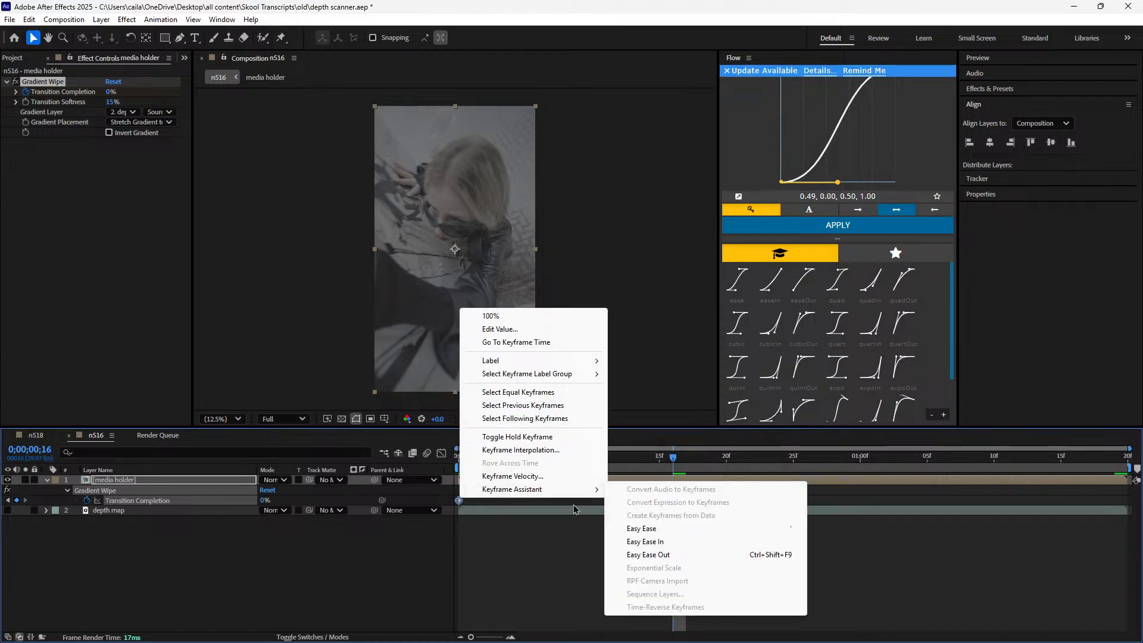
pyautogui.click(645, 554)
# Preview the eased wipe in n516 and scrub through its opening frames to 0;00;00;05
pyautogui.press('space')
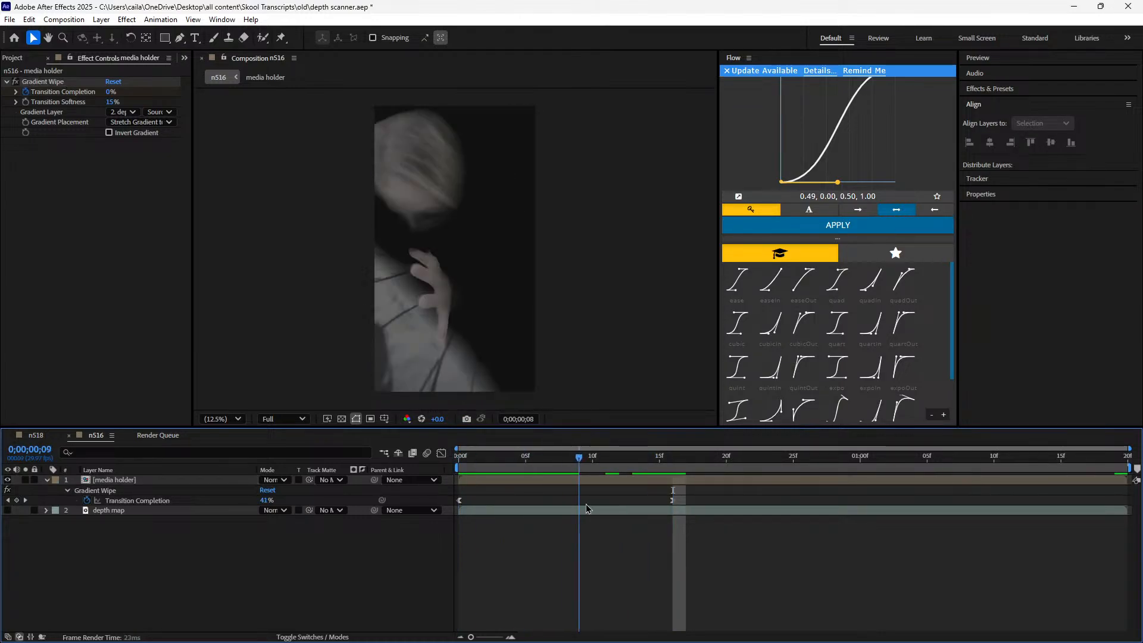
pyautogui.click(47, 436)
pyautogui.click(98, 441)
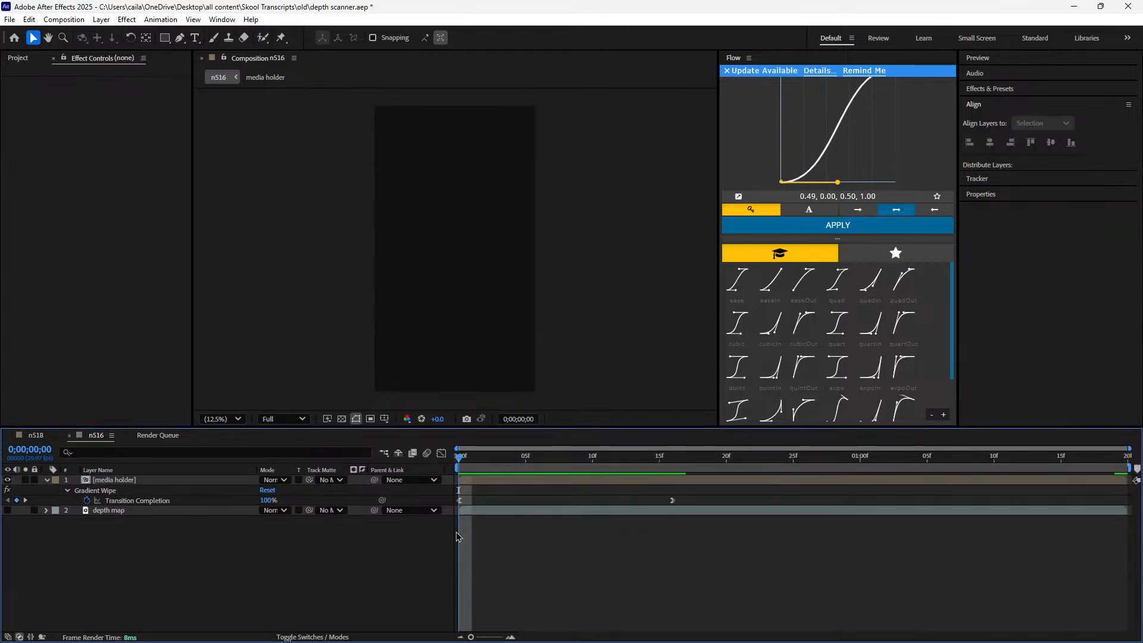
pyautogui.scroll(3, 469, 505)
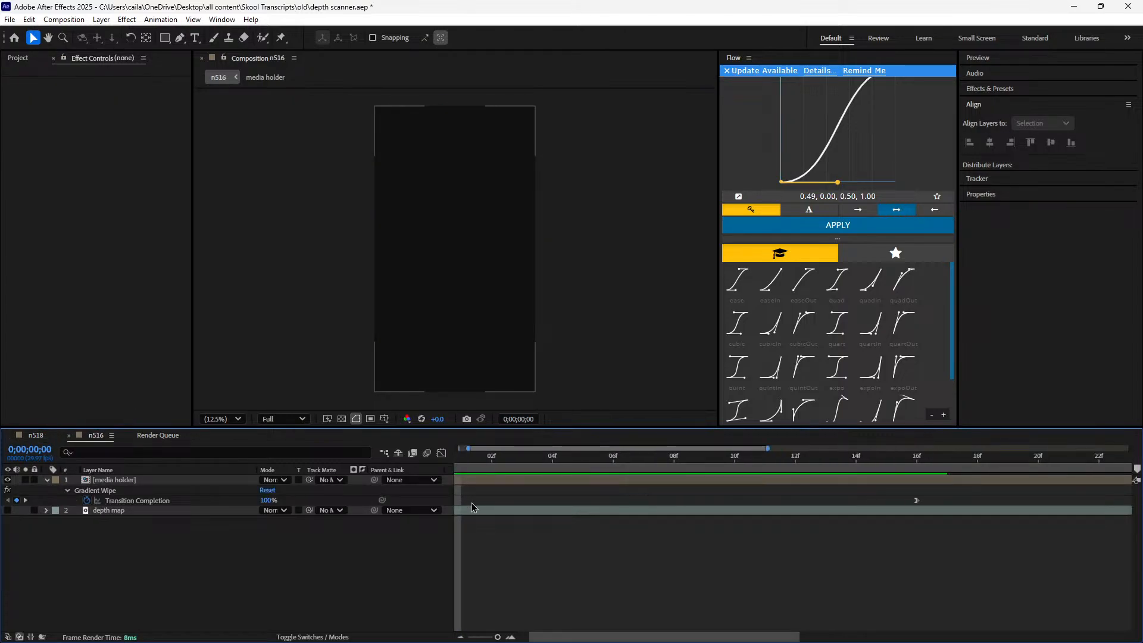
pyautogui.moveTo(499, 449); pyautogui.dragTo(404, 523)
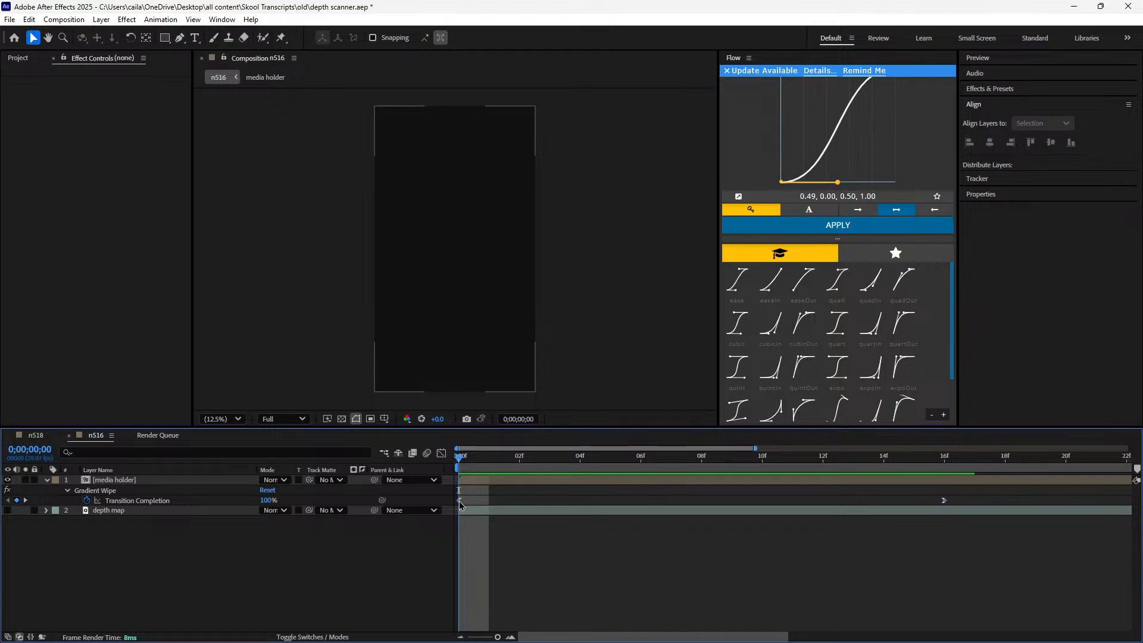
pyautogui.moveTo(460, 460); pyautogui.dragTo(621, 490)
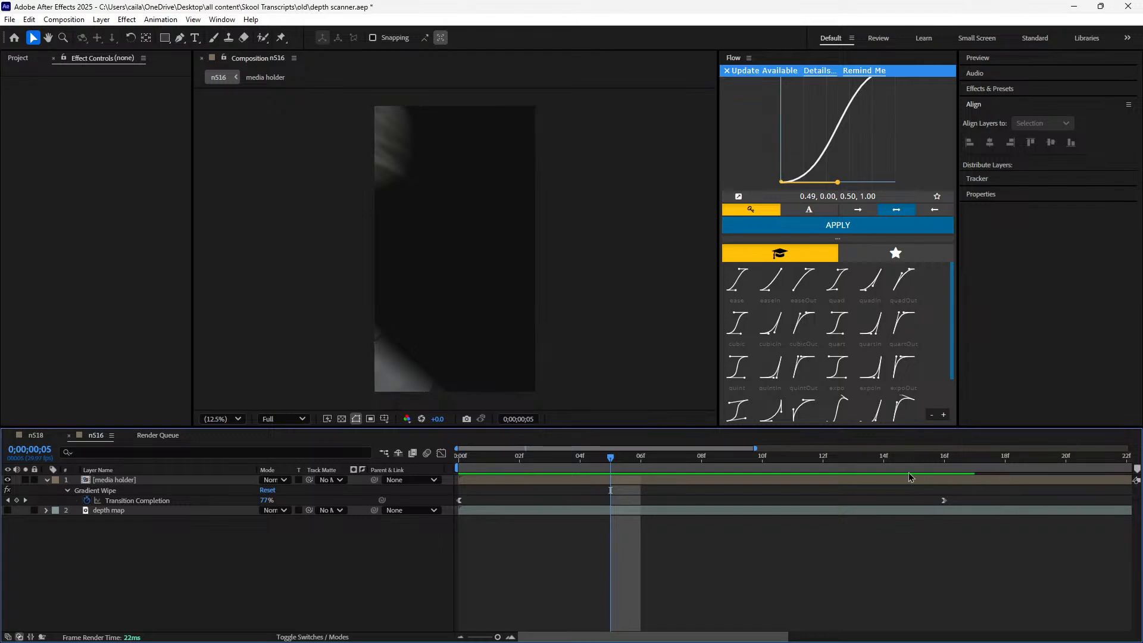
# Inspect the eased Transition Completion value curve of the media holder layer in the Graph Editor
pyautogui.click(944, 500)
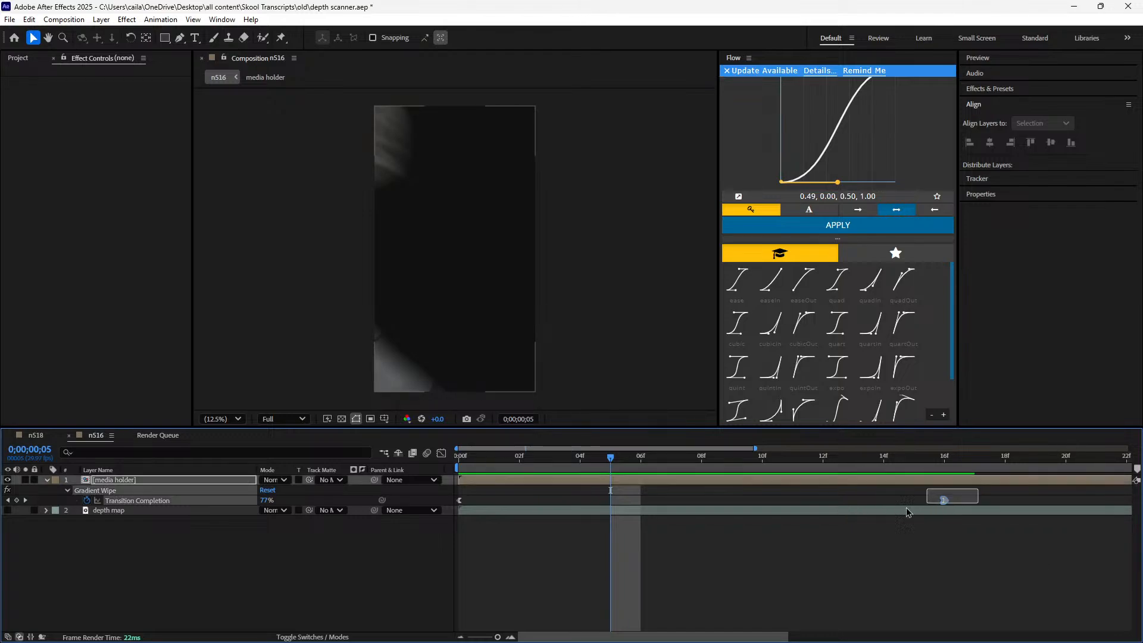
pyautogui.click(441, 454)
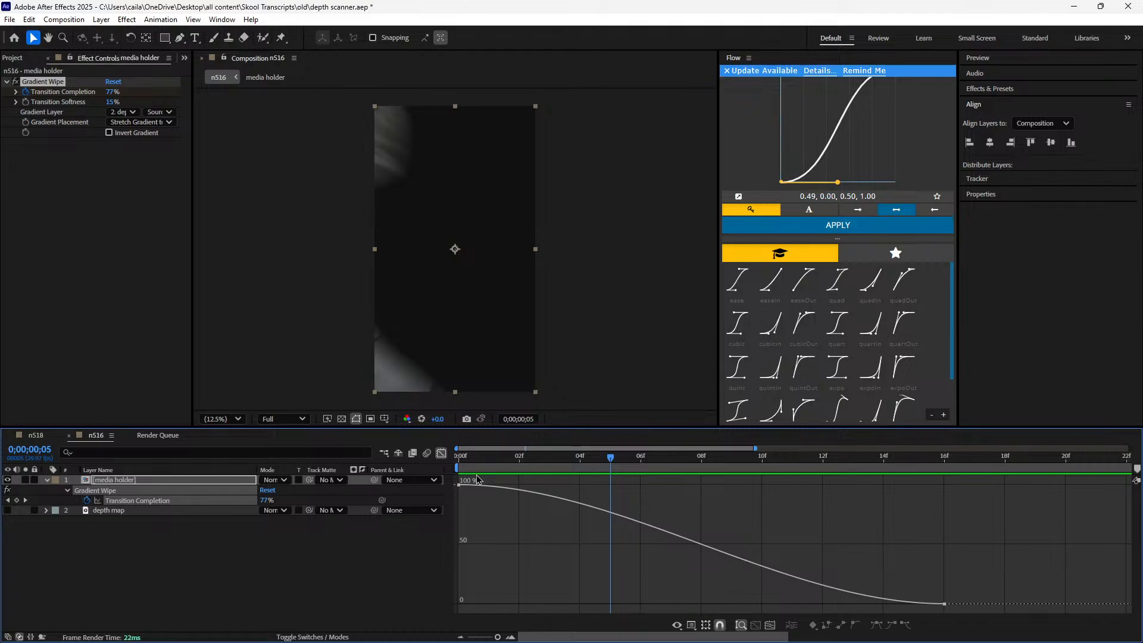
pyautogui.click(477, 482)
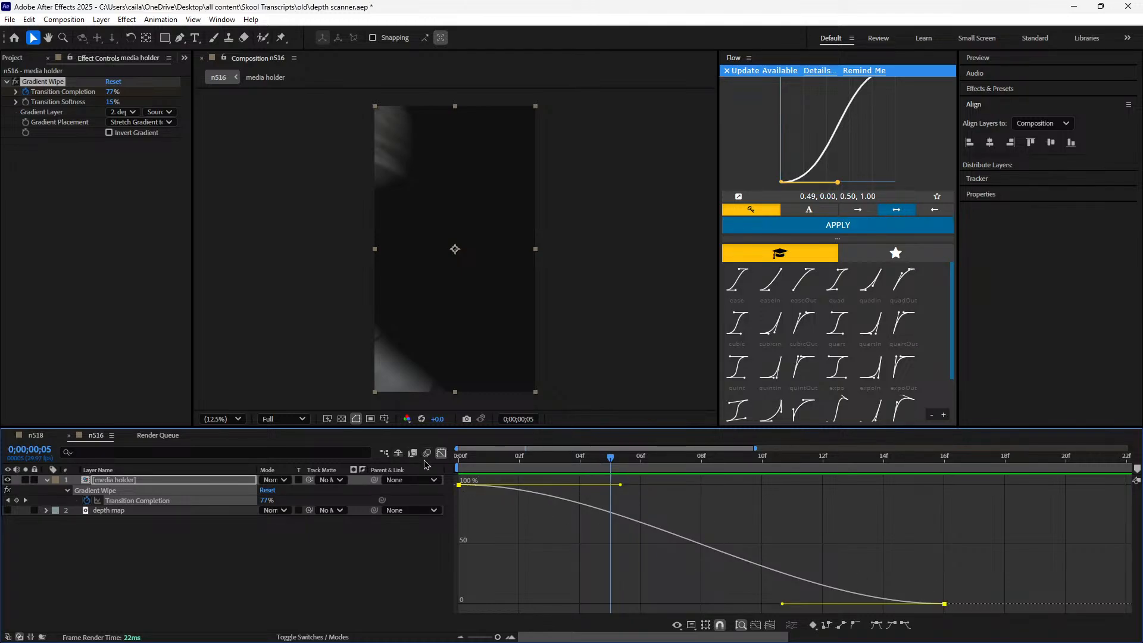
pyautogui.click(441, 453)
# Try the starting Transition Completion keyframe one frame later at 0;00;00;01 and check the opening frames
pyautogui.press('Home')
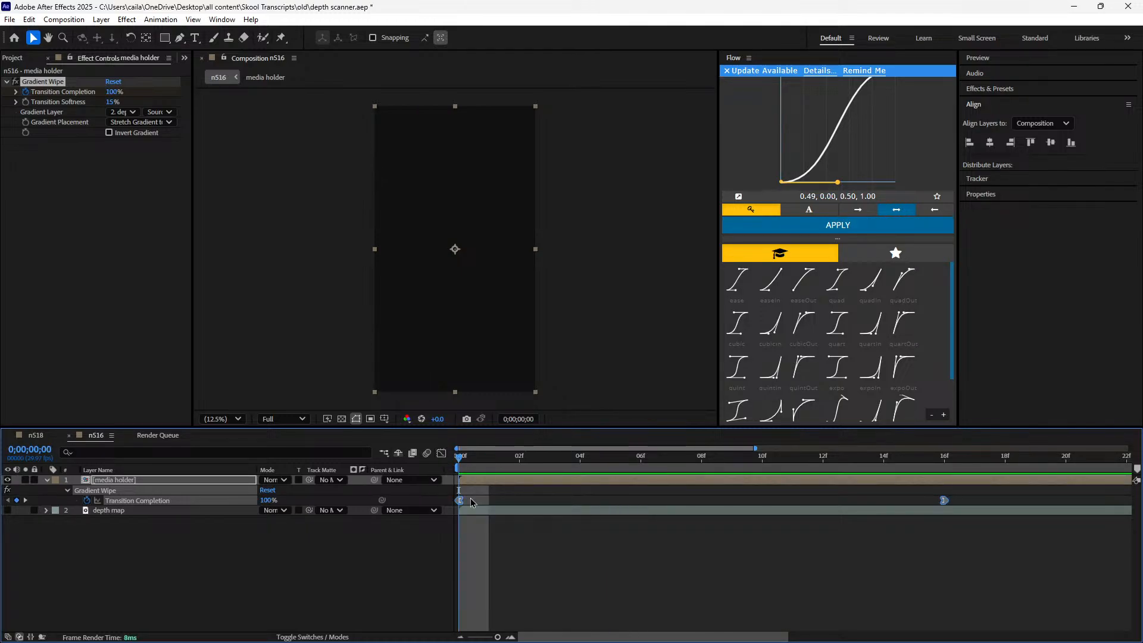
pyautogui.click(460, 500)
pyautogui.moveTo(465, 499); pyautogui.dragTo(490, 503)
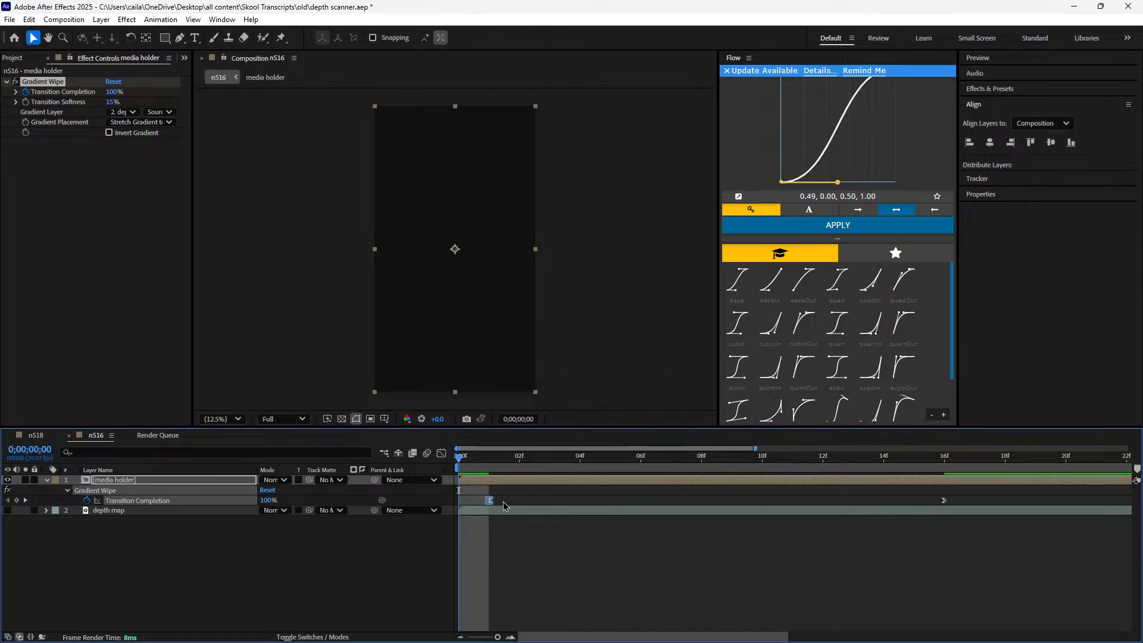
pyautogui.hotkey('ctrl', 'z')
pyautogui.moveTo(459, 500); pyautogui.dragTo(552, 475)
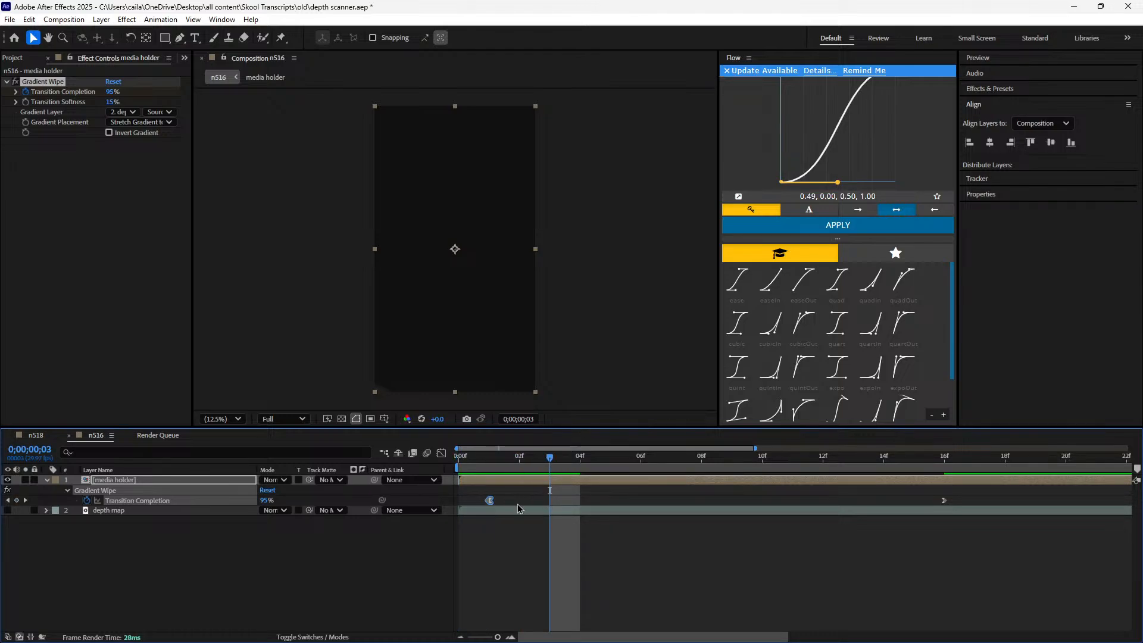
pyautogui.press('j')
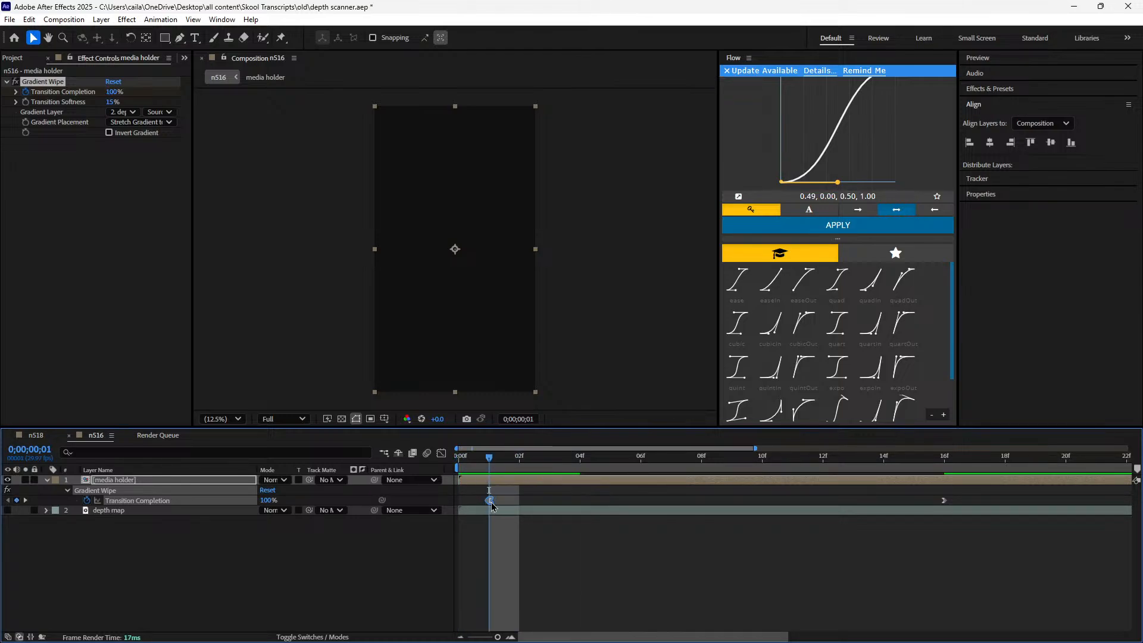
# Try the starting keyframe at 0;00;00;04 with an added 100% keyframe at 0;00;00;00, and inspect the resulting curve
pyautogui.moveTo(490, 501); pyautogui.dragTo(580, 501)
pyautogui.click(461, 469)
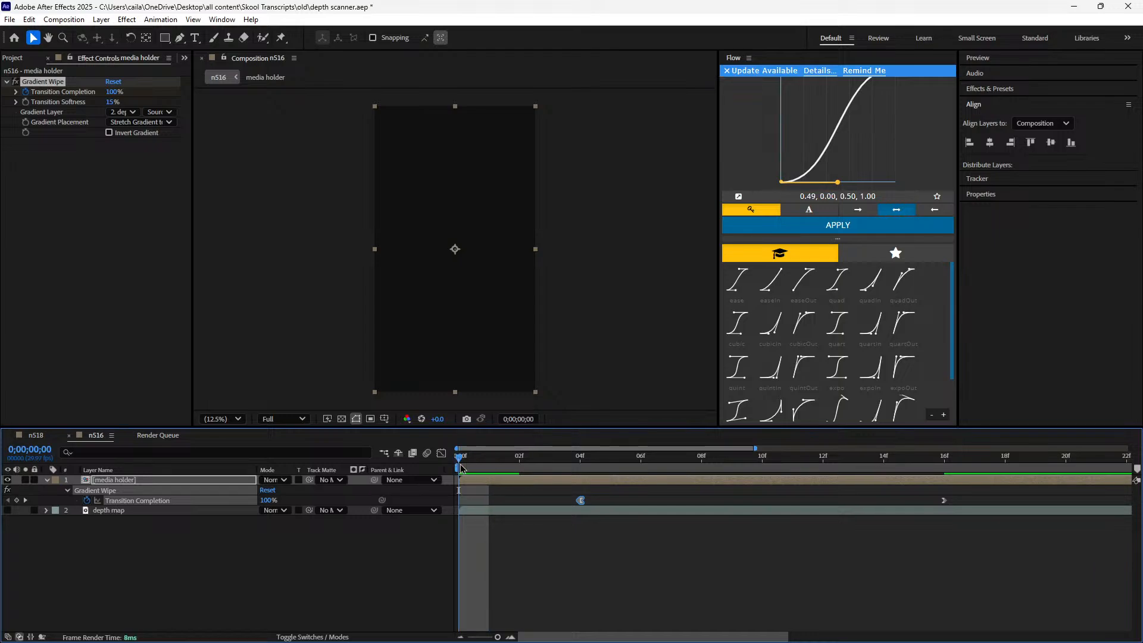
pyautogui.click(16, 500)
pyautogui.click(556, 590)
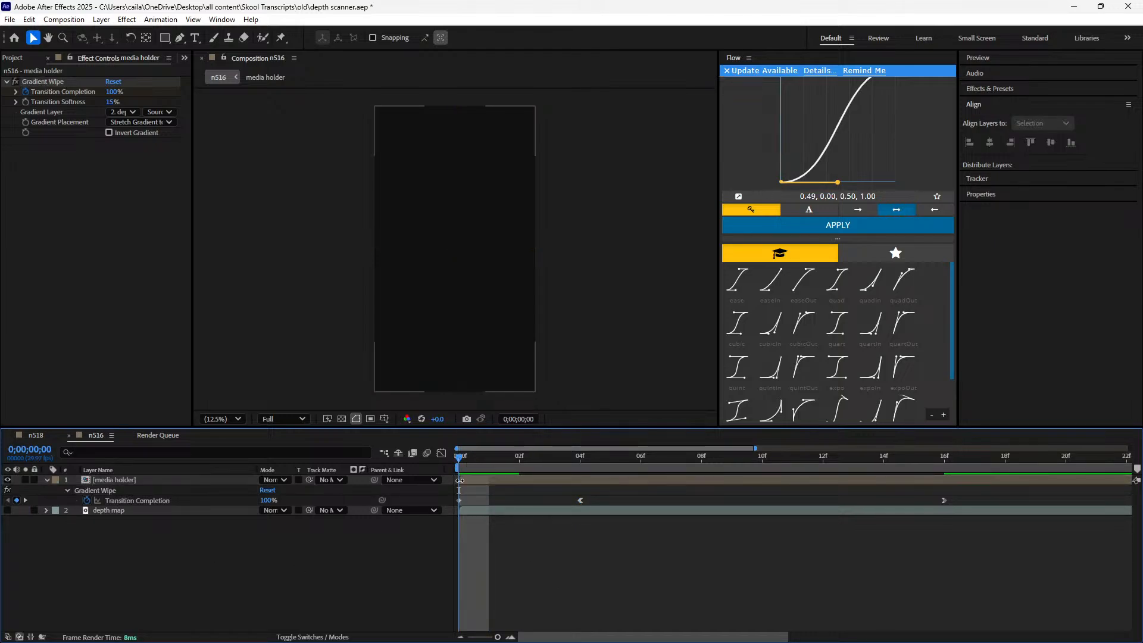
pyautogui.moveTo(986, 489); pyautogui.dragTo(438, 534)
pyautogui.click(441, 454)
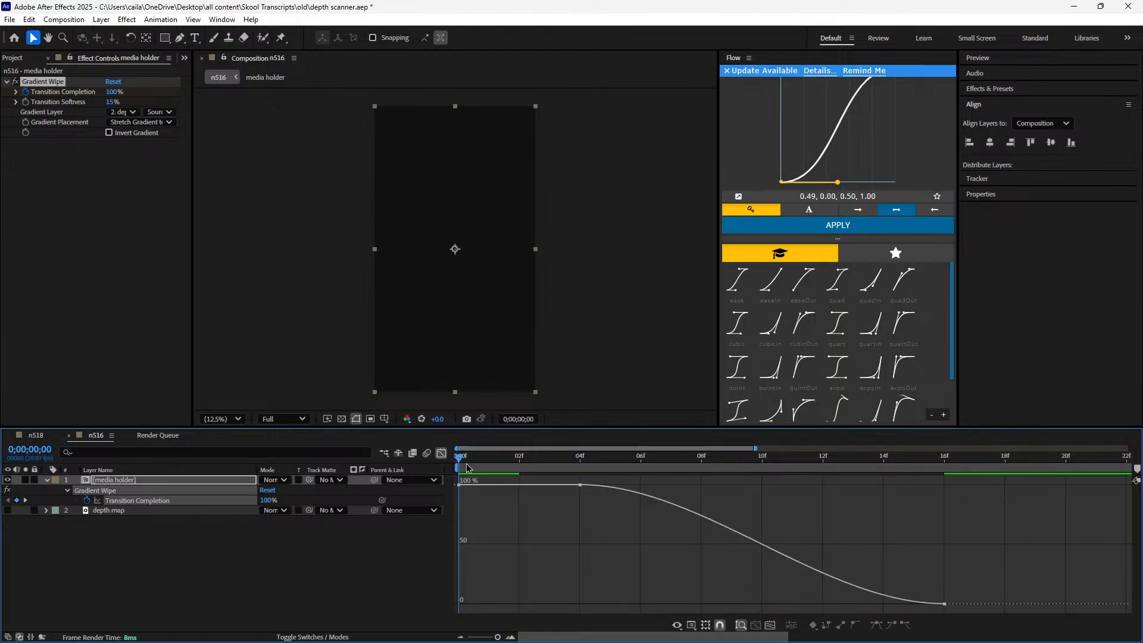
pyautogui.click(441, 453)
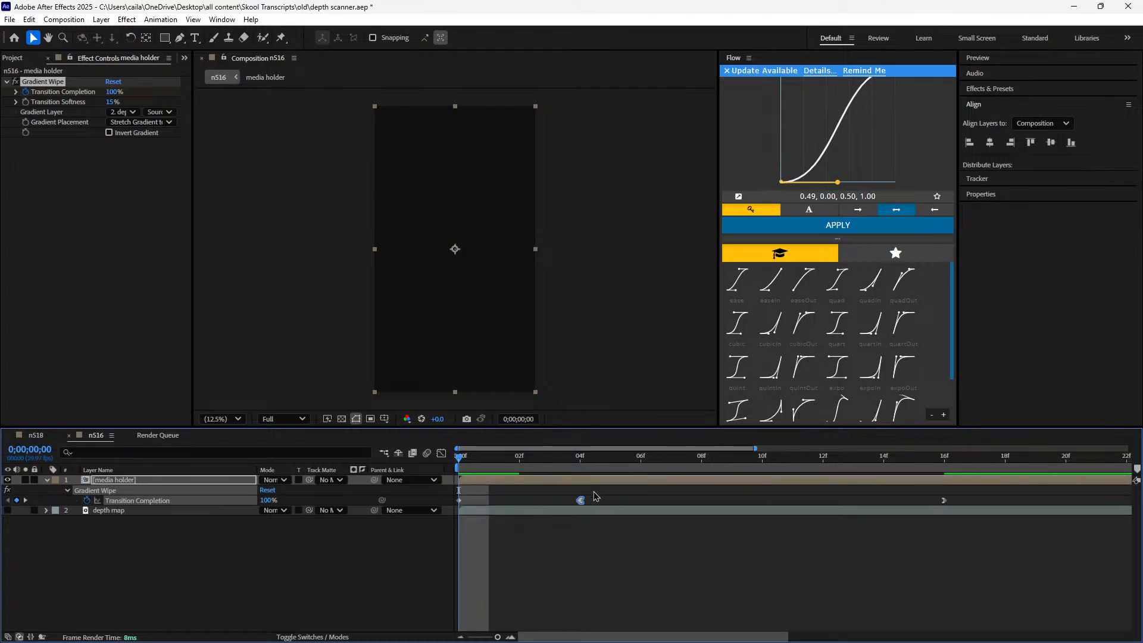
# Delete the extra Transition Completion keyframe at 0;00;00;00 and move the one at 0;00;00;04 back to the start
pyautogui.moveTo(588, 462); pyautogui.dragTo(478, 514)
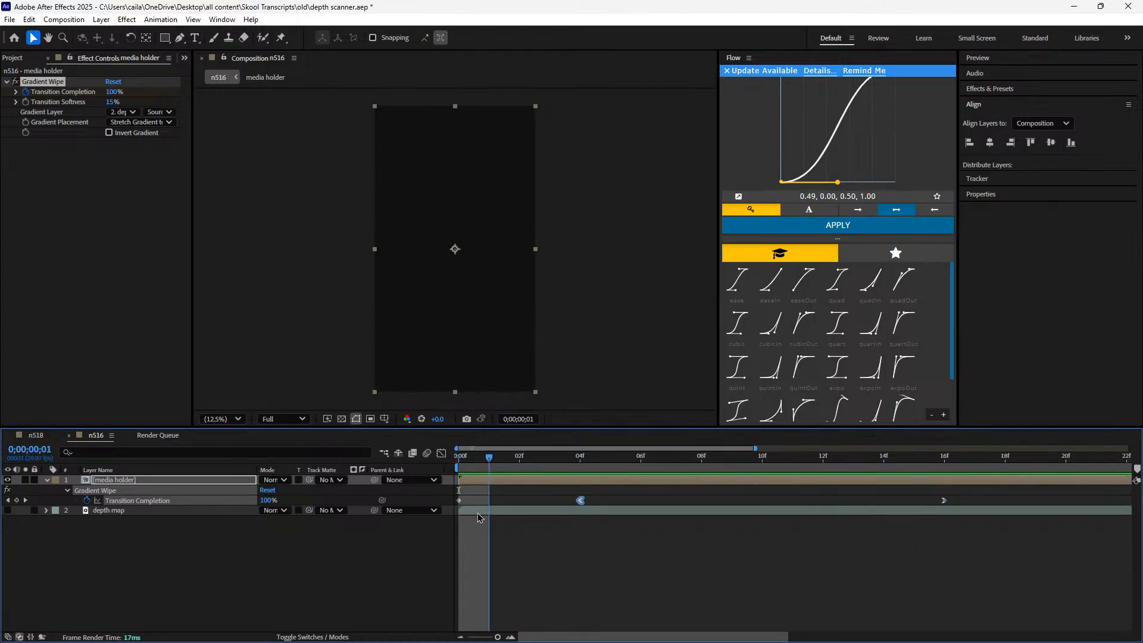
pyautogui.click(460, 500)
pyautogui.press('Delete')
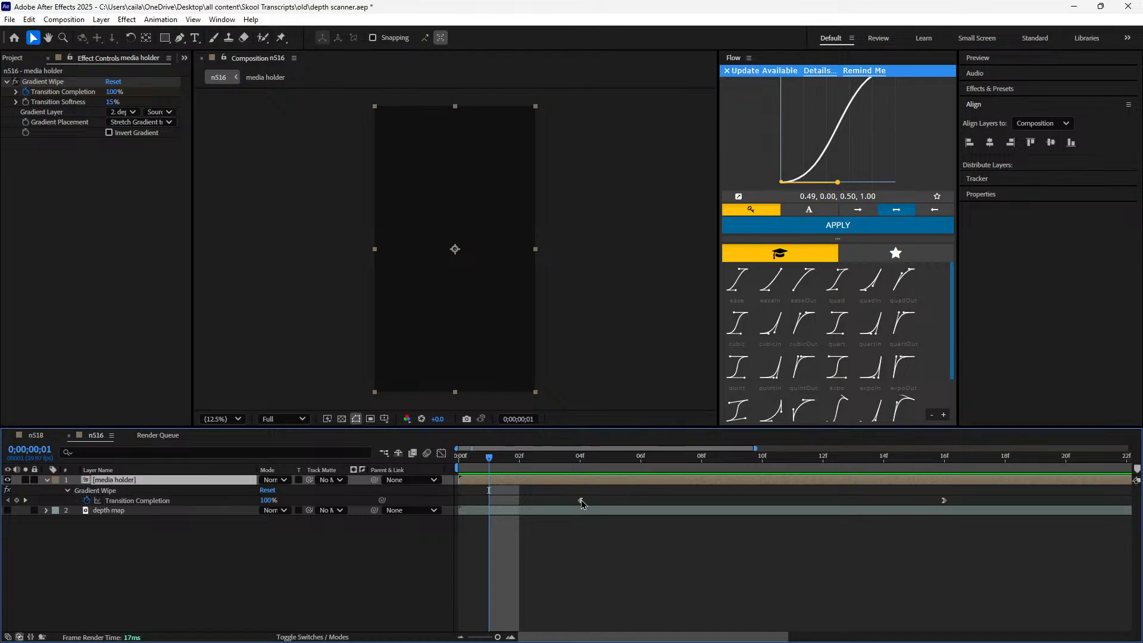
pyautogui.moveTo(581, 501); pyautogui.dragTo(469, 511)
# Check the restored two-keyframe Transition Completion curve in the Graph Editor, then return to the keyframe view
pyautogui.moveTo(968, 508); pyautogui.dragTo(448, 493)
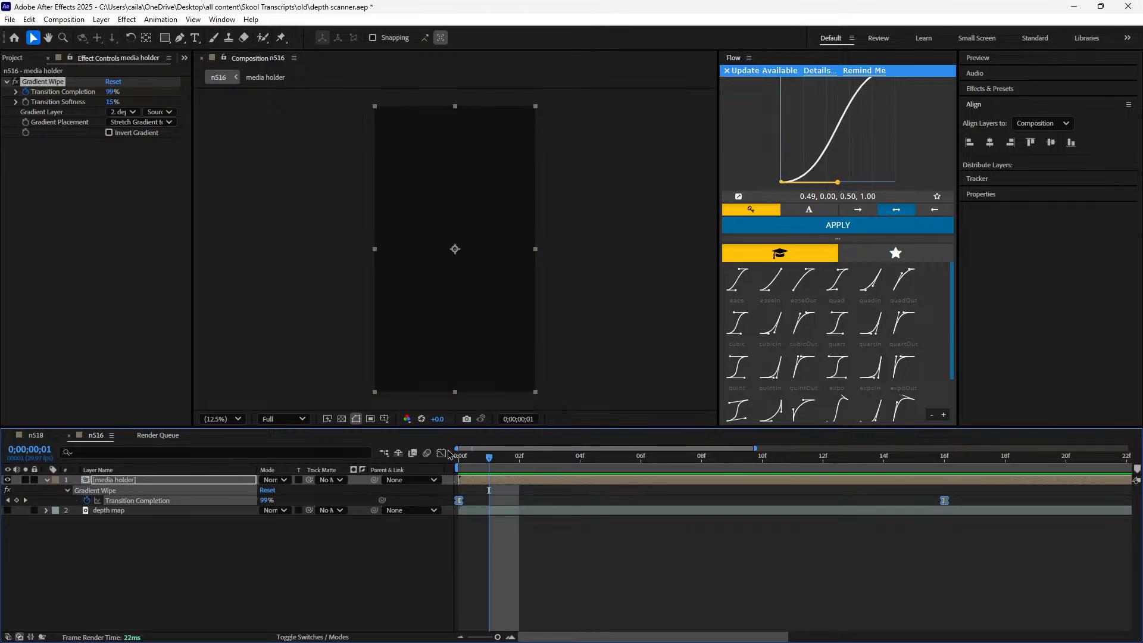
pyautogui.click(441, 454)
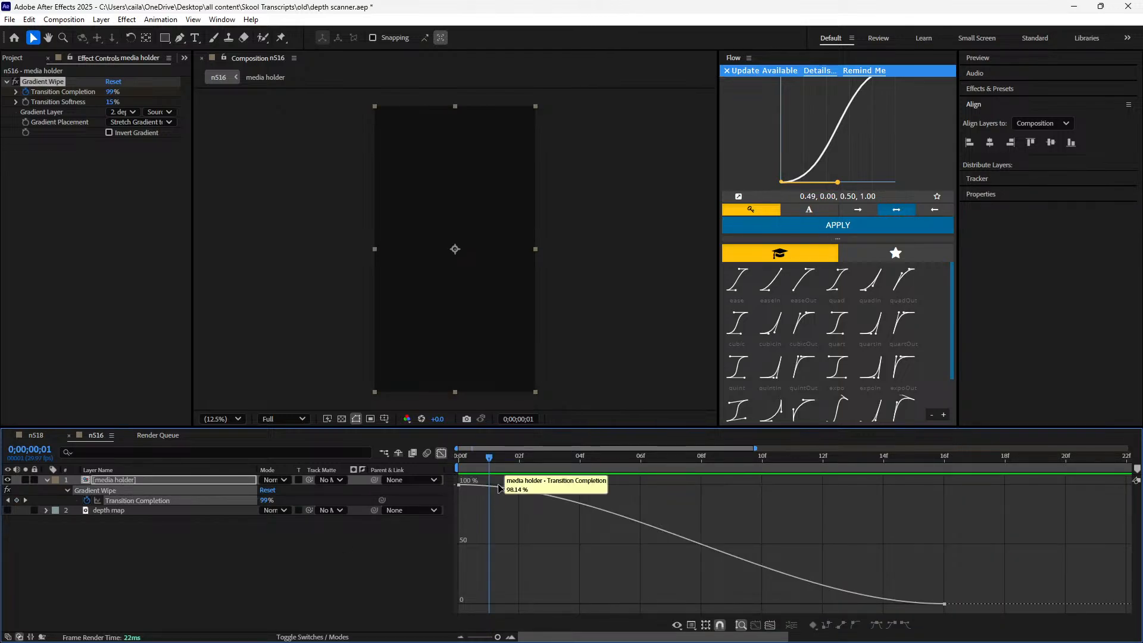
pyautogui.click(500, 486)
pyautogui.click(442, 454)
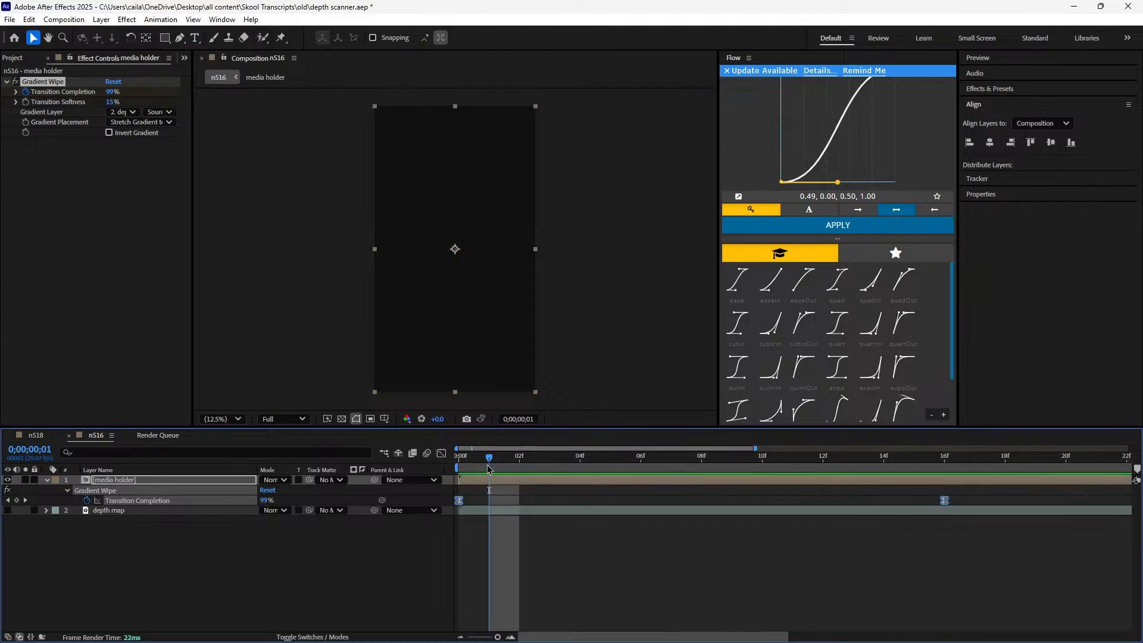
# Preview the depth wipe in n516 from the first frame with a wider timeline range shown
pyautogui.press('space')
pyautogui.press('space')
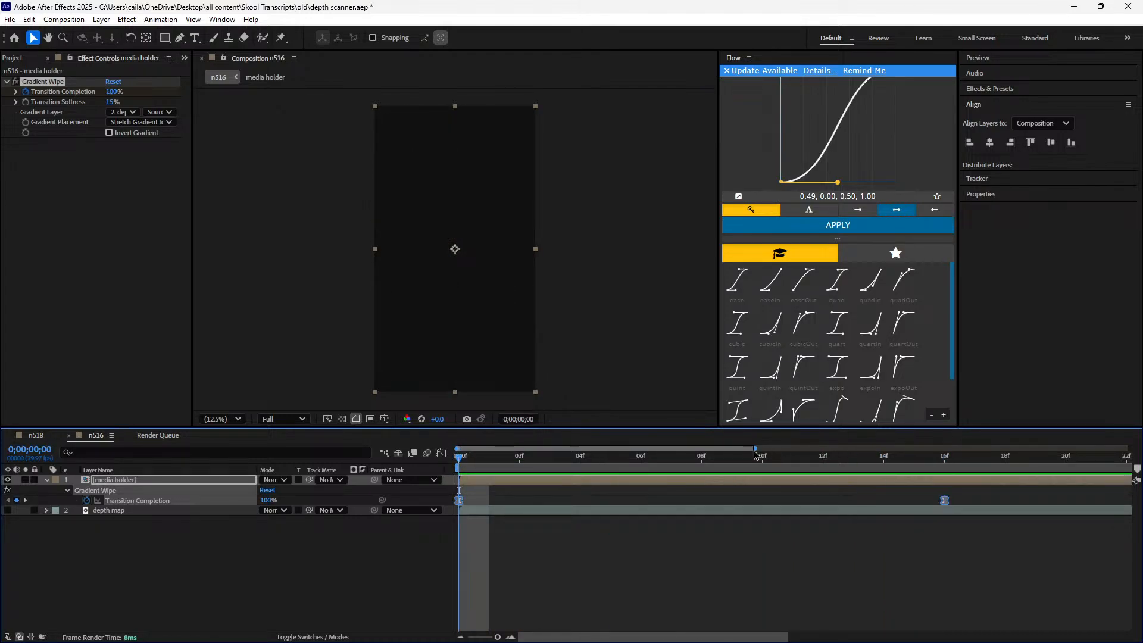
pyautogui.press('-')
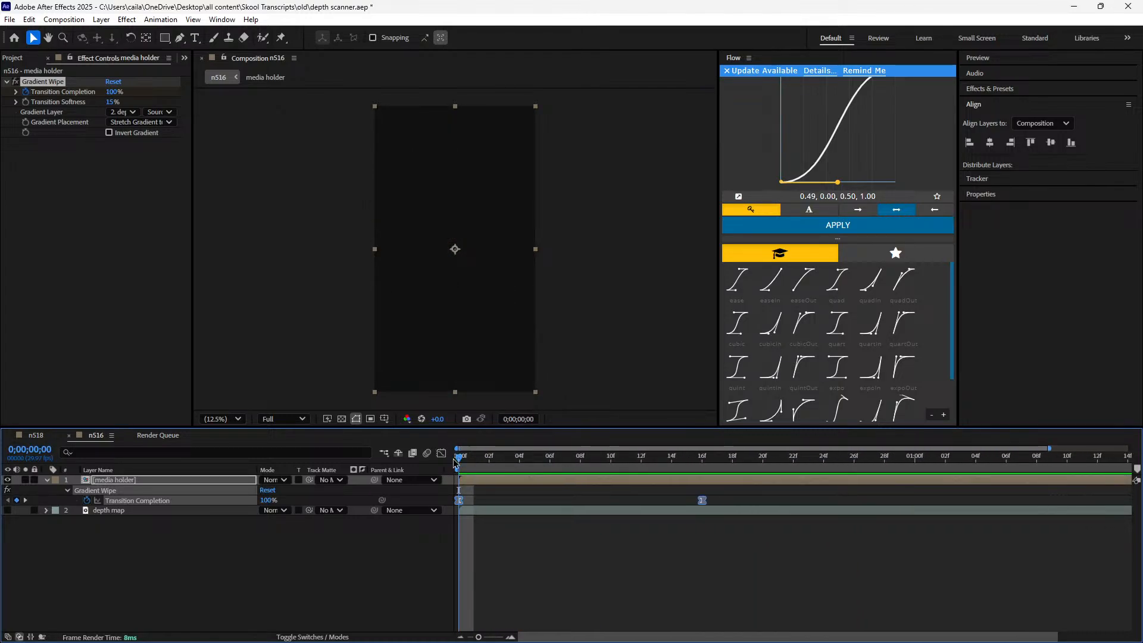
pyautogui.press('space')
# Preview the finished transition in n518 and open its lower scan line layer to examine the effects
pyautogui.press('space')
pyautogui.click(36, 435)
pyautogui.press('space')
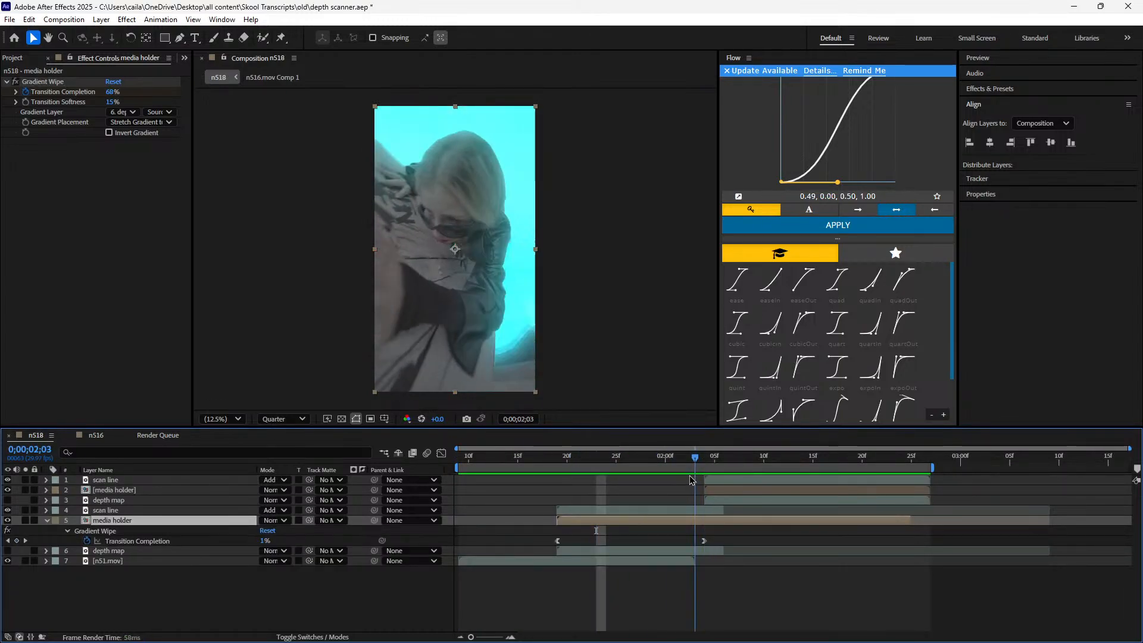
pyautogui.click(565, 510)
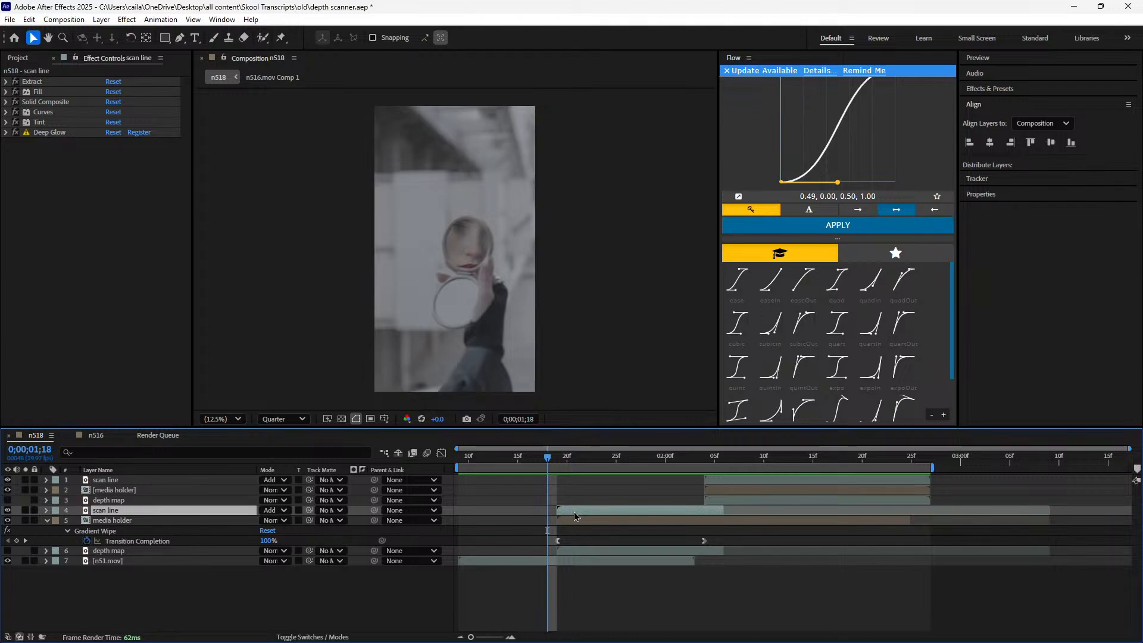
pyautogui.doubleClick(575, 513)
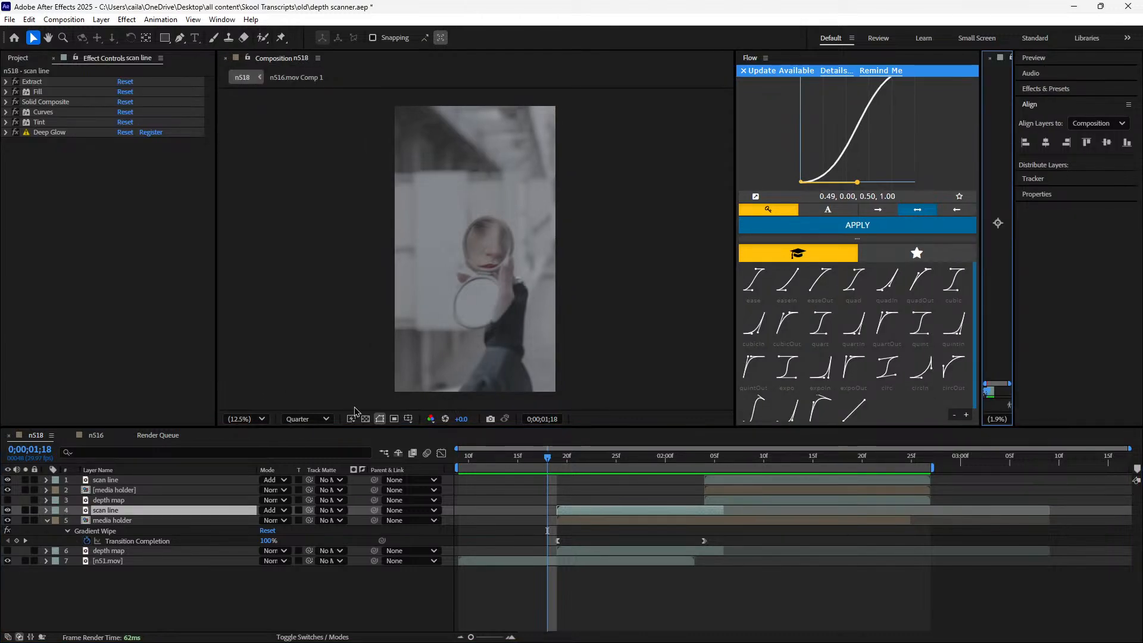
# Close the Render Queue, and collapse the media holder layer's properties in n516
pyautogui.click(129, 438)
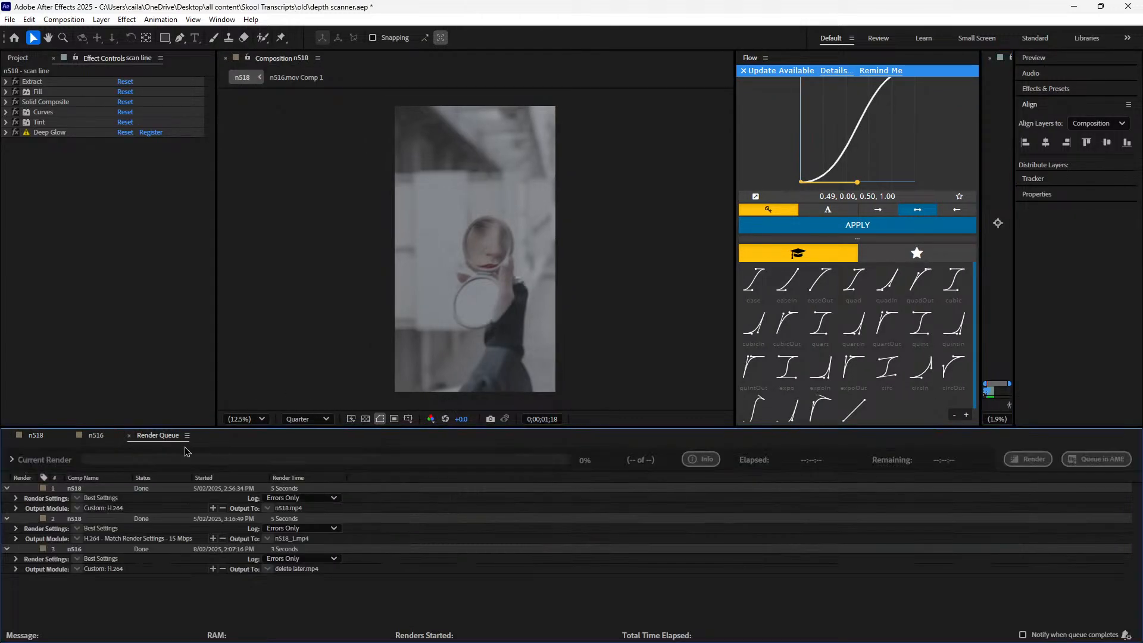
pyautogui.click(129, 435)
pyautogui.click(37, 435)
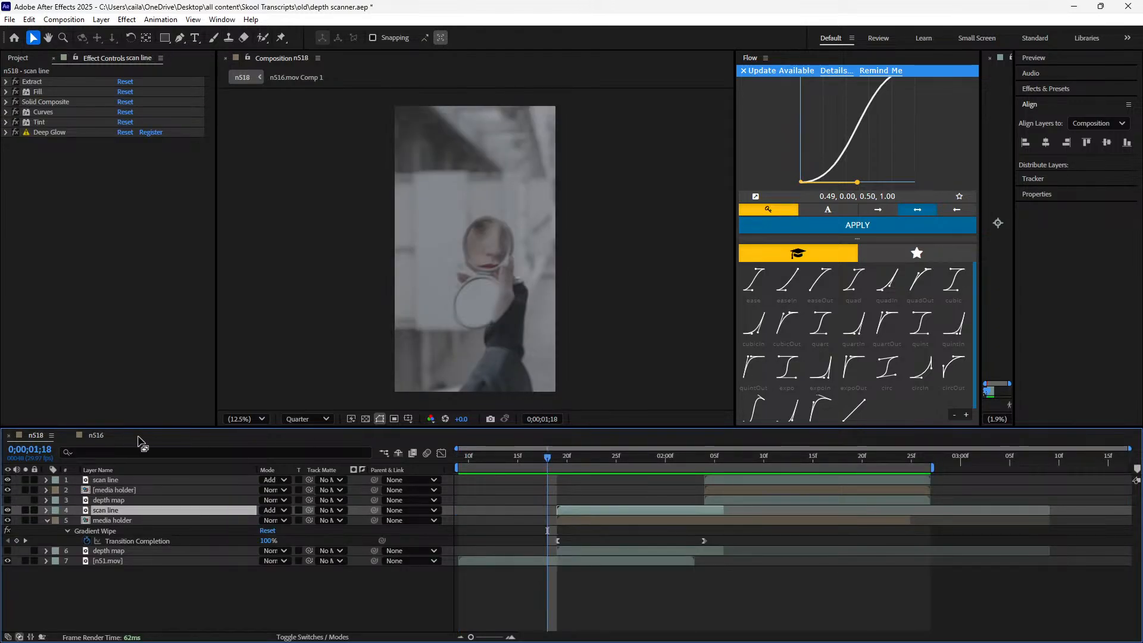
pyautogui.click(98, 439)
pyautogui.press('u')
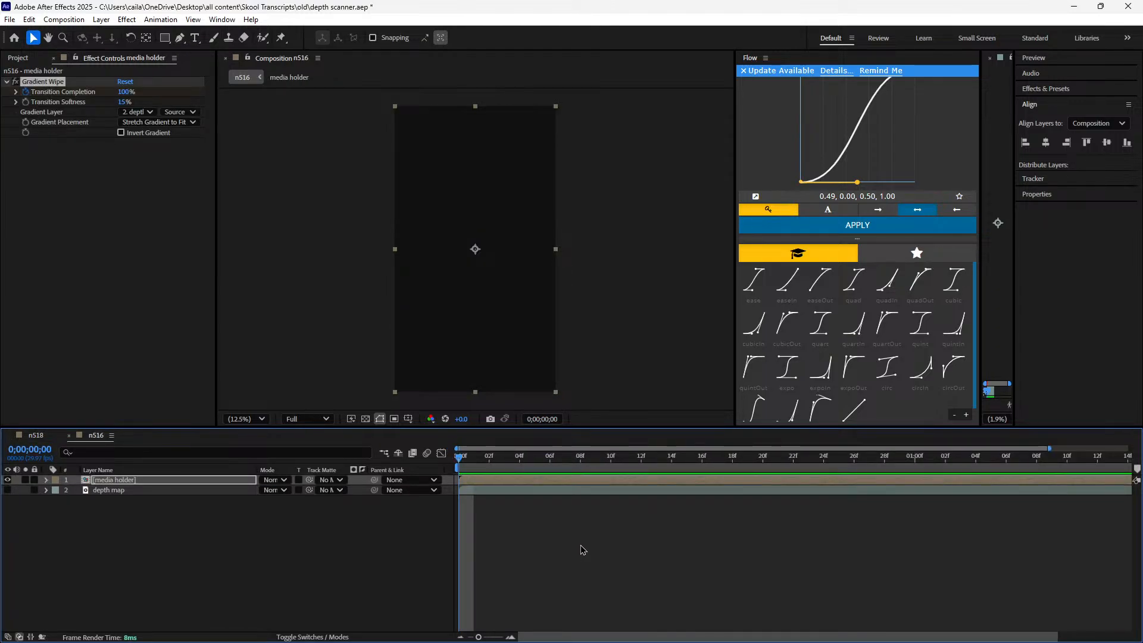
# Duplicate the depth map layer in n516 and place the copy above the media holder layer
pyautogui.click(583, 539)
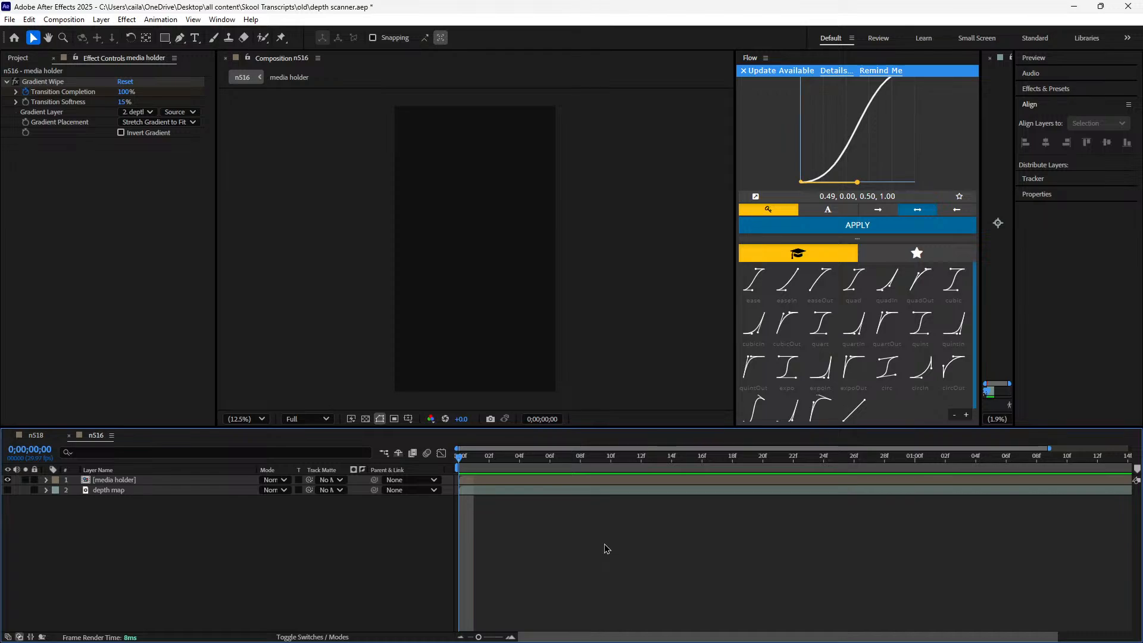
pyautogui.press('-')
pyautogui.click(491, 490)
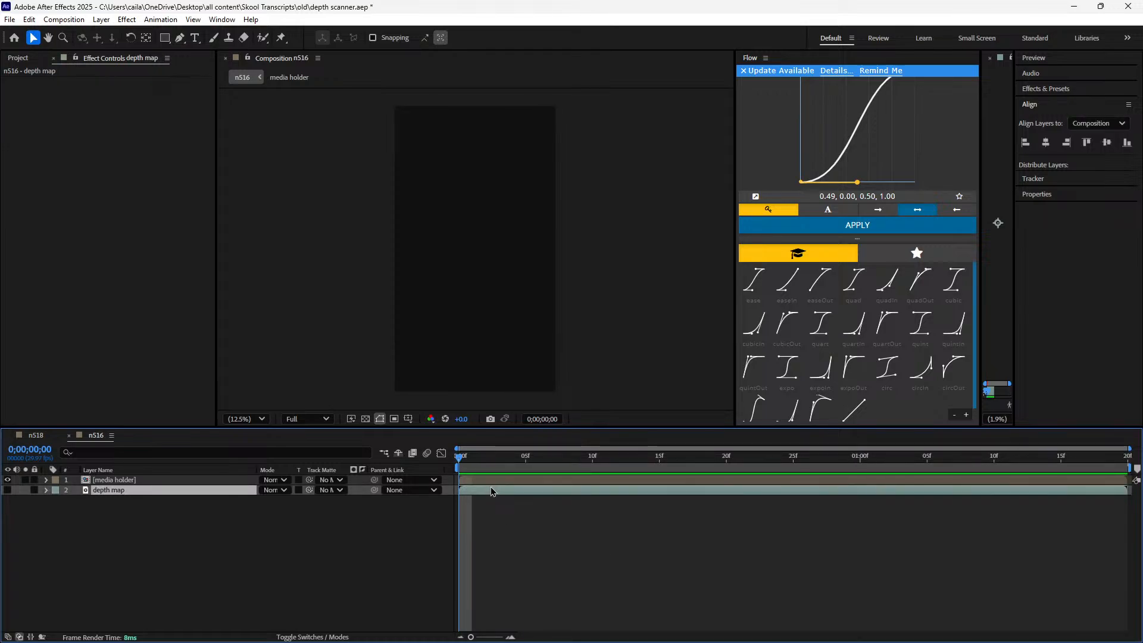
pyautogui.hotkey('ctrl', 'd')
pyautogui.moveTo(188, 491); pyautogui.dragTo(184, 478)
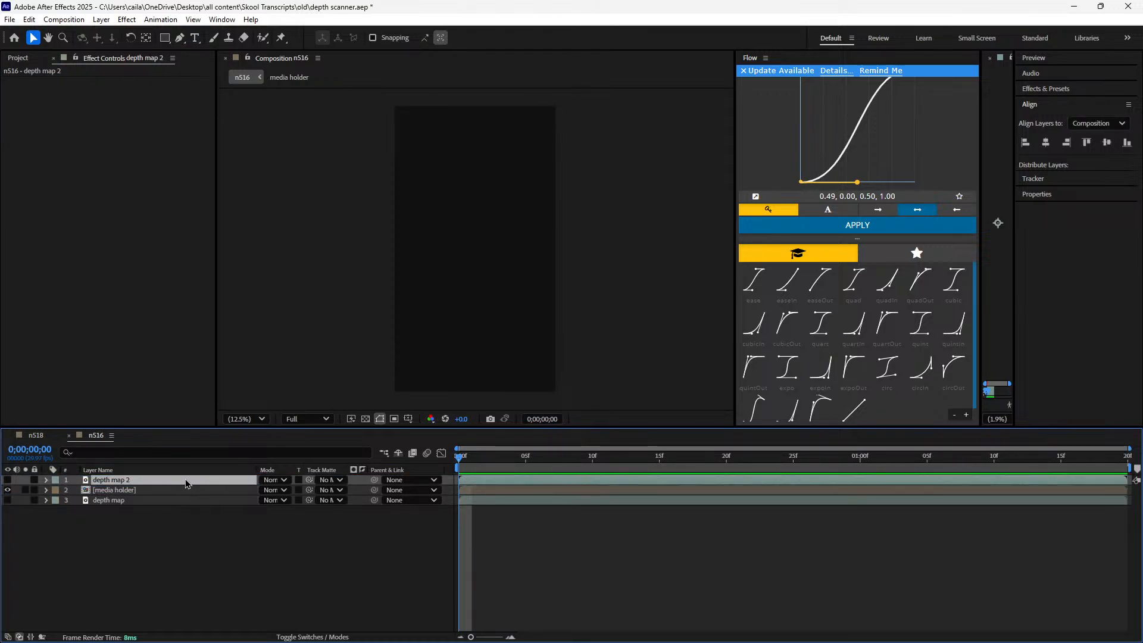
# Rename the duplicated depth map layer as scan and turn on its visibility
pyautogui.rightClick(185, 478)
pyautogui.click(221, 445)
pyautogui.write('scan')
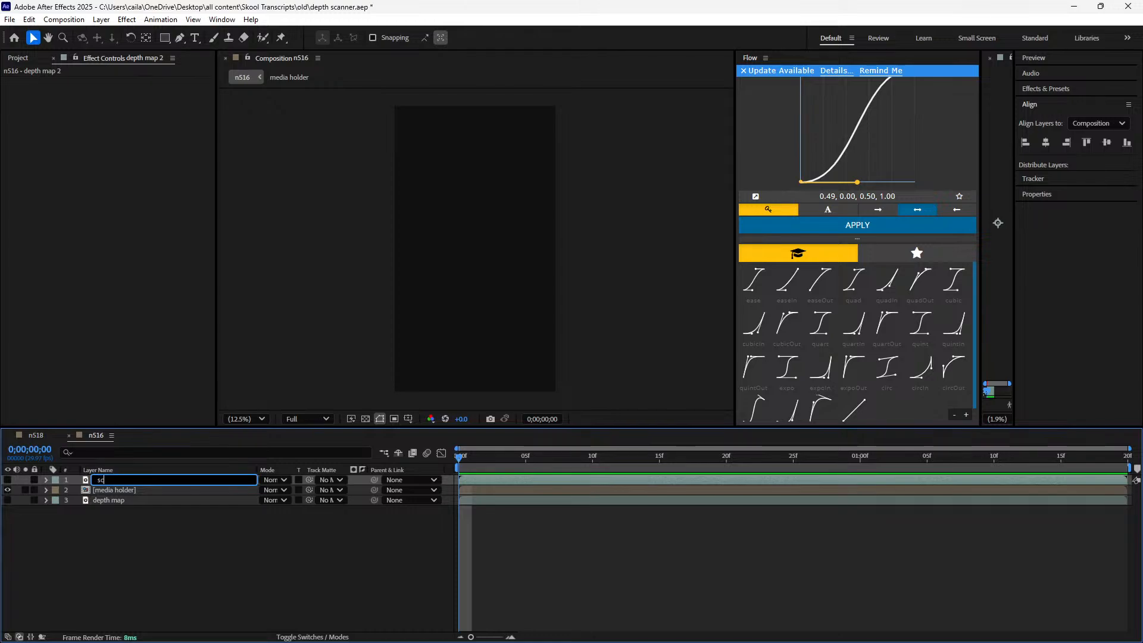
pyautogui.press('Return')
pyautogui.click(7, 480)
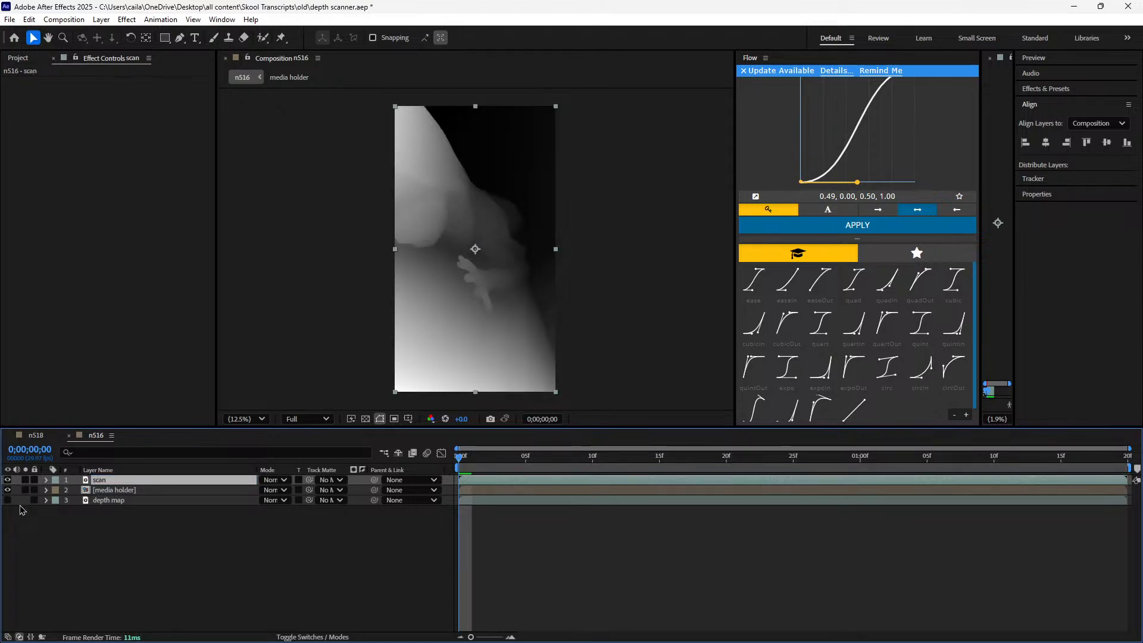
# Copy all effects of n518's lower scan line layer, reveal its Extract keyframes, and inspect the start of the scan at 0;00;01;20
pyautogui.click(45, 435)
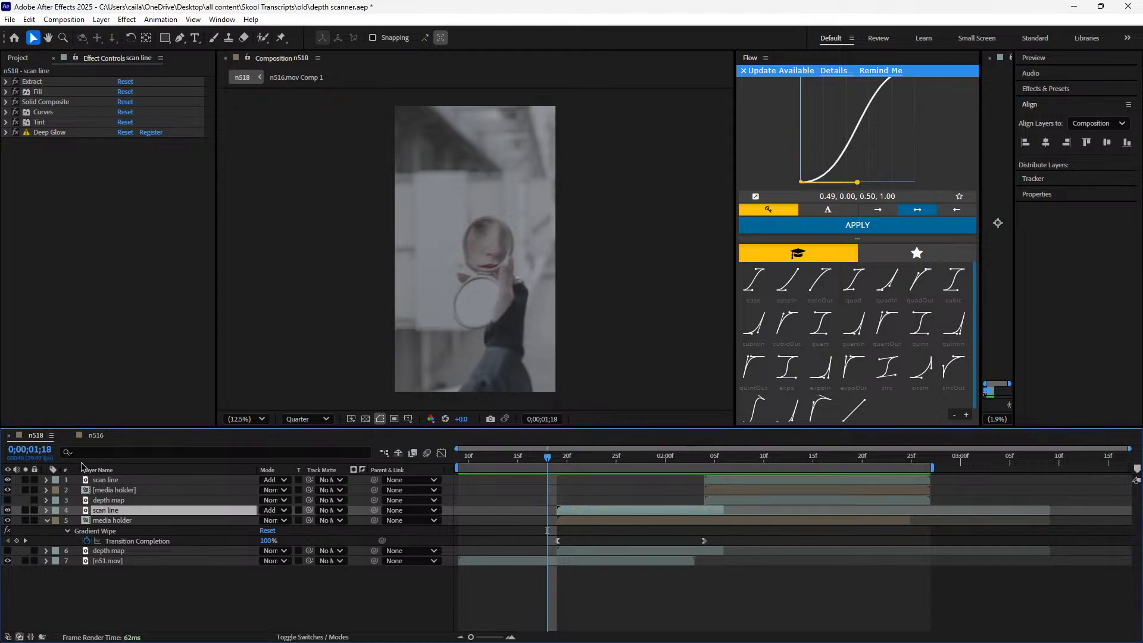
pyautogui.click(62, 133)
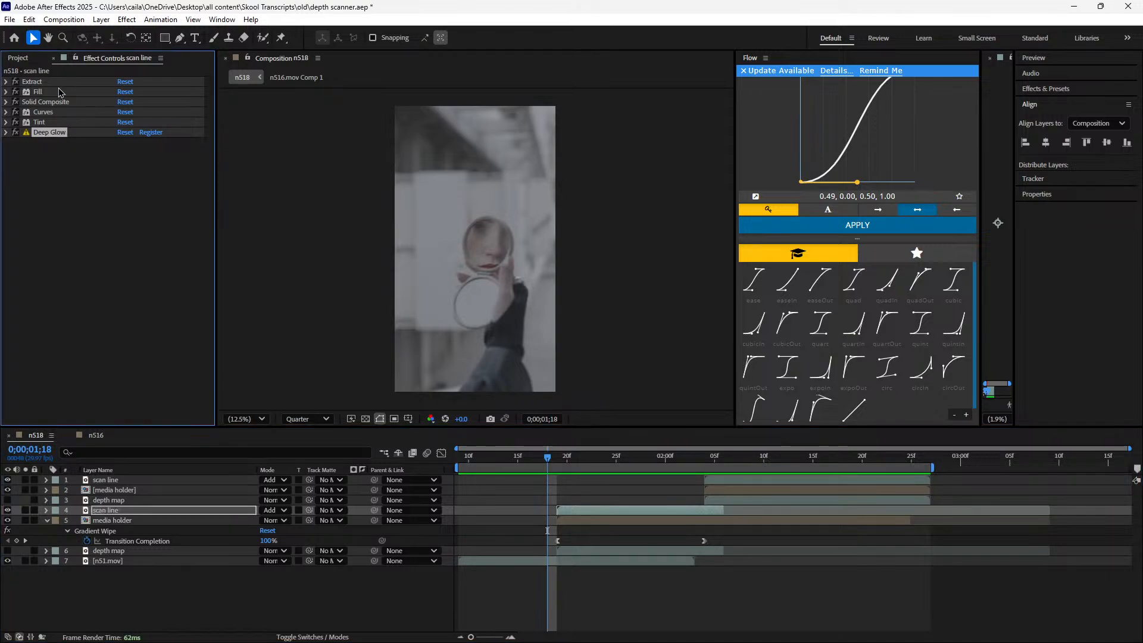
pyautogui.hotkey('ctrl', 'a')
pyautogui.click(7, 81)
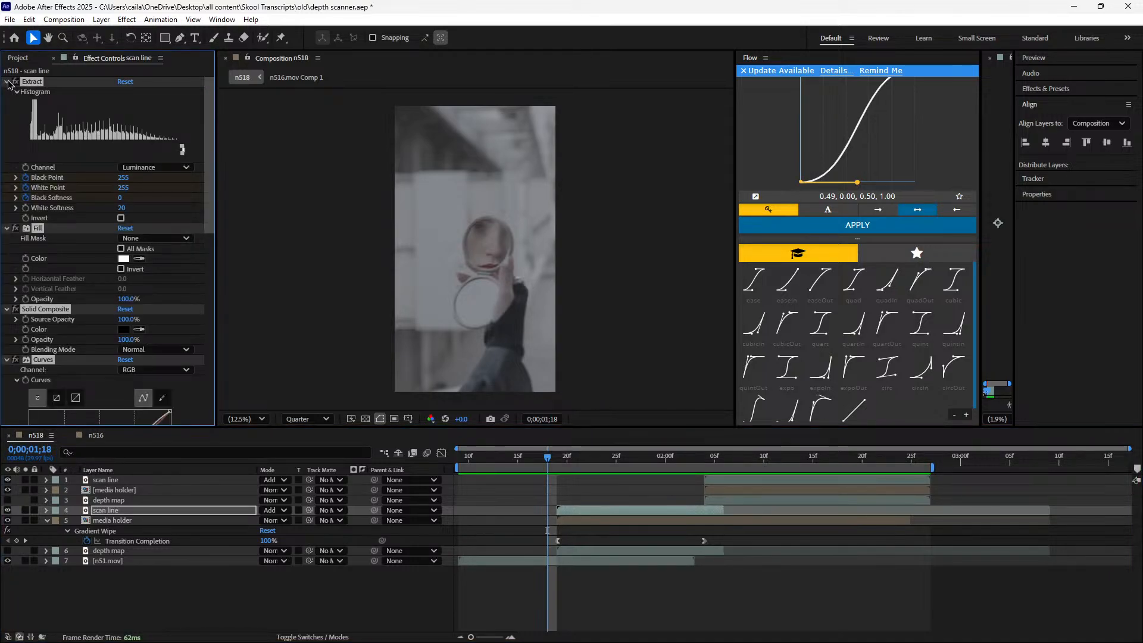
pyautogui.click(7, 81)
pyautogui.press('u')
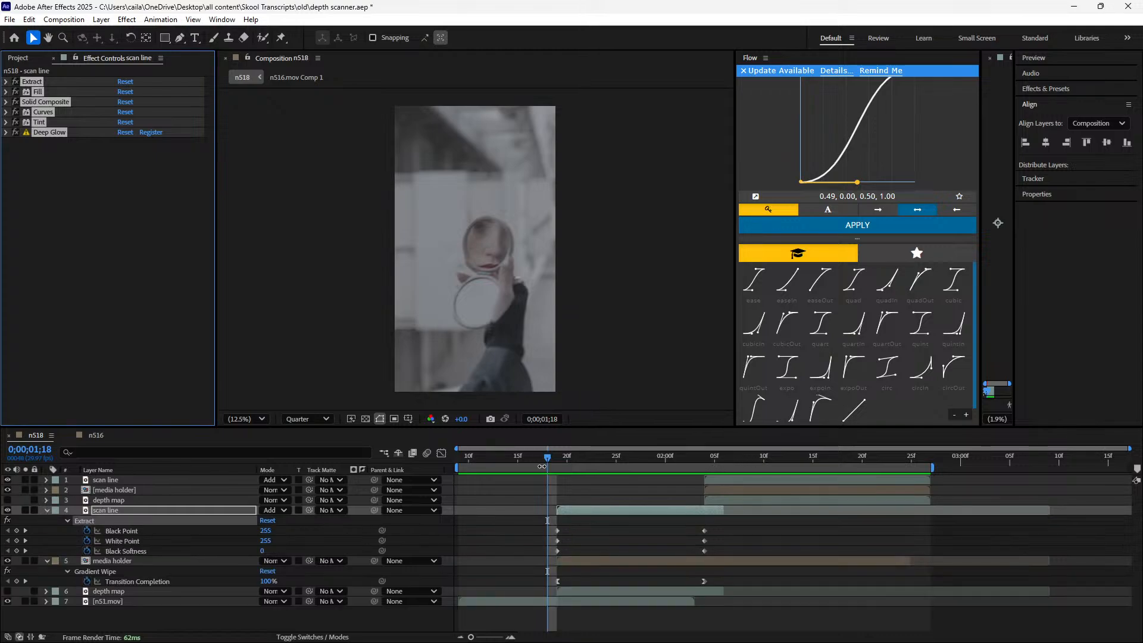
pyautogui.click(557, 463)
pyautogui.moveTo(557, 463)
pyautogui.mouseDown()
pyautogui.moveTo(687, 460)
pyautogui.moveTo(567, 460)
pyautogui.mouseUp()
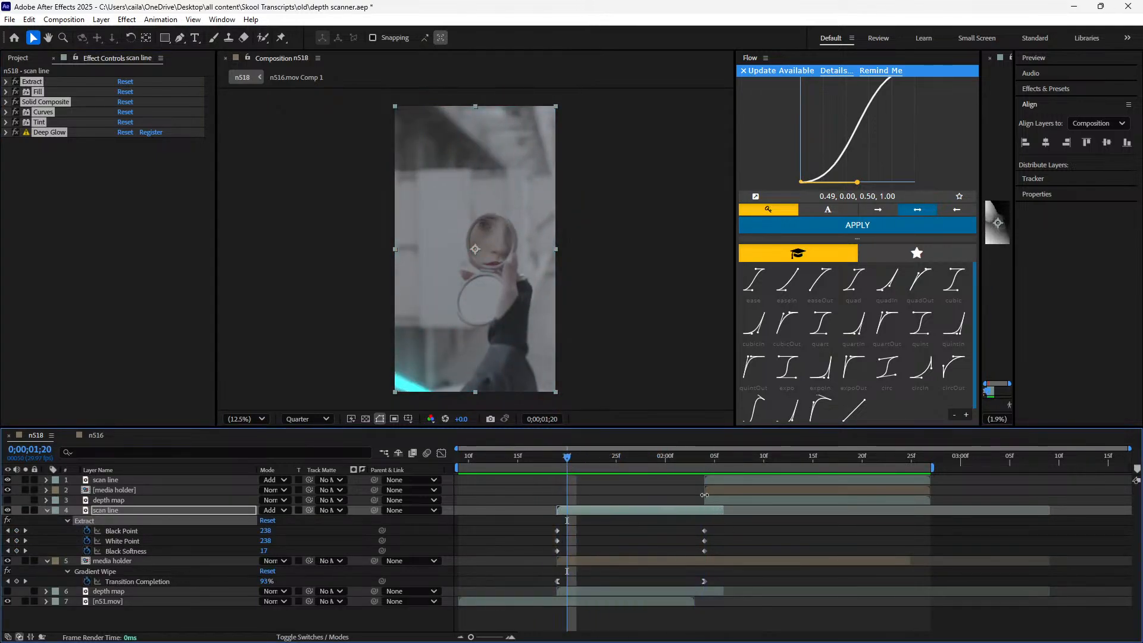
# Paste the copied effects onto n516's scan layer at the first frame, reveal its Extract keyframes, and scrub through the scan
pyautogui.click(95, 435)
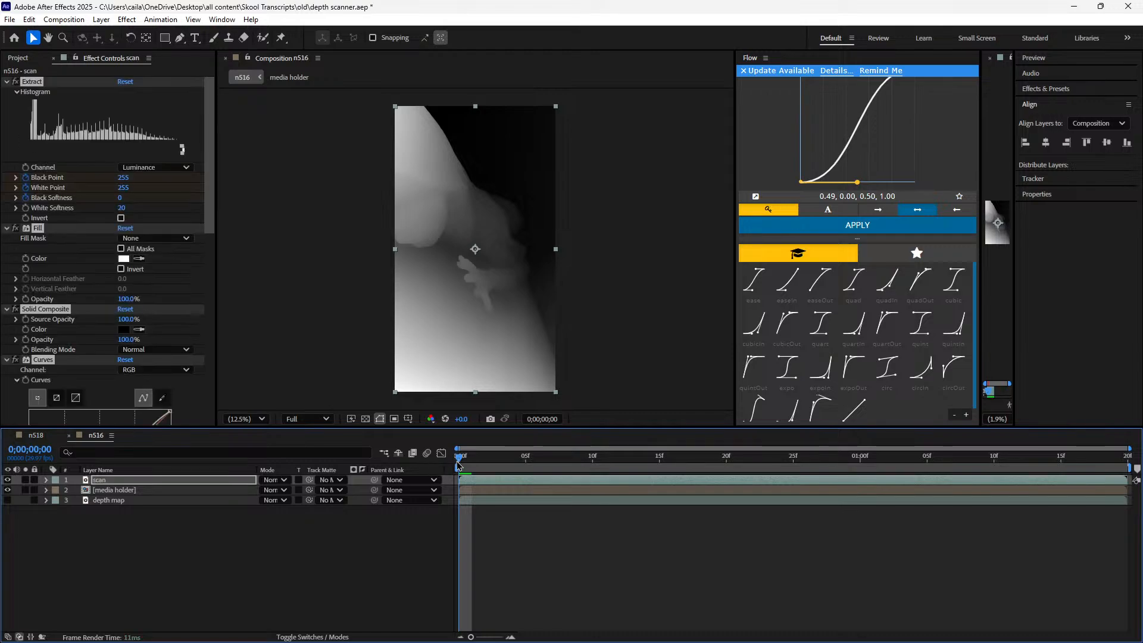
pyautogui.click(472, 460)
pyautogui.press('u')
pyautogui.moveTo(476, 463); pyautogui.dragTo(444, 492)
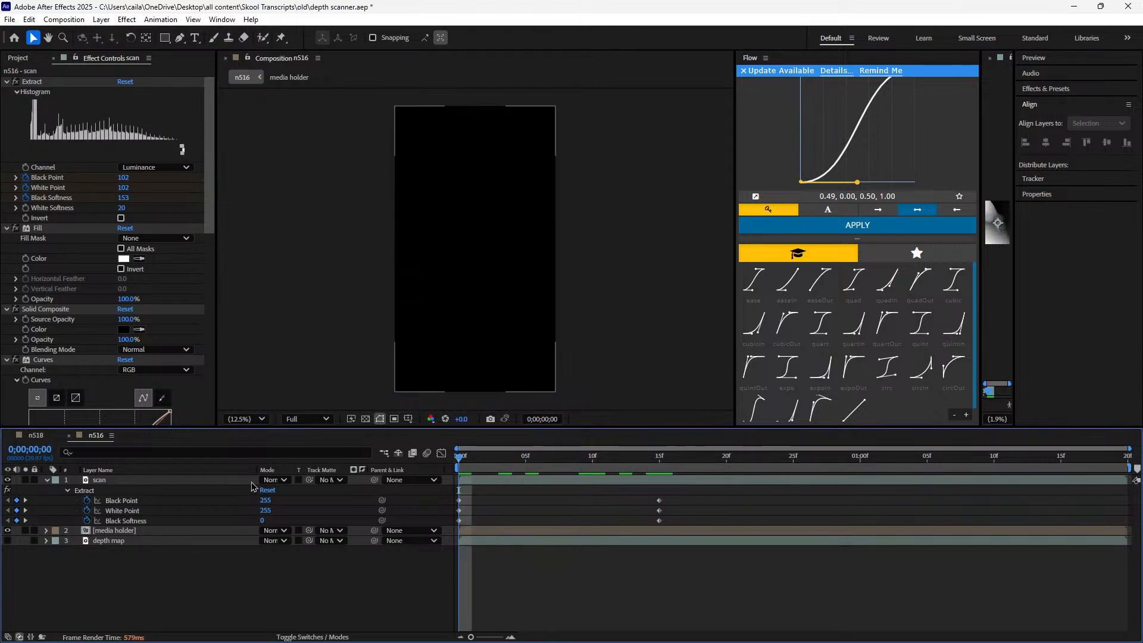
# Compare with n518's blending modes, try Add on n516's scan layer with a short scrub, and set the mode back to Normal
pyautogui.click(36, 435)
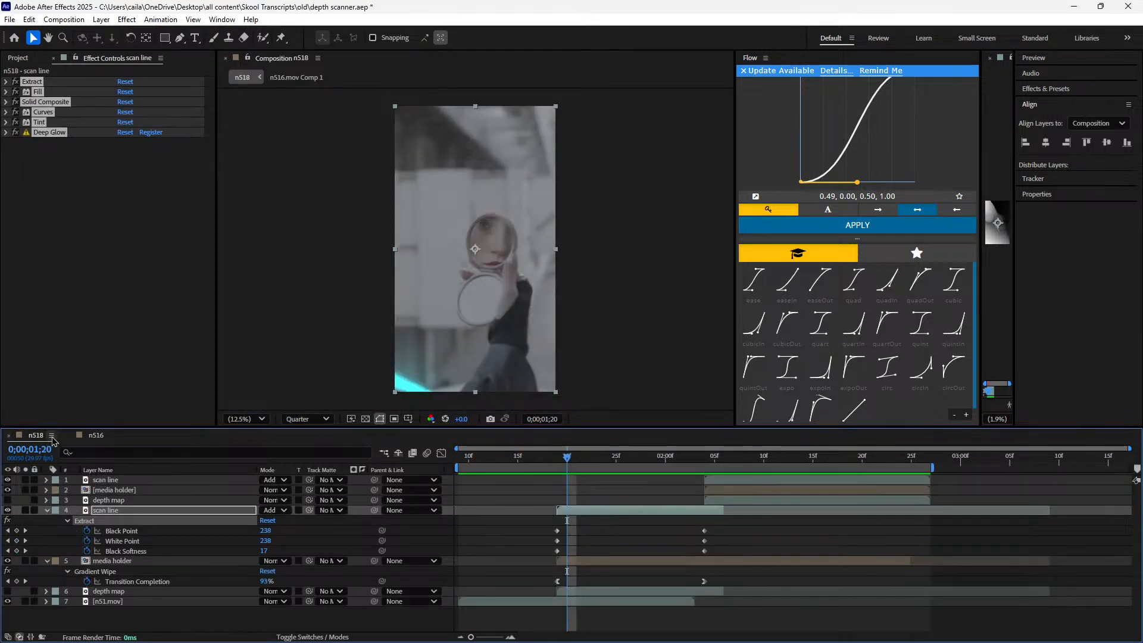
pyautogui.click(110, 438)
pyautogui.click(273, 480)
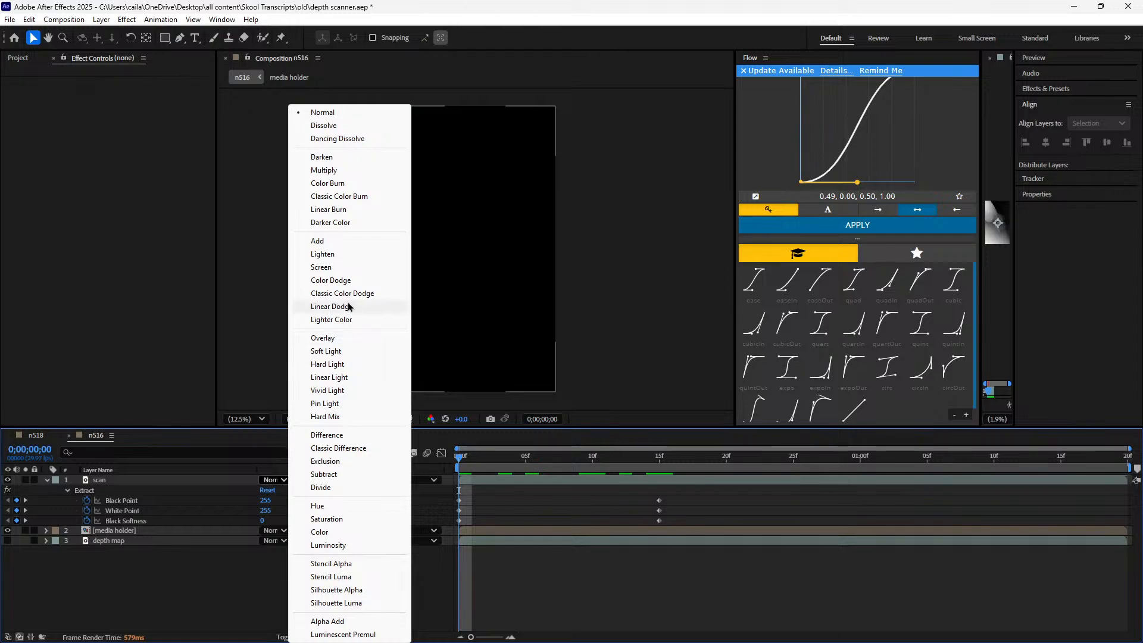
pyautogui.click(415, 301)
pyautogui.moveTo(459, 461)
pyautogui.mouseDown()
pyautogui.moveTo(644, 475)
pyautogui.moveTo(457, 474)
pyautogui.mouseUp()
pyautogui.click(273, 481)
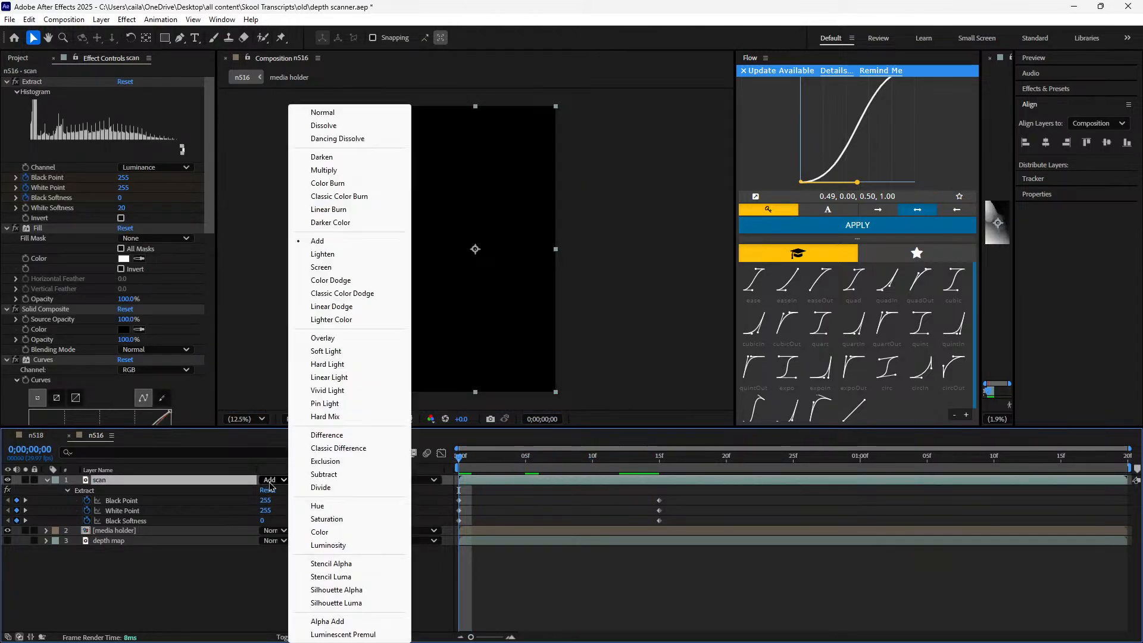
pyautogui.click(323, 113)
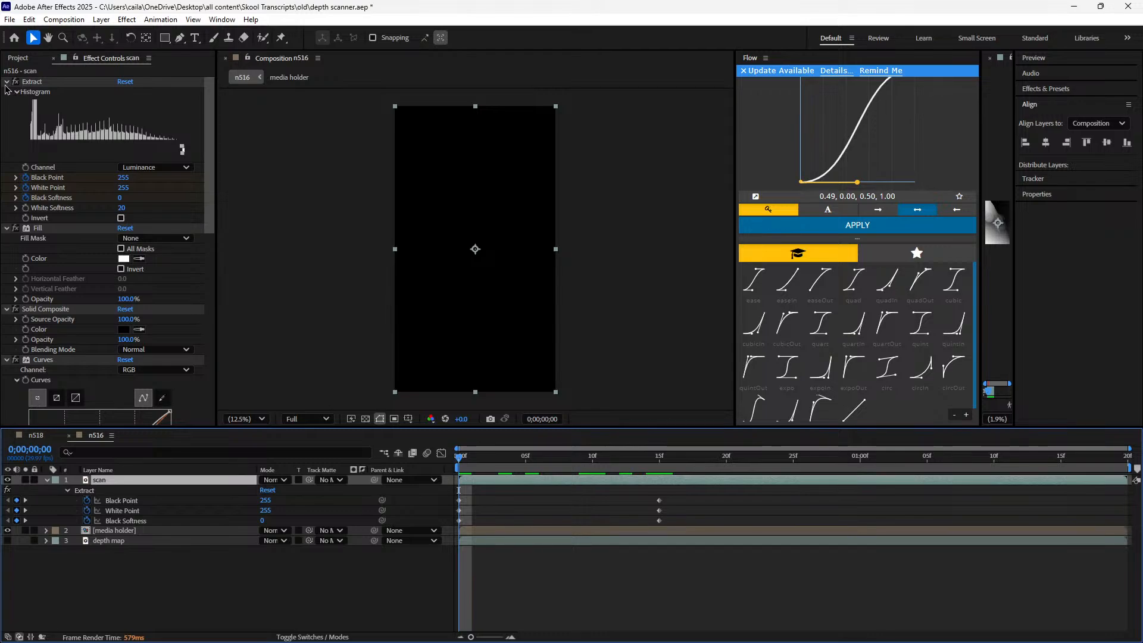
# Collapse the scan layer's Extract, Fill, Solid Composite, Curves, Tint and Deep Glow effect settings
pyautogui.click(6, 84)
pyautogui.click(6, 93)
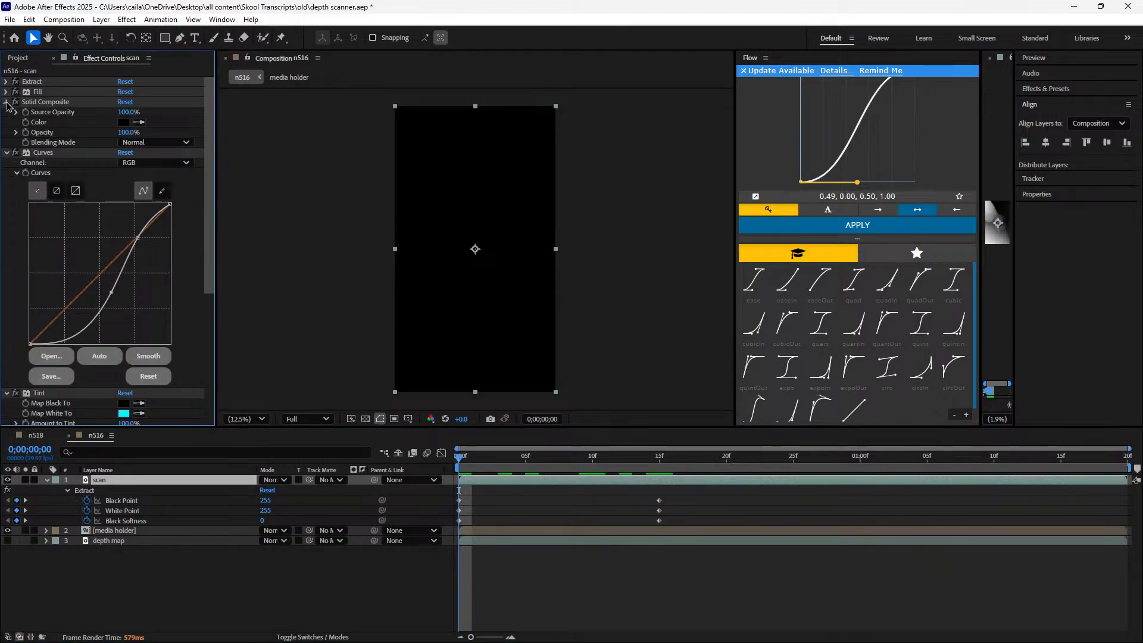
pyautogui.click(6, 102)
pyautogui.click(6, 112)
pyautogui.click(6, 122)
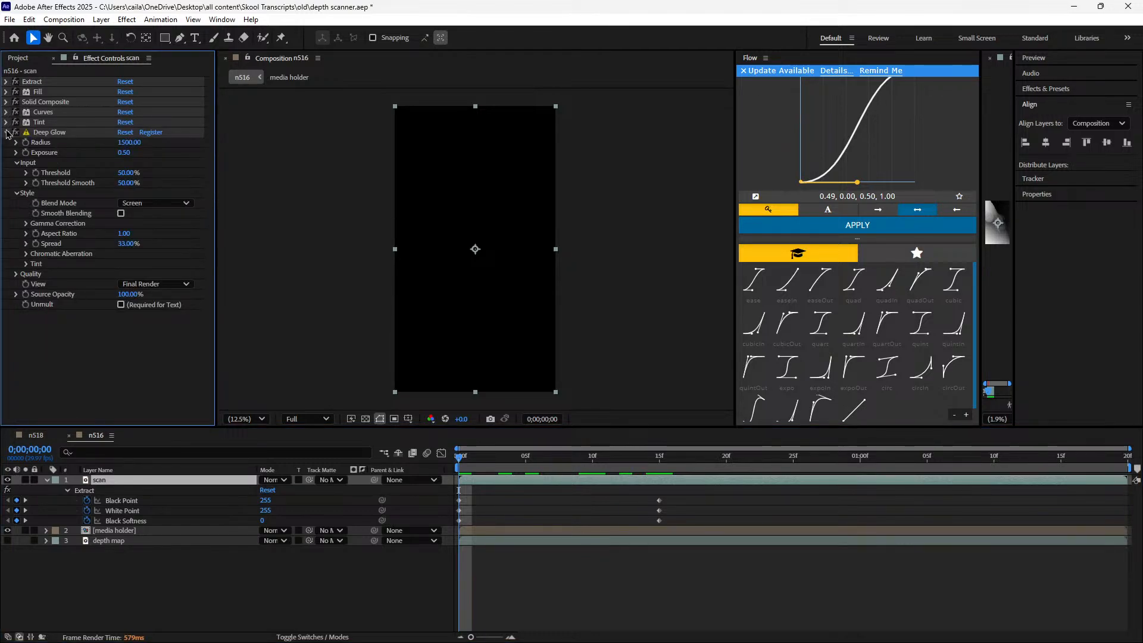
pyautogui.click(6, 133)
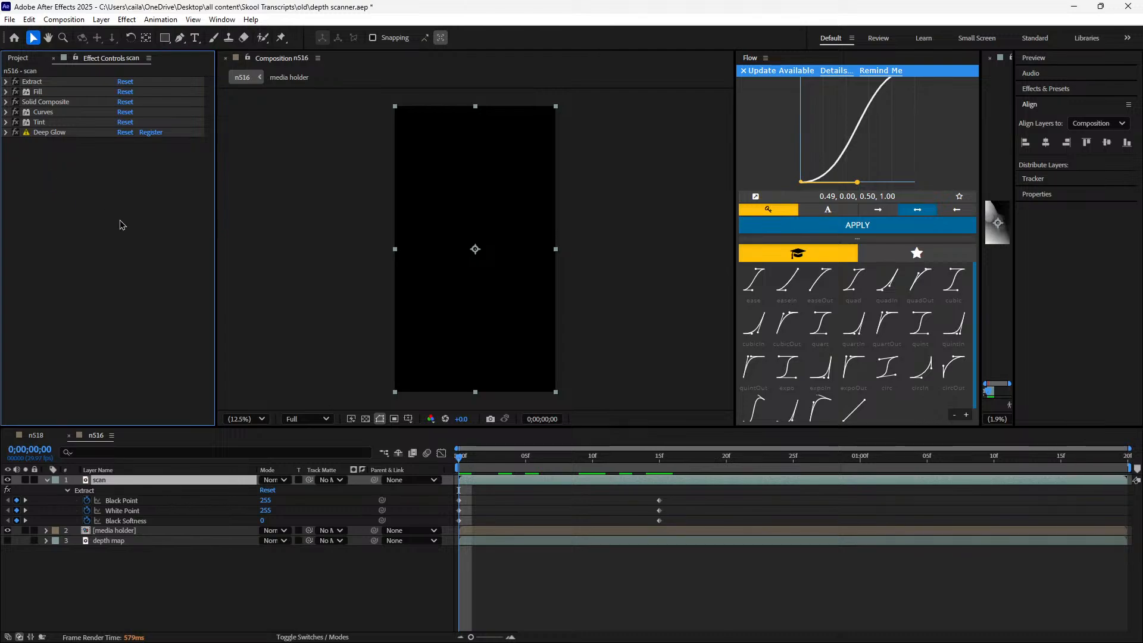
# Reveal all modified properties of the scan layer in the timeline and look through them
pyautogui.press('u')
pyautogui.press('u')
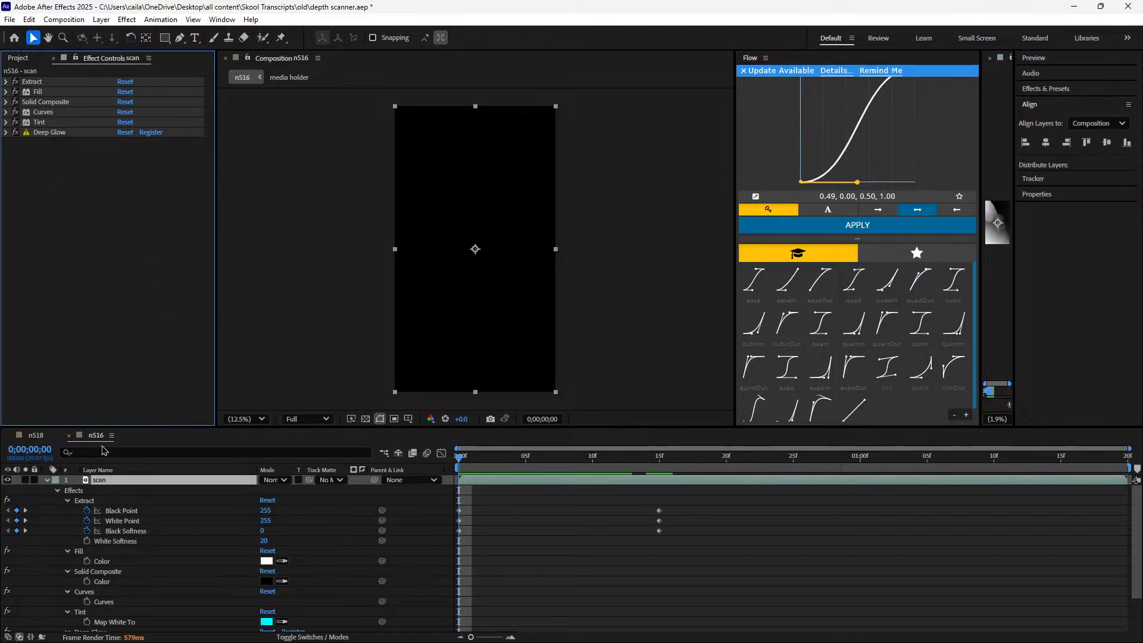
pyautogui.scroll(-3, 136, 495)
pyautogui.scroll(3, 135, 494)
# Delete all effects from Extract through Deep Glow on the scan layer, and return to the n518 composition
pyautogui.click(53, 134)
pyautogui.keyDown('shift'); pyautogui.click(58, 84); pyautogui.keyUp('shift')
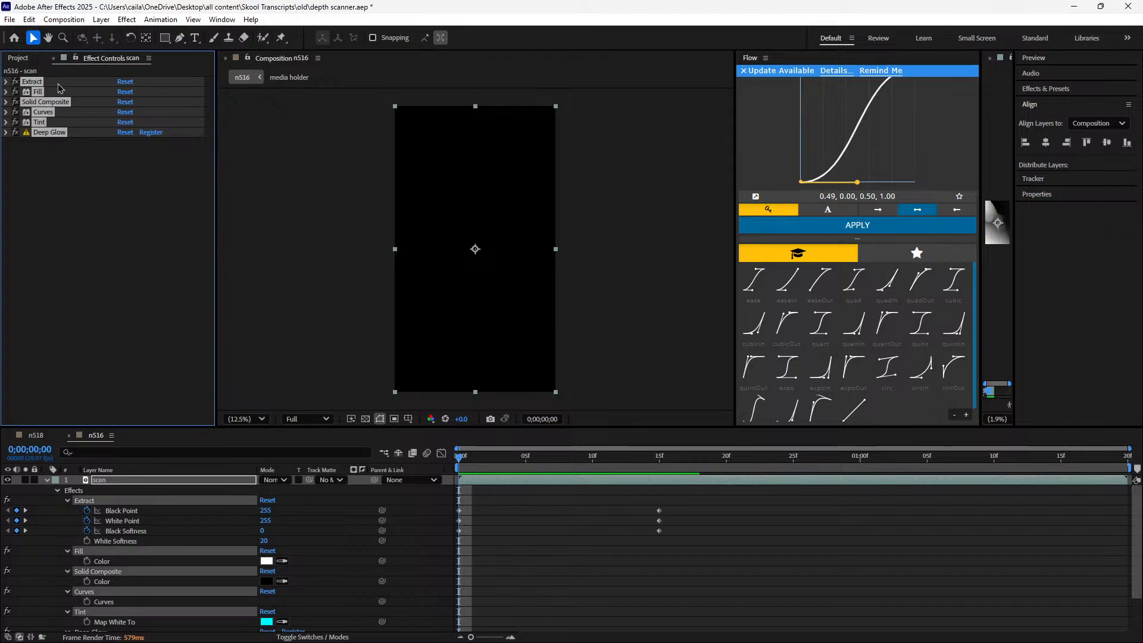
pyautogui.press('Delete')
pyautogui.click(35, 435)
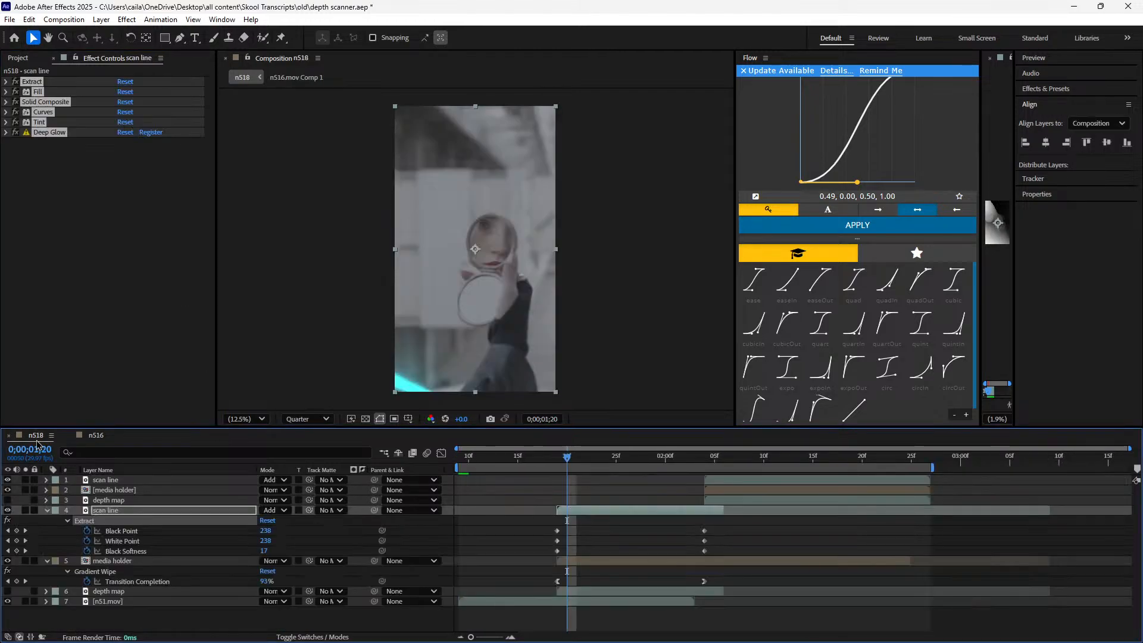
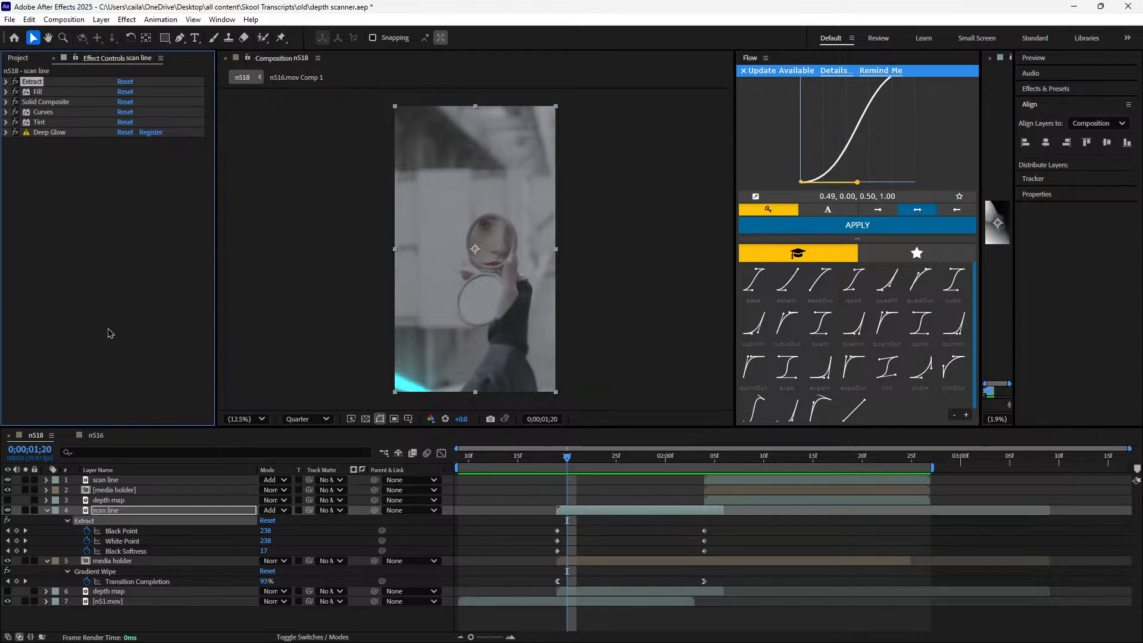
# Try adding Deep Glow and Invert to the scan layer in the n516 composition
pyautogui.click(97, 436)
pyautogui.click(188, 485)
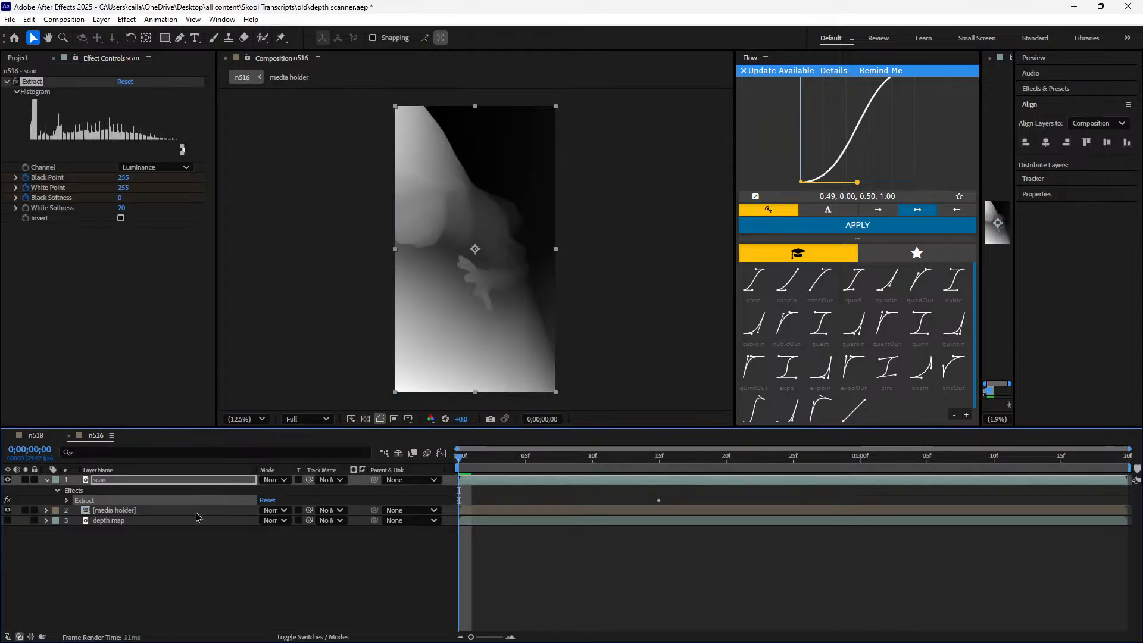
pyautogui.hotkey('ctrl', 'space')
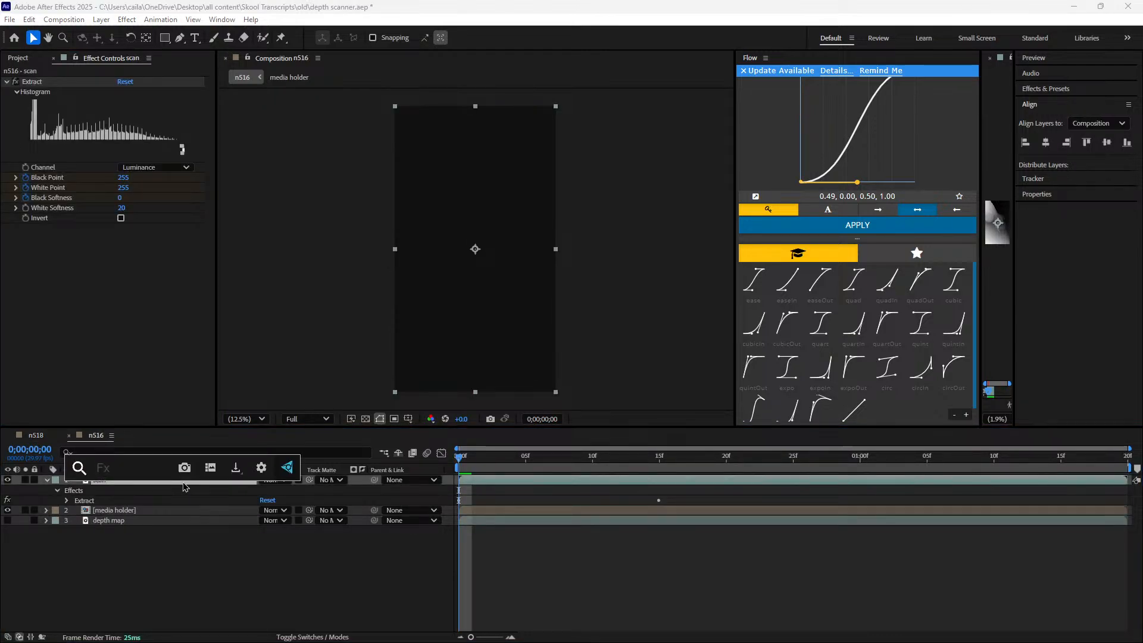
pyautogui.write('deep')
pyautogui.click(194, 509)
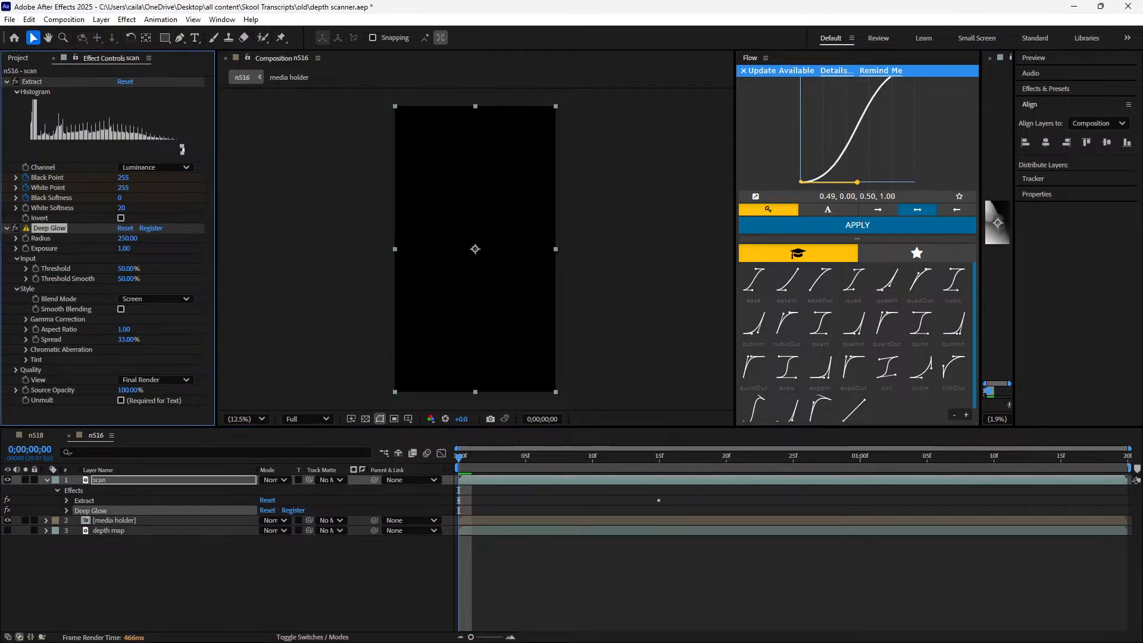
pyautogui.click(130, 483)
pyautogui.hotkey('ctrl', 'space')
pyautogui.press('Escape')
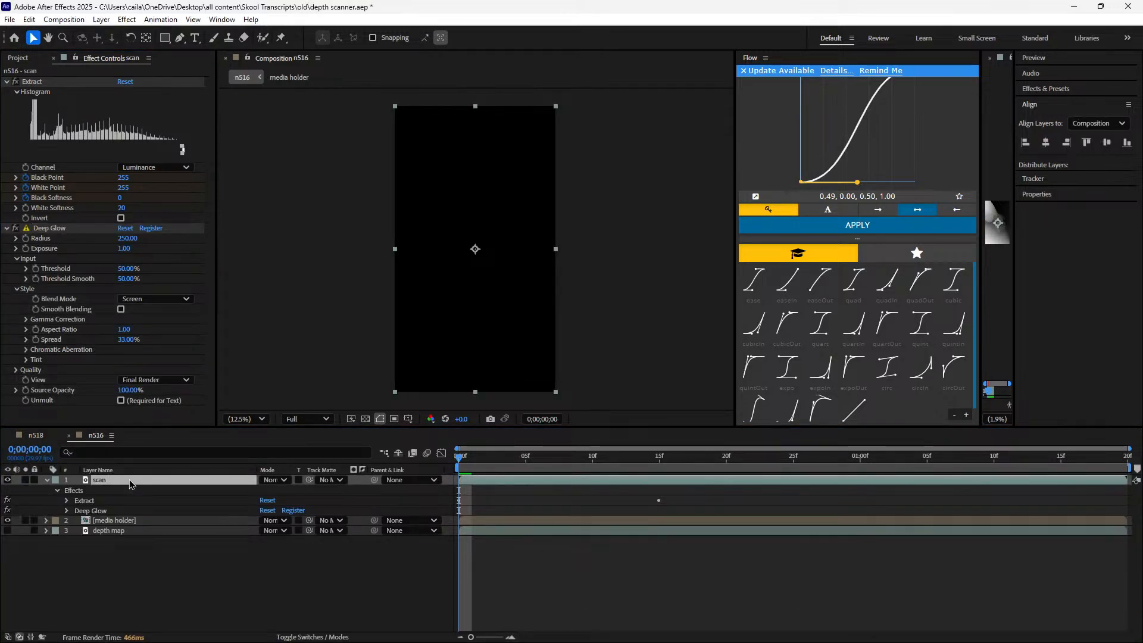
# Delete the Extract, Deep Glow and Invert effects from n516's scan layer
pyautogui.keyDown('shift'); pyautogui.click(77, 221); pyautogui.keyUp('shift')
pyautogui.scroll(1, 77, 220)
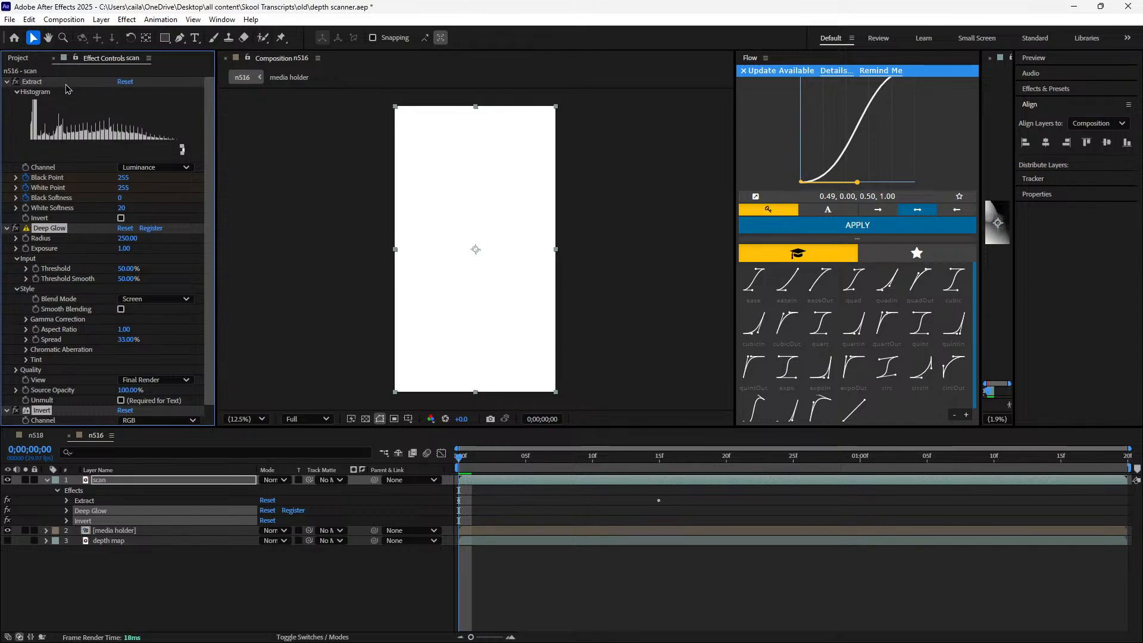
pyautogui.keyDown('shift'); pyautogui.click(73, 83); pyautogui.keyUp('shift')
pyautogui.press('Delete')
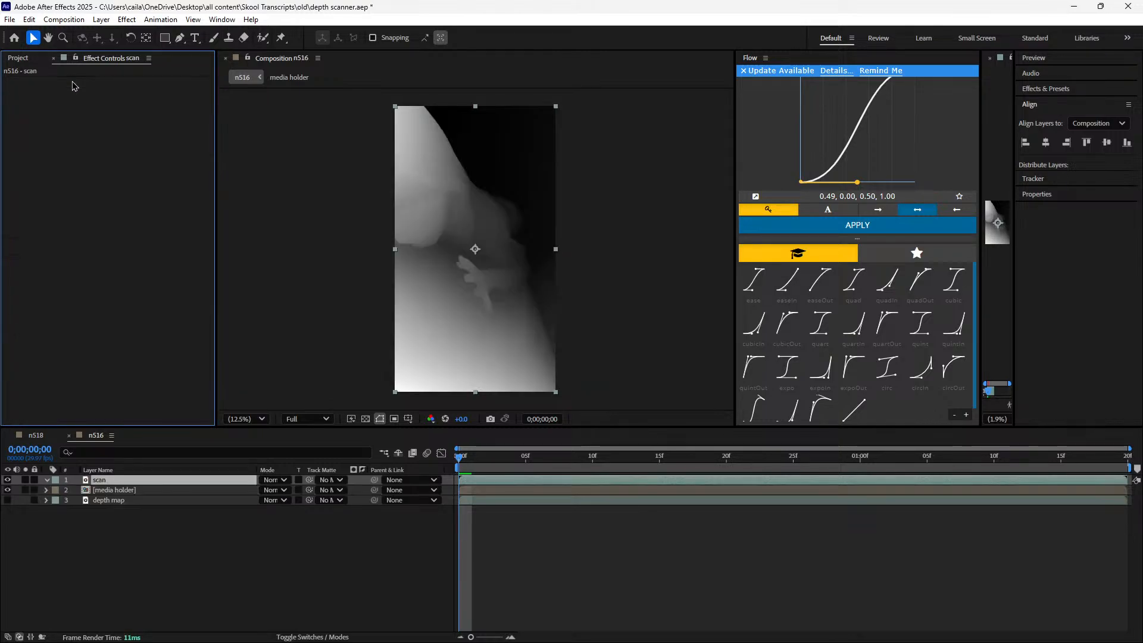
# Apply a fresh Extract effect to the scan layer
pyautogui.hotkey('ctrl', 'space')
pyautogui.write('xt')
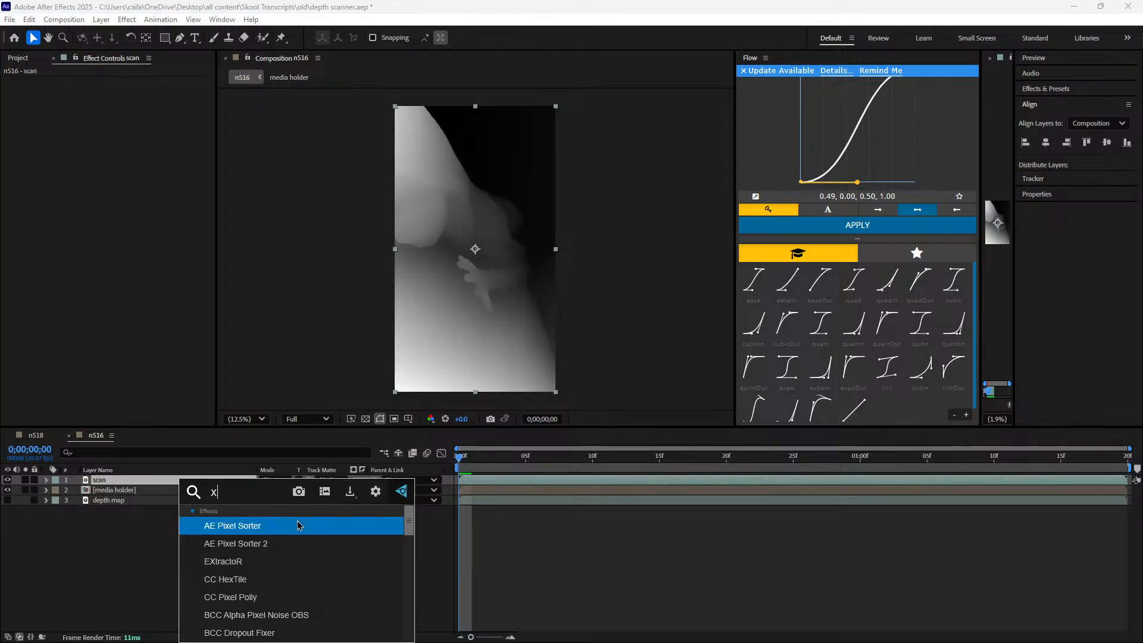
pyautogui.press('BackSpace')
pyautogui.press('BackSpace')
pyautogui.write('extra')
pyautogui.press('Return')
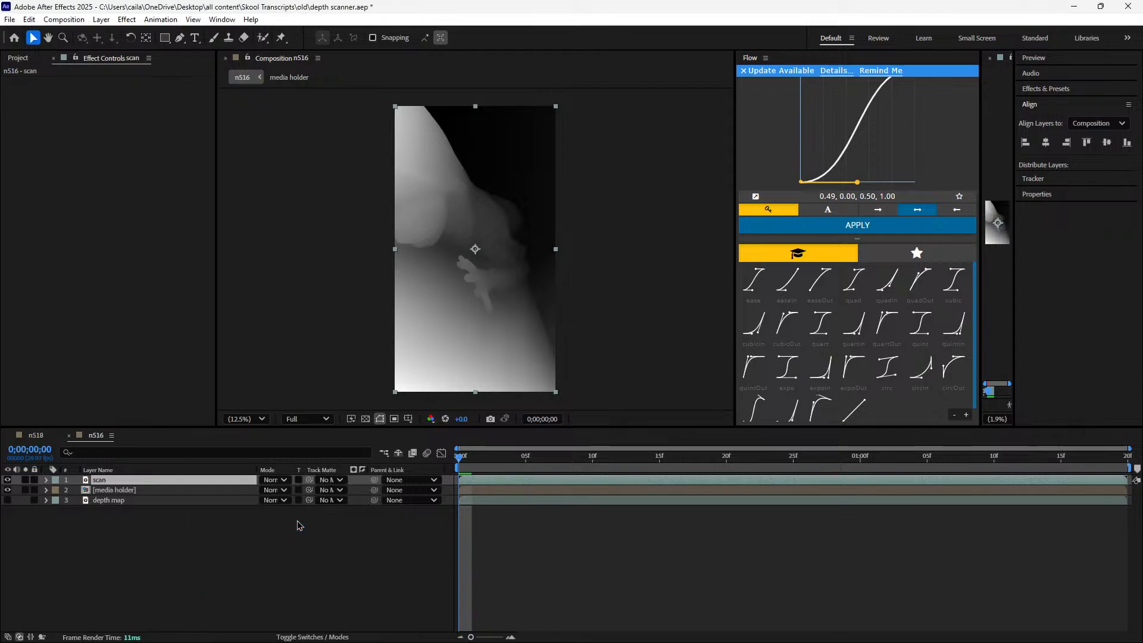
pyautogui.hotkey('ctrl', 'z')
pyautogui.write('xtrac')
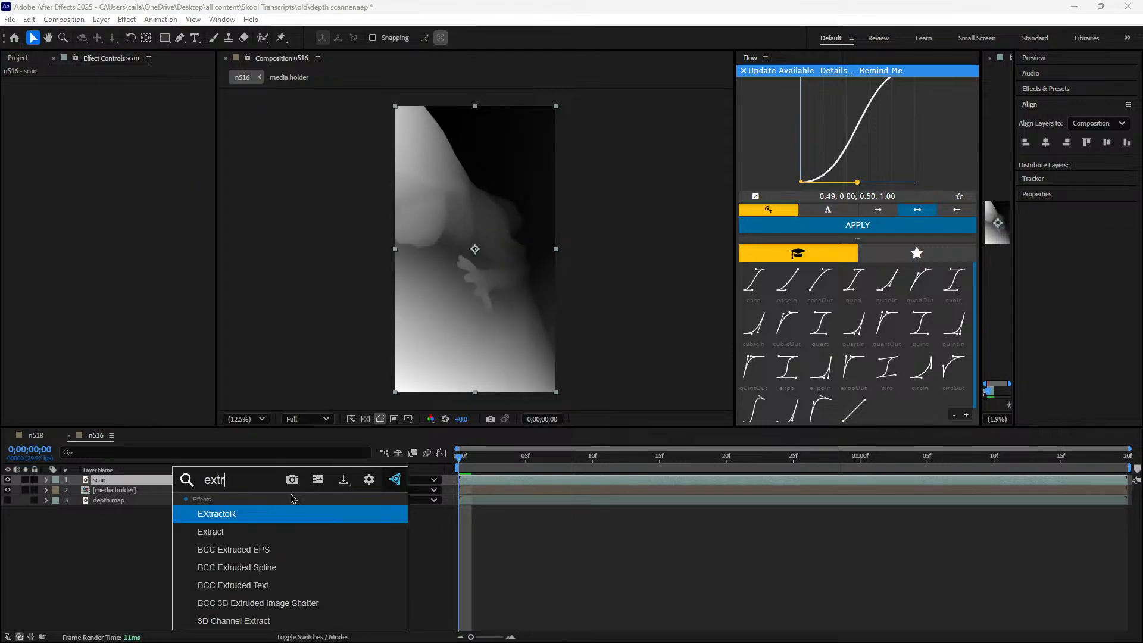
pyautogui.click(291, 526)
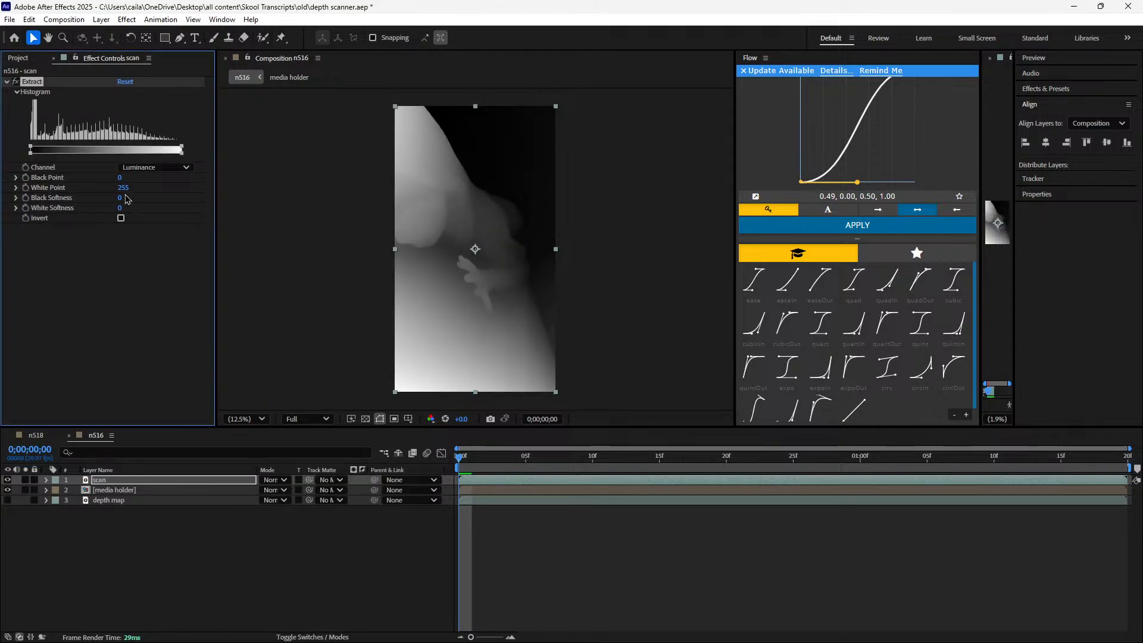
# Try varying Extract's White Point on the scan layer, and hide the layer
pyautogui.moveTo(110, 186); pyautogui.dragTo(495, 264)
pyautogui.click(18, 572)
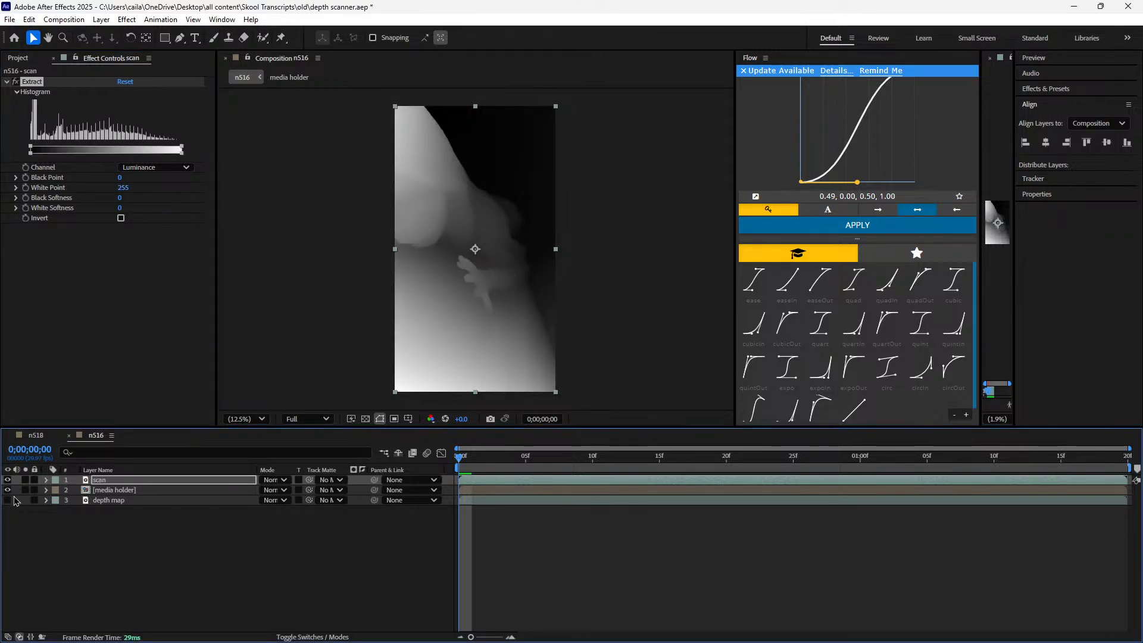
pyautogui.click(7, 480)
pyautogui.click(7, 479)
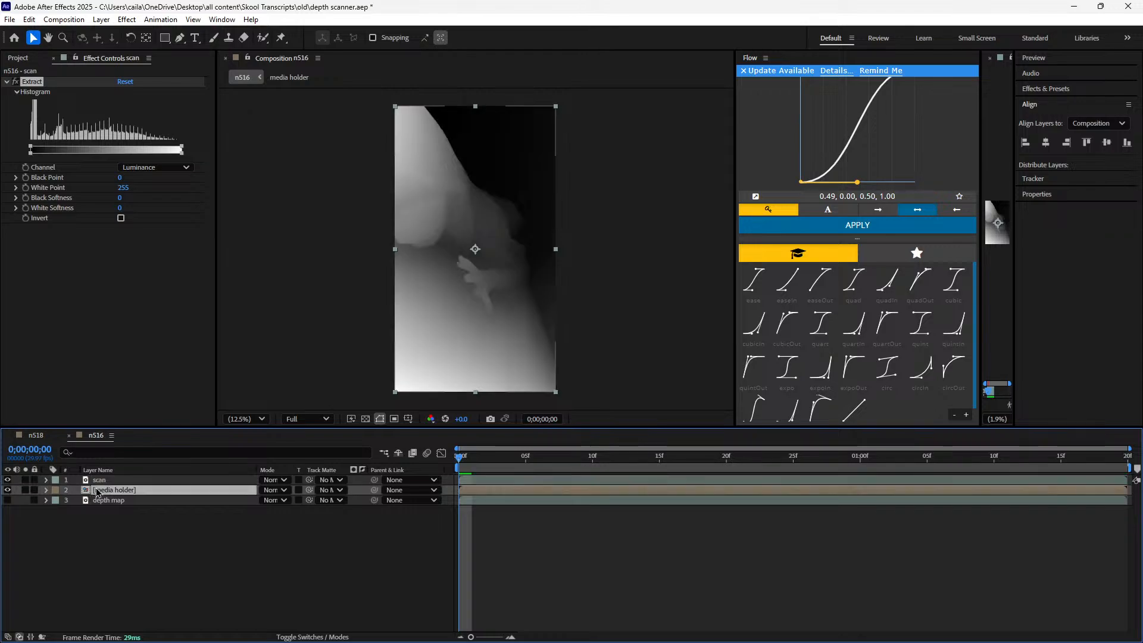
pyautogui.click(7, 480)
# Open the media holder composition, apply Extract to n516.mov and try its White Point at 131
pyautogui.doubleClick(488, 489)
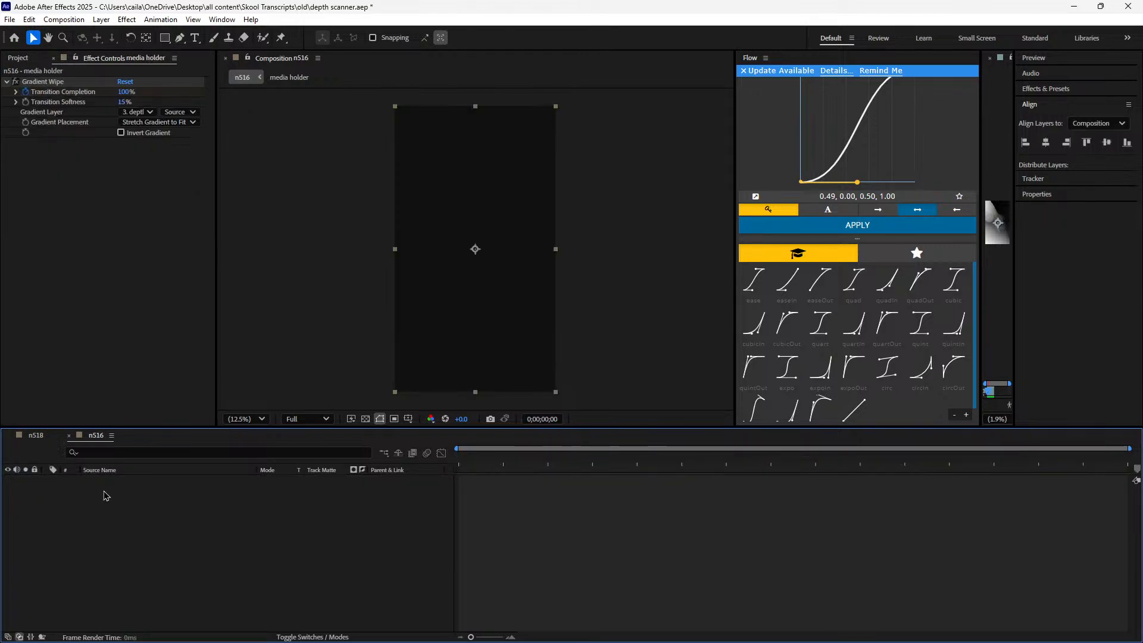
pyautogui.hotkey('ctrl', 'space')
pyautogui.write('extra')
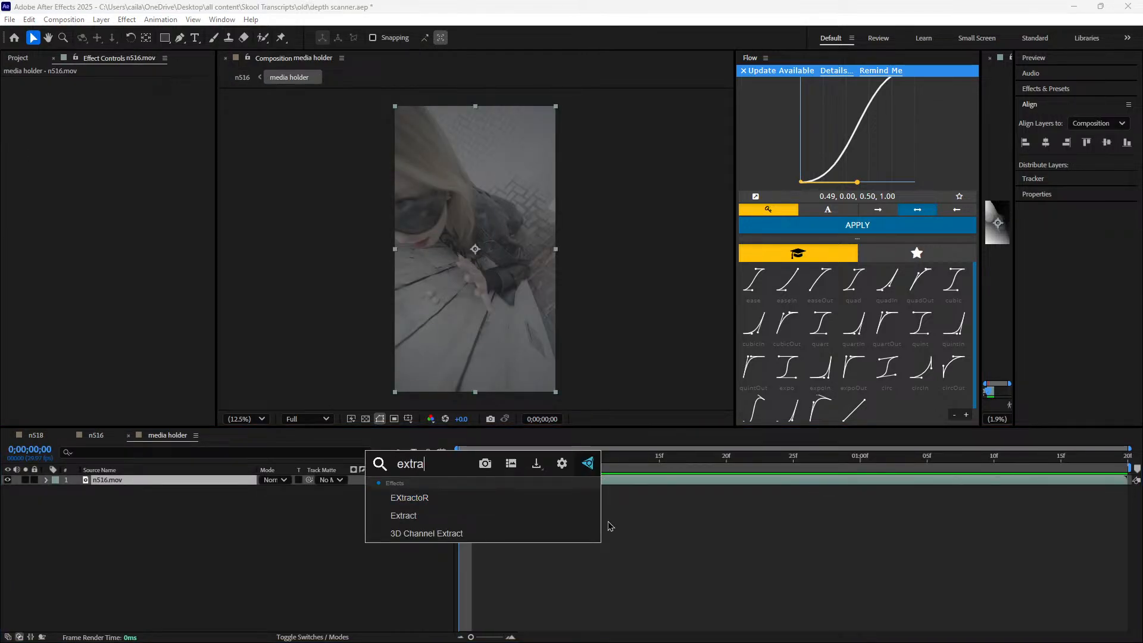
pyautogui.click(559, 517)
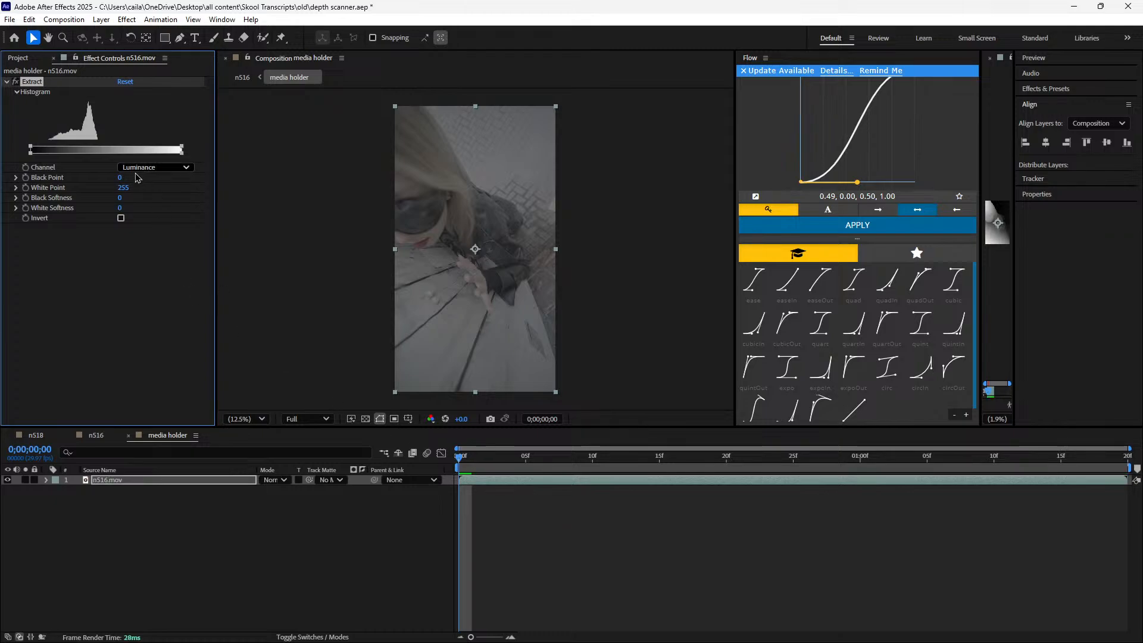
pyautogui.moveTo(109, 189); pyautogui.dragTo(149, 189)
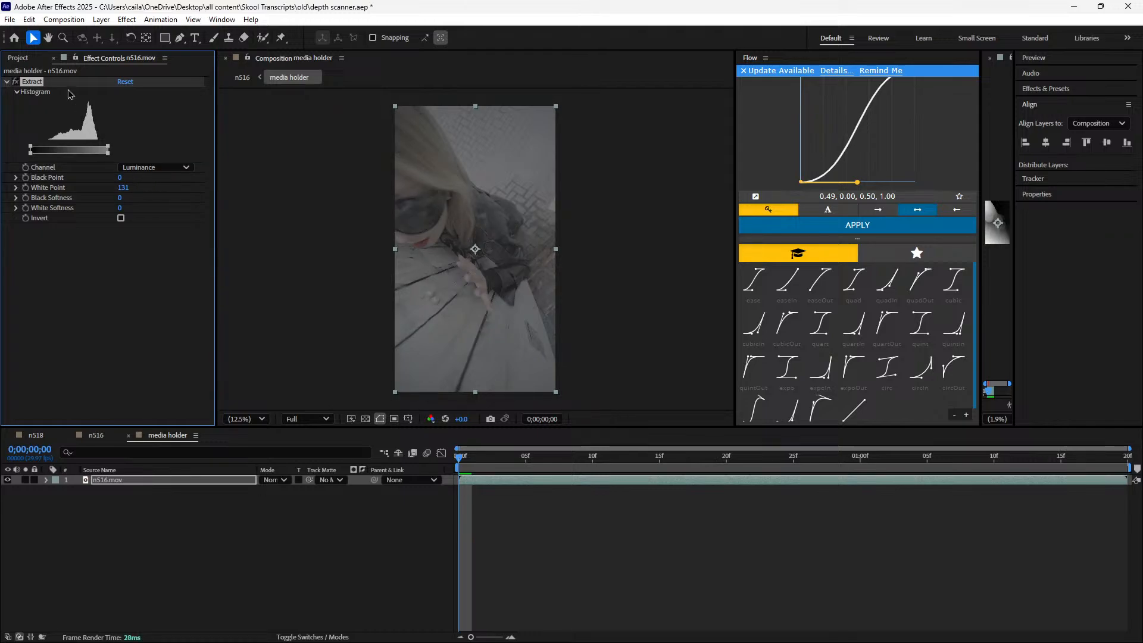
# Remove Extract from n516.mov, and back in n516 show the scan layer again and try varying its Black Point
pyautogui.press('Delete')
pyautogui.click(95, 435)
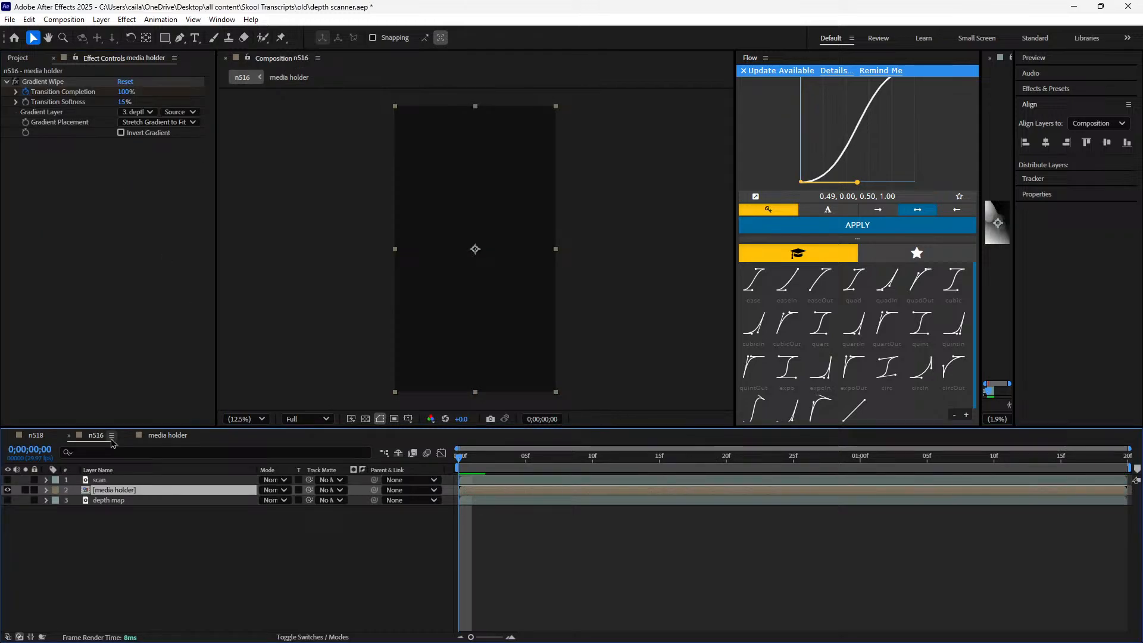
pyautogui.click(119, 480)
pyautogui.click(7, 480)
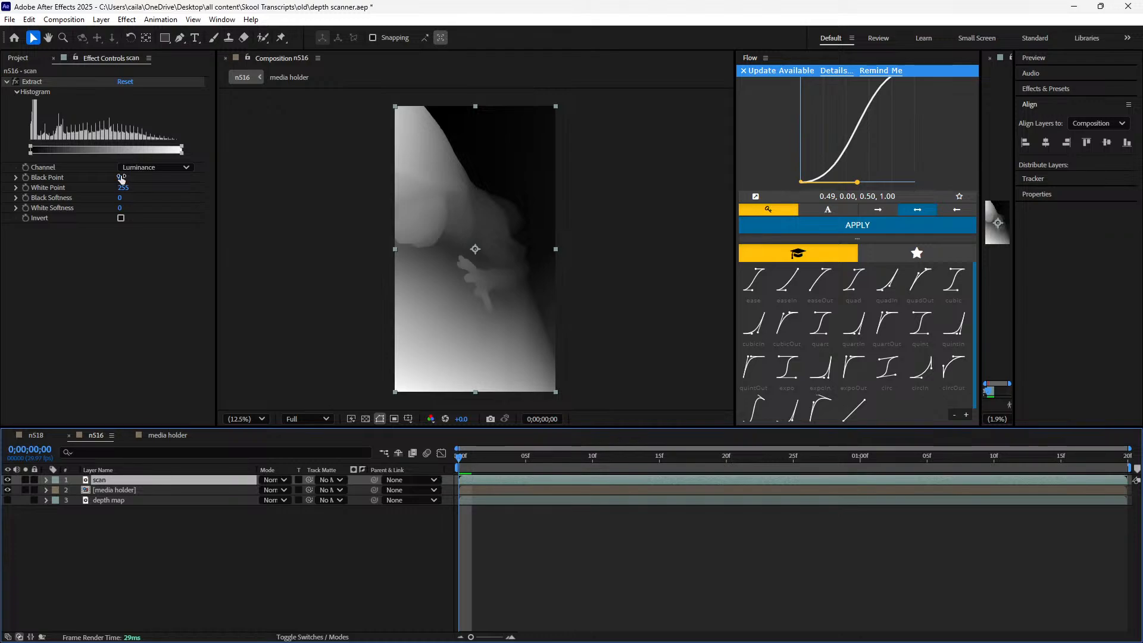
pyautogui.moveTo(122, 177)
pyautogui.mouseDown()
pyautogui.moveTo(209, 185)
pyautogui.moveTo(339, 225)
pyautogui.moveTo(121, 226)
pyautogui.moveTo(110, 188)
pyautogui.moveTo(63, 180)
pyautogui.moveTo(132, 182)
pyautogui.mouseUp()
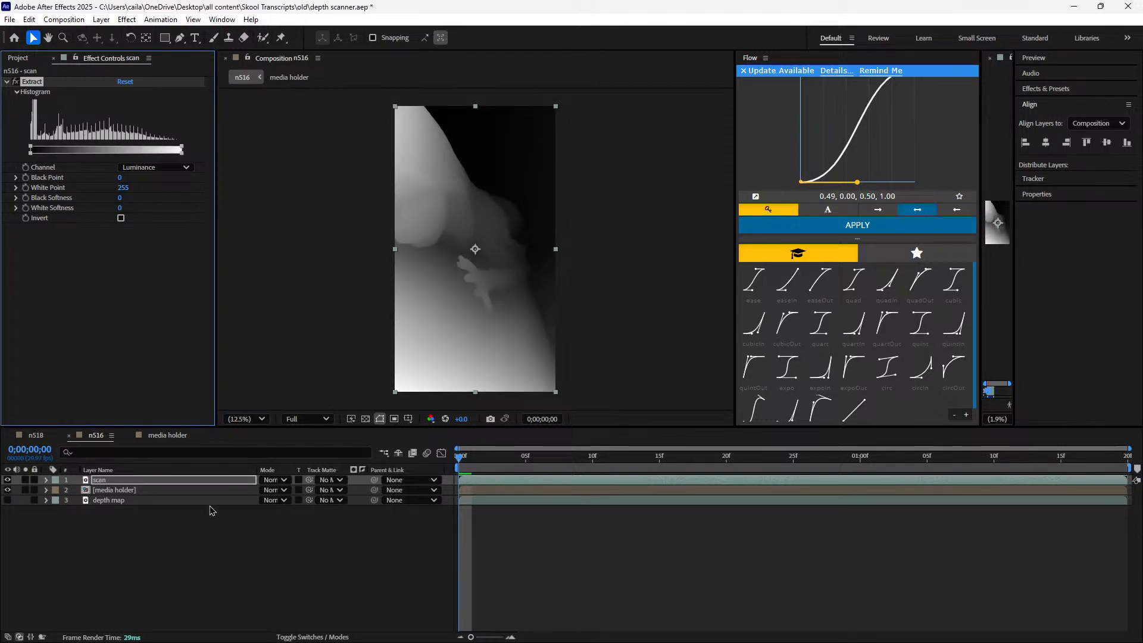
# Check n518's Extract keyframes at 0;00;01;19, and start keyframing Black Point, White Point and Black Softness on n516's scan layer at its first frame
pyautogui.click(35, 435)
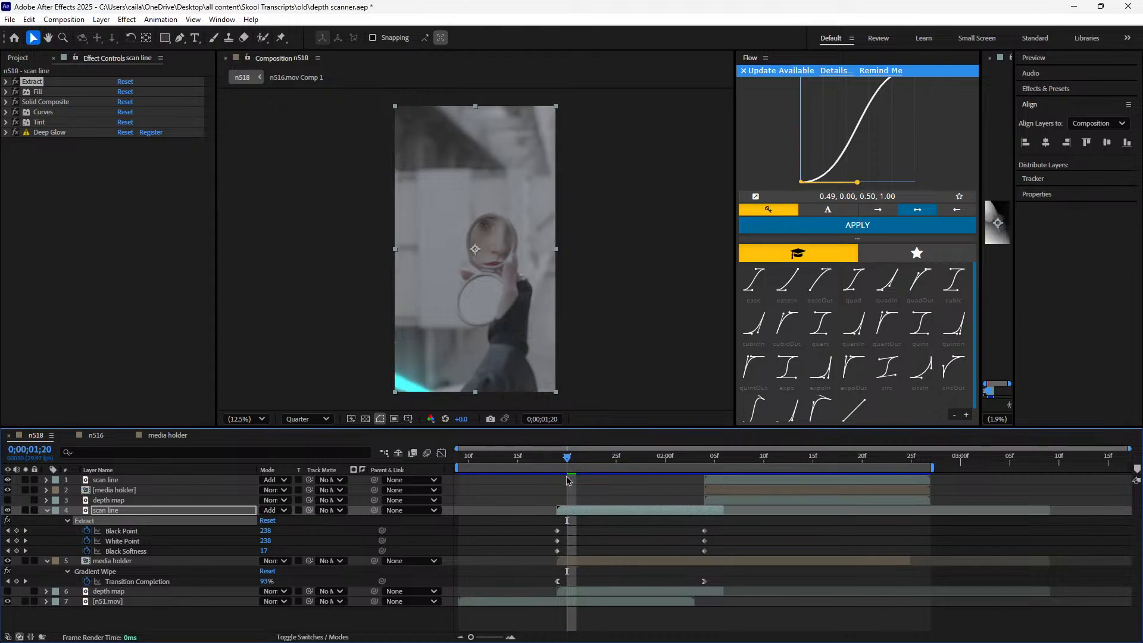
pyautogui.moveTo(566, 458); pyautogui.dragTo(557, 458)
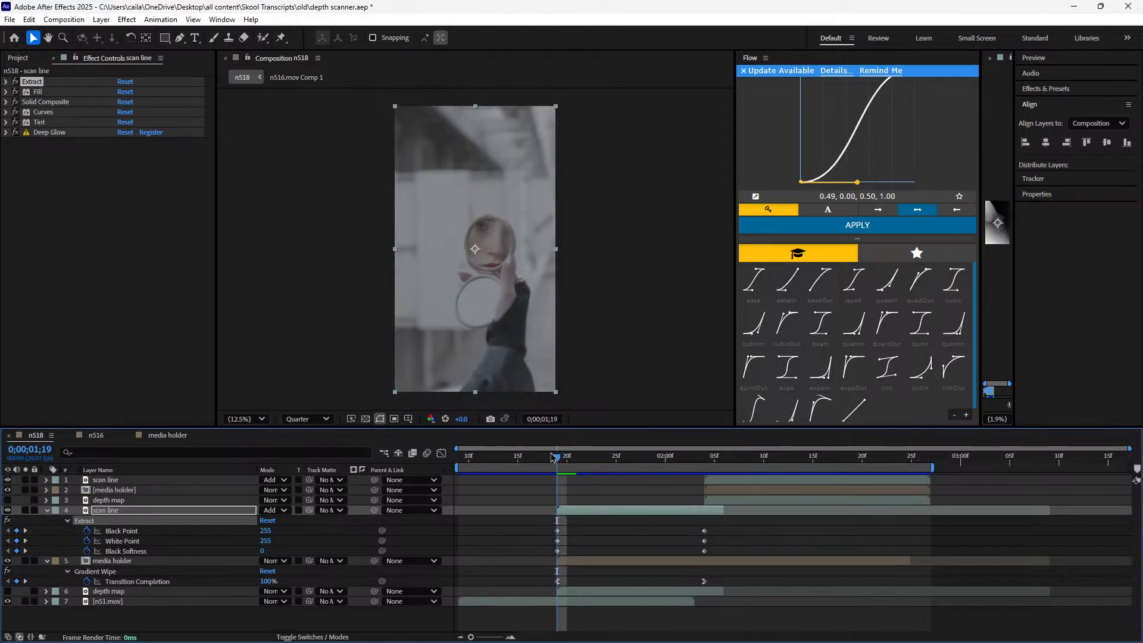
pyautogui.click(95, 435)
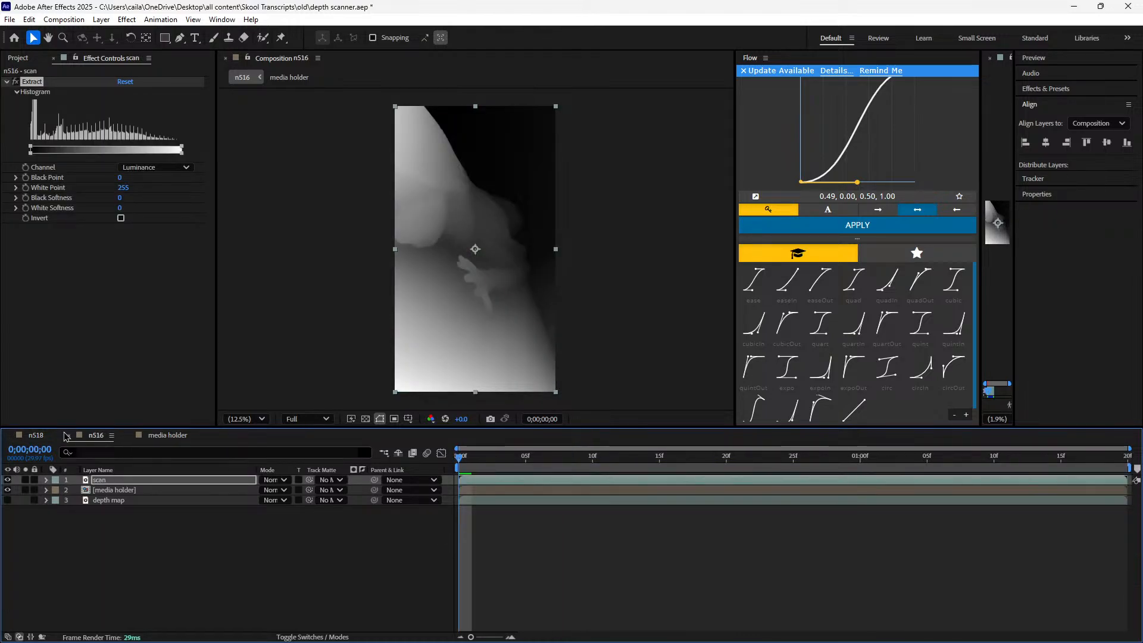
pyautogui.click(27, 181)
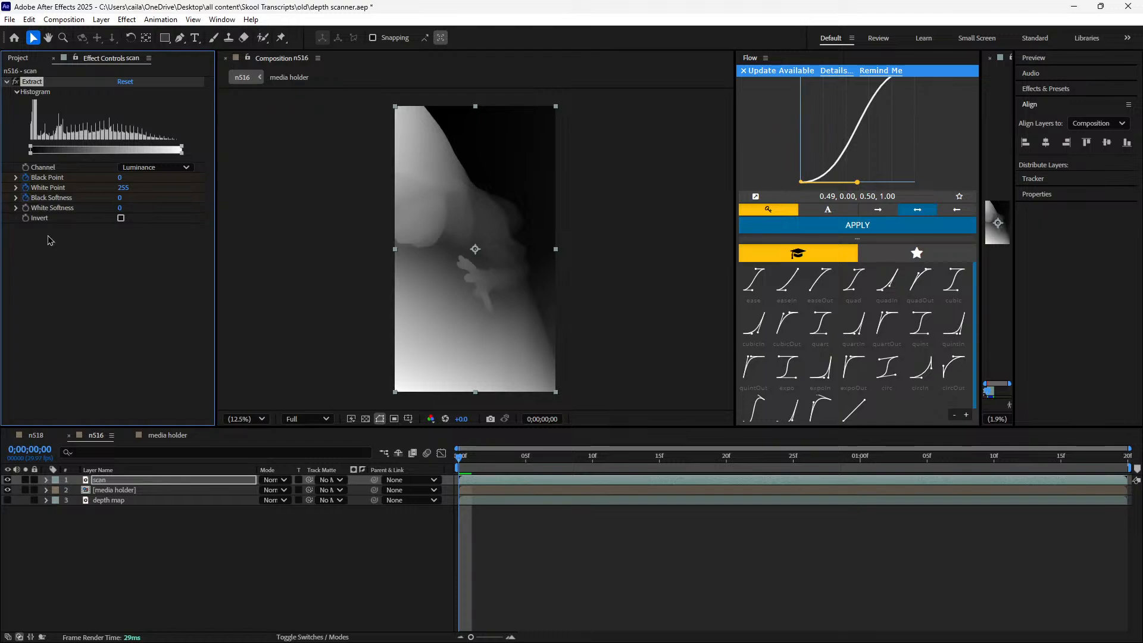
# Compare with n518's starting Extract values, and set the scan layer's Black Point to 254 and White Point to 255 at n516's first frame
pyautogui.click(50, 436)
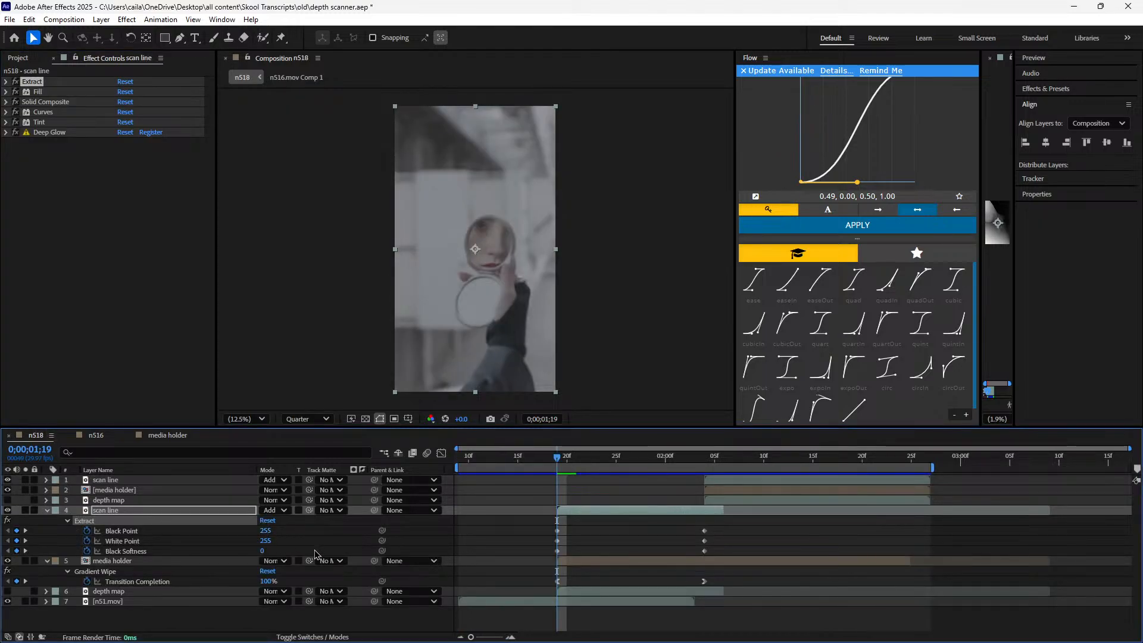
pyautogui.click(95, 435)
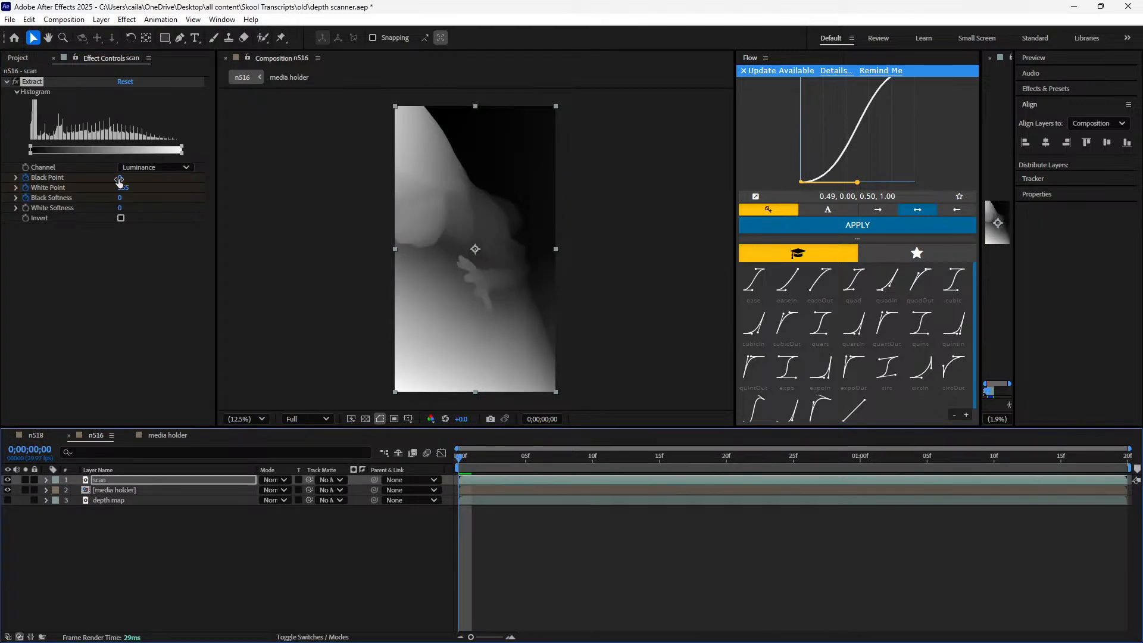
pyautogui.moveTo(119, 179); pyautogui.dragTo(384, 200)
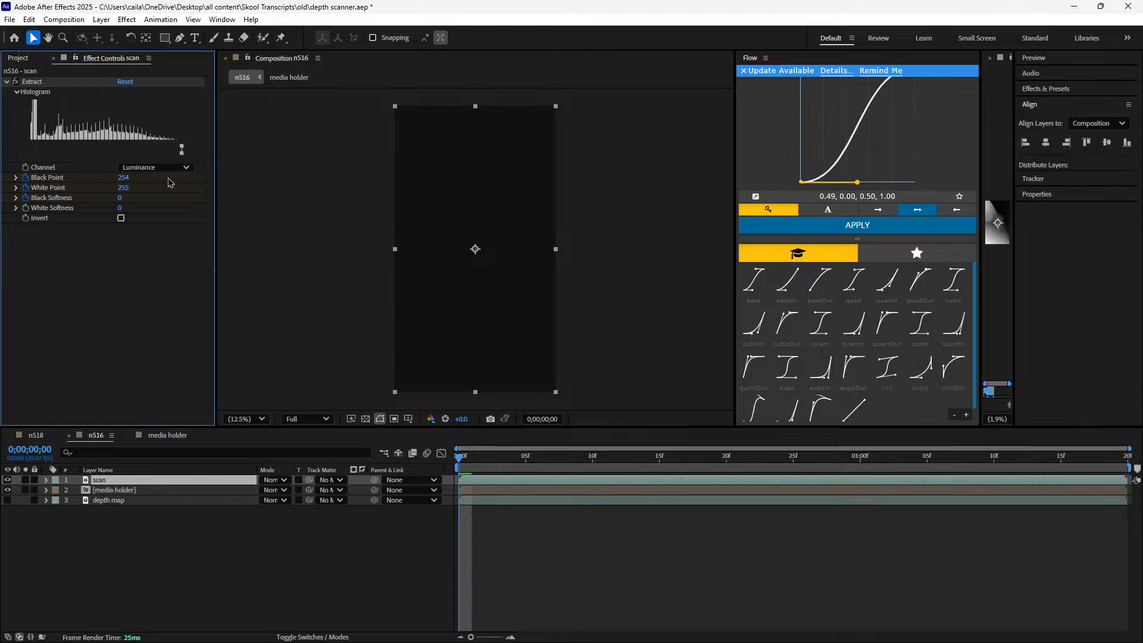
pyautogui.moveTo(130, 188); pyautogui.dragTo(170, 195)
# Check n518's ending Extract keyframes, reveal the scan and media holder keyframes in n516, and go to the wipe's last keyframe at 0;00;00;16
pyautogui.click(43, 434)
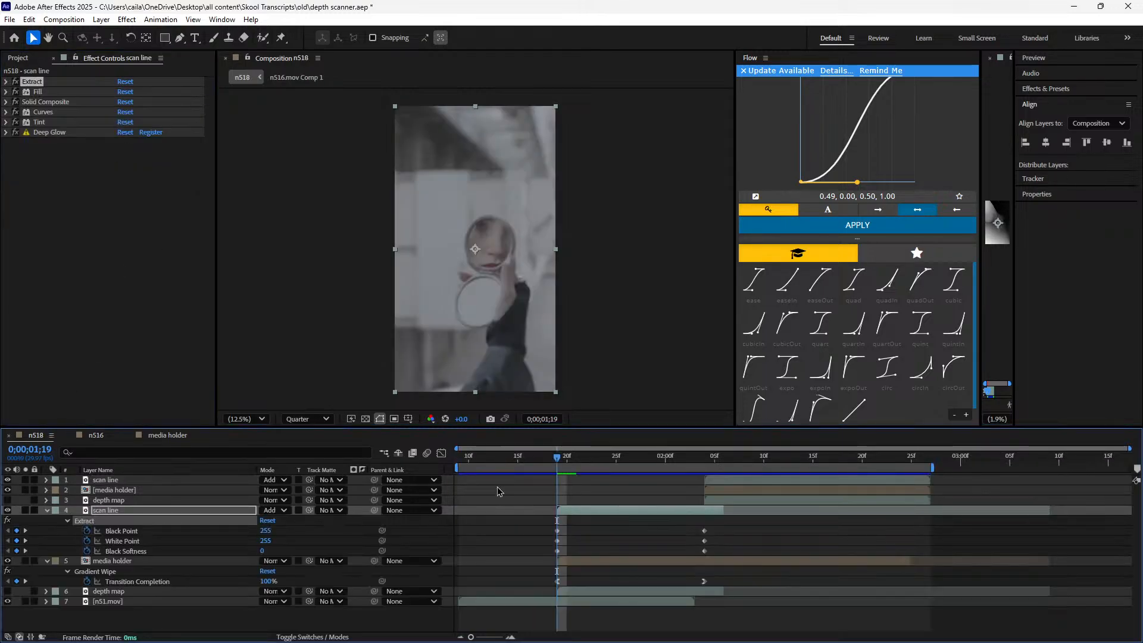
pyautogui.click(96, 434)
pyautogui.press('u')
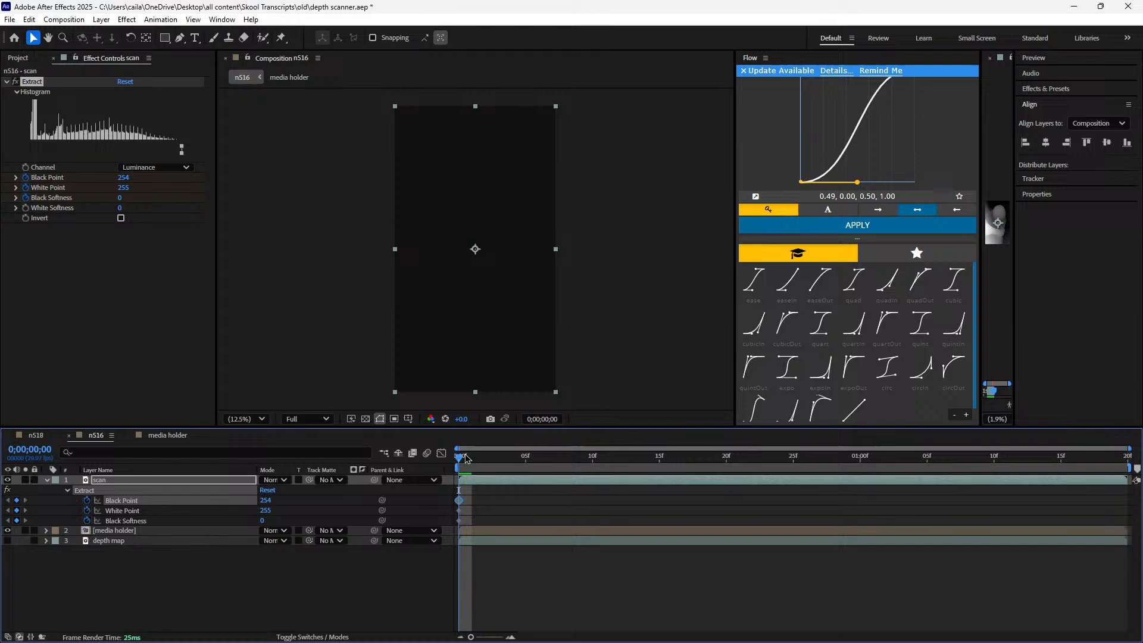
pyautogui.click(521, 526)
pyautogui.press('u')
pyautogui.press('k')
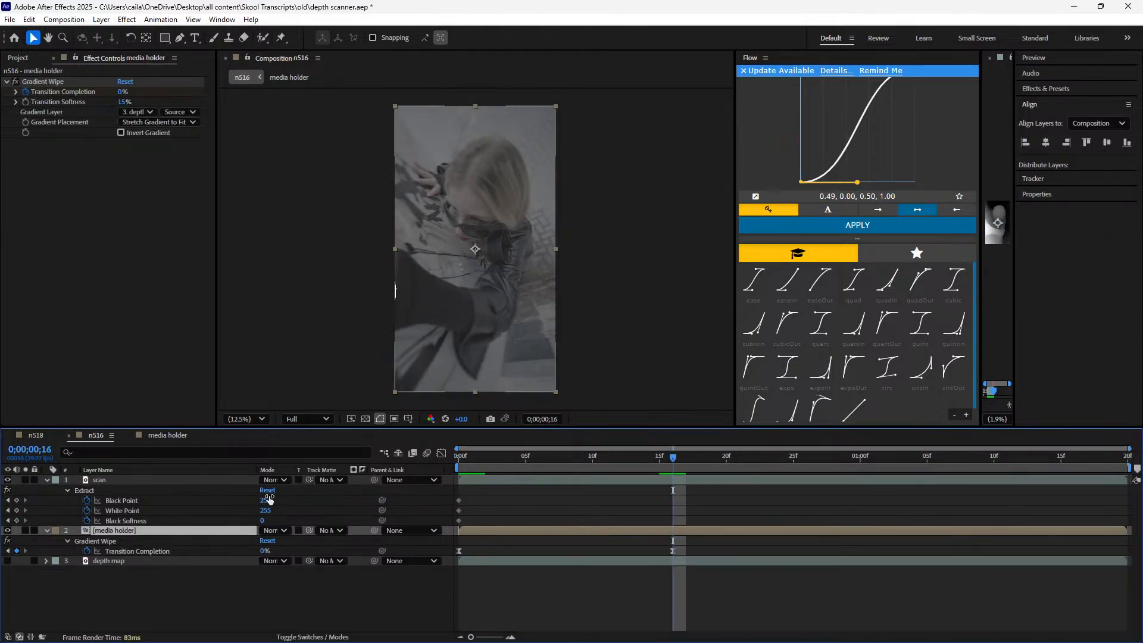
# Keyframe the scan layer's Extract at 0;00;00;16 with Black Point 0, White Point 0 and Black Softness 225
pyautogui.click(266, 502)
pyautogui.write('0')
pyautogui.click(300, 503)
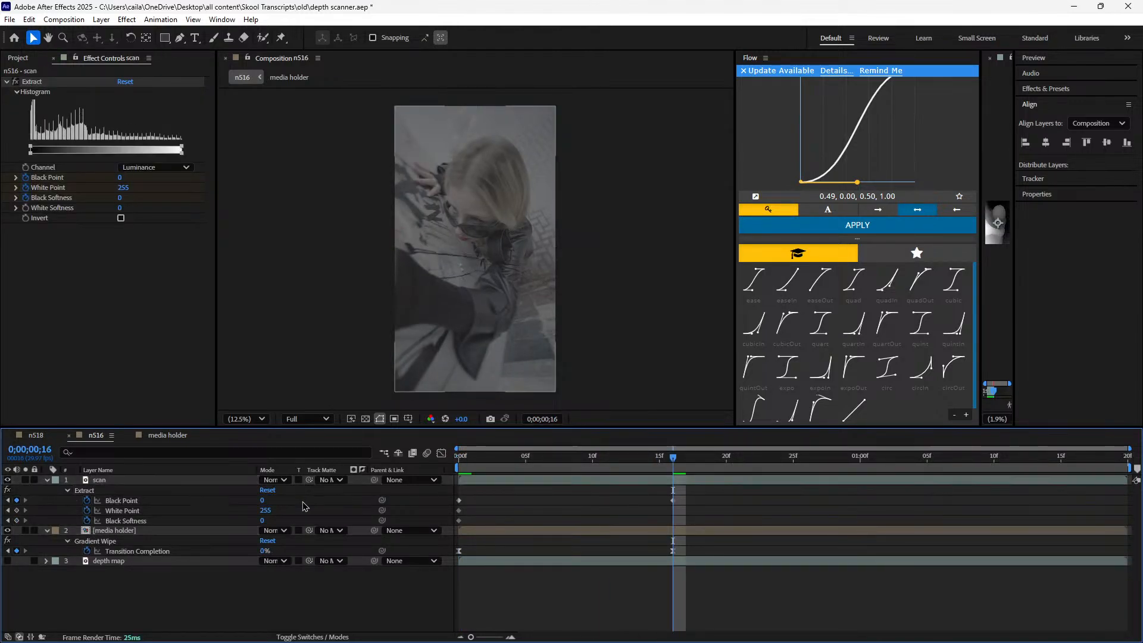
pyautogui.click(267, 510)
pyautogui.write('0')
pyautogui.click(261, 521)
pyautogui.write('225')
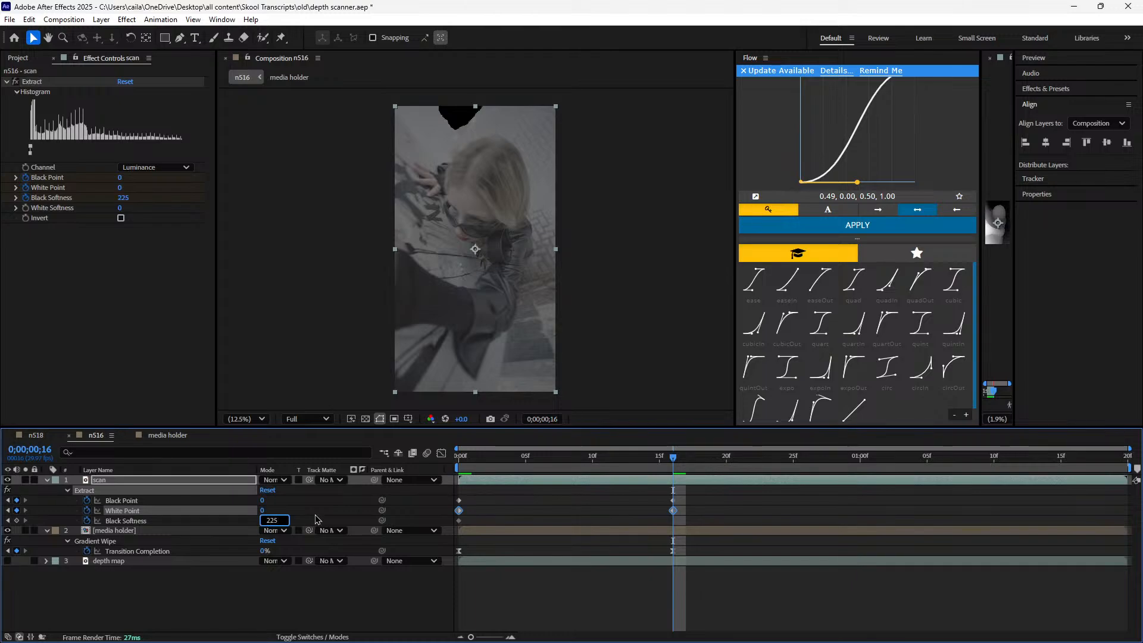
pyautogui.click(317, 520)
# Delete the scan layer's Extract keyframes at 0;00;00;16, and set Black Point to 255 at the first frame
pyautogui.moveTo(667, 478); pyautogui.dragTo(630, 528)
pyautogui.moveTo(689, 495); pyautogui.dragTo(623, 522)
pyautogui.press('Delete')
pyautogui.moveTo(633, 459); pyautogui.dragTo(369, 467)
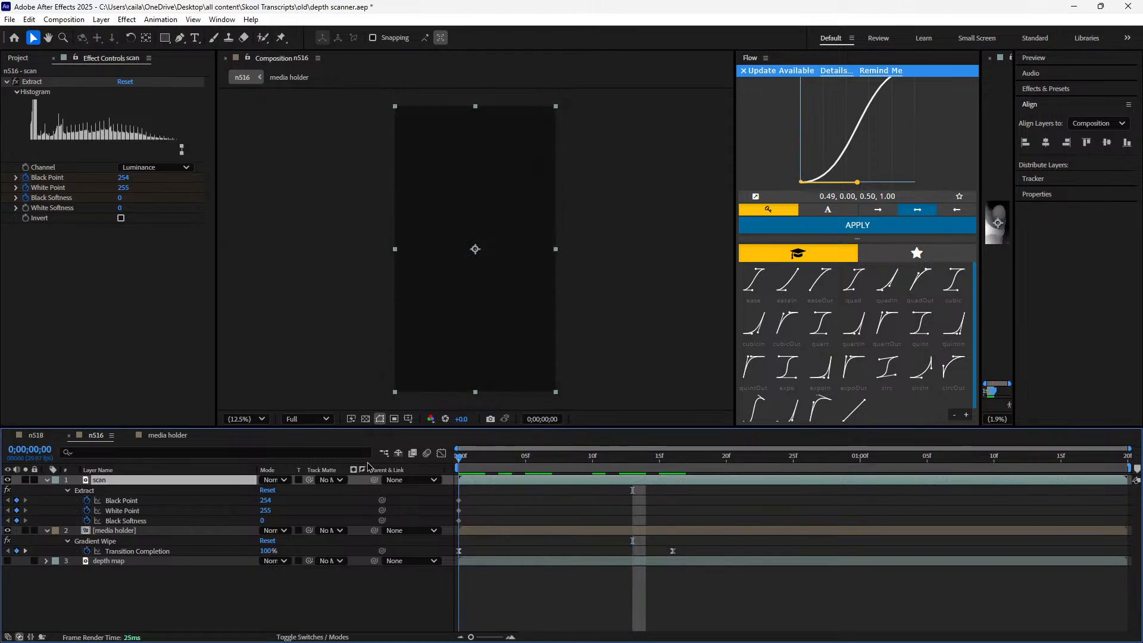
pyautogui.moveTo(452, 488); pyautogui.dragTo(267, 504)
# Try varying Black Point at 0;00;00;16 to add a keyframe there, and set it to 139 at 0;00;00;10
pyautogui.moveTo(471, 459); pyautogui.dragTo(673, 481)
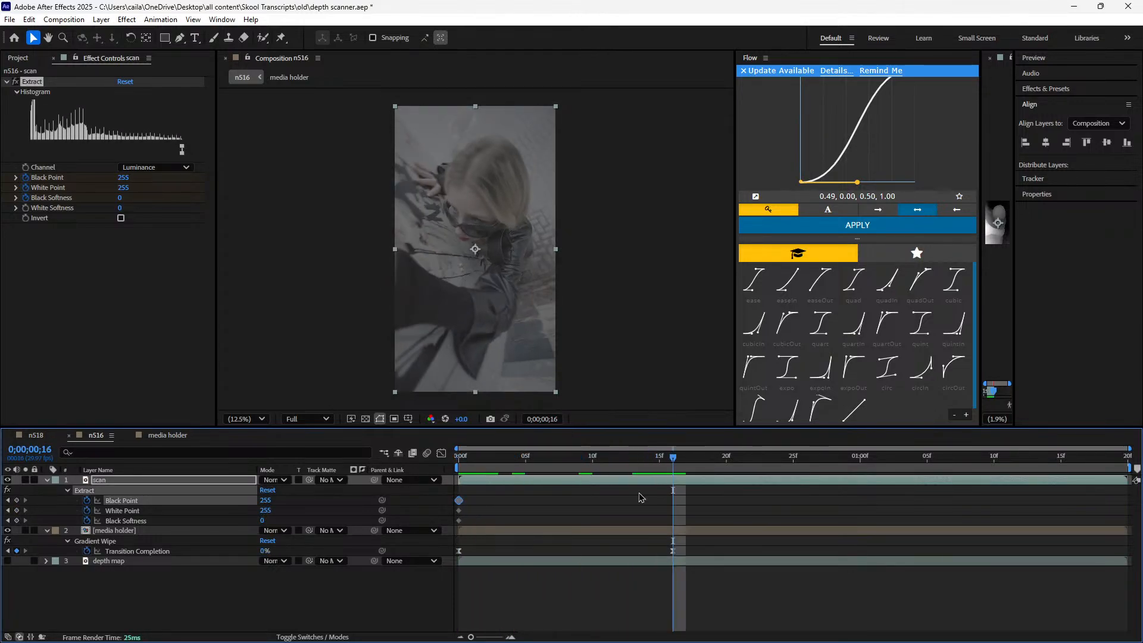
pyautogui.click(639, 499)
pyautogui.moveTo(266, 503); pyautogui.dragTo(416, 536)
pyautogui.moveTo(466, 463); pyautogui.dragTo(592, 488)
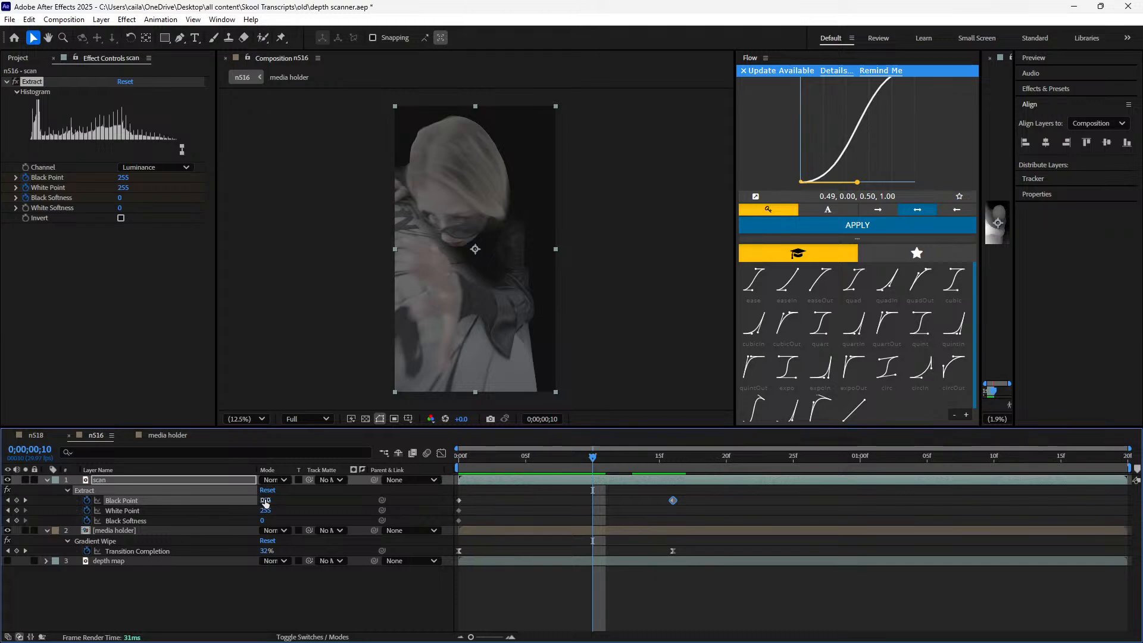
pyautogui.moveTo(266, 503); pyautogui.dragTo(198, 504)
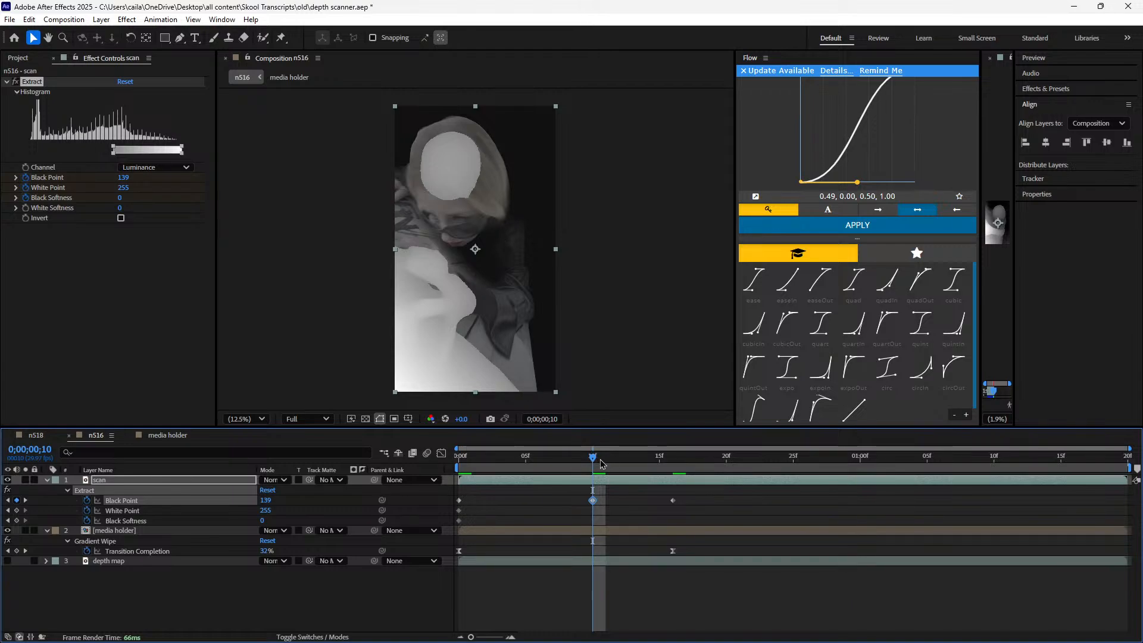
# Try an Invert effect on the scan layer and remove it
pyautogui.hotkey('ctrl', 'space')
pyautogui.write('inv')
pyautogui.press('Return')
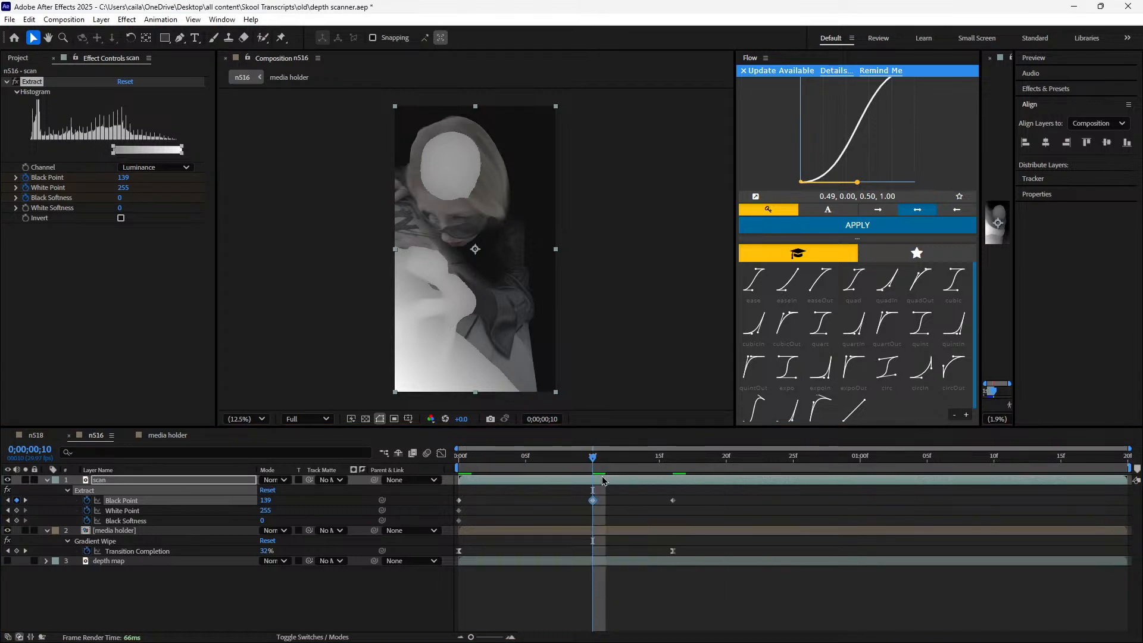
pyautogui.press('Delete')
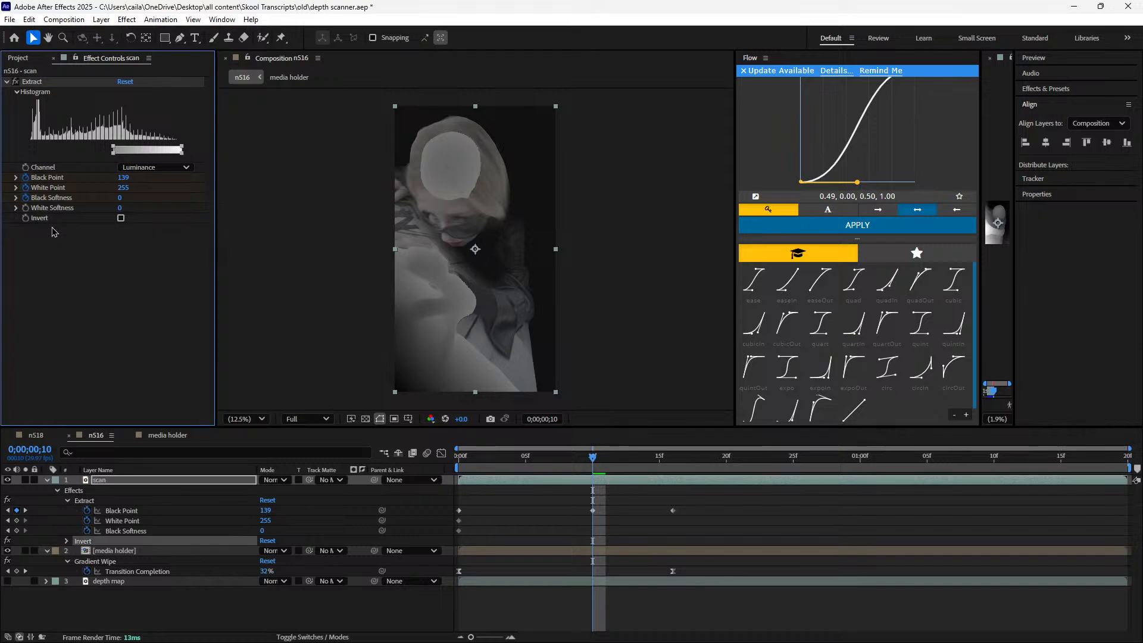
# Try a Deep Glow effect on the scan layer
pyautogui.hotkey('ctrl', 'space')
pyautogui.write('deep g')
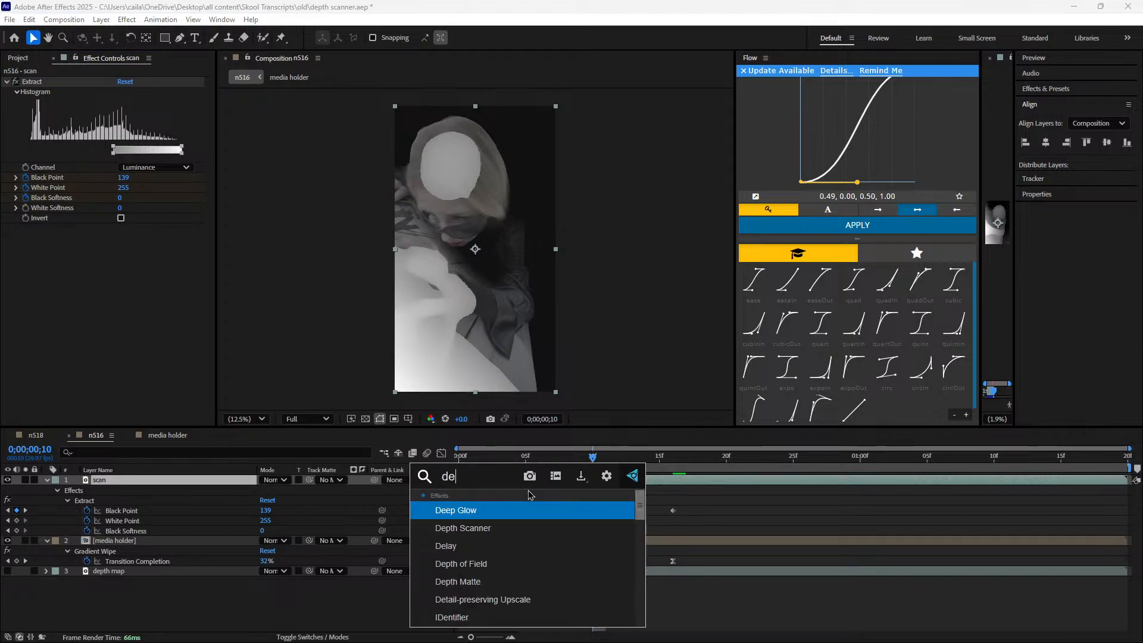
pyautogui.click(530, 511)
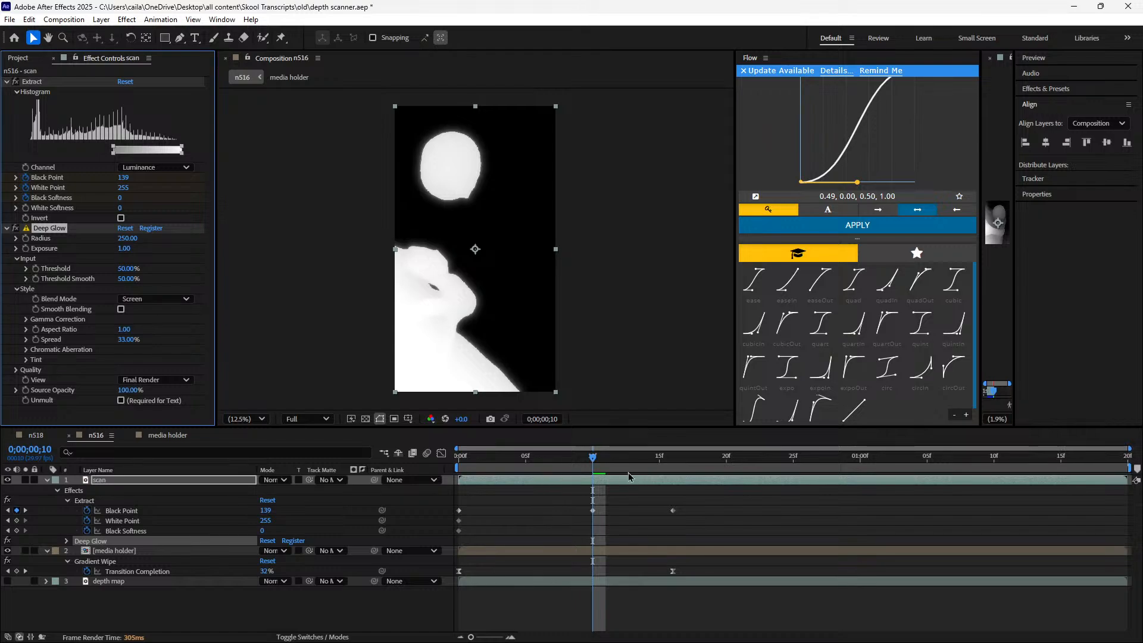
# Remove Deep Glow and delete the scan layer's Black Point keyframes at 0;00;00;10 and 0;00;00;16
pyautogui.moveTo(591, 458)
pyautogui.mouseDown()
pyautogui.moveTo(620, 462)
pyautogui.moveTo(592, 459)
pyautogui.mouseUp()
pyautogui.hotkey('ctrl', 'space')
pyautogui.press('Delete')
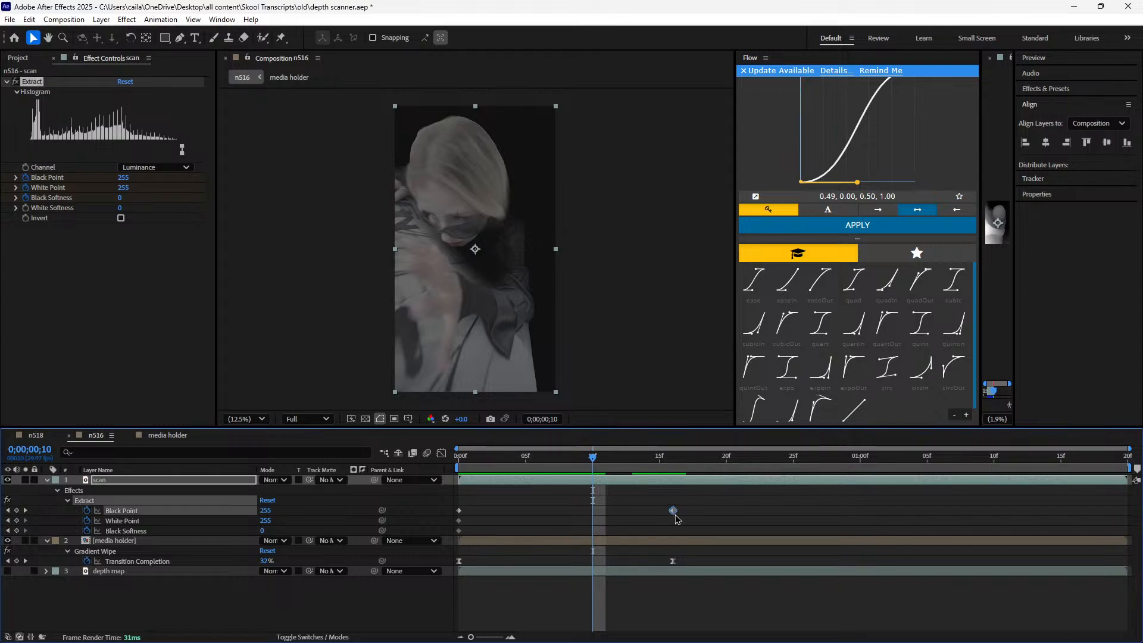
pyautogui.moveTo(592, 457); pyautogui.dragTo(670, 509)
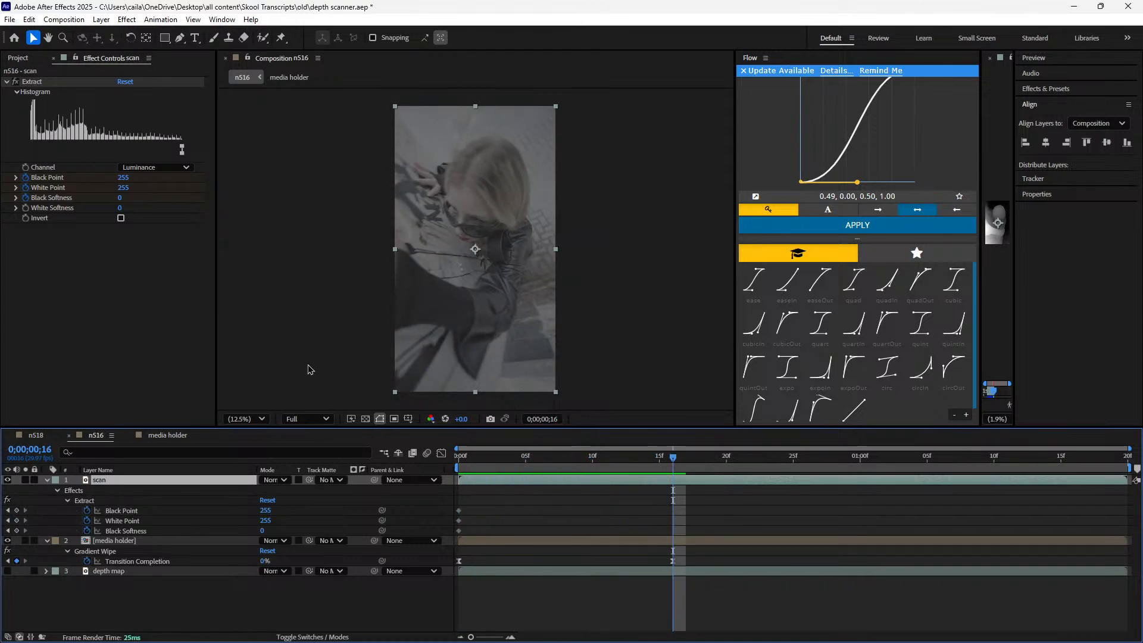
# Review n518's scan line at 0;00;01;25, close the media holder composition, and select the media holder layer in n516
pyautogui.click(38, 437)
pyautogui.moveTo(704, 458); pyautogui.dragTo(615, 464)
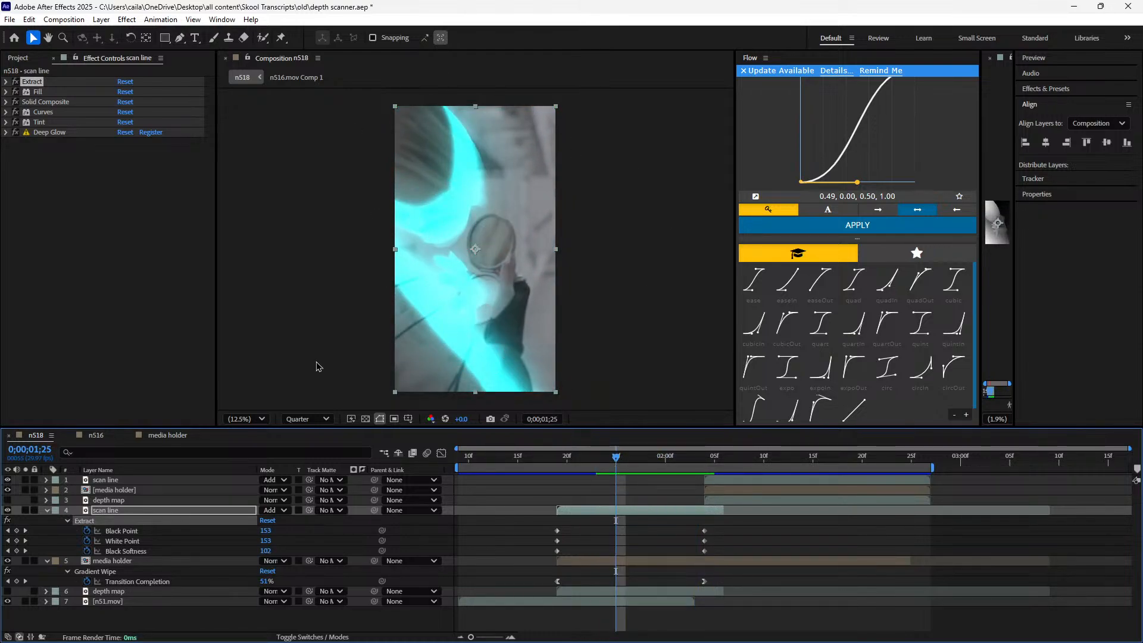
pyautogui.click(178, 436)
pyautogui.click(103, 439)
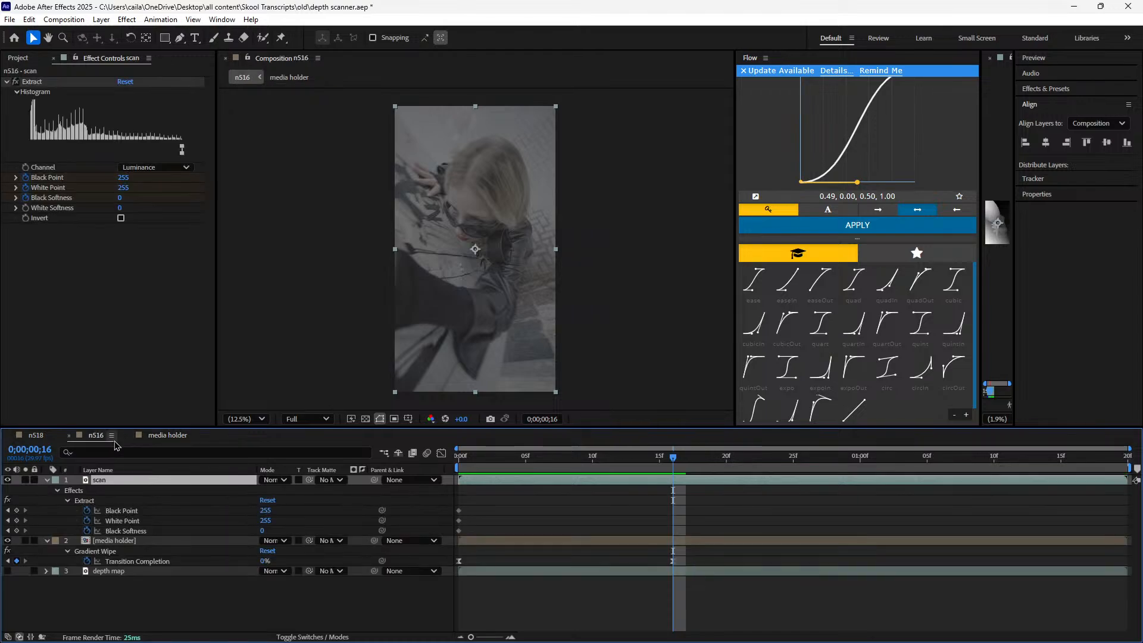
pyautogui.click(128, 435)
pyautogui.click(119, 540)
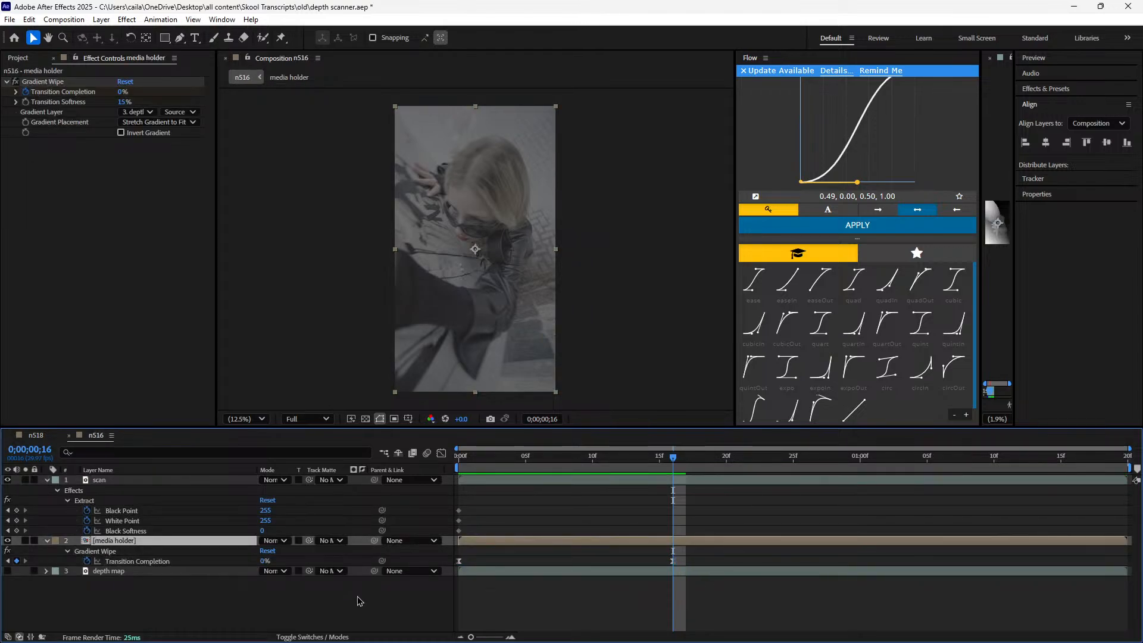
# Keyframe the scan layer's Extract at 0;00;00;16 with Black Point 0, White Point 0 and Black Softness at its maximum
pyautogui.moveTo(590, 464); pyautogui.dragTo(672, 520)
pyautogui.moveTo(265, 513); pyautogui.dragTo(79, 521)
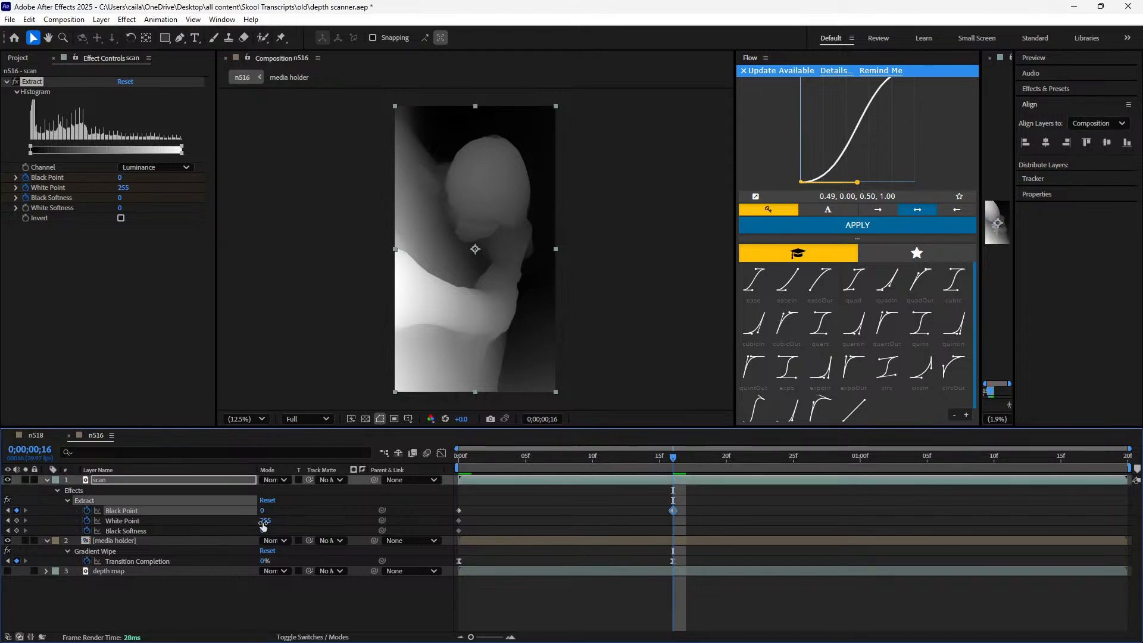
pyautogui.moveTo(266, 520); pyautogui.dragTo(71, 529)
pyautogui.moveTo(676, 463); pyautogui.dragTo(660, 491)
pyautogui.click(671, 457)
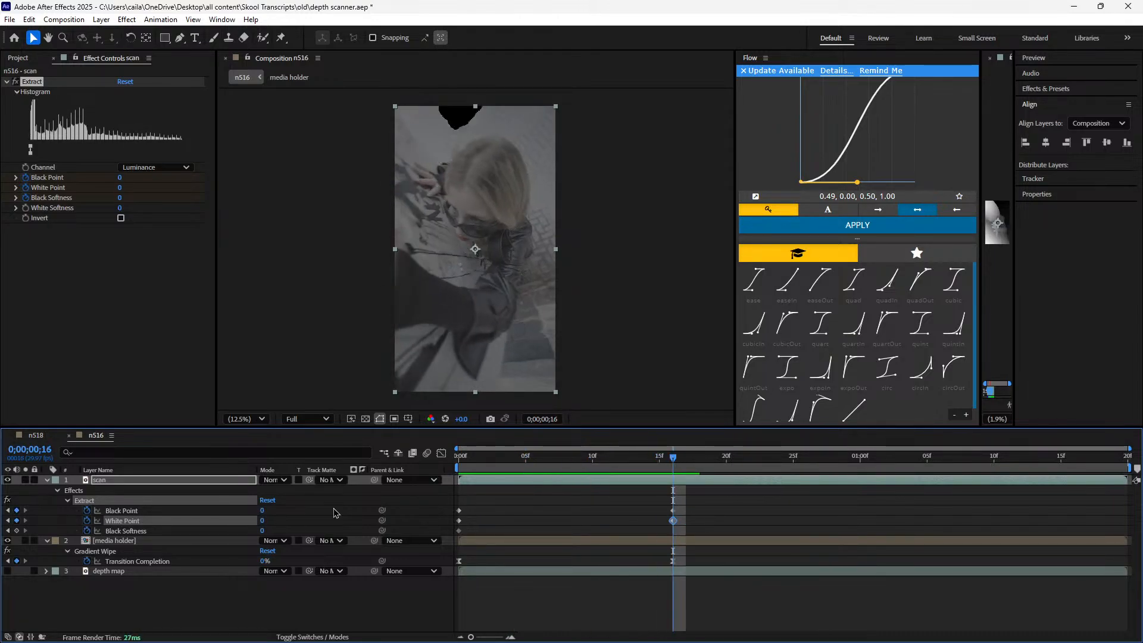
pyautogui.moveTo(262, 531); pyautogui.dragTo(344, 539)
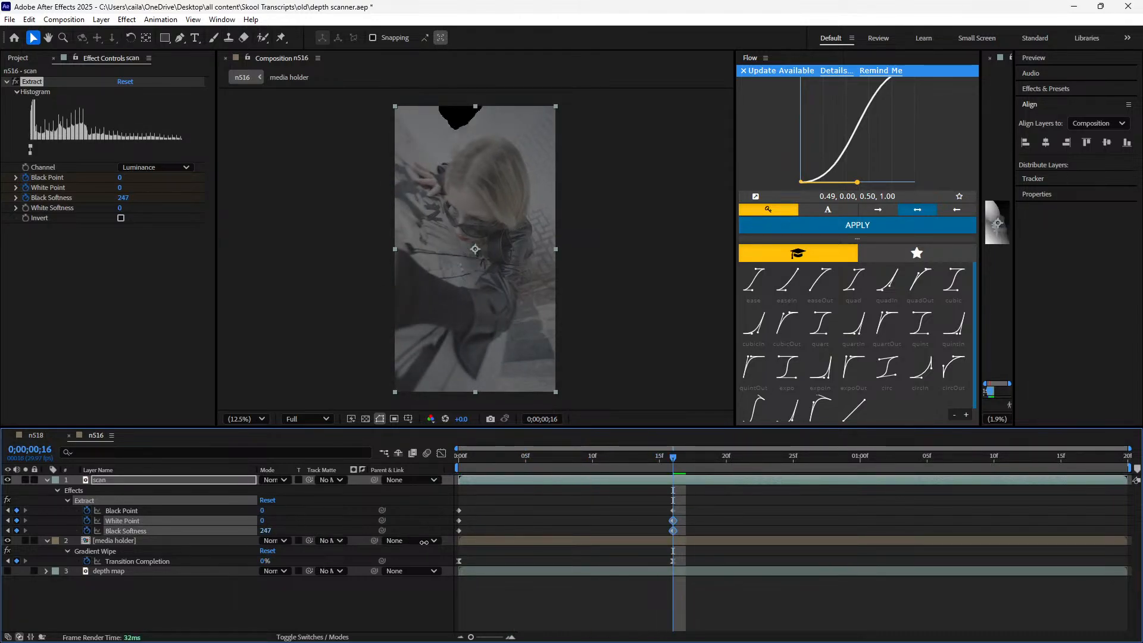
pyautogui.moveTo(423, 542); pyautogui.dragTo(501, 542)
# With the playhead at 0;00;00;07, try deleting the ending Black Point and White Point keyframes one at a time, undoing each deletion
pyautogui.moveTo(671, 457); pyautogui.dragTo(512, 457)
pyautogui.moveTo(516, 502); pyautogui.dragTo(557, 507)
pyautogui.click(671, 511)
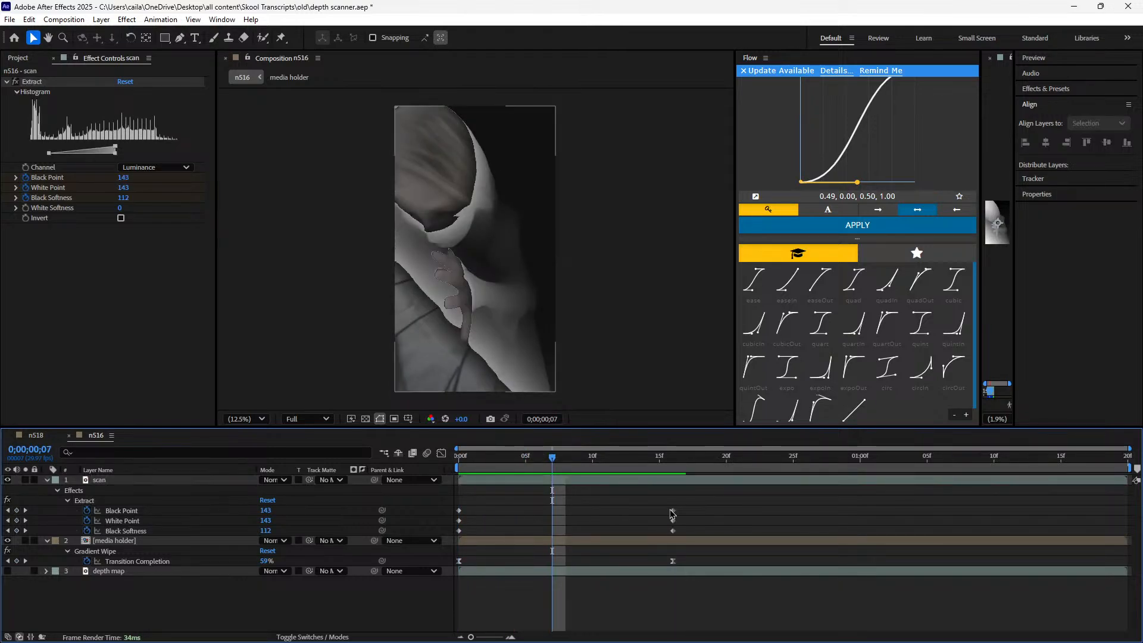
pyautogui.click(673, 511)
pyautogui.press('Delete')
pyautogui.hotkey('ctrl', 'z')
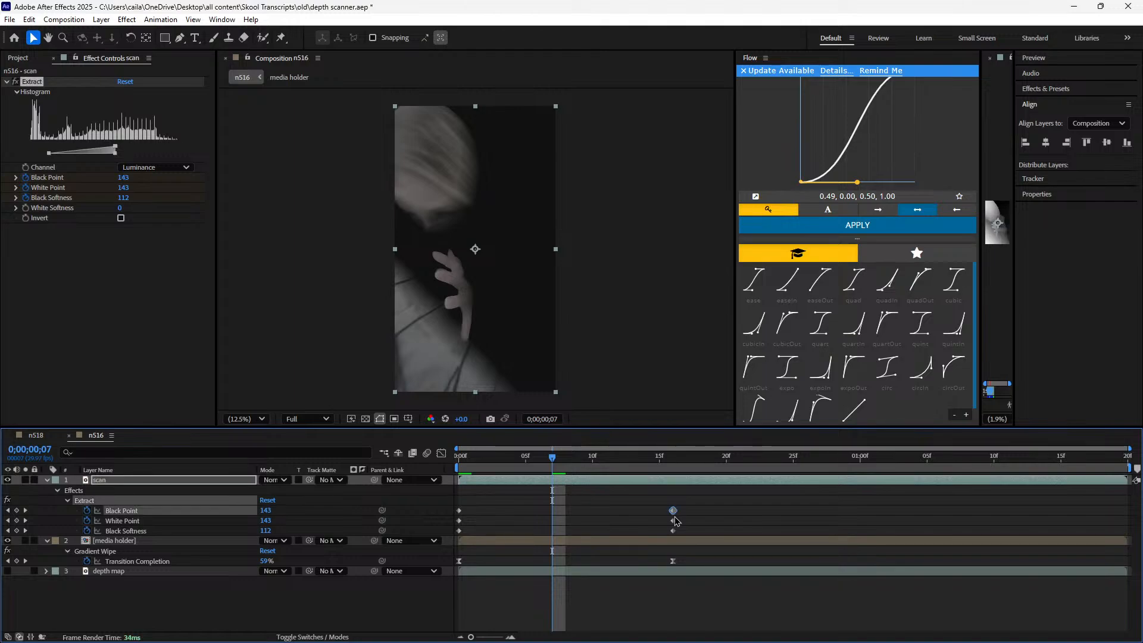
pyautogui.click(673, 520)
pyautogui.press('Delete')
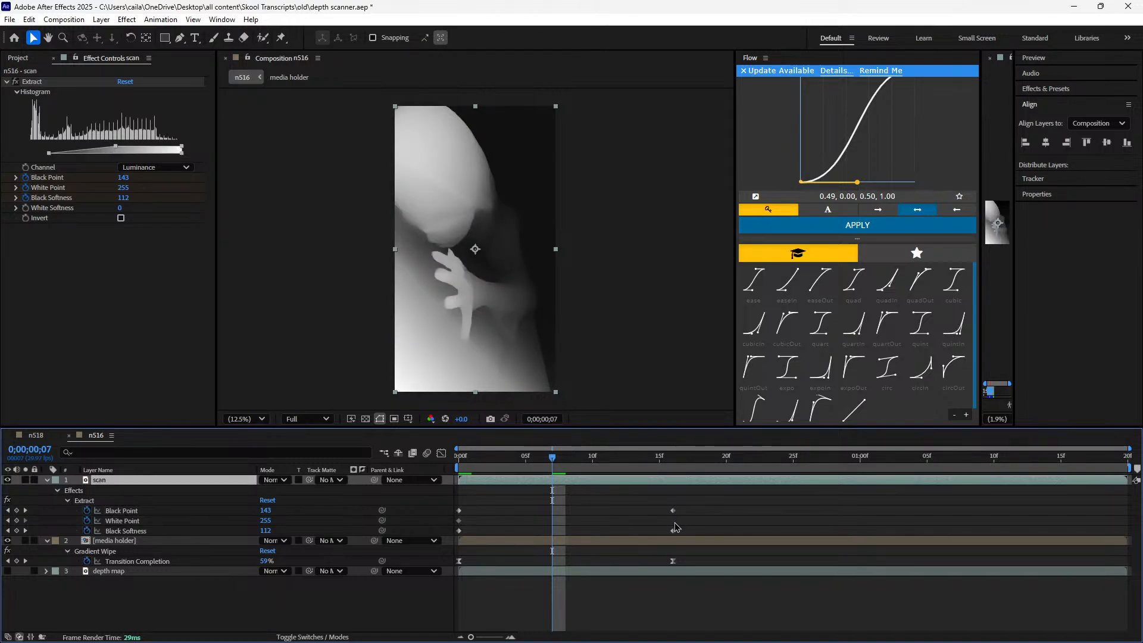
pyautogui.hotkey('ctrl', 'z')
# Check the scan layer's three ending Extract keyframes and scrub the scan back toward the first frames
pyautogui.click(672, 511)
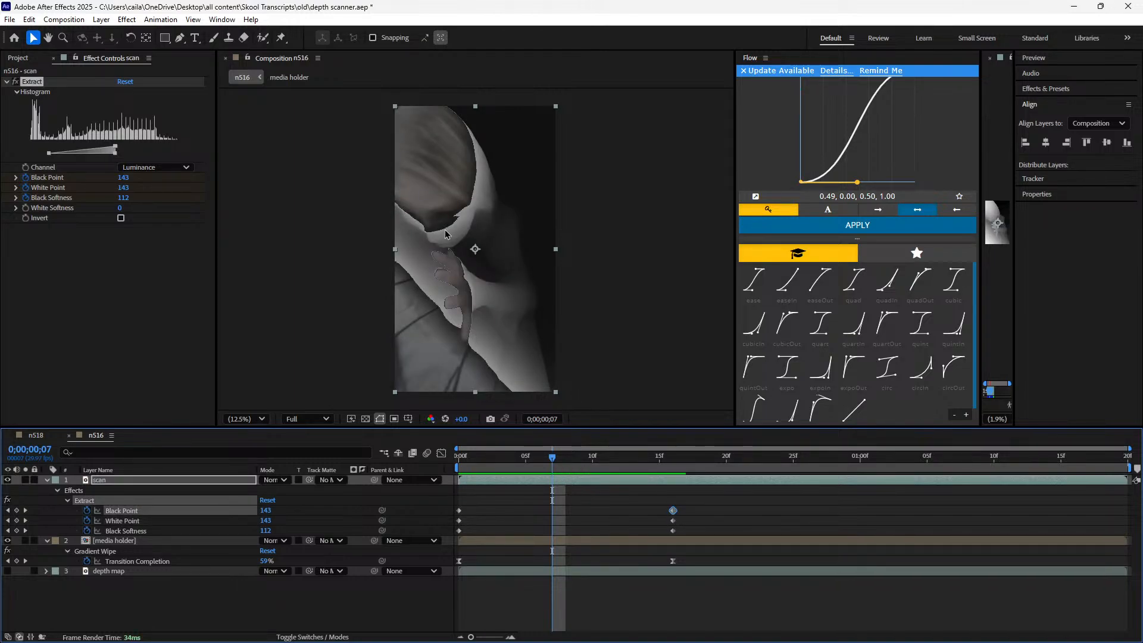
pyautogui.click(673, 521)
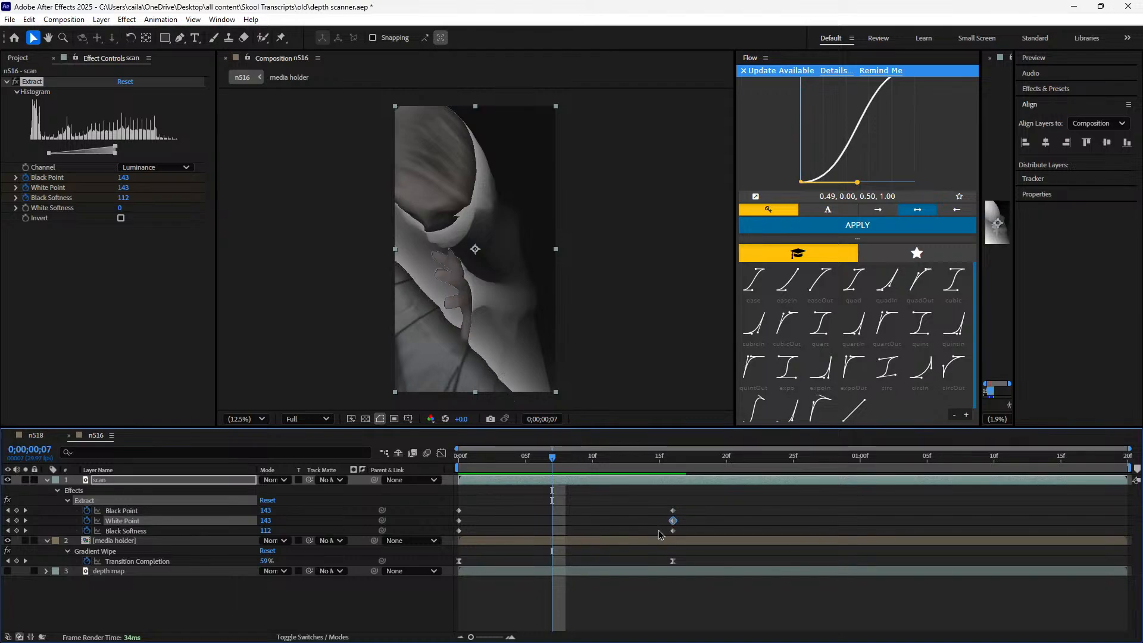
pyautogui.click(672, 530)
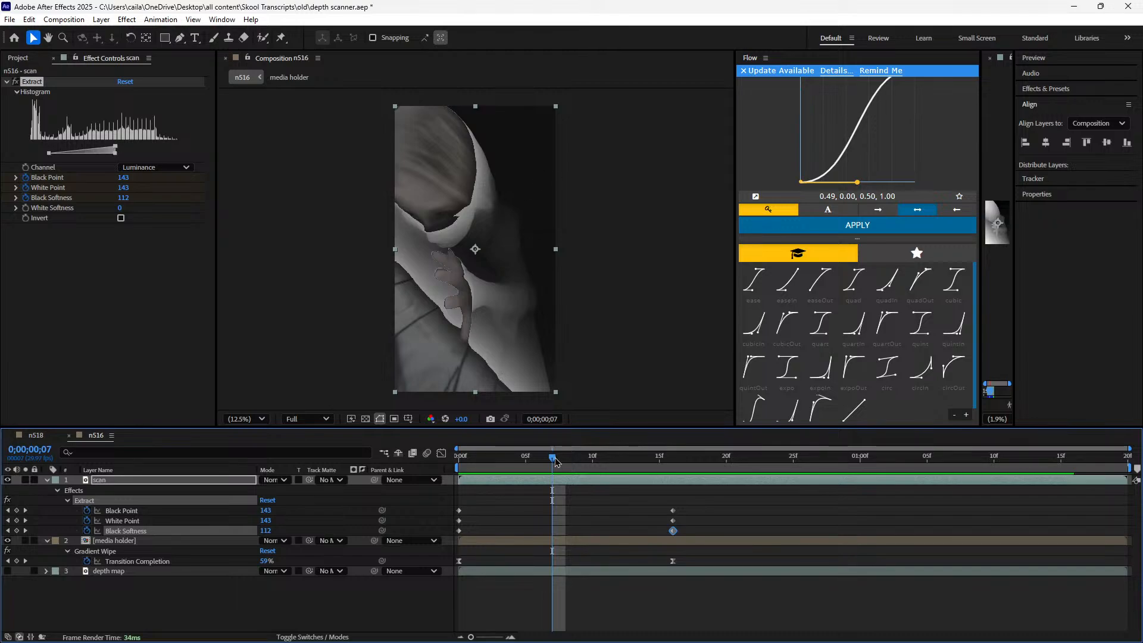
pyautogui.moveTo(564, 465); pyautogui.dragTo(553, 495)
pyautogui.moveTo(542, 461); pyautogui.dragTo(498, 488)
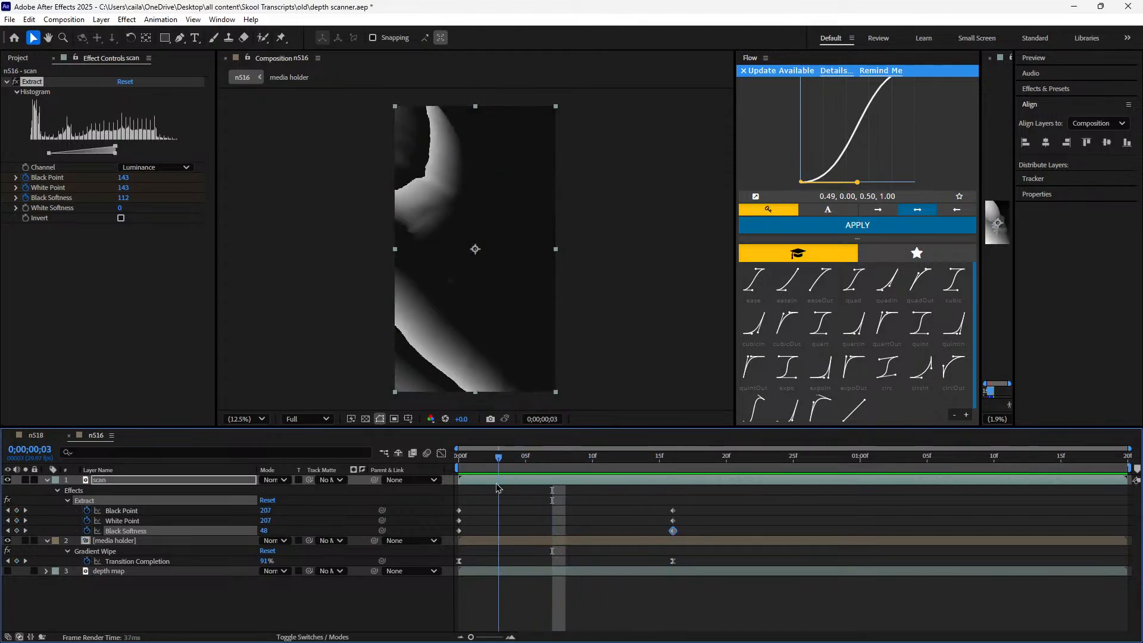
# In n518, go to 0;00;01;18 and examine the Fill settings of the layer 4 scan line
pyautogui.click(48, 436)
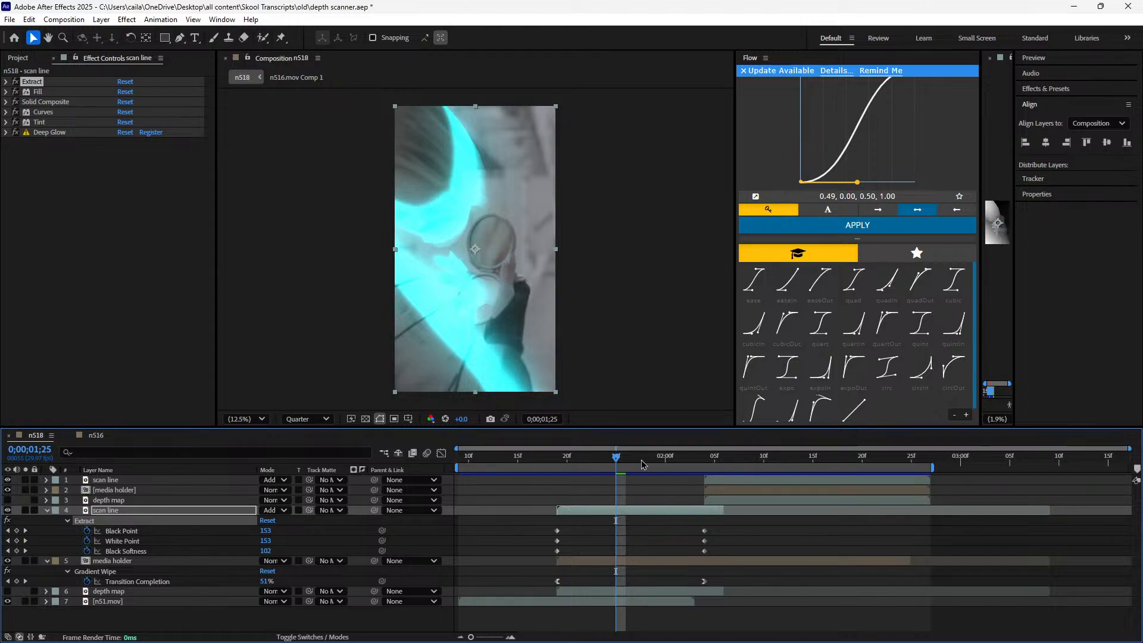
pyautogui.moveTo(619, 455); pyautogui.dragTo(550, 479)
pyautogui.press('u')
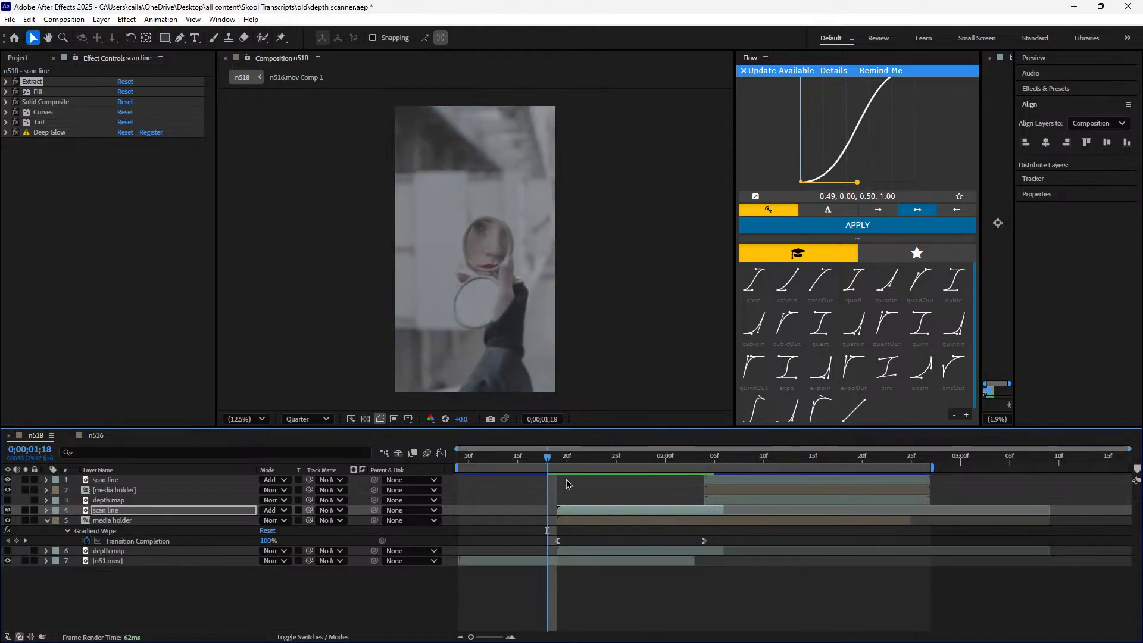
pyautogui.click(6, 102)
pyautogui.click(6, 91)
pyautogui.click(7, 172)
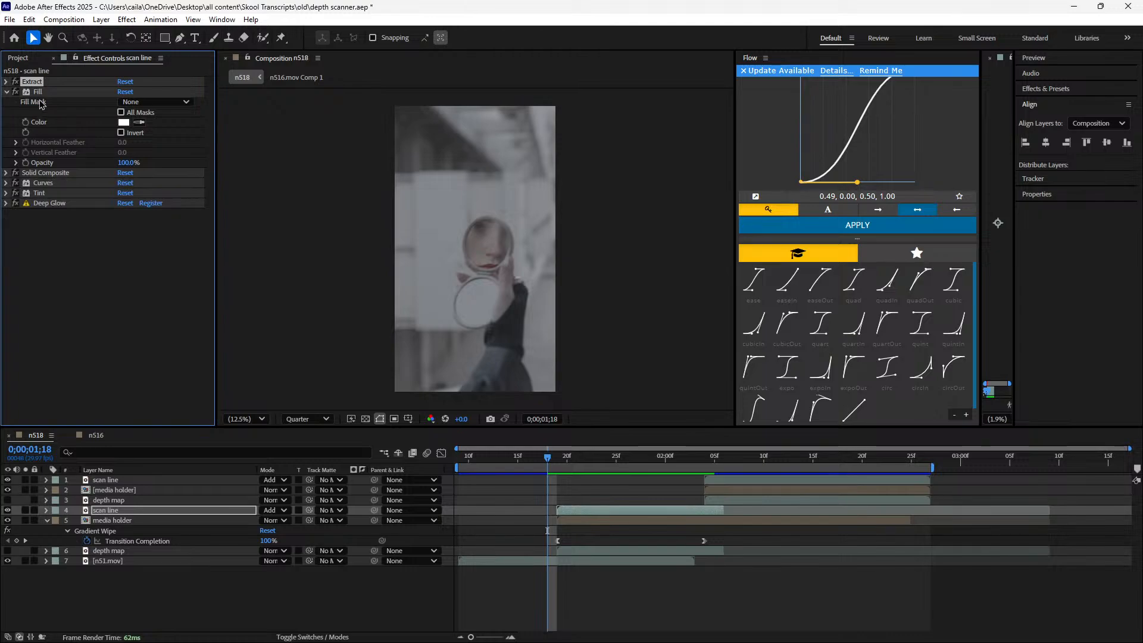
# Apply a Fill effect to the scan layer in n516 and set its colour to white
pyautogui.click(96, 435)
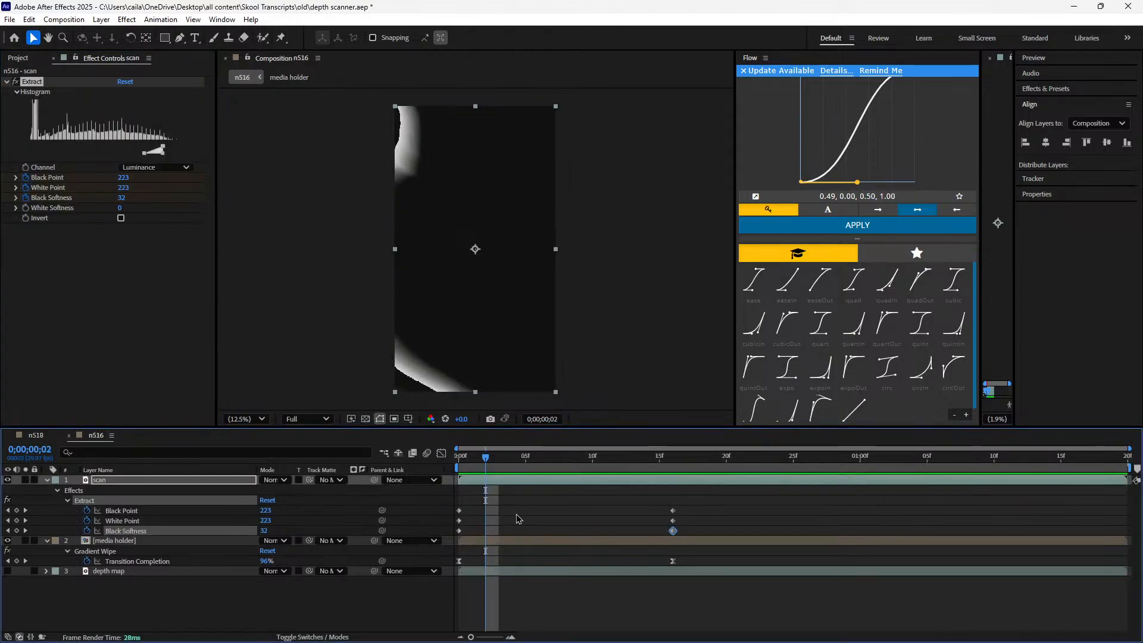
pyautogui.hotkey('ctrl', 'v')
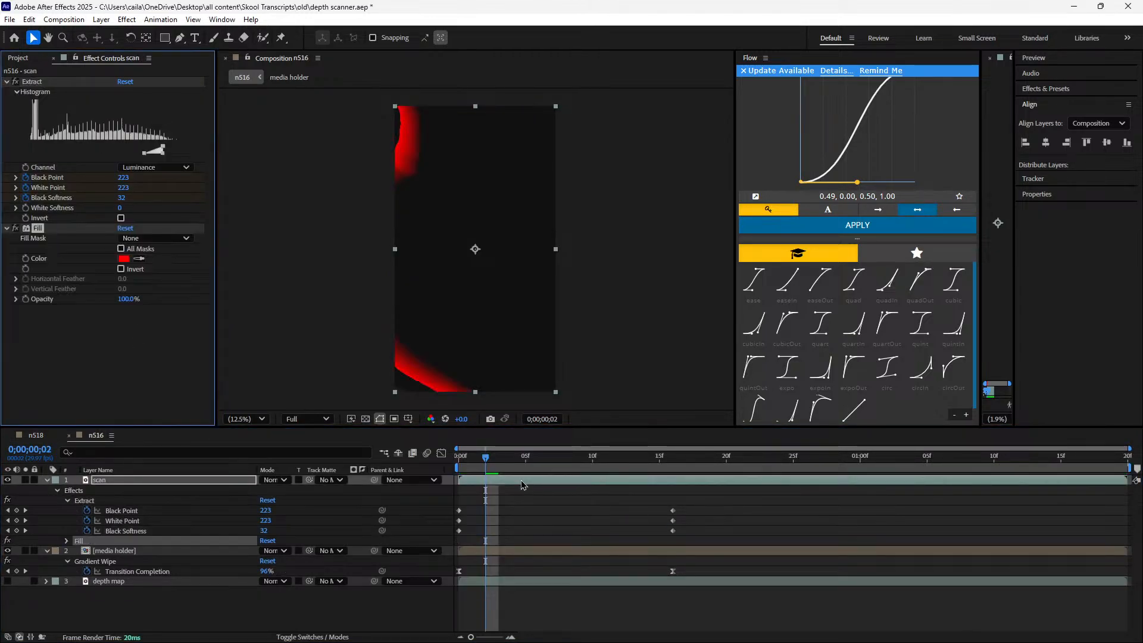
pyautogui.click(128, 260)
pyautogui.moveTo(530, 315); pyautogui.dragTo(430, 249)
pyautogui.click(691, 258)
# Compare the scan layer's effects with n518's scan line, collapsing the Extract and Fill settings in n516
pyautogui.click(36, 435)
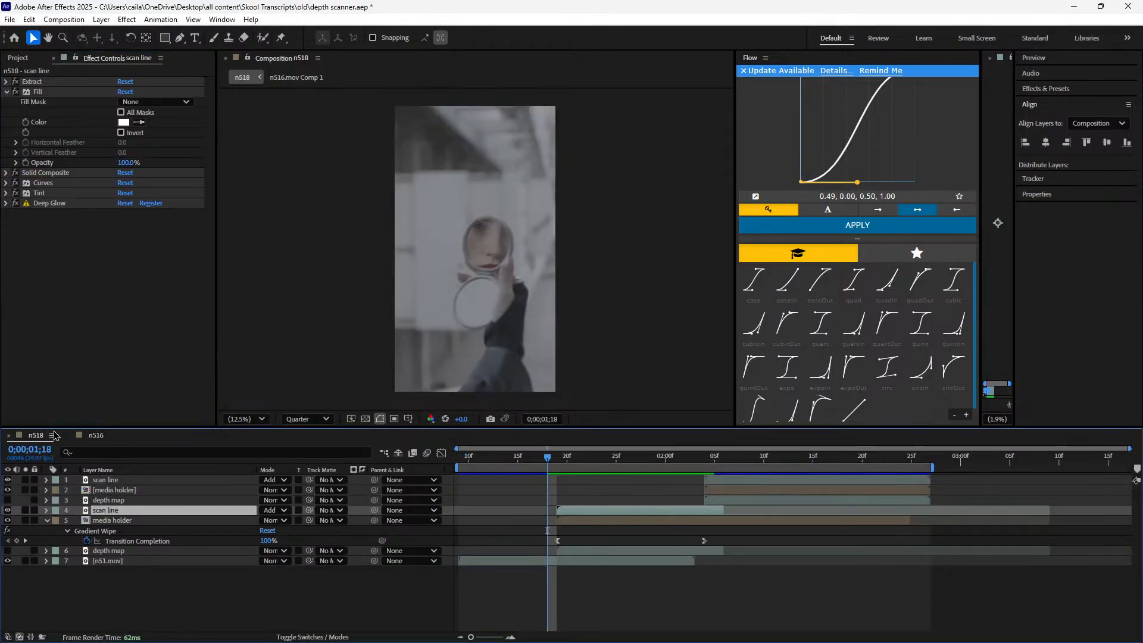
pyautogui.click(96, 435)
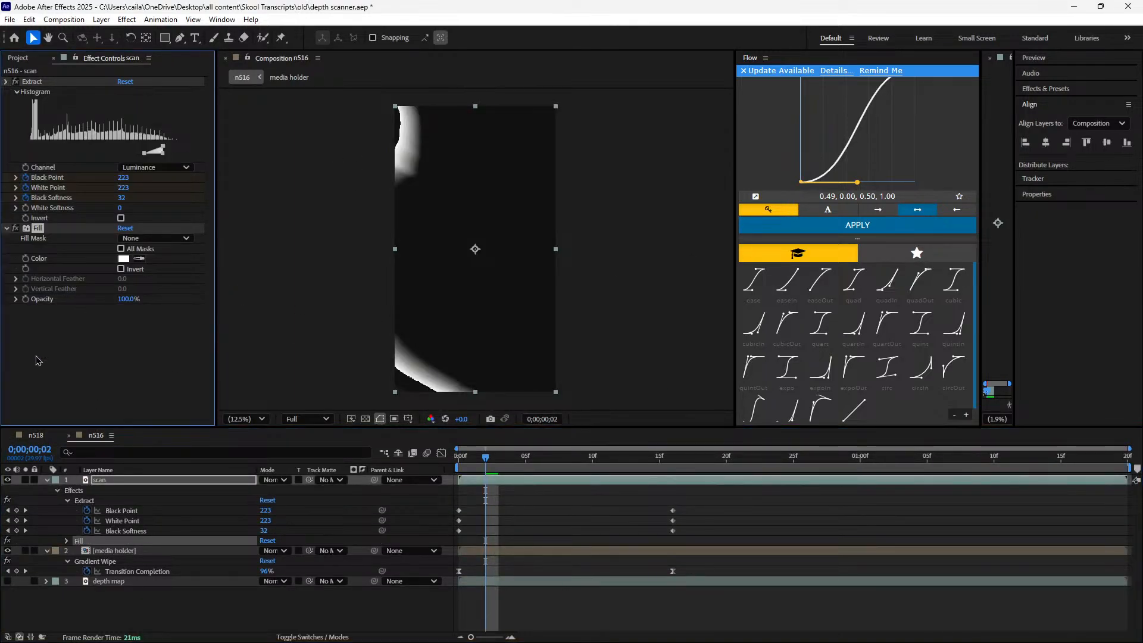
pyautogui.click(6, 81)
pyautogui.click(36, 435)
pyautogui.click(90, 435)
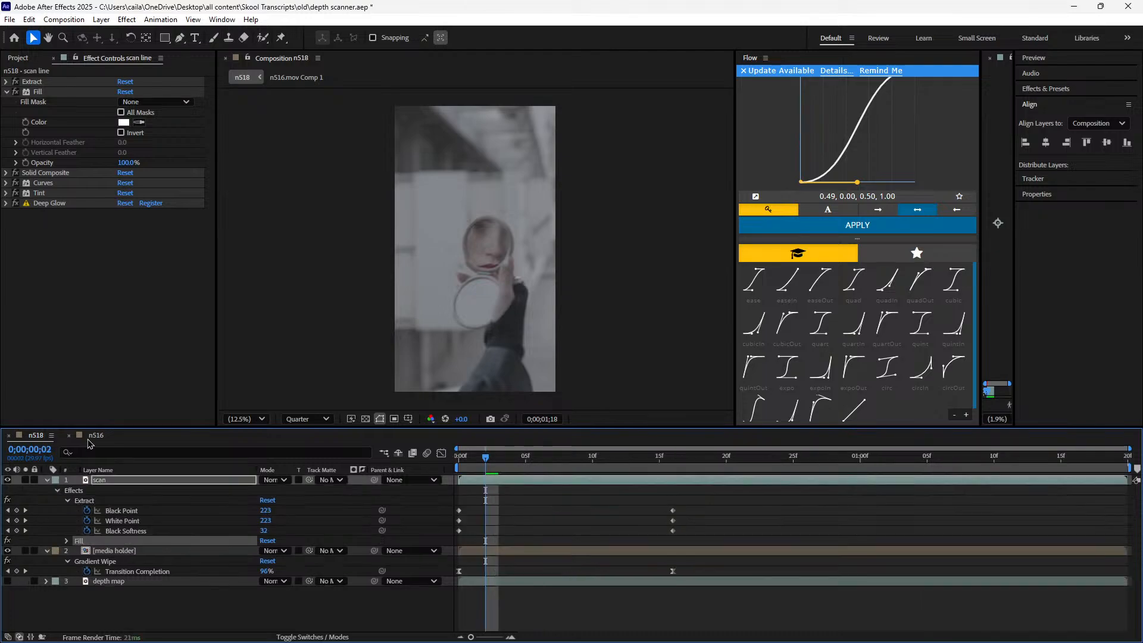
pyautogui.click(7, 92)
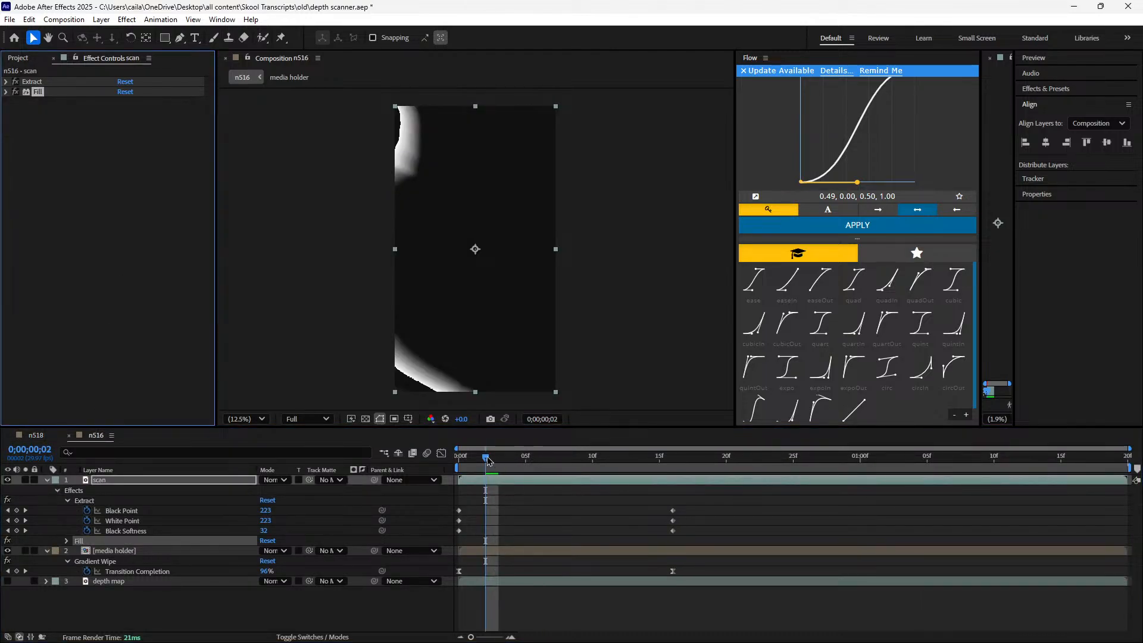
# Compare the scan layer with Fill disabled and enabled while scrubbing the transition, returning to 0;00;00;03
pyautogui.moveTo(485, 458); pyautogui.dragTo(619, 512)
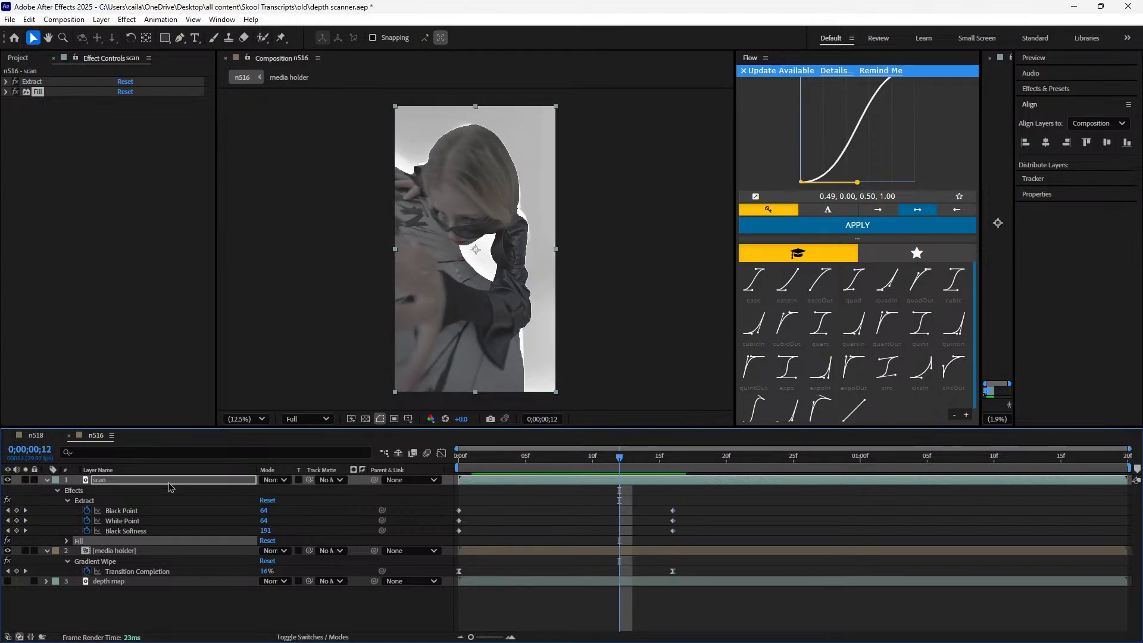
pyautogui.click(15, 92)
pyautogui.moveTo(632, 460); pyautogui.dragTo(603, 510)
pyautogui.click(16, 92)
pyautogui.moveTo(633, 465); pyautogui.dragTo(499, 482)
# In n518, collapse the scan line layer's Fill settings and check its Solid Composite effect
pyautogui.click(45, 435)
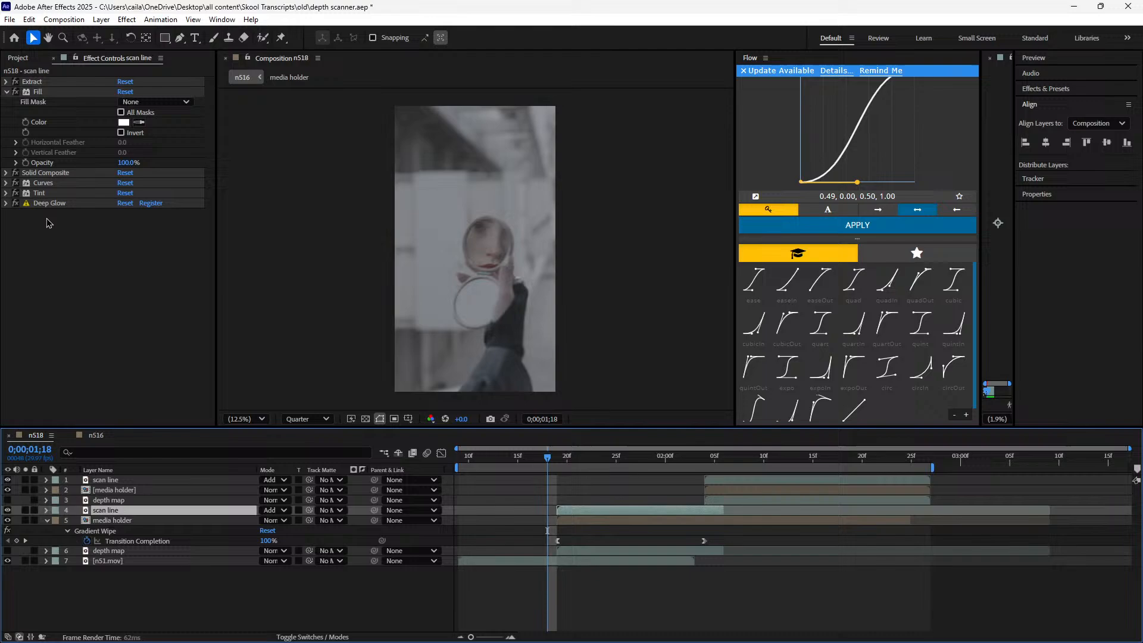
pyautogui.click(6, 94)
pyautogui.click(6, 95)
pyautogui.click(6, 93)
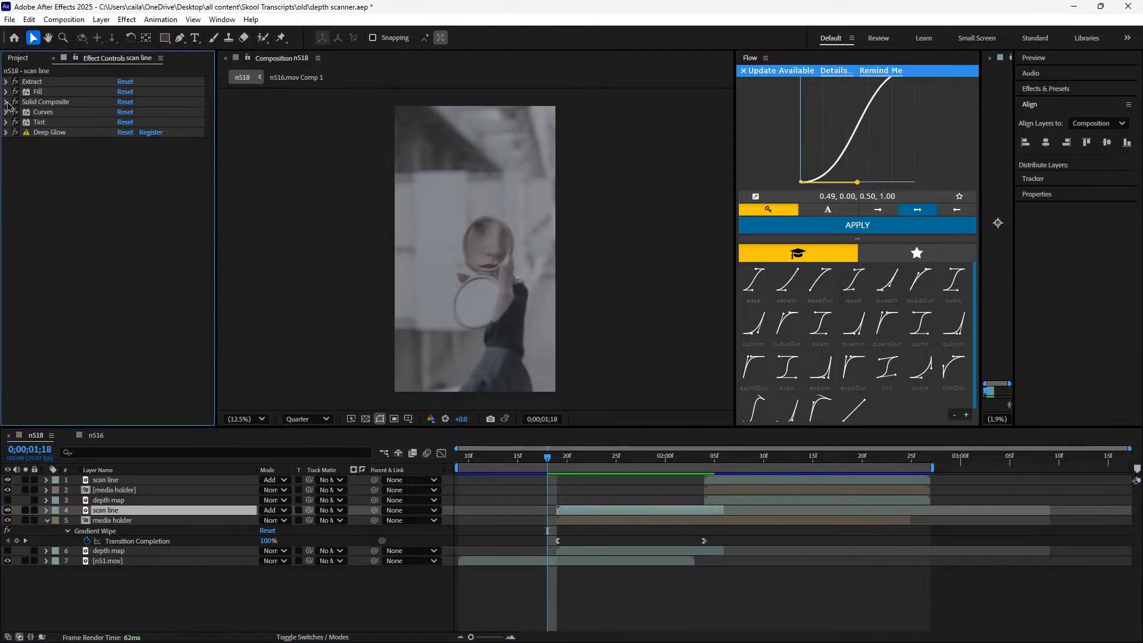
pyautogui.click(7, 102)
# Apply a Solid Composite effect to the scan layer in n516 and set its colour to black, 000000
pyautogui.click(96, 435)
pyautogui.hotkey('ctrl', 'space')
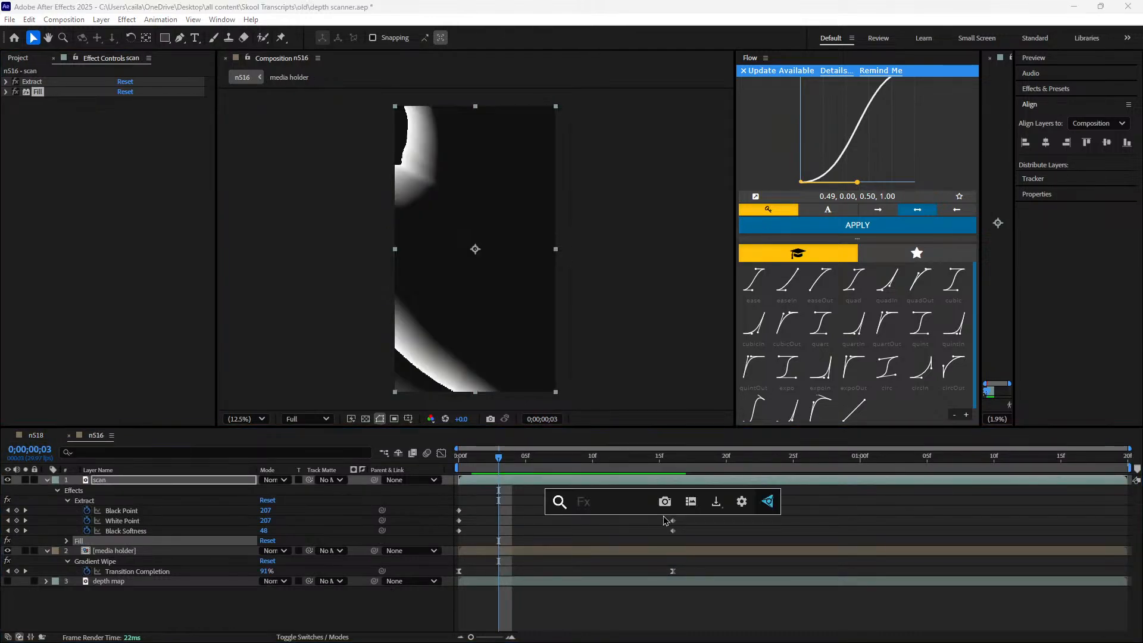
pyautogui.write('solid co')
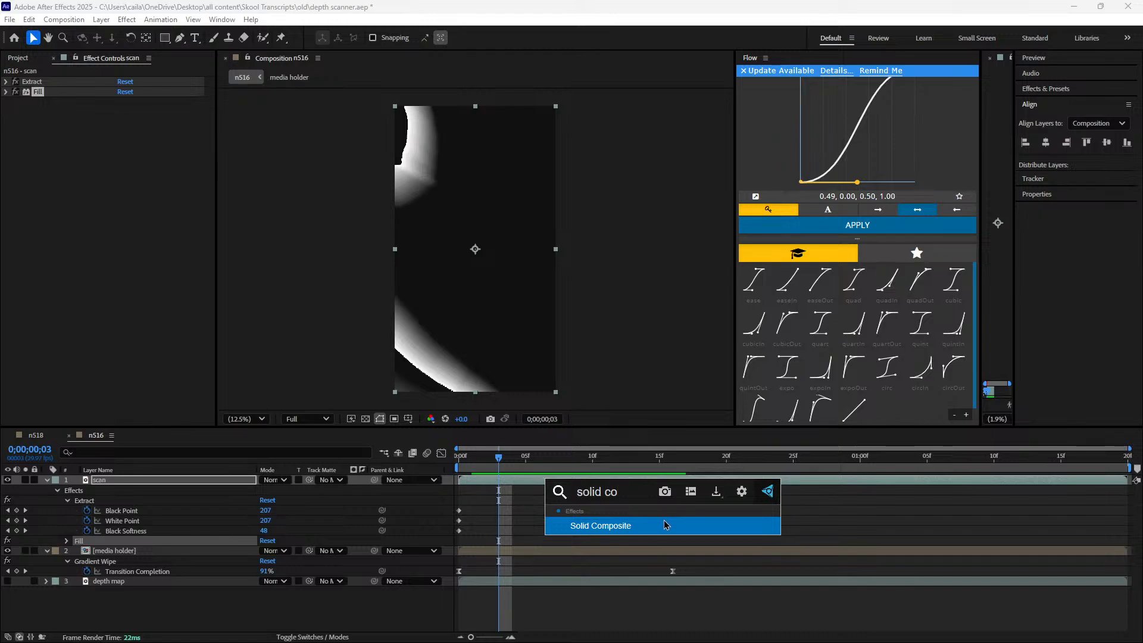
pyautogui.click(665, 525)
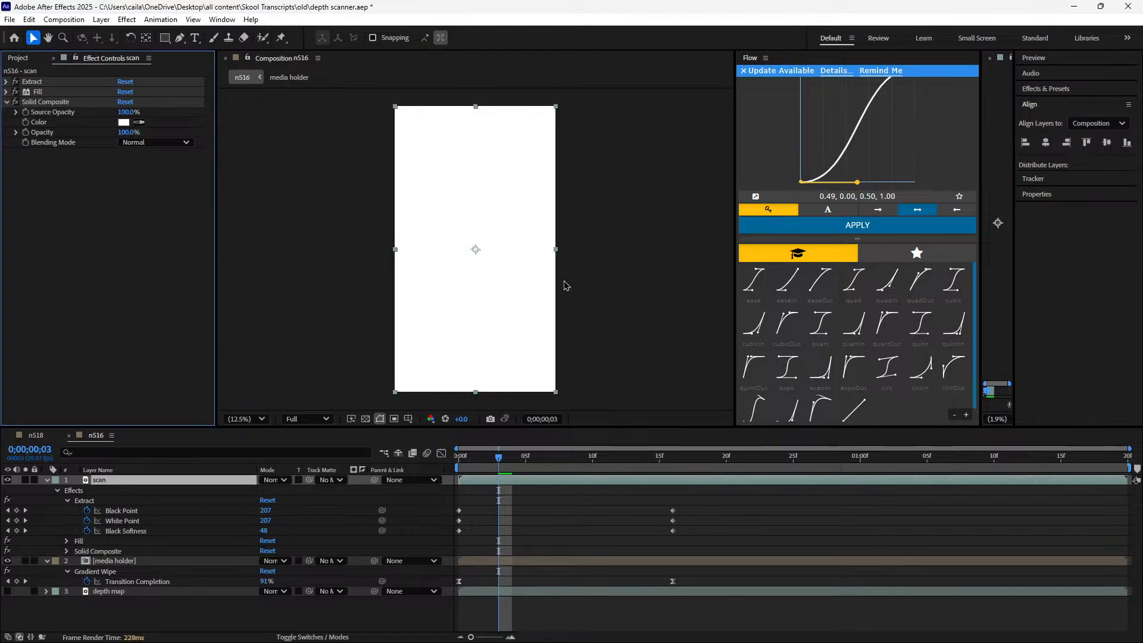
pyautogui.click(124, 123)
pyautogui.click(544, 357)
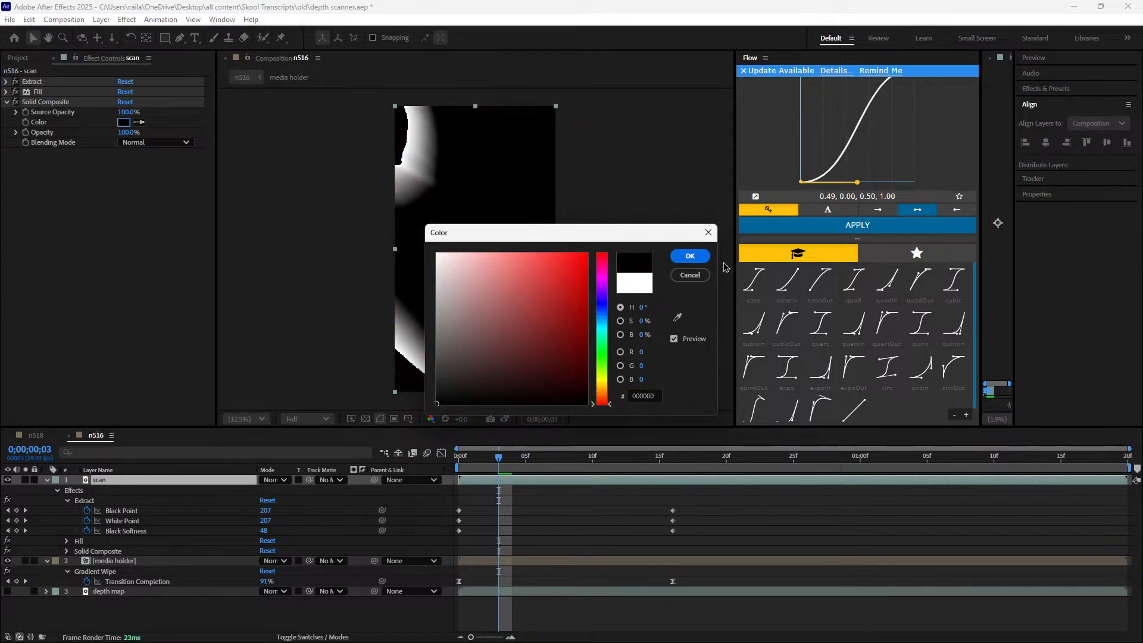
pyautogui.click(684, 256)
# Check n518's Solid Composite settings against the scan layer and scrub n516's transition to 0;00;00;06
pyautogui.click(34, 435)
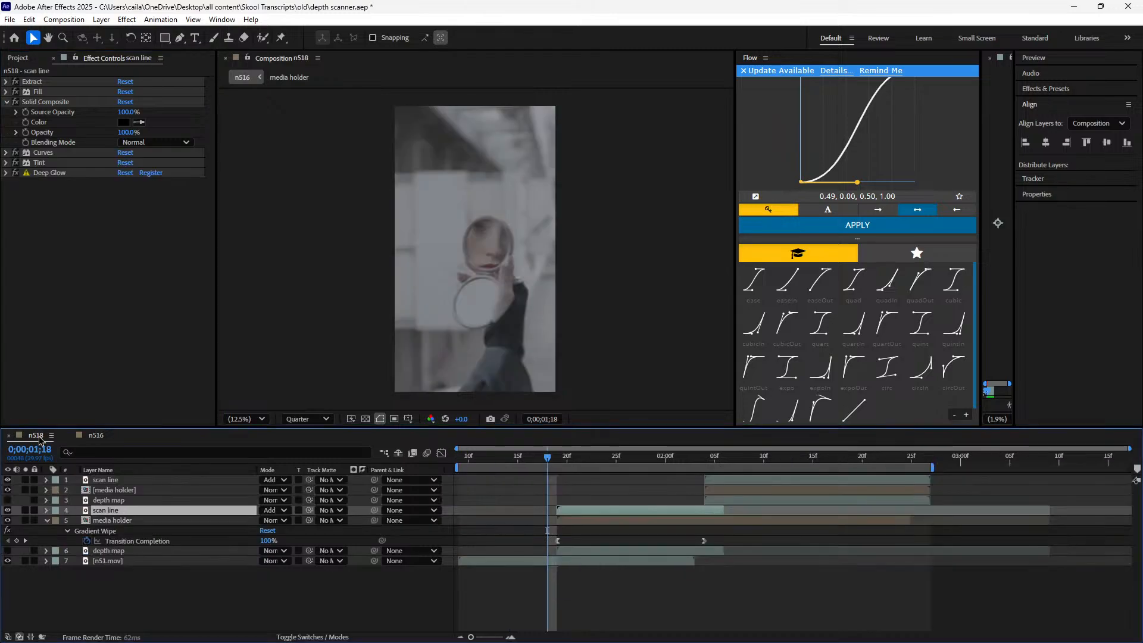
pyautogui.click(91, 436)
pyautogui.moveTo(496, 470); pyautogui.dragTo(541, 539)
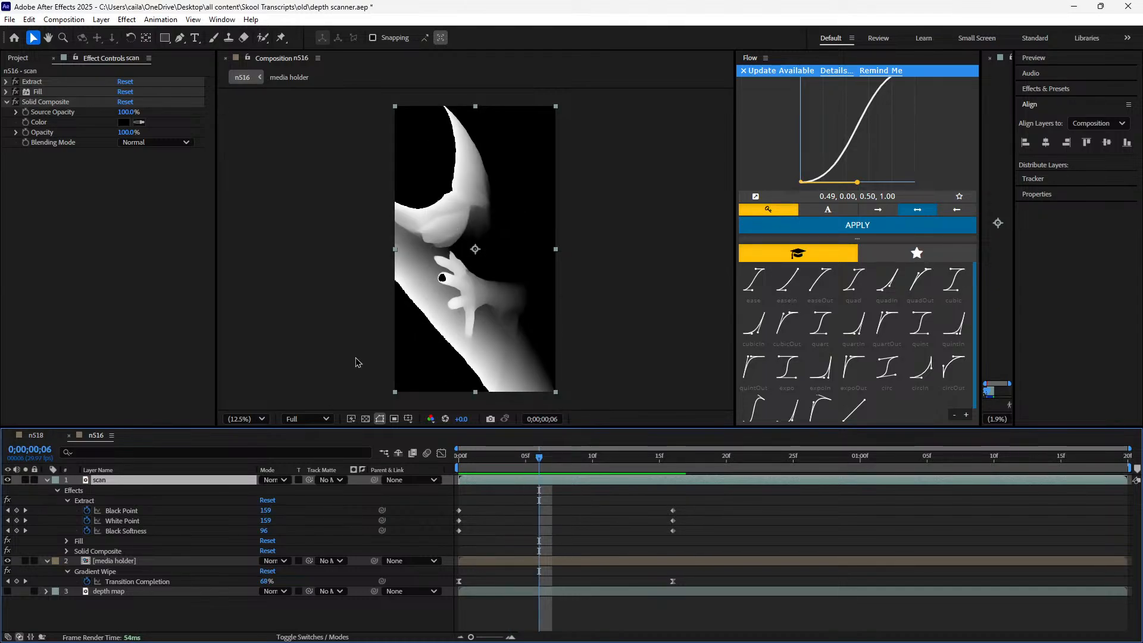
# In n518, collapse the scan line's Solid Composite and examine its Curves and Tint settings
pyautogui.click(37, 435)
pyautogui.click(6, 102)
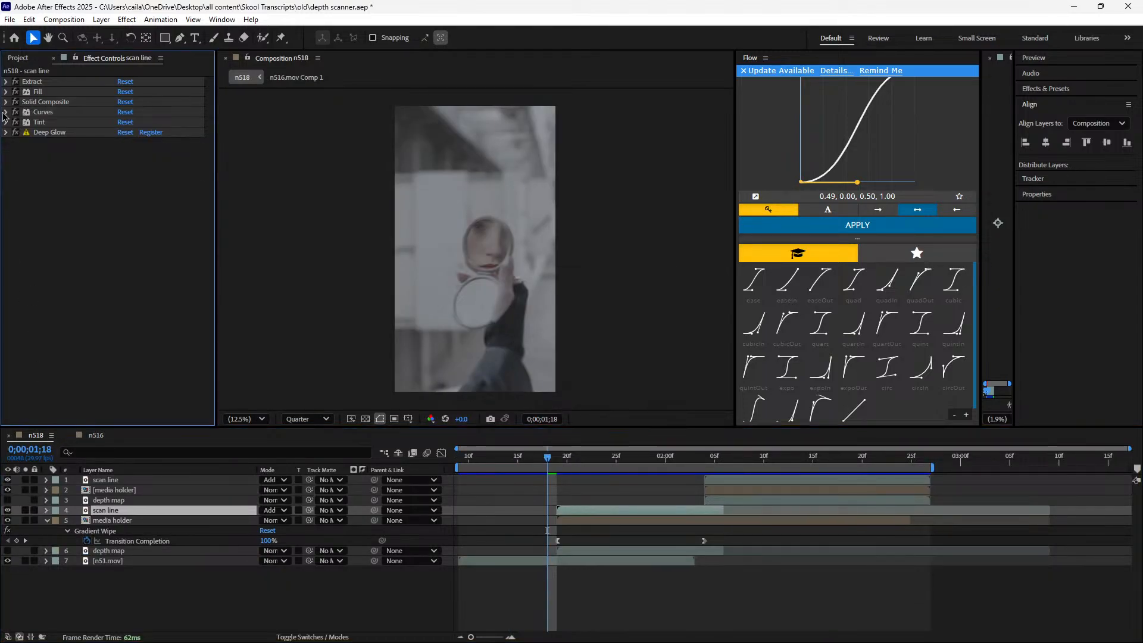
pyautogui.click(6, 112)
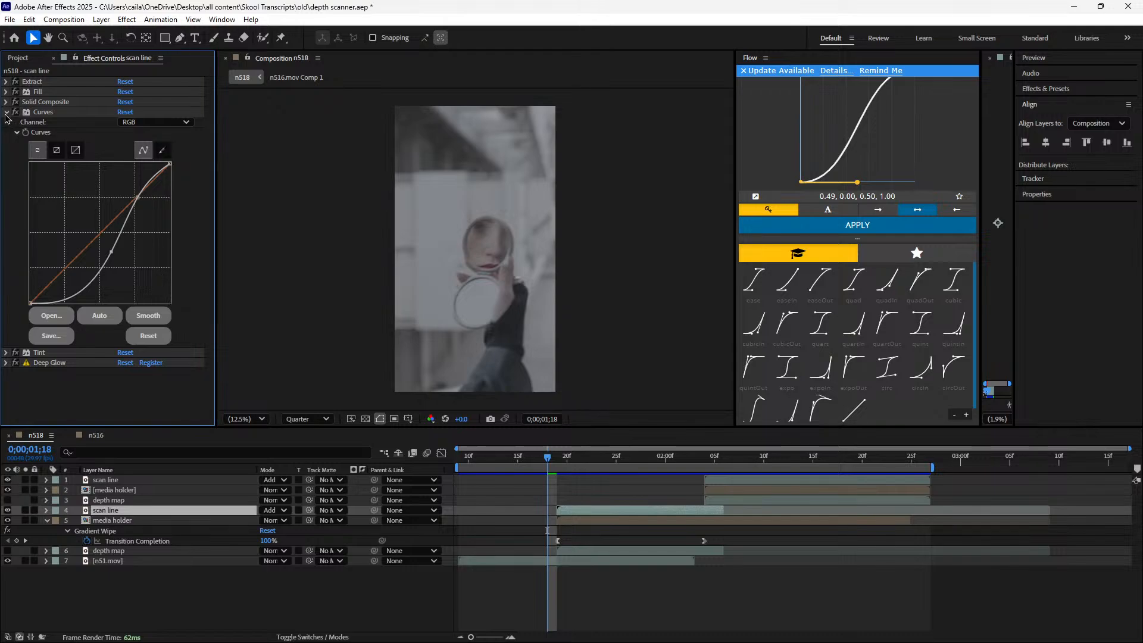
pyautogui.click(6, 112)
pyautogui.click(6, 112)
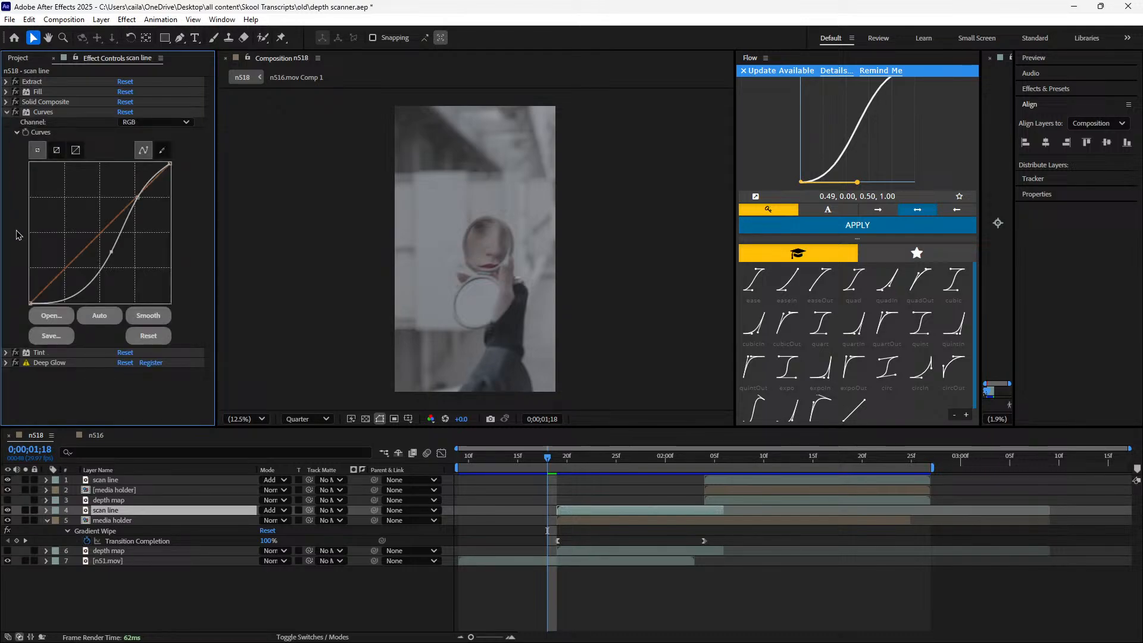
pyautogui.click(7, 353)
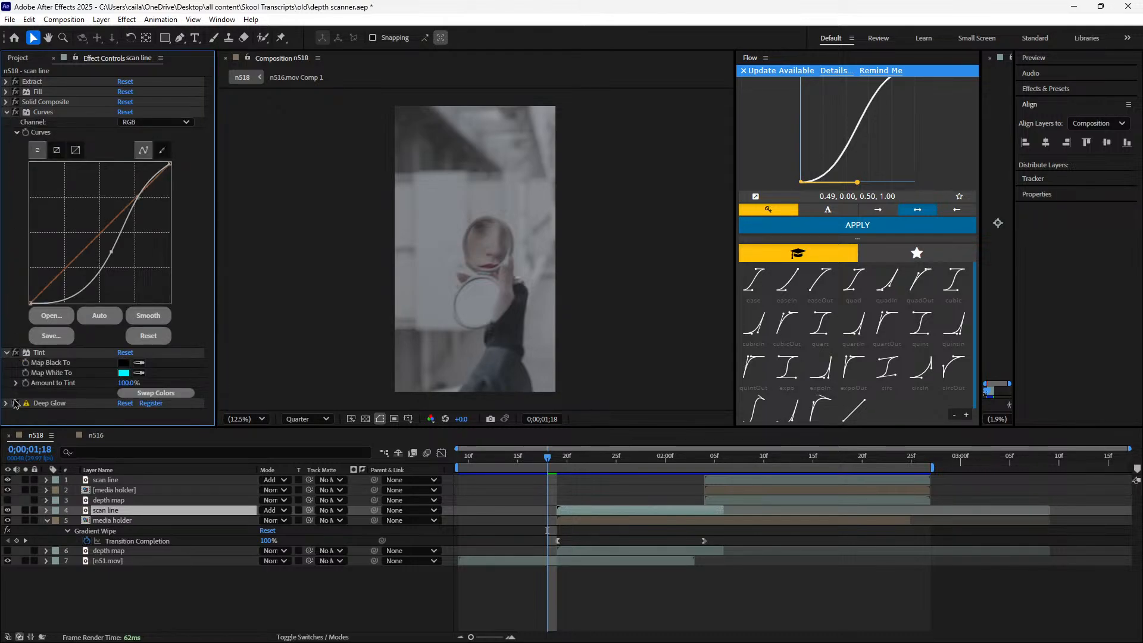
pyautogui.click(40, 352)
pyautogui.keyDown('ctrl'); pyautogui.click(43, 112); pyautogui.keyUp('ctrl')
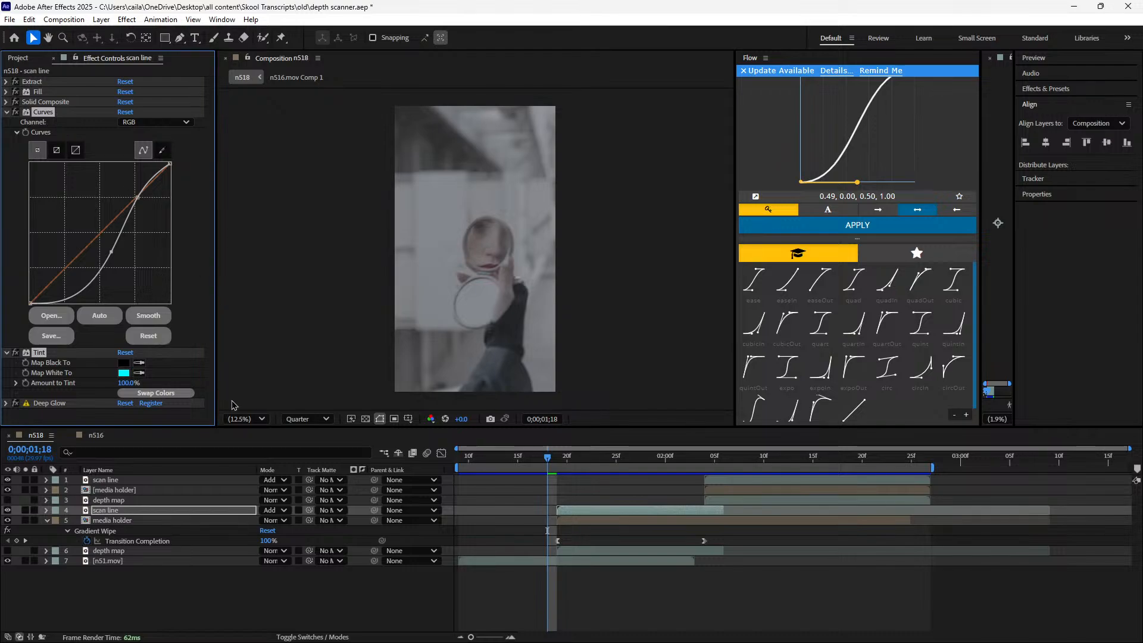
# Apply Curves and Tint effects to the scan layer in n516 and collapse its Solid Composite settings
pyautogui.click(97, 436)
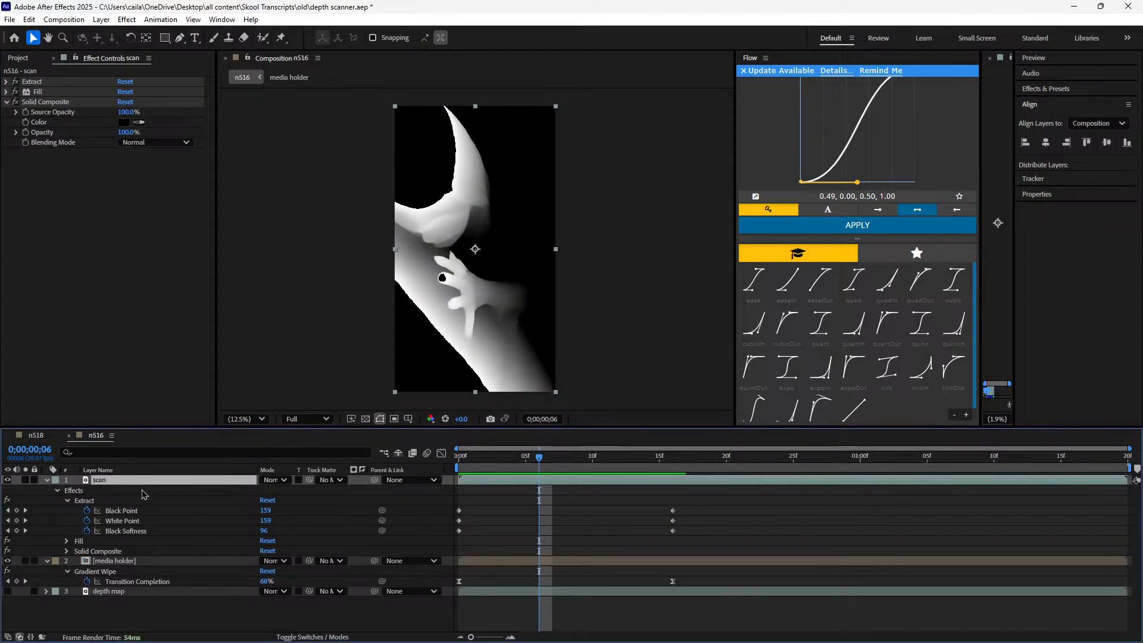
pyautogui.hotkey('ctrl', 'space')
pyautogui.write('curv')
pyautogui.press('Return')
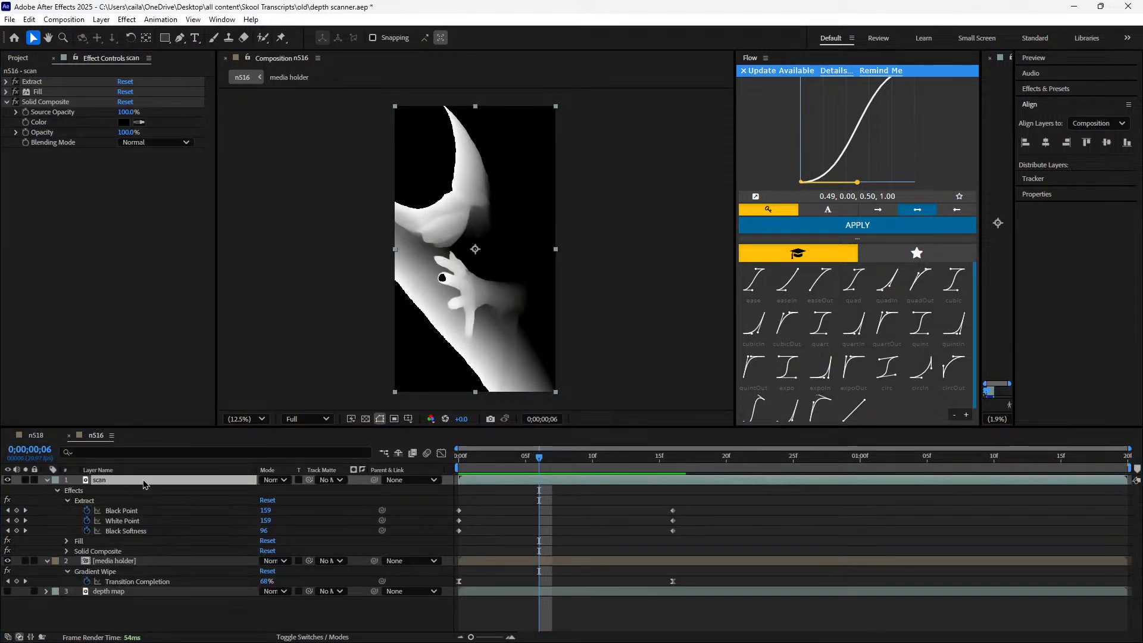
pyautogui.hotkey('ctrl', 'space')
pyautogui.write('tin')
pyautogui.press('Return')
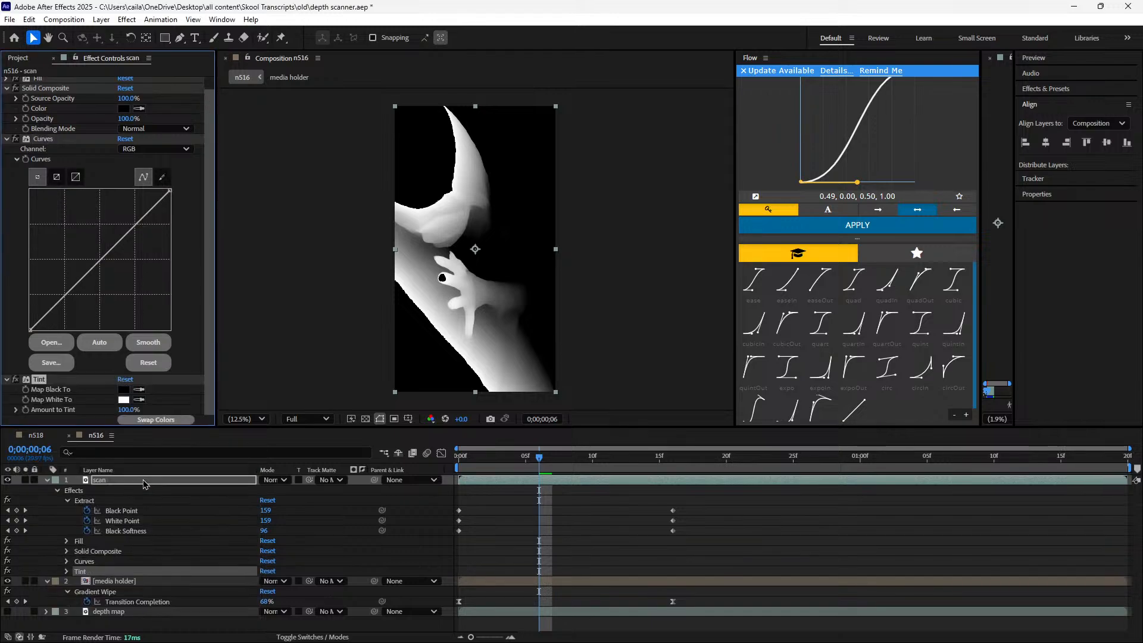
pyautogui.click(7, 88)
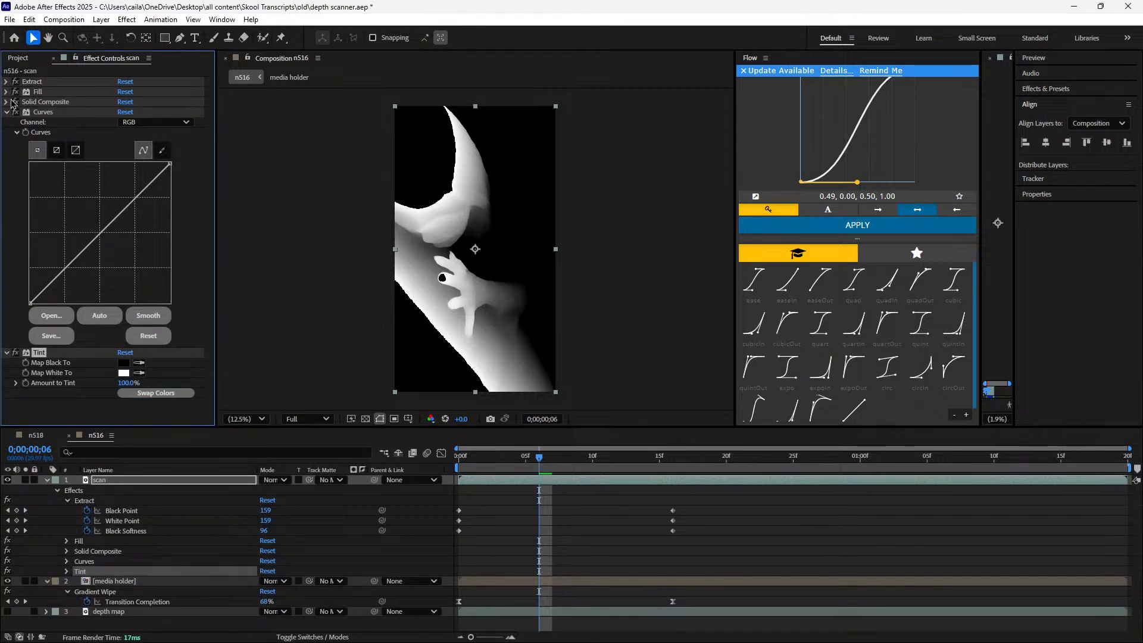
# Preview n518's transition for reference and set the Tint's Map White To colour to cyan on n516's scan layer
pyautogui.click(35, 435)
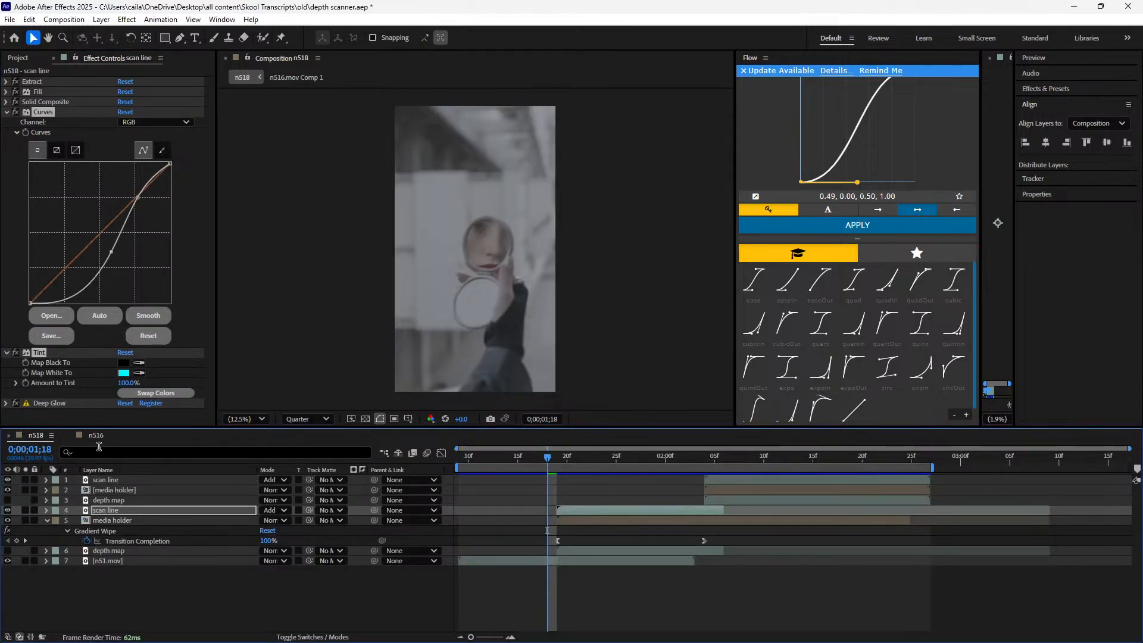
pyautogui.press('space')
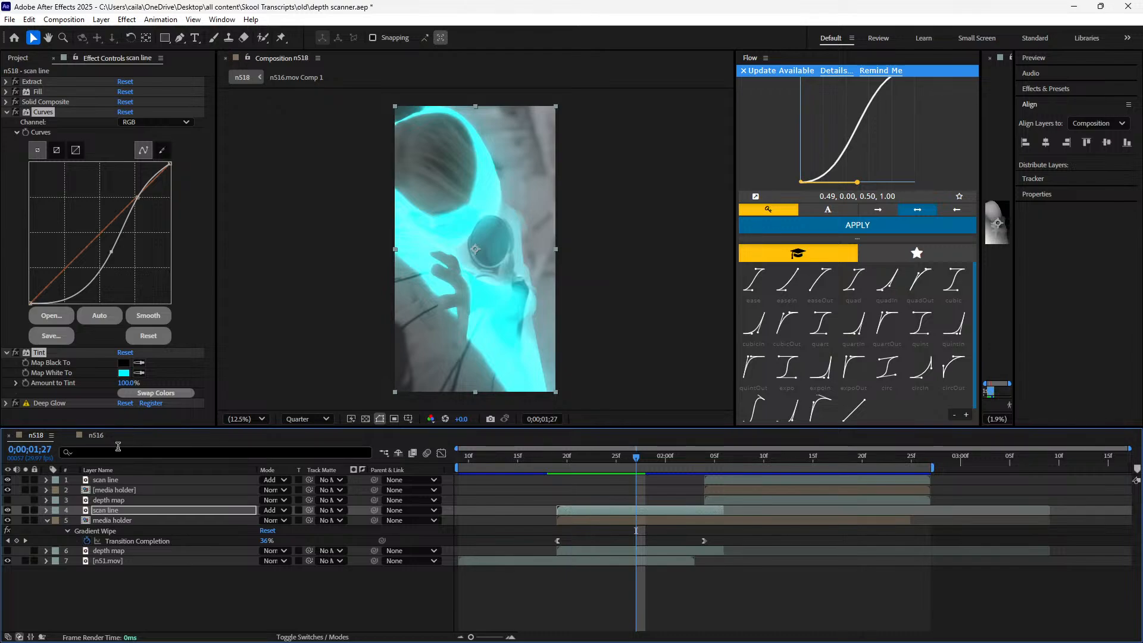
pyautogui.click(95, 435)
pyautogui.click(123, 373)
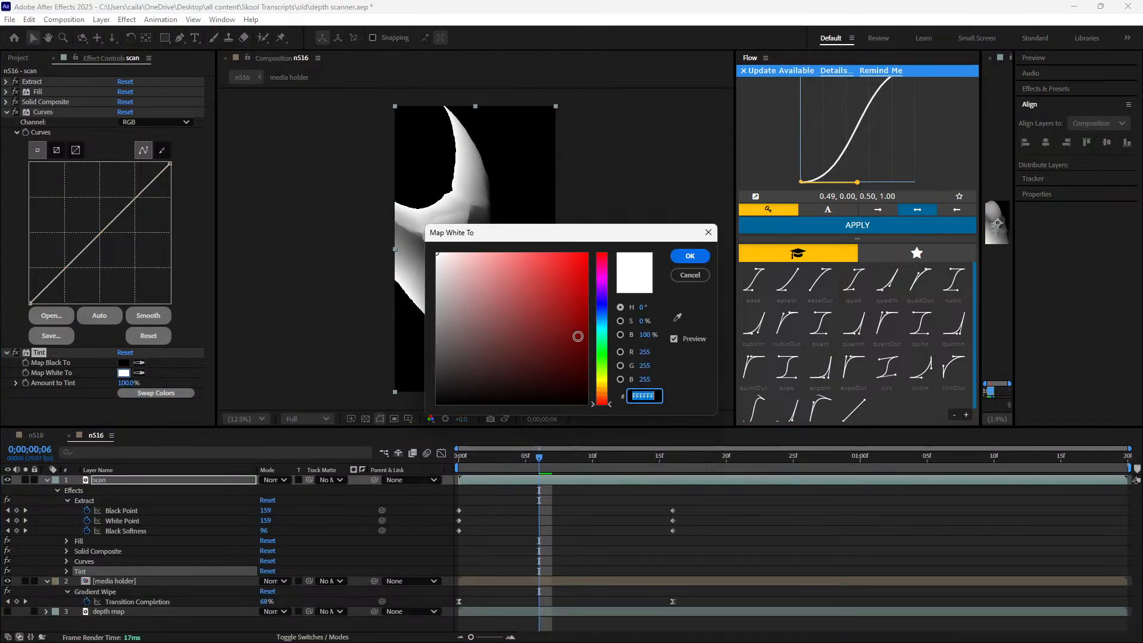
pyautogui.click(601, 330)
pyautogui.click(574, 263)
pyautogui.click(690, 255)
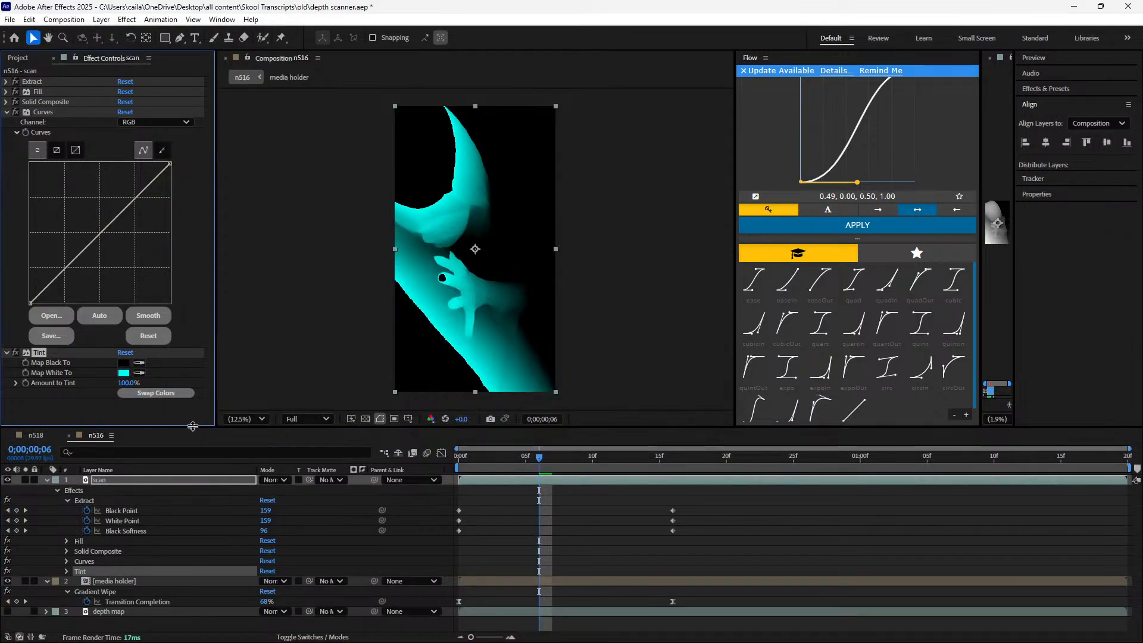
# Compare the Curves and Tint settings of n518's scan line with those of n516's scan layer
pyautogui.click(37, 434)
pyautogui.click(80, 436)
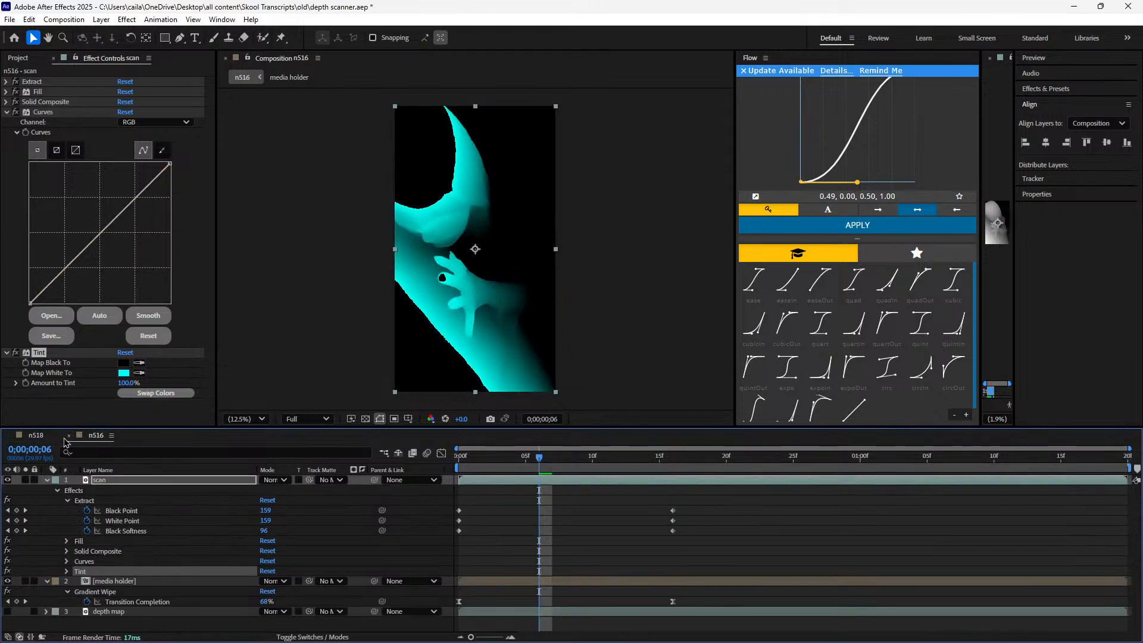
pyautogui.click(47, 435)
pyautogui.click(94, 436)
pyautogui.click(48, 436)
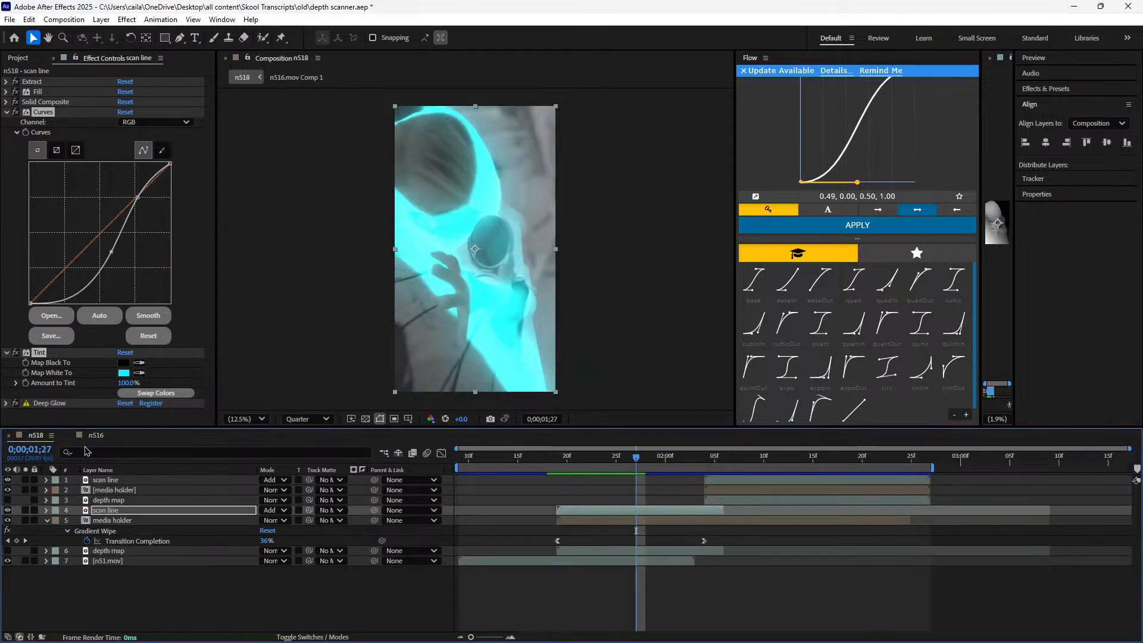
pyautogui.click(97, 436)
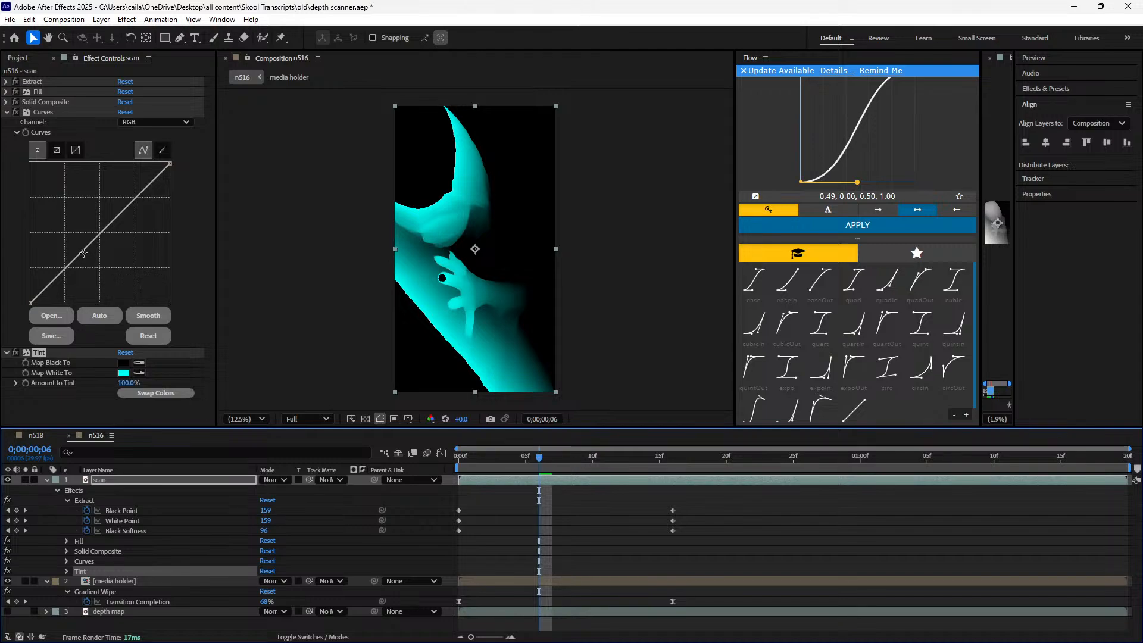
# Try to darken the scan layer's RGB curve by pulling its lower midtones and upper part down, and undo the changes
pyautogui.moveTo(83, 253); pyautogui.dragTo(114, 254)
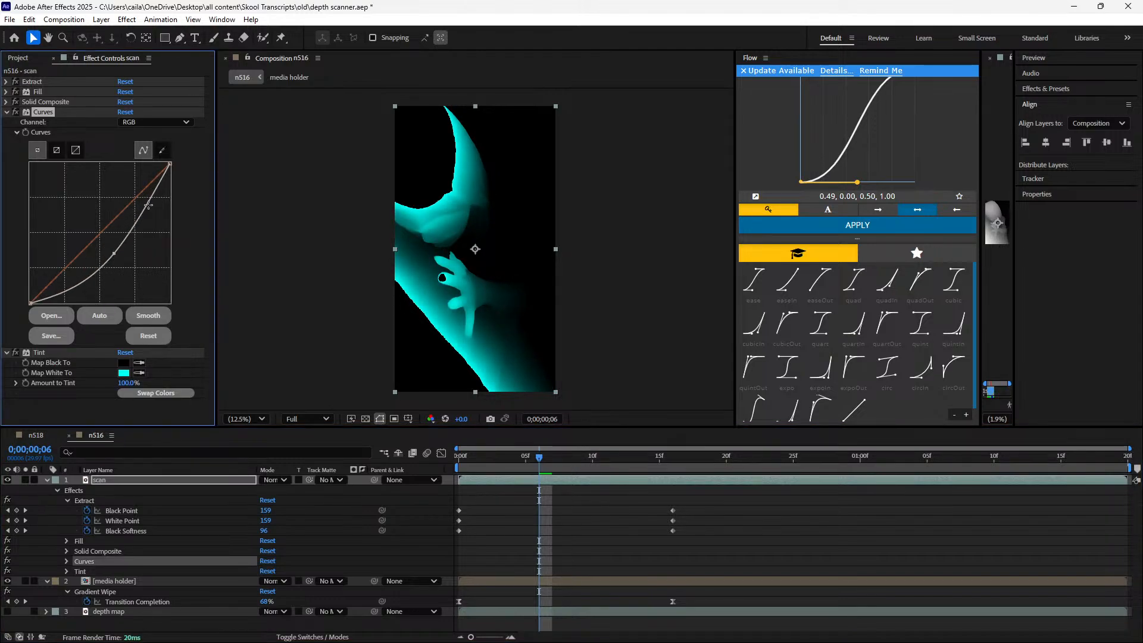
pyautogui.moveTo(150, 202)
pyautogui.mouseDown()
pyautogui.moveTo(129, 205)
pyautogui.moveTo(142, 215)
pyautogui.mouseUp()
pyautogui.hotkey('ctrl', 'z')
pyautogui.hotkey('ctrl', 'z')
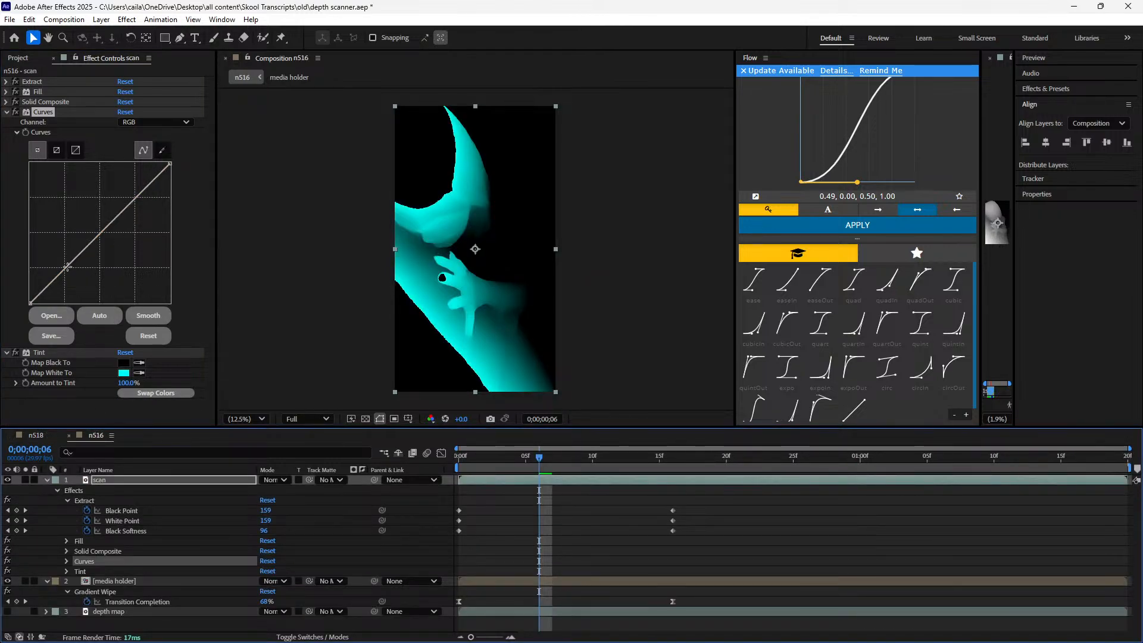
# Try other shapes for the scan layer's RGB curve, moving its shadow, highlight and black points, and undo them
pyautogui.moveTo(67, 267); pyautogui.dragTo(109, 271)
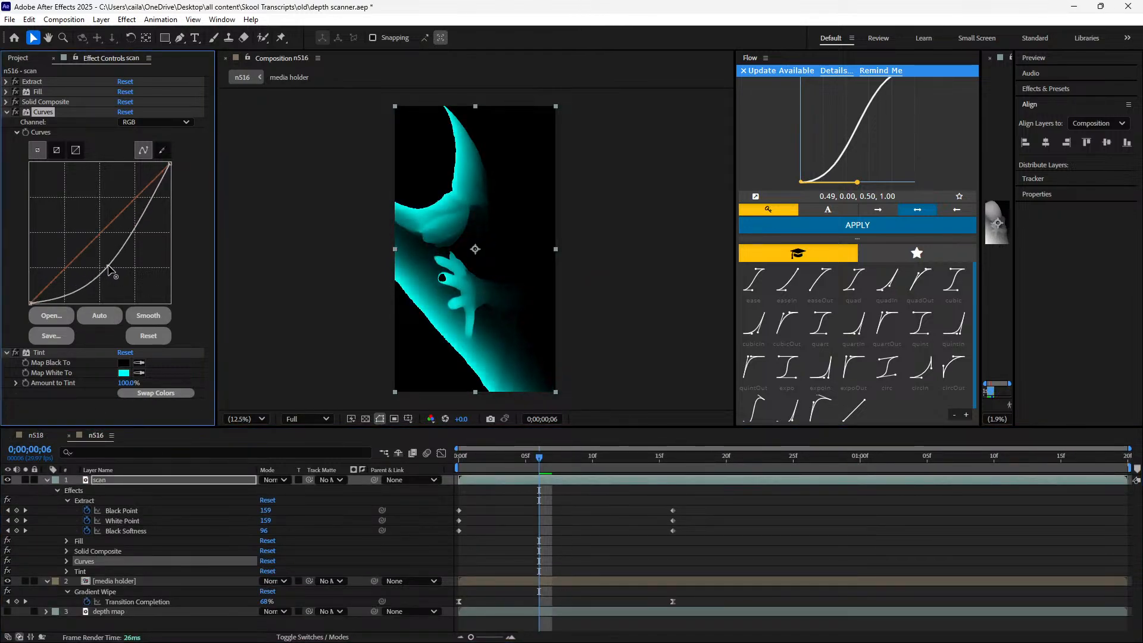
pyautogui.moveTo(146, 208); pyautogui.dragTo(134, 185)
pyautogui.hotkey('ctrl', 'z')
pyautogui.hotkey('ctrl', 'z')
pyautogui.hotkey('ctrl', 'z')
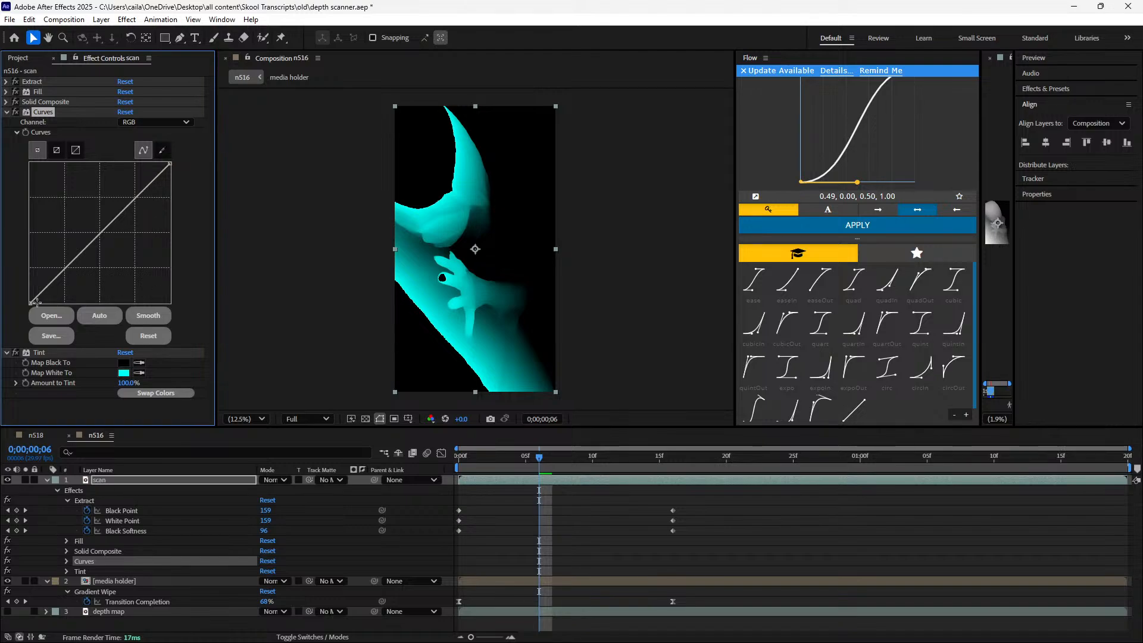
pyautogui.moveTo(32, 303); pyautogui.dragTo(100, 275)
pyautogui.hotkey('ctrl', 'z')
pyautogui.moveTo(116, 202); pyautogui.dragTo(118, 195)
pyautogui.hotkey('ctrl', 'z')
pyautogui.hotkey('ctrl', 'z')
# Delete the scan layer's Curves effect, apply a fresh one and place it above Tint
pyautogui.press('Delete')
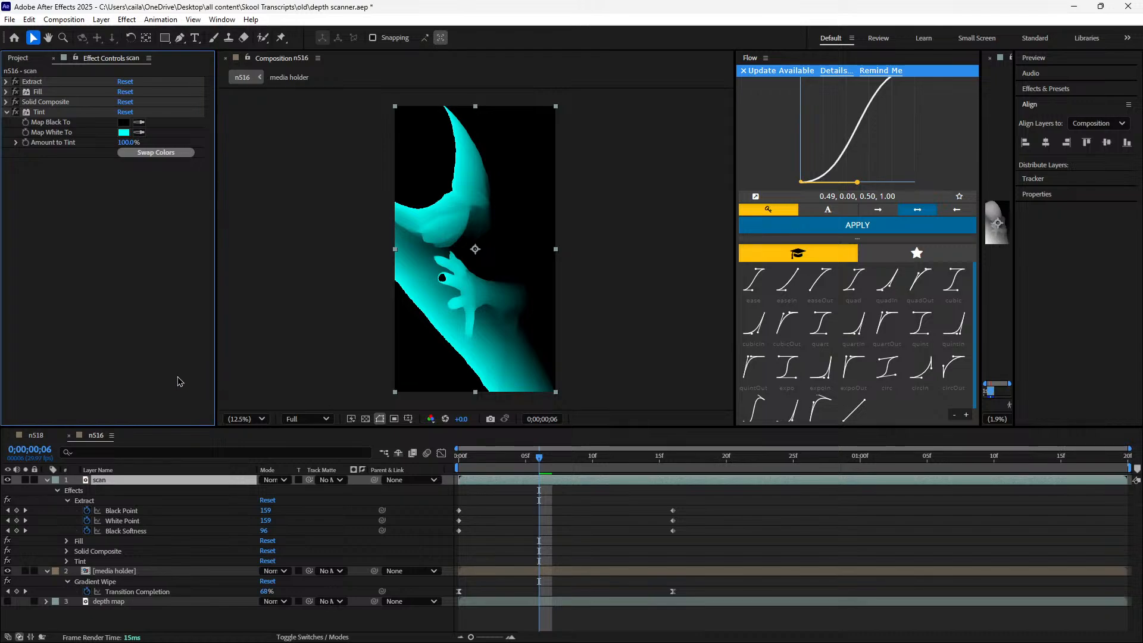
pyautogui.hotkey('ctrl', 'space')
pyautogui.write('cur')
pyautogui.press('Return')
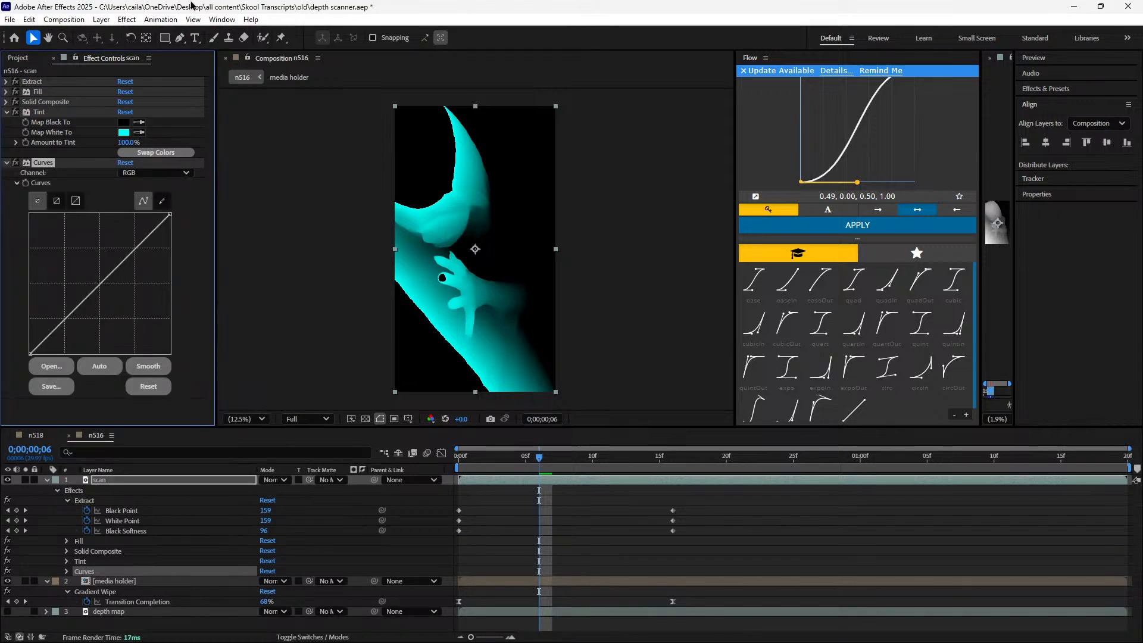
pyautogui.moveTo(44, 162); pyautogui.dragTo(67, 133)
# Shape the scan layer's RGB curve into an S like n518's, pinning the upper part and pulling the lower midtones down
pyautogui.click(54, 435)
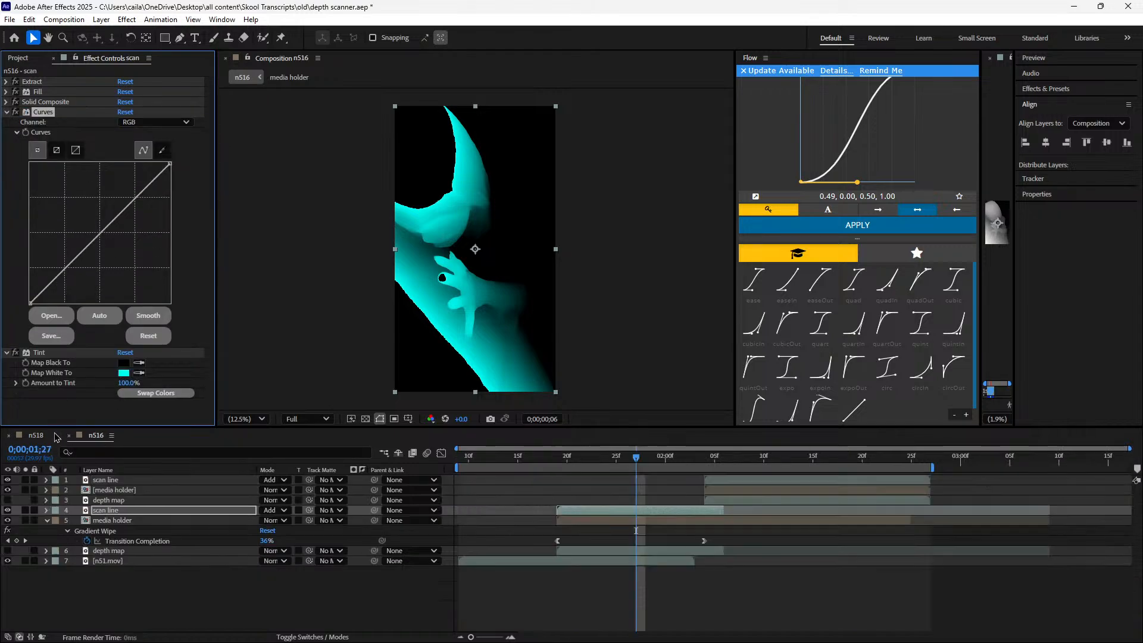
pyautogui.click(95, 435)
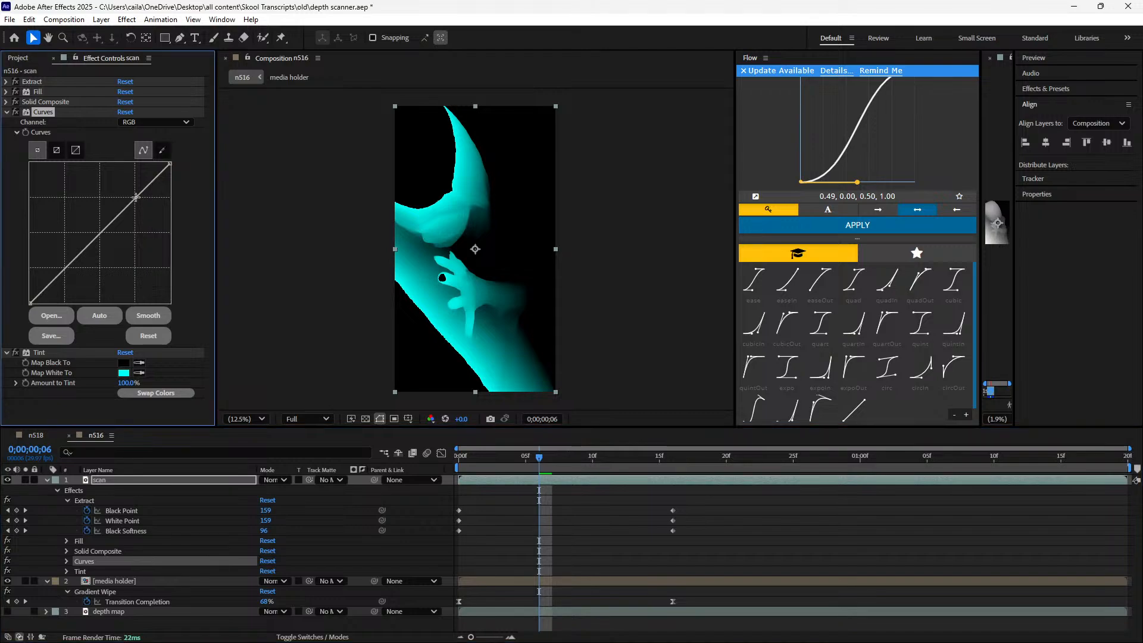
pyautogui.click(39, 440)
pyautogui.click(96, 438)
pyautogui.moveTo(88, 245)
pyautogui.mouseDown()
pyautogui.moveTo(144, 237)
pyautogui.moveTo(116, 263)
pyautogui.moveTo(150, 277)
pyautogui.moveTo(112, 269)
pyautogui.moveTo(66, 196)
pyautogui.moveTo(35, 178)
pyautogui.moveTo(113, 280)
pyautogui.moveTo(100, 262)
pyautogui.moveTo(108, 254)
pyautogui.mouseUp()
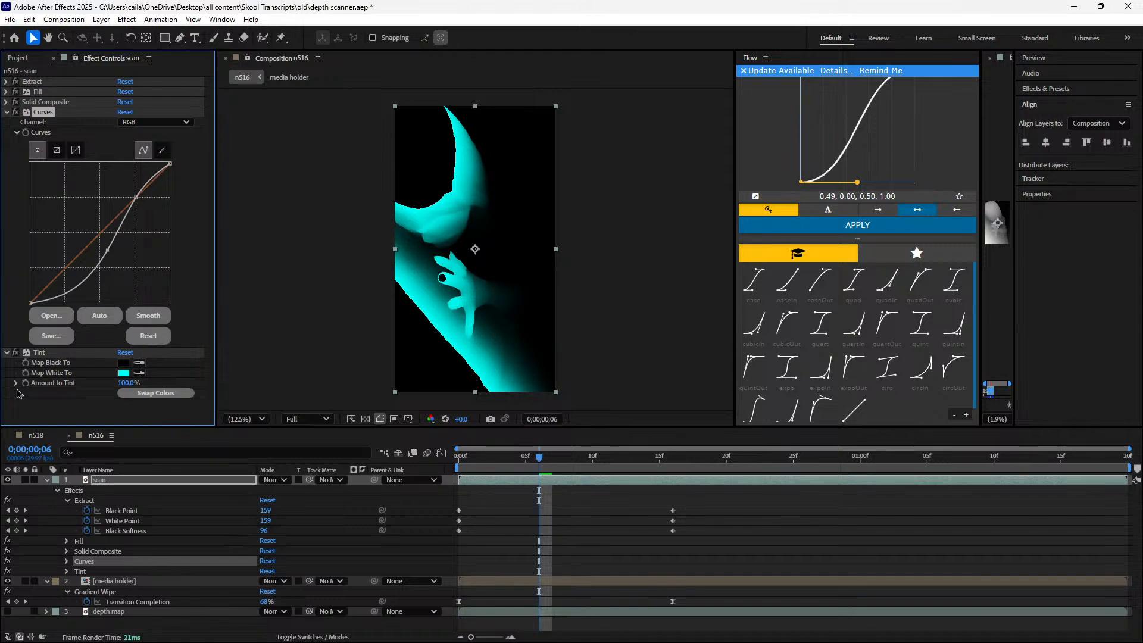
# Compare the scan layer with Curves disabled and enabled, leaving the effect enabled
pyautogui.click(16, 112)
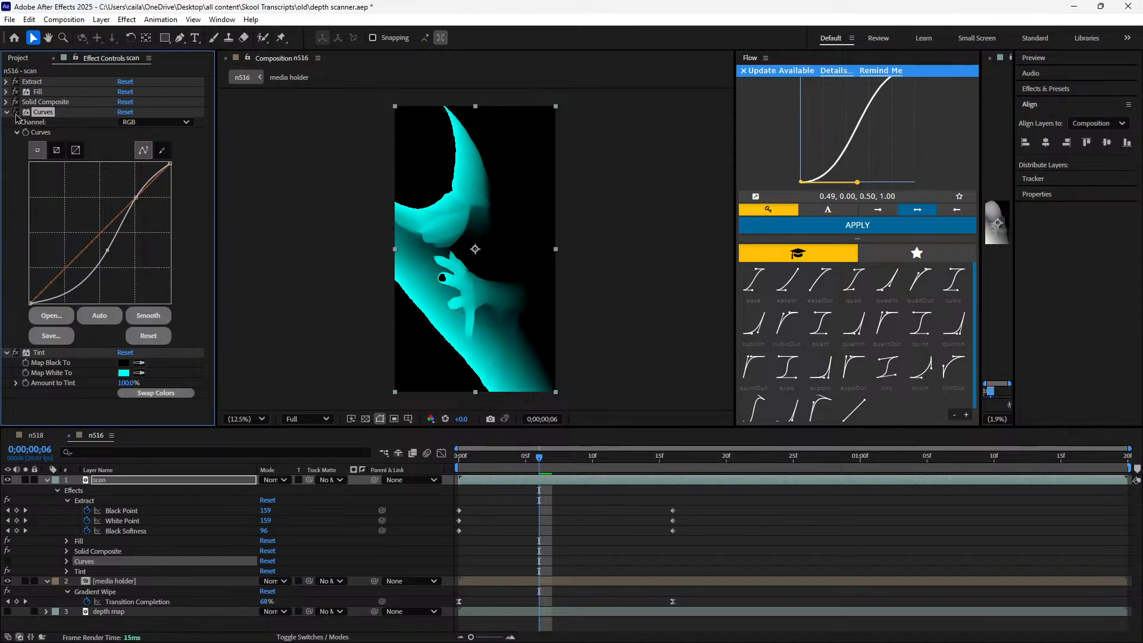
pyautogui.click(16, 112)
pyautogui.click(16, 112)
pyautogui.click(15, 112)
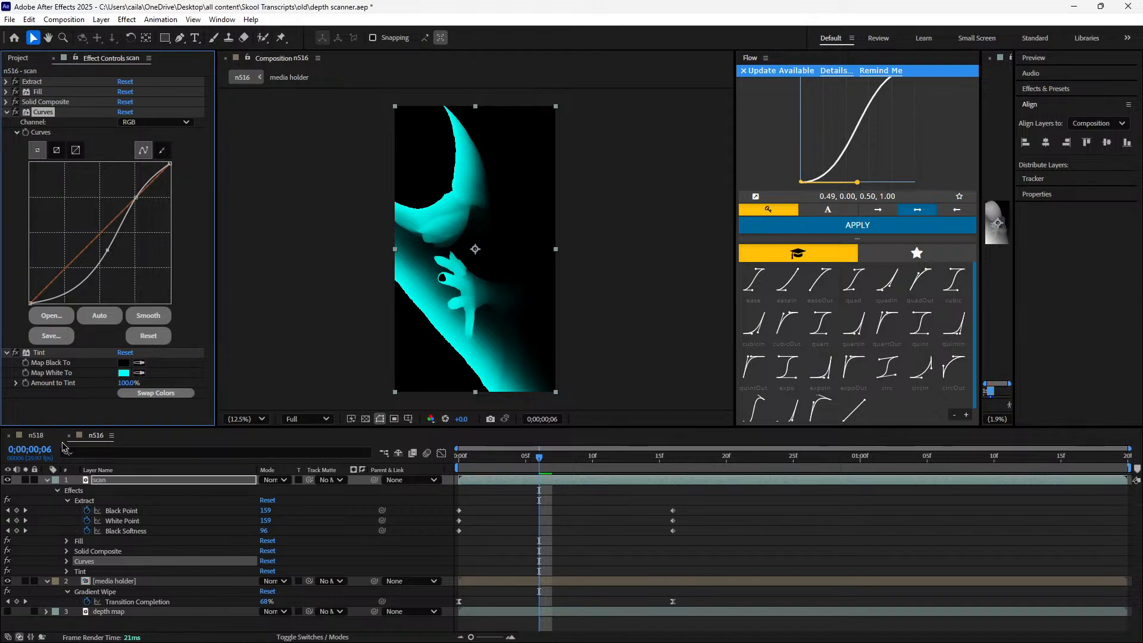
# Minimize the File Explorer window and tile the After Effects window beside OBS
pyautogui.moveTo(1036, 7); pyautogui.dragTo(724, 237)
pyautogui.click(1074, 8)
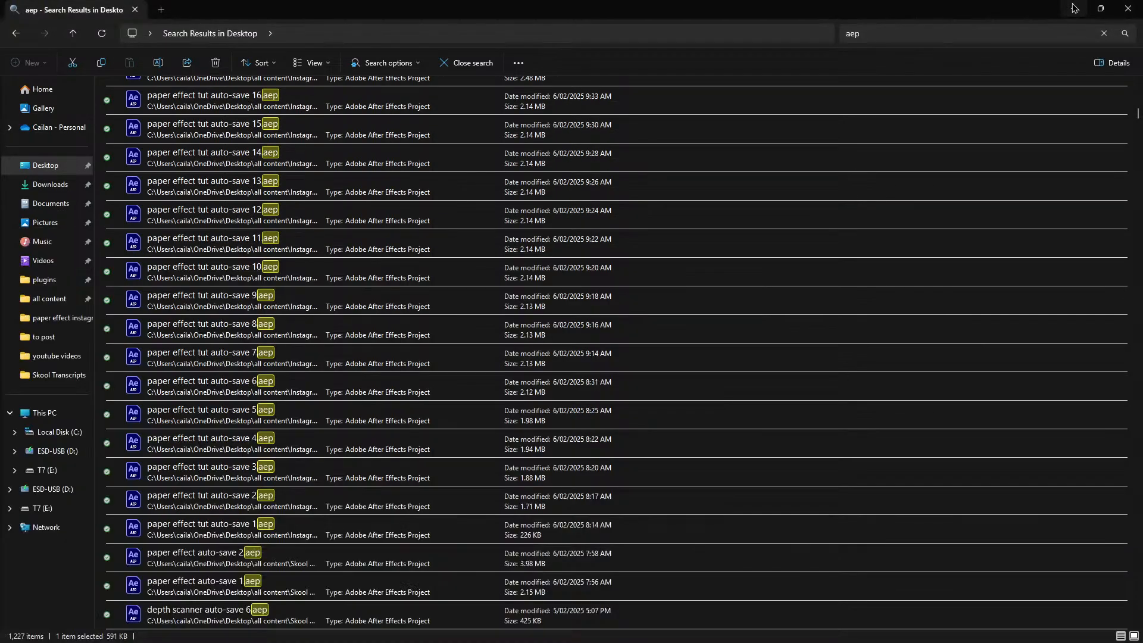
pyautogui.click(1074, 8)
pyautogui.click(309, 629)
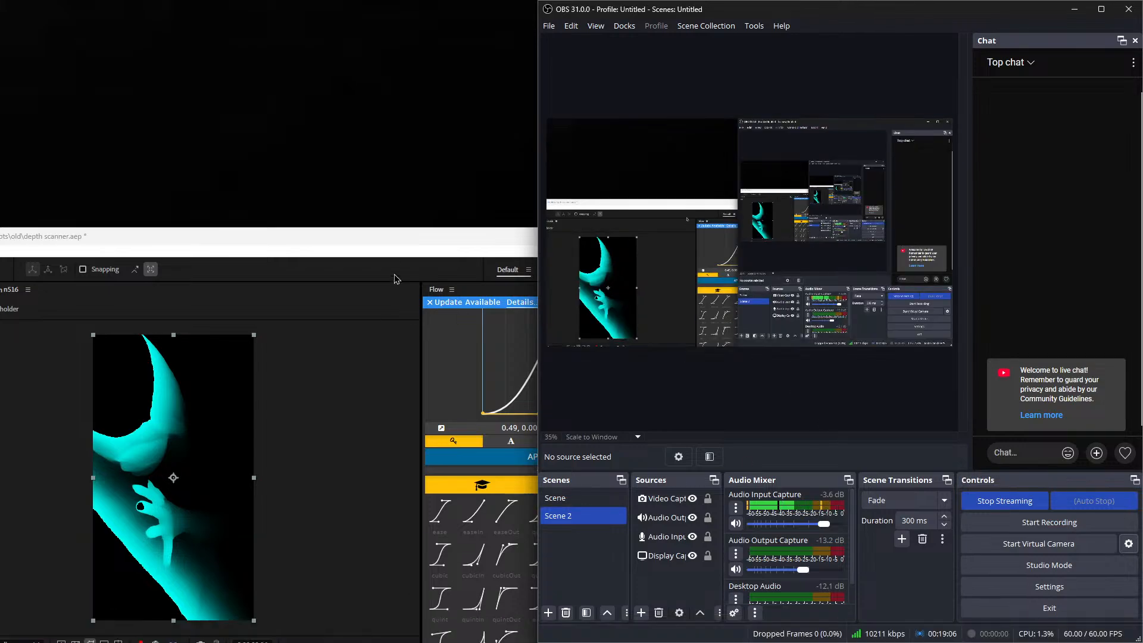
pyautogui.moveTo(411, 238); pyautogui.dragTo(333, 27)
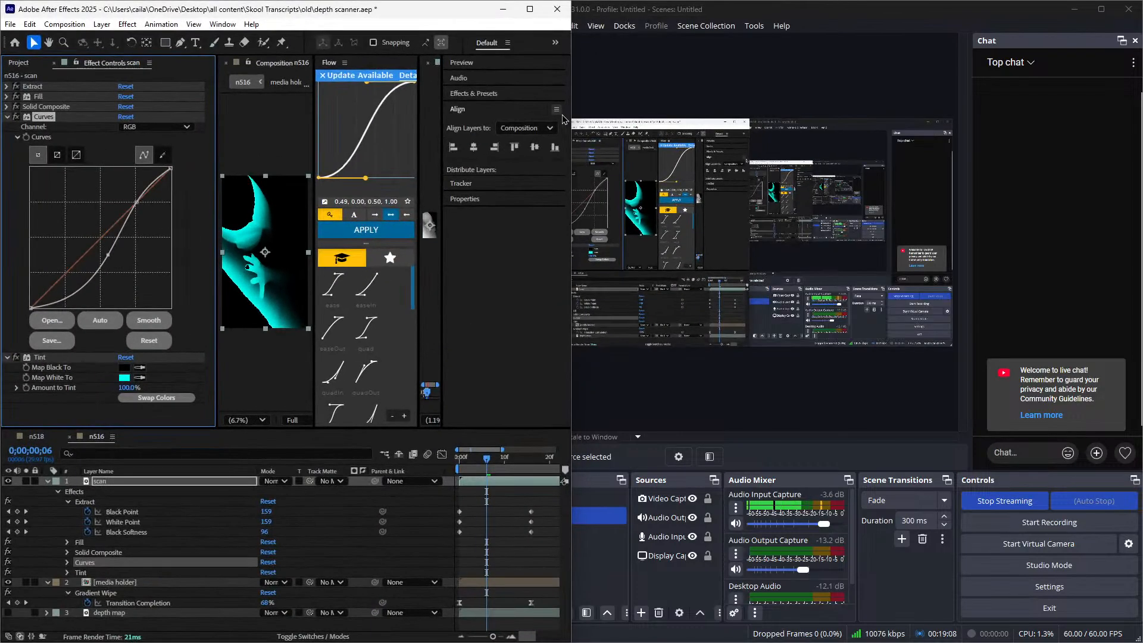
# Widen the program window and examine the Deep Glow settings on n518's scan line layer
pyautogui.moveTo(562, 119); pyautogui.dragTo(965, 161)
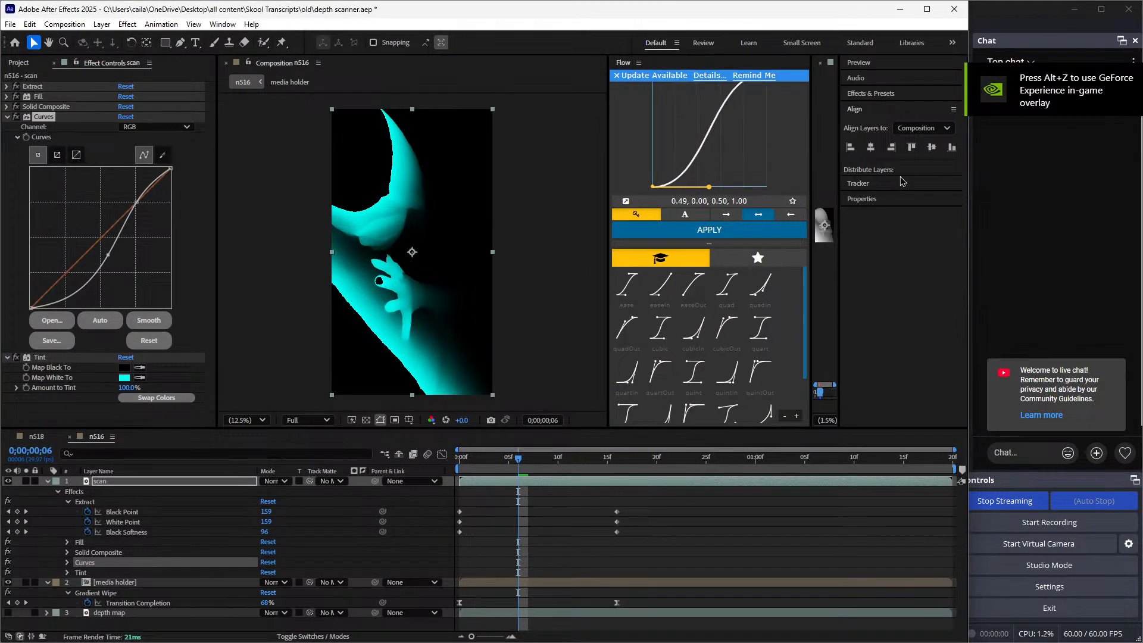
pyautogui.click(8, 120)
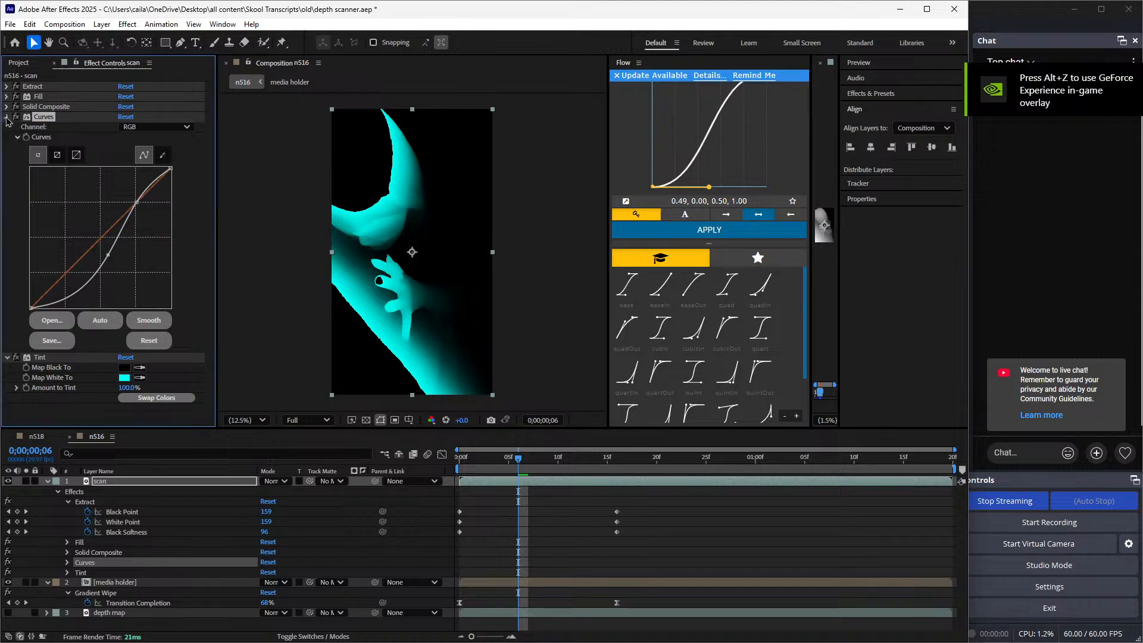
pyautogui.click(32, 438)
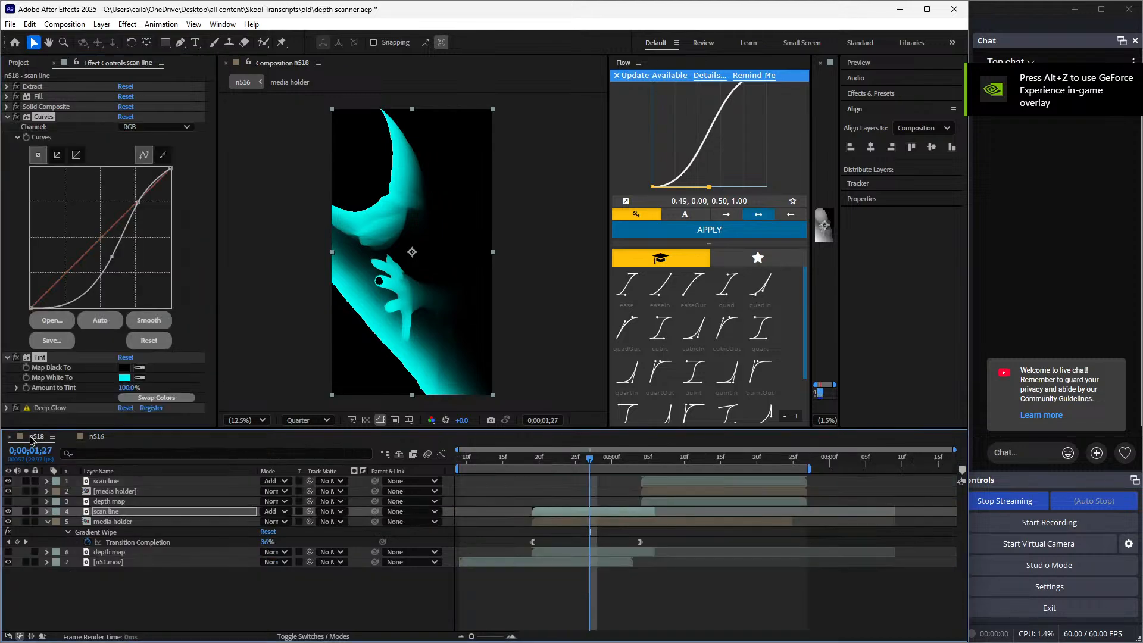
pyautogui.click(7, 118)
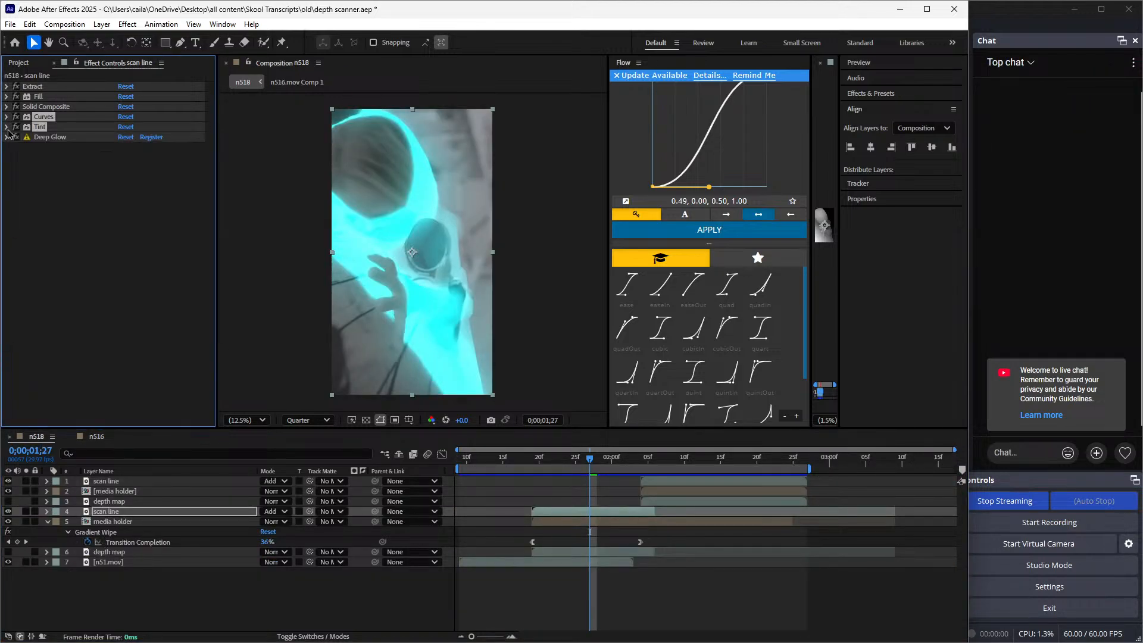
pyautogui.click(43, 139)
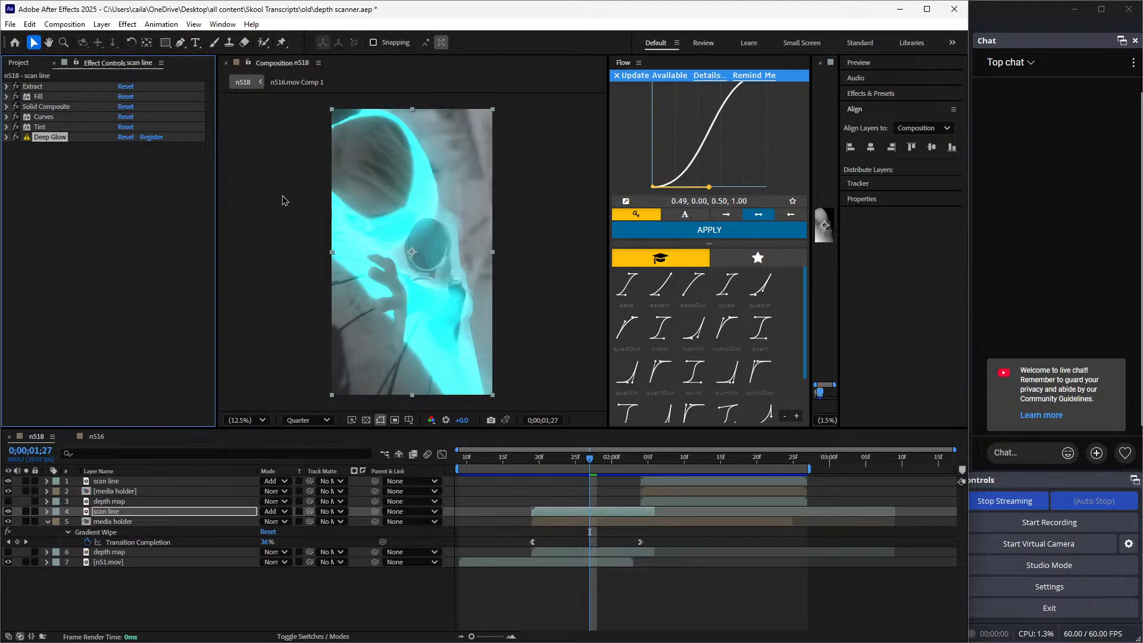
pyautogui.click(7, 137)
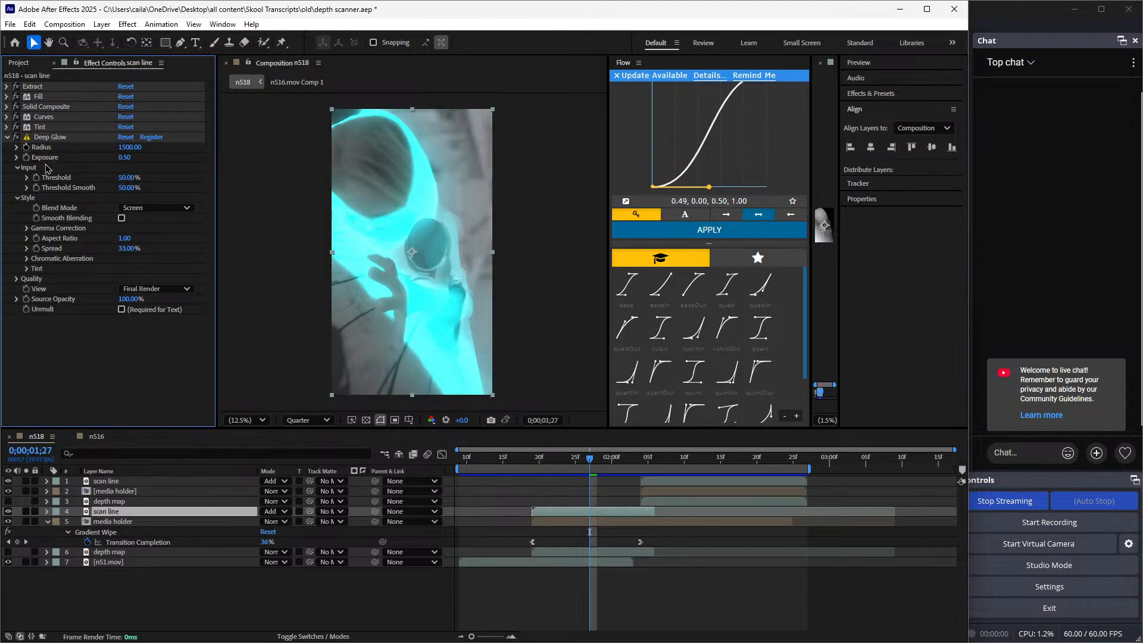
# Apply the Deep Glow effect to the scan layer in n516
pyautogui.click(96, 436)
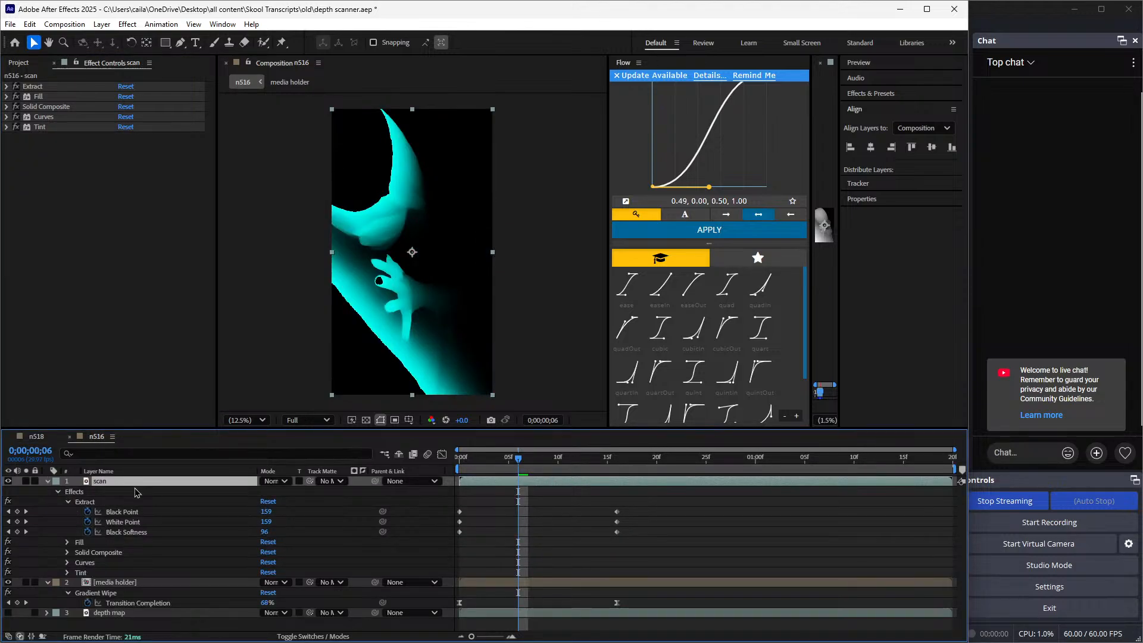
pyautogui.hotkey('ctrl', 'space')
pyautogui.write('deeo')
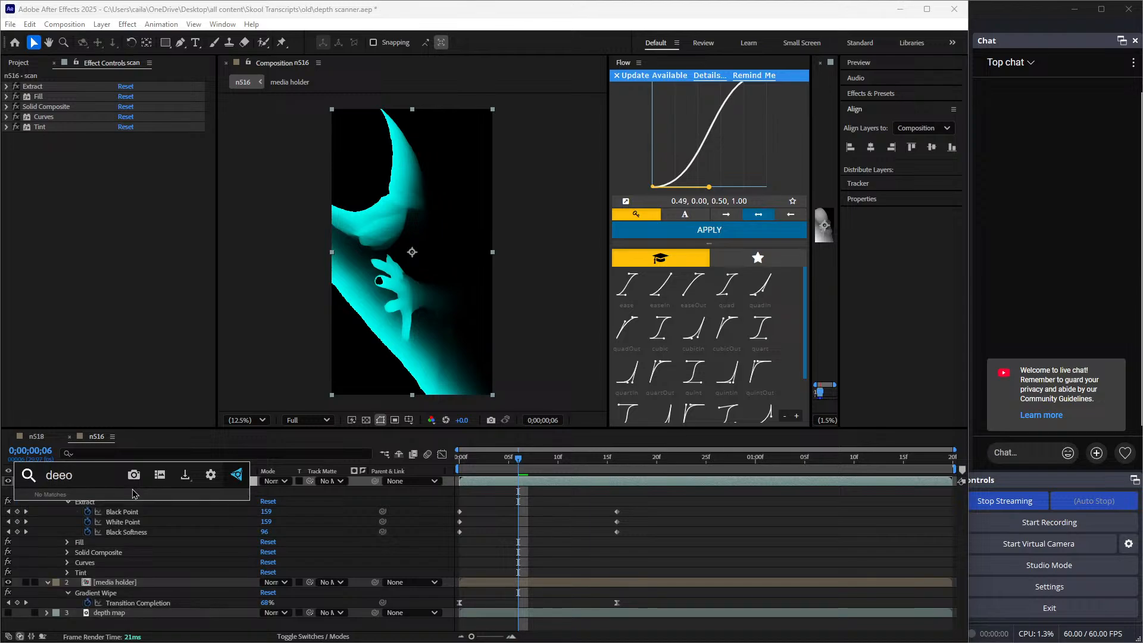
pyautogui.press('BackSpace')
pyautogui.write('p')
pyautogui.press('Return')
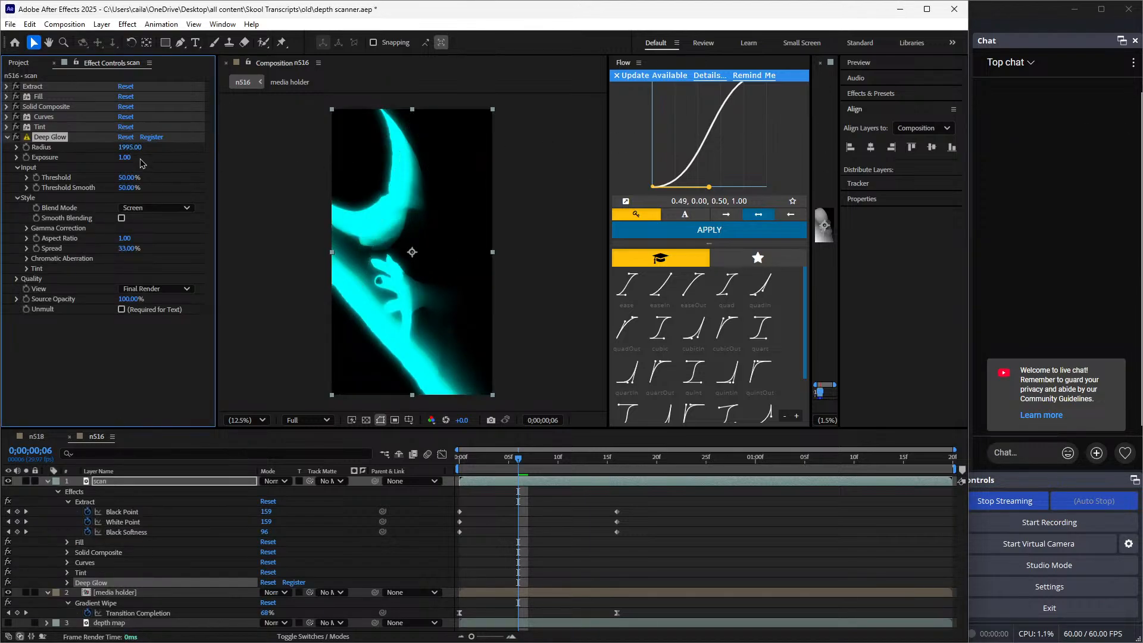
# Set the scan layer's Deep Glow radius to 1500
pyautogui.moveTo(127, 147); pyautogui.dragTo(132, 152)
pyautogui.press('Return')
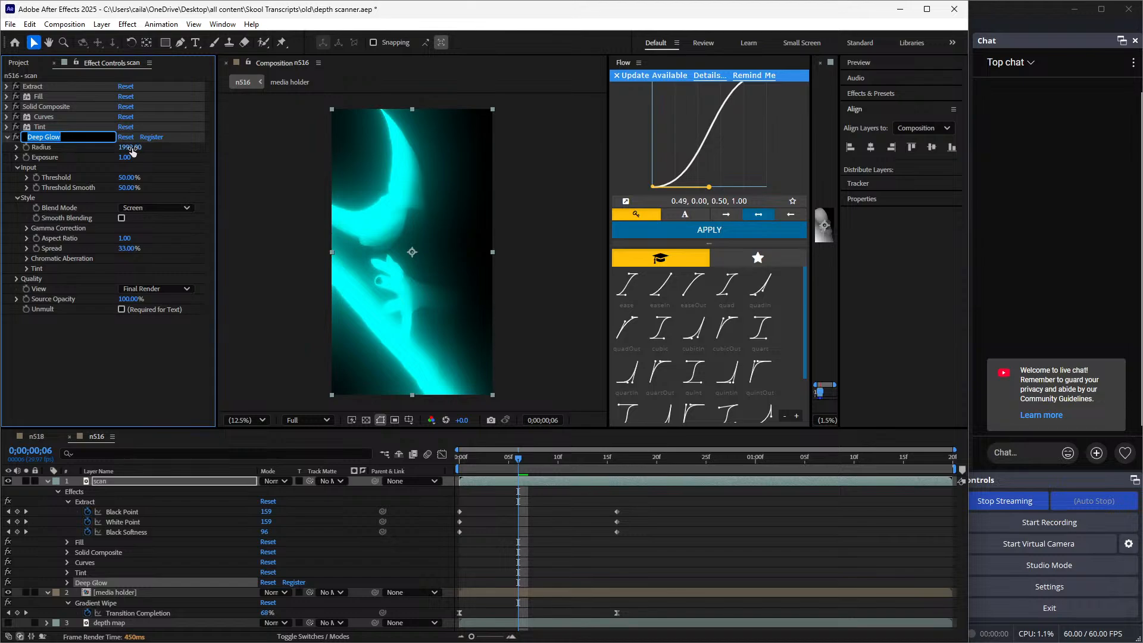
pyautogui.click(130, 148)
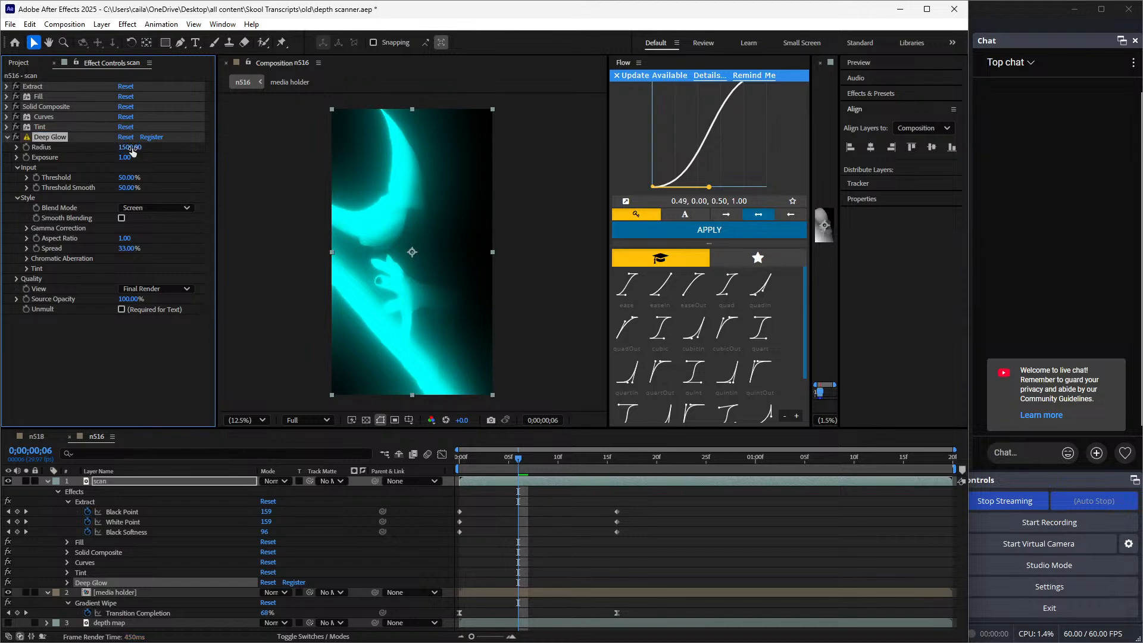
# Set the scan layer's Deep Glow exposure to 0.5, matching the scan line layer in n518
pyautogui.click(46, 438)
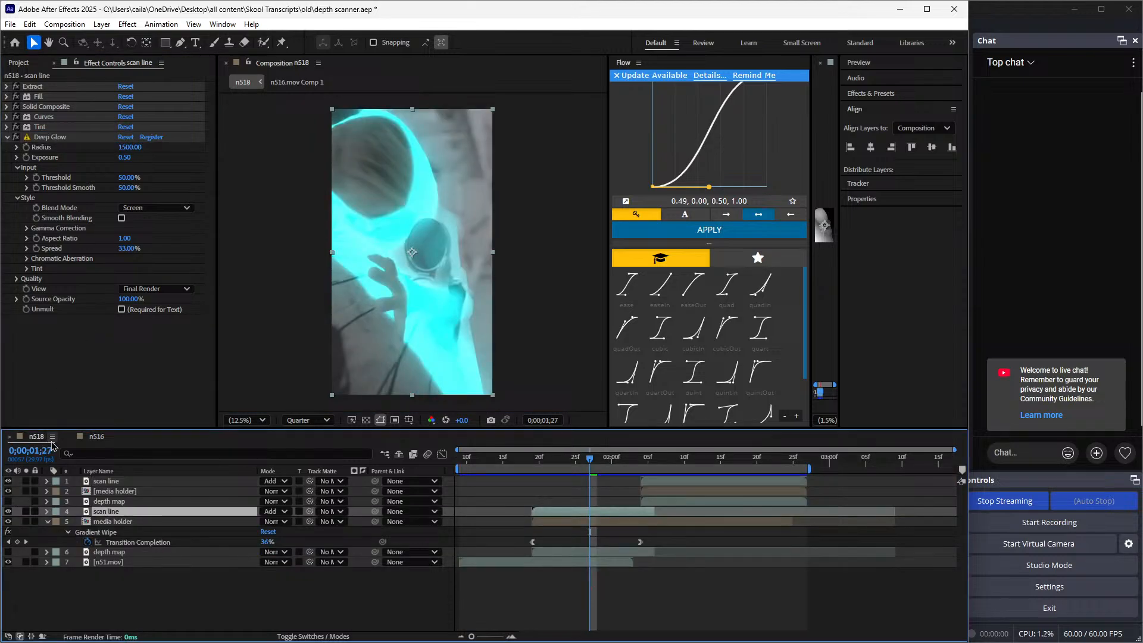
pyautogui.click(98, 439)
pyautogui.click(123, 157)
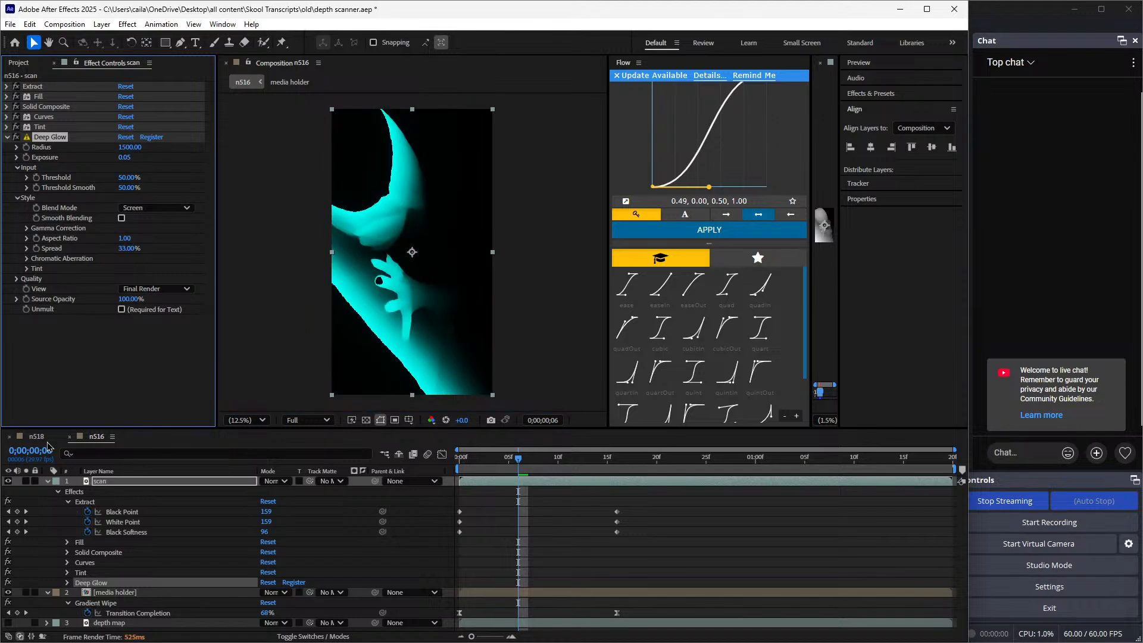
pyautogui.write('0.5')
pyautogui.press('Return')
pyautogui.click(36, 437)
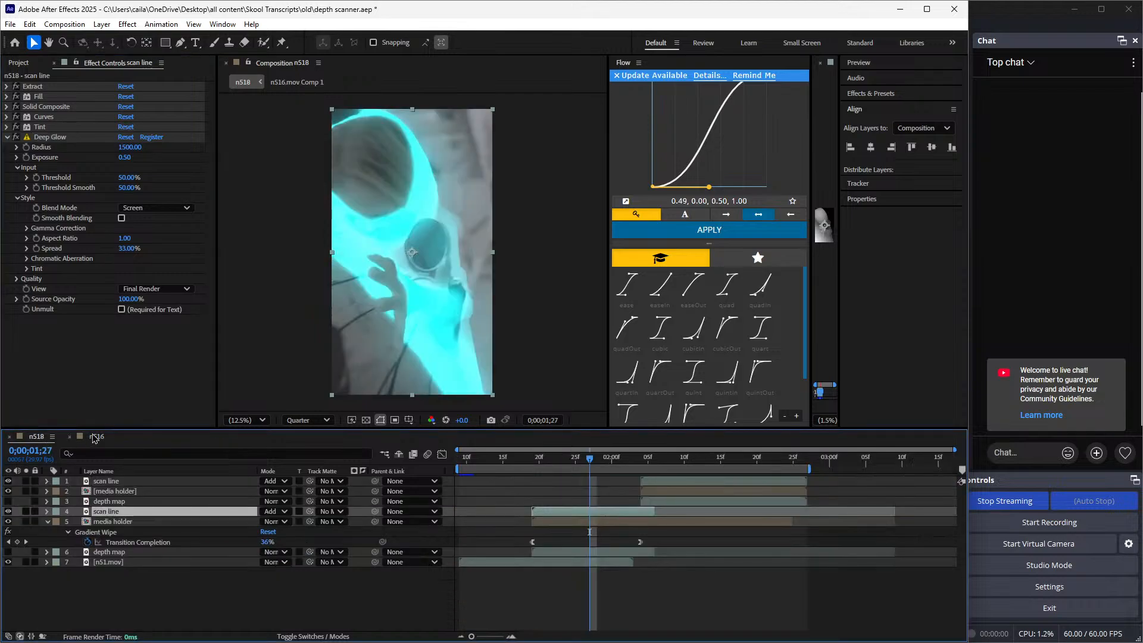
pyautogui.click(103, 438)
pyautogui.click(29, 441)
pyautogui.click(89, 441)
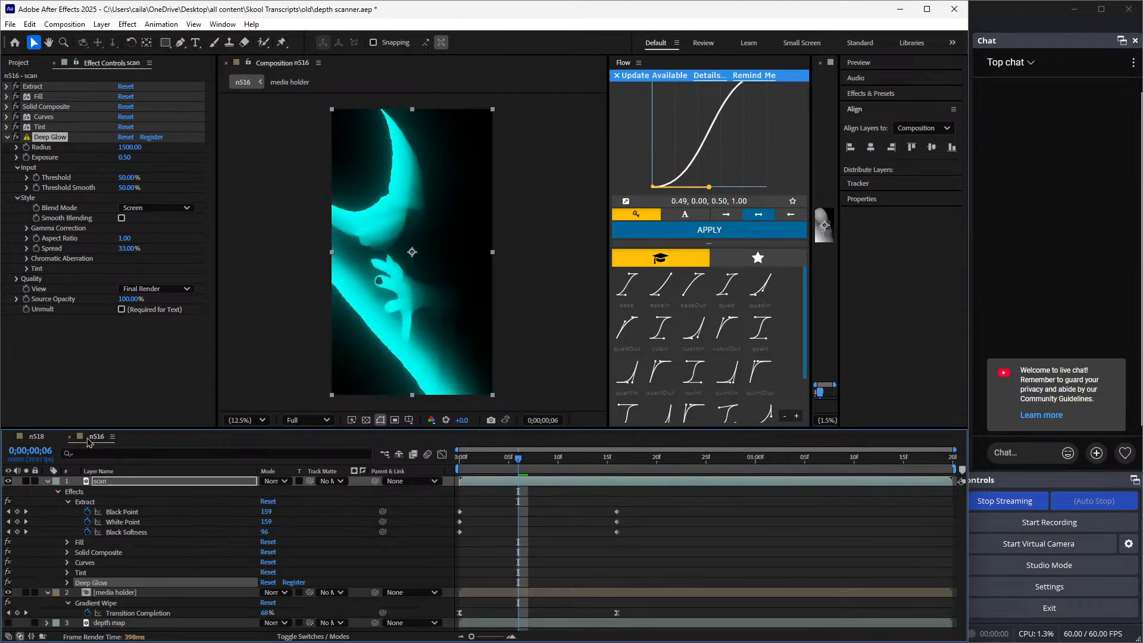
# Collapse the scan layer's properties and switch its visibility off and on to compare the underlying media
pyautogui.click(8, 137)
pyautogui.click(47, 481)
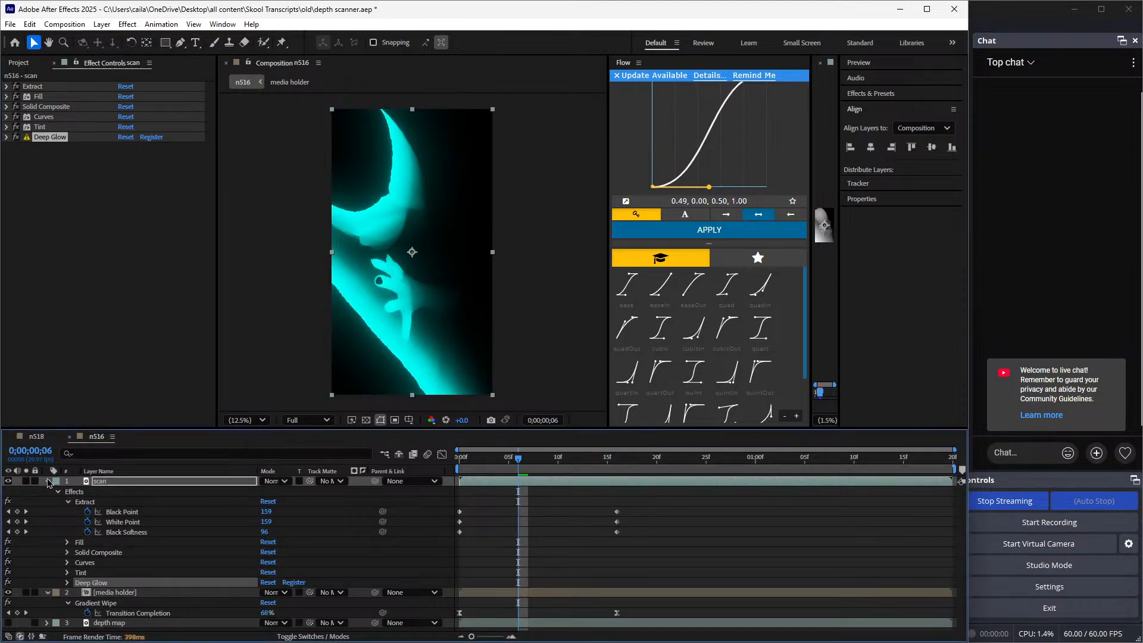
pyautogui.click(47, 491)
pyautogui.click(8, 481)
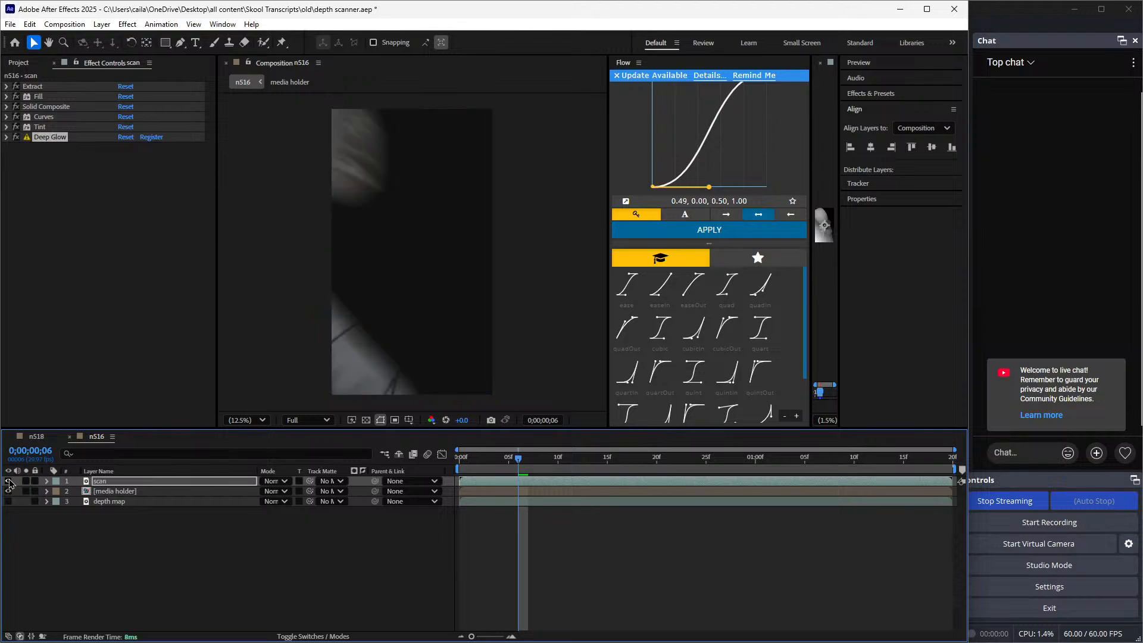
pyautogui.click(8, 481)
# Set n516's preview resolution to Quarter and scrub through the glowing scan from the start
pyautogui.moveTo(519, 457); pyautogui.dragTo(922, 496)
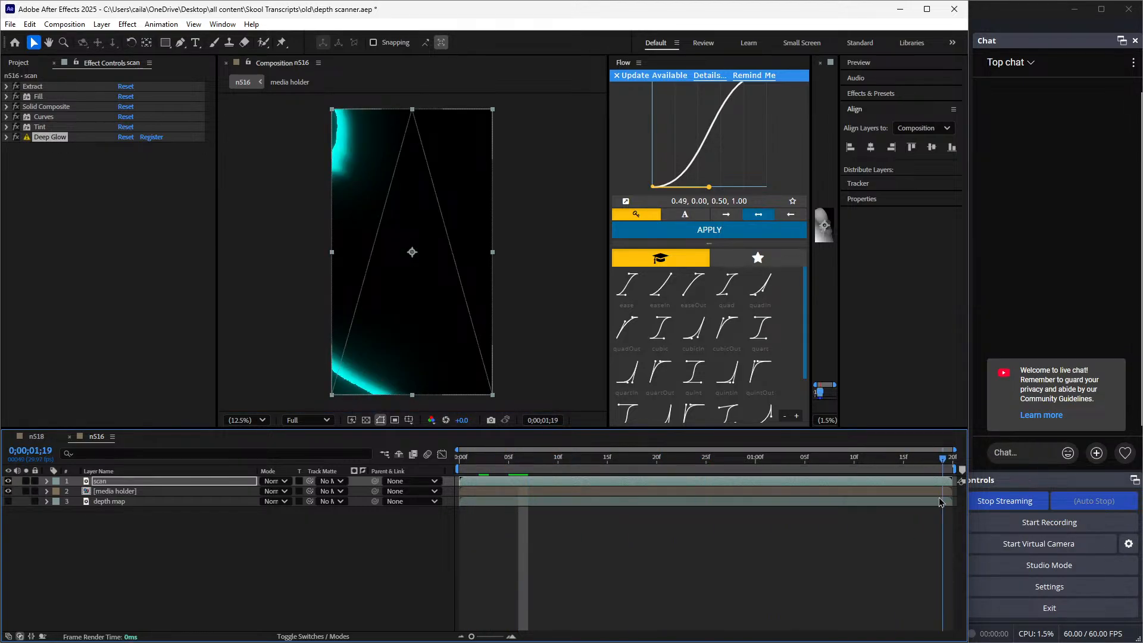
pyautogui.press('Home')
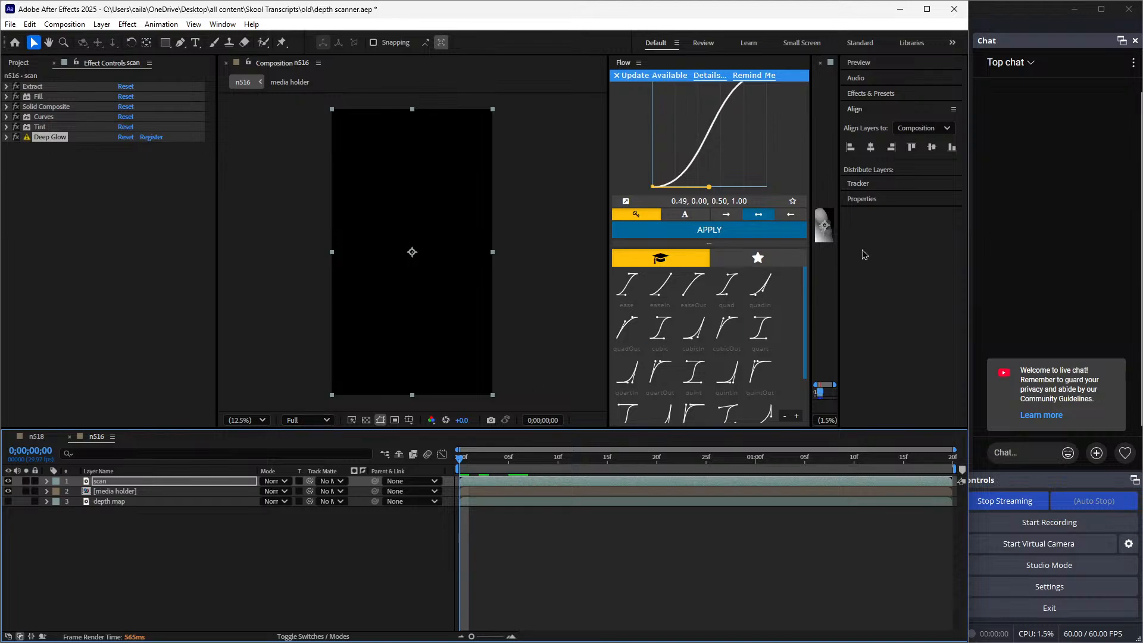
pyautogui.click(307, 419)
pyautogui.click(307, 502)
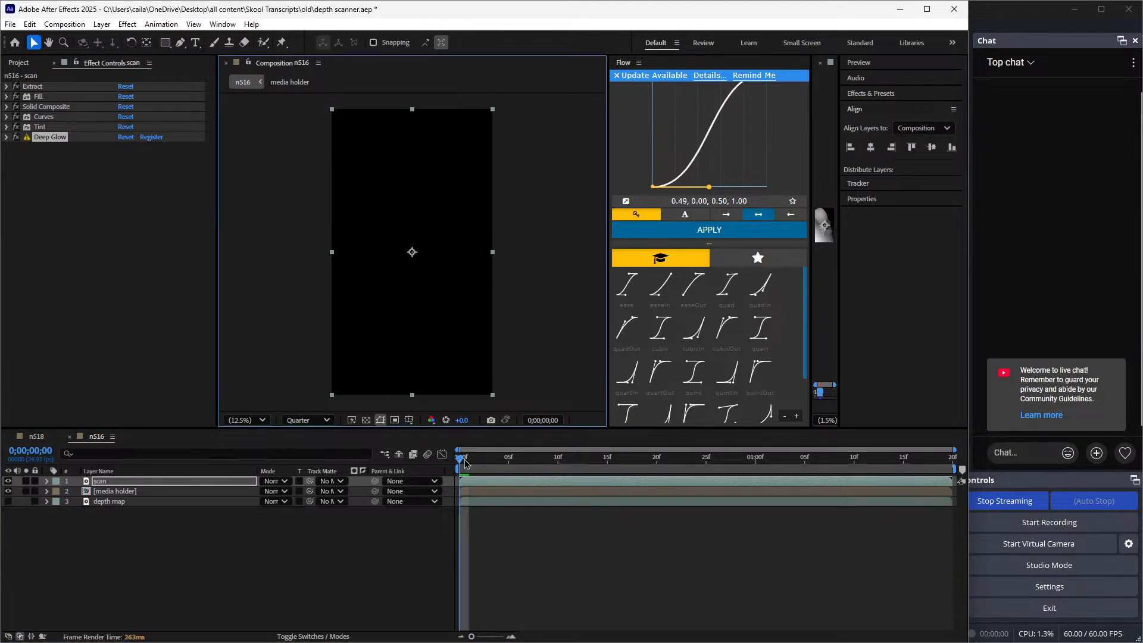
pyautogui.moveTo(467, 462); pyautogui.dragTo(454, 527)
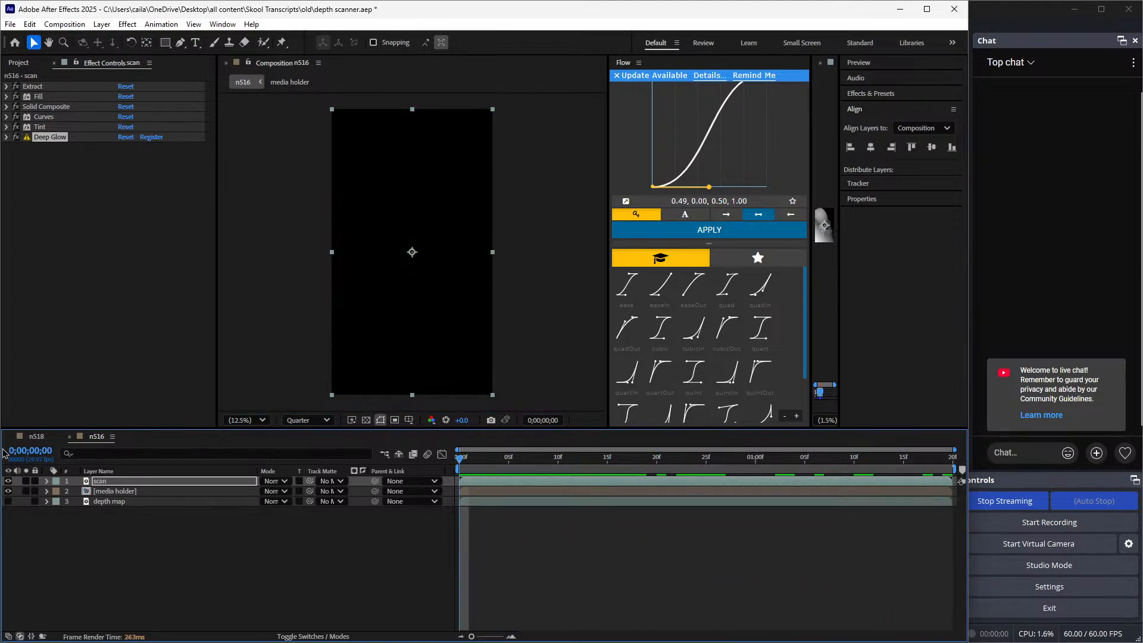
# Set the scan layer's blending mode to Add as in n518, and scrub n516 to review the blend
pyautogui.click(38, 439)
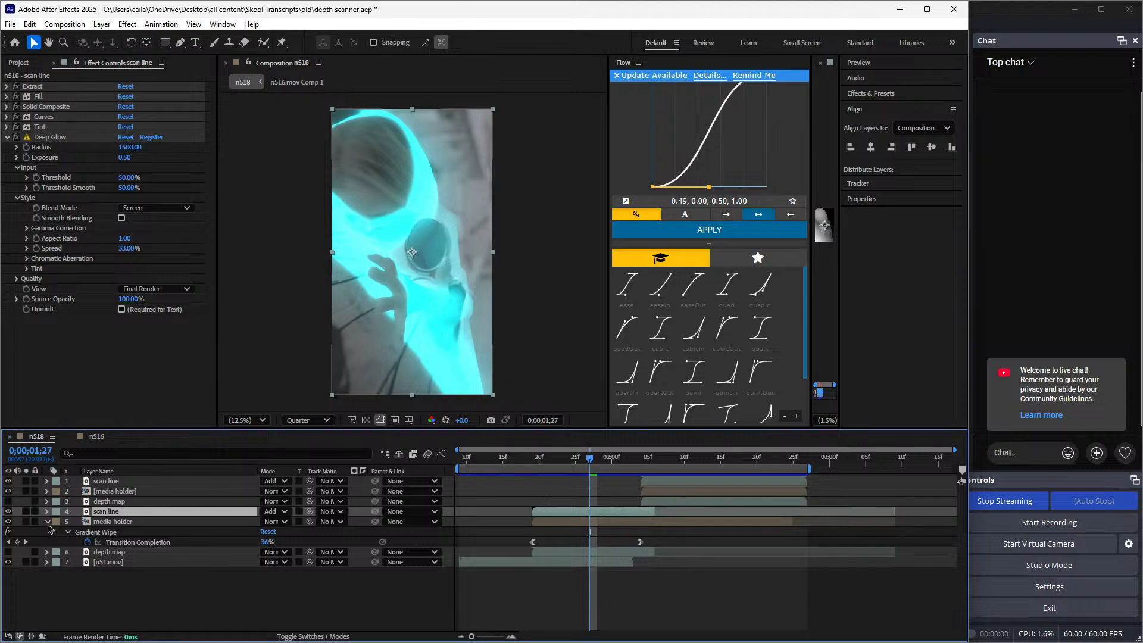
pyautogui.click(48, 521)
pyautogui.click(107, 437)
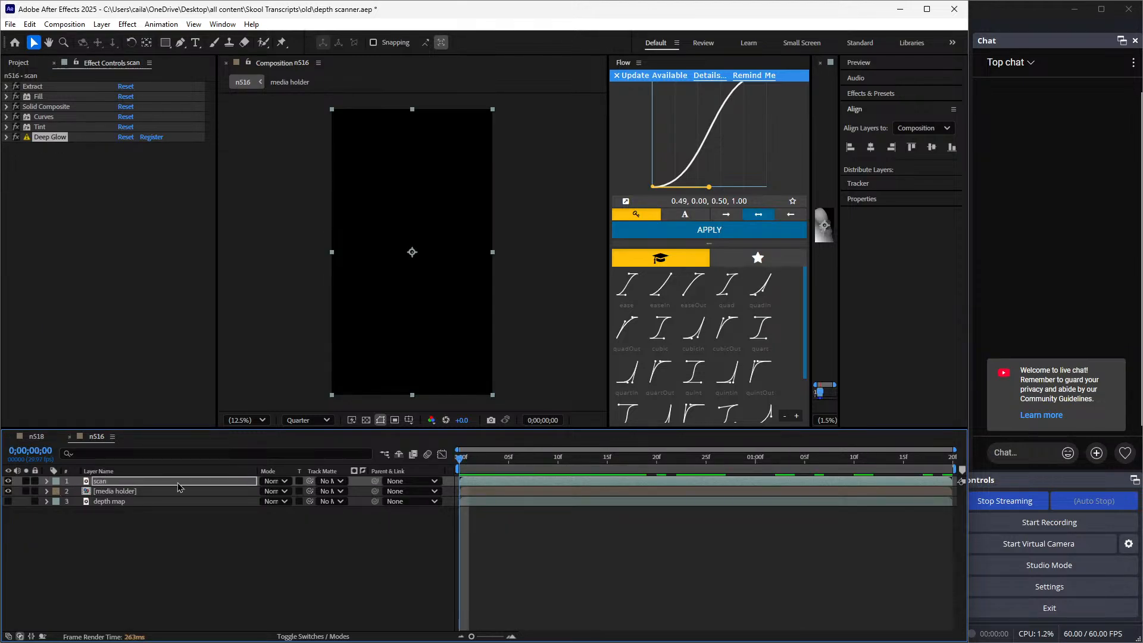
pyautogui.click(274, 481)
pyautogui.click(321, 240)
pyautogui.click(566, 555)
pyautogui.moveTo(478, 470); pyautogui.dragTo(756, 517)
# Reveal the scan layer's animated Extract properties and go to their last keyframes at 0;00;00;16
pyautogui.click(706, 481)
pyautogui.press('u')
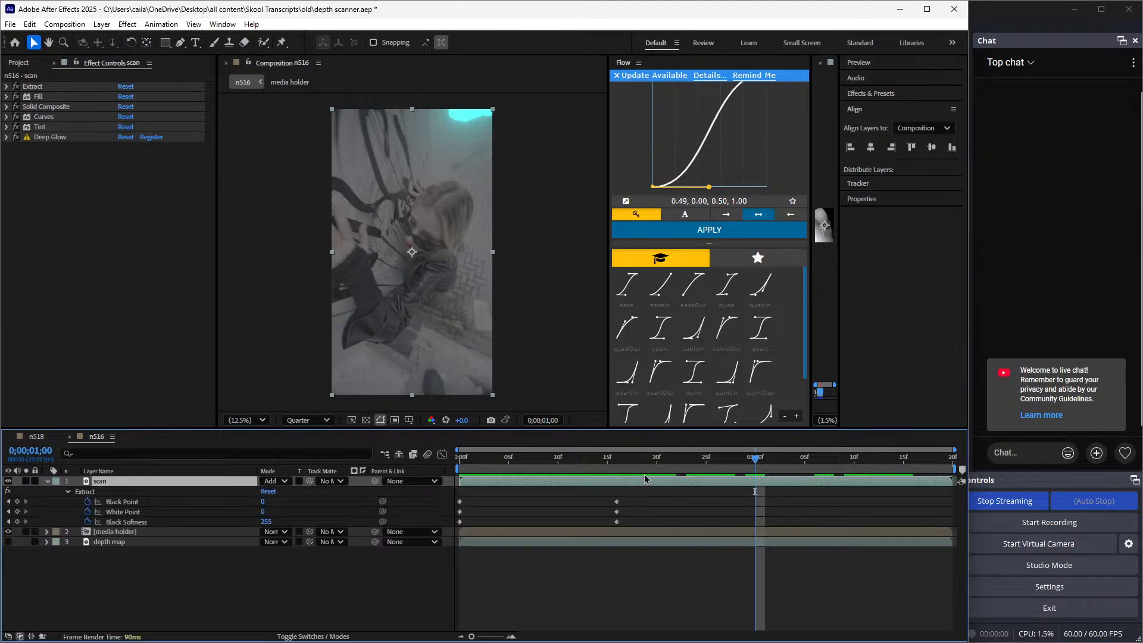
pyautogui.click(631, 459)
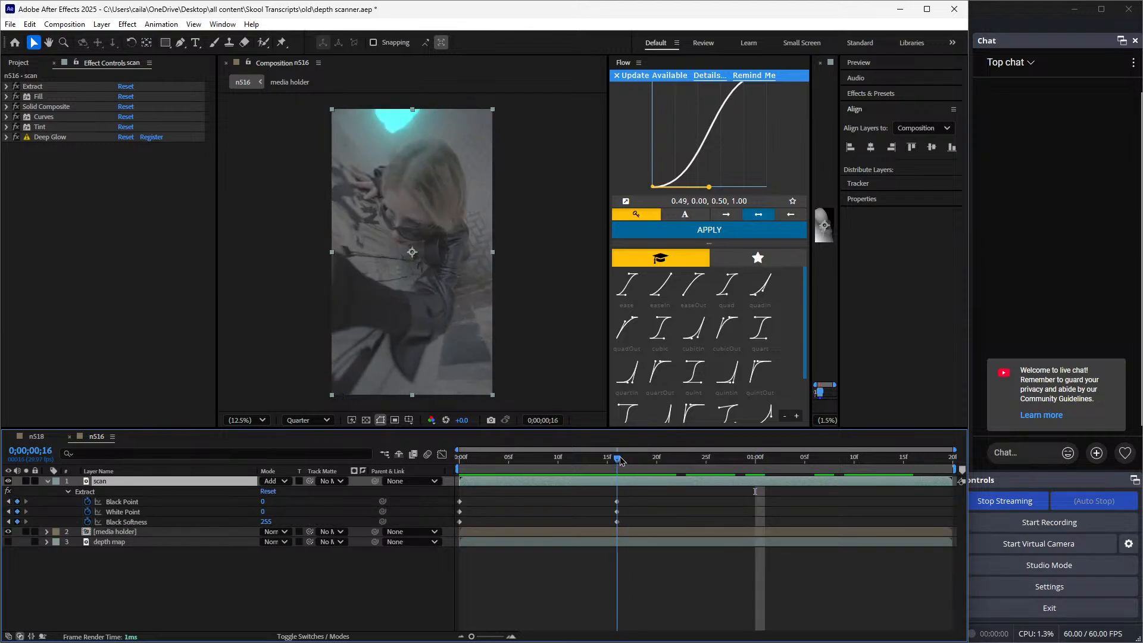
pyautogui.click(619, 459)
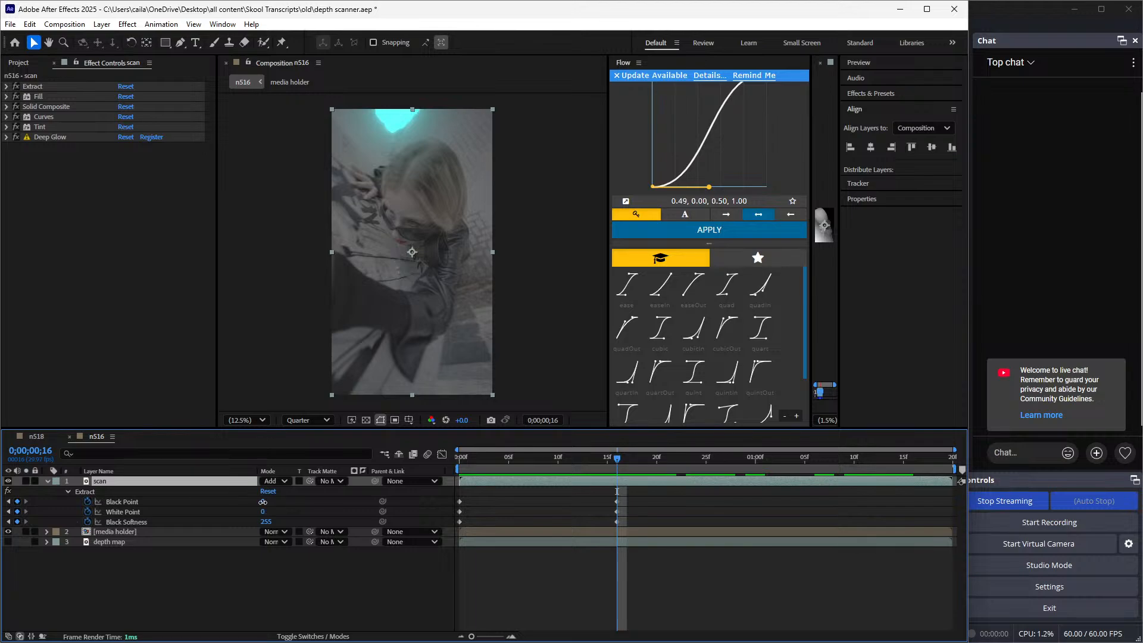
# Try setting the scan layer's Extract Black Point to 255 at the frame 16 keyframe, and undo the change
pyautogui.moveTo(263, 503); pyautogui.dragTo(617, 485)
pyautogui.click(265, 501)
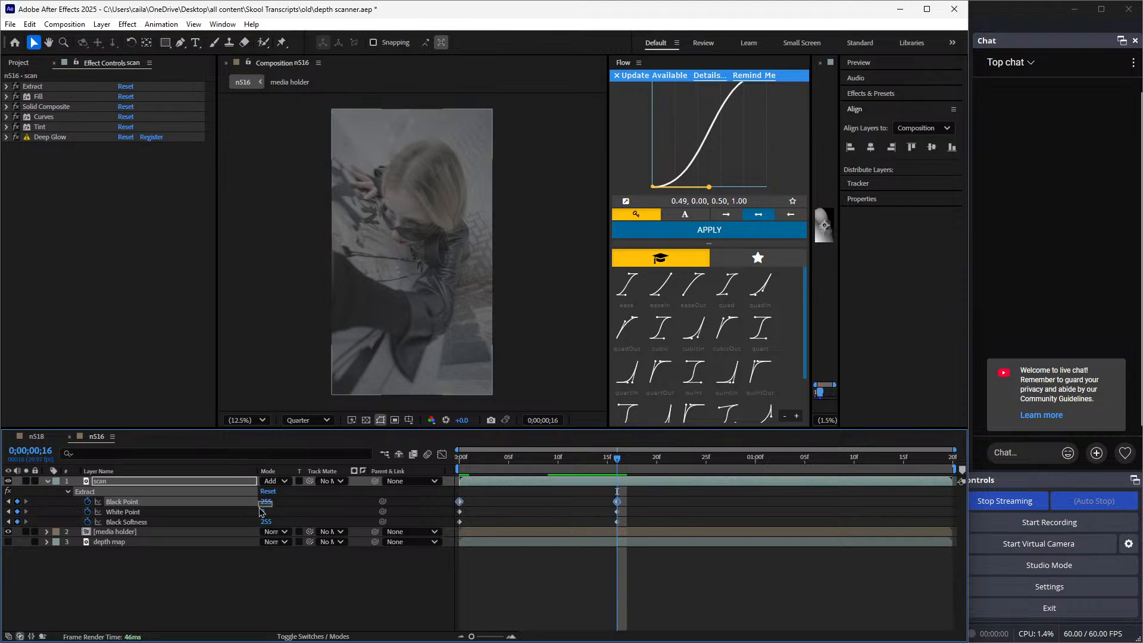
pyautogui.click(312, 553)
pyautogui.hotkey('ctrl', 'z')
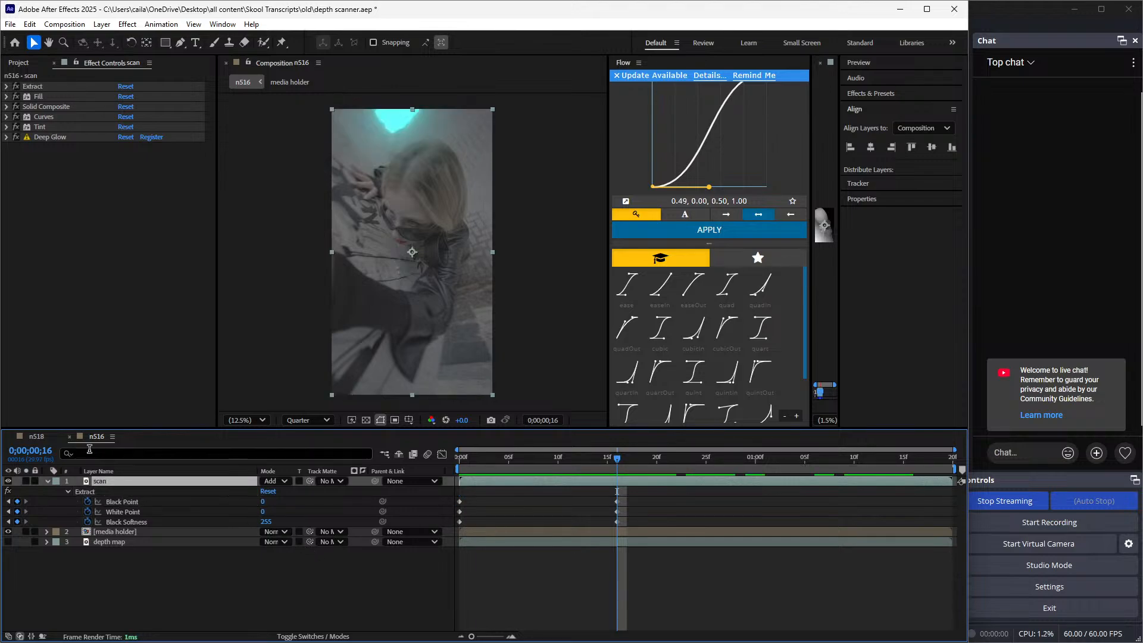
# Trim the scan layer's end to about frame 18, just past its last Extract keyframes, using n518 as reference
pyautogui.click(36, 436)
pyautogui.moveTo(601, 466); pyautogui.dragTo(642, 476)
pyautogui.click(96, 436)
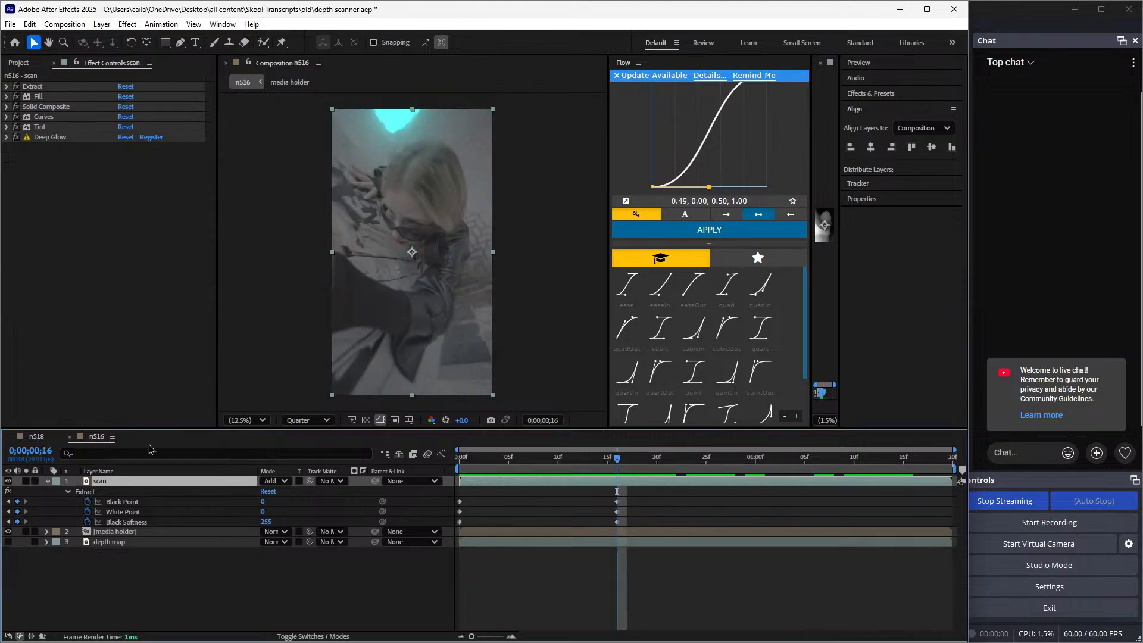
pyautogui.click(645, 465)
pyautogui.press('Delete')
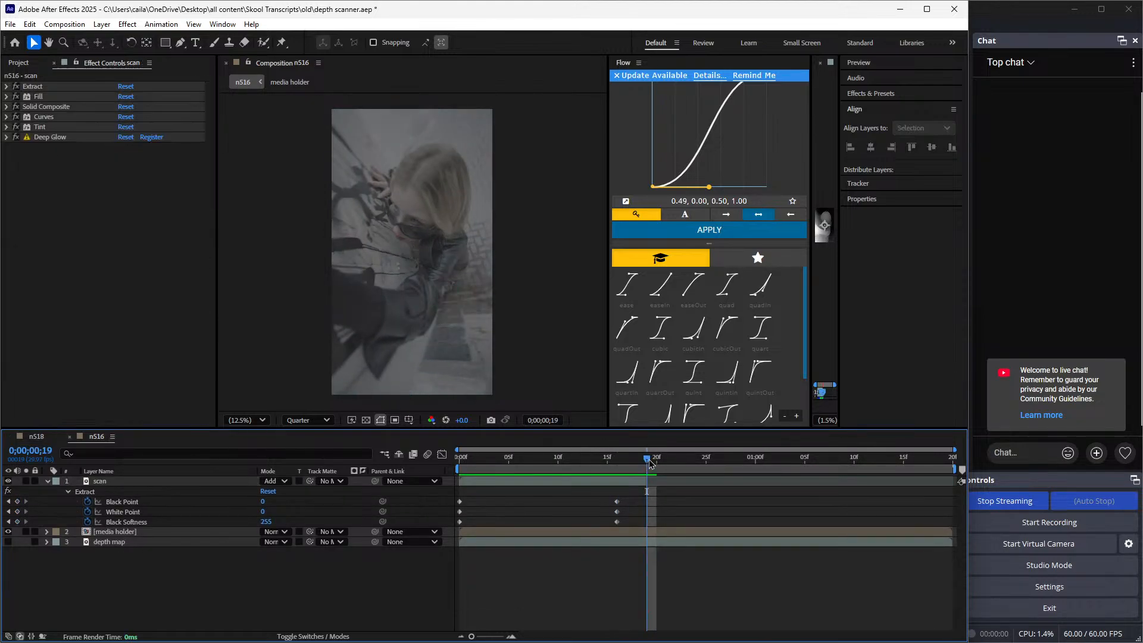
pyautogui.moveTo(646, 463)
pyautogui.mouseDown()
pyautogui.moveTo(590, 469)
pyautogui.moveTo(649, 474)
pyautogui.moveTo(638, 475)
pyautogui.moveTo(459, 481)
pyautogui.moveTo(632, 511)
pyautogui.moveTo(621, 516)
pyautogui.moveTo(637, 482)
pyautogui.moveTo(620, 467)
pyautogui.moveTo(640, 481)
pyautogui.mouseUp()
pyautogui.click(638, 479)
pyautogui.click(627, 458)
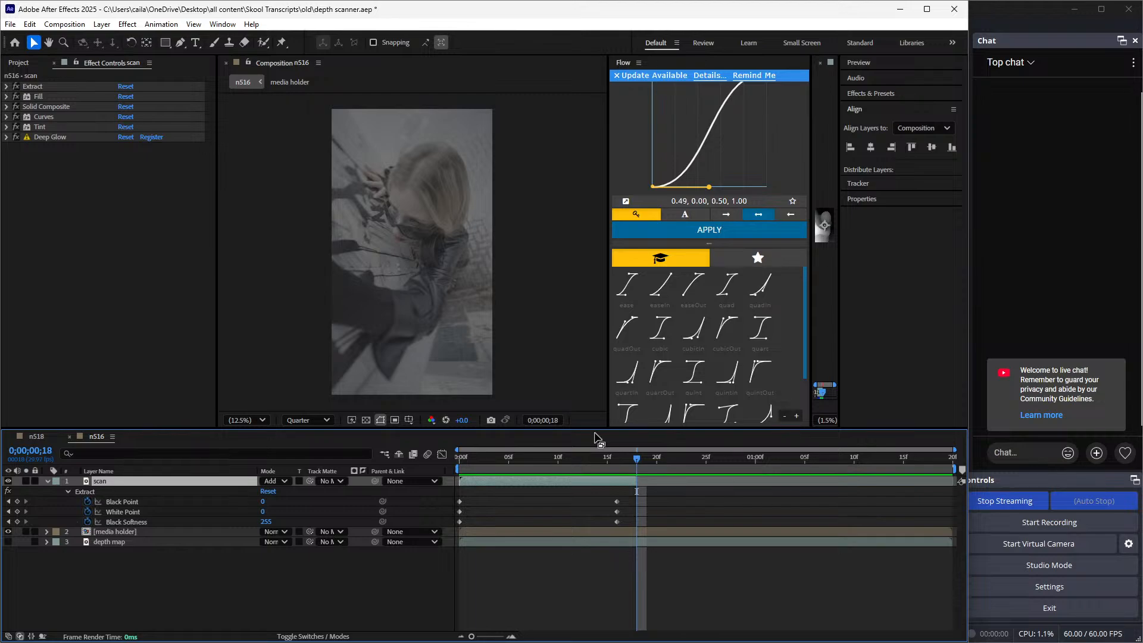
# Check the Instagram reference post in the browser, return to After Effects and scrub through n518's transitions
pyautogui.moveTo(619, 456); pyautogui.dragTo(620, 540)
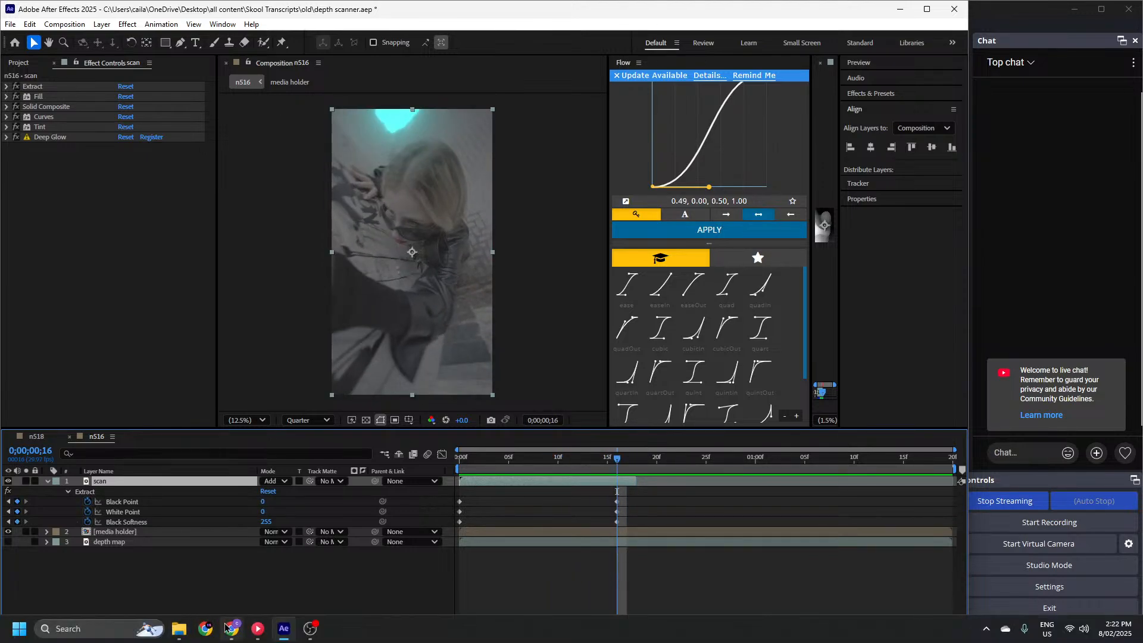
pyautogui.click(232, 628)
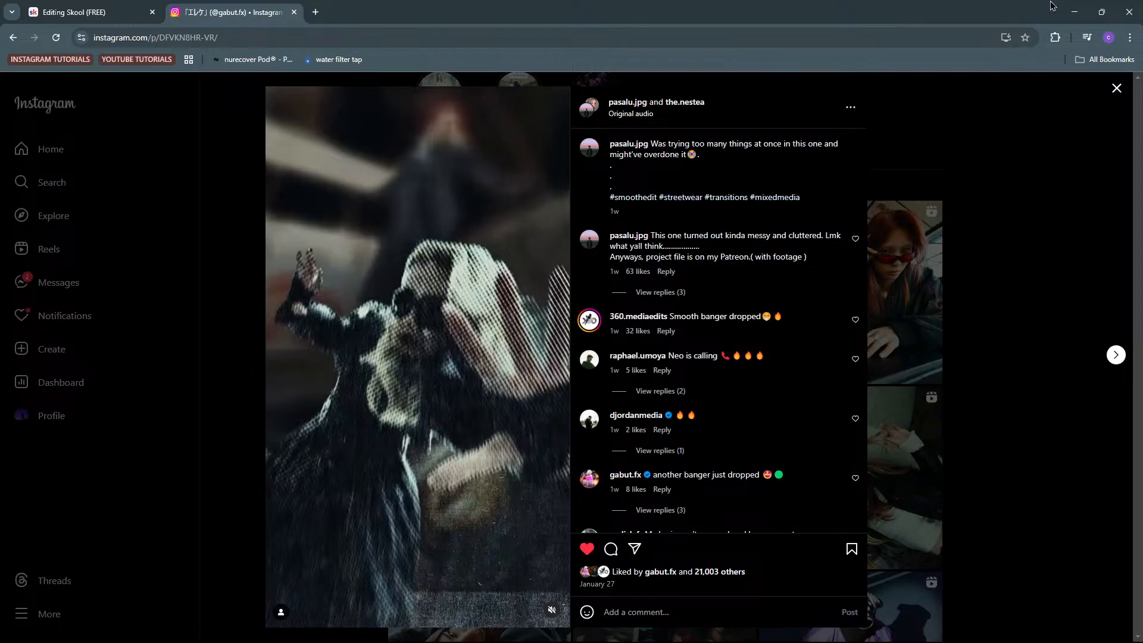
pyautogui.click(1074, 12)
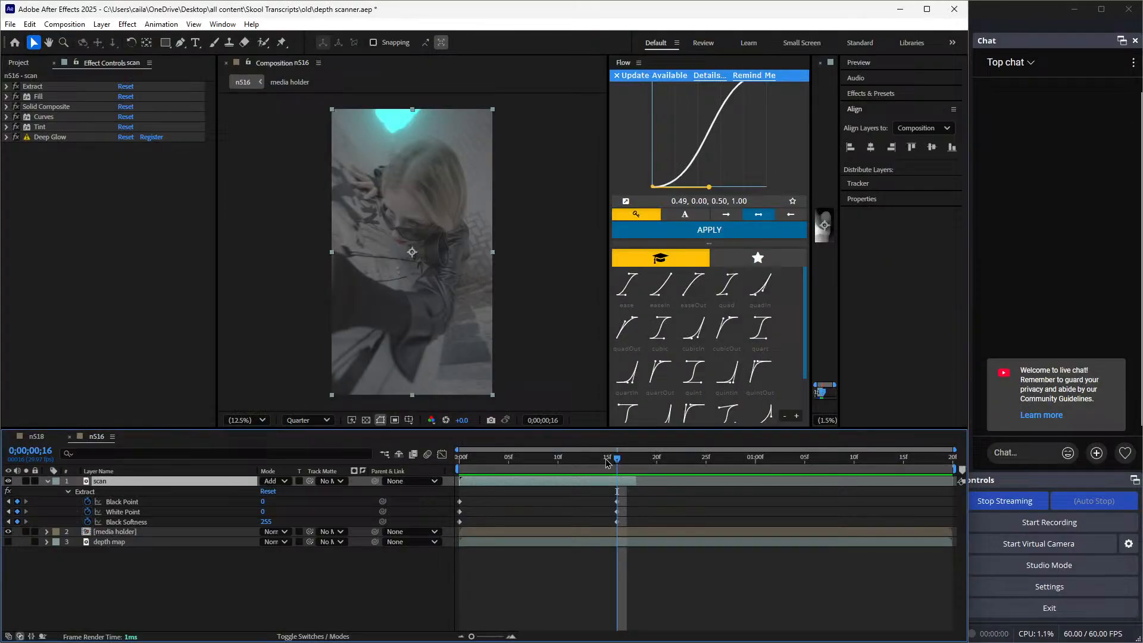
pyautogui.click(25, 437)
pyautogui.moveTo(637, 464); pyautogui.dragTo(691, 484)
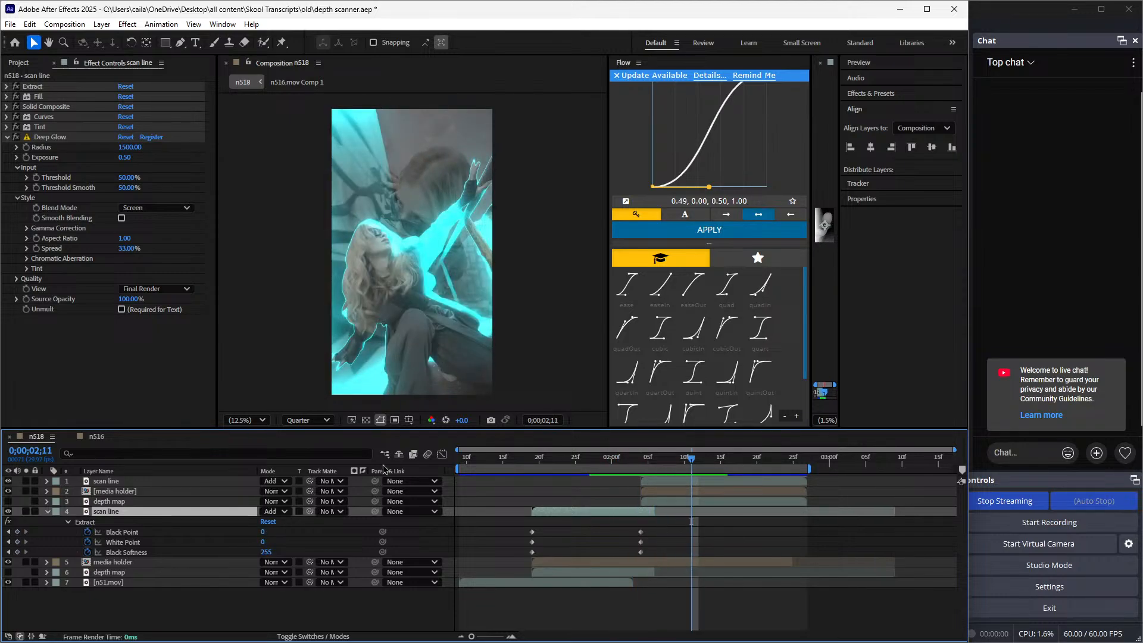
# Copy the n53.mov clip from n518's media holder into n516 and start it at 0;00;00;16
pyautogui.click(97, 437)
pyautogui.moveTo(630, 462); pyautogui.dragTo(619, 508)
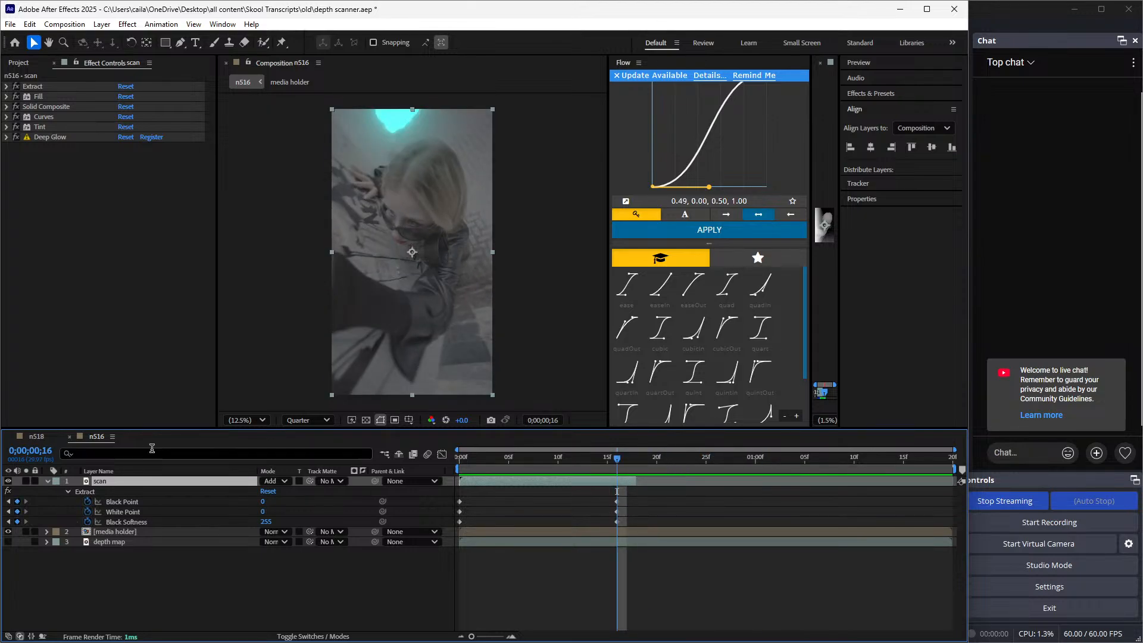
pyautogui.click(37, 436)
pyautogui.click(118, 491)
pyautogui.doubleClick(122, 494)
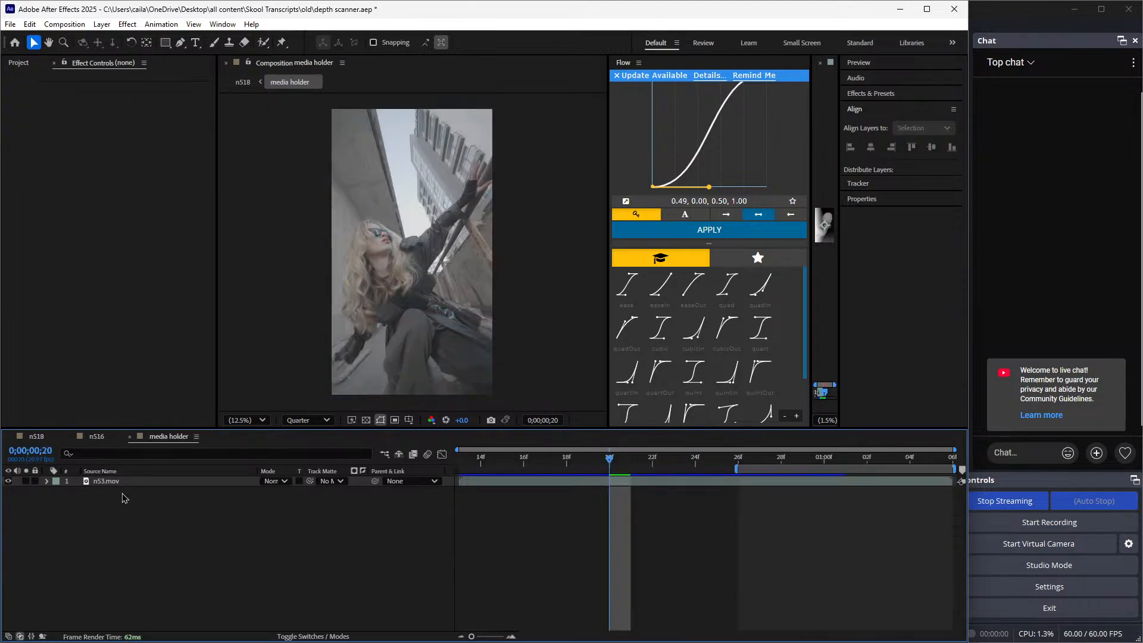
pyautogui.click(123, 483)
pyautogui.click(100, 437)
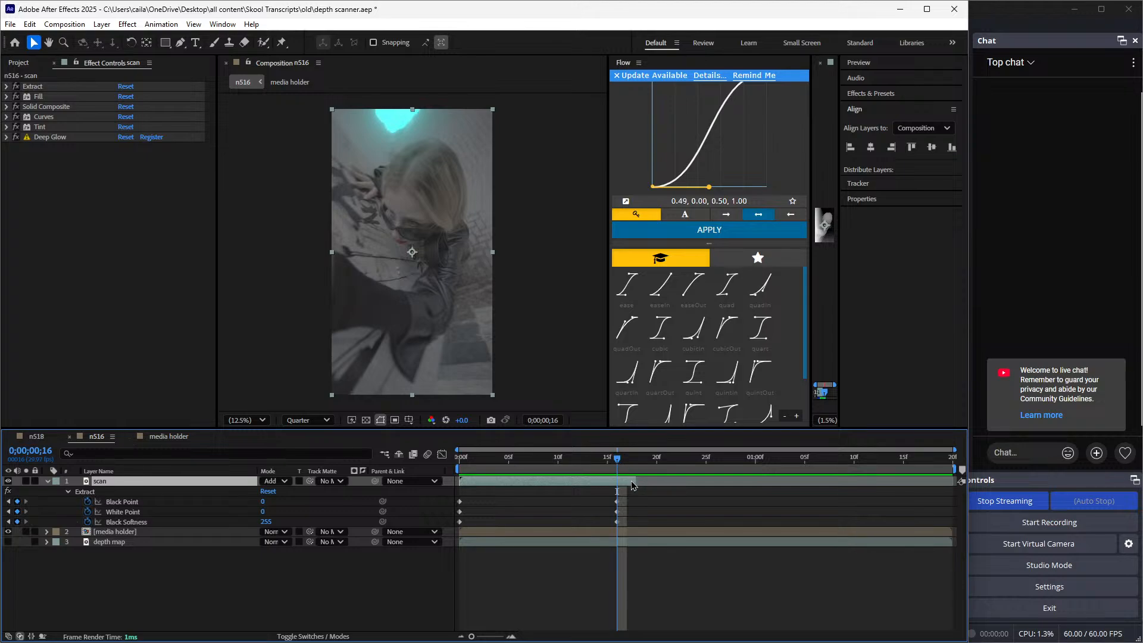
pyautogui.hotkey('ctrl', 'v')
pyautogui.moveTo(584, 481); pyautogui.dragTo(731, 491)
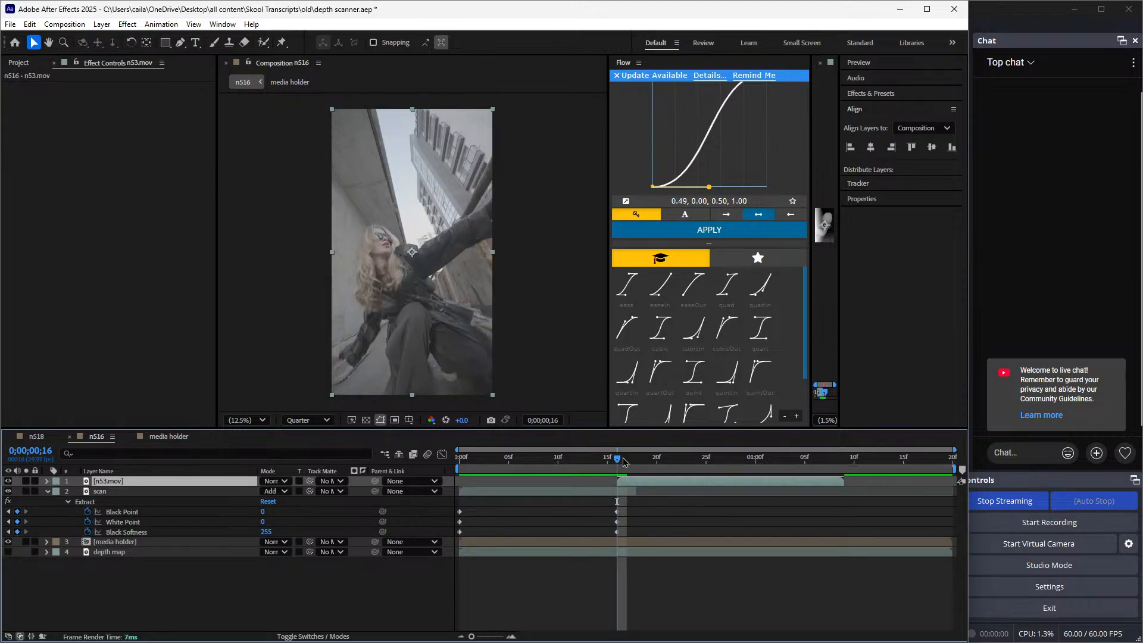
# Scrub through n516 to check the scan against the added clip, and collapse the scan layer's properties
pyautogui.moveTo(625, 462); pyautogui.dragTo(479, 532)
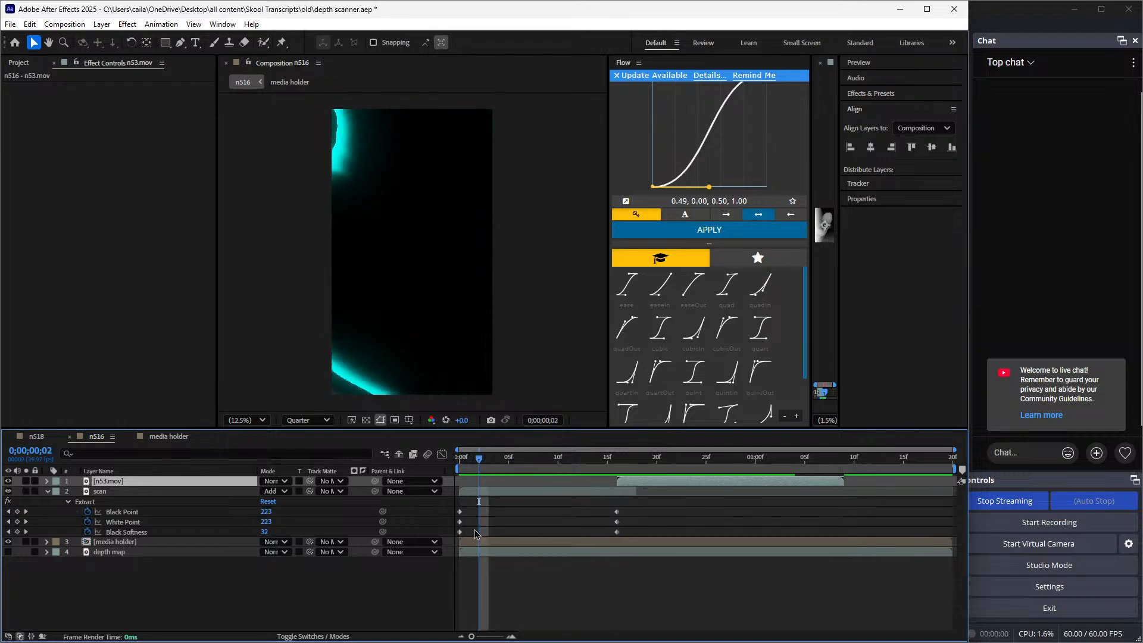
pyautogui.click(476, 576)
pyautogui.click(48, 492)
pyautogui.moveTo(487, 489); pyautogui.dragTo(672, 492)
pyautogui.click(681, 479)
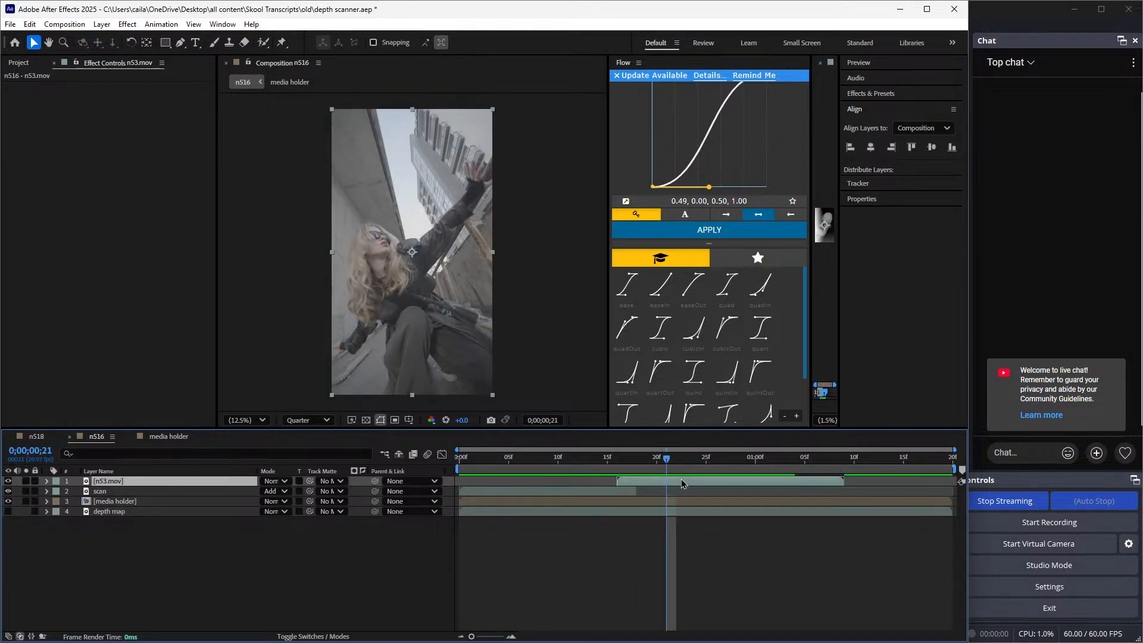
pyautogui.rightClick(681, 478)
pyautogui.click(723, 400)
pyautogui.click(520, 335)
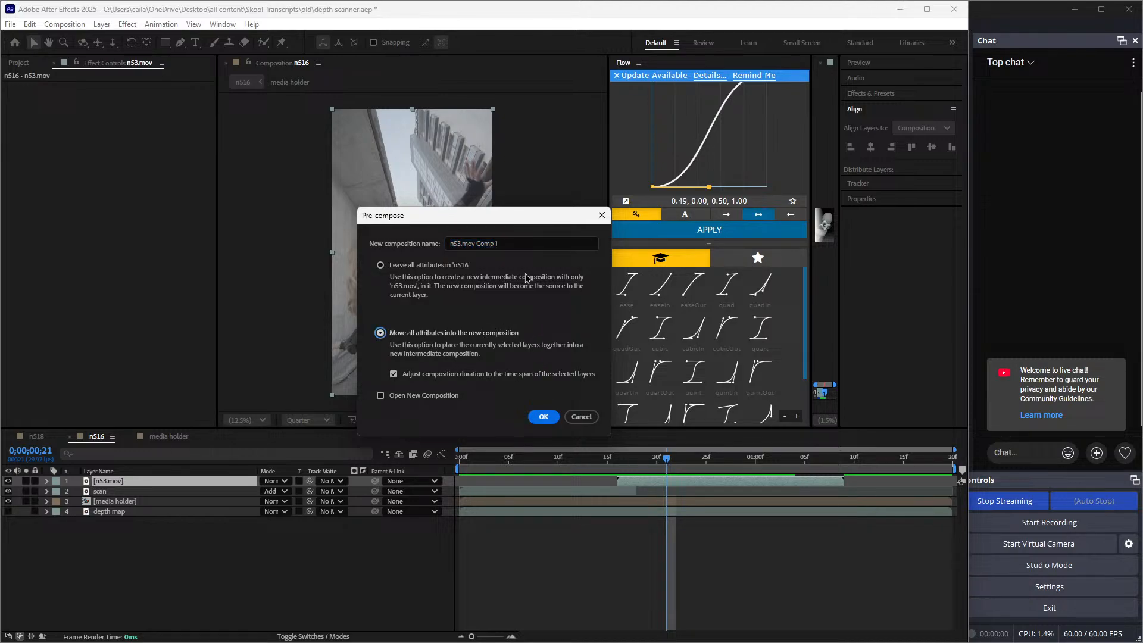
pyautogui.click(601, 215)
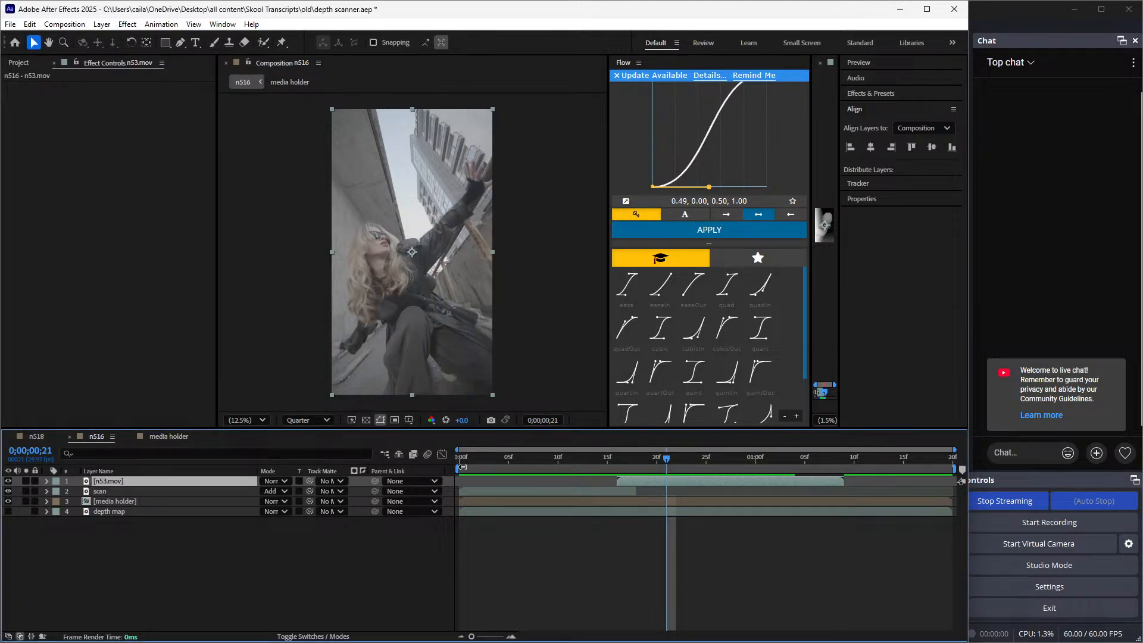
# Limit n516's work area to the n53.mov clip's span and return to the clip's start at 0;00;00;16
pyautogui.moveTo(460, 472); pyautogui.dragTo(615, 470)
pyautogui.moveTo(949, 472); pyautogui.dragTo(845, 470)
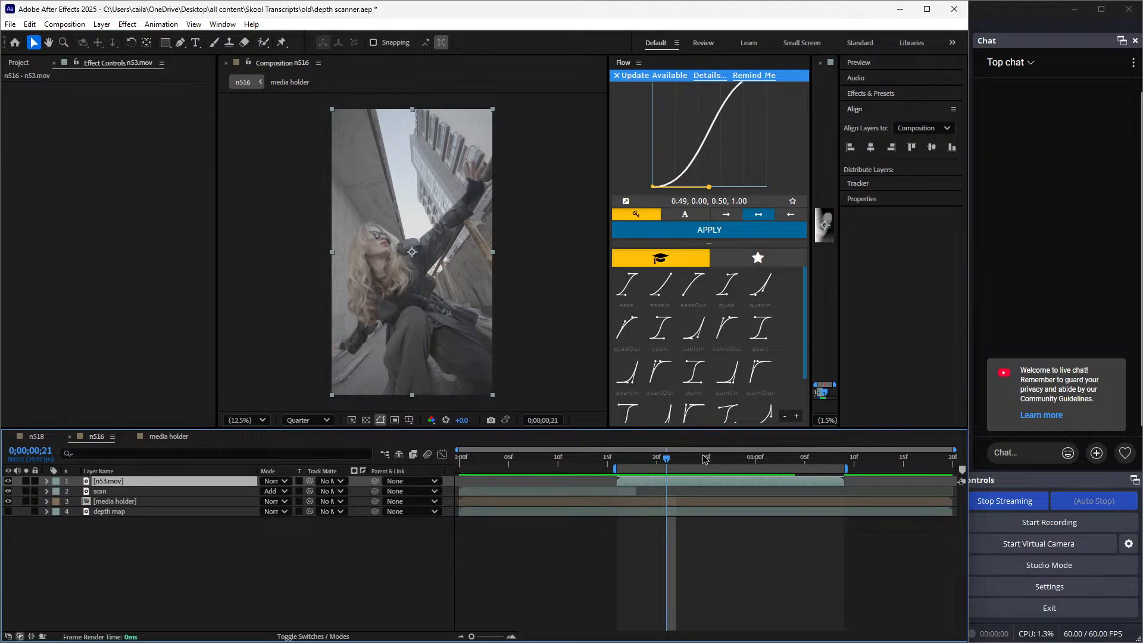
pyautogui.press('space')
pyautogui.moveTo(839, 484); pyautogui.dragTo(618, 480)
# Add n516 to the render queue and render it to the Downloads folder as n516.mp4
pyautogui.click(10, 24)
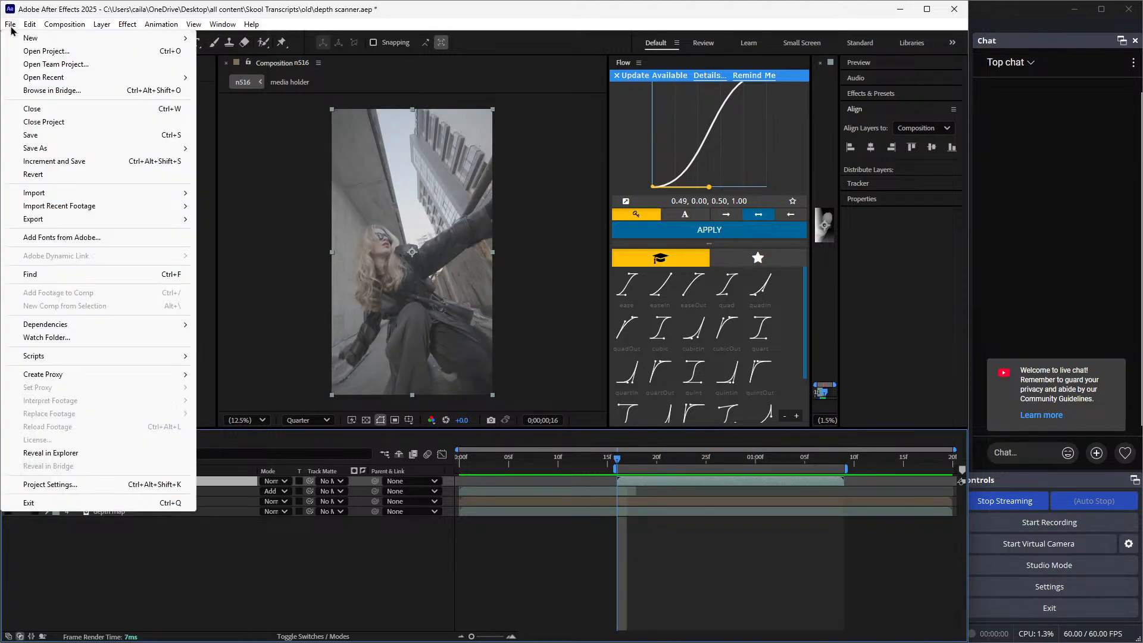
pyautogui.moveTo(18, 220)
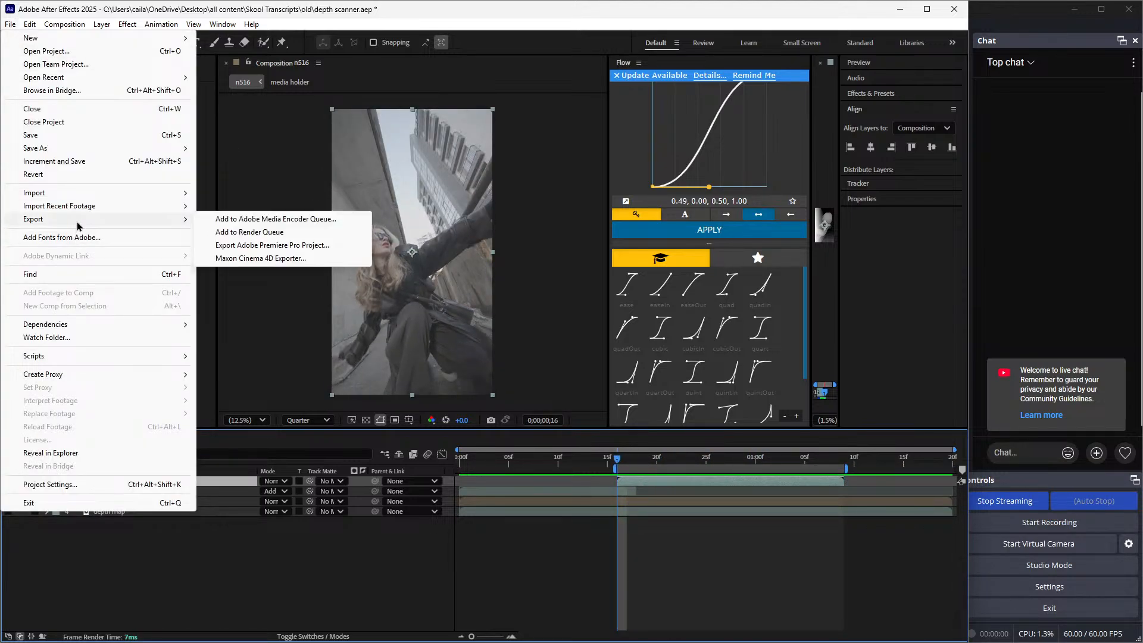
pyautogui.click(279, 232)
pyautogui.click(278, 601)
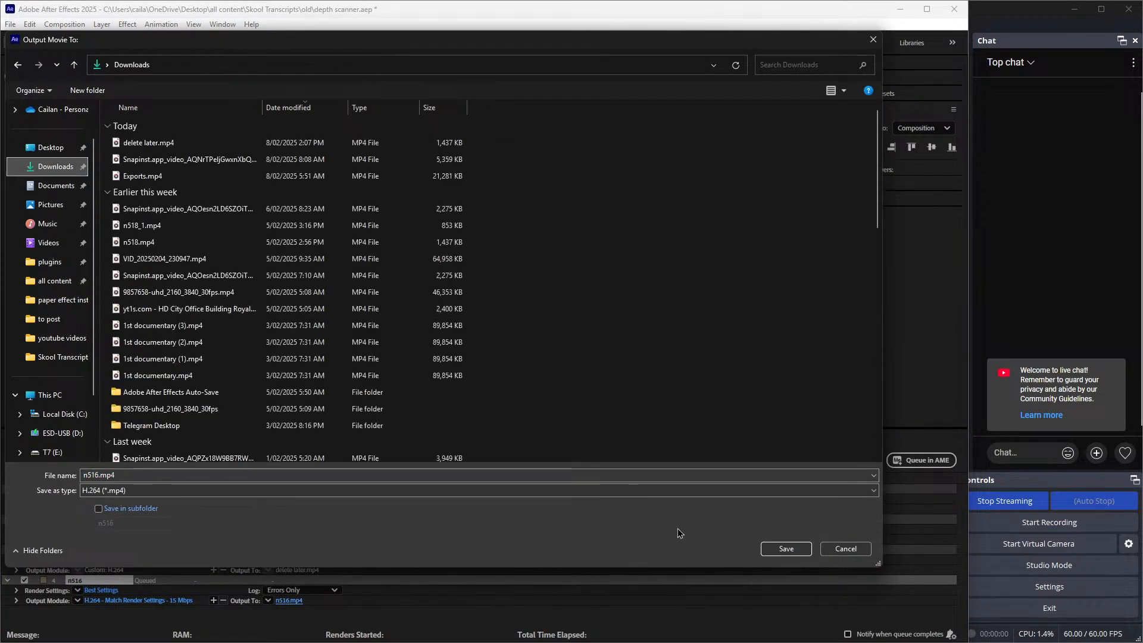
pyautogui.click(802, 548)
pyautogui.click(847, 462)
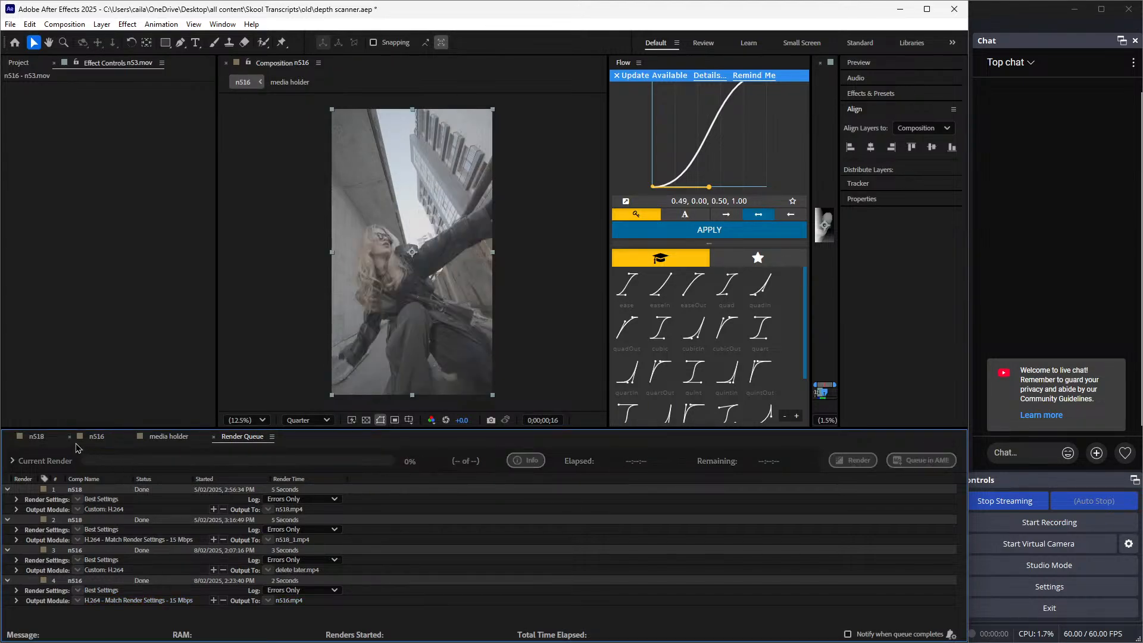
# Import the rendered n516.mp4 from the Downloads folder into the project
pyautogui.click(37, 437)
pyautogui.click(19, 63)
pyautogui.rightClick(69, 307)
pyautogui.moveTo(109, 366)
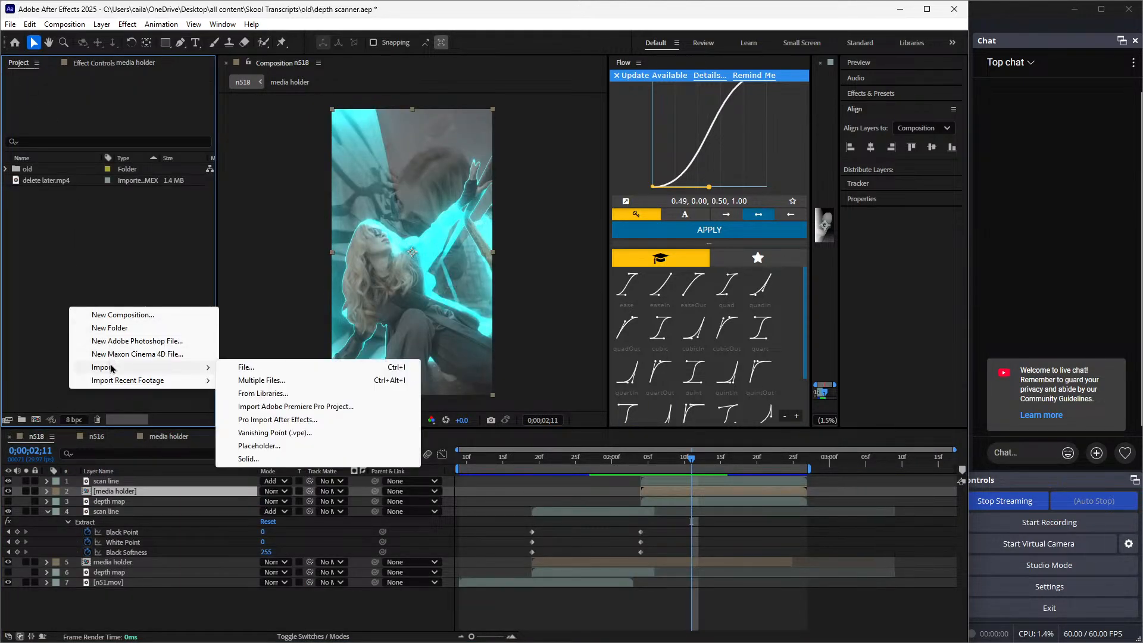
pyautogui.click(255, 369)
pyautogui.doubleClick(163, 144)
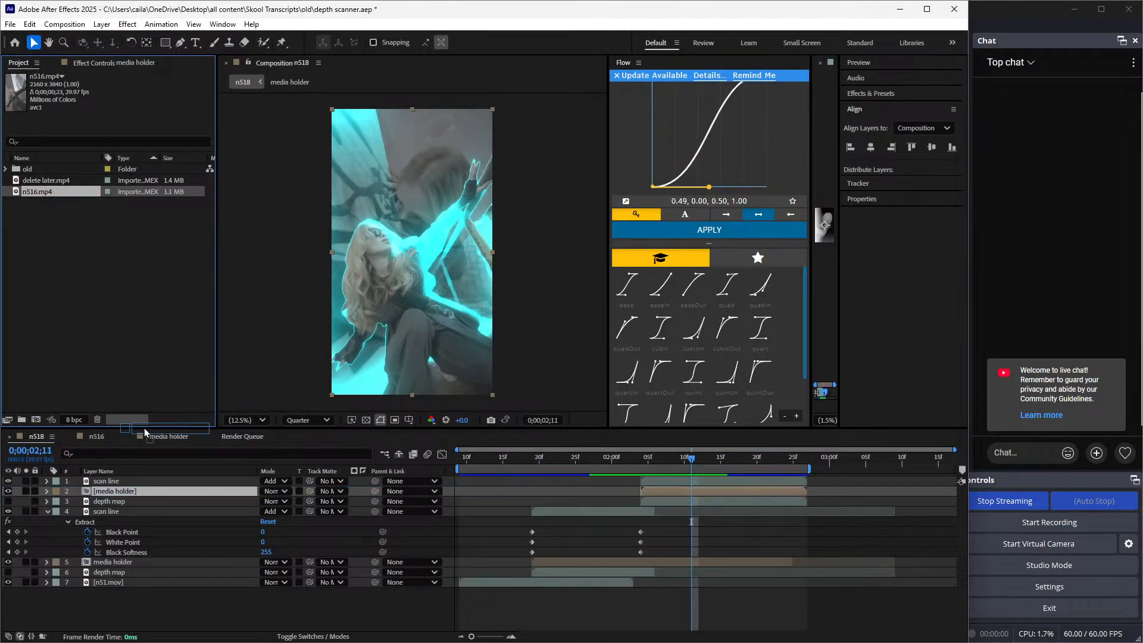
# Try placing n516.mp4 above n53.mov in n516 from 0;00;00;16, and delete the added layer
pyautogui.click(96, 436)
pyautogui.moveTo(46, 192); pyautogui.dragTo(153, 479)
pyautogui.moveTo(596, 482); pyautogui.dragTo(737, 488)
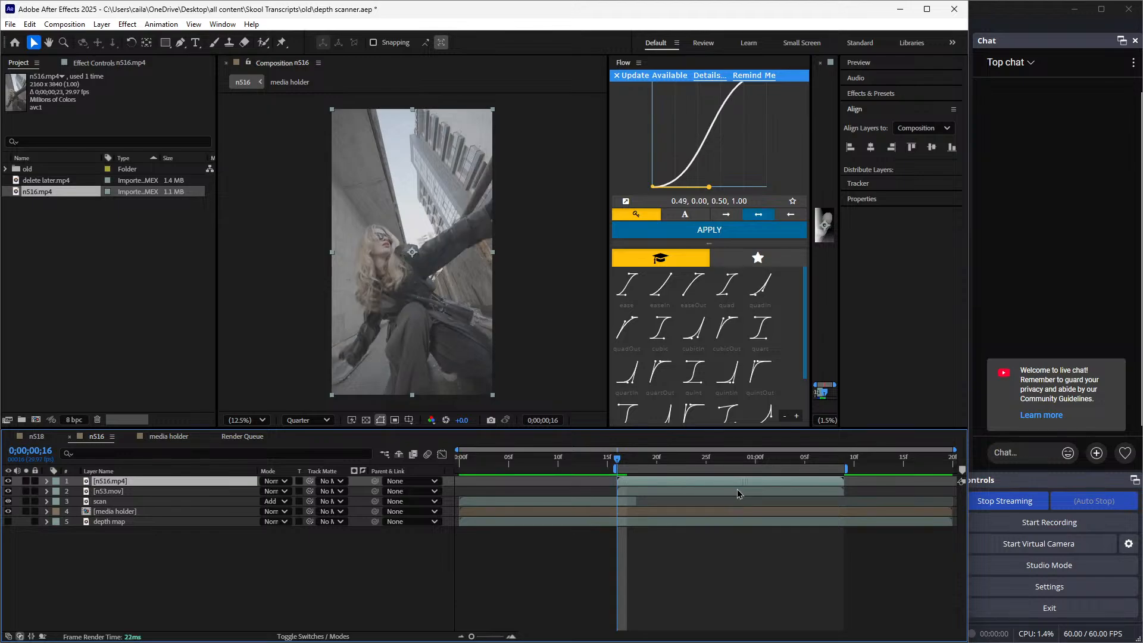
pyautogui.press('Delete')
# Apply the Depth Scanner effect to the n53.mov layer in n516
pyautogui.click(713, 483)
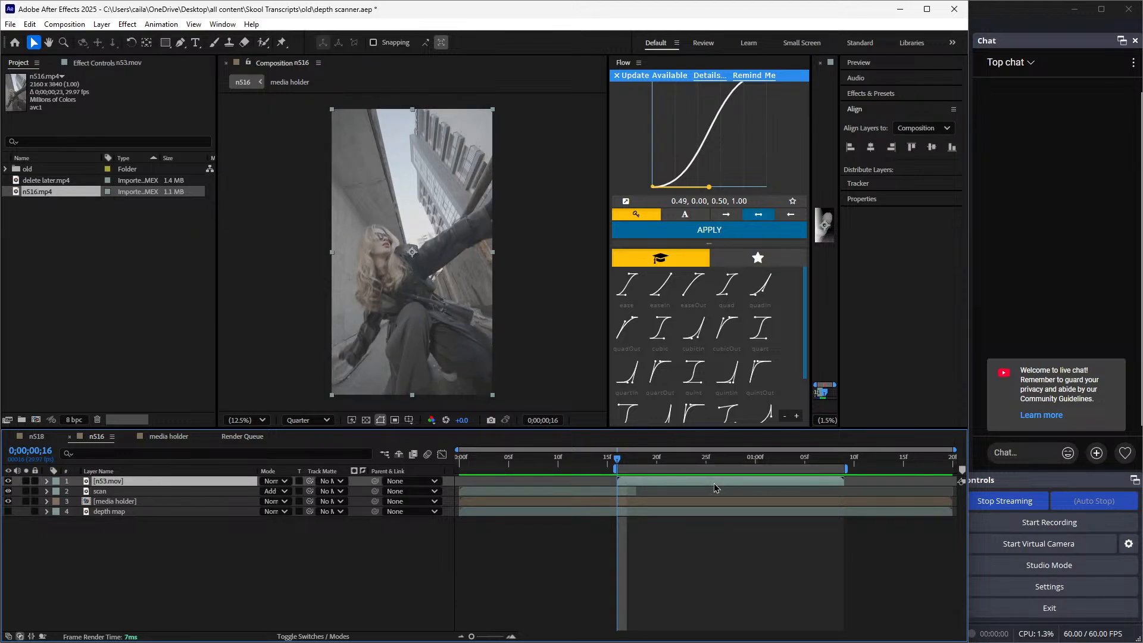
pyautogui.hotkey('ctrl', 'space')
pyautogui.write('depth s')
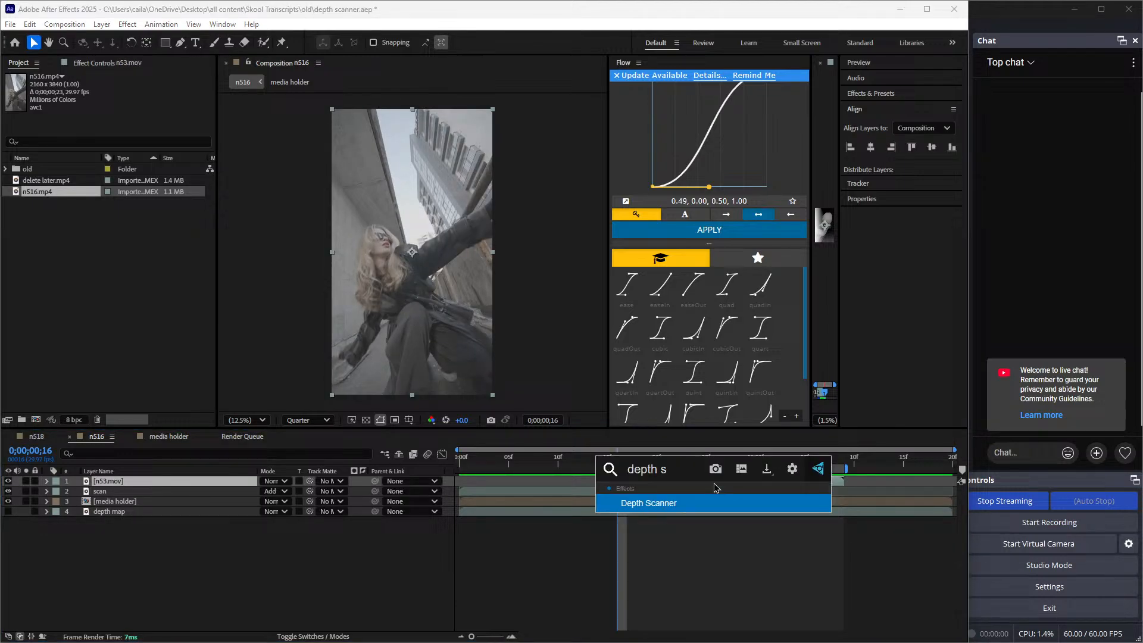
pyautogui.click(659, 502)
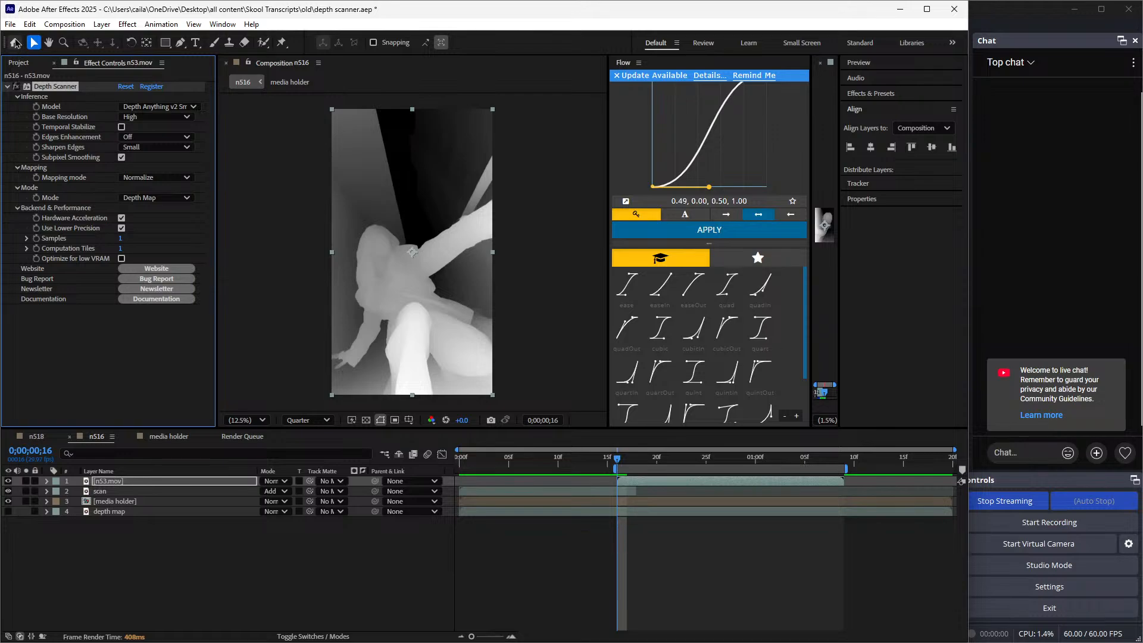
# Render n516's depth-map view to the Downloads folder as n516_1.mp4 through the render queue
pyautogui.click(10, 23)
pyautogui.moveTo(44, 215)
pyautogui.click(227, 231)
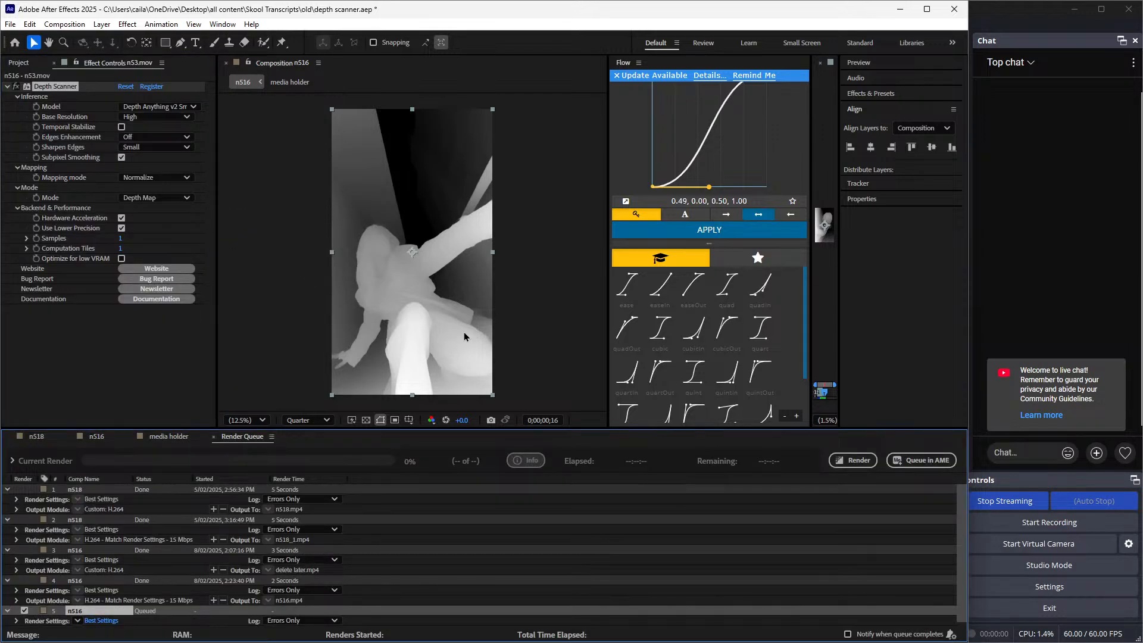
pyautogui.scroll(-1, 275, 524)
pyautogui.click(290, 622)
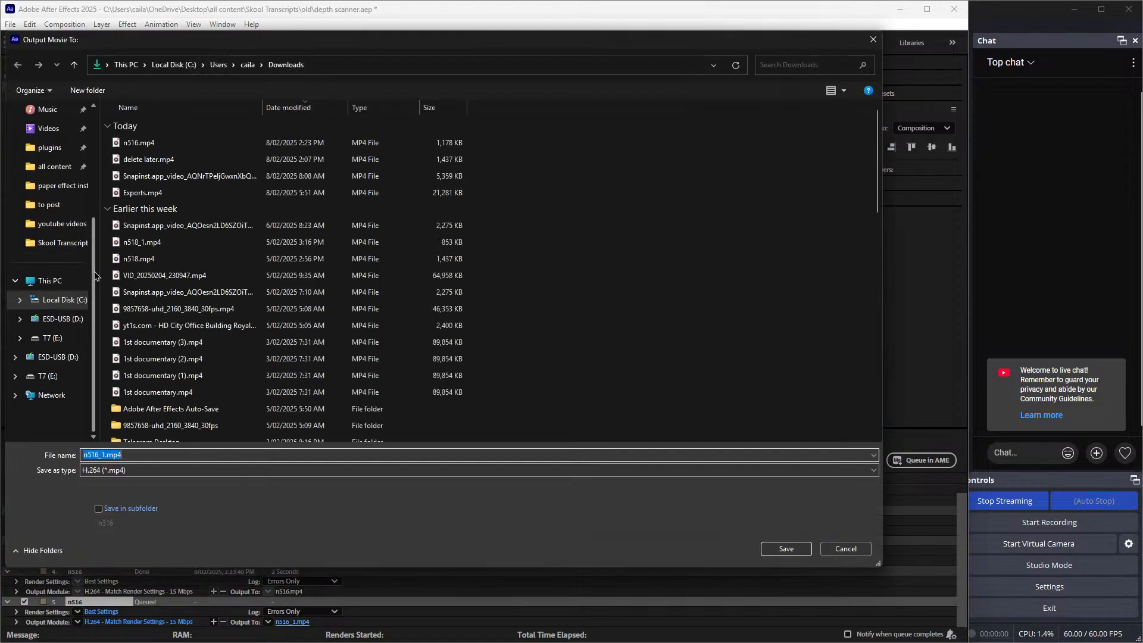
pyautogui.scroll(1, 48, 209)
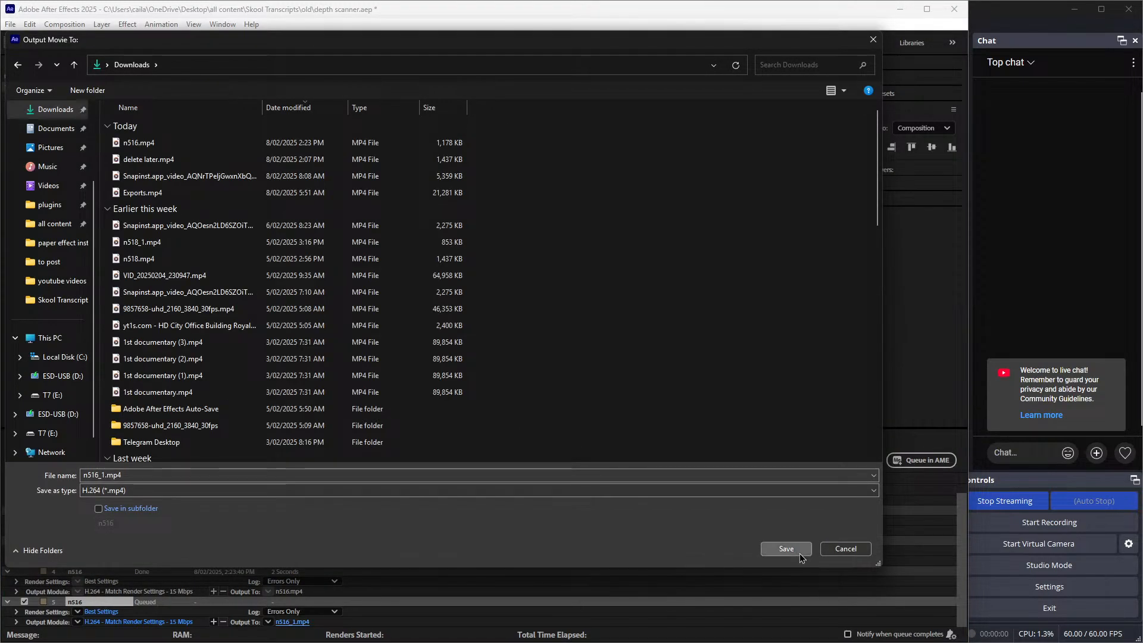
pyautogui.click(799, 552)
pyautogui.click(848, 463)
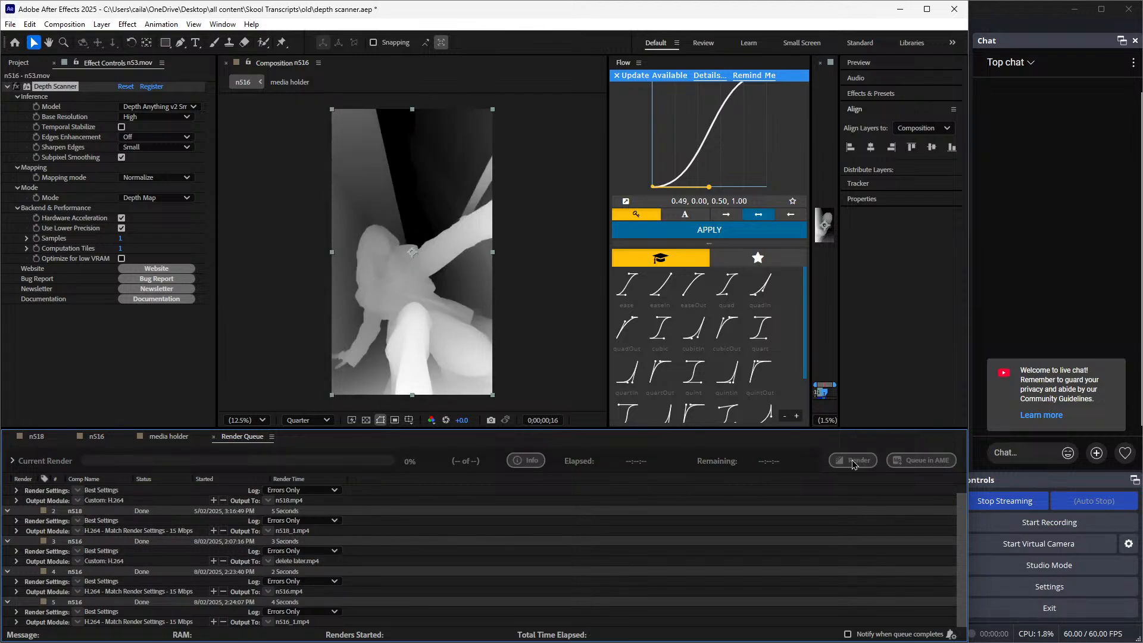
# Return to n516 and remove the Depth Scanner effect from the n53.mov layer
pyautogui.click(98, 438)
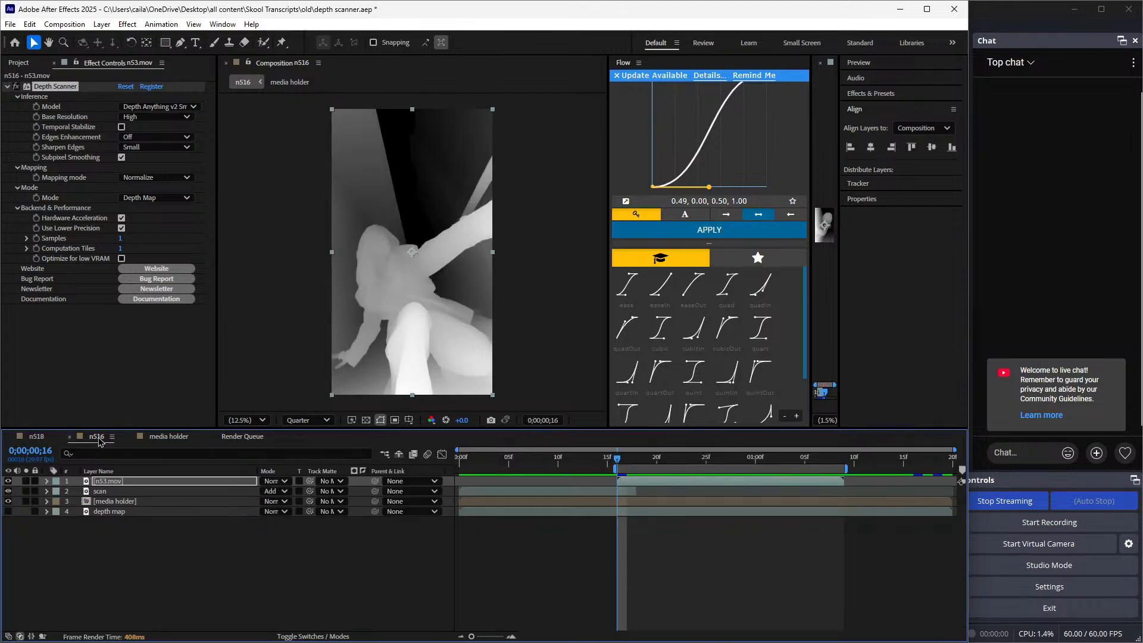
pyautogui.click(24, 62)
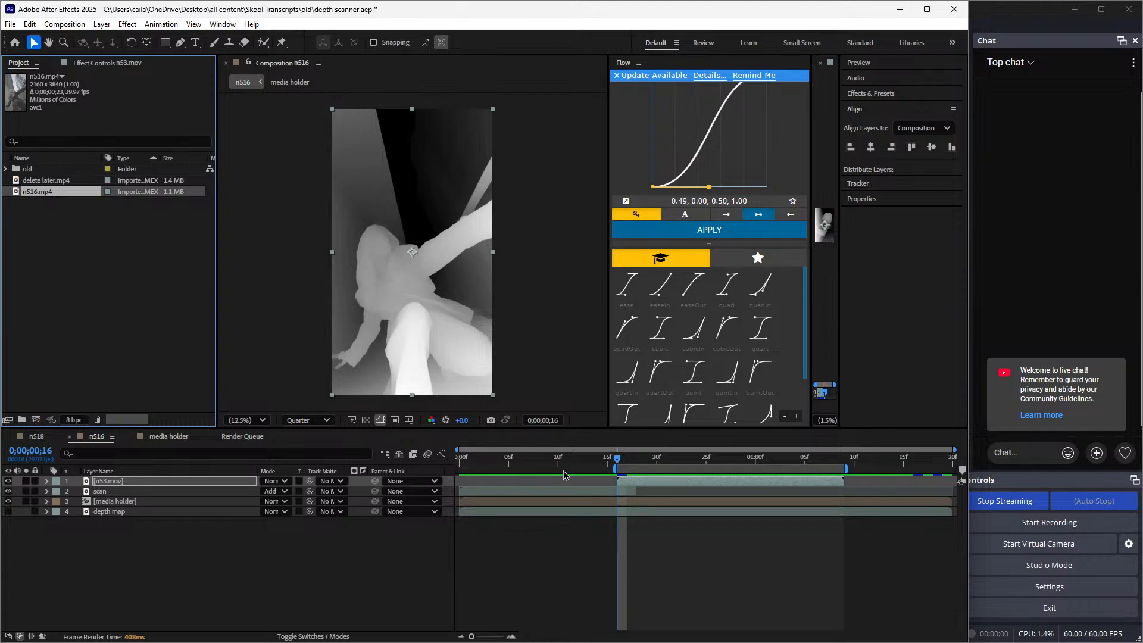
pyautogui.click(114, 63)
# Import the rendered depth clip n516_1.mp4 from the Downloads folder into the project
pyautogui.click(24, 63)
pyautogui.rightClick(90, 264)
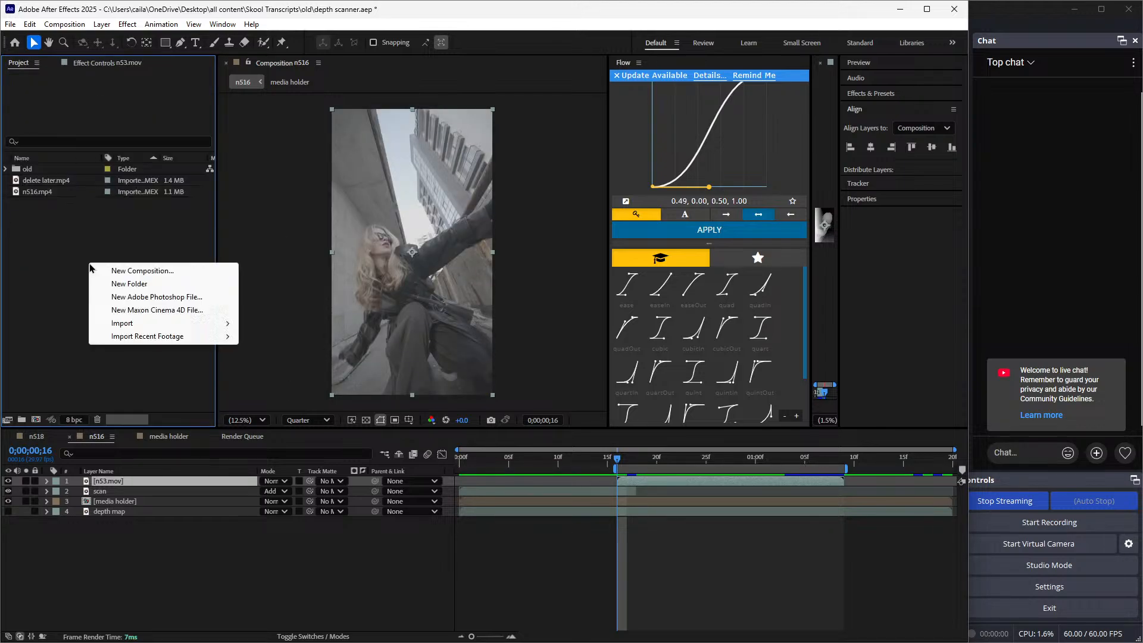
pyautogui.moveTo(145, 324)
pyautogui.click(262, 323)
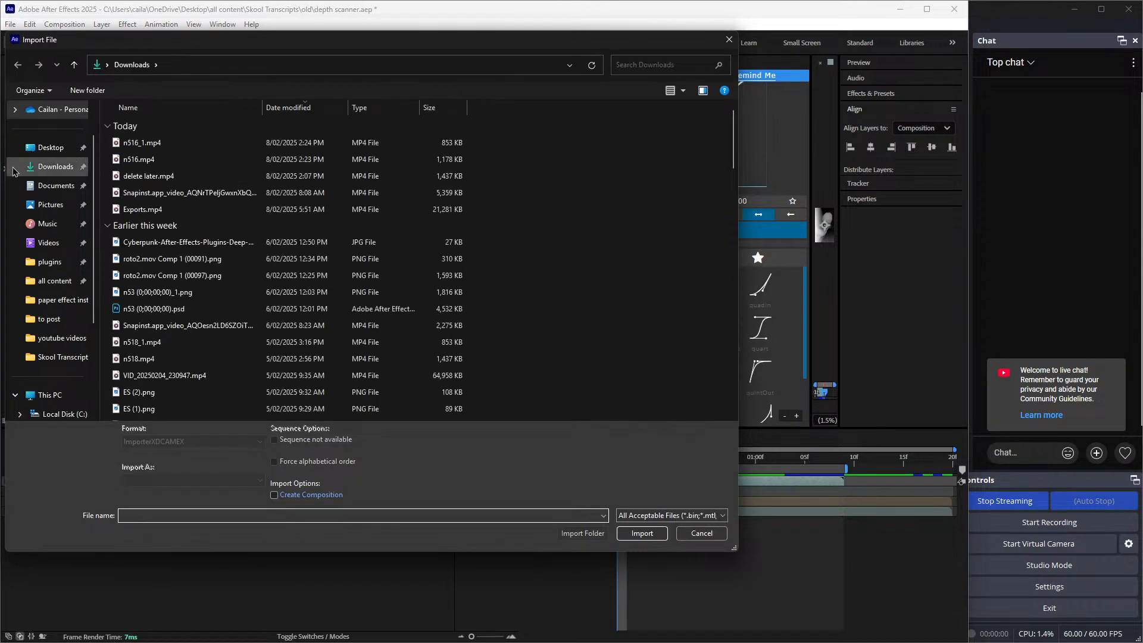
pyautogui.click(137, 146)
pyautogui.doubleClick(138, 148)
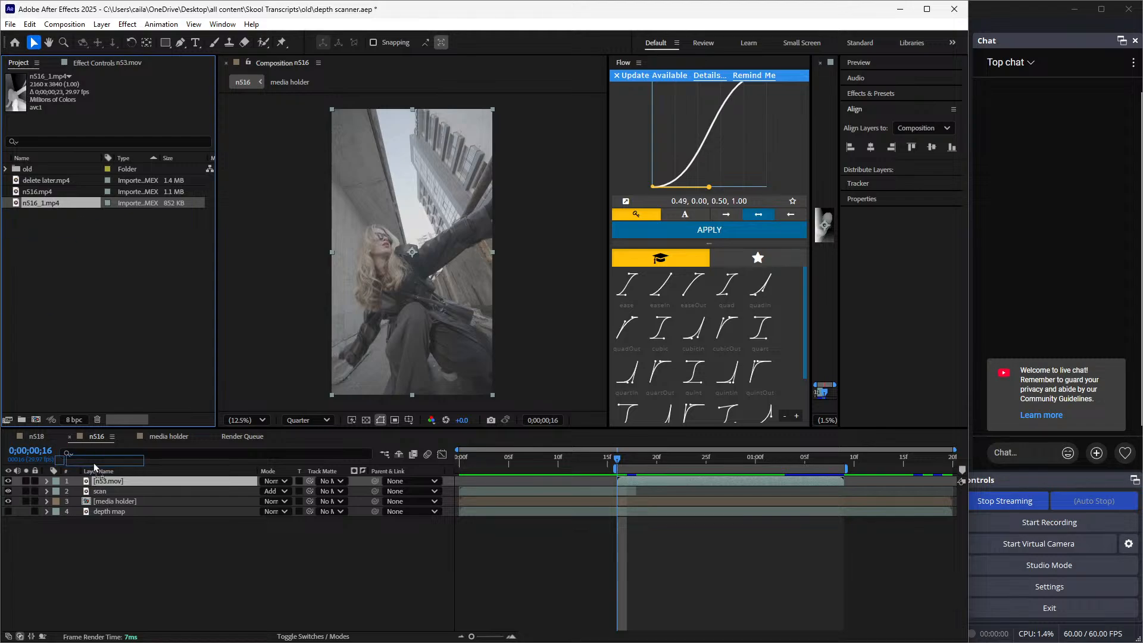
# Place n516_1.mp4 directly below n53.mov in n516 from 0;00;00;16 and rename the layer "depth scanner"
pyautogui.moveTo(94, 462); pyautogui.dragTo(121, 494)
pyautogui.rightClick(122, 494)
pyautogui.click(147, 453)
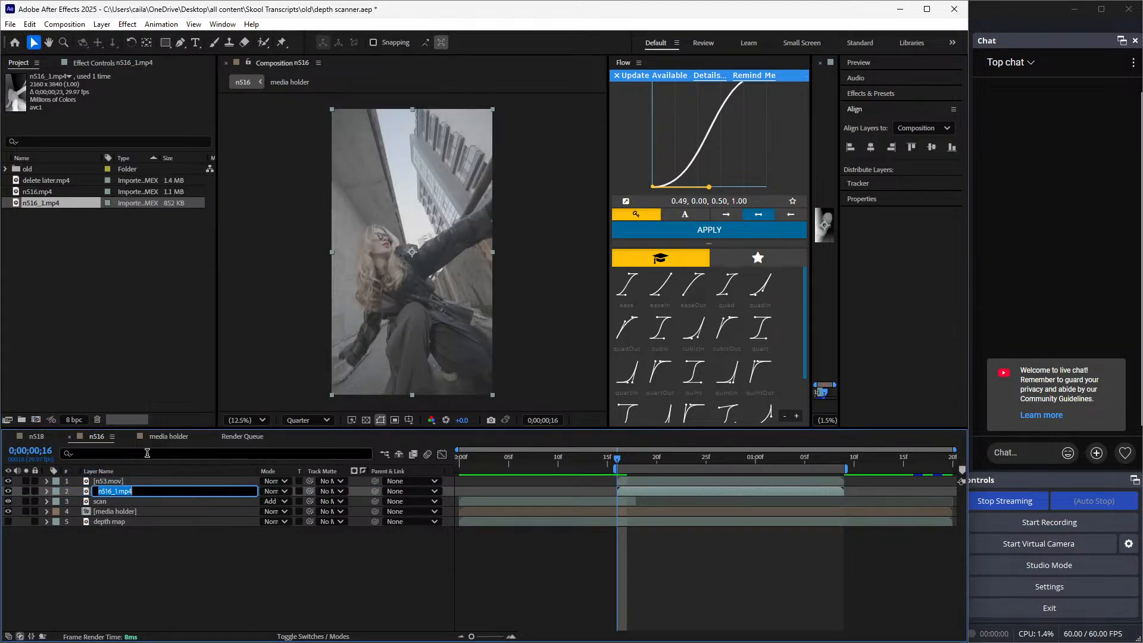
pyautogui.write('depth scanner')
pyautogui.press('Return')
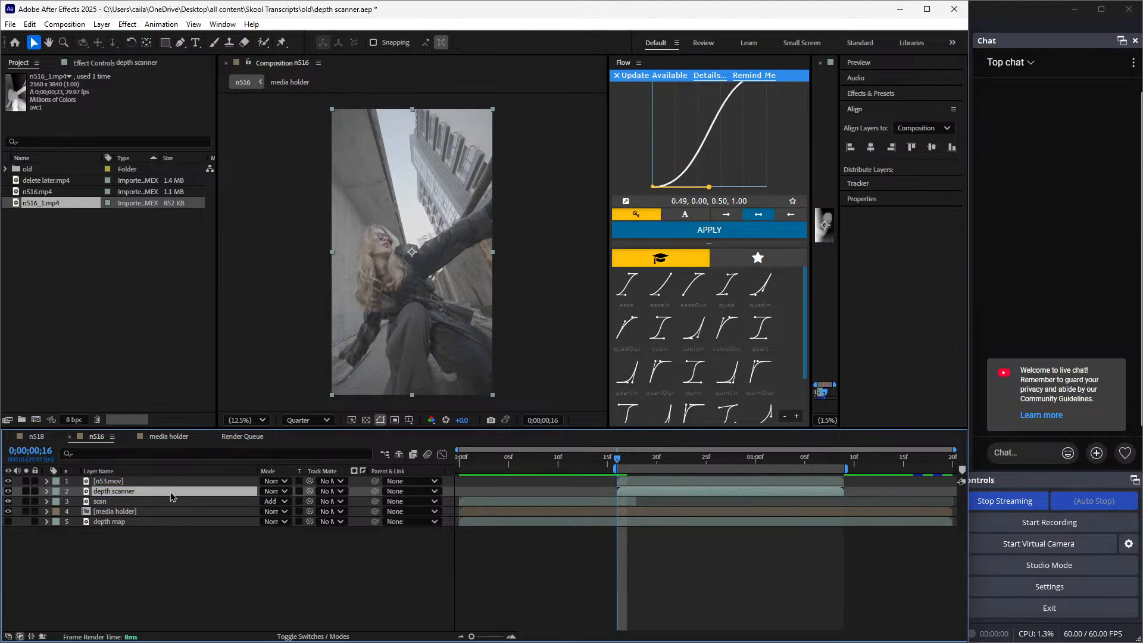
# Rename the new depth layer below n53.mov to "depth map"
pyautogui.rightClick(170, 492)
pyautogui.click(191, 456)
pyautogui.write('dept')
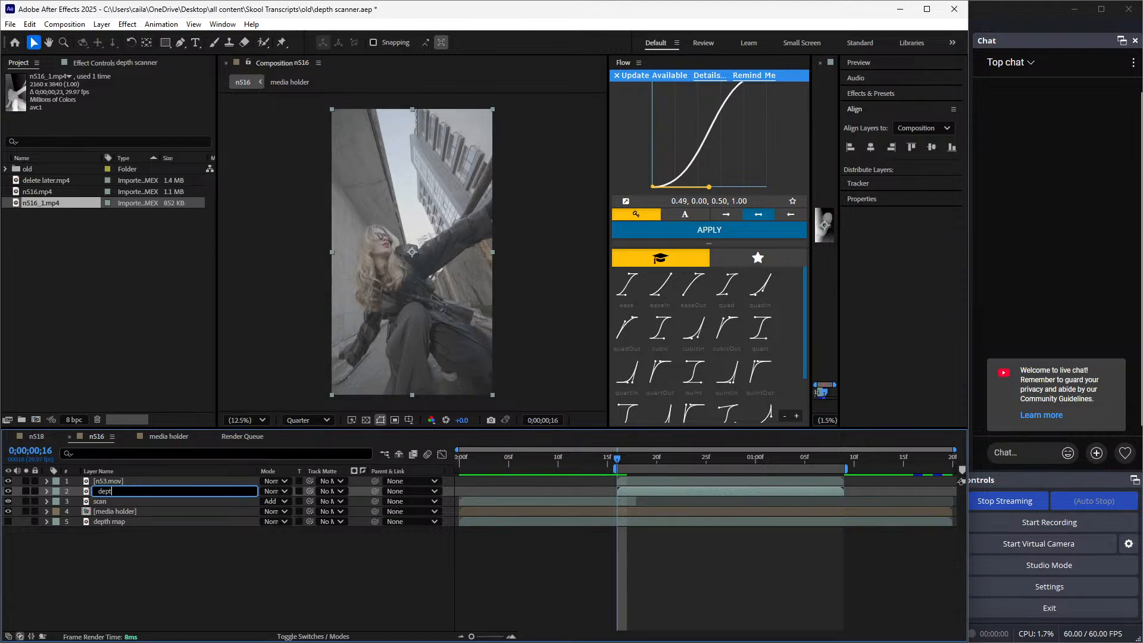
pyautogui.write('h map')
pyautogui.press('Return')
# Pre-compose n53.mov as "media holder", moving all attributes into the new composition
pyautogui.rightClick(167, 481)
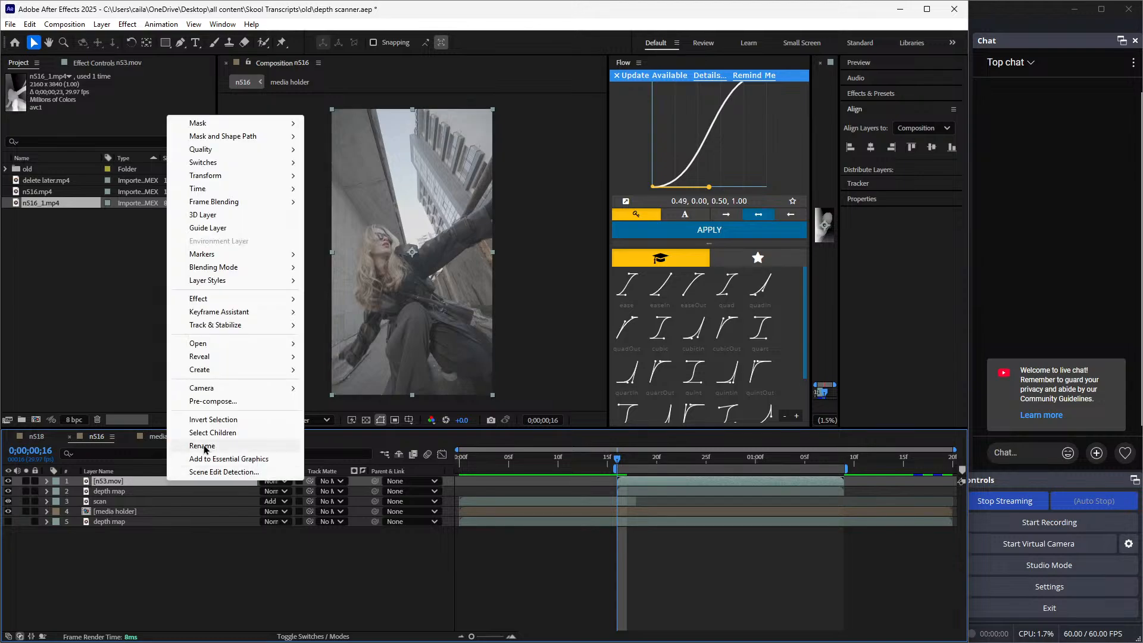
pyautogui.click(212, 401)
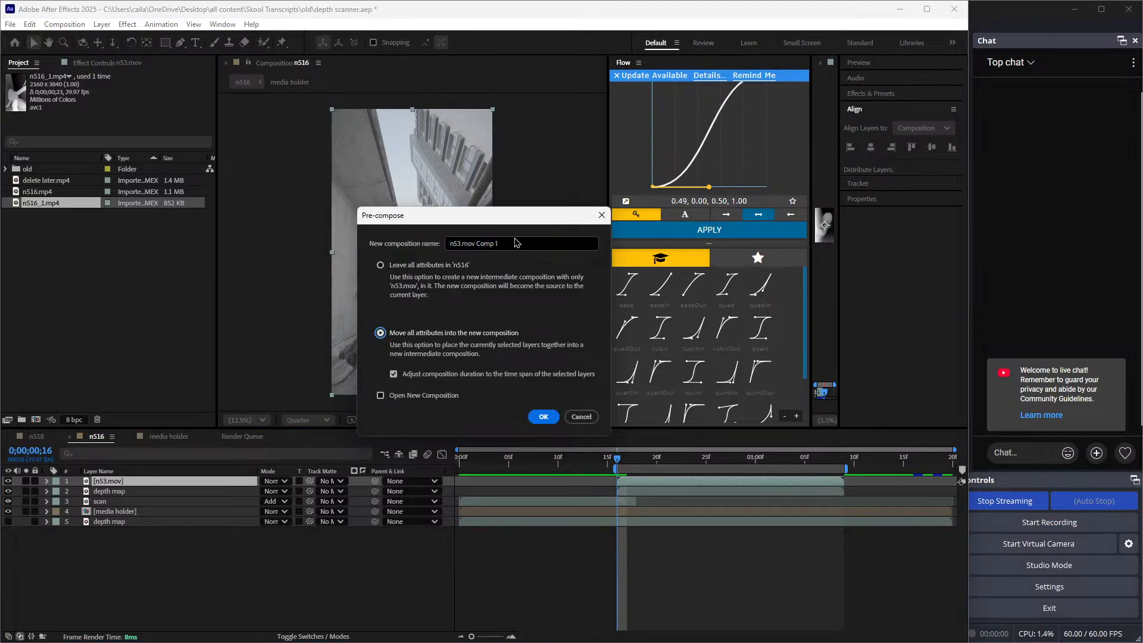
pyautogui.click(540, 240)
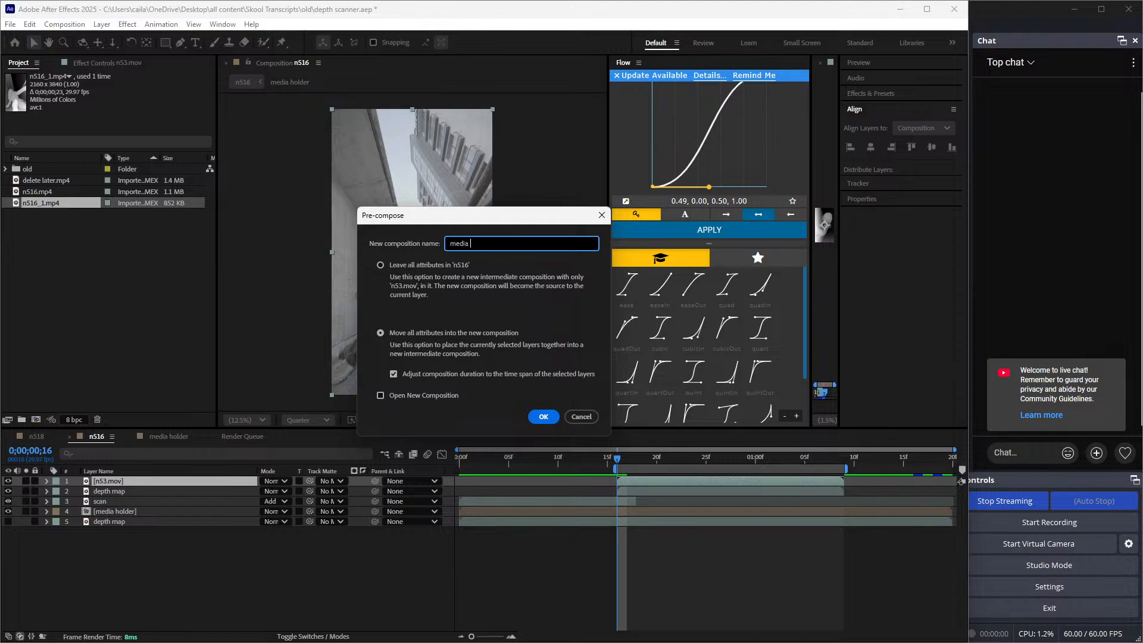
pyautogui.write('media holder')
pyautogui.press('Return')
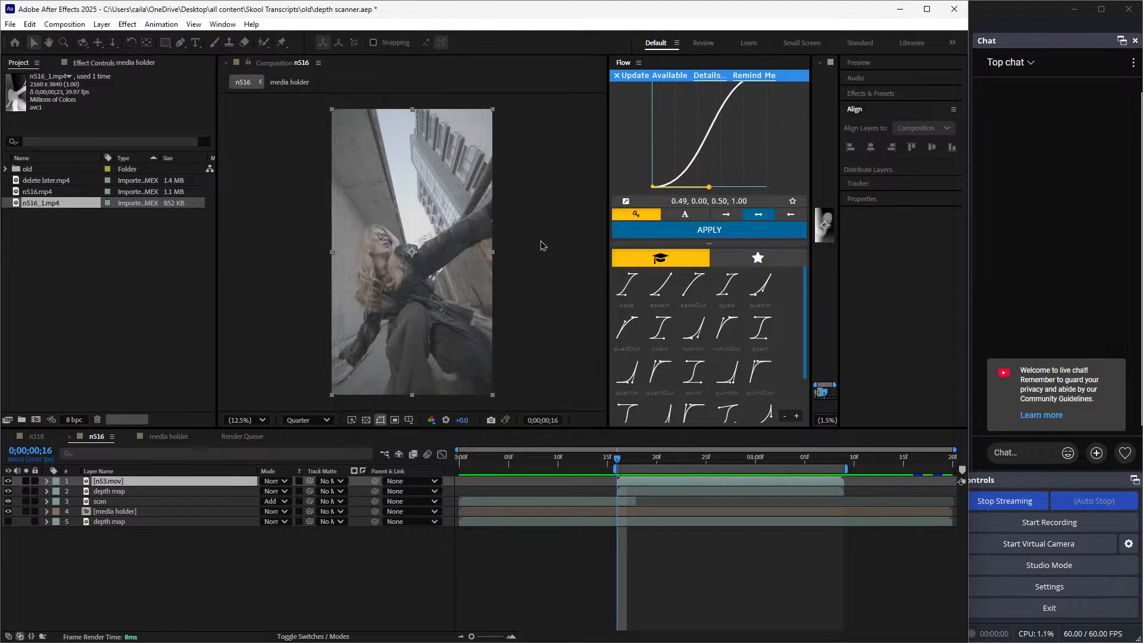
# Split the lower media holder layer and the bottom depth map layer at 0;00;00;18 and delete their later parts
pyautogui.moveTo(619, 464); pyautogui.dragTo(615, 522)
pyautogui.click(615, 511)
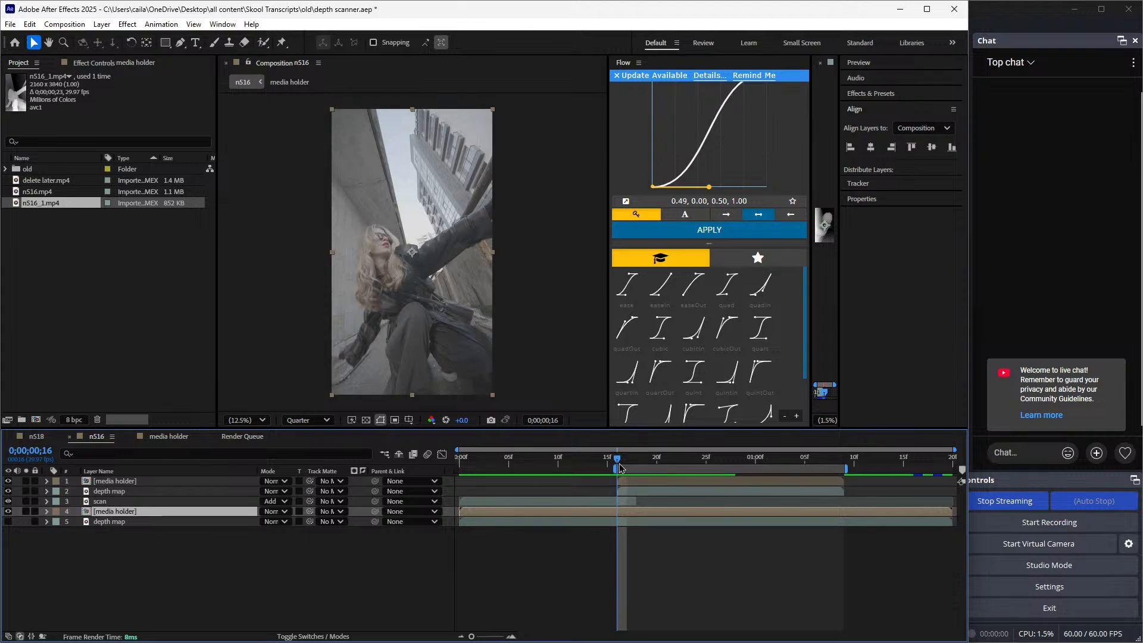
pyautogui.moveTo(618, 462); pyautogui.dragTo(641, 476)
pyautogui.hotkey('ctrl', 'shift', 'd')
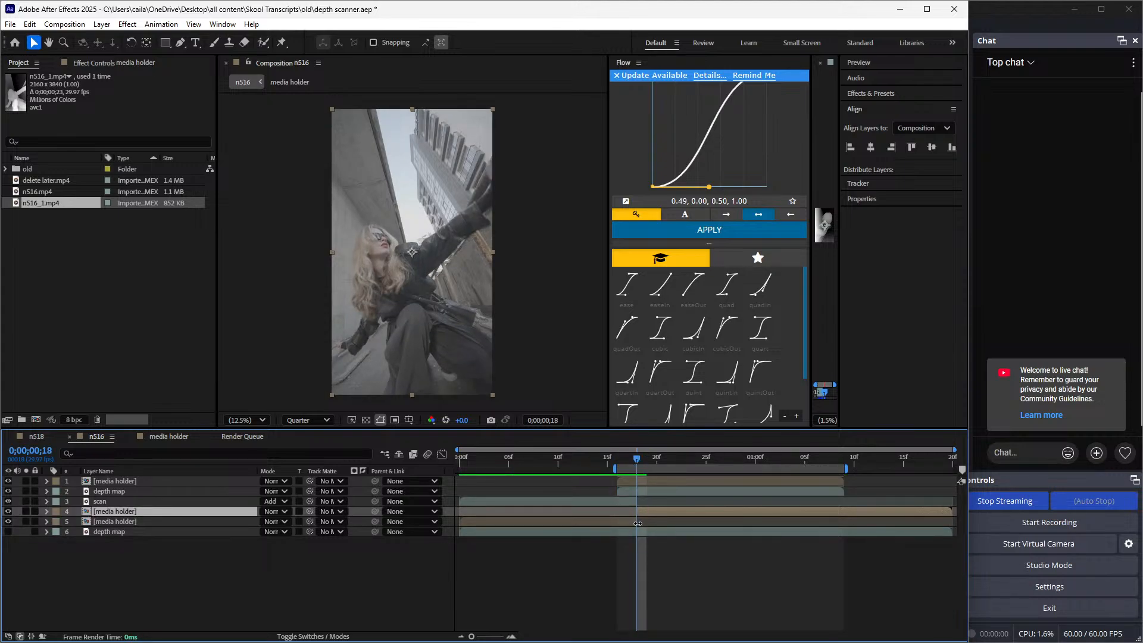
pyautogui.keyDown('ctrl'); pyautogui.click(640, 532); pyautogui.keyUp('ctrl')
pyautogui.hotkey('ctrl', 'shift', 'd')
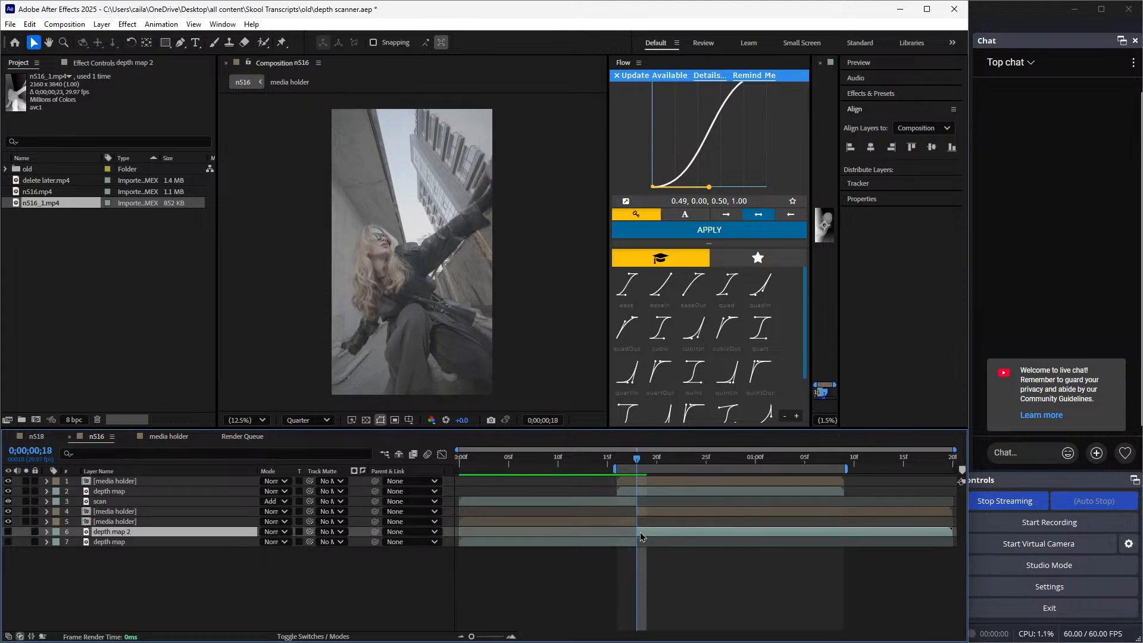
pyautogui.keyDown('ctrl'); pyautogui.click(654, 513); pyautogui.keyUp('ctrl')
pyautogui.press('Delete')
# Copy the keyframed Gradient Wipe from the lower media holder onto the top media holder, starting at 0;00;00;16
pyautogui.click(633, 510)
pyautogui.press('u')
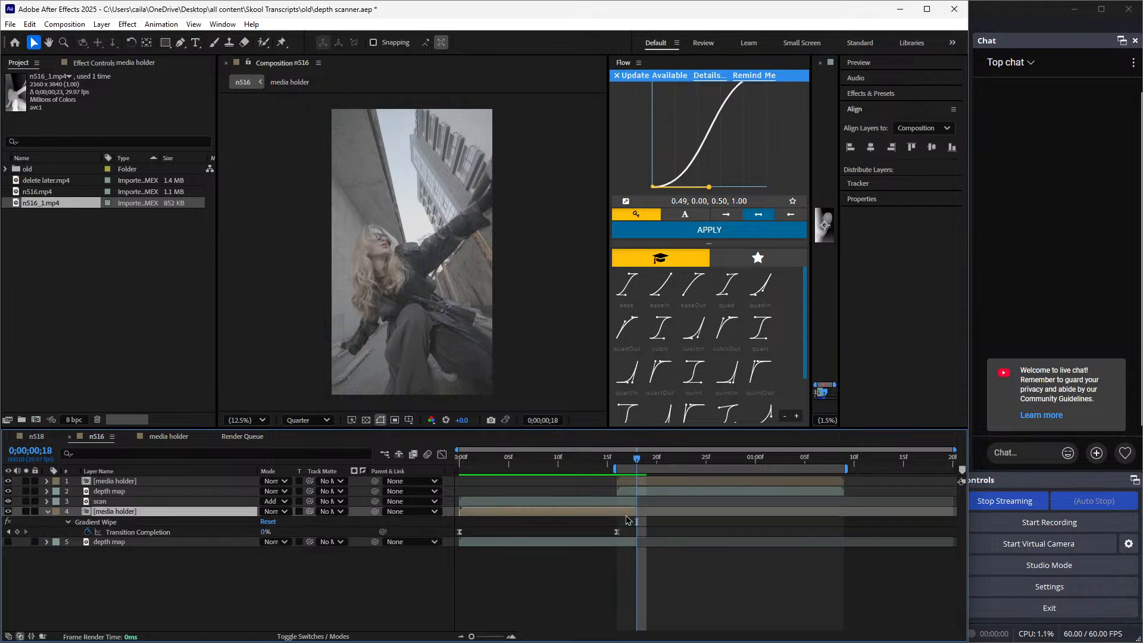
pyautogui.click(639, 490)
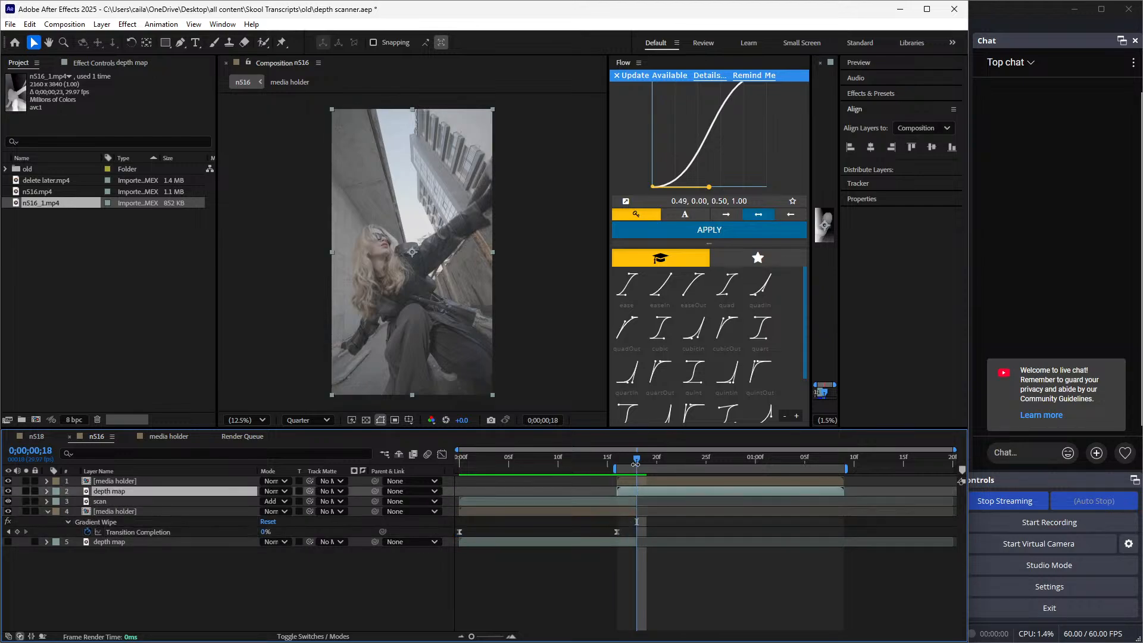
pyautogui.moveTo(636, 459); pyautogui.dragTo(619, 525)
pyautogui.click(628, 481)
pyautogui.hotkey('ctrl', 'v')
pyautogui.press('u')
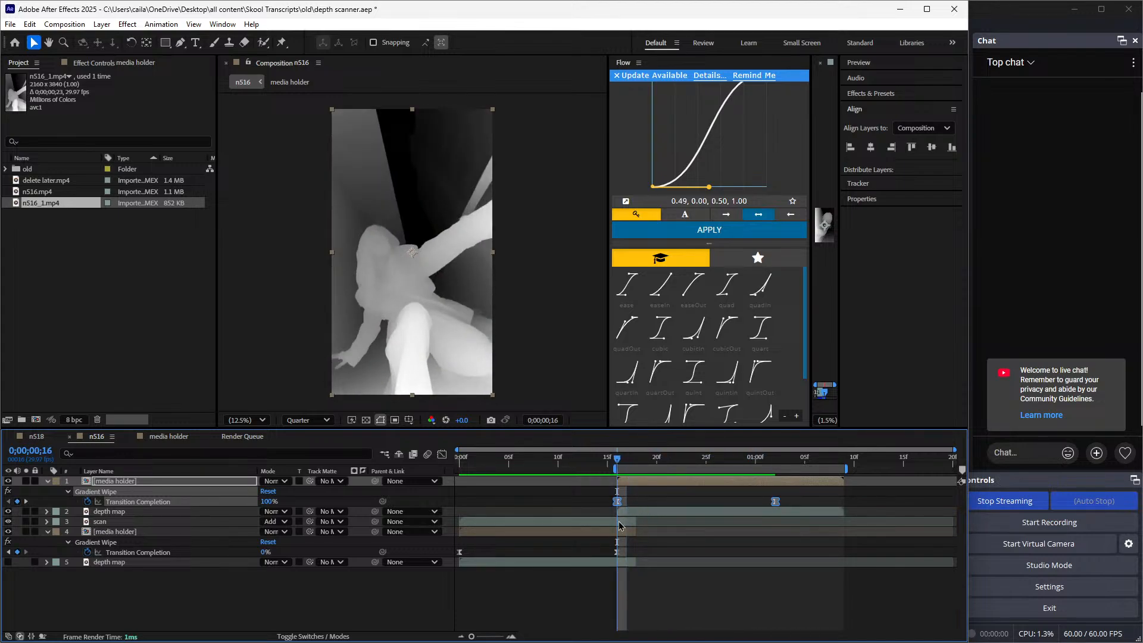
# Set the Gradient Layer of the top media holder's Gradient Wipe to "2. depth map"
pyautogui.click(116, 66)
pyautogui.click(147, 117)
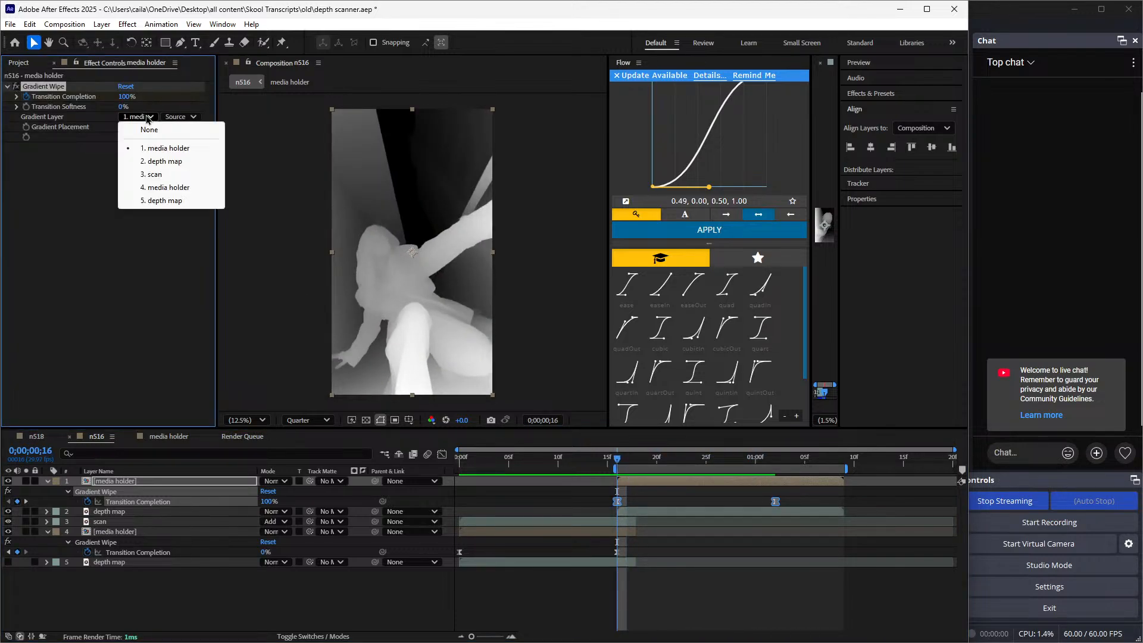
pyautogui.click(165, 161)
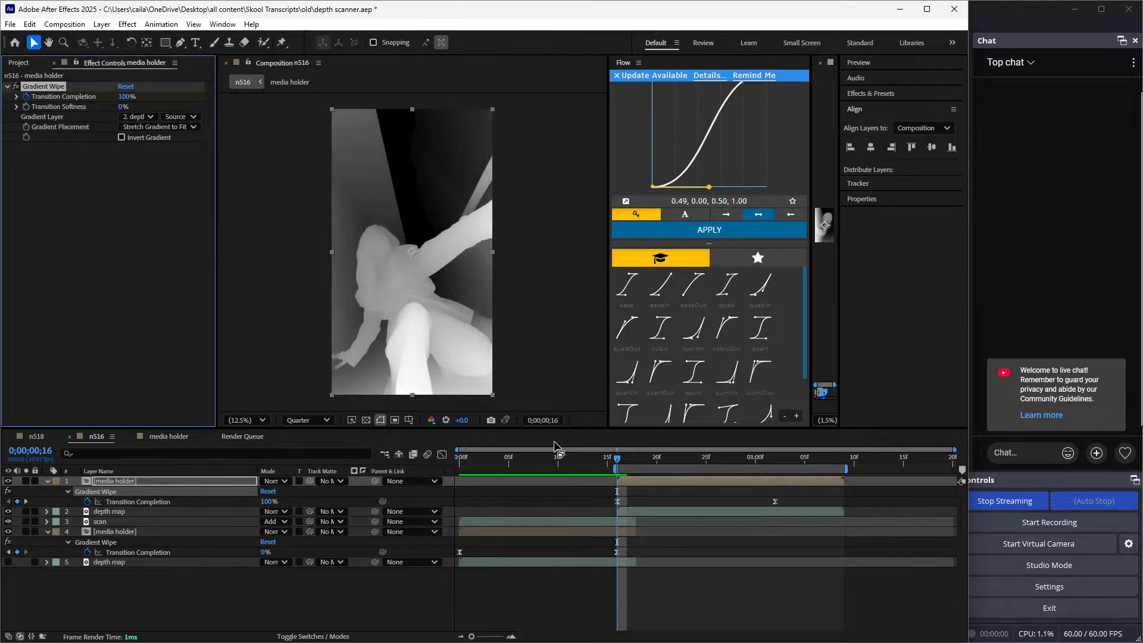
pyautogui.click(152, 117)
pyautogui.click(172, 162)
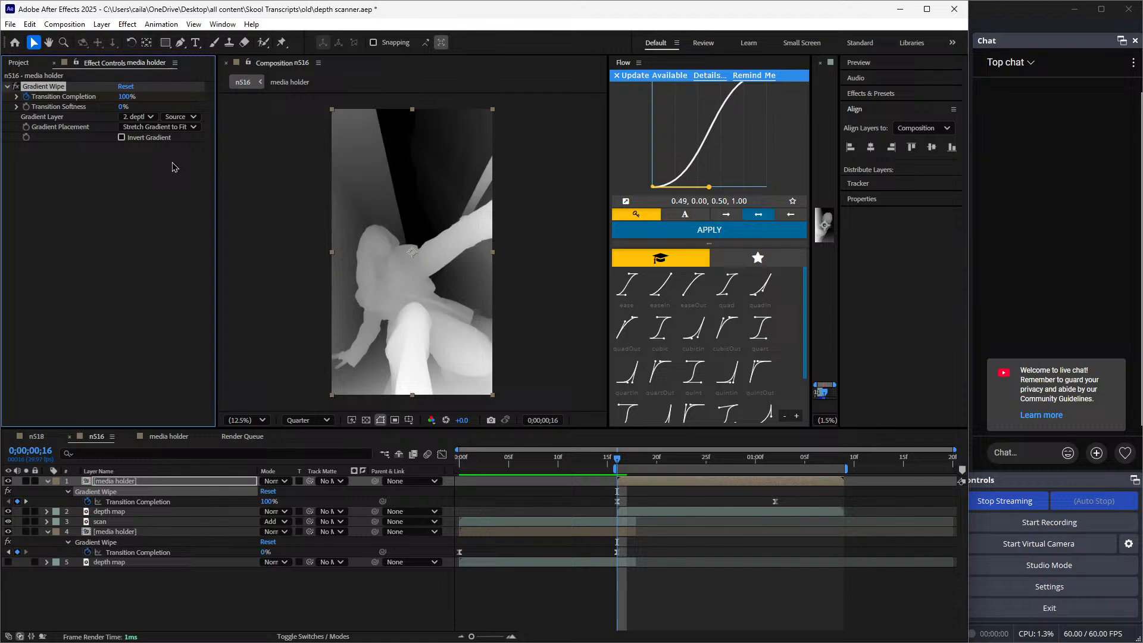
# Try Invert Gradient on the top media holder's Gradient Wipe, scrub through the transition, and undo the inversion
pyautogui.click(138, 517)
pyautogui.moveTo(616, 458); pyautogui.dragTo(662, 500)
pyautogui.click(654, 481)
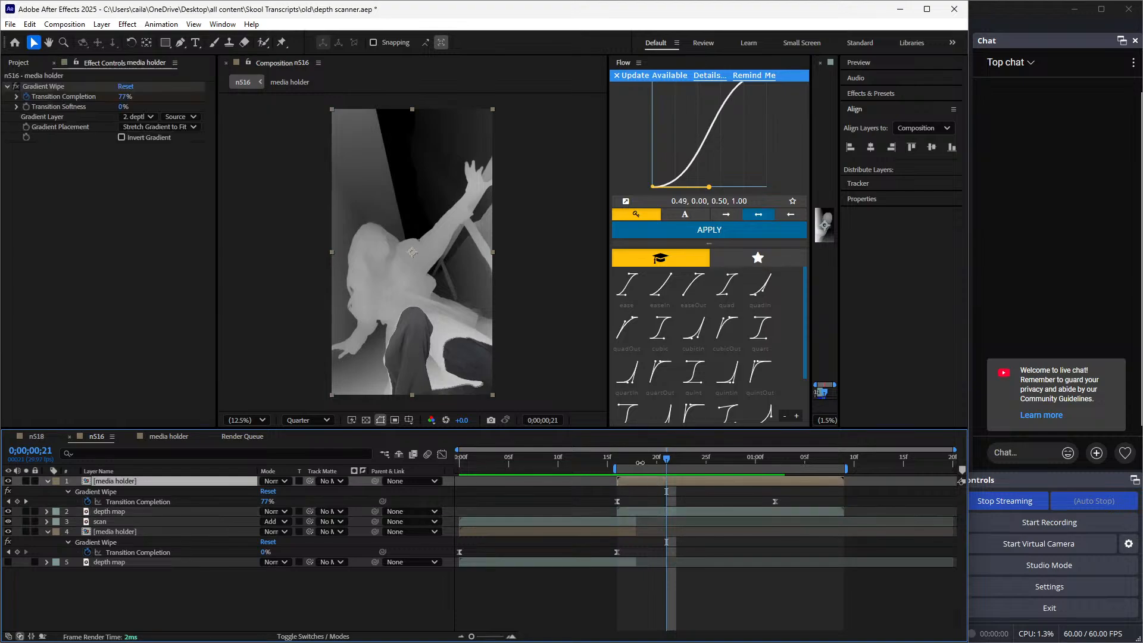
pyautogui.click(122, 138)
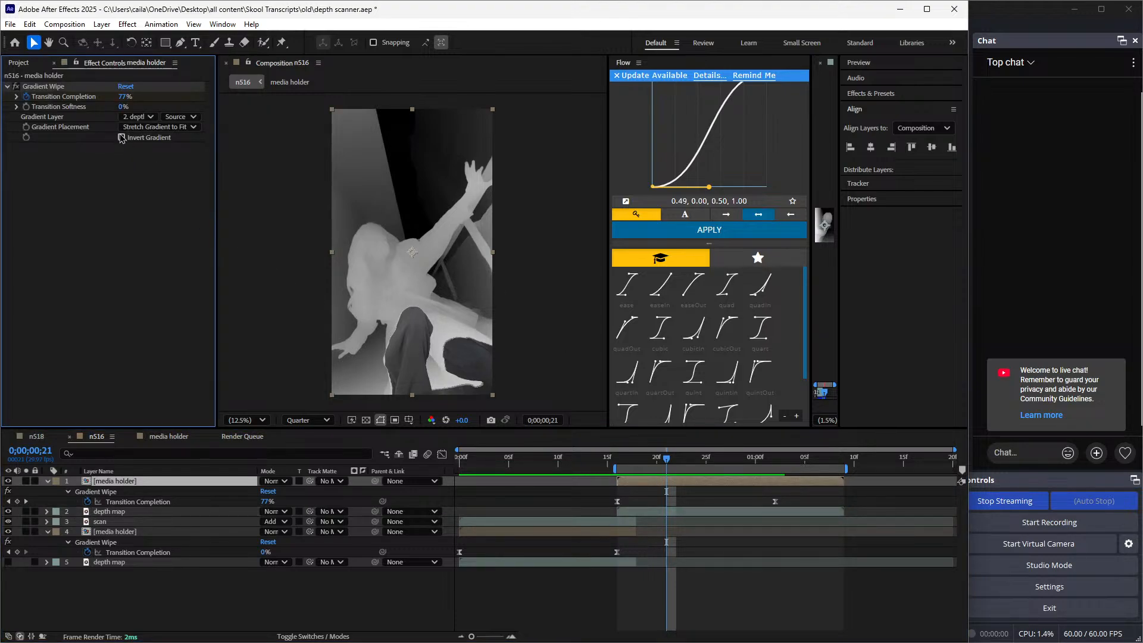
pyautogui.click(122, 137)
pyautogui.moveTo(710, 467); pyautogui.dragTo(726, 506)
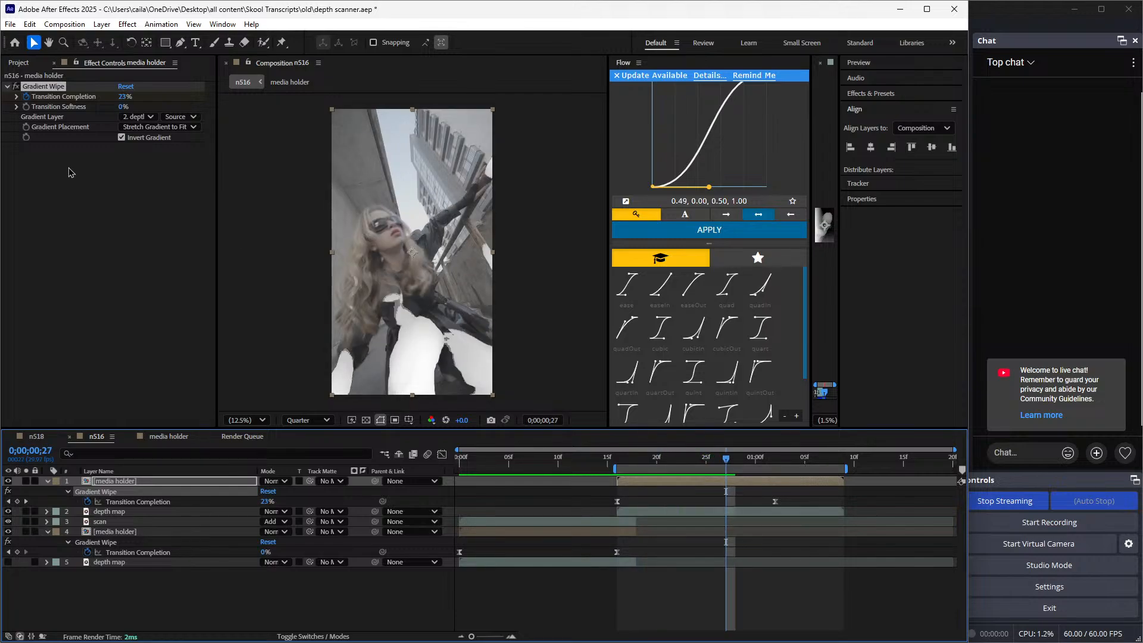
pyautogui.hotkey('ctrl', 'z')
# Compare the n516 transition with and without Invert Gradient on the top media holder, leaving the option off
pyautogui.click(629, 461)
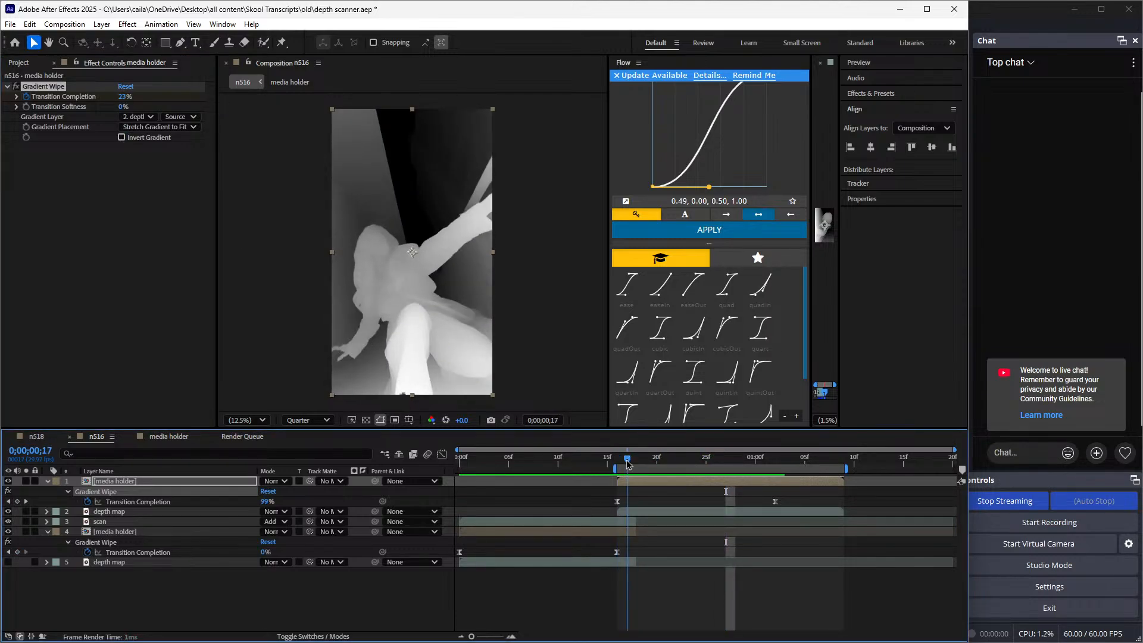
pyautogui.press('space')
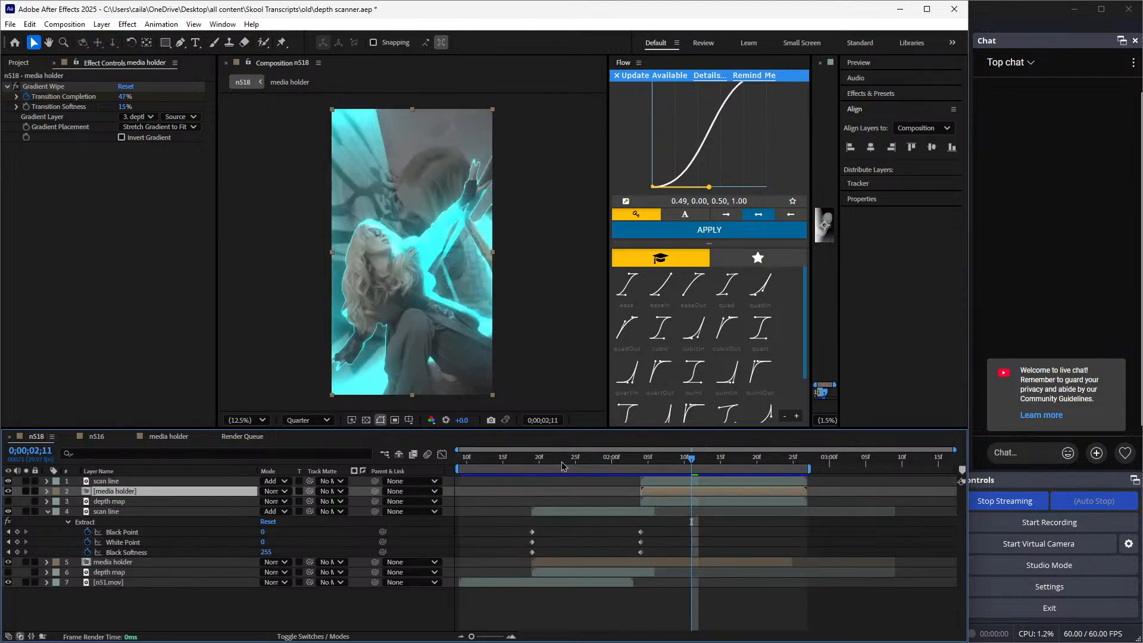
pyautogui.click(101, 437)
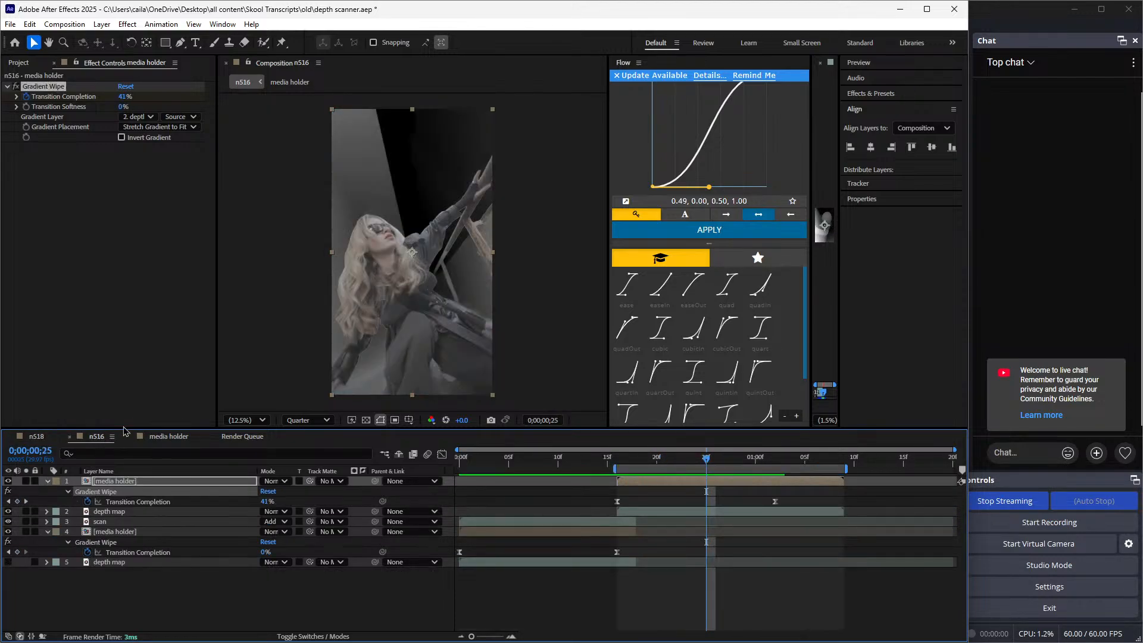
pyautogui.moveTo(665, 465); pyautogui.dragTo(714, 512)
pyautogui.click(121, 137)
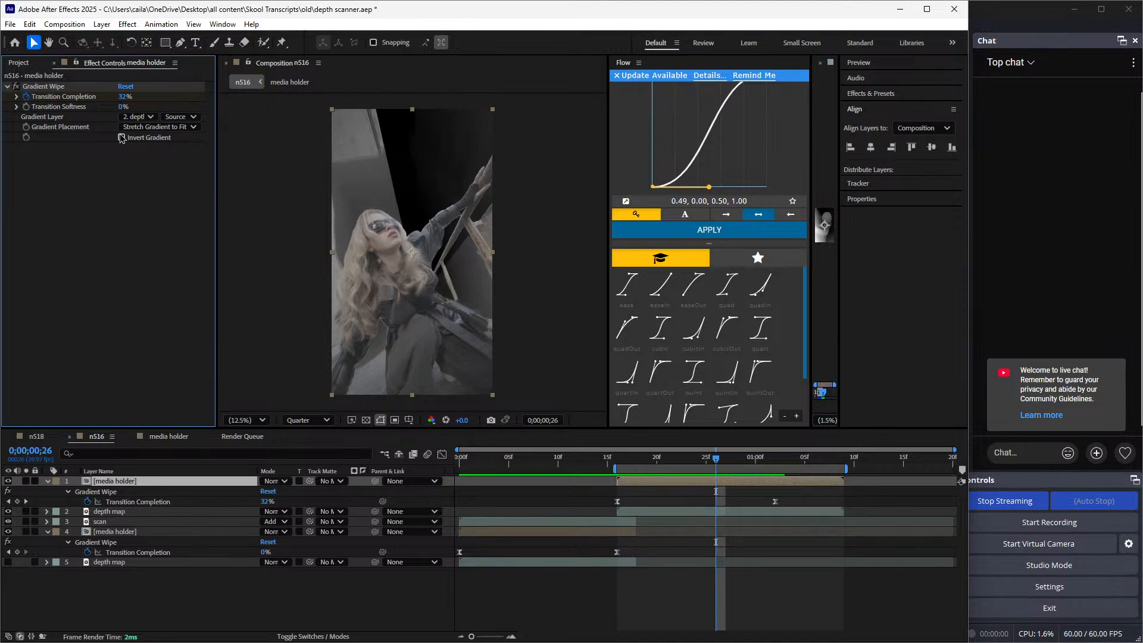
pyautogui.click(121, 137)
pyautogui.click(634, 461)
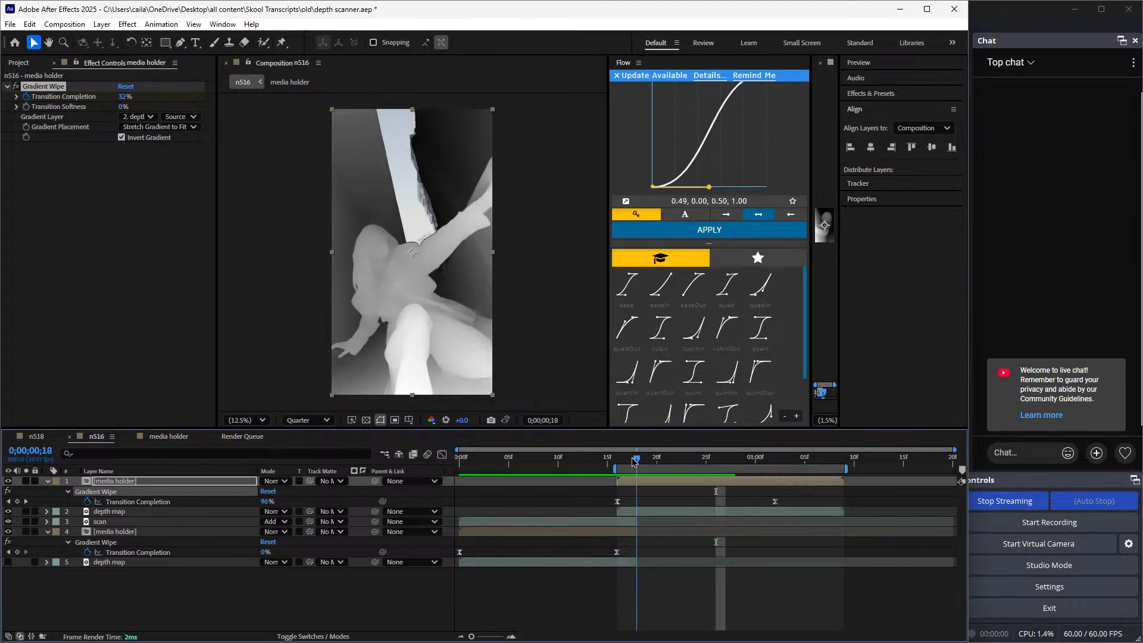
pyautogui.press('space')
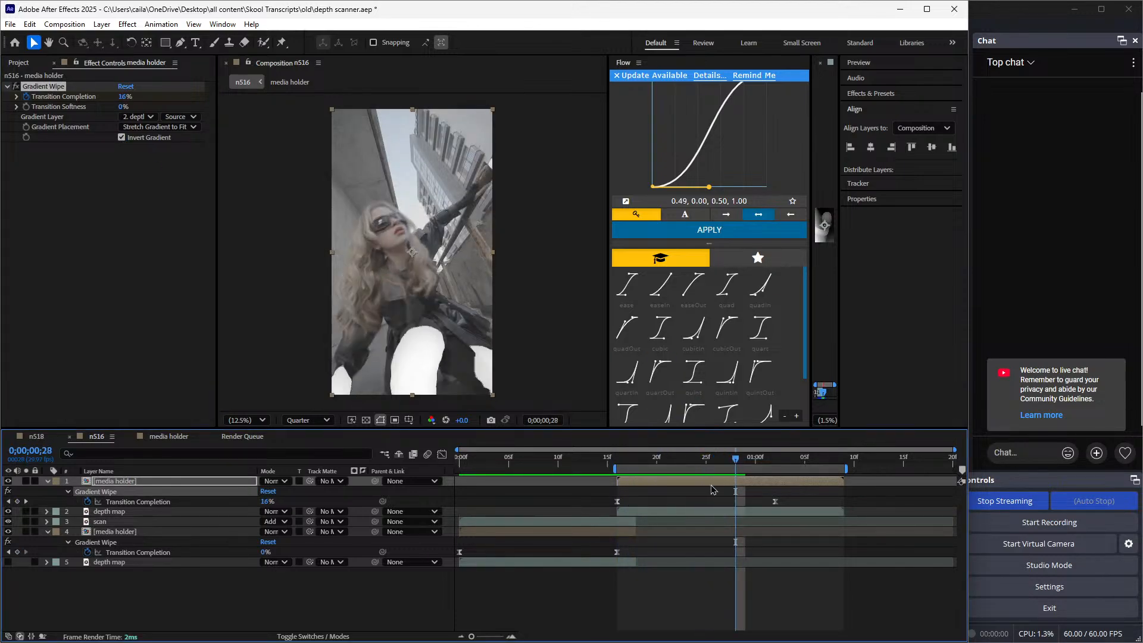
pyautogui.click(122, 137)
# Duplicate the upper depth map layer and place the copy above the top media holder
pyautogui.moveTo(622, 452); pyautogui.dragTo(644, 508)
pyautogui.press('u')
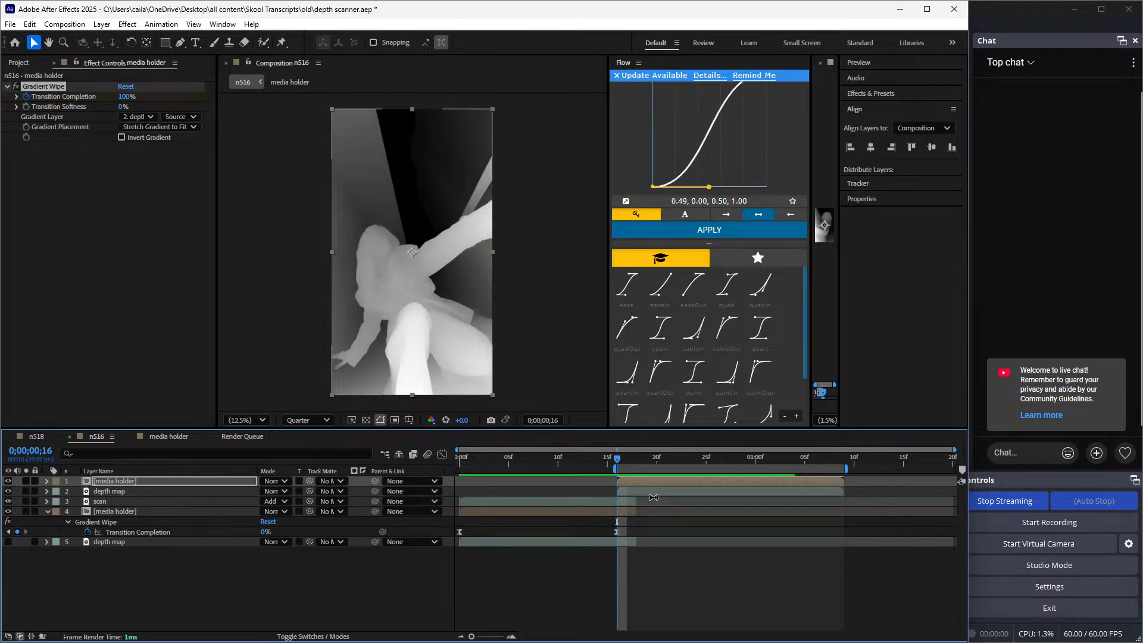
pyautogui.click(642, 489)
pyautogui.hotkey('ctrl', 'd')
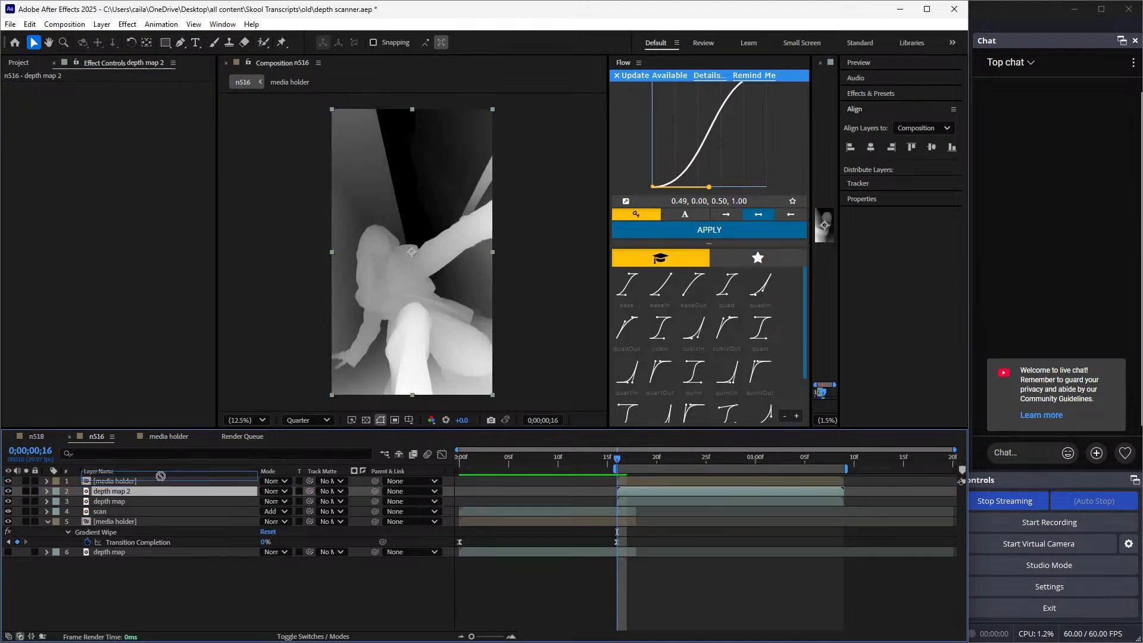
pyautogui.moveTo(160, 488); pyautogui.dragTo(159, 483)
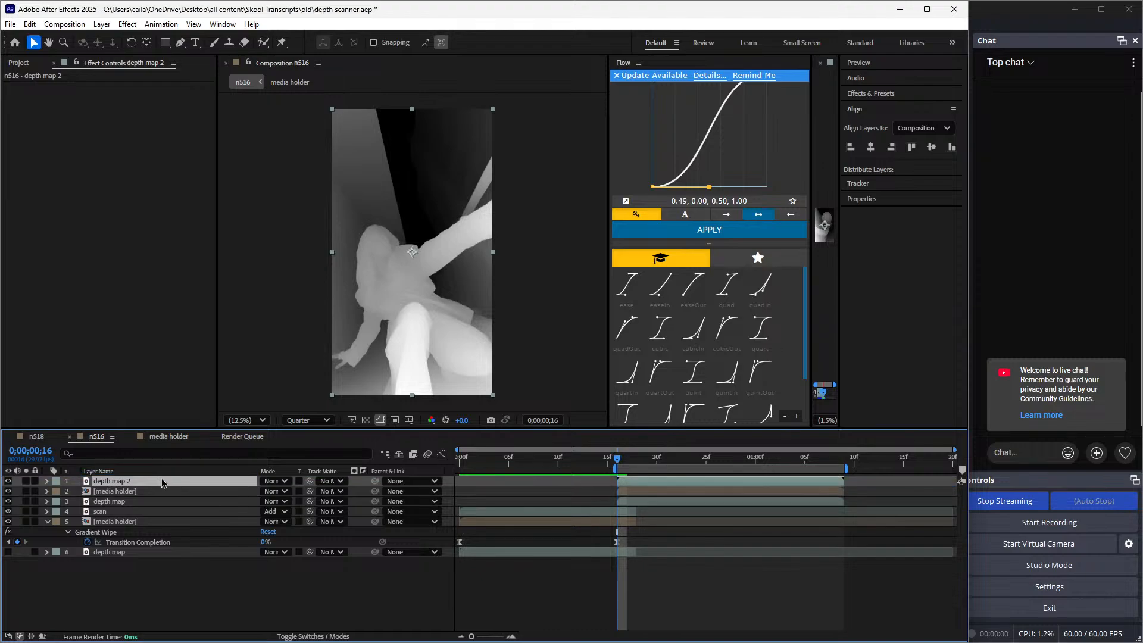
# Rename the topmost depth map copy "scan"
pyautogui.rightClick(162, 480)
pyautogui.click(206, 443)
pyautogui.write('scan')
pyautogui.press('Return')
# Copy Extract, Fill, Solid Composite, Curves, Tint and Deep Glow from the lower scan layer to the top scan layer at 0;00;00;16
pyautogui.click(148, 512)
pyautogui.click(50, 86)
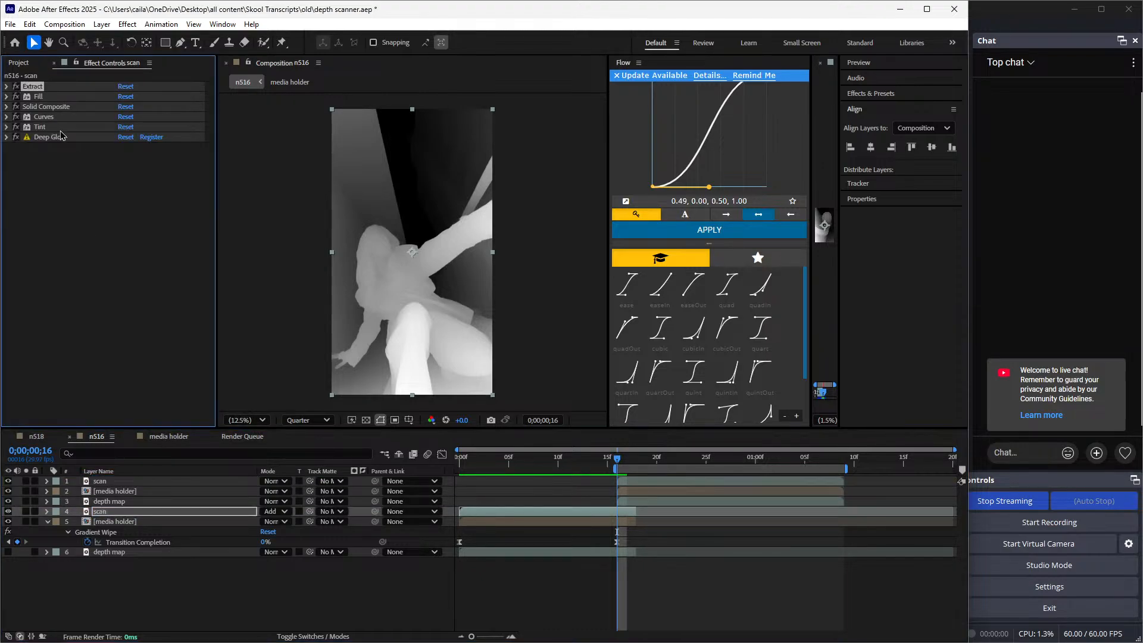
pyautogui.press('Delete')
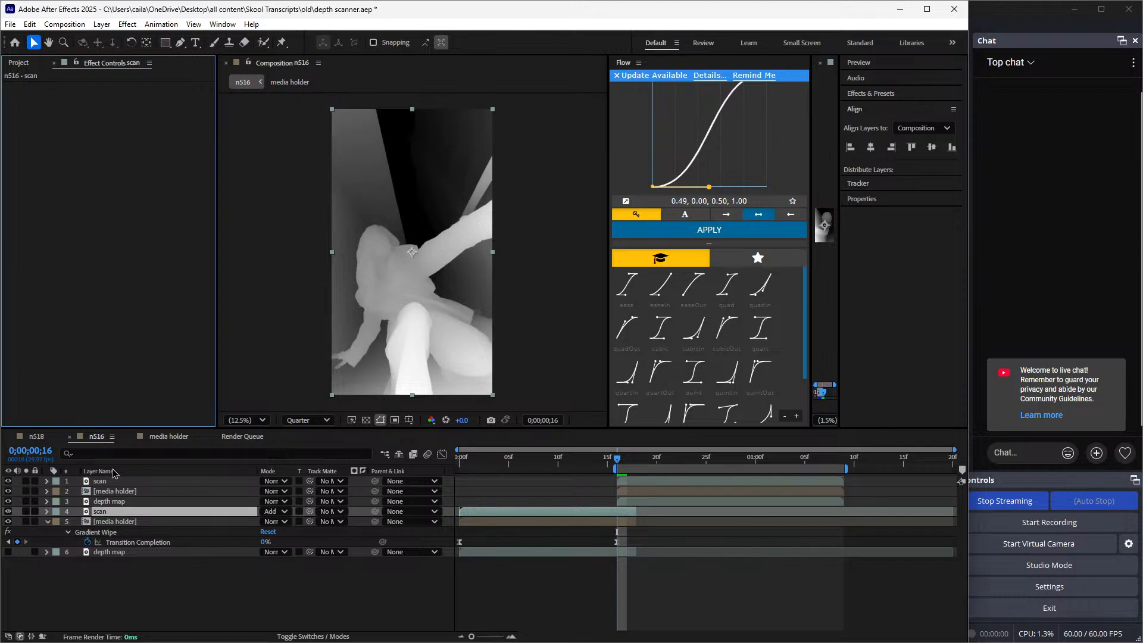
pyautogui.hotkey('ctrl', 'z')
pyautogui.scroll(5, 76, 297)
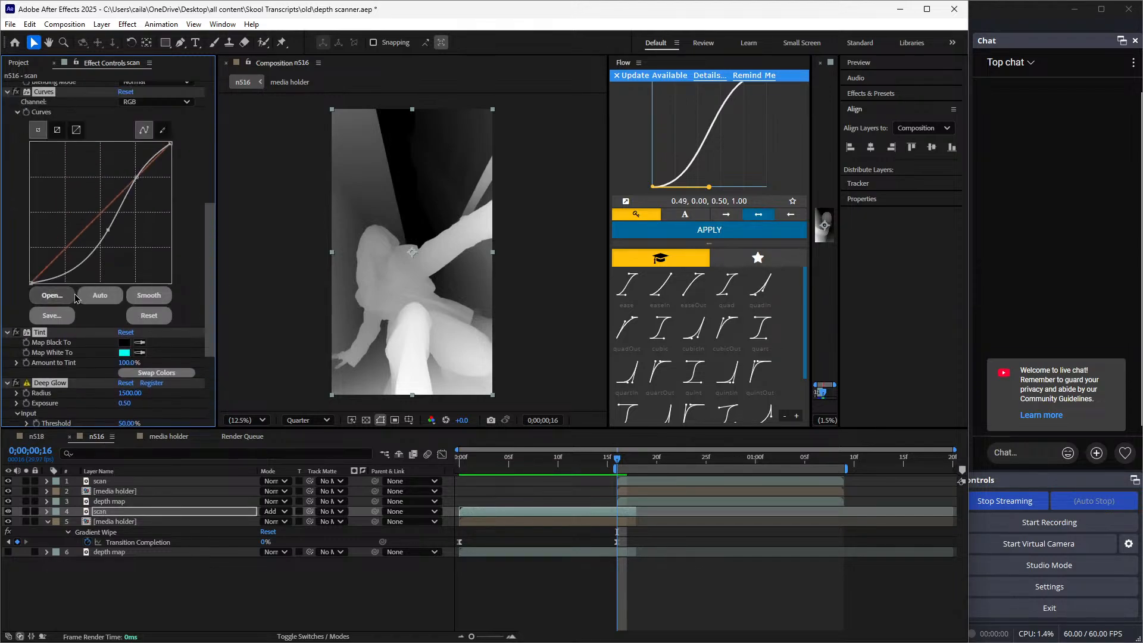
pyautogui.click(115, 484)
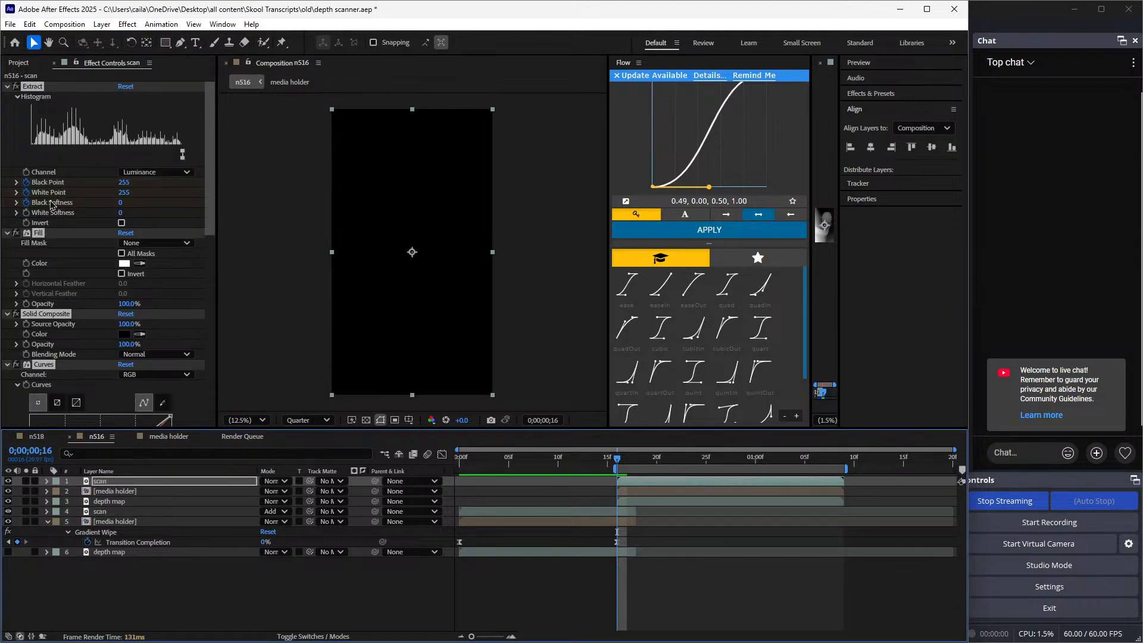
pyautogui.press('u')
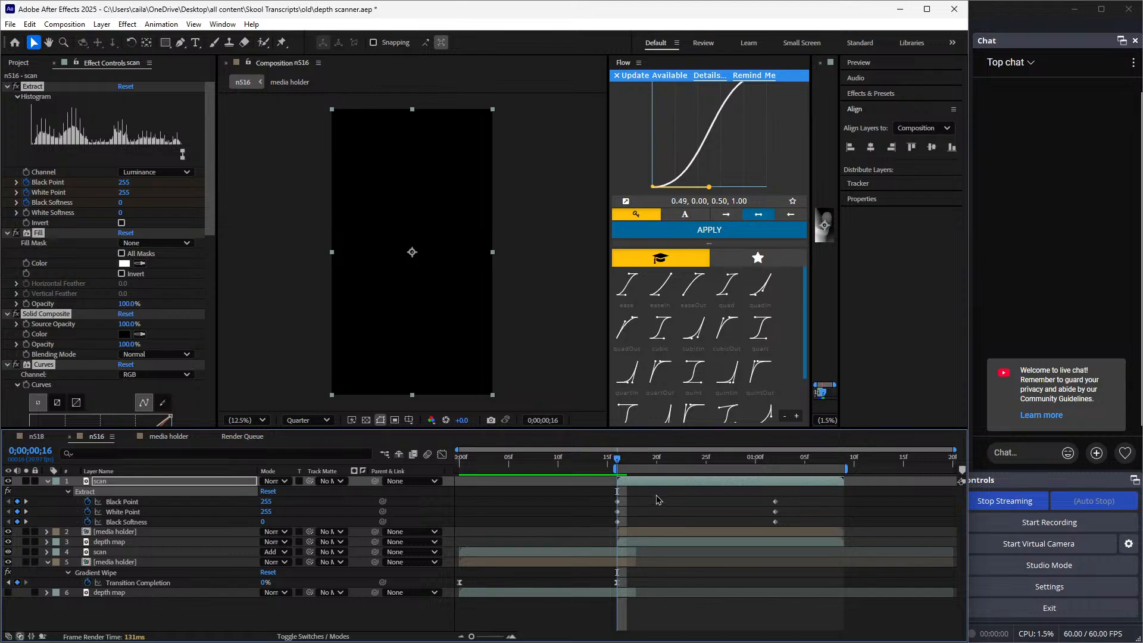
# Review the top scan layer's effects and Extract animation up to 0;00;01;03, and collapse the effects and revealed keyframes
pyautogui.moveTo(620, 460); pyautogui.dragTo(785, 522)
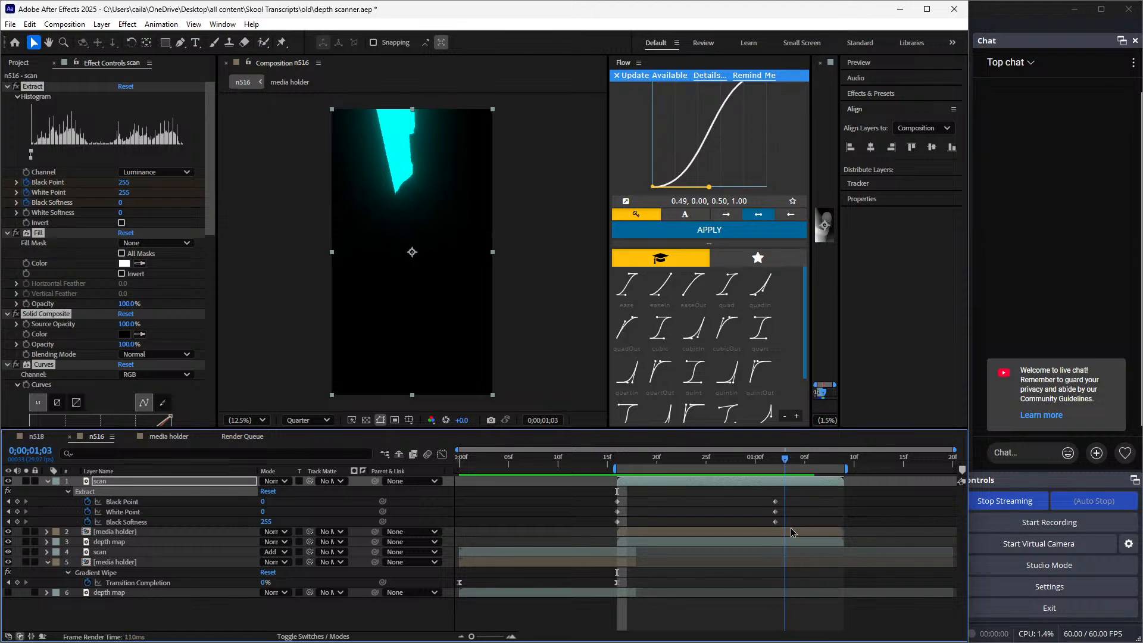
pyautogui.scroll(-3, 102, 248)
pyautogui.scroll(-10, 102, 249)
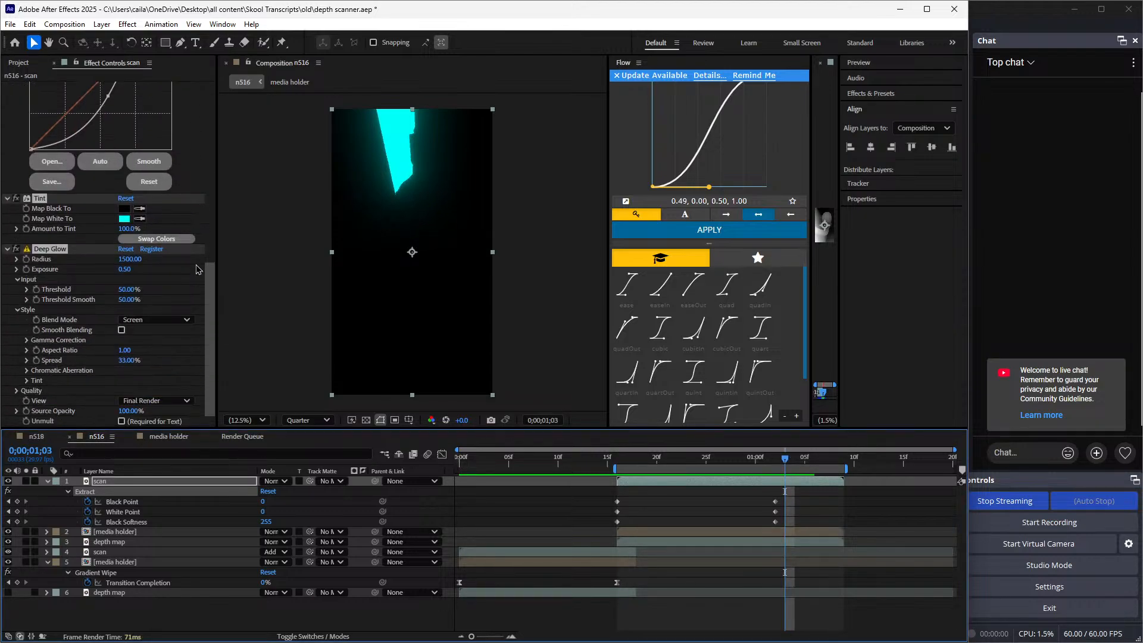
pyautogui.scroll(15, 190, 360)
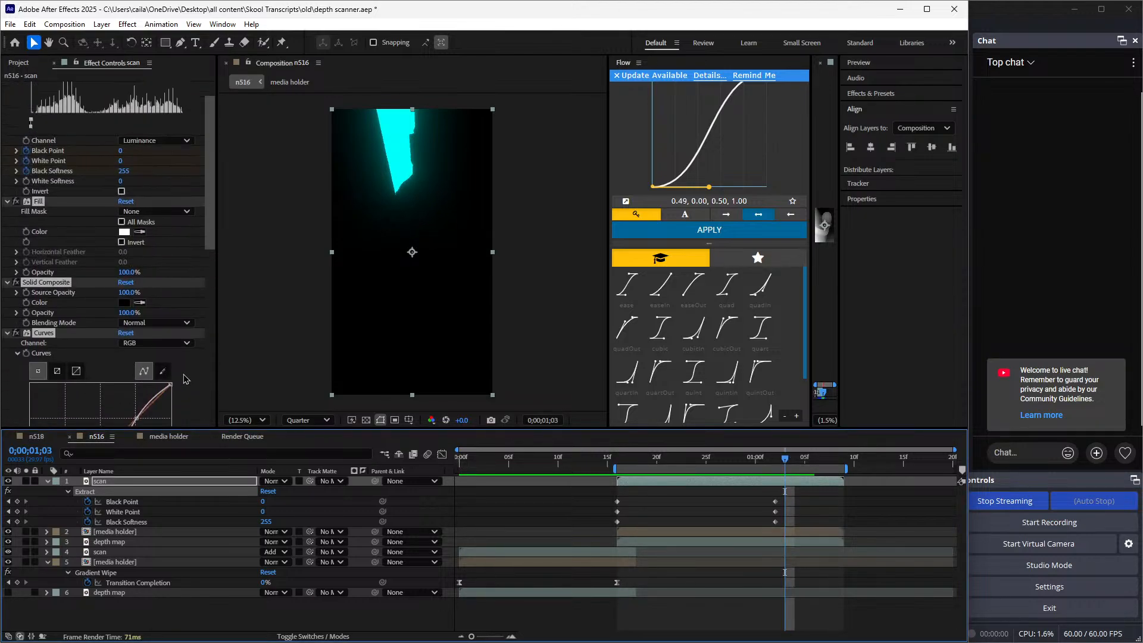
pyautogui.click(7, 86)
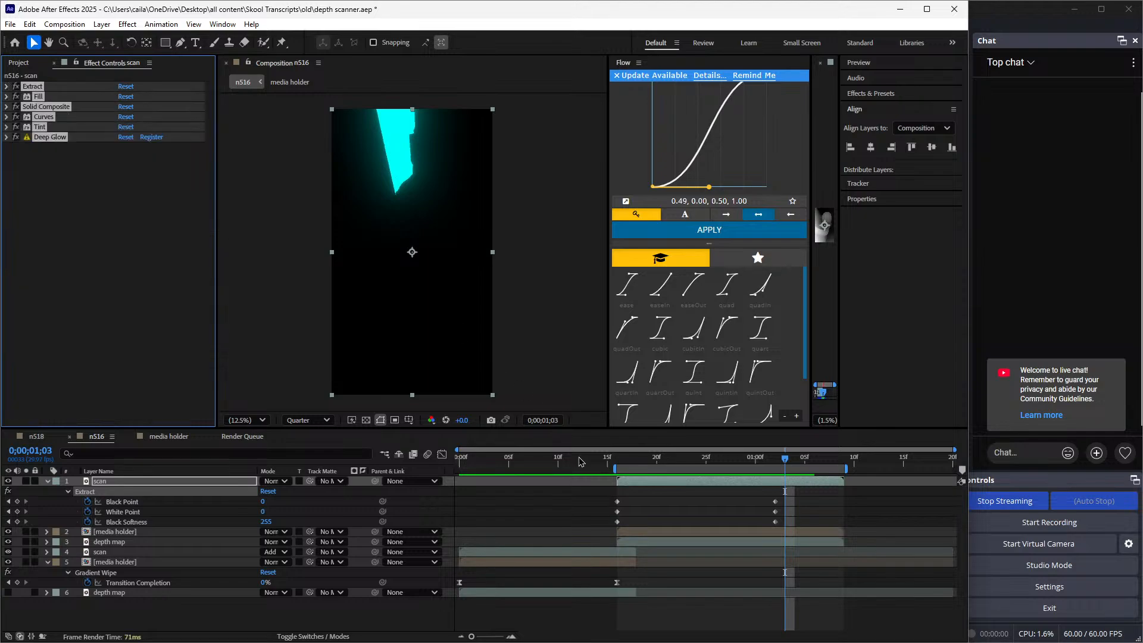
pyautogui.click(742, 500)
pyautogui.press('u')
# Set the top scan layer's blending mode to Add
pyautogui.moveTo(783, 463); pyautogui.dragTo(678, 478)
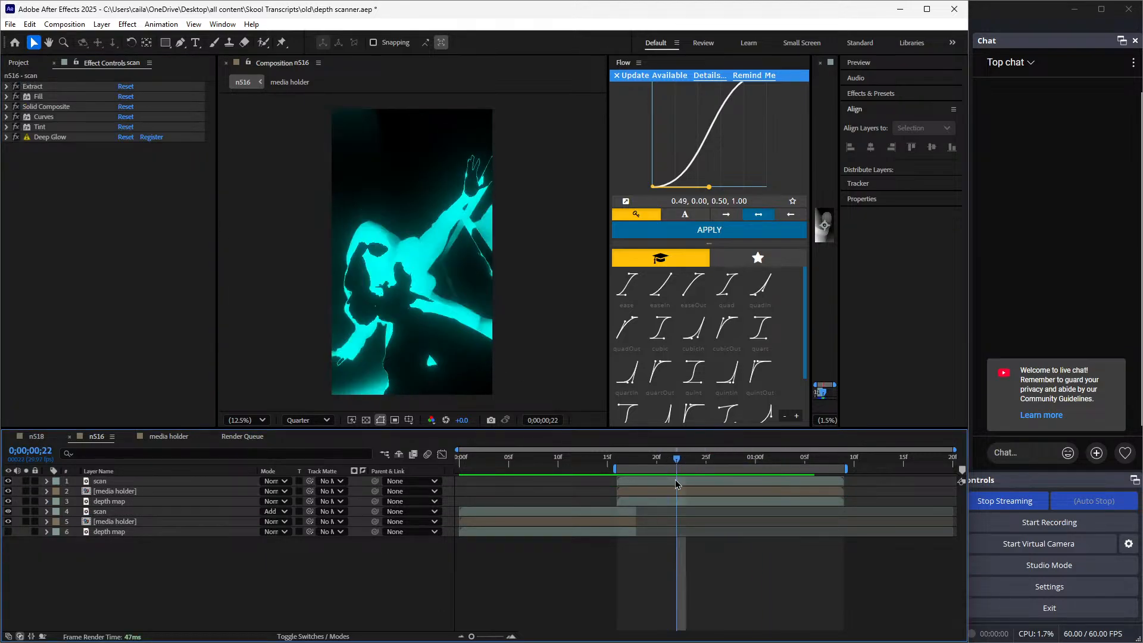
pyautogui.click(678, 482)
pyautogui.click(282, 482)
pyautogui.click(321, 240)
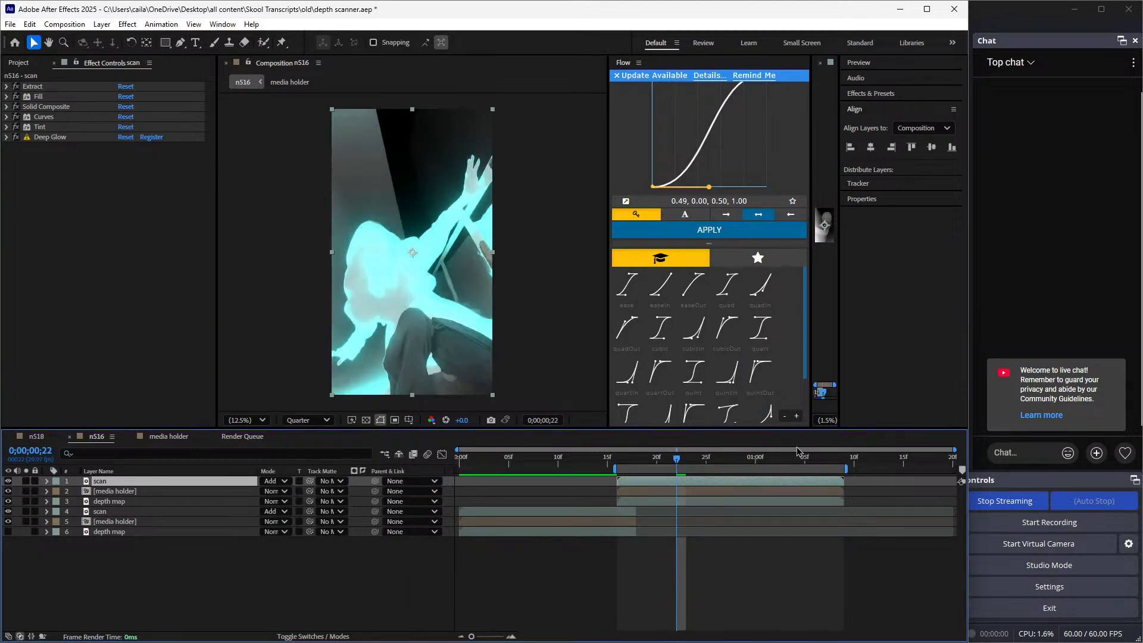
# Hide the depth map layer directly below the top media holder
pyautogui.moveTo(681, 470); pyautogui.dragTo(631, 492)
pyautogui.click(632, 494)
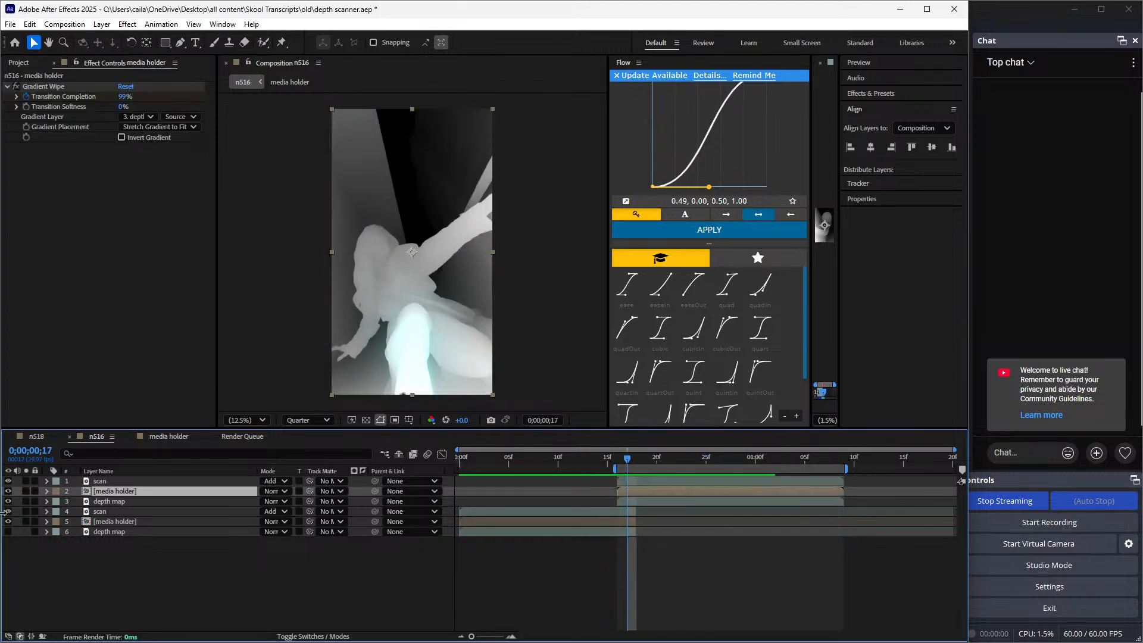
pyautogui.click(8, 501)
pyautogui.click(113, 504)
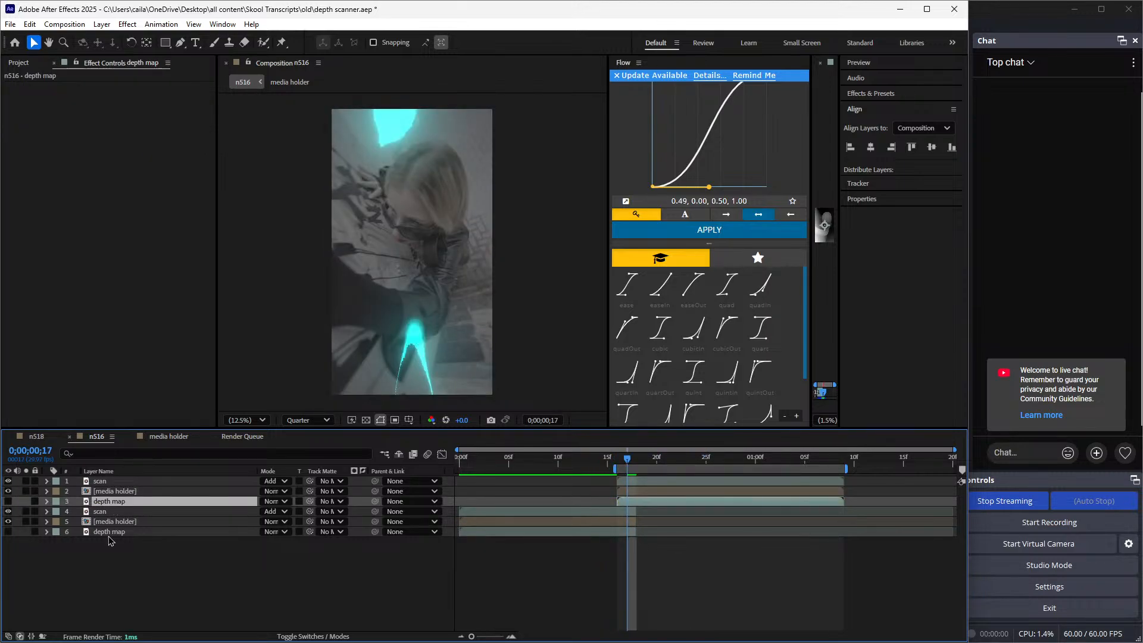
pyautogui.click(108, 531)
pyautogui.click(107, 503)
pyautogui.click(196, 481)
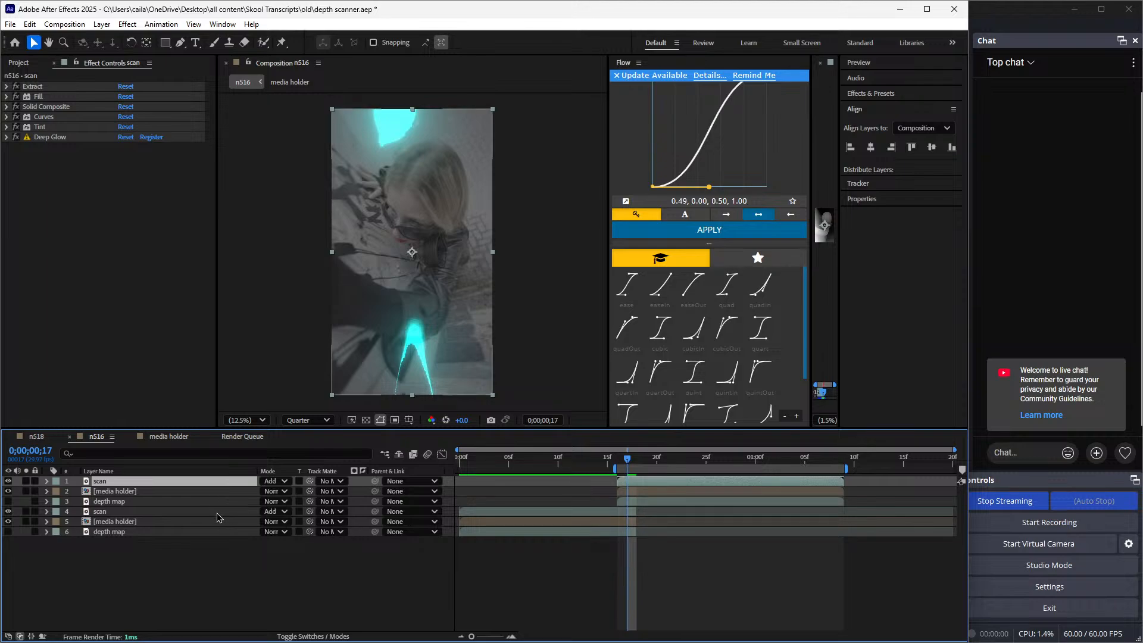
# Move the top scan, media holder and depth map layers together so they start at 0;00;00;13, overlapping the lower clip
pyautogui.click(218, 513)
pyautogui.click(220, 492)
pyautogui.moveTo(627, 495); pyautogui.dragTo(566, 477)
pyautogui.click(647, 502)
pyautogui.keyDown('shift'); pyautogui.click(651, 483); pyautogui.keyUp('shift')
pyautogui.click(616, 460)
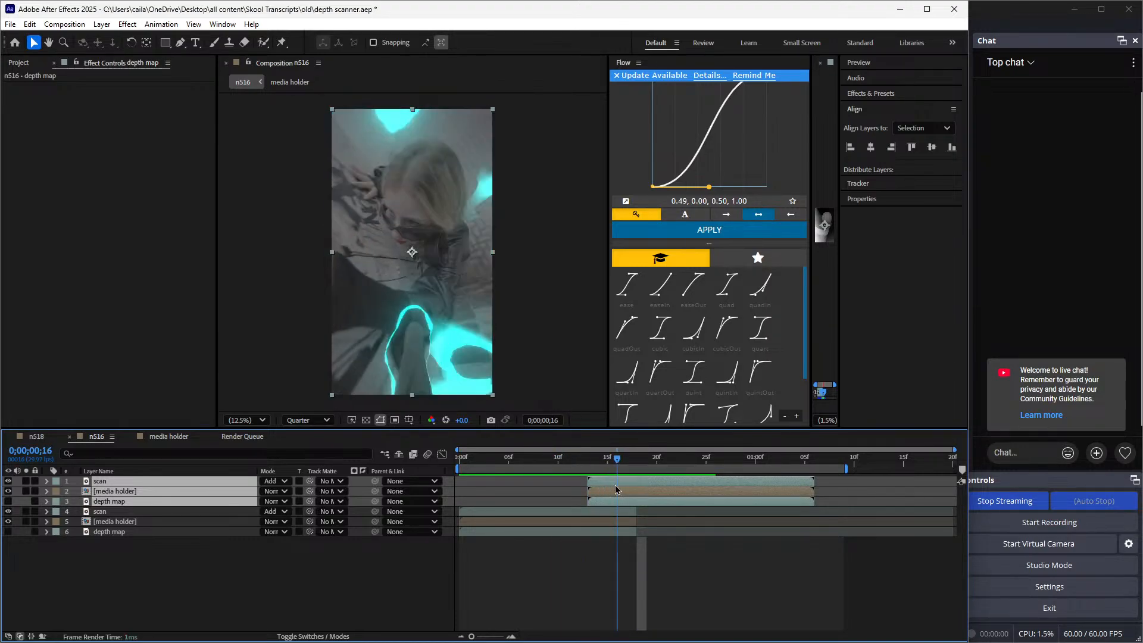
# Extend the lower scan and depth map layers so they end with the top layers at 0;00;01;06
pyautogui.click(649, 541)
pyautogui.moveTo(640, 496); pyautogui.dragTo(814, 531)
pyautogui.click(630, 511)
pyautogui.keyDown('shift'); pyautogui.click(631, 532); pyautogui.keyUp('shift')
pyautogui.click(800, 555)
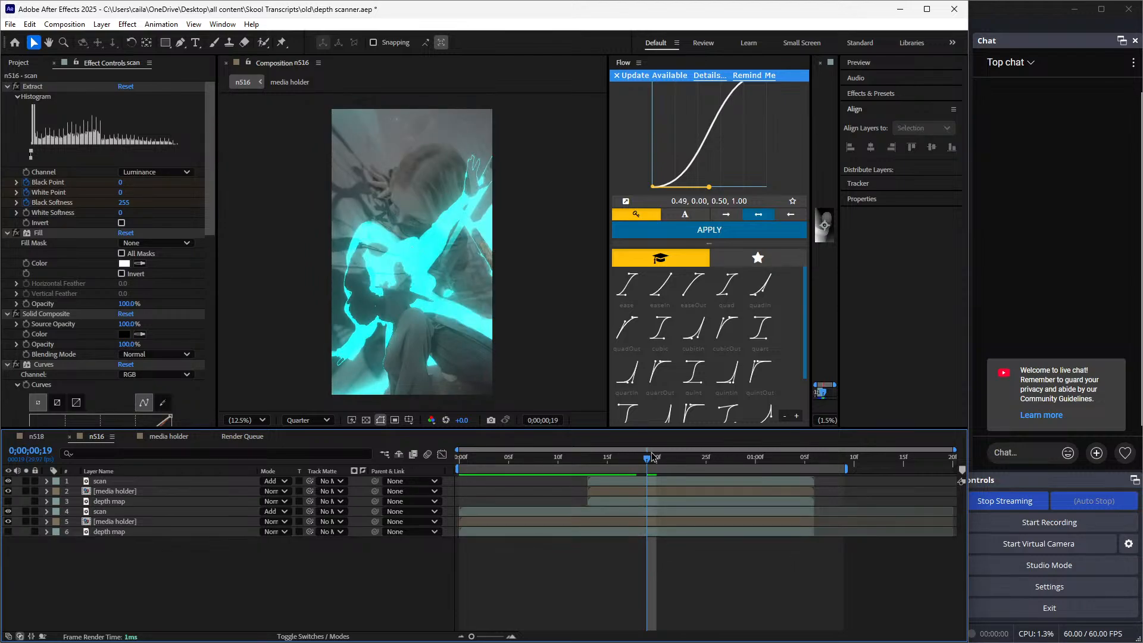
# Review the overlapping scan transition up to 0;00;01;05 and return to the top layers' start
pyautogui.moveTo(652, 457); pyautogui.dragTo(464, 497)
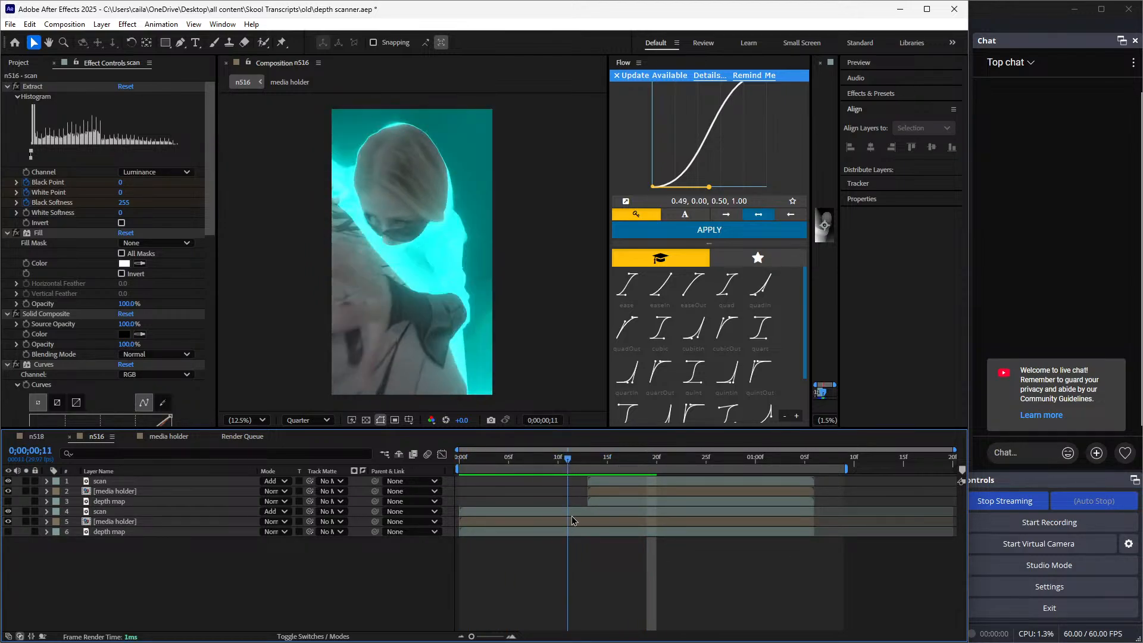
pyautogui.moveTo(592, 521); pyautogui.dragTo(591, 552)
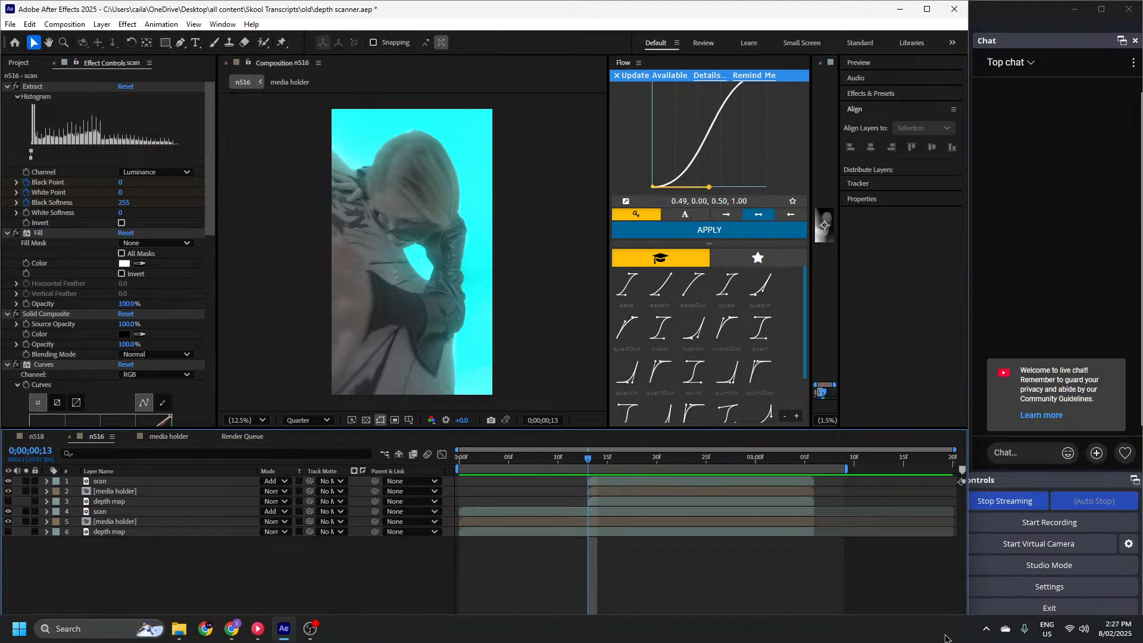
pyautogui.moveTo(587, 459); pyautogui.dragTo(804, 553)
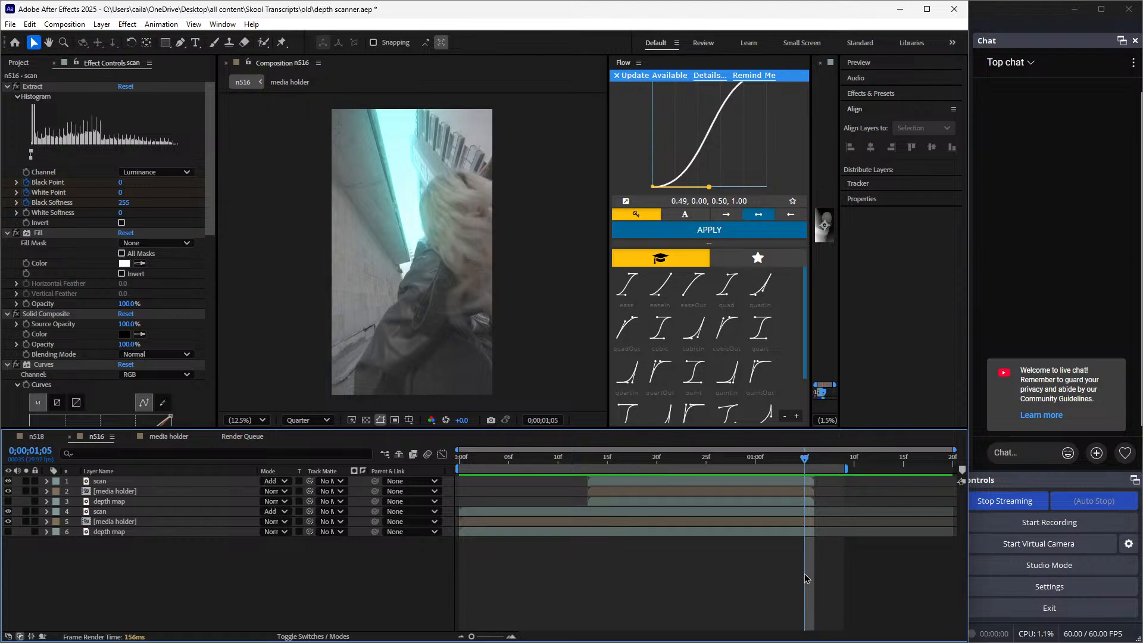
pyautogui.click(588, 458)
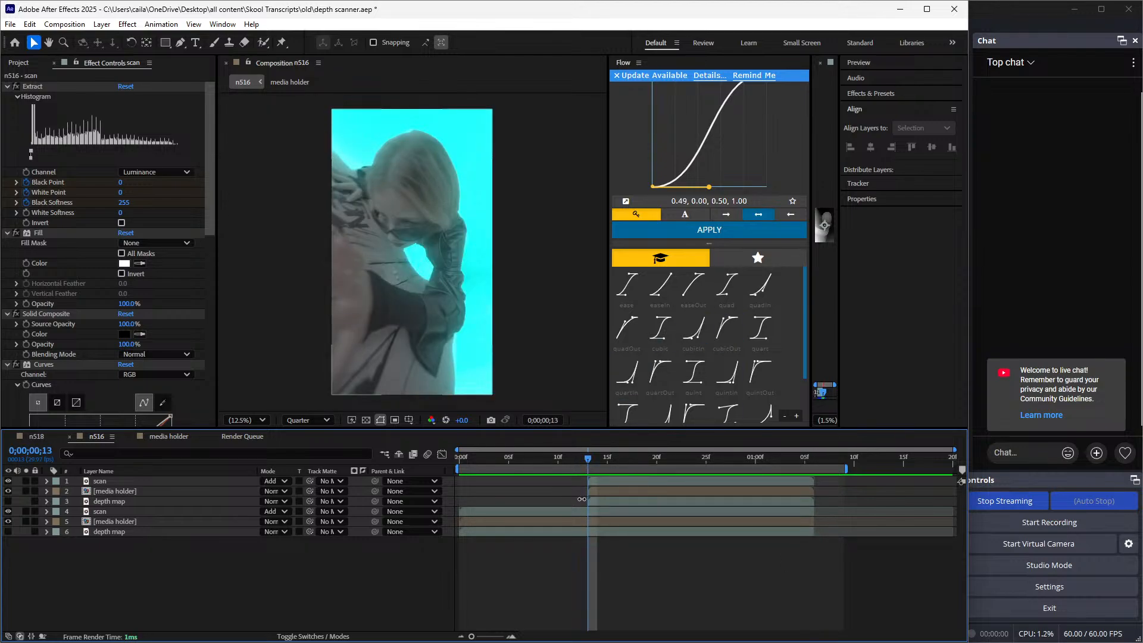
# Split the lower scan layer at 0;00;00;13 and delete the part after it
pyautogui.moveTo(589, 458)
pyautogui.mouseDown()
pyautogui.moveTo(711, 494)
pyautogui.moveTo(662, 502)
pyautogui.moveTo(605, 468)
pyautogui.moveTo(602, 444)
pyautogui.moveTo(591, 451)
pyautogui.moveTo(600, 457)
pyautogui.mouseUp()
pyautogui.click(629, 515)
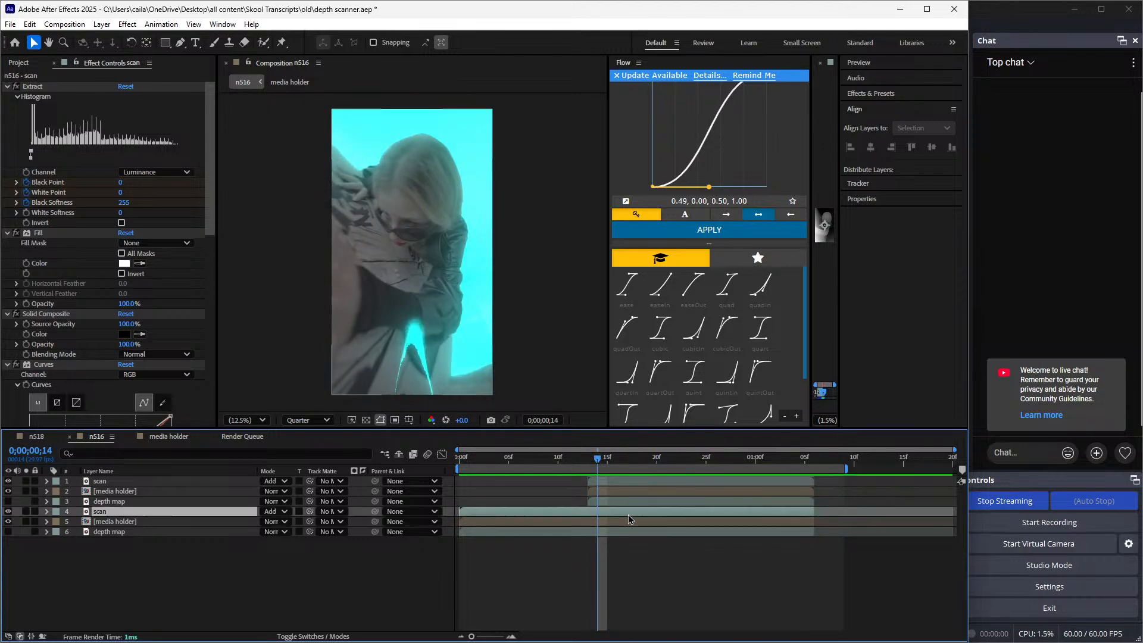
pyautogui.click(588, 457)
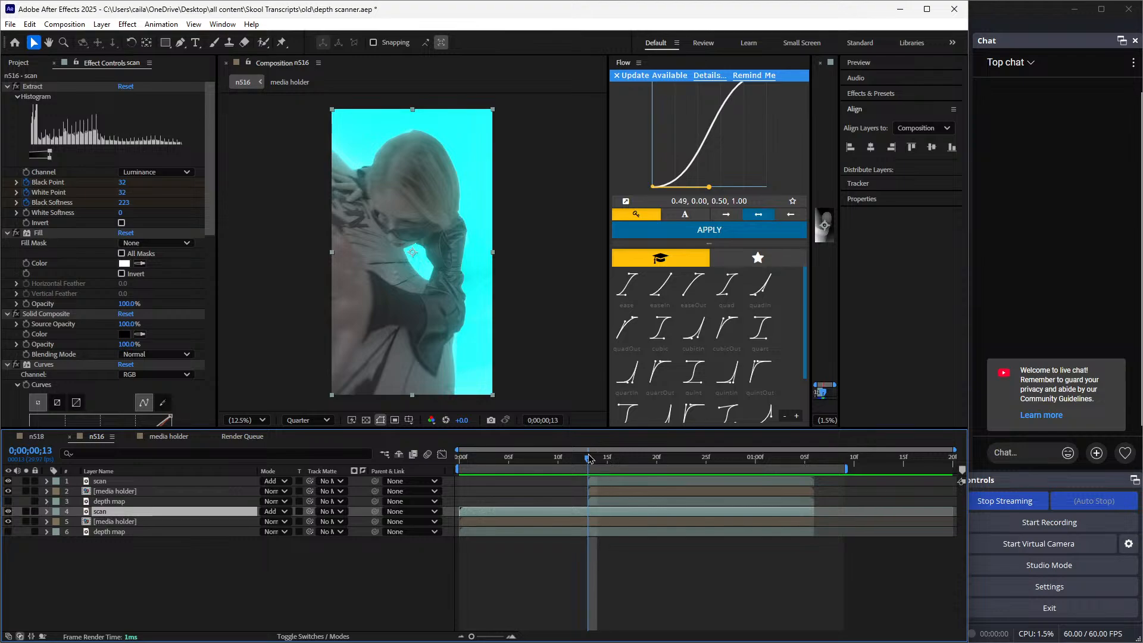
pyautogui.hotkey('ctrl', 'shift', 'd')
pyautogui.press('Delete')
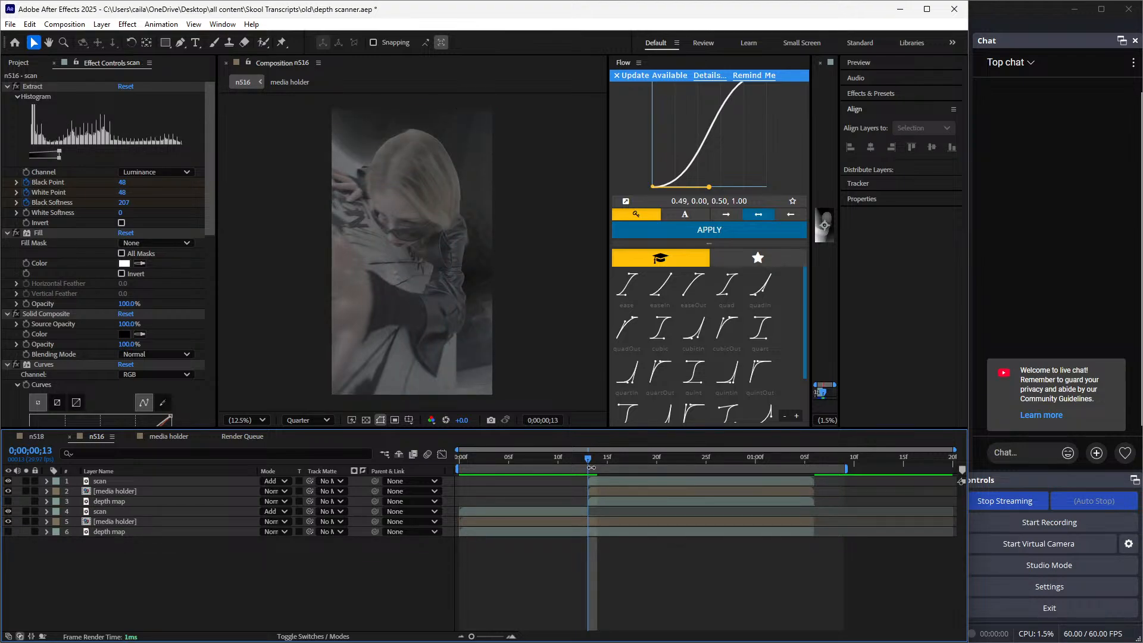
# Move the lower scan layer's ending Extract keyframes to 0;00;00;12 and check the frame at 0;00;00;13
pyautogui.moveTo(588, 461); pyautogui.dragTo(557, 458)
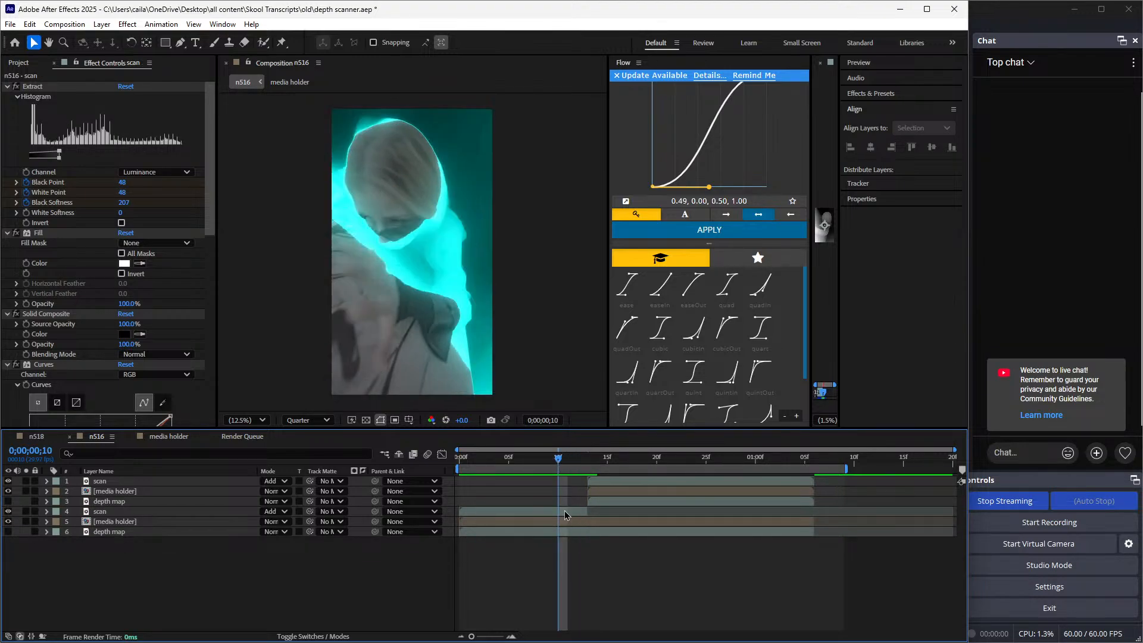
pyautogui.click(563, 512)
pyautogui.press('u')
pyautogui.moveTo(625, 528); pyautogui.dragTo(578, 534)
pyautogui.click(609, 532)
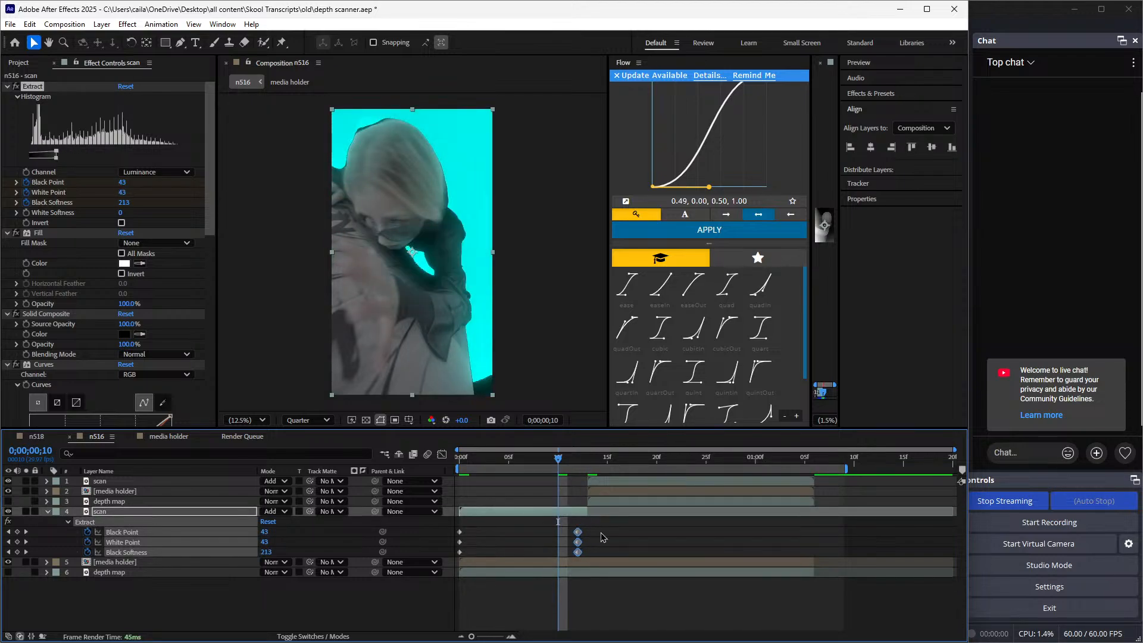
pyautogui.click(583, 469)
# Undo the Extract keyframe move and the trimming of the lower scan layer
pyautogui.hotkey('ctrl', 'z')
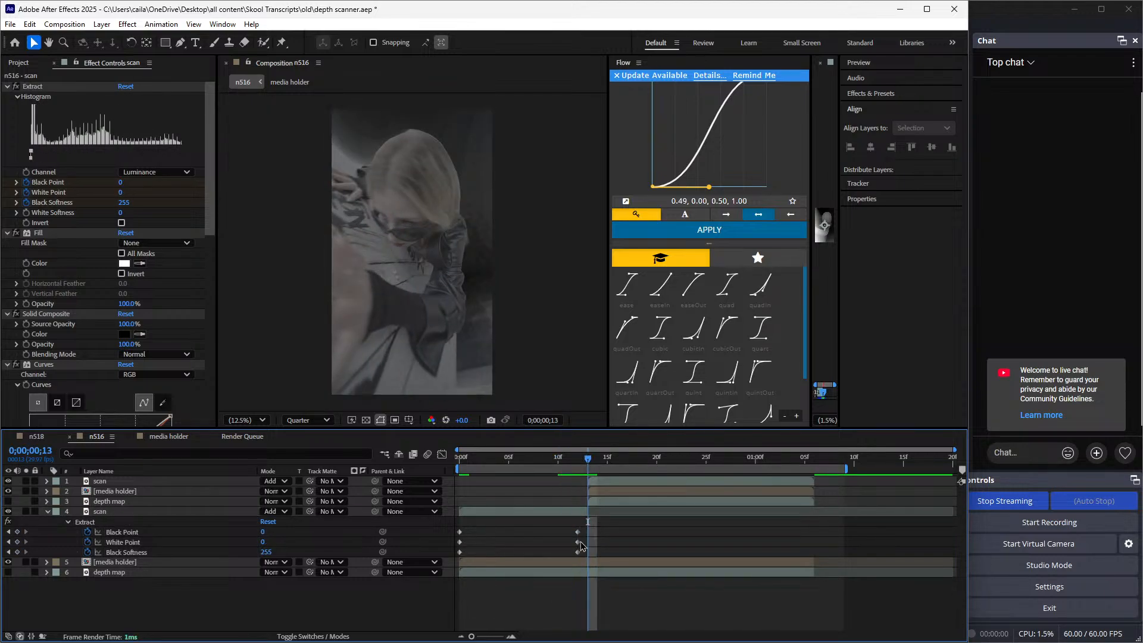
pyautogui.hotkey('ctrl', 'd')
pyautogui.hotkey('ctrl', 'z')
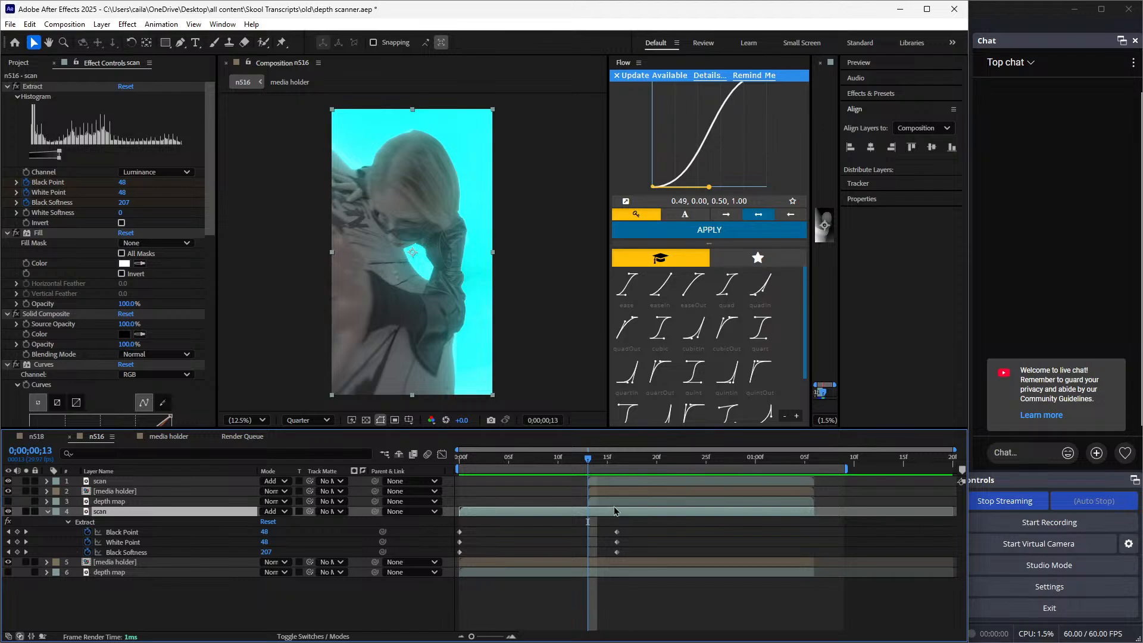
# Move the top scan, media holder and depth map layers back together so they start at 0;00;00;16
pyautogui.click(608, 501)
pyautogui.keyDown('shift'); pyautogui.doubleClick(610, 481); pyautogui.keyUp('shift')
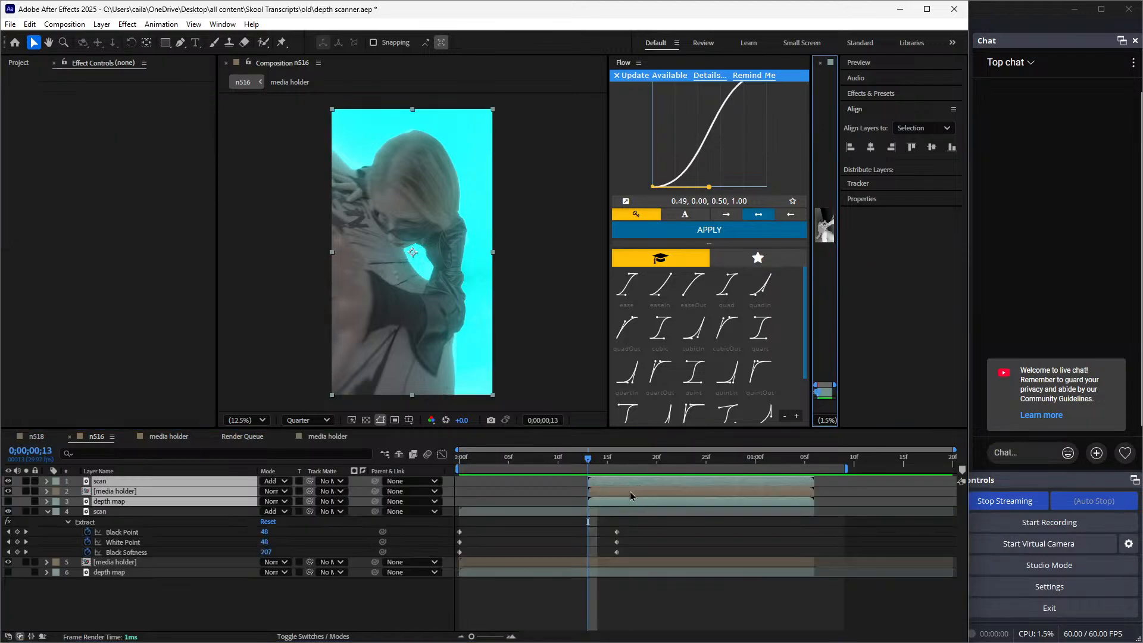
pyautogui.moveTo(629, 493); pyautogui.dragTo(653, 502)
pyautogui.click(652, 531)
# Split the lower scan layer at 0;00;00;16, delete the part after it and collapse the revealed keyframes
pyautogui.click(616, 459)
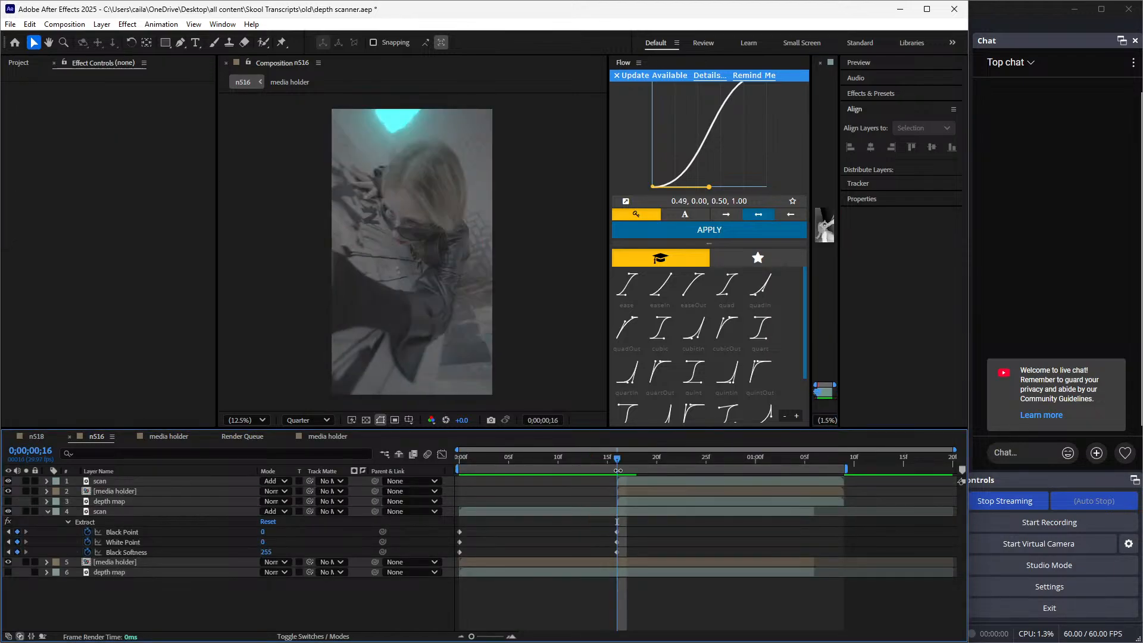
pyautogui.click(636, 512)
pyautogui.hotkey('ctrl', 'shift', 'd')
pyautogui.press('Delete')
pyautogui.press('u')
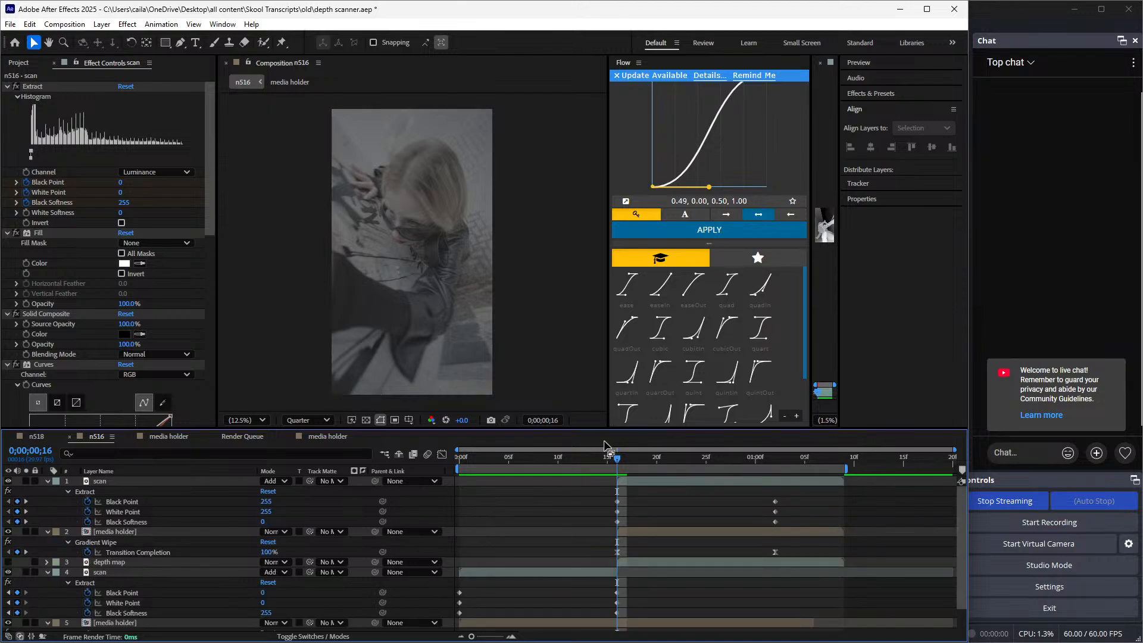
pyautogui.press('u')
pyautogui.moveTo(616, 459)
pyautogui.mouseDown()
pyautogui.moveTo(587, 459)
pyautogui.moveTo(617, 459)
pyautogui.mouseUp()
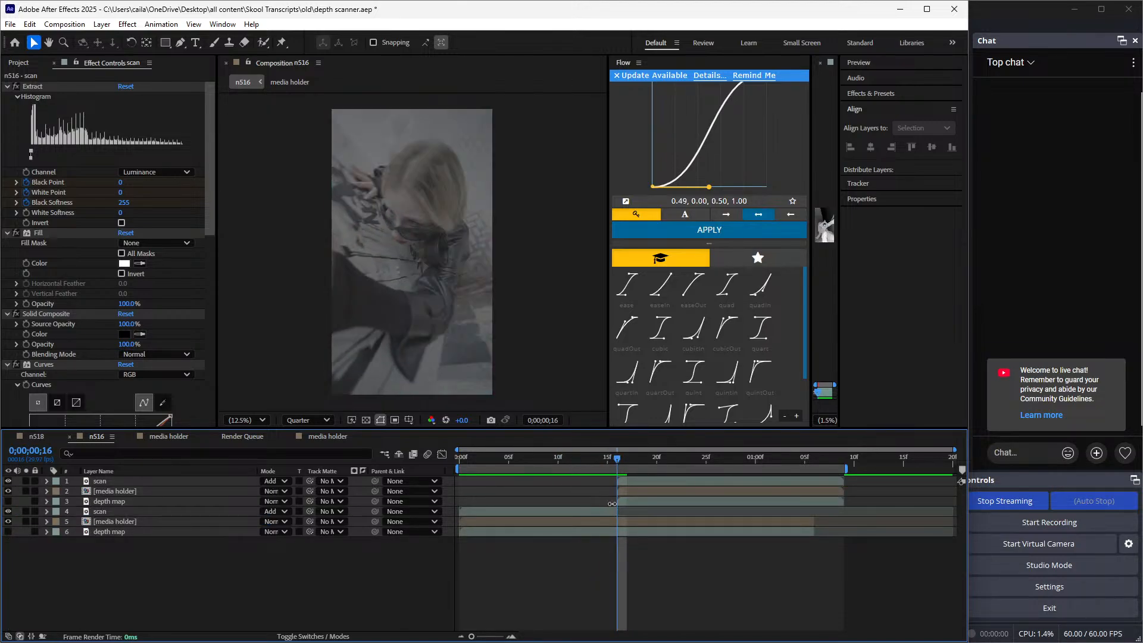
# Move the lower scan layer's ending Black Point, White Point and Black Softness keyframes to 0;00;00;15
pyautogui.click(609, 515)
pyautogui.press('u')
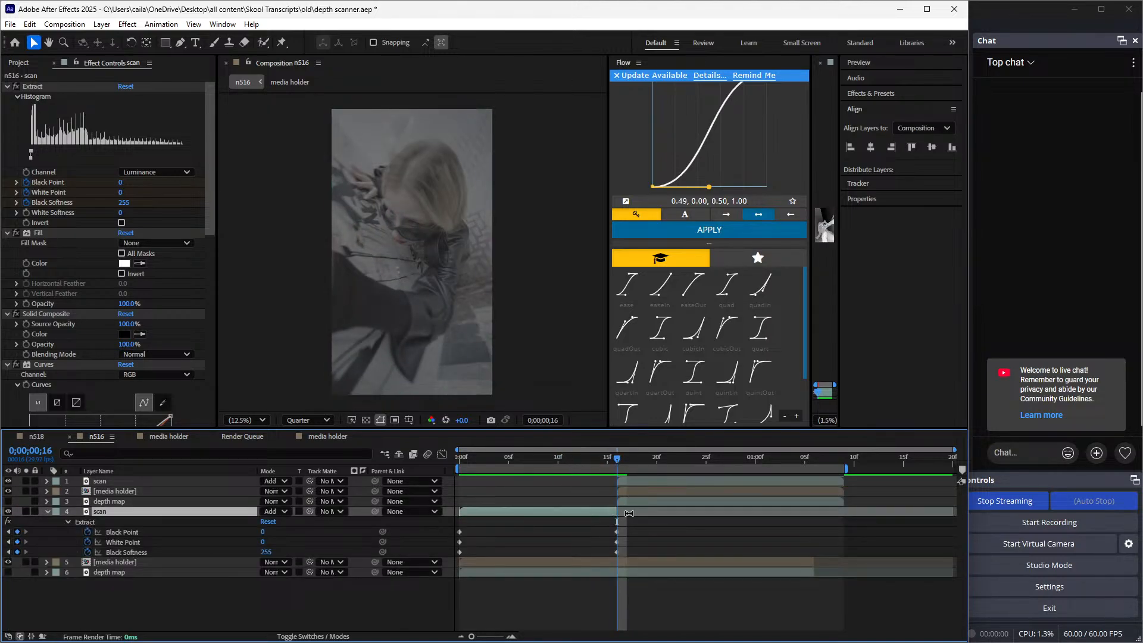
pyautogui.moveTo(629, 527)
pyautogui.mouseDown()
pyautogui.moveTo(609, 556)
pyautogui.moveTo(608, 533)
pyautogui.mouseUp()
pyautogui.moveTo(619, 462); pyautogui.dragTo(608, 463)
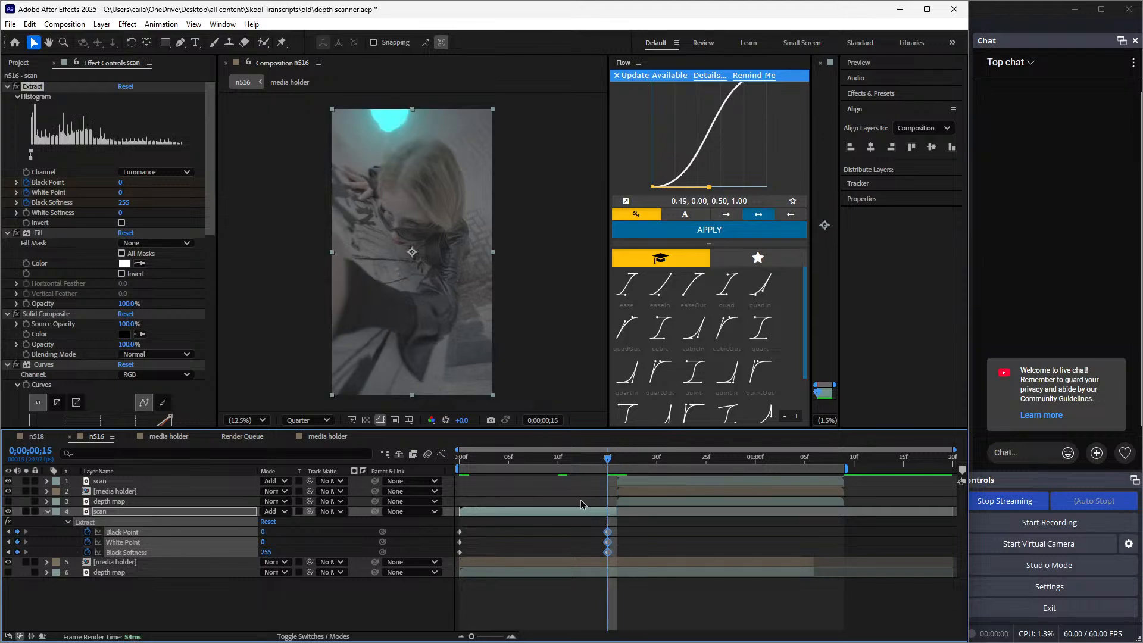
pyautogui.moveTo(612, 531)
pyautogui.mouseDown()
pyautogui.moveTo(632, 532)
pyautogui.moveTo(608, 534)
pyautogui.mouseUp()
pyautogui.click(615, 586)
# Delete the top scan layer and the upper depth map layer, keeping the top media holder
pyautogui.moveTo(607, 460); pyautogui.dragTo(657, 500)
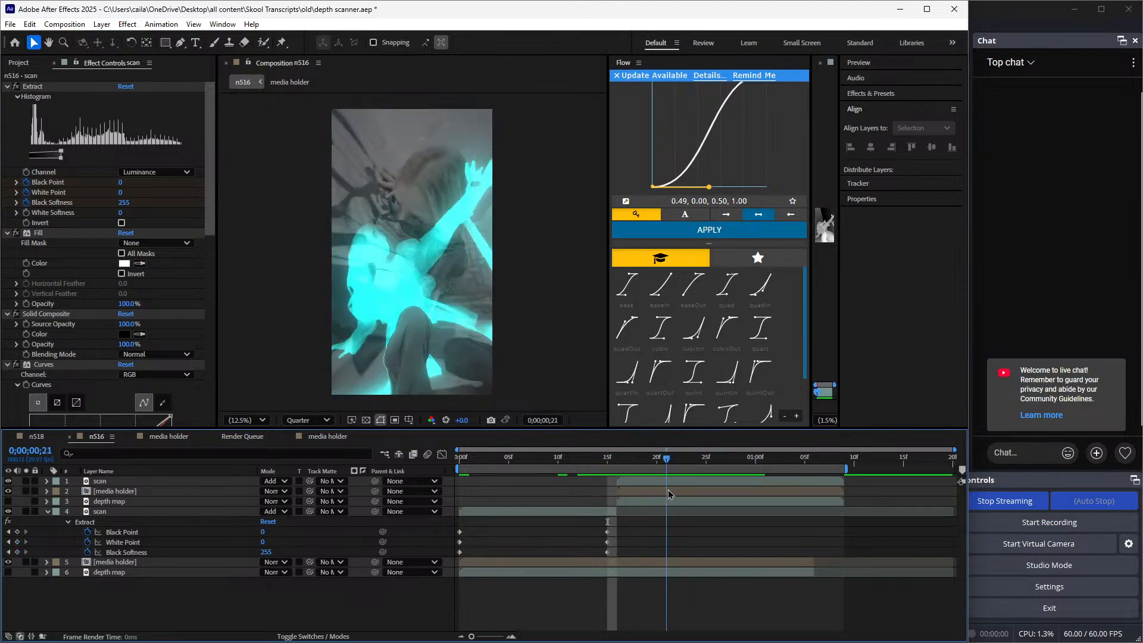
pyautogui.click(659, 496)
pyautogui.keyDown('shift'); pyautogui.click(658, 483); pyautogui.keyUp('shift')
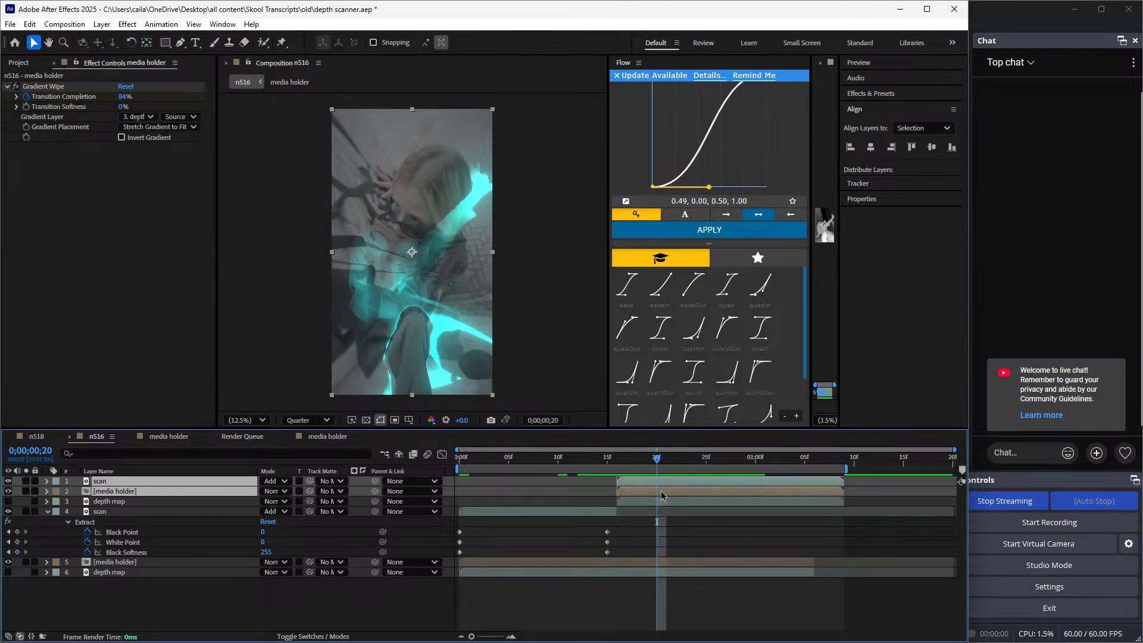
pyautogui.keyDown('ctrl'); pyautogui.click(662, 494); pyautogui.keyUp('ctrl')
pyautogui.keyDown('ctrl'); pyautogui.click(670, 503); pyautogui.keyUp('ctrl')
pyautogui.press('Delete')
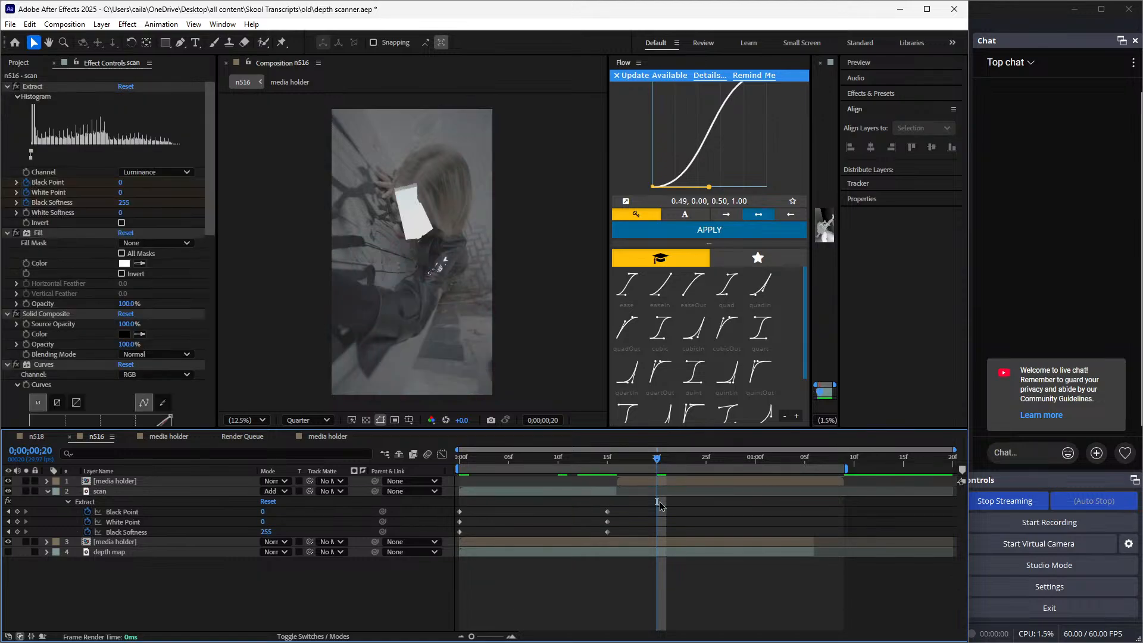
# Try to remove the Transition Completion keyframes from the top media holder's Gradient Wipe
pyautogui.click(688, 485)
pyautogui.press('u')
pyautogui.press('u')
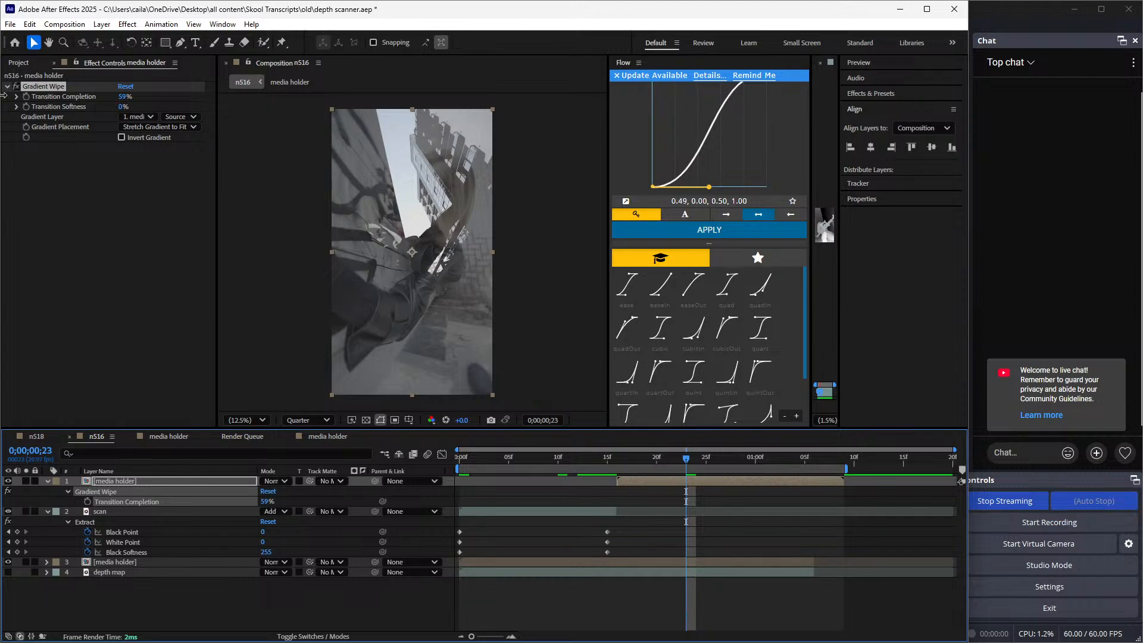
pyautogui.press('Delete')
# Preview the top media holder's wipe and set its Gradient Wipe Transition Softness to 15%
pyautogui.moveTo(678, 462); pyautogui.dragTo(617, 504)
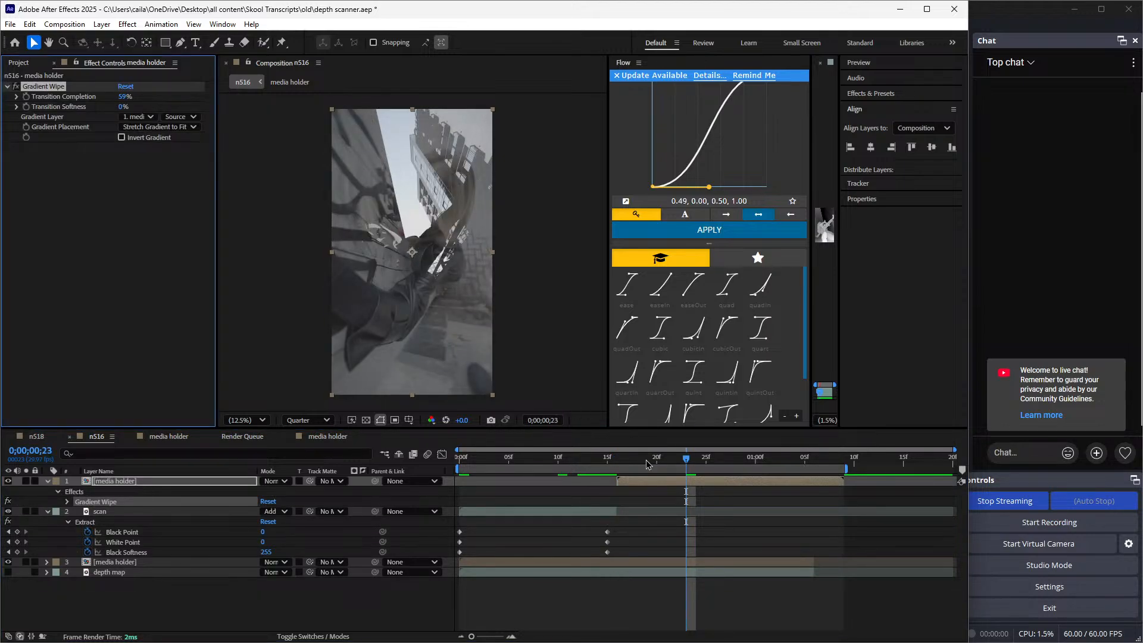
pyautogui.moveTo(623, 462); pyautogui.dragTo(745, 510)
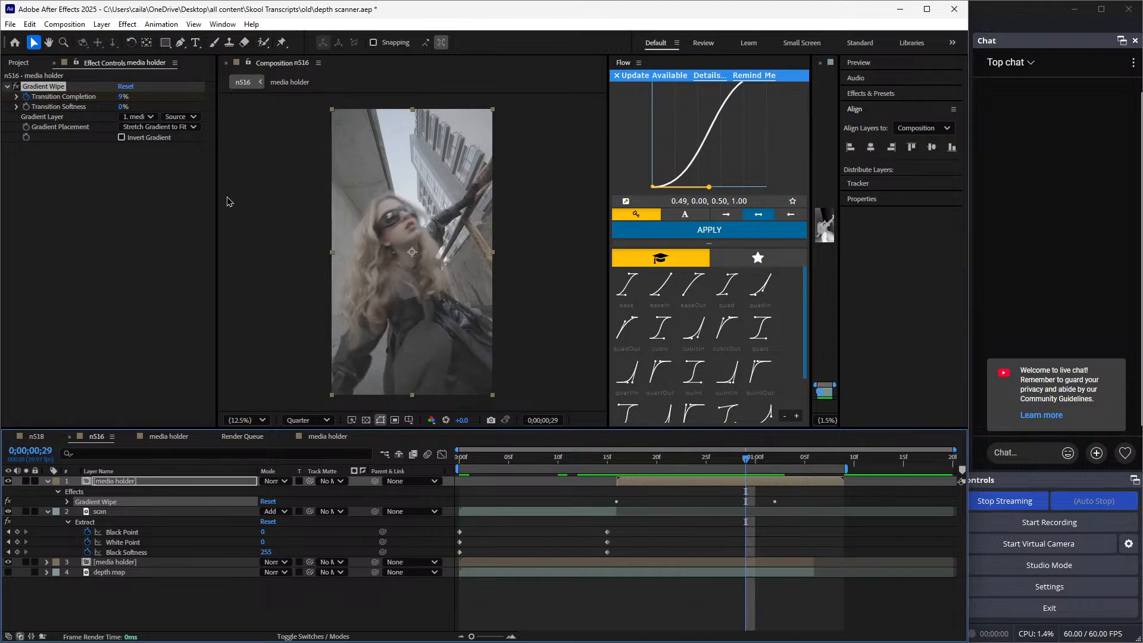
pyautogui.click(122, 108)
pyautogui.write('15')
pyautogui.press('Return')
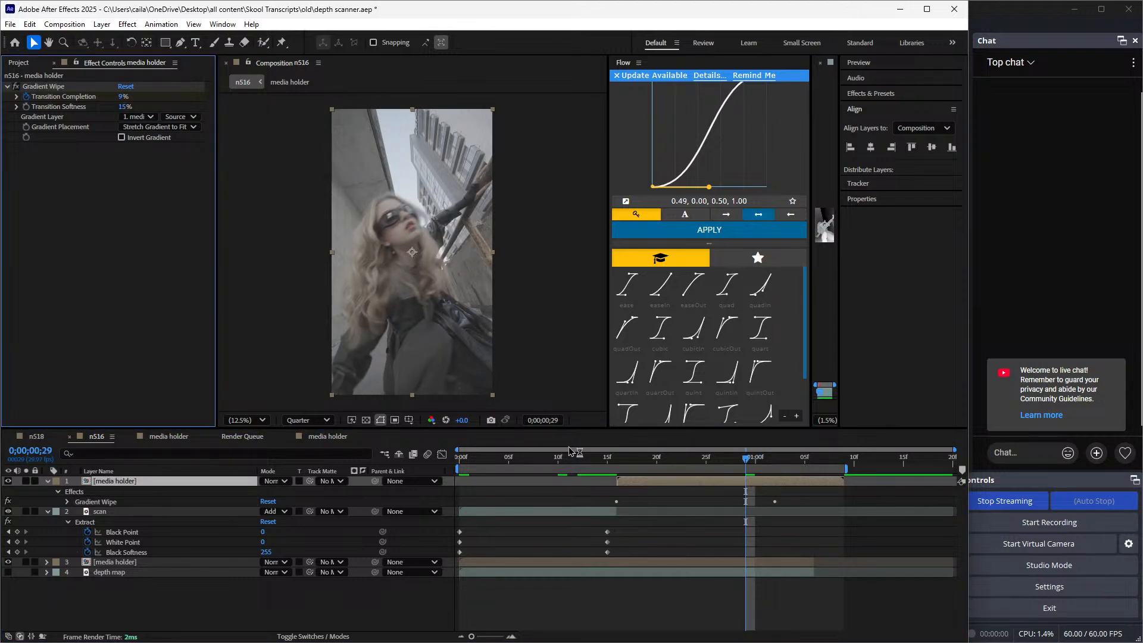
# Try reversing the top media holder's Transition Completion keyframes to run from 0% at 0;00;00;16 to 100% at 0;00;01;02
pyautogui.moveTo(619, 462); pyautogui.dragTo(675, 482)
pyautogui.press('u')
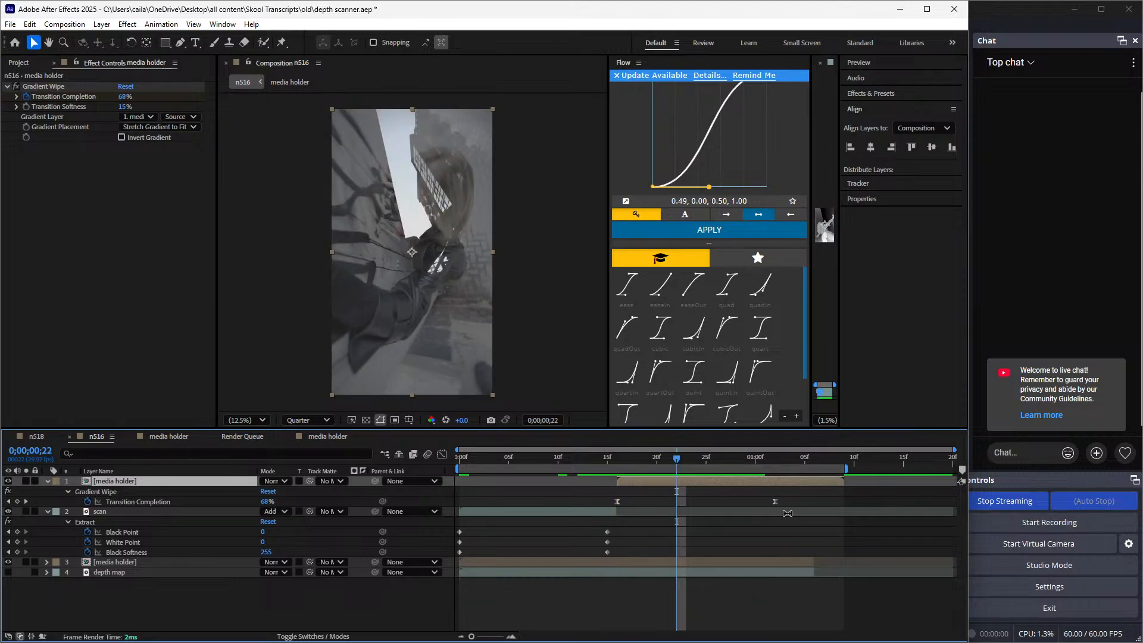
pyautogui.click(776, 505)
pyautogui.click(773, 465)
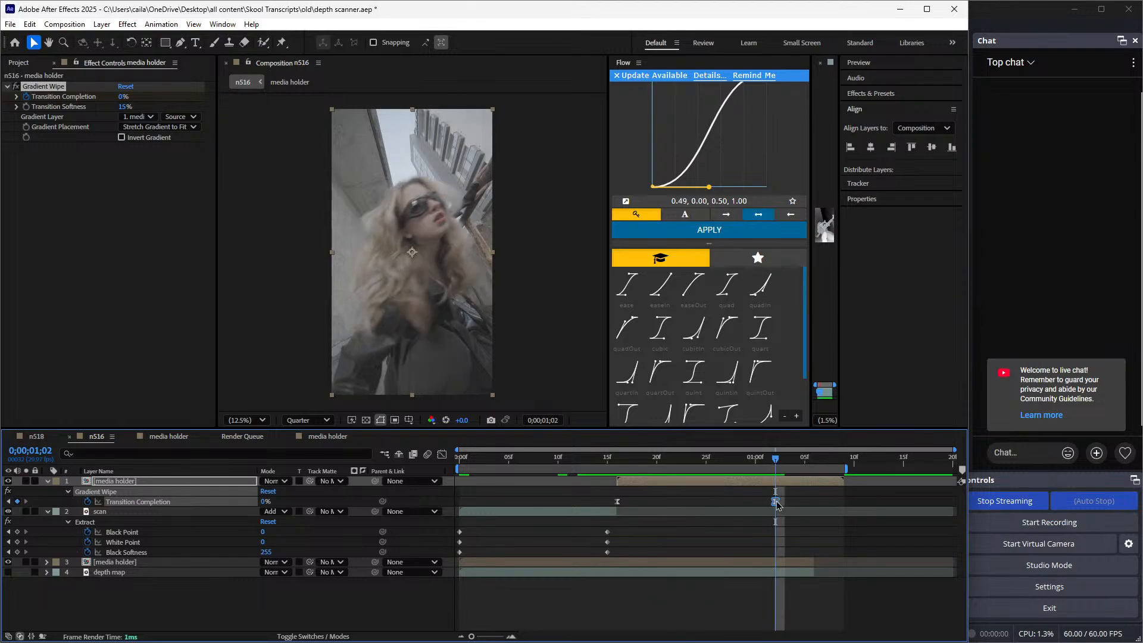
pyautogui.moveTo(776, 503); pyautogui.dragTo(652, 508)
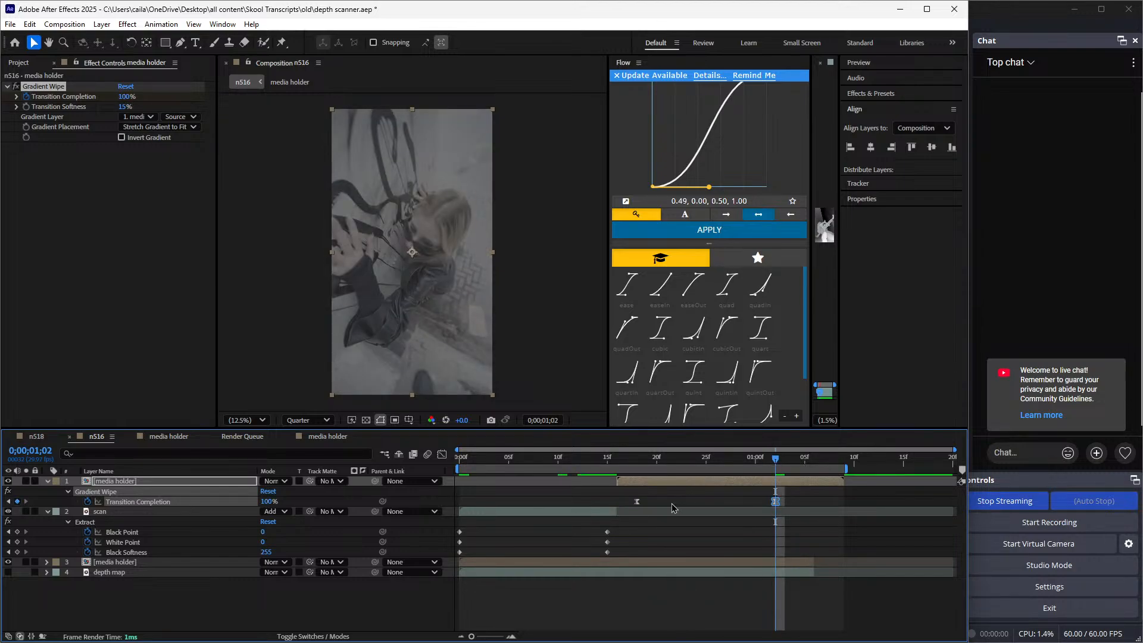
pyautogui.click(630, 503)
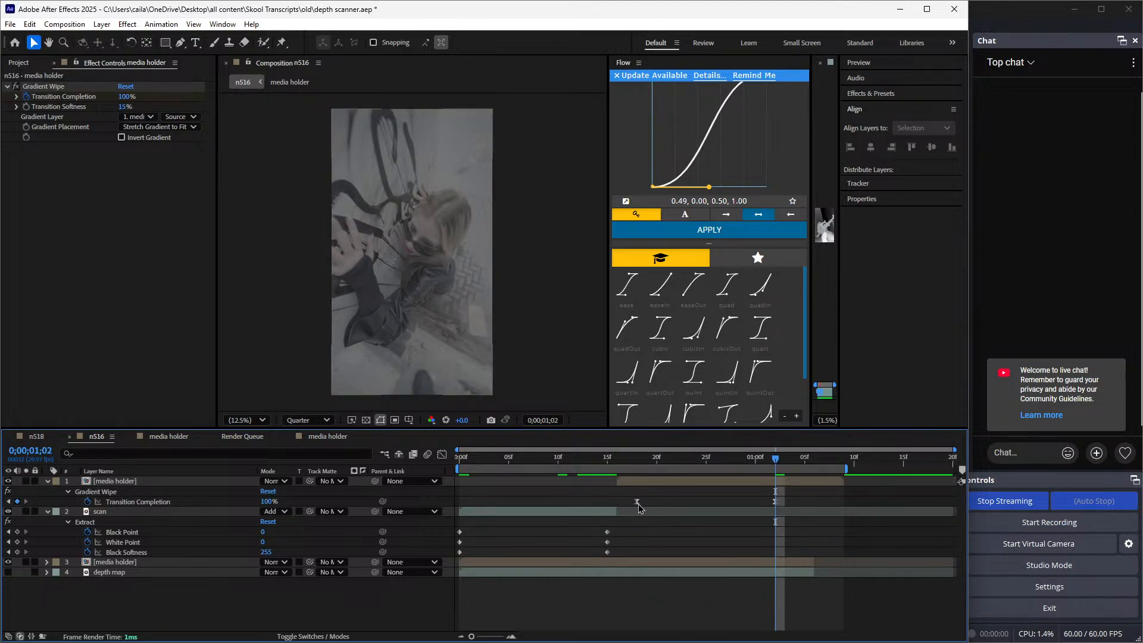
pyautogui.moveTo(637, 504); pyautogui.dragTo(617, 503)
pyautogui.click(623, 462)
pyautogui.moveTo(622, 462); pyautogui.dragTo(719, 492)
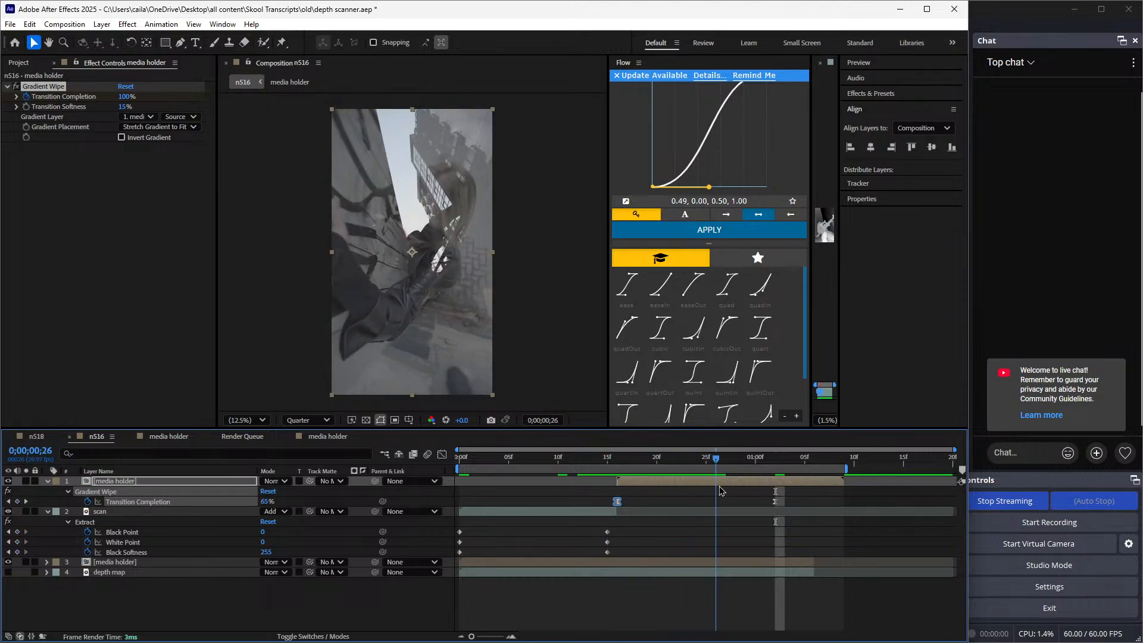
# Undo the swapping of the top media holder's Transition Completion keyframes
pyautogui.hotkey('ctrl', 'z')
pyautogui.hotkey('ctrl', 'z')
pyautogui.hotkey('ctrl', 'z')
# Enable Invert Gradient on the top media holder's Gradient Wipe, preview the wipe and duplicate that layer at 0;00;01;06
pyautogui.click(621, 464)
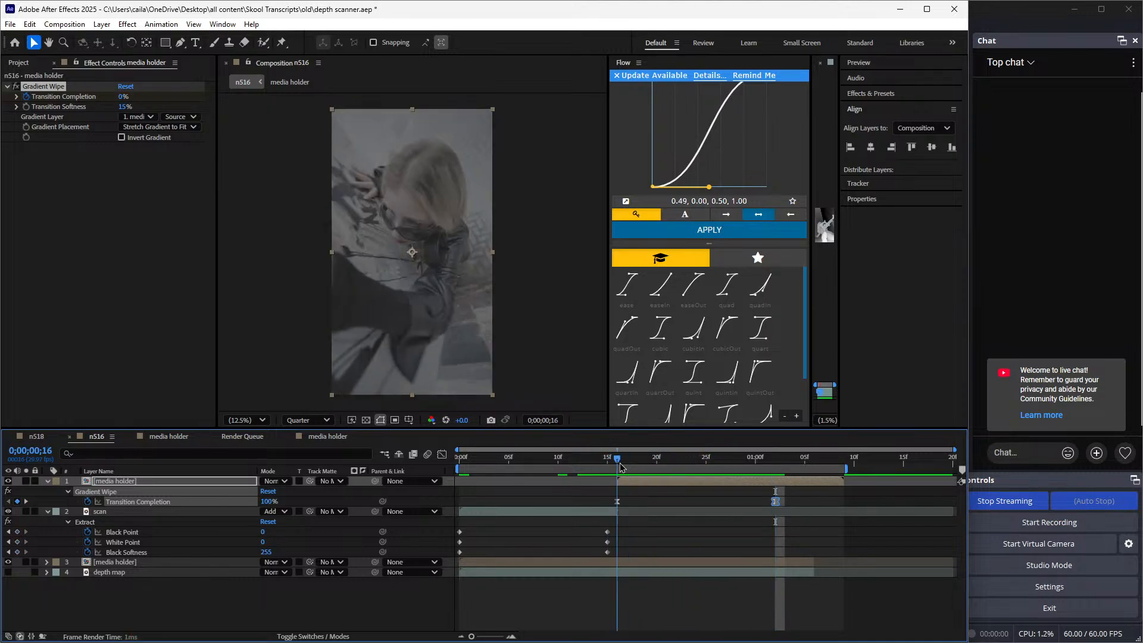
pyautogui.click(122, 137)
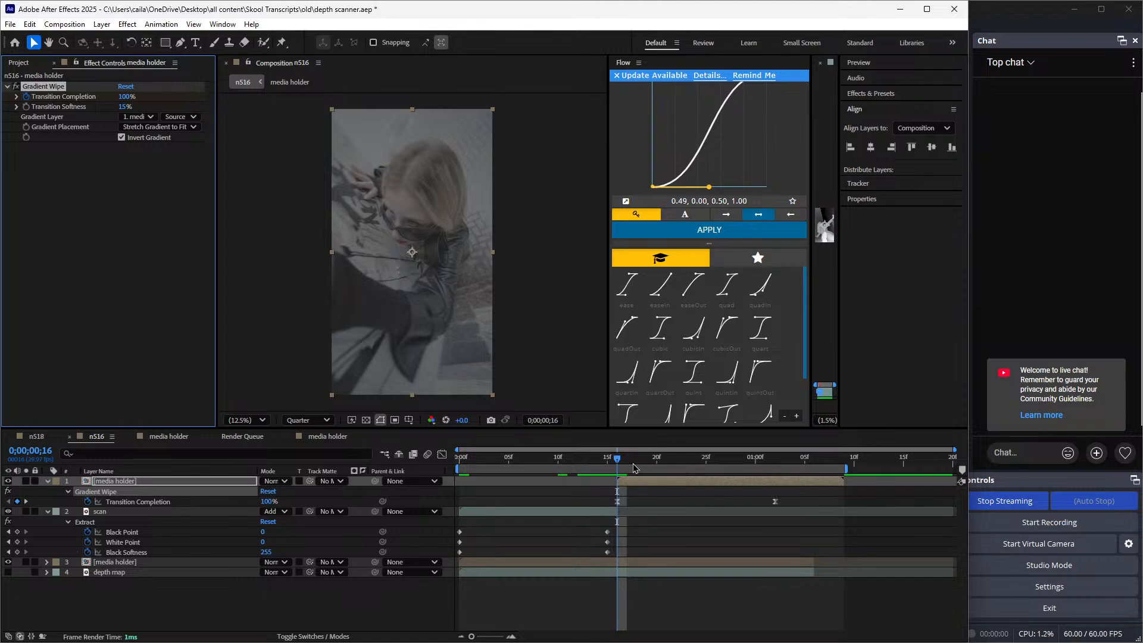
pyautogui.moveTo(618, 460); pyautogui.dragTo(816, 509)
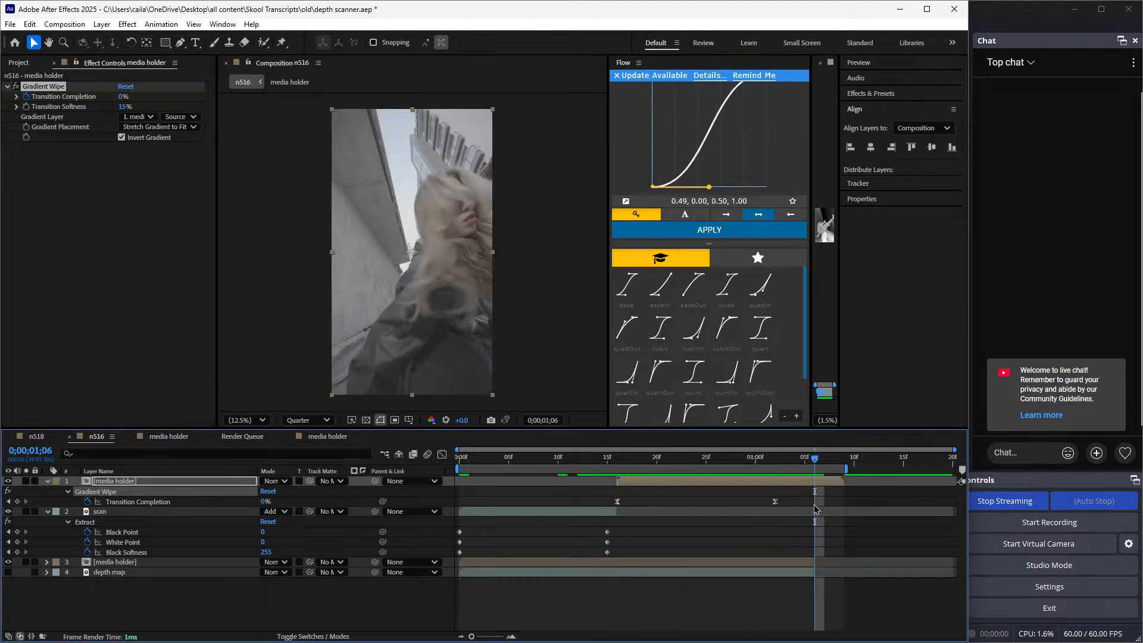
pyautogui.hotkey('ctrl', 'd')
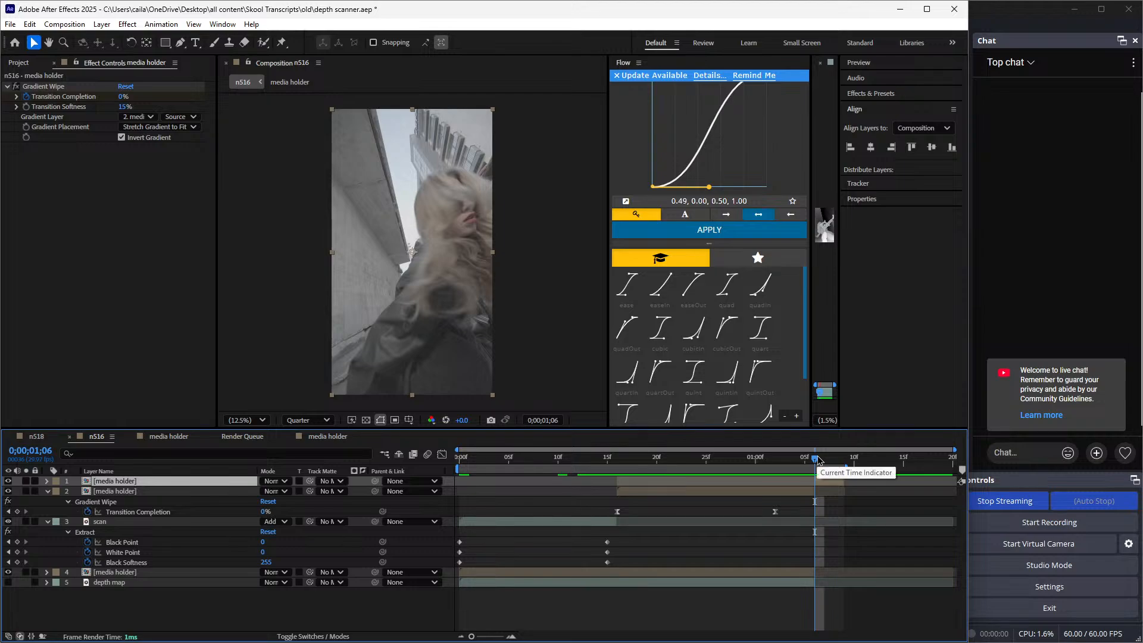
# Undo the layer duplication and add an adjustment layer above the top media holder, starting at 0;00;00;16
pyautogui.hotkey('ctrl', 'z')
pyautogui.moveTo(818, 459); pyautogui.dragTo(617, 465)
pyautogui.press('u')
pyautogui.click(599, 493)
pyautogui.press('u')
pyautogui.rightClick(589, 365)
pyautogui.click(803, 470)
pyautogui.hotkey('alt', '[')
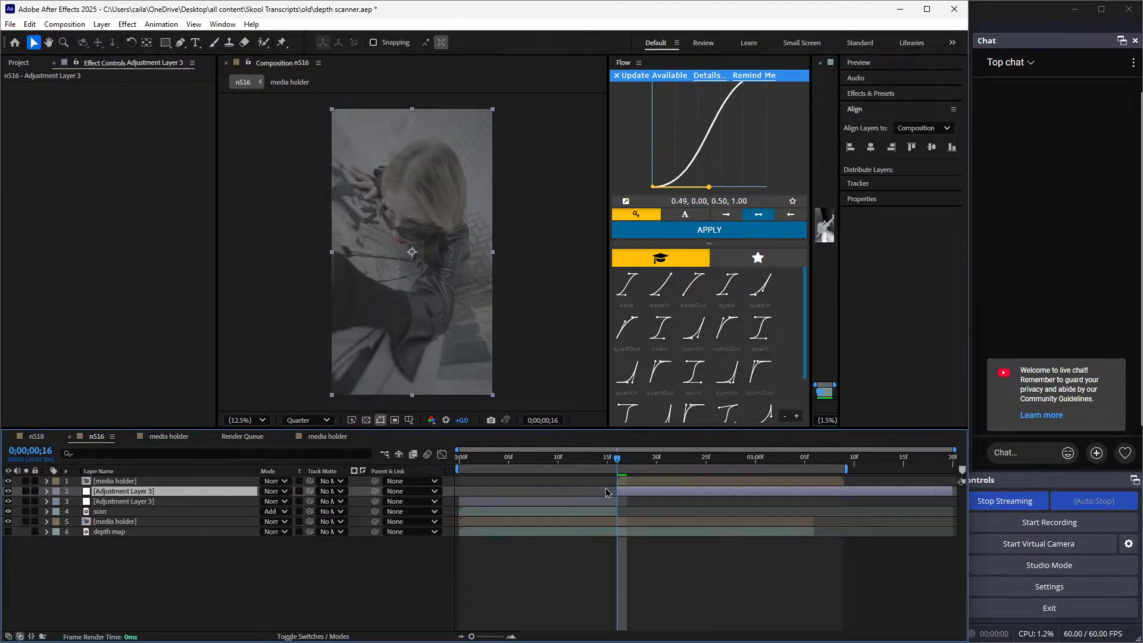
pyautogui.moveTo(258, 494); pyautogui.dragTo(248, 482)
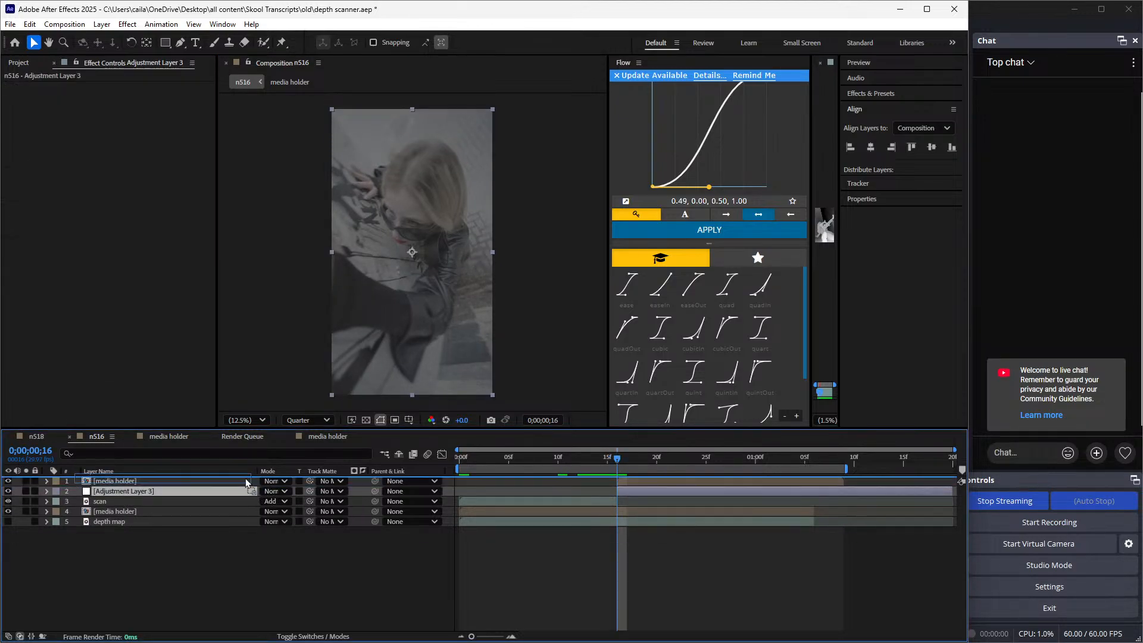
# Apply Depth Scanner to the new adjustment layer and trim the layer's end to 0;00;01;09
pyautogui.hotkey('ctrl', 'space')
pyautogui.write('dep')
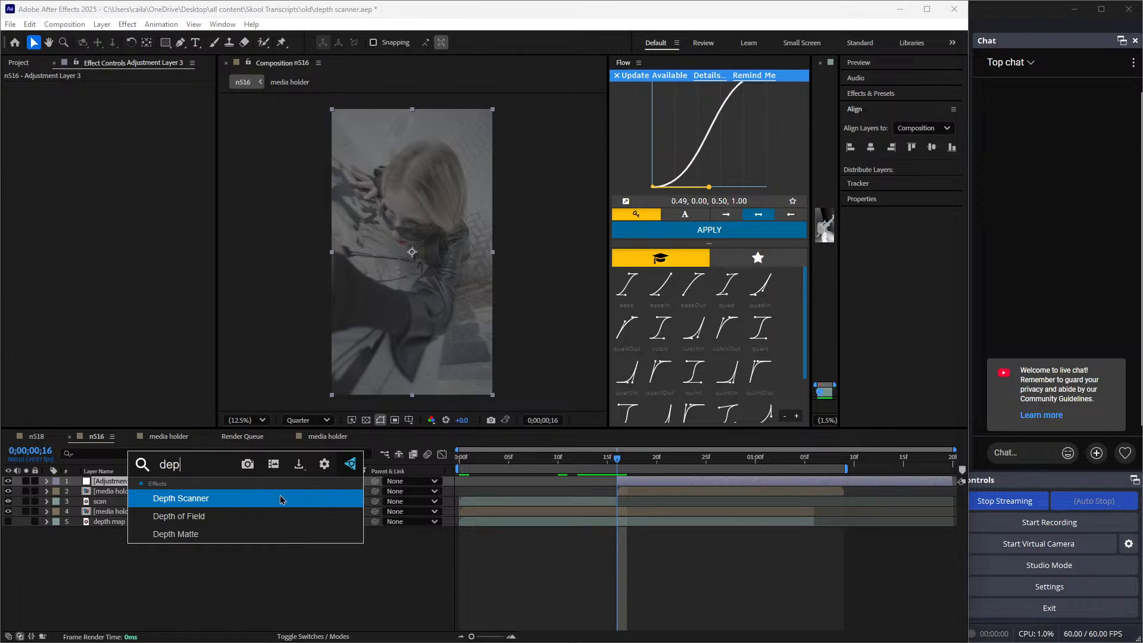
pyautogui.click(282, 499)
pyautogui.moveTo(625, 469); pyautogui.dragTo(845, 538)
pyautogui.hotkey('ctrl', 'shift', 'd')
pyautogui.press('Delete')
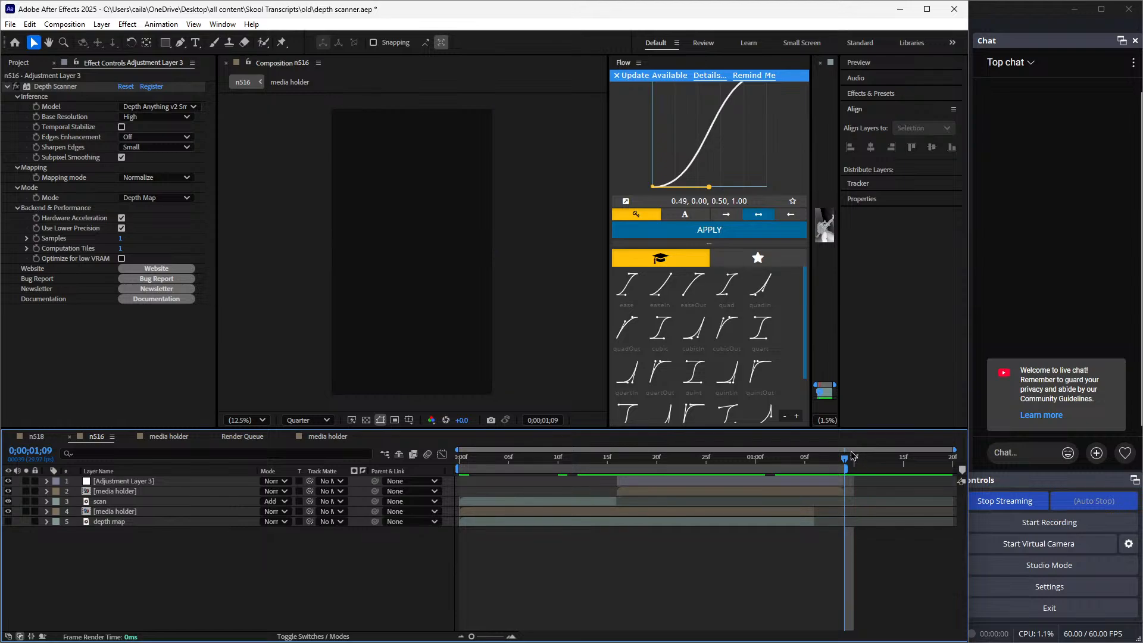
# Start the work area at 0;00;00;16 and render that part of n516 to n516_2.mp4 in Downloads
pyautogui.moveTo(852, 456); pyautogui.dragTo(624, 459)
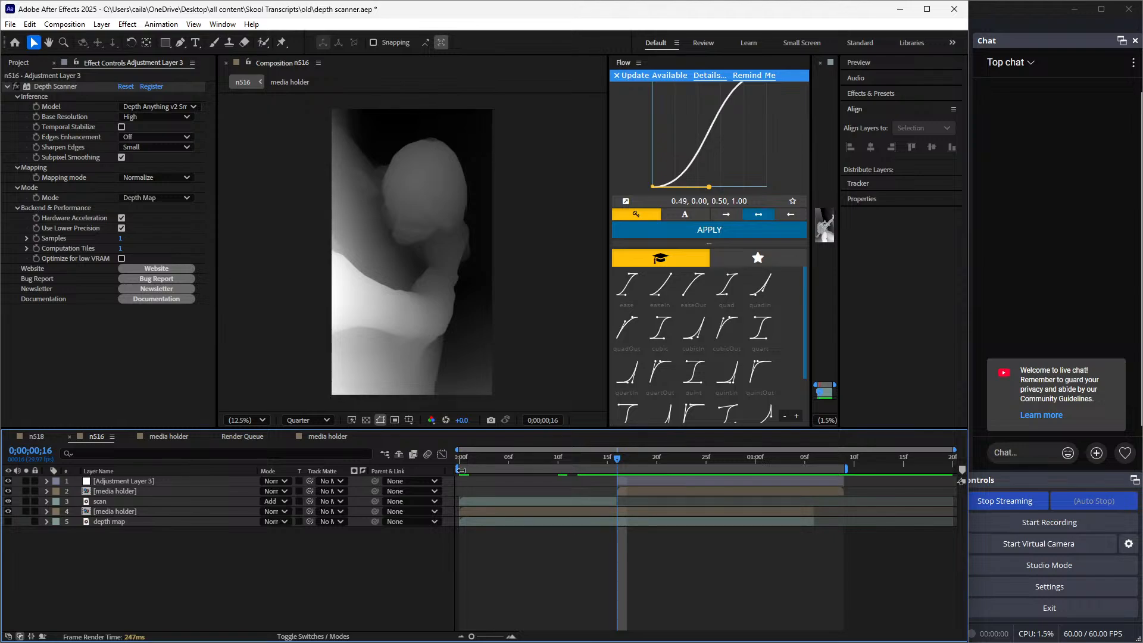
pyautogui.moveTo(461, 470); pyautogui.dragTo(615, 470)
pyautogui.click(7, 25)
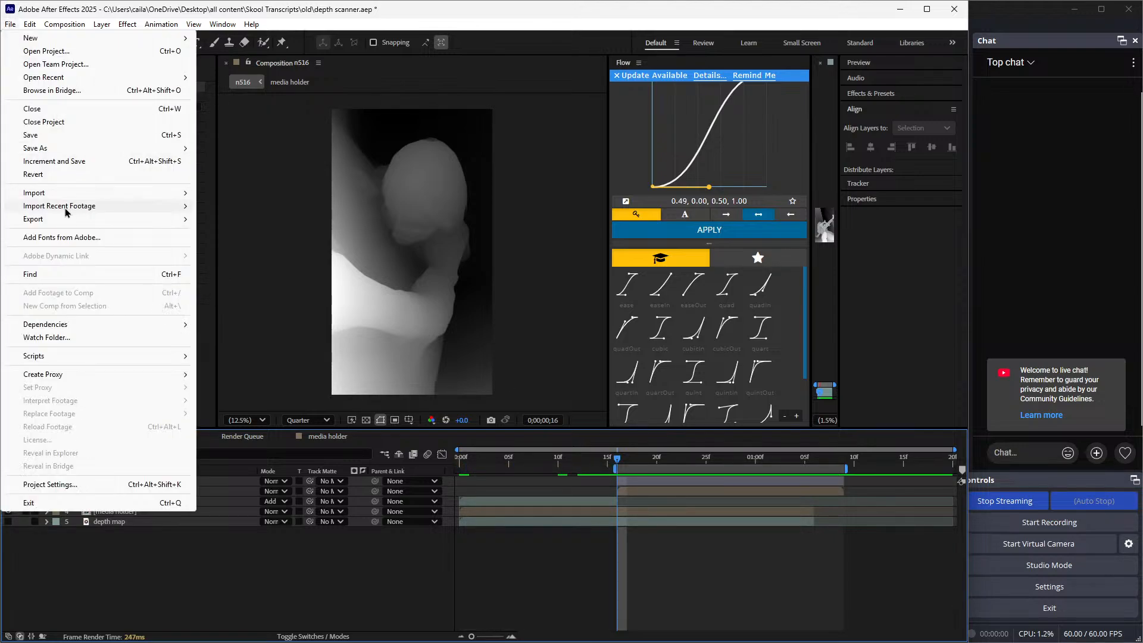
pyautogui.moveTo(53, 220)
pyautogui.click(250, 237)
pyautogui.scroll(-2, 366, 593)
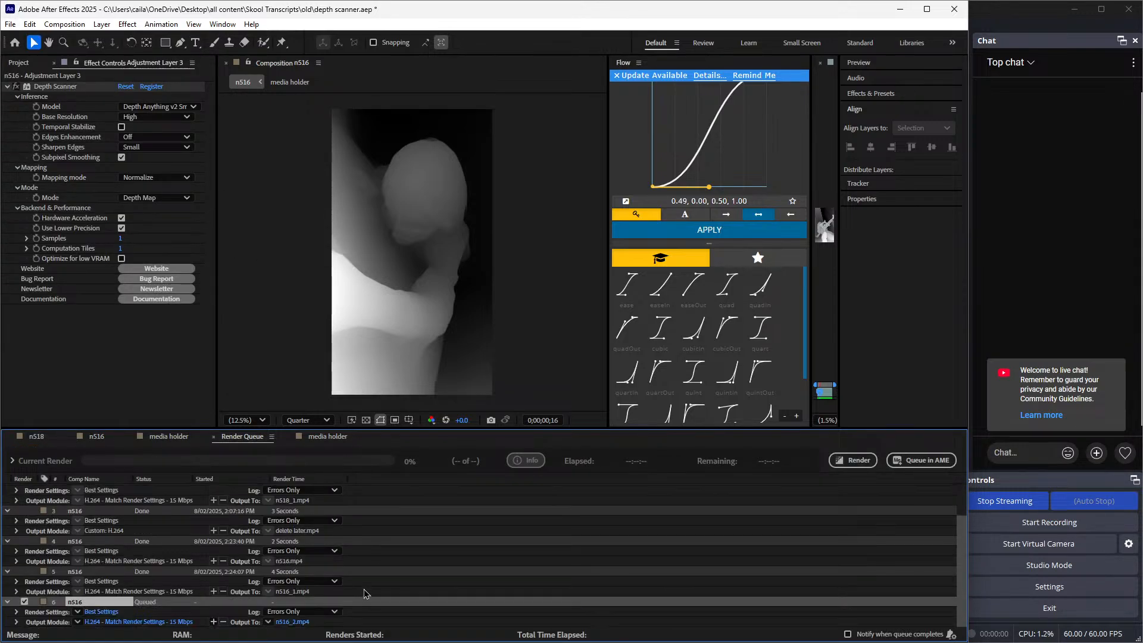
pyautogui.click(846, 463)
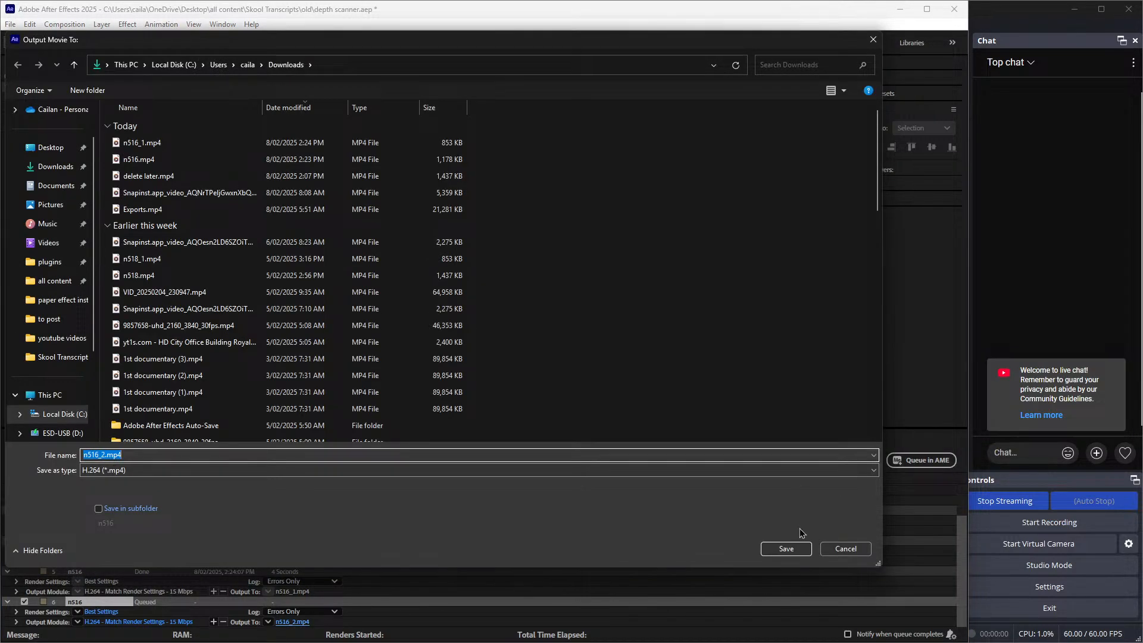
pyautogui.click(798, 548)
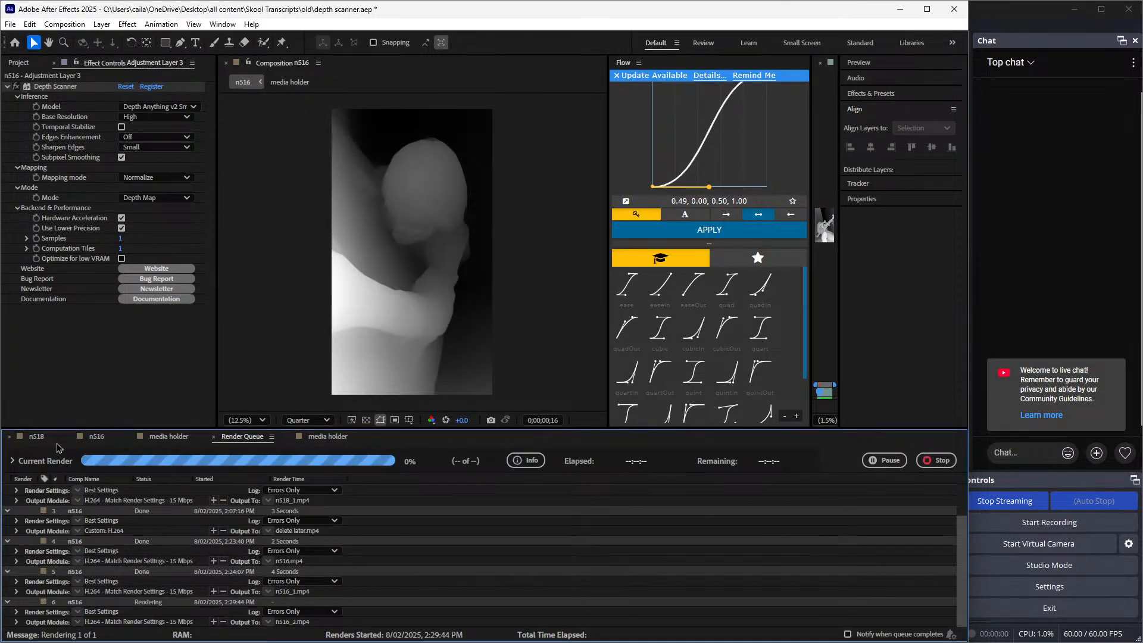
# Return to the n516 composition and import the rendered n516_2.mp4 into the project
pyautogui.moveTo(179, 642)
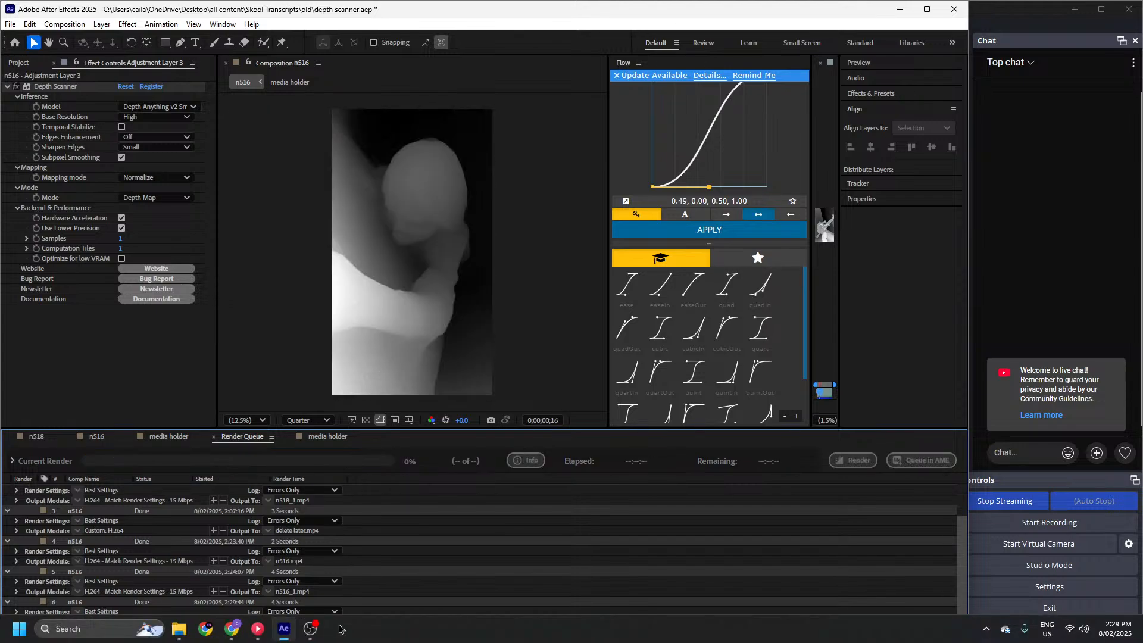
pyautogui.click(96, 437)
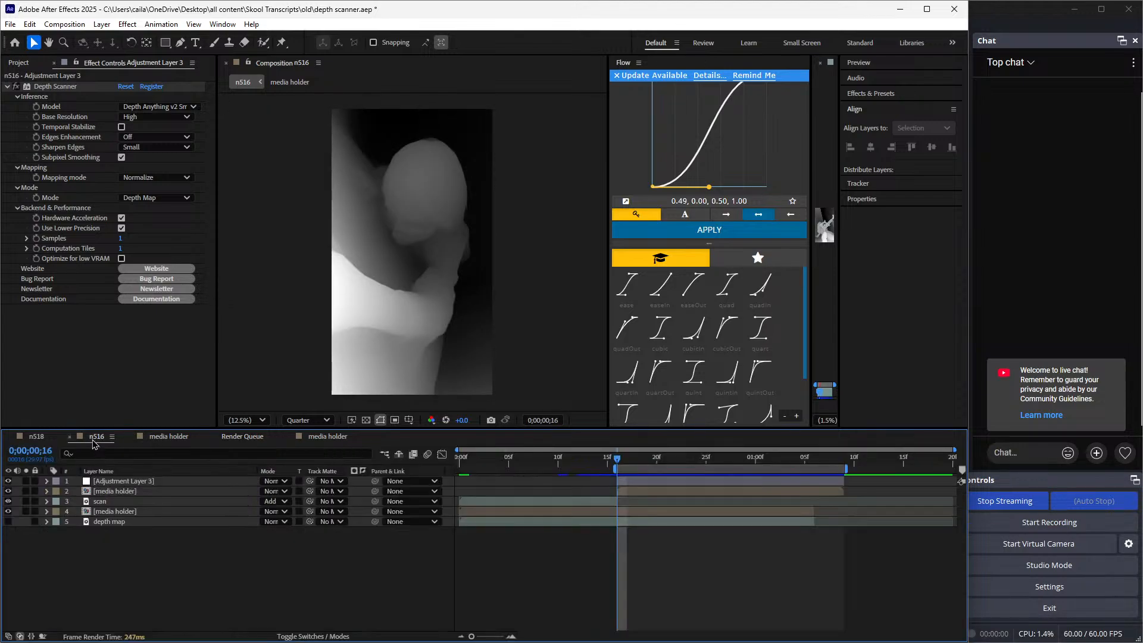
pyautogui.click(58, 291)
pyautogui.click(20, 63)
pyautogui.rightClick(96, 263)
pyautogui.moveTo(113, 319)
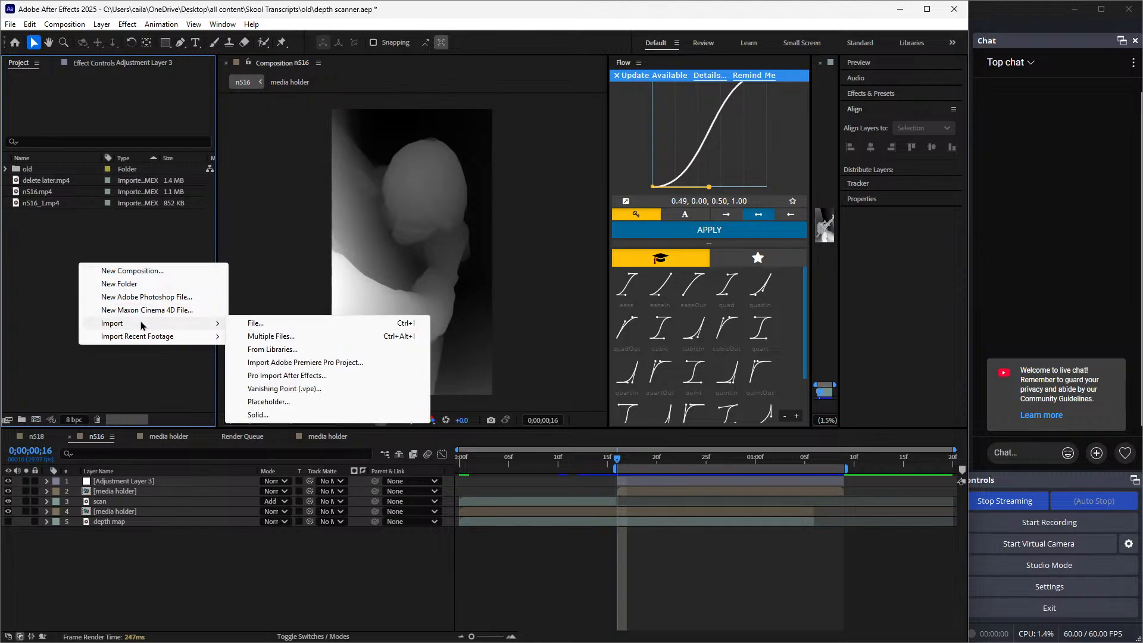
pyautogui.click(267, 323)
pyautogui.doubleClick(126, 143)
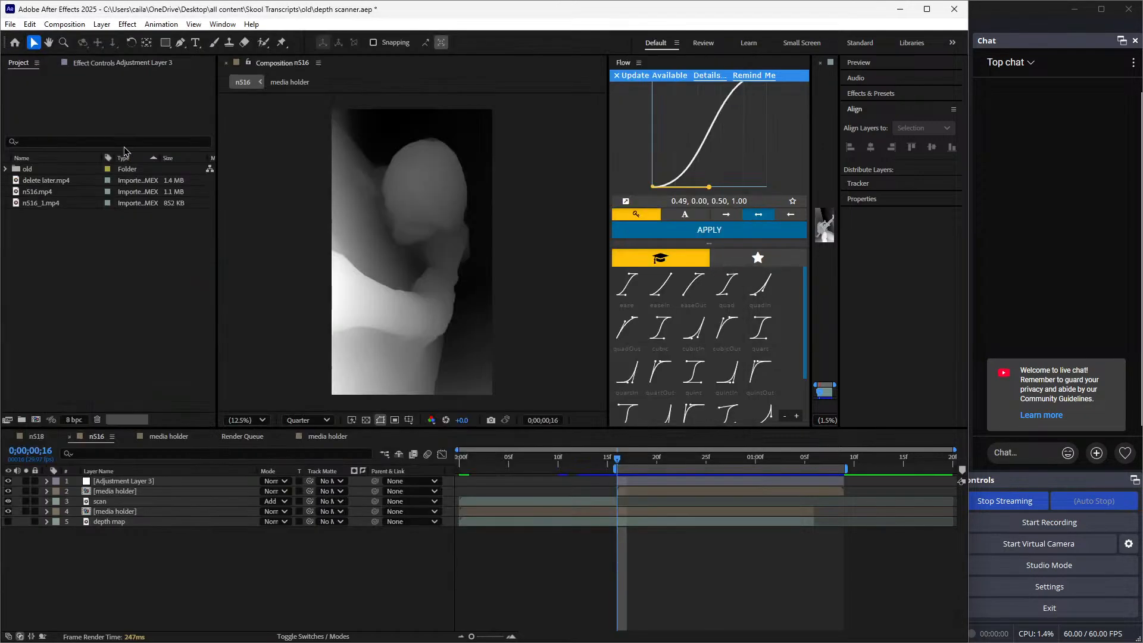
# Place n516_2.mp4 as the top layer starting at 0;00;00;16 and delete the adjustment layer
pyautogui.moveTo(58, 220); pyautogui.dragTo(681, 483)
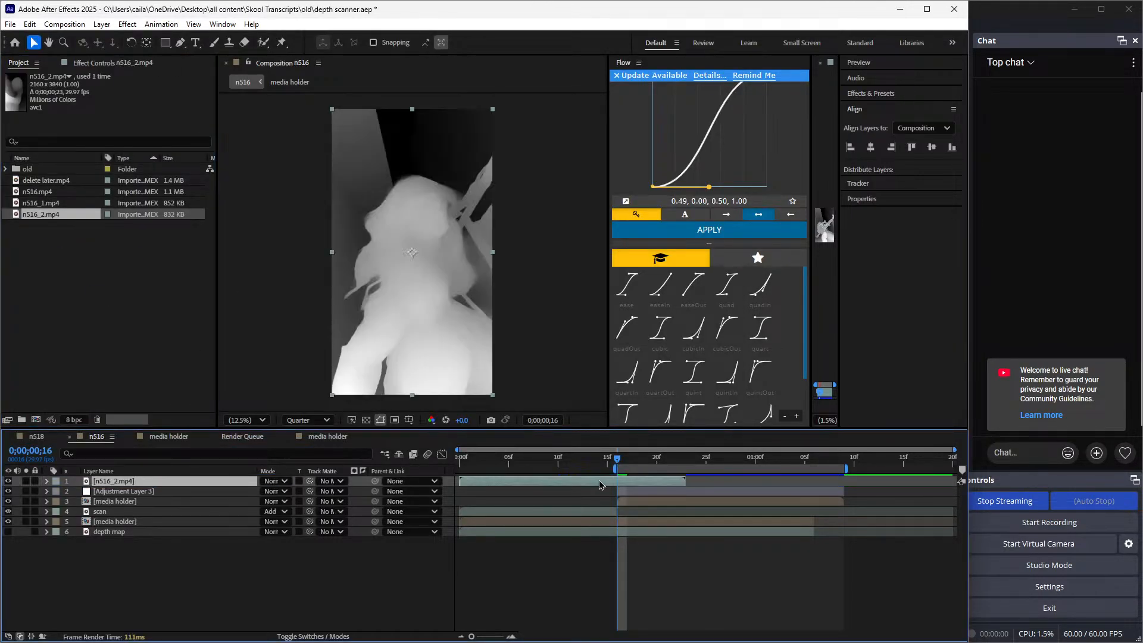
pyautogui.click(756, 493)
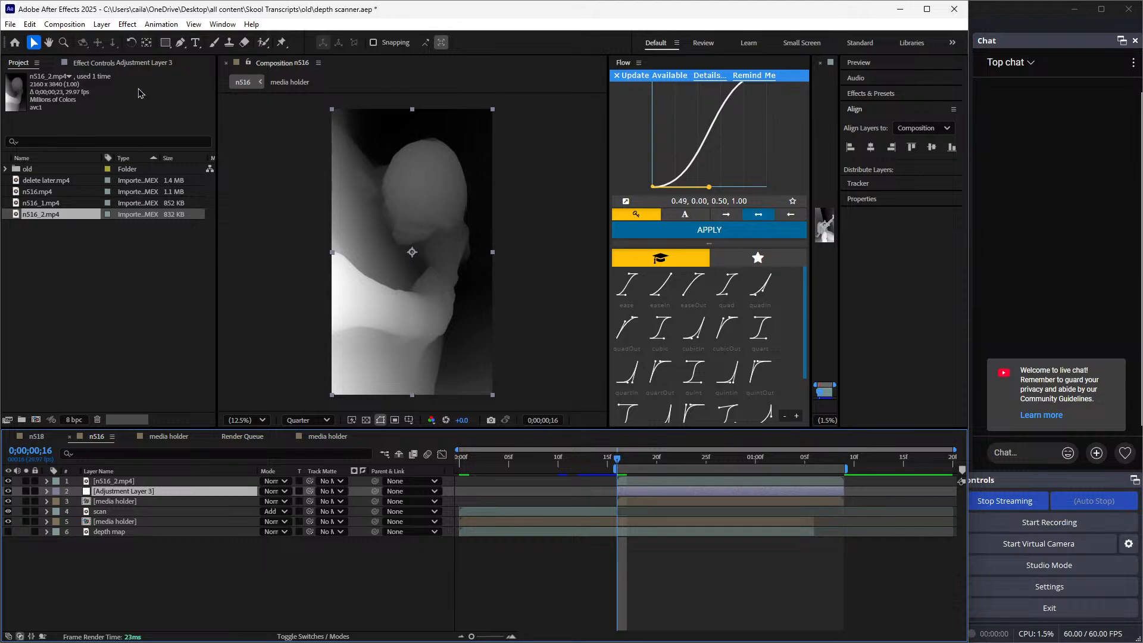
pyautogui.press('Delete')
# Rename the n516_2.mp4 layer to "depth map" and place it directly below the top media holder
pyautogui.click(649, 493)
pyautogui.click(644, 485)
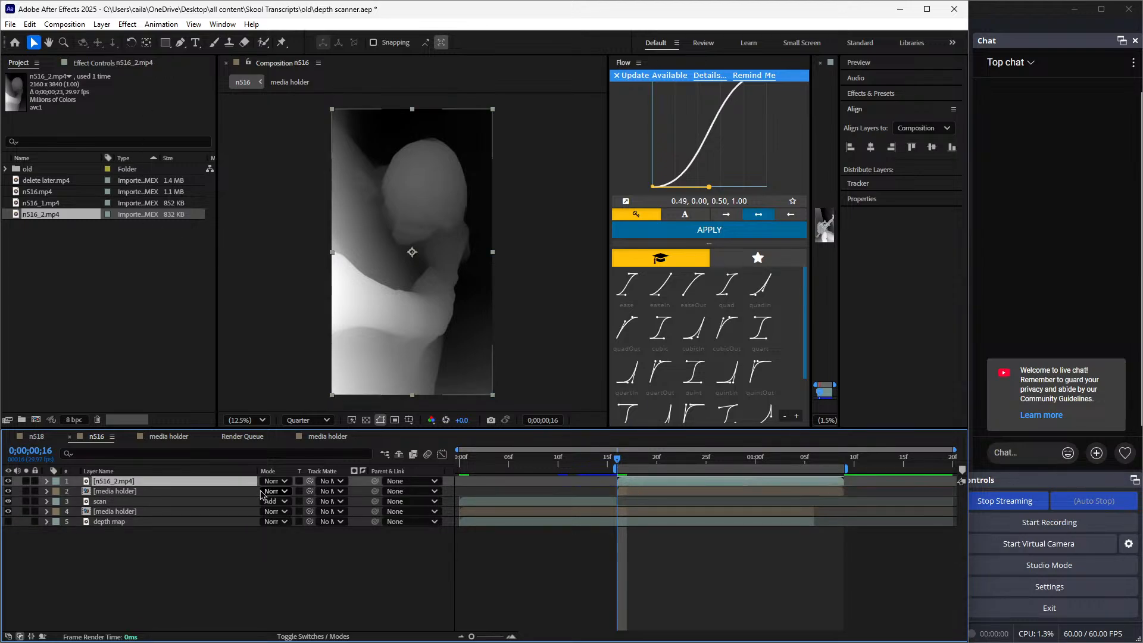
pyautogui.rightClick(260, 494)
pyautogui.click(258, 452)
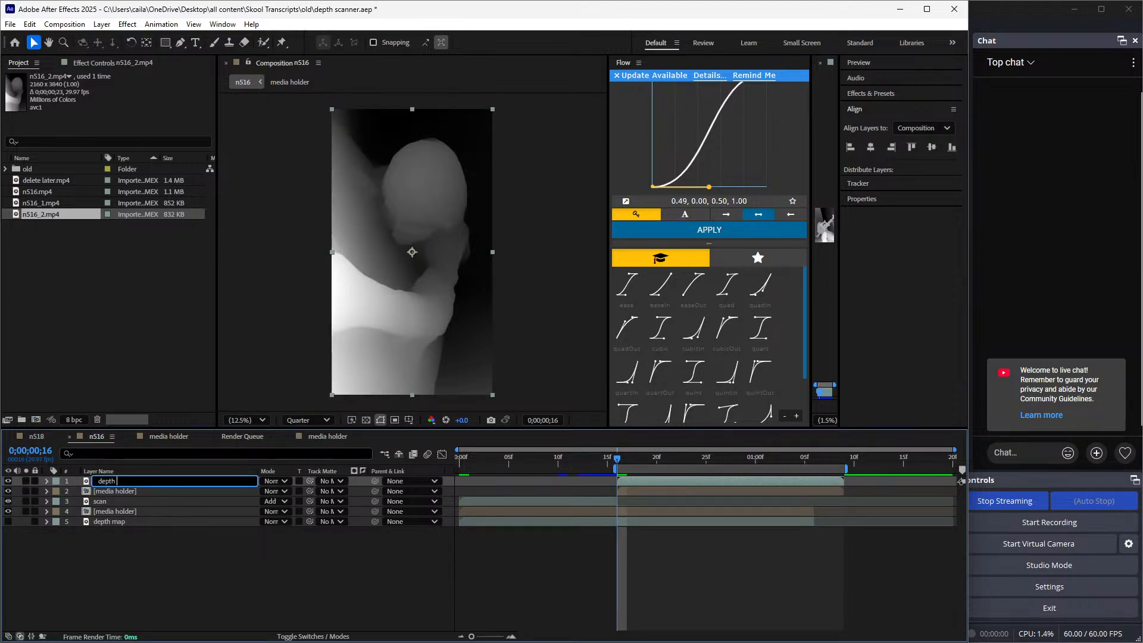
pyautogui.write('depth map')
pyautogui.press('Return')
pyautogui.moveTo(223, 481); pyautogui.dragTo(223, 501)
# Hide the new depth map, make it the top media holder's Gradient Layer, and preview the wipe with Invert Gradient disabled
pyautogui.moveTo(619, 460); pyautogui.dragTo(629, 476)
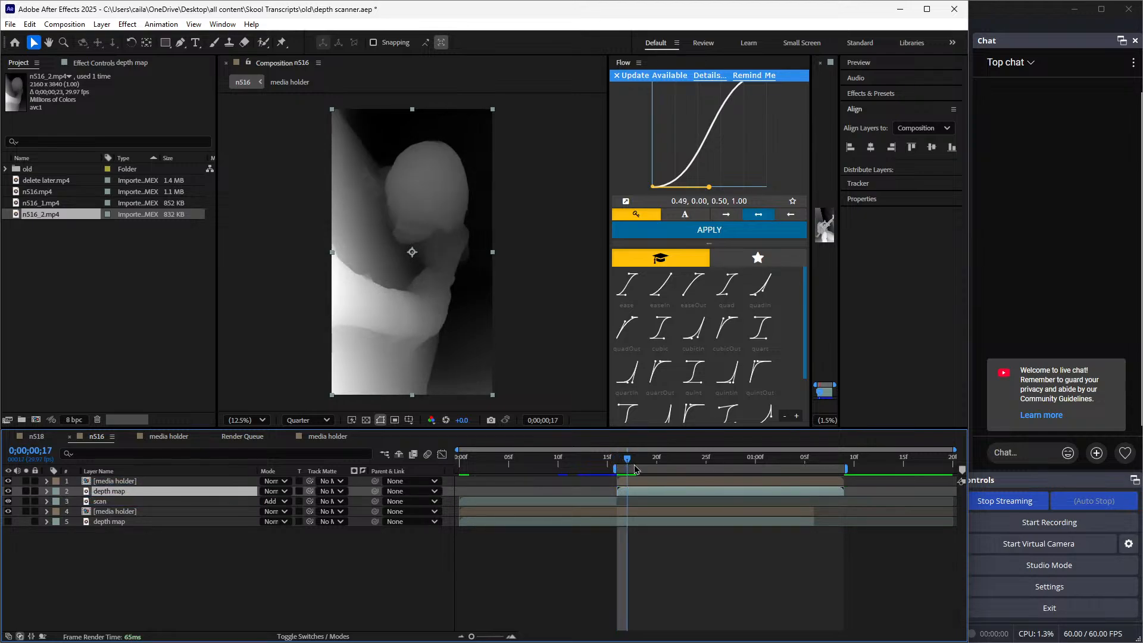
pyautogui.click(637, 482)
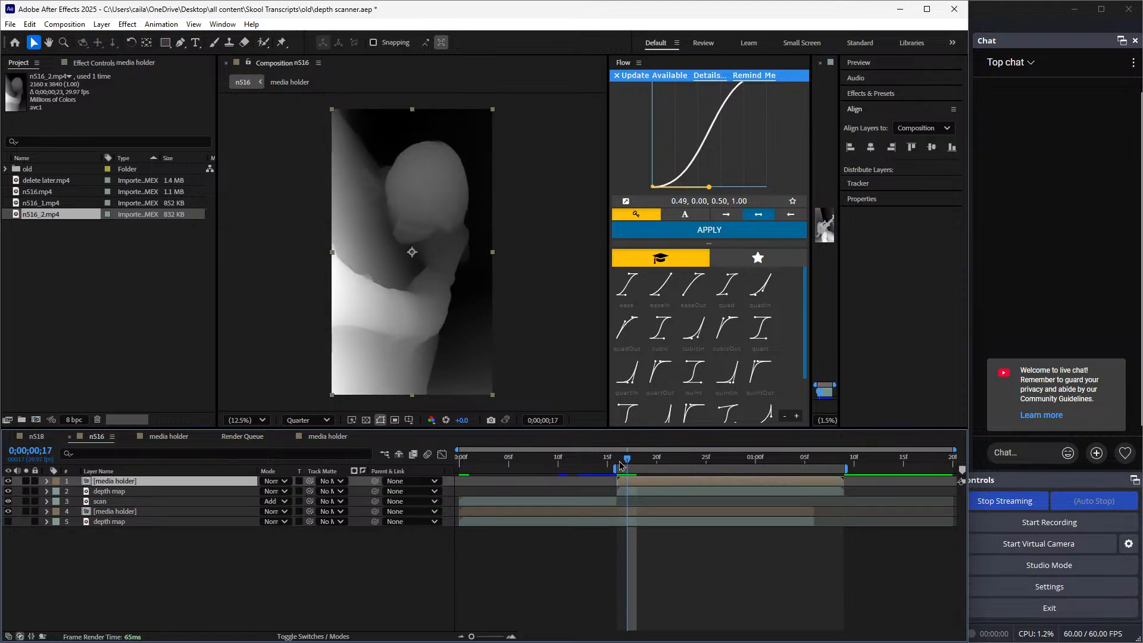
pyautogui.click(620, 465)
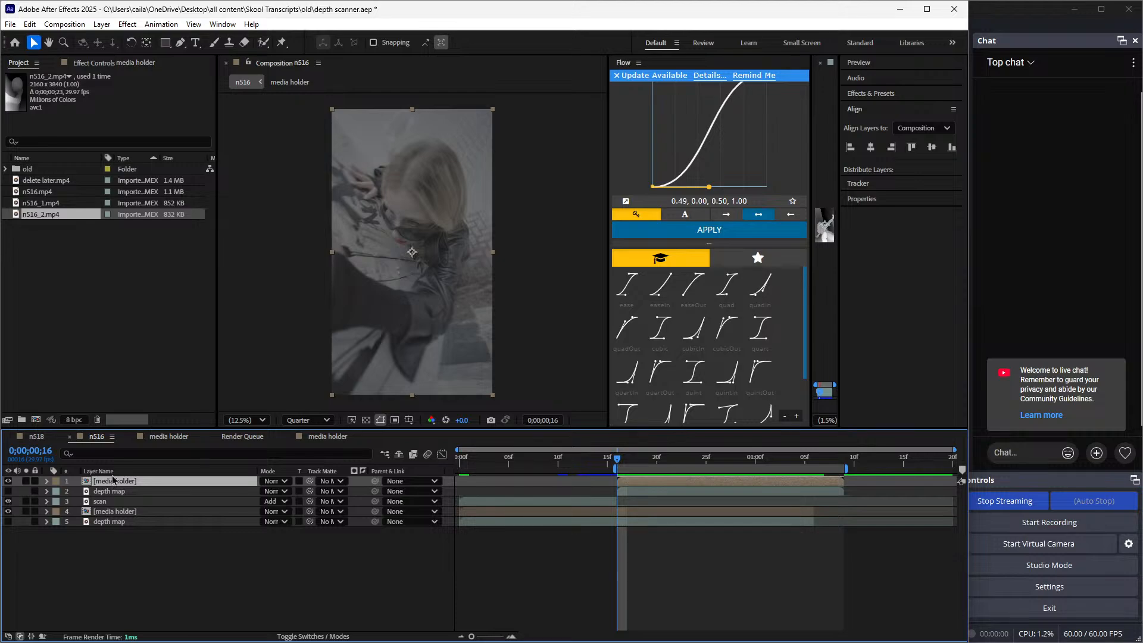
pyautogui.click(118, 63)
pyautogui.click(146, 117)
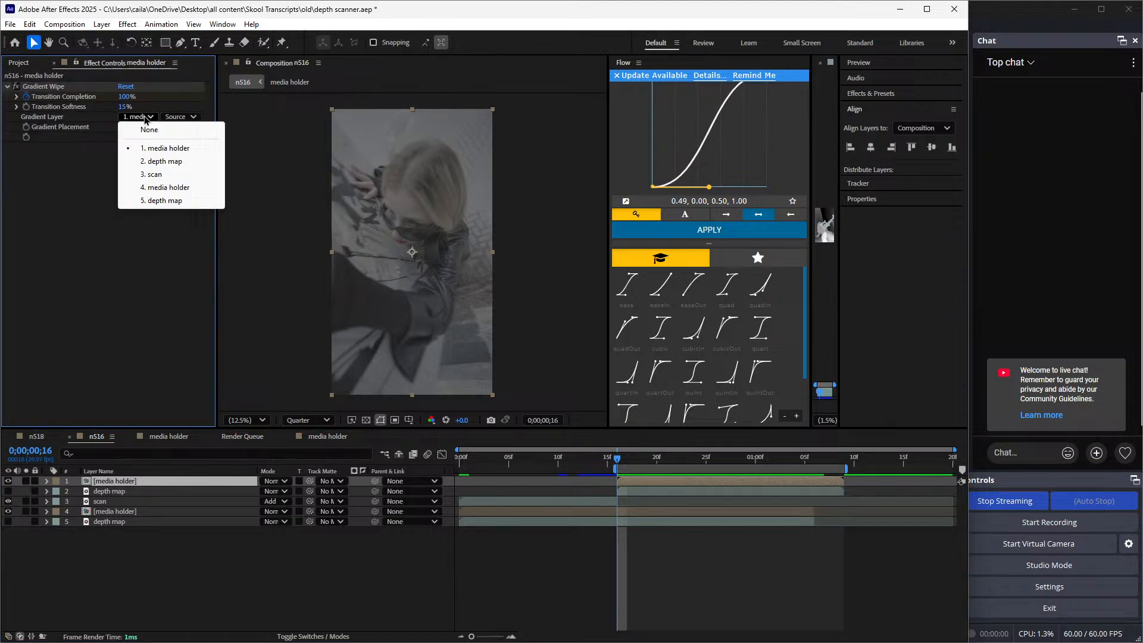
pyautogui.click(157, 163)
pyautogui.moveTo(619, 463); pyautogui.dragTo(726, 533)
pyautogui.click(122, 138)
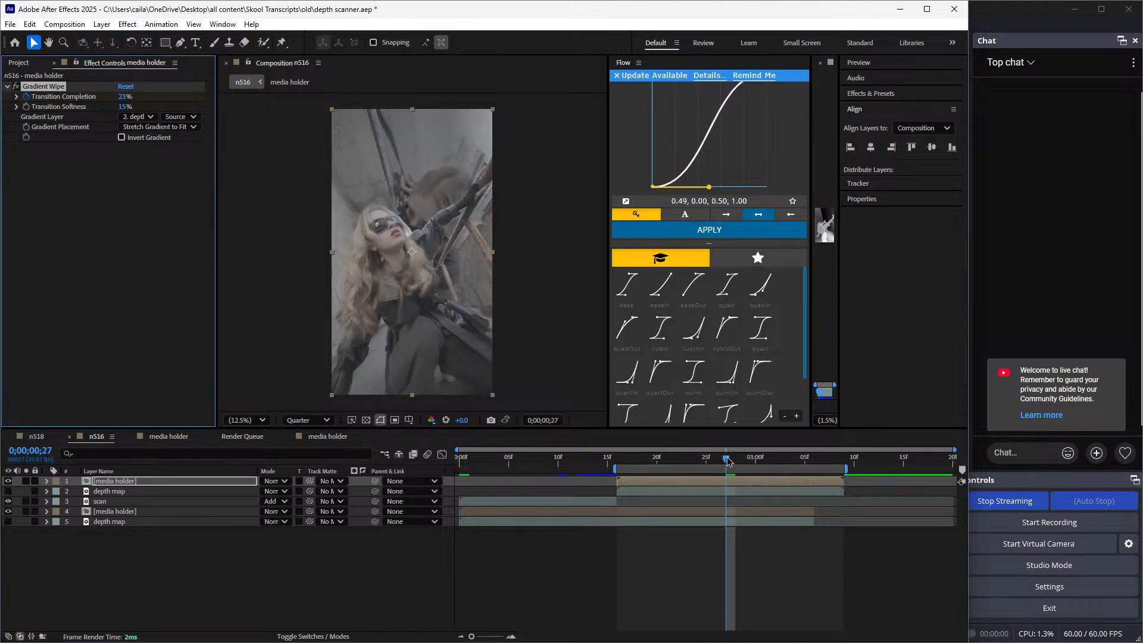
pyautogui.moveTo(726, 458); pyautogui.dragTo(618, 499)
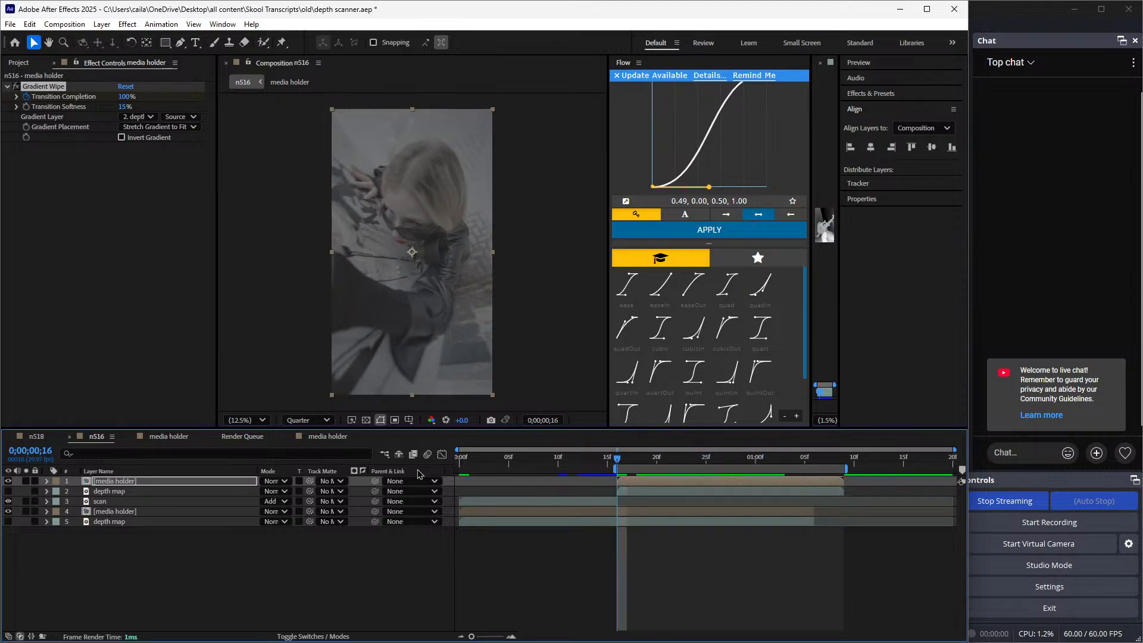
# Duplicate the second clip's depth map, move the copy to the top, and make it visible in Add blending mode
pyautogui.click(238, 493)
pyautogui.hotkey('ctrl', 'd')
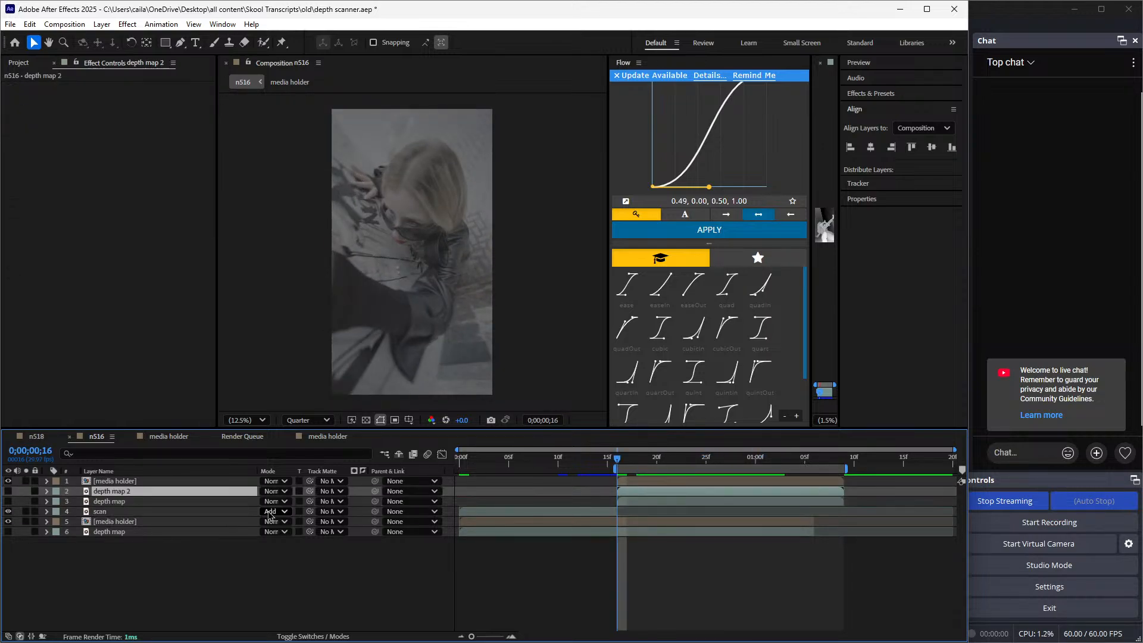
pyautogui.moveTo(188, 493); pyautogui.dragTo(188, 479)
pyautogui.click(275, 481)
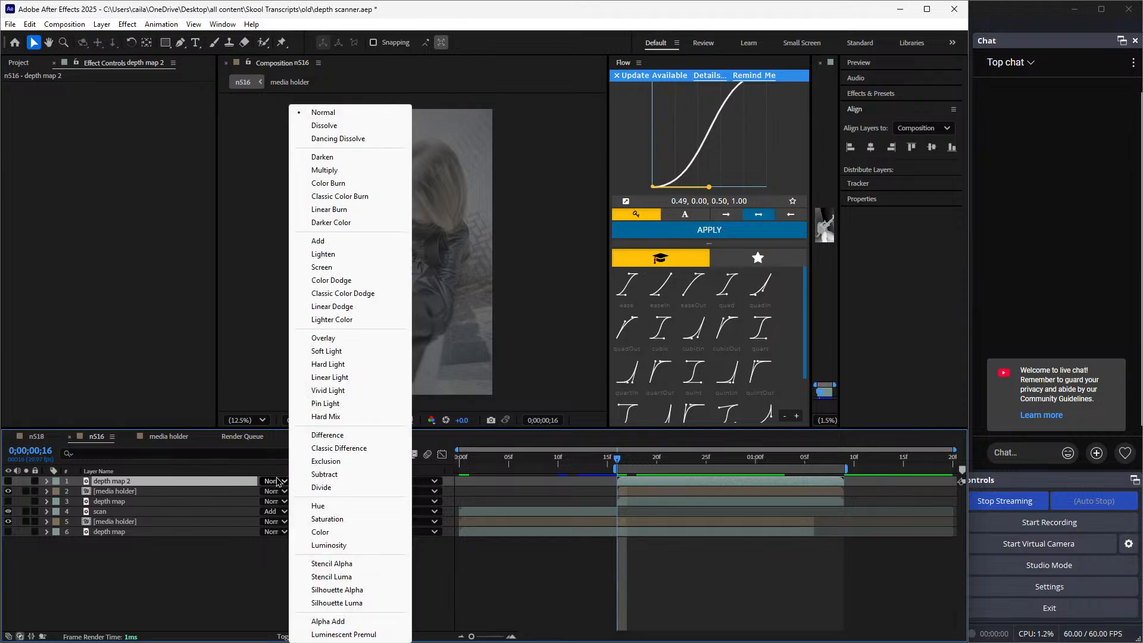
pyautogui.click(318, 241)
pyautogui.click(8, 482)
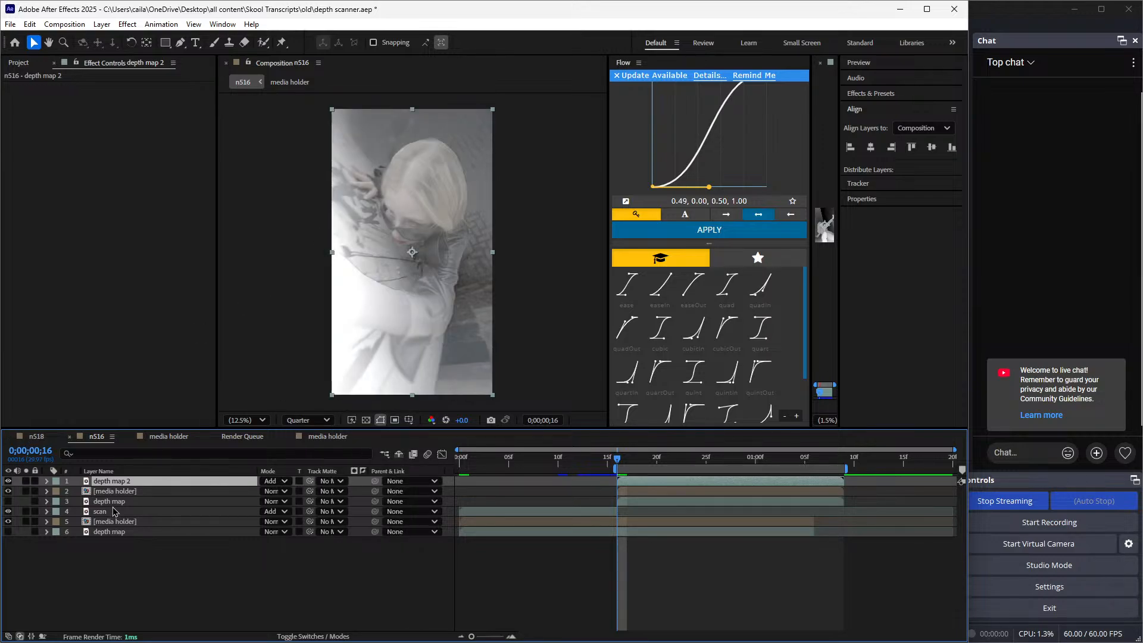
# Copy all effects from the scan layer, Extract through Deep Glow, onto depth map 2 at 0;00;00;16
pyautogui.click(114, 510)
pyautogui.click(7, 86)
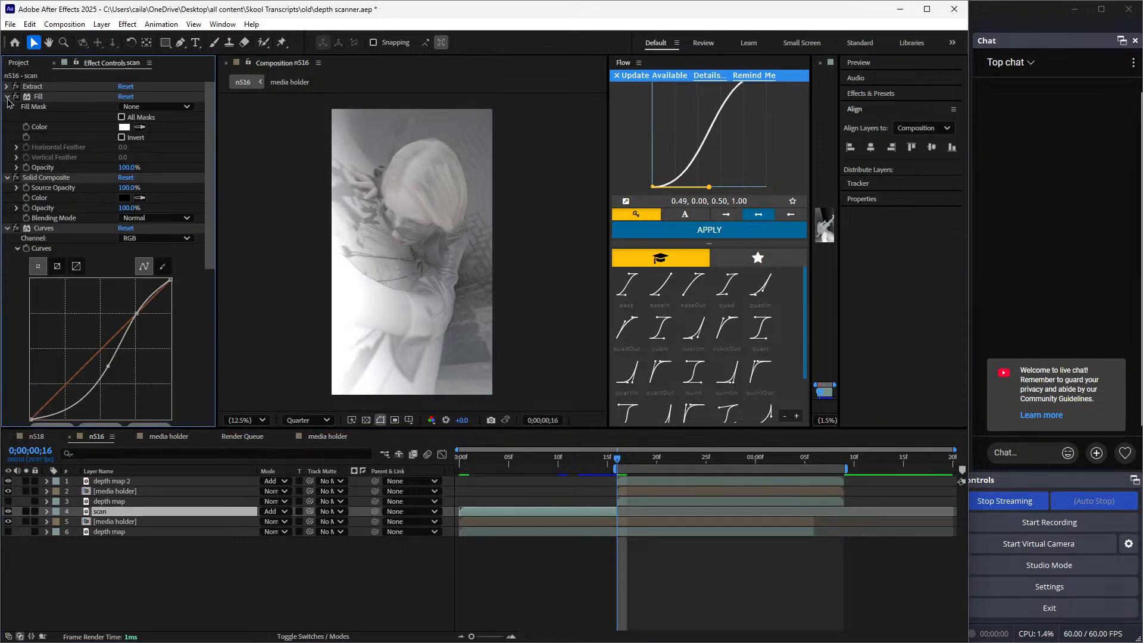
pyautogui.click(7, 96)
pyautogui.click(7, 106)
pyautogui.click(7, 117)
pyautogui.click(7, 127)
pyautogui.click(7, 137)
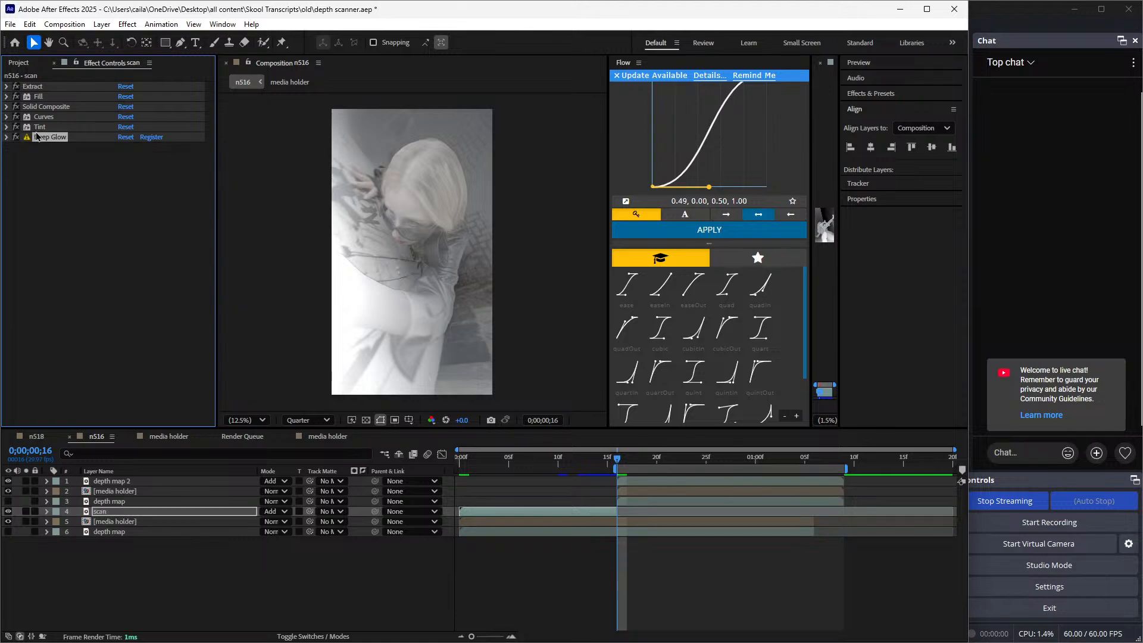
pyautogui.hotkey('ctrl', 'a')
pyautogui.hotkey('ctrl', 'c')
pyautogui.click(654, 482)
pyautogui.hotkey('ctrl', 'v')
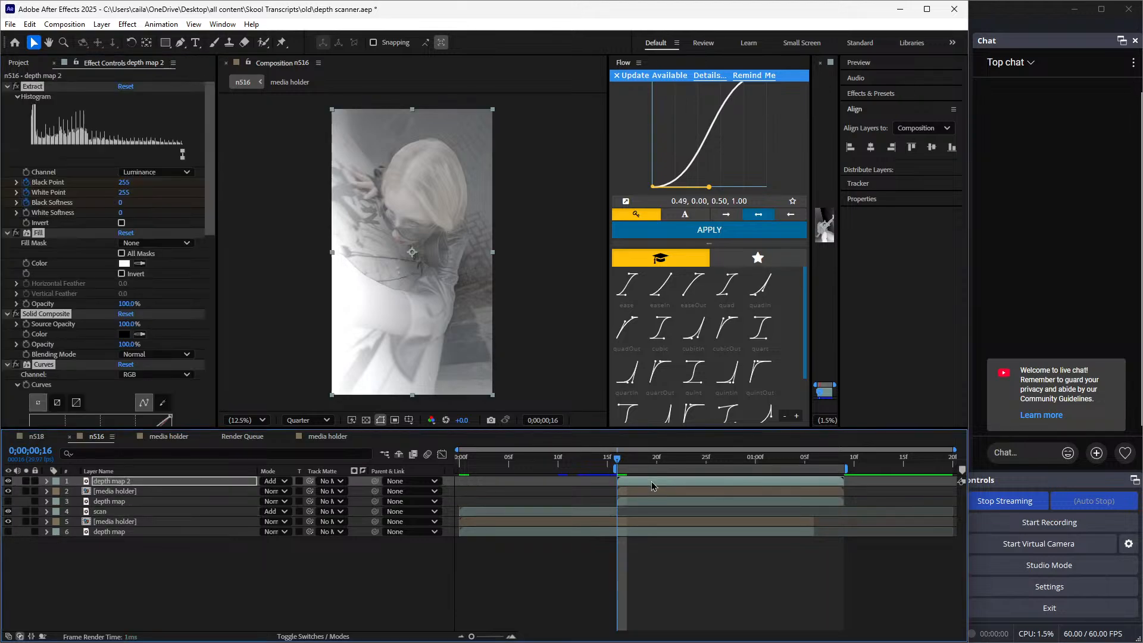
pyautogui.click(7, 87)
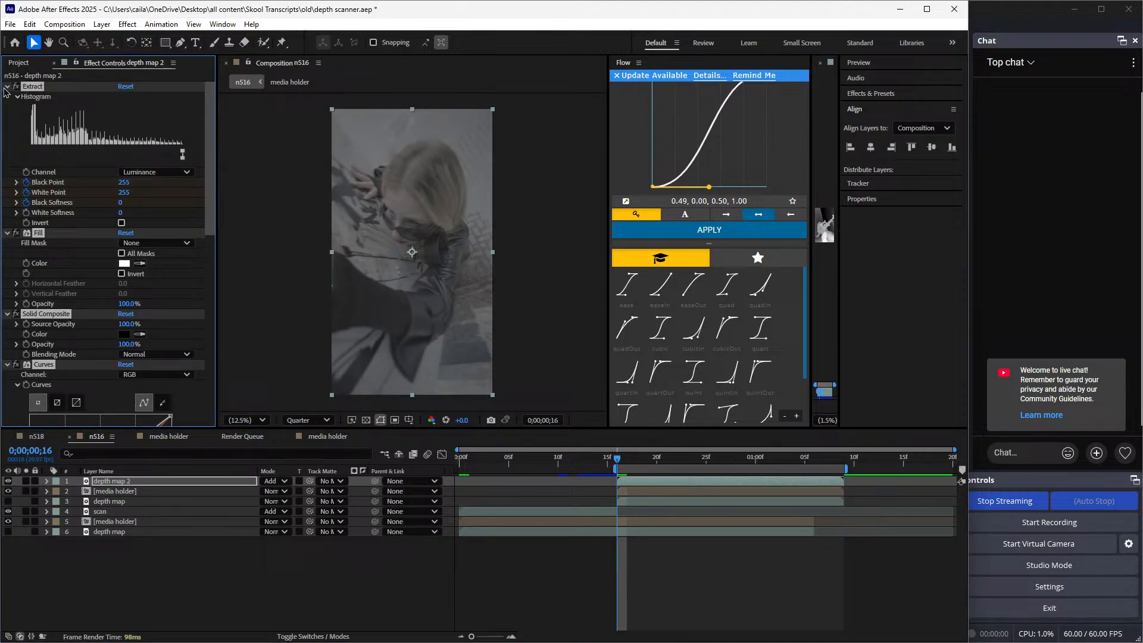
# Preview the second clip's scan transition and extend the work area back to 0;00;00;00
pyautogui.click(608, 561)
pyautogui.moveTo(624, 466)
pyautogui.mouseDown()
pyautogui.moveTo(733, 509)
pyautogui.moveTo(669, 501)
pyautogui.moveTo(754, 519)
pyautogui.moveTo(457, 470)
pyautogui.moveTo(619, 478)
pyautogui.mouseUp()
pyautogui.click(621, 489)
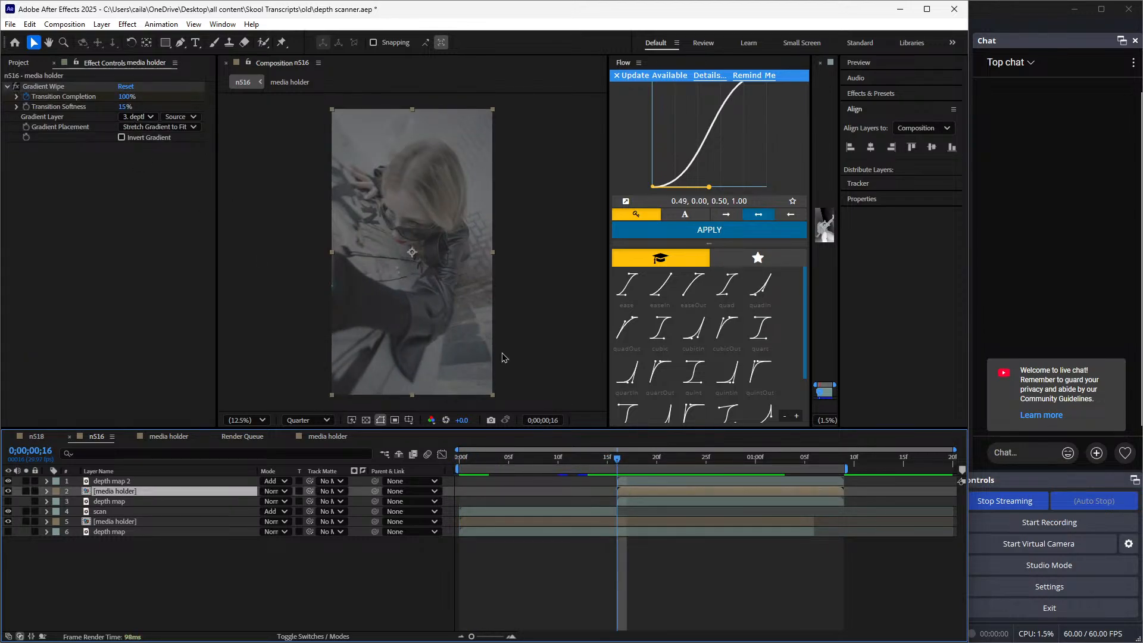
pyautogui.press('Home')
pyautogui.click(556, 581)
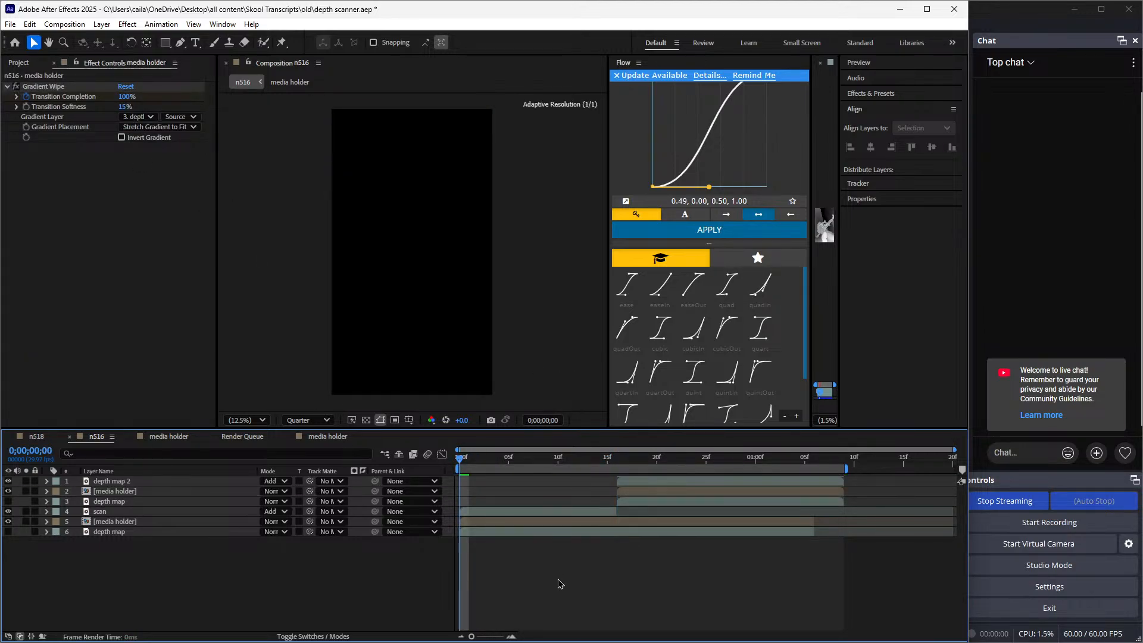
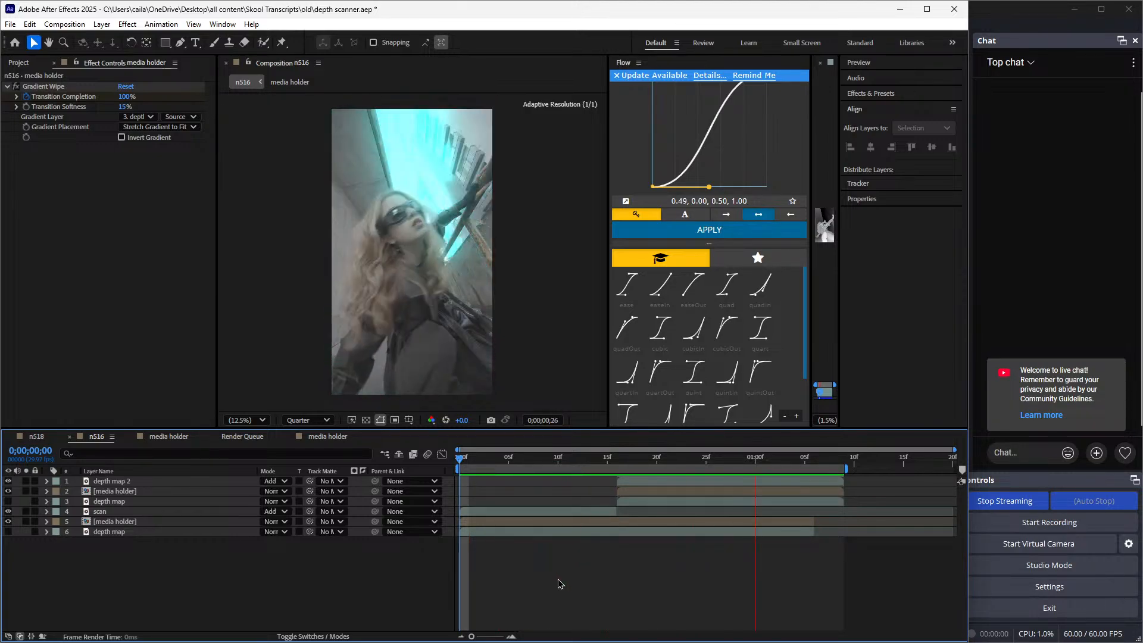
# Shift depth map 2, the top media holder and its depth map so that all three start at 0;00;00;20
pyautogui.press('space')
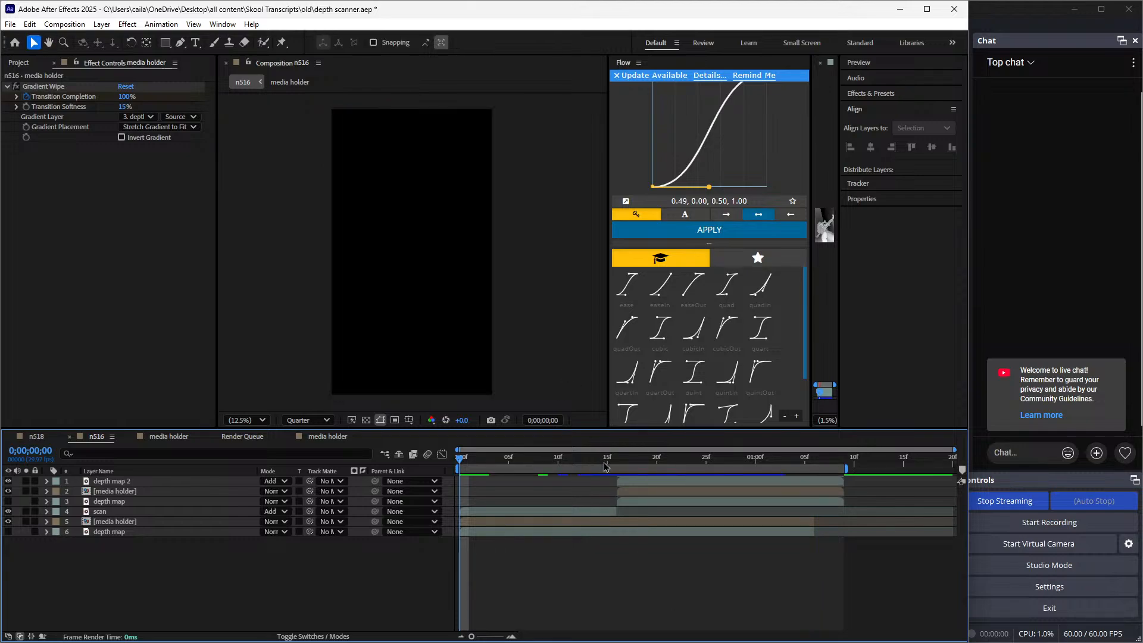
pyautogui.moveTo(605, 466); pyautogui.dragTo(656, 462)
pyautogui.click(631, 511)
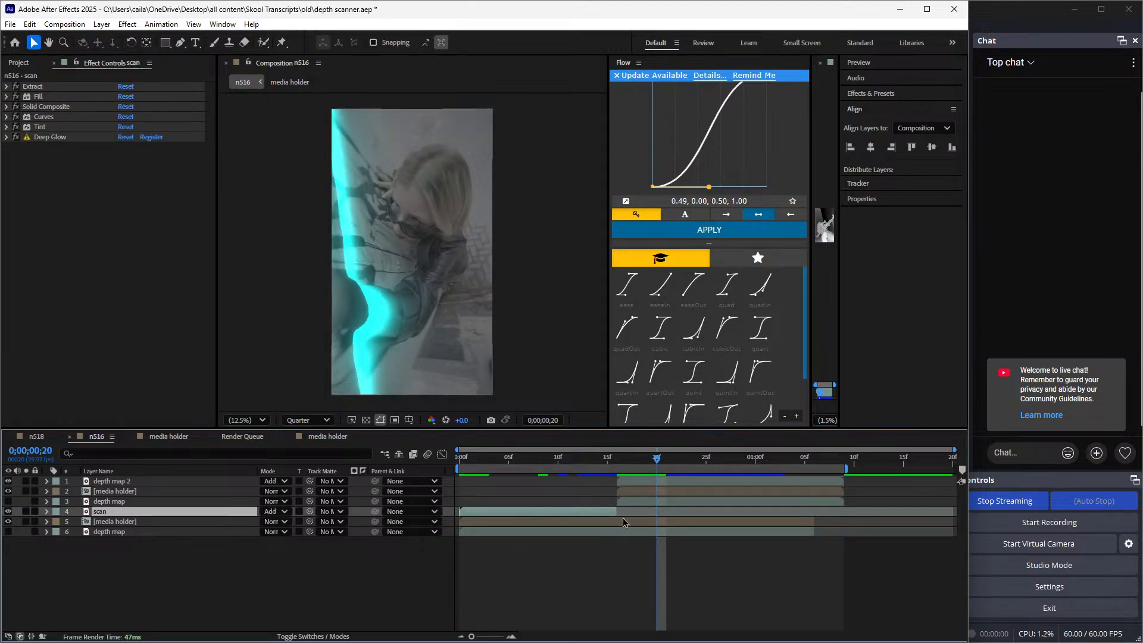
pyautogui.click(662, 502)
pyautogui.moveTo(667, 514); pyautogui.dragTo(702, 500)
pyautogui.keyDown('shift'); pyautogui.click(668, 484); pyautogui.keyUp('shift')
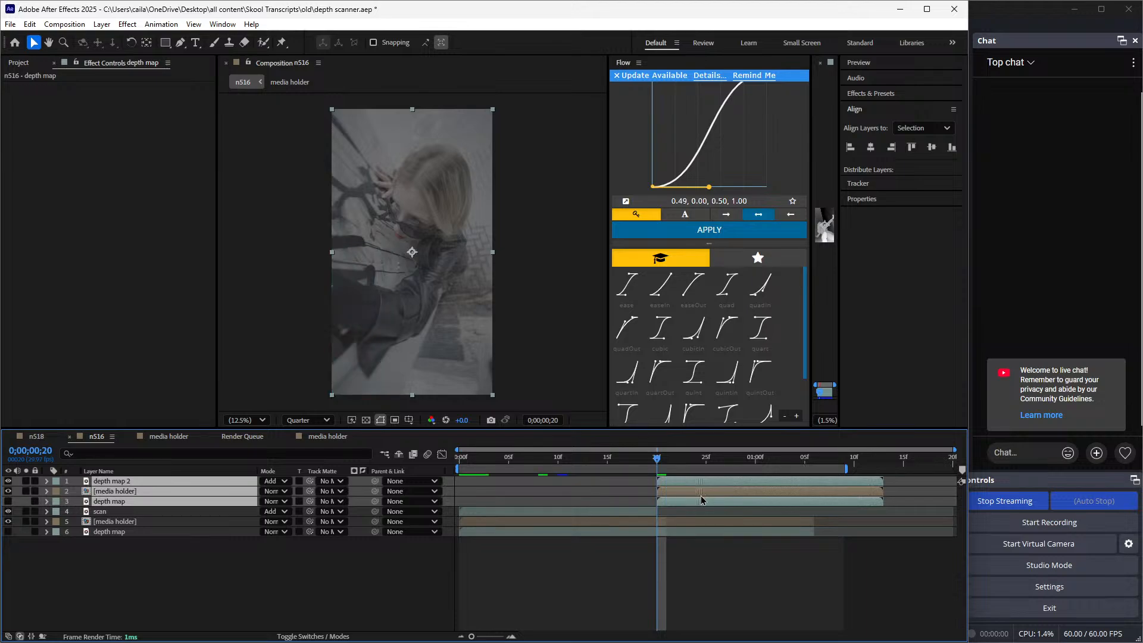
# Reveal the keyframes on scan and the top layers, and move the top media holder's last Transition Completion keyframe to 0;00;01;09
pyautogui.click(633, 513)
pyautogui.press('u')
pyautogui.moveTo(637, 521); pyautogui.dragTo(648, 545)
pyautogui.click(675, 533)
pyautogui.click(680, 502)
pyautogui.keyDown('shift'); pyautogui.click(682, 482); pyautogui.keyUp('shift')
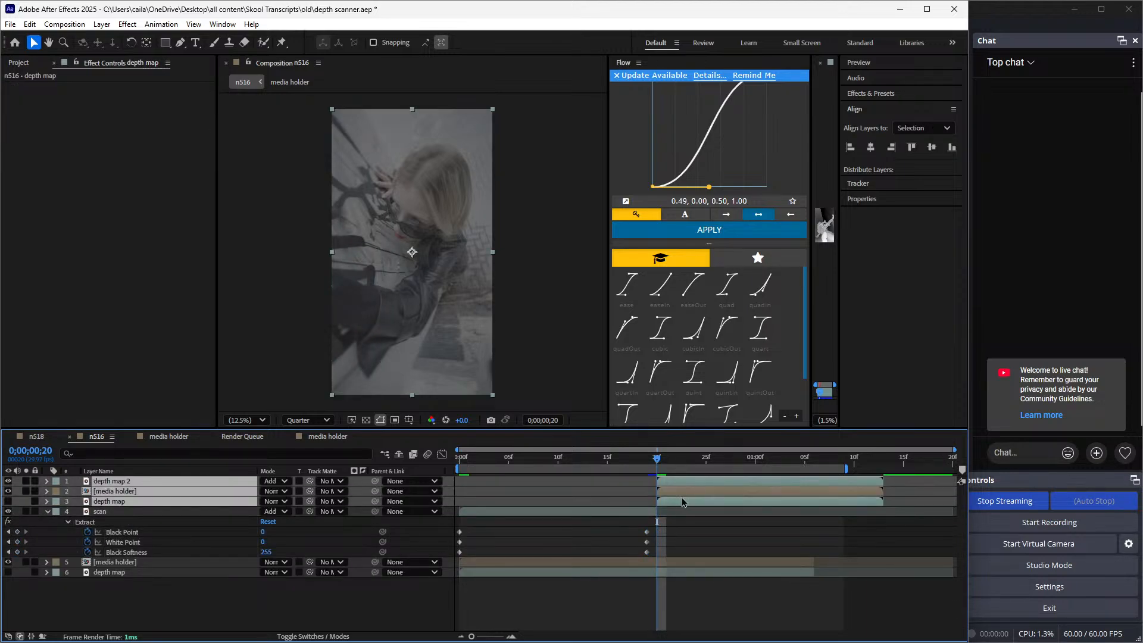
pyautogui.press('u')
pyautogui.moveTo(655, 459); pyautogui.dragTo(839, 509)
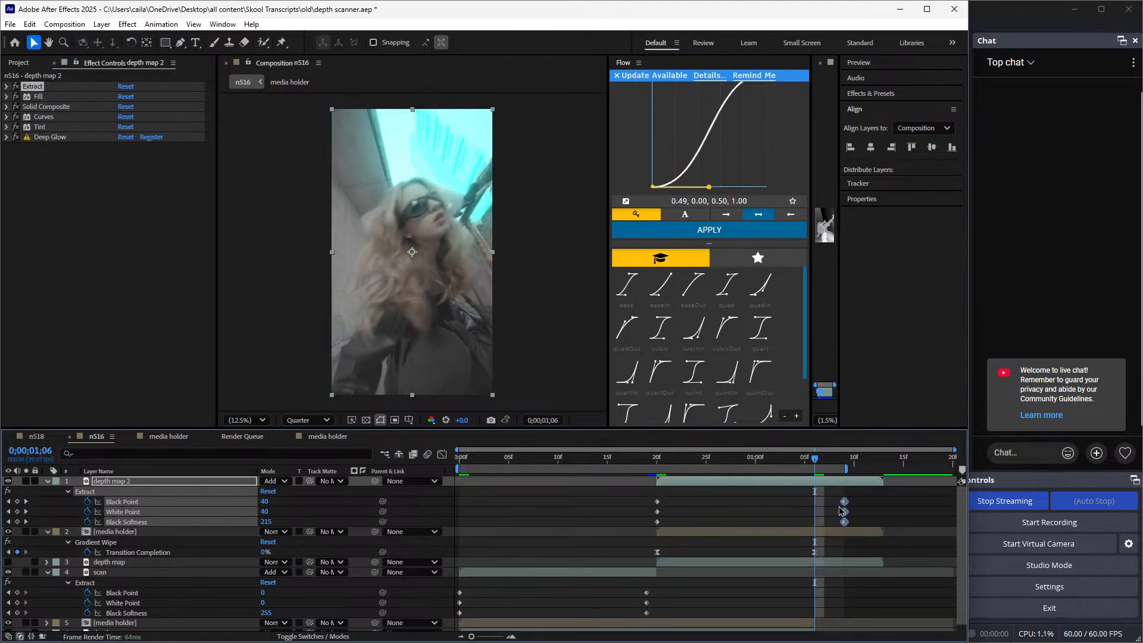
pyautogui.moveTo(813, 473); pyautogui.dragTo(334, 498)
pyautogui.click(824, 552)
pyautogui.click(578, 513)
pyautogui.press('u')
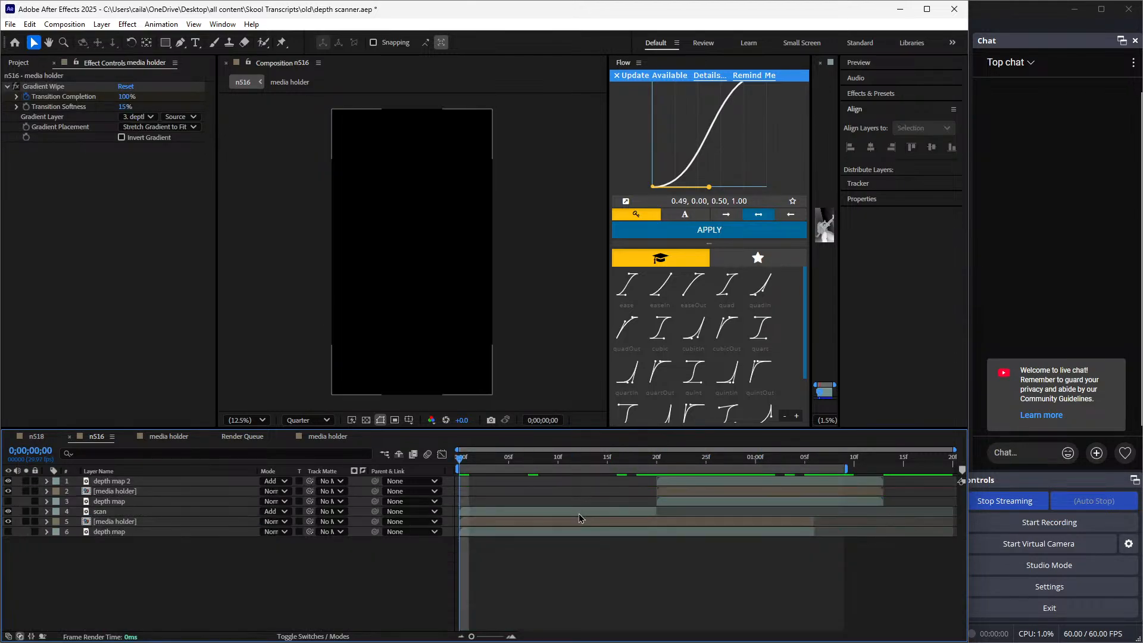
# Preview the retimed transition from 0;00;00;00 and examine the top media holder's Transition Completion keyframes
pyautogui.press('space')
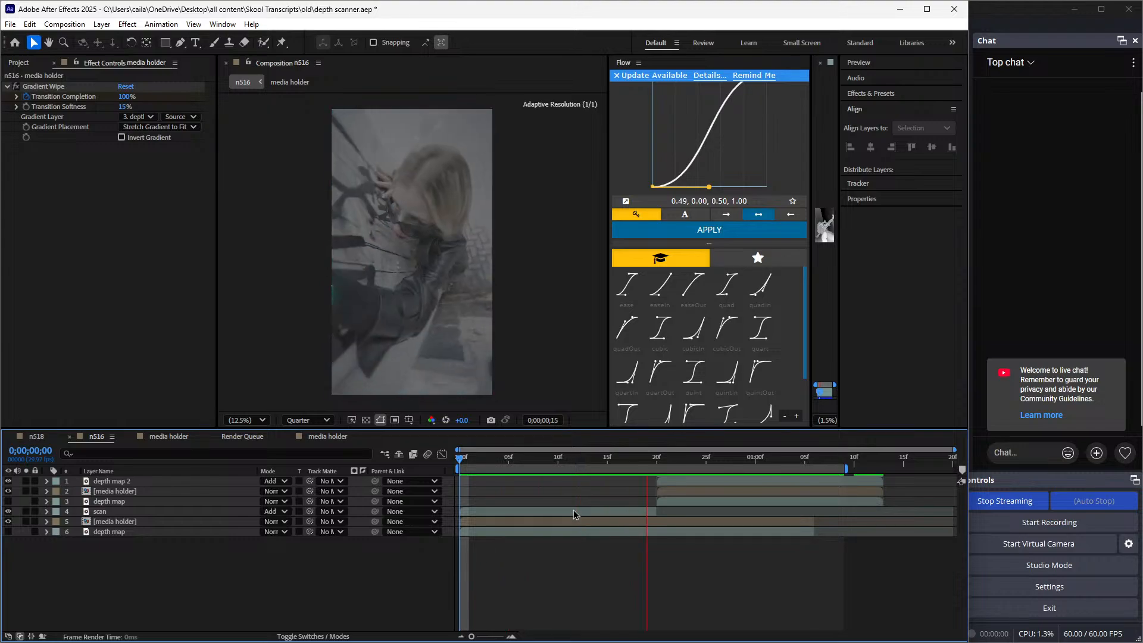
pyautogui.press('space')
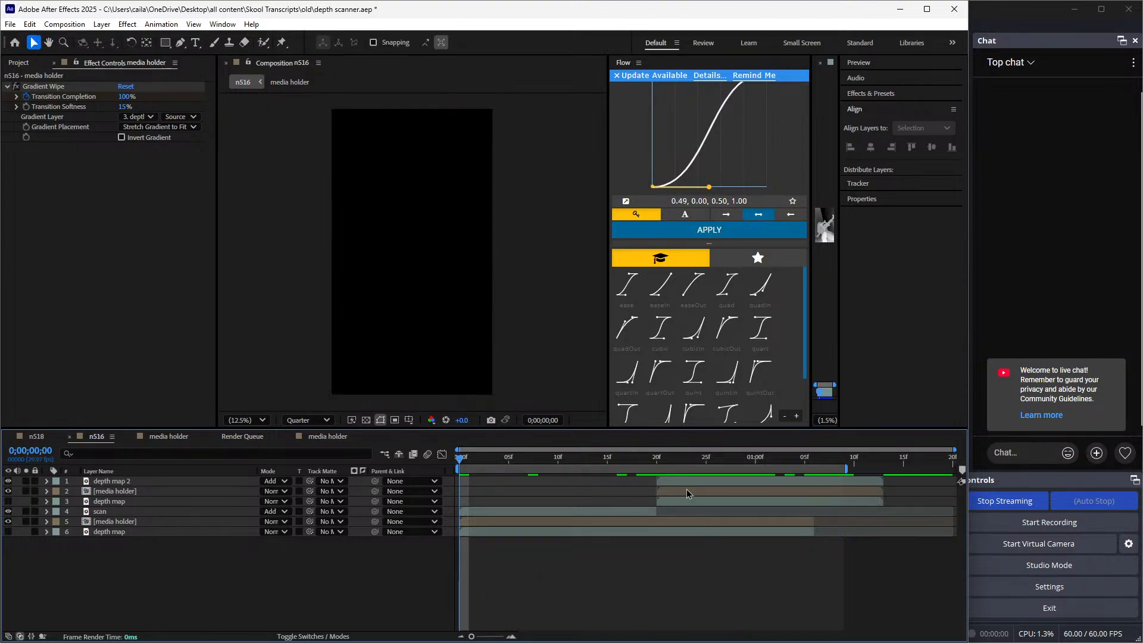
pyautogui.click(666, 491)
pyautogui.press('u')
pyautogui.moveTo(672, 469); pyautogui.dragTo(686, 470)
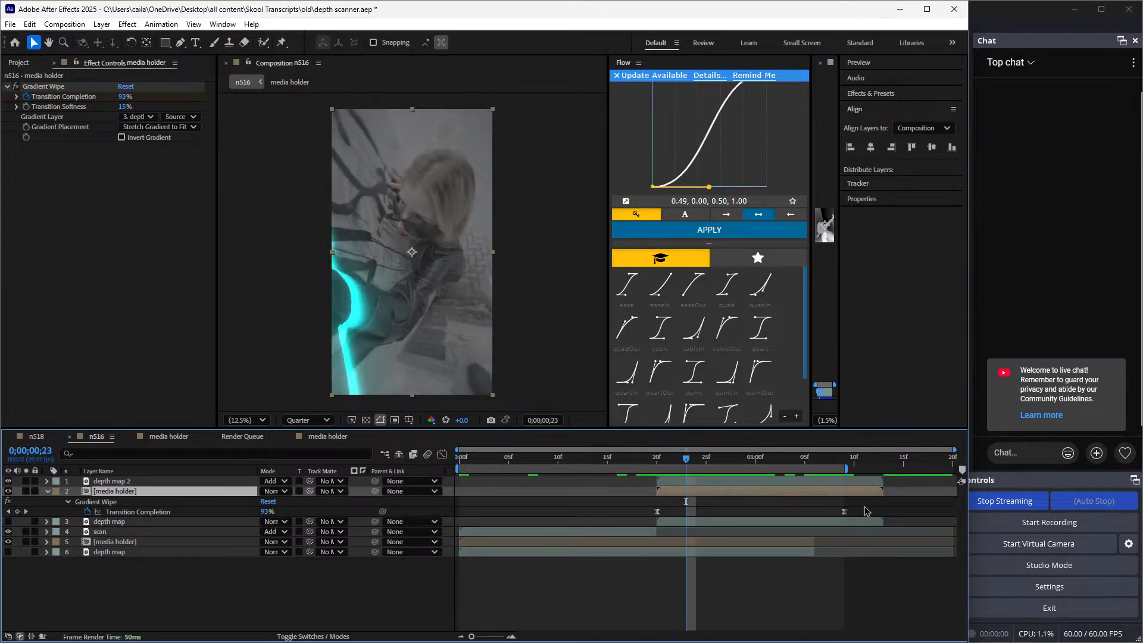
pyautogui.moveTo(866, 503); pyautogui.dragTo(667, 530)
pyautogui.moveTo(872, 501); pyautogui.dragTo(587, 523)
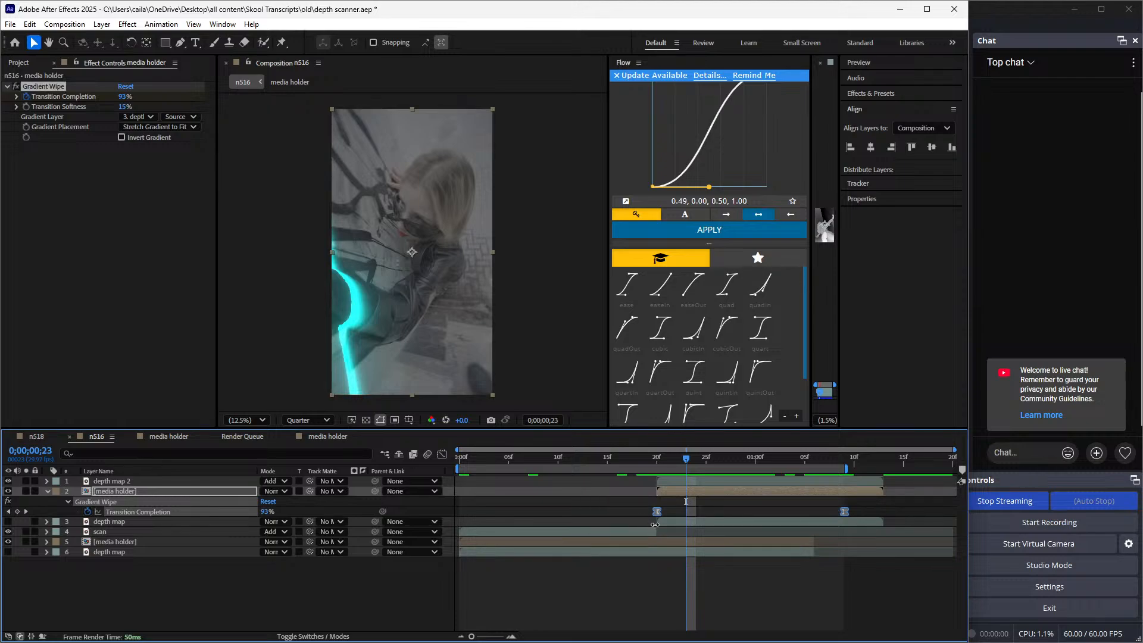
pyautogui.moveTo(690, 474); pyautogui.dragTo(639, 513)
# Undo the retiming and the second clip's depth map edits in n516, back to when Adjustment Layer 3 was on top
pyautogui.hotkey('ctrl', 'z')
pyautogui.hotkey('ctrl', 'z')
pyautogui.hotkey('ctrl', 'z')
pyautogui.hotkey('ctrl', 'z')
pyautogui.hotkey('ctrl', 'z')
pyautogui.hotkey('ctrl', 'z')
pyautogui.hotkey('ctrl', 'z')
pyautogui.hotkey('ctrl', 'z')
pyautogui.hotkey('ctrl', 'z')
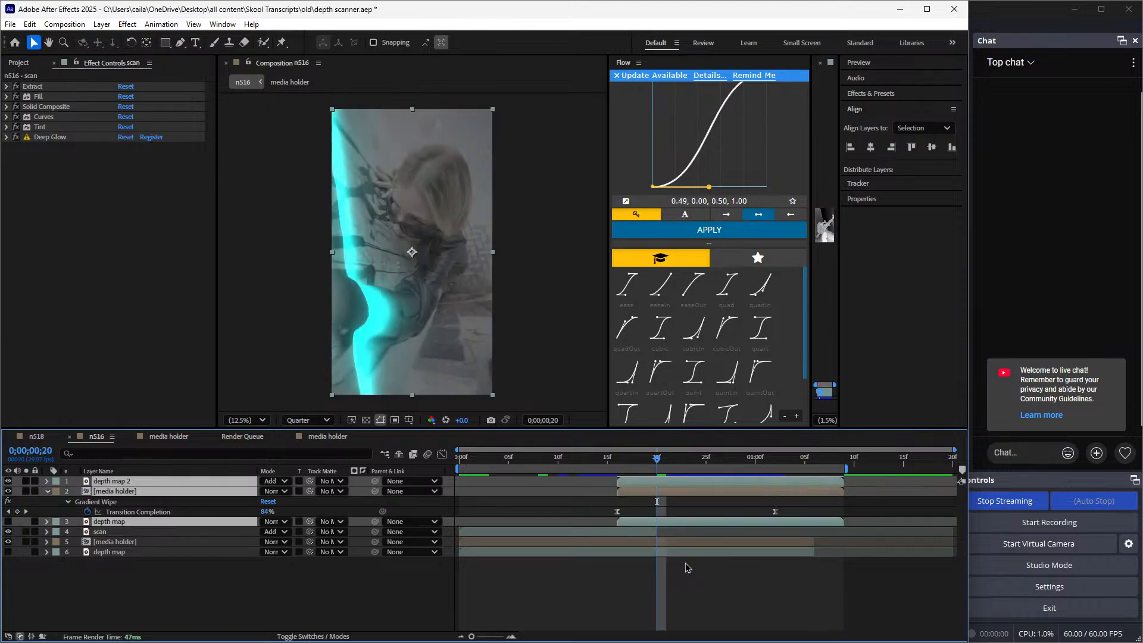
pyautogui.hotkey('ctrl', 'z')
pyautogui.hotkey('ctrl', 'z')
pyautogui.hotkey('ctrl', 'z')
pyautogui.hotkey('ctrl', 'z')
pyautogui.hotkey('ctrl', 'z')
pyautogui.hotkey('ctrl', 'z')
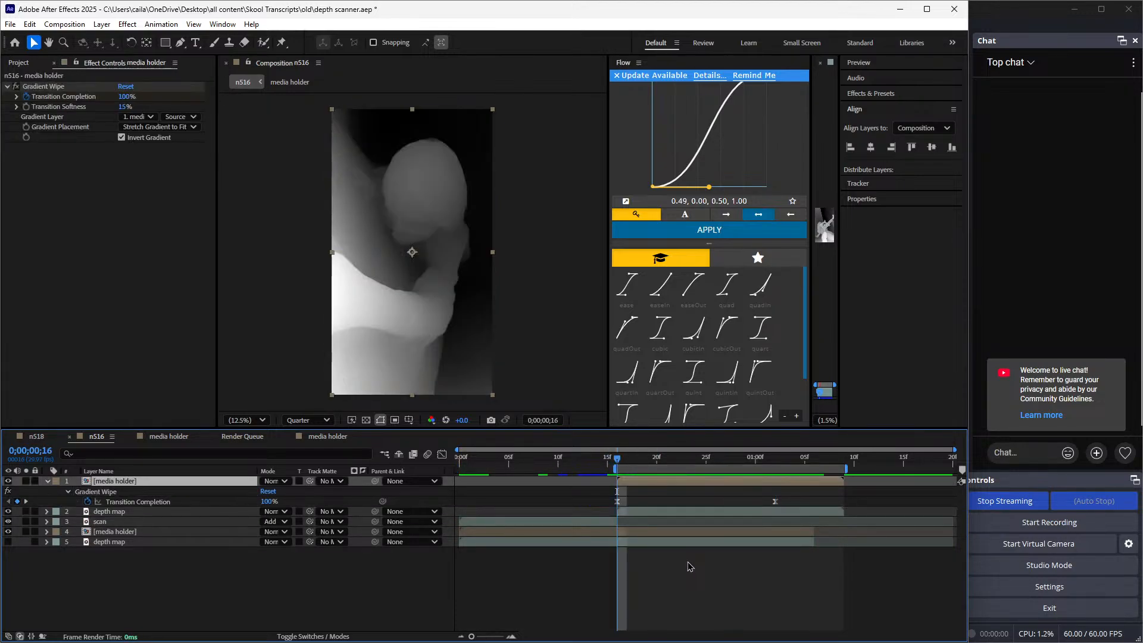
pyautogui.hotkey('ctrl', 'z')
pyautogui.hotkey('ctrl', 'z')
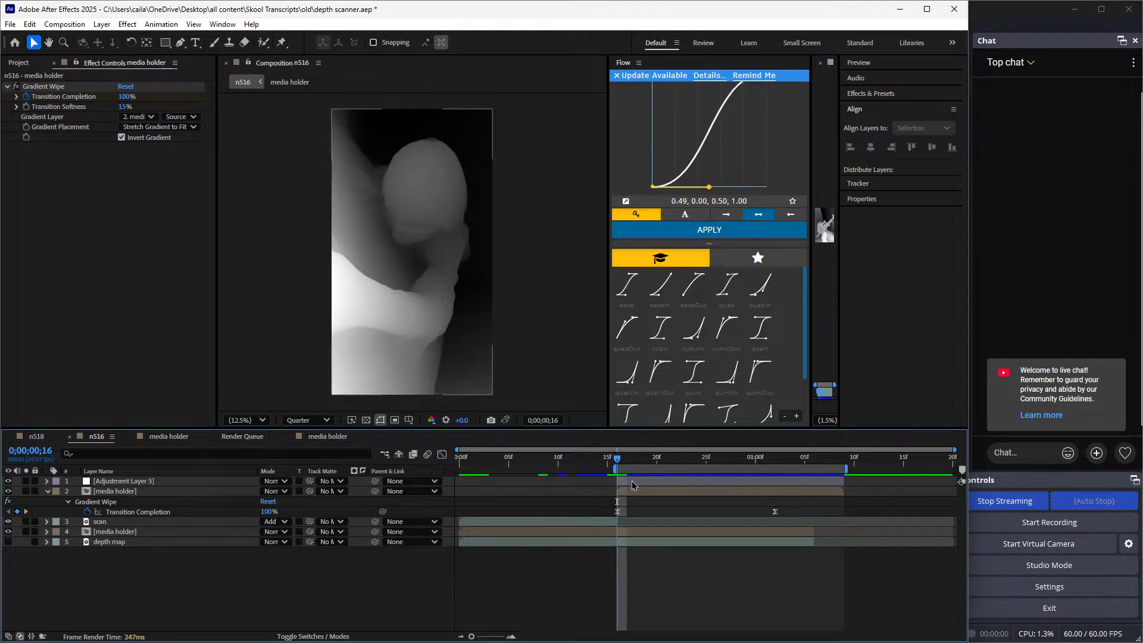
# Delete Adjustment Layer 3 from n516 and check the frame at 0;00;00;18
pyautogui.click(632, 481)
pyautogui.press('Delete')
pyautogui.moveTo(615, 464); pyautogui.dragTo(646, 524)
pyautogui.doubleClick(646, 524)
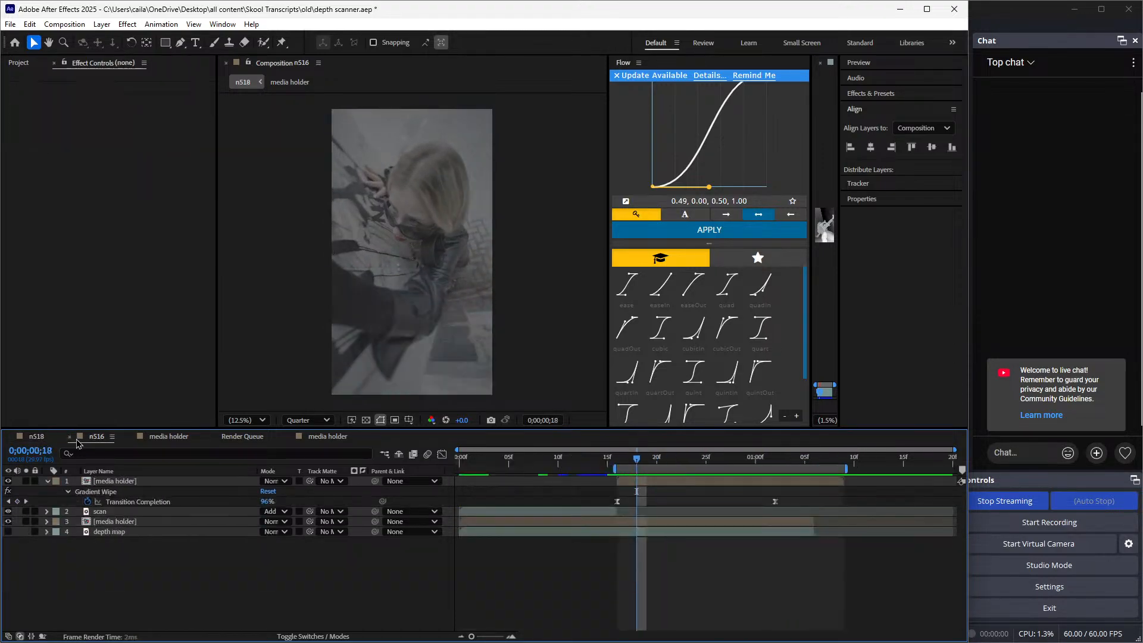
# Close every timeline except n518, preview n518 from 0;00;01;09, and collapse the lower scan line layer's Extract properties
pyautogui.click(68, 436)
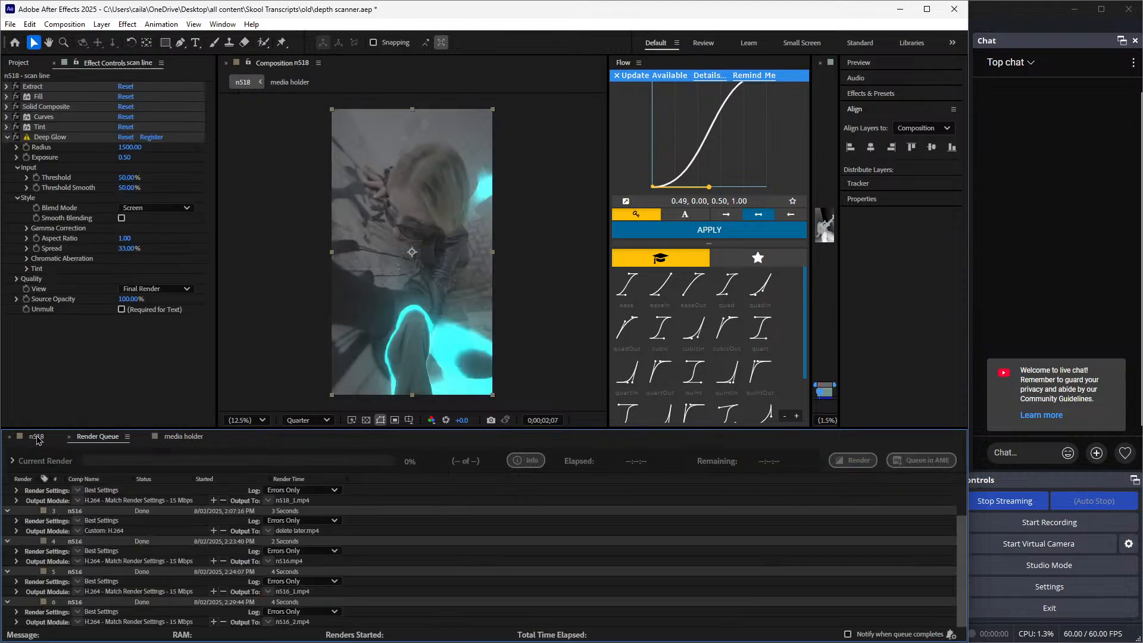
pyautogui.press('space')
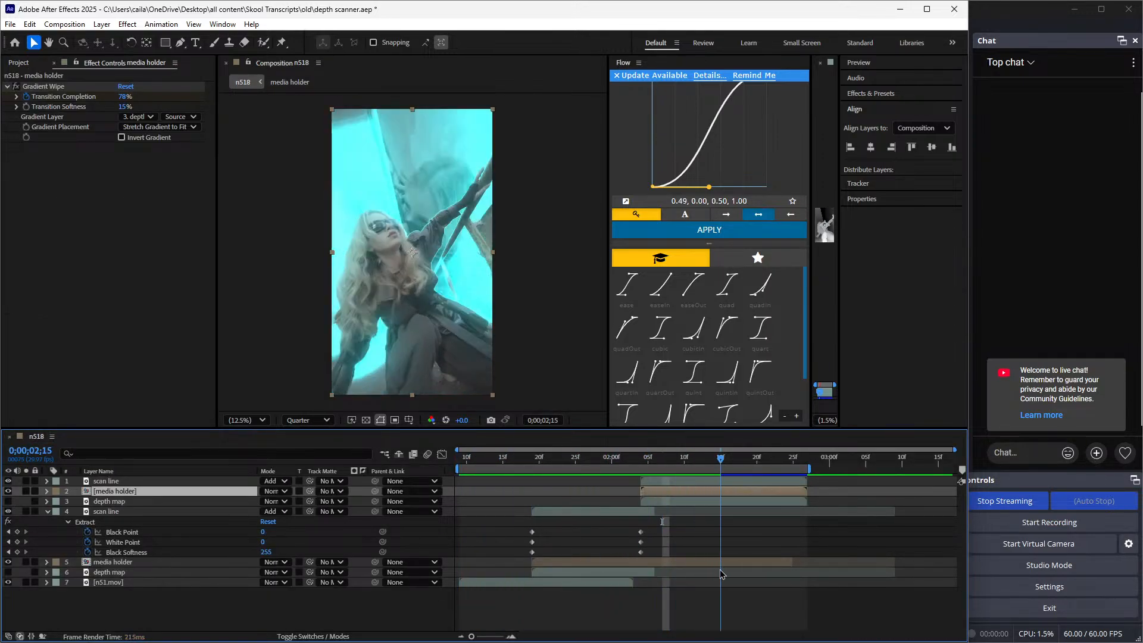
pyautogui.click(518, 587)
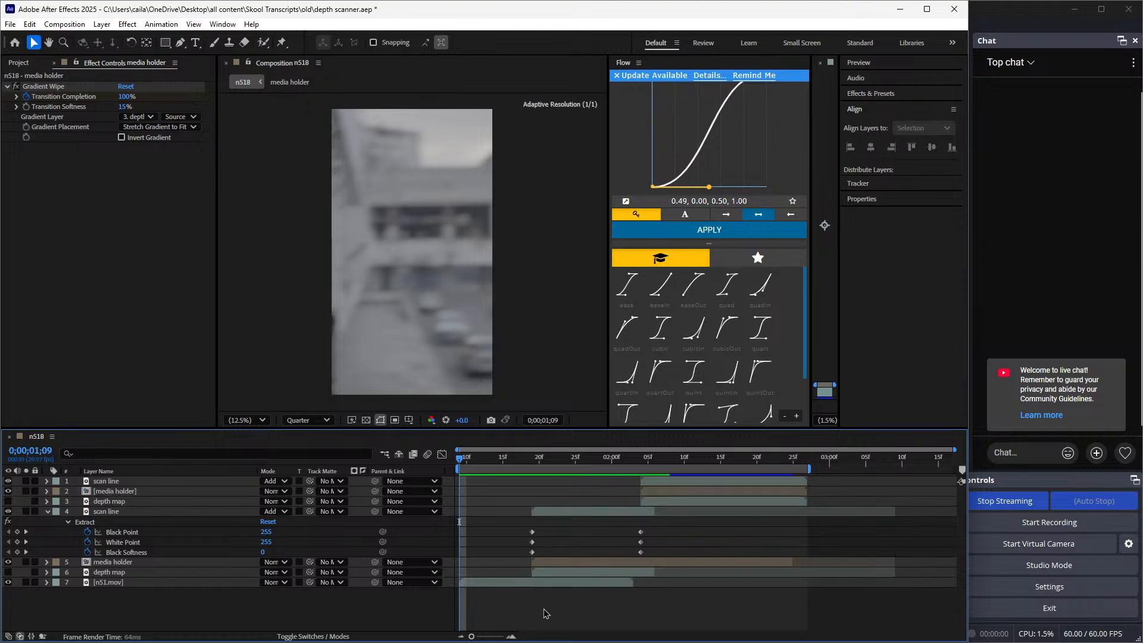
pyautogui.press('e')
pyautogui.press('e')
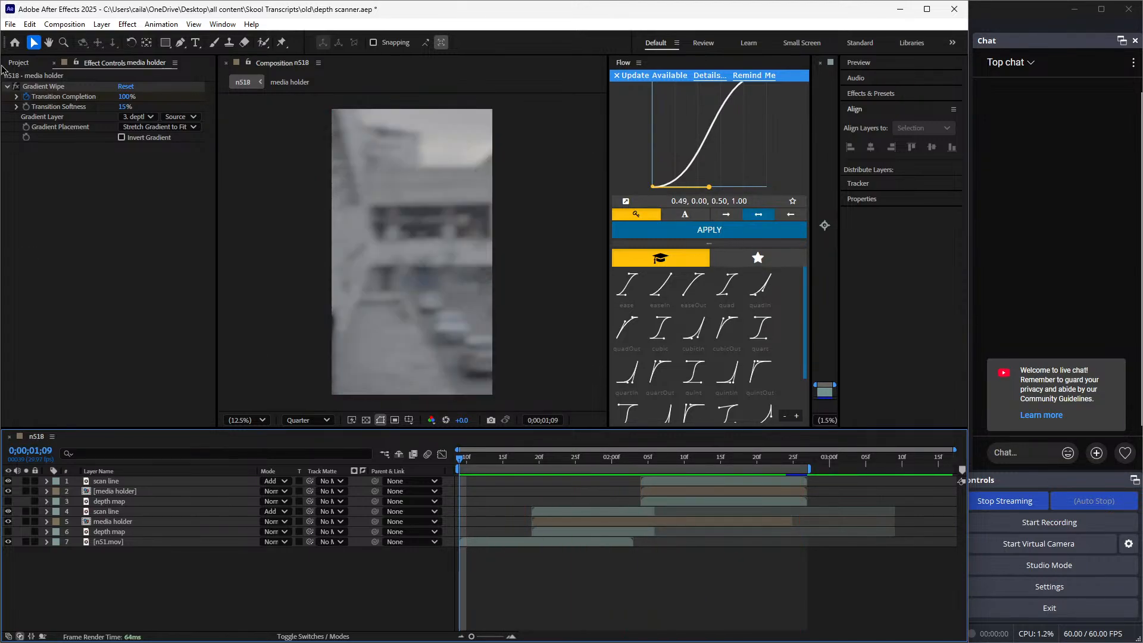
# Save the depth scanner project and minimise the After Effects window
pyautogui.click(10, 23)
pyautogui.click(30, 134)
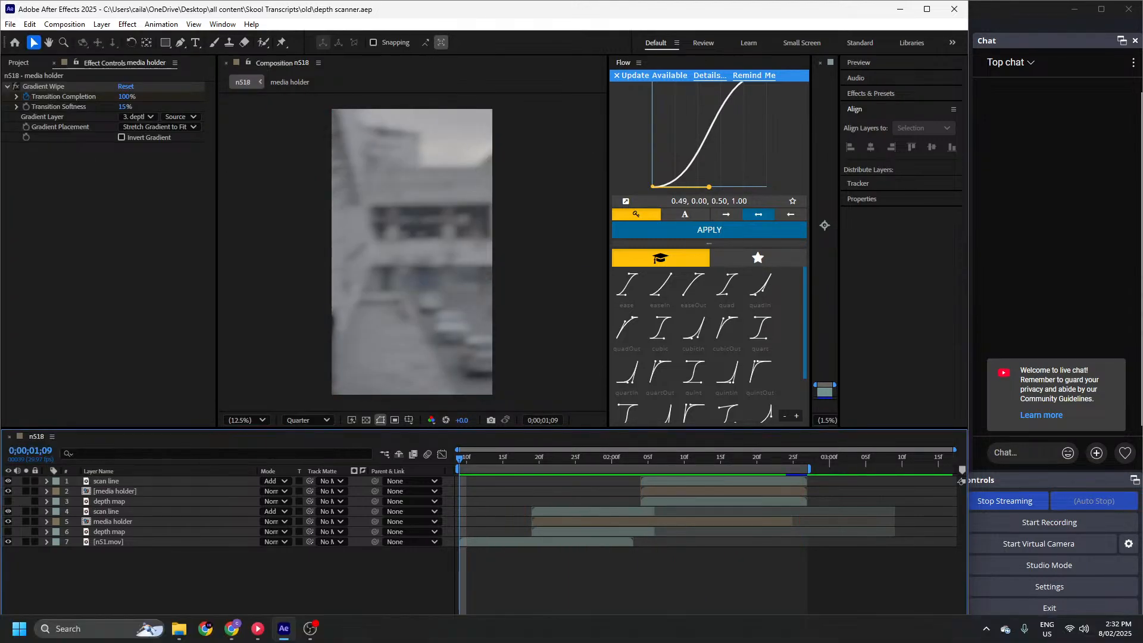
pyautogui.click(899, 8)
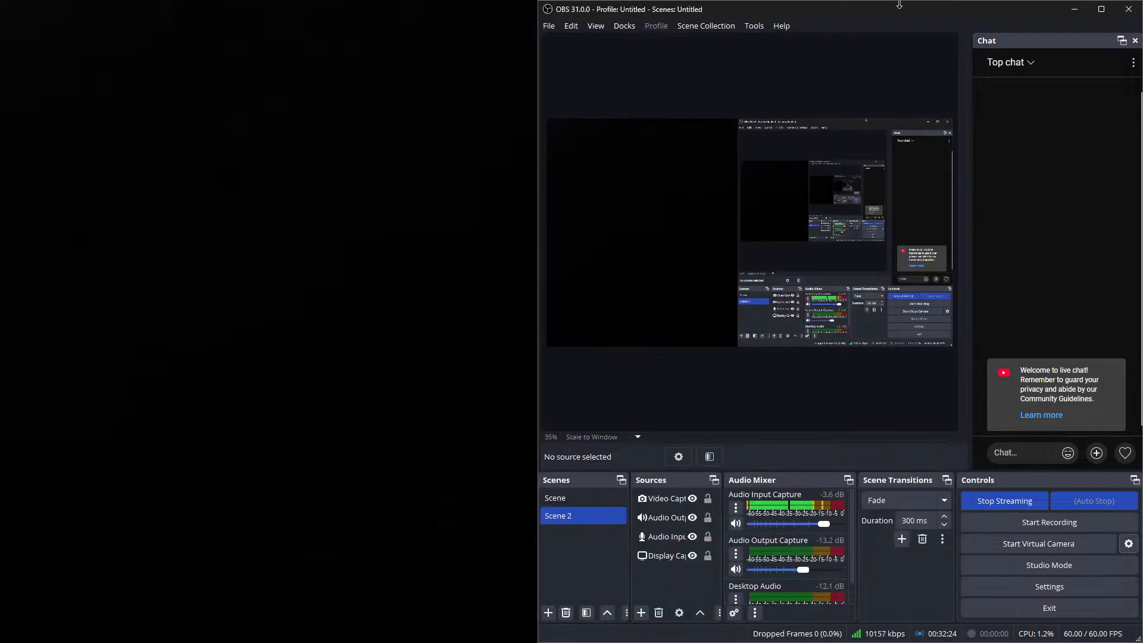
# Switch to Chrome, look at the open Instagram post and the Editing Skool community page, and minimise the browser
pyautogui.click(231, 628)
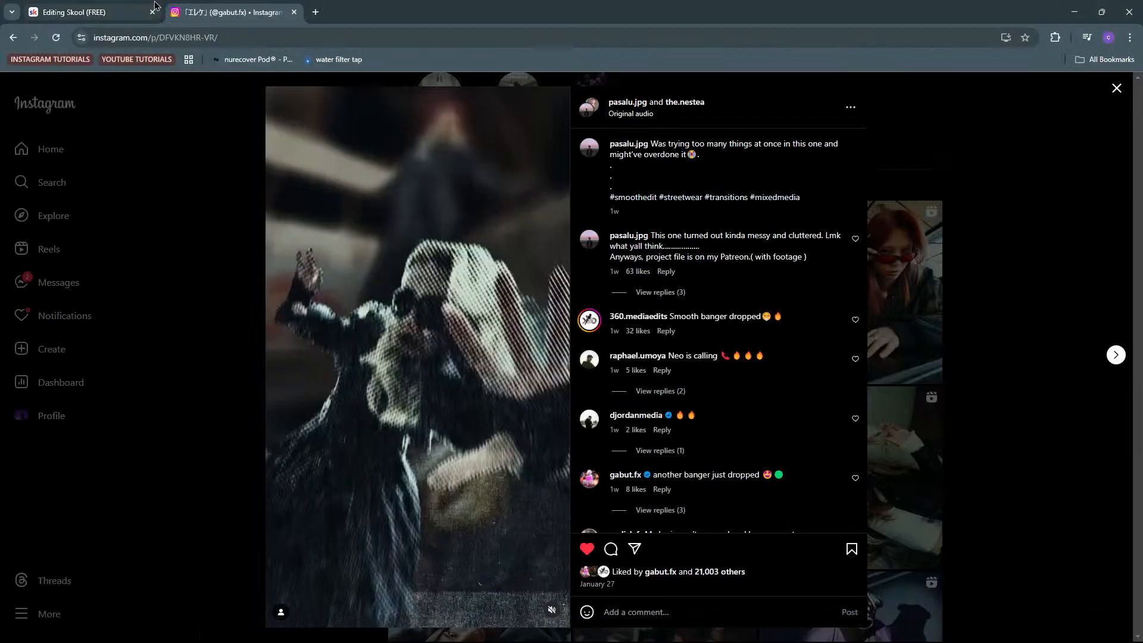
pyautogui.click(137, 5)
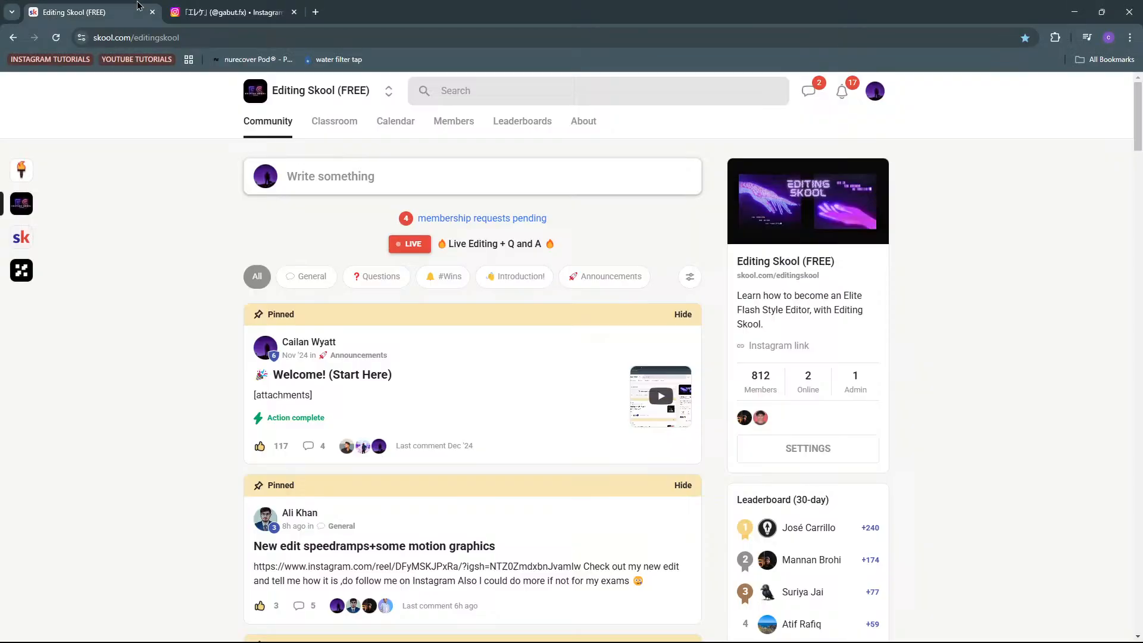
pyautogui.click(198, 5)
pyautogui.click(990, 150)
pyautogui.hotkey('ctrl', 'Tab')
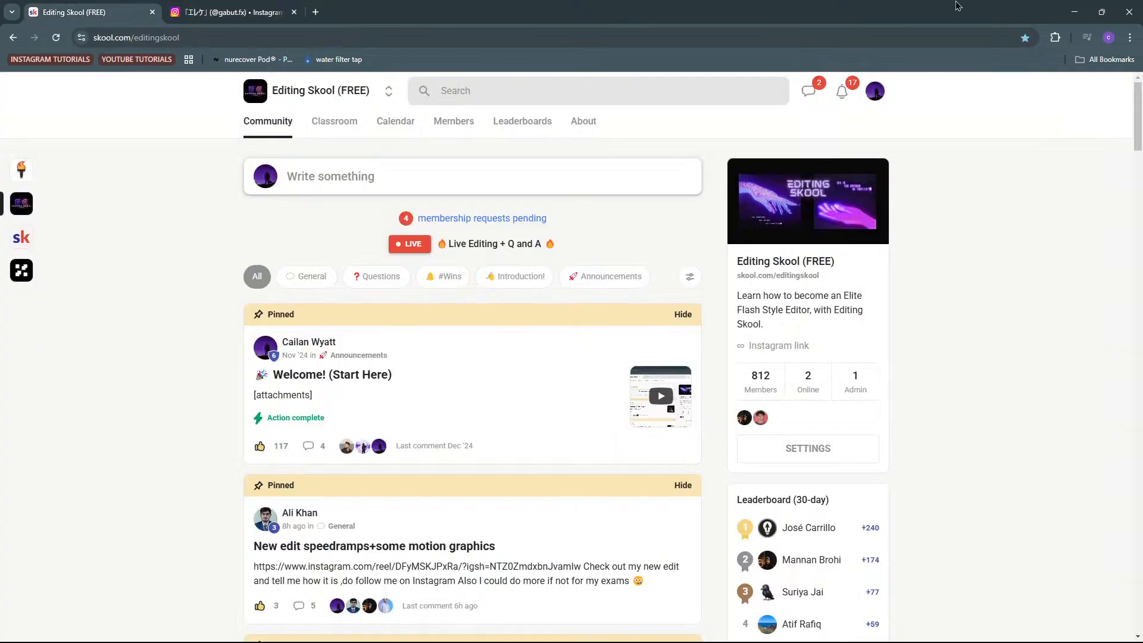
pyautogui.click(1076, 9)
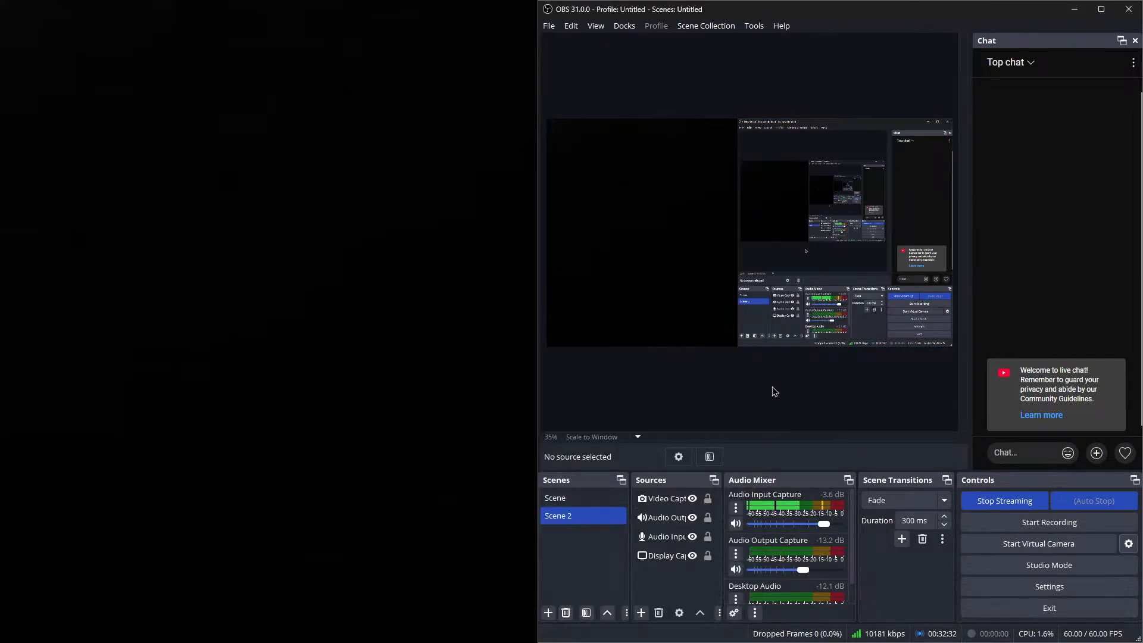